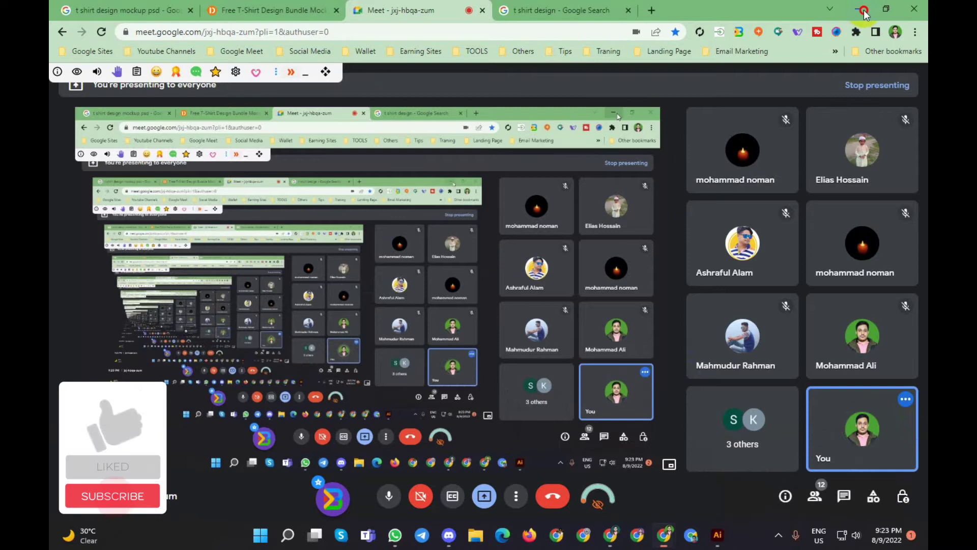
Hide the video call and bring up the Illustrator T-shirt document with the slogan and reference image
{"action": "left_click", "coordinate": [858, 9]}
{"action": "left_click", "coordinate": [755, 543]}
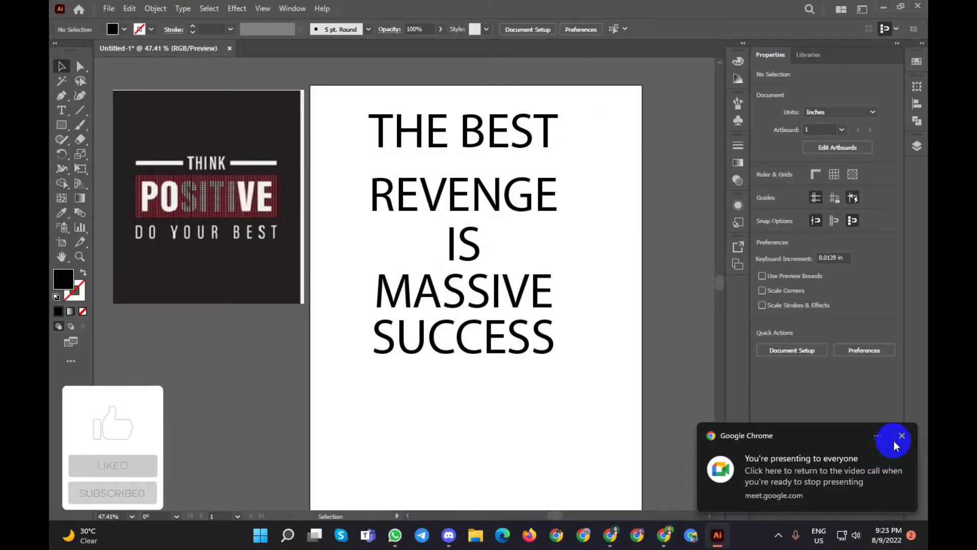
{"action": "left_click", "coordinate": [900, 435]}
{"action": "left_click", "coordinate": [62, 334]}
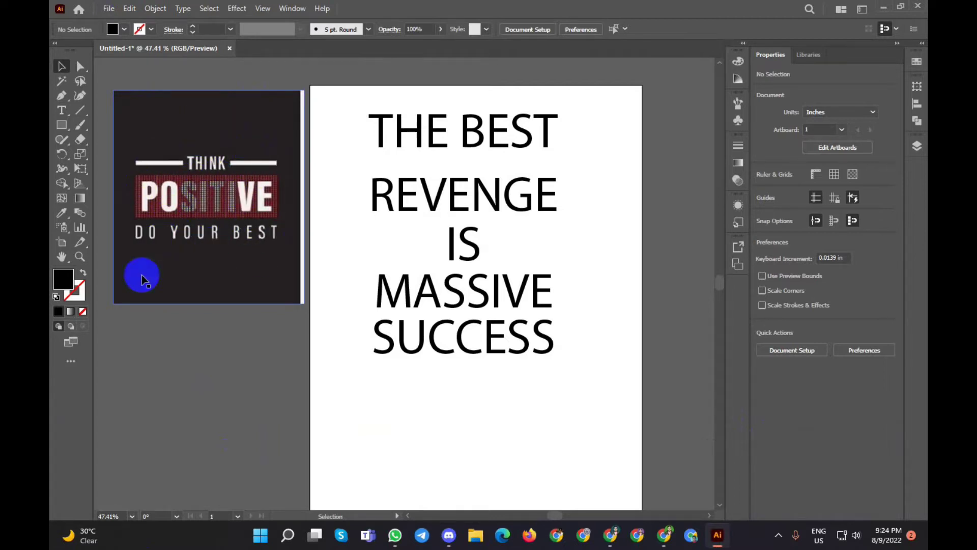
{"action": "left_click", "coordinate": [406, 200]}
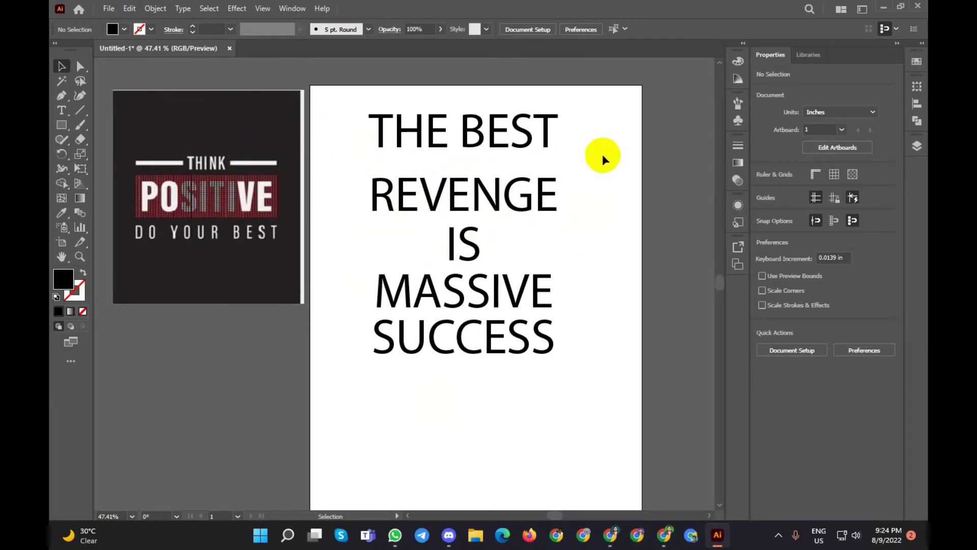
Zoom out and expand the right dock to show the swatches, alignment and layers panels
{"action": "scroll", "coordinate": [597, 137], "scroll_direction": "down", "scroll_amount": 1}
{"action": "scroll", "coordinate": [608, 142], "scroll_direction": "up", "scroll_amount": 1}
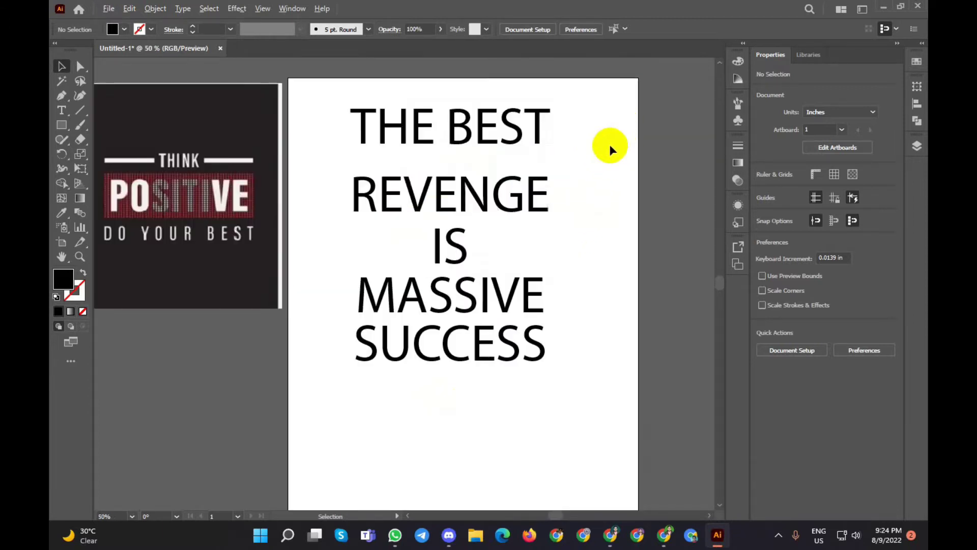
{"action": "scroll", "coordinate": [610, 146], "scroll_direction": "down", "scroll_amount": 1}
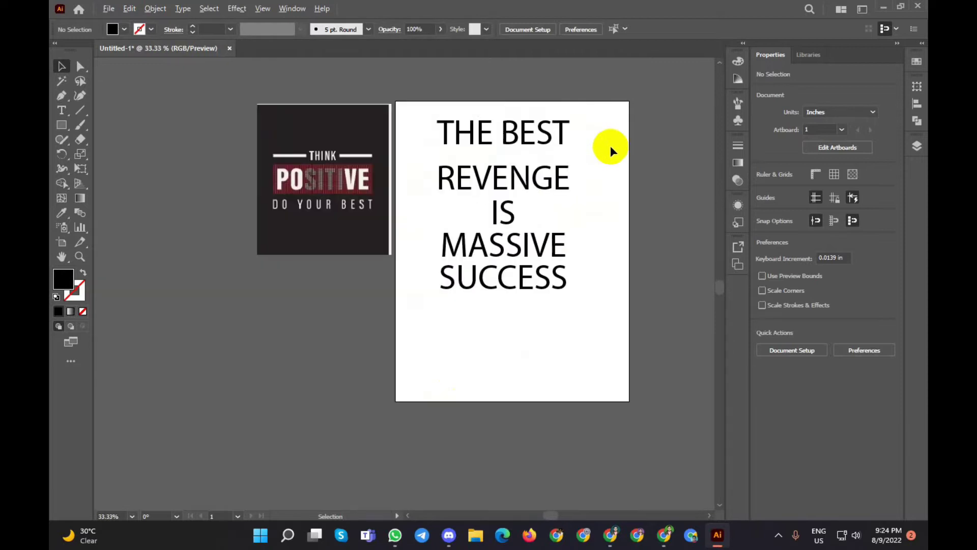
{"action": "left_click", "coordinate": [922, 44]}
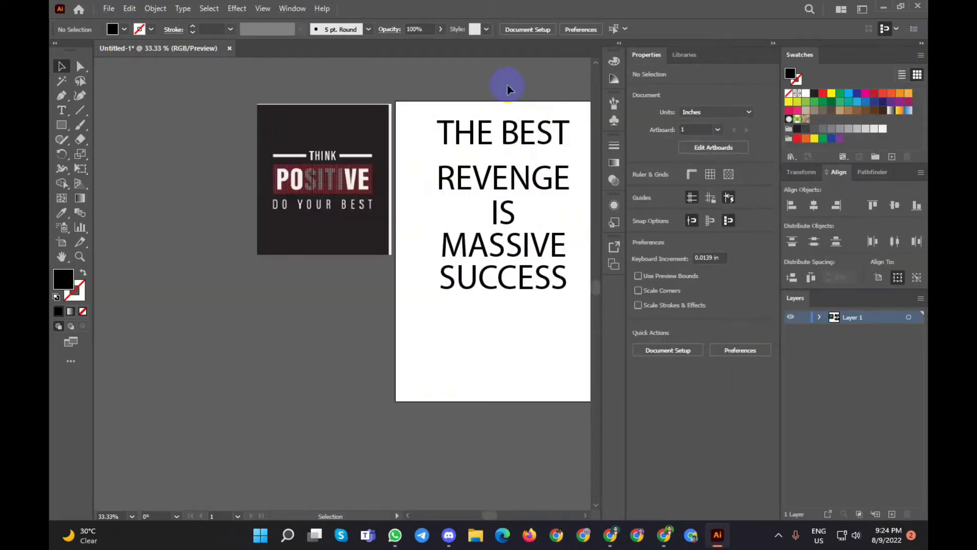
{"action": "scroll", "coordinate": [498, 519], "scroll_direction": "right", "scroll_amount": 3}
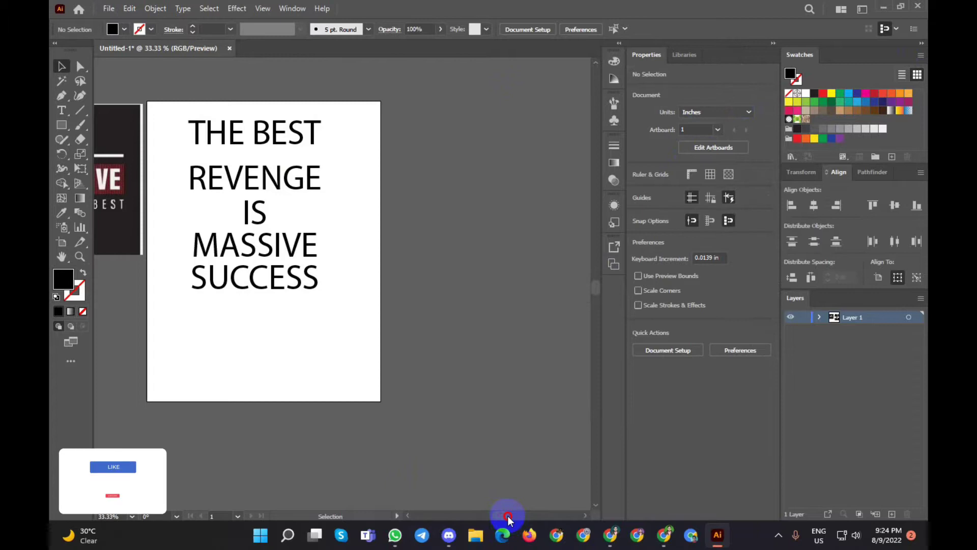
{"action": "scroll", "coordinate": [465, 439], "scroll_direction": "down", "scroll_amount": 1}
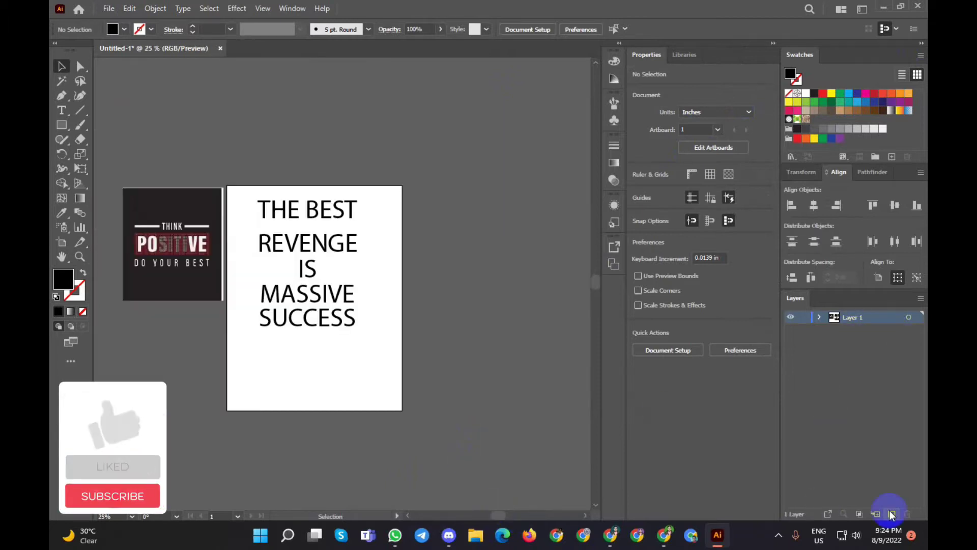
Move the slogan text block off the artboard to the right and add a new layer
{"action": "left_click", "coordinate": [323, 262]}
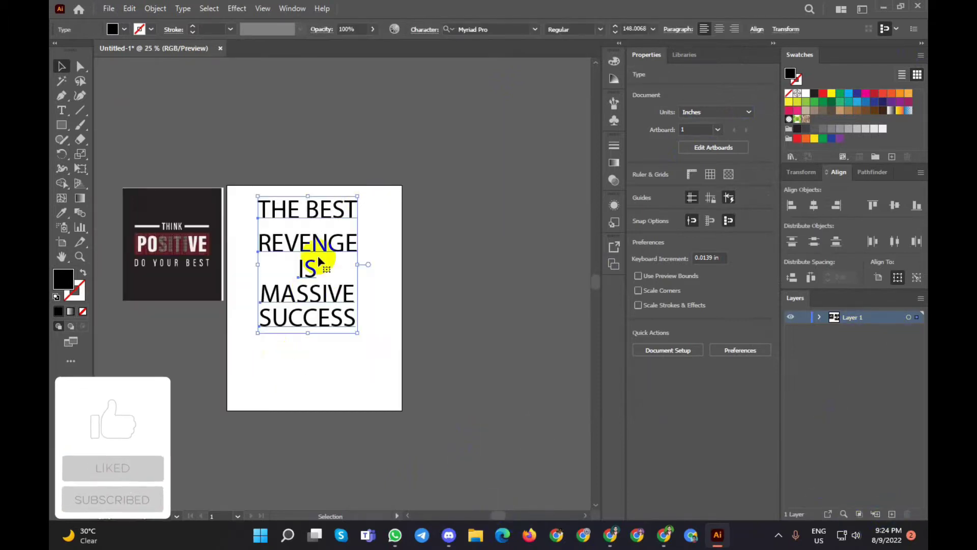
{"action": "left_click_drag", "start_coordinate": [326, 220], "coordinate": [491, 194]}
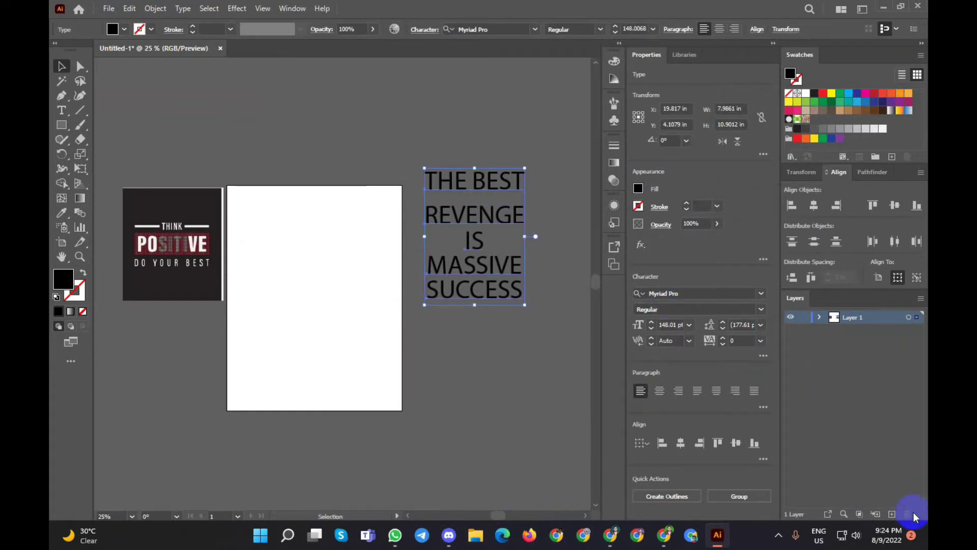
{"action": "left_click", "coordinate": [892, 515]}
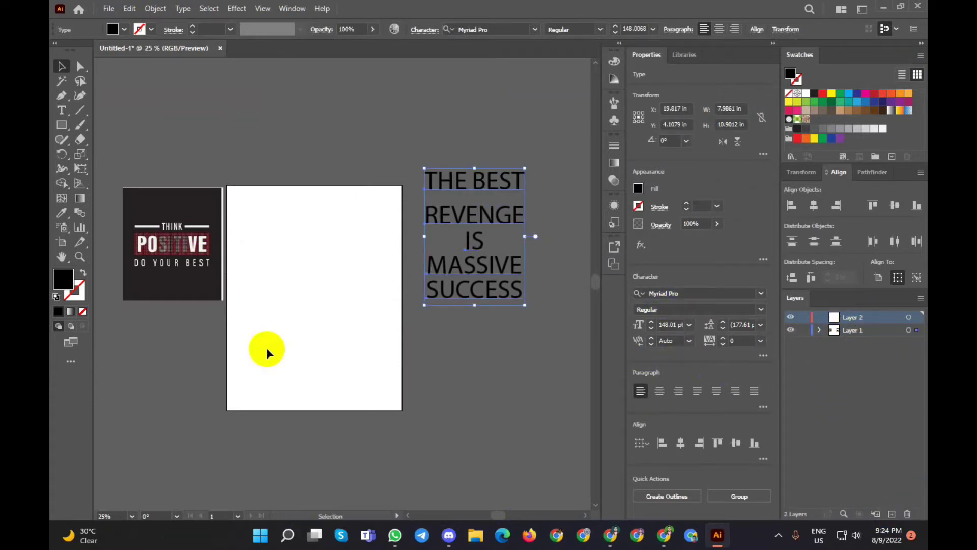
Draw a black rectangle across the upper artboard, stretching it wider to the left and taller
{"action": "left_click", "coordinate": [61, 128]}
{"action": "left_click_drag", "start_coordinate": [253, 227], "coordinate": [393, 261]}
{"action": "left_click", "coordinate": [63, 66]}
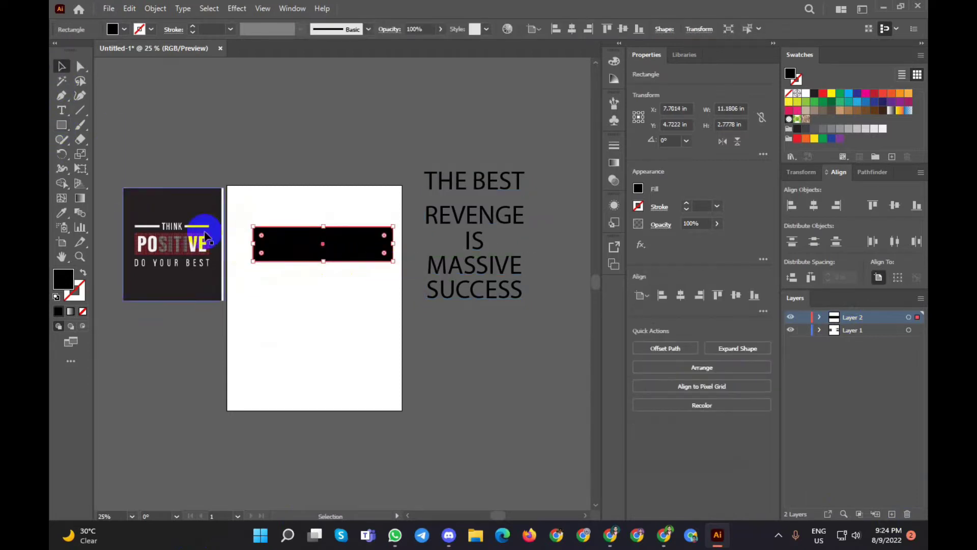
{"action": "left_click_drag", "start_coordinate": [252, 245], "coordinate": [241, 243]}
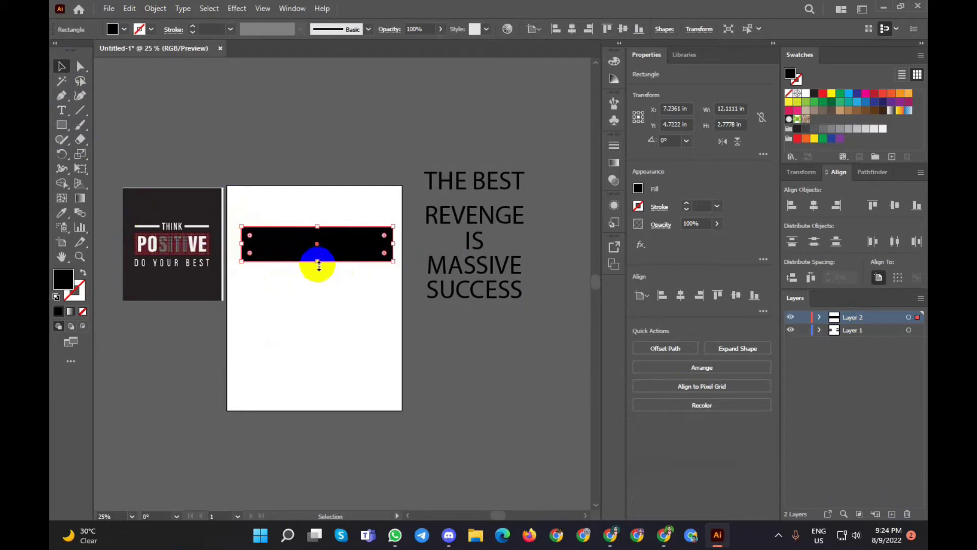
{"action": "left_click_drag", "start_coordinate": [318, 262], "coordinate": [318, 274]}
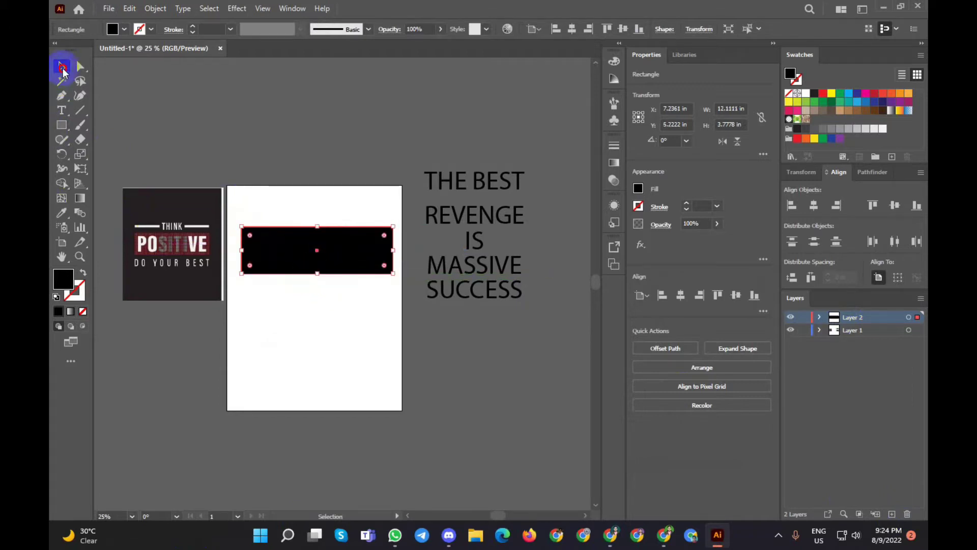
{"action": "left_click", "coordinate": [330, 129]}
{"action": "left_click", "coordinate": [459, 318]}
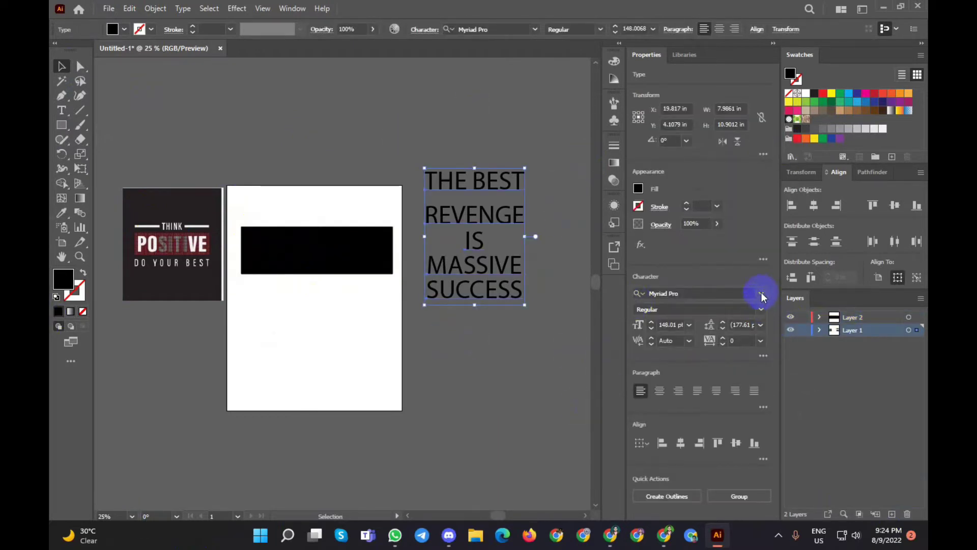
Set the slogan text in the Asap Bold font
{"action": "left_click", "coordinate": [762, 295]}
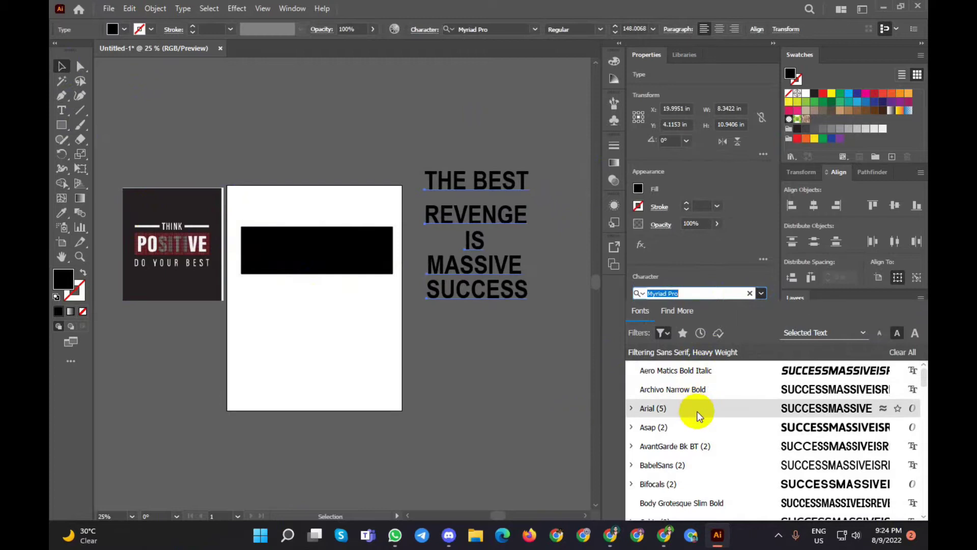
{"action": "key", "text": "Down"}
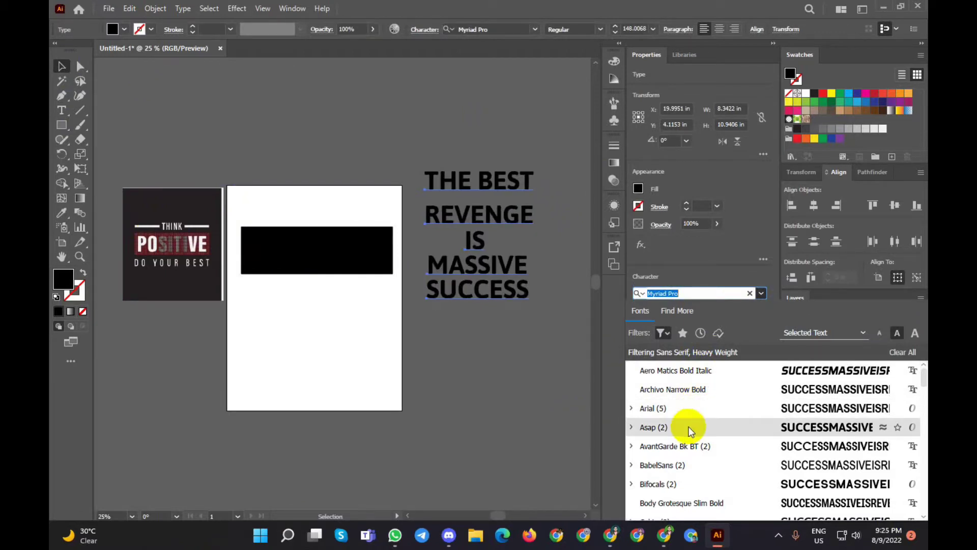
{"action": "left_click", "coordinate": [689, 427]}
{"action": "left_click", "coordinate": [490, 361]}
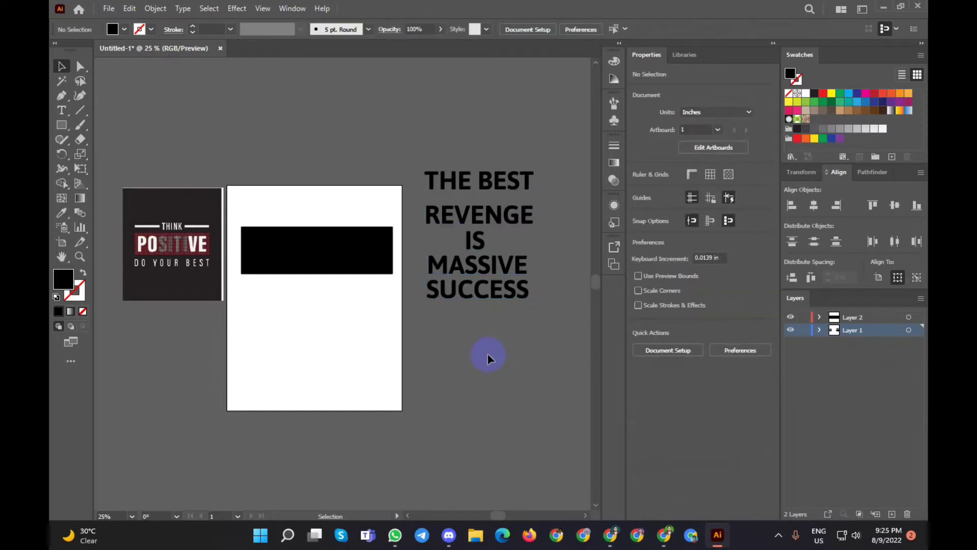
Move REVENGE into Layer 2 and place it on the artboard below the black bar
{"action": "left_click", "coordinate": [489, 213]}
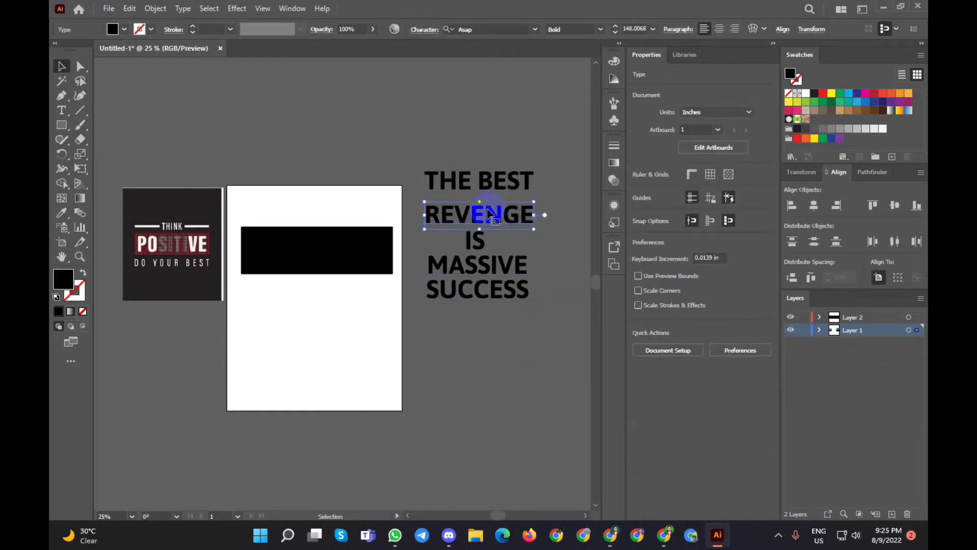
{"action": "left_click", "coordinate": [819, 317]}
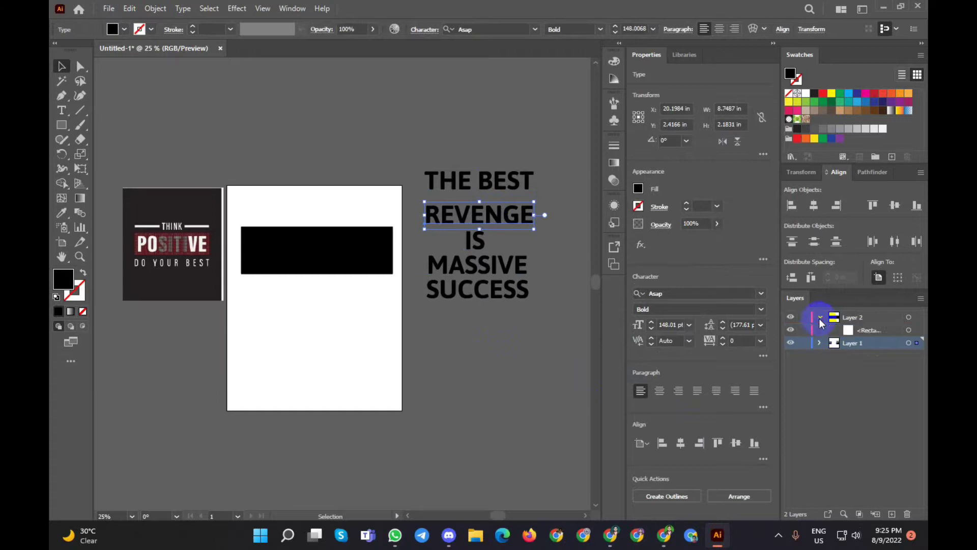
{"action": "left_click", "coordinate": [820, 344]}
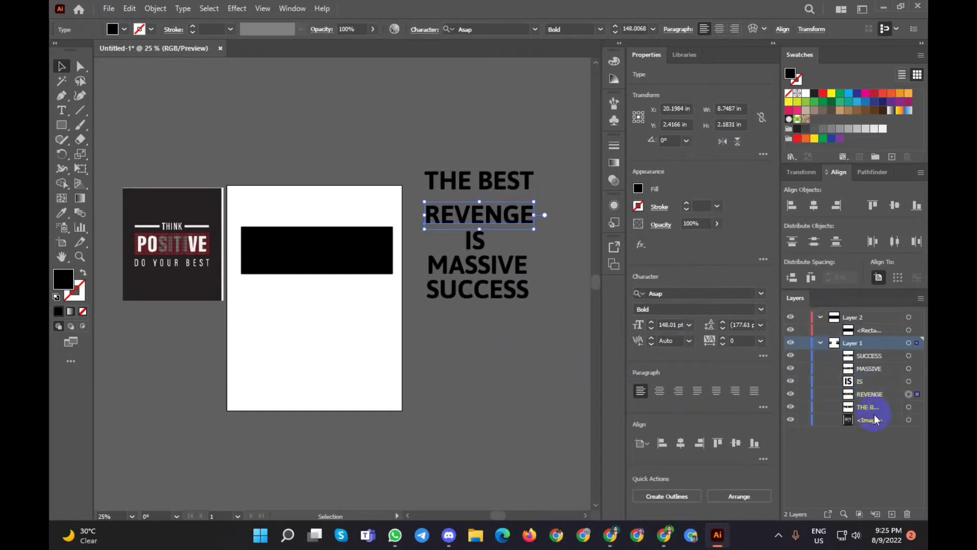
{"action": "left_click_drag", "start_coordinate": [874, 398], "coordinate": [875, 337]}
{"action": "left_click", "coordinate": [470, 356]}
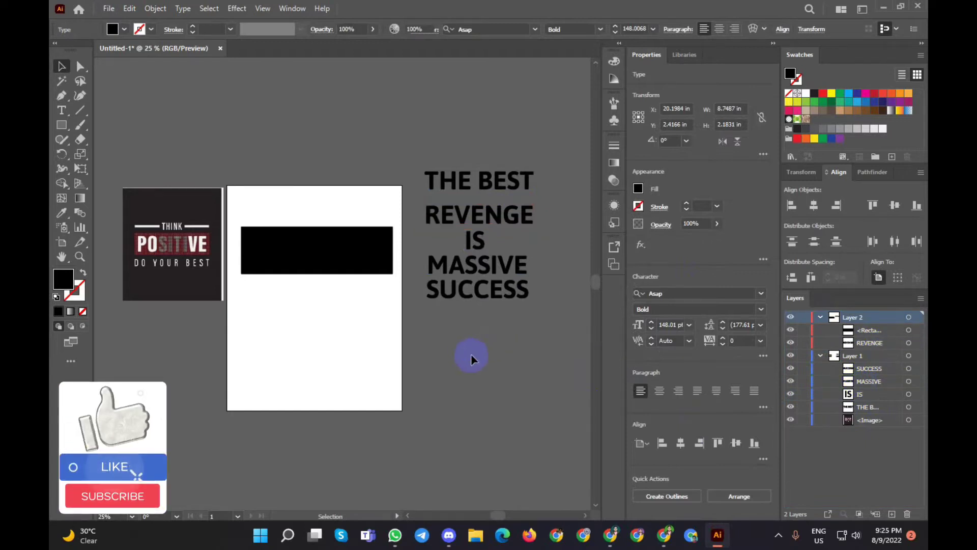
{"action": "mouse_move", "coordinate": [513, 217]}
{"action": "left_mouse_down"}
{"action": "mouse_move", "coordinate": [330, 312]}
{"action": "mouse_move", "coordinate": [347, 315]}
{"action": "left_mouse_up"}
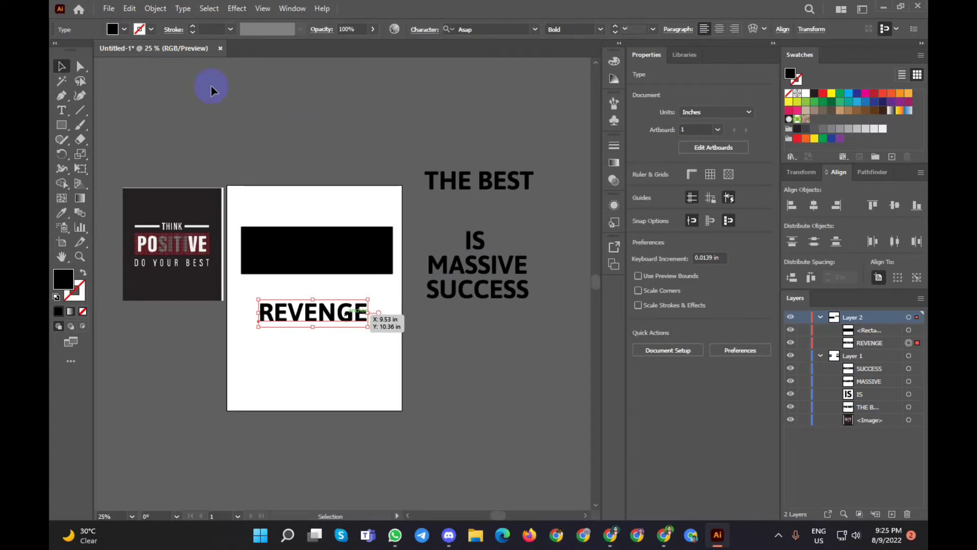
Expand REVENGE into outlined shapes and fill the letters with white
{"action": "left_click", "coordinate": [157, 10]}
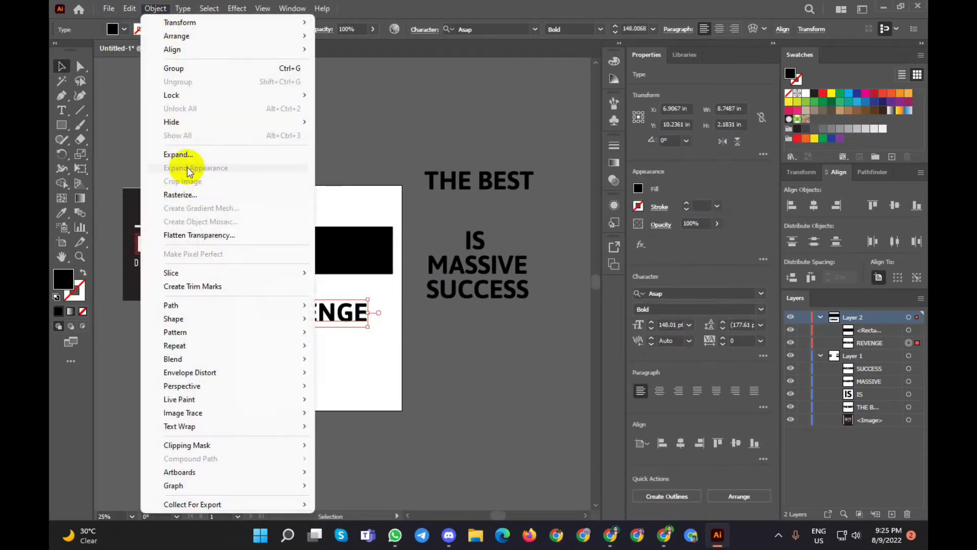
{"action": "left_click", "coordinate": [186, 153]}
{"action": "left_click", "coordinate": [459, 336]}
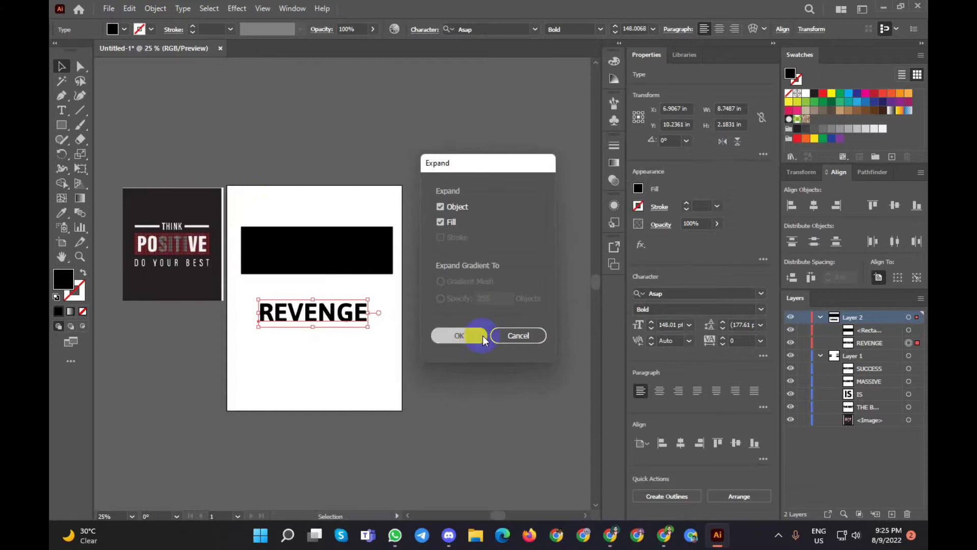
{"action": "left_click", "coordinate": [397, 357]}
{"action": "left_click_drag", "start_coordinate": [330, 318], "coordinate": [324, 301]}
{"action": "left_click", "coordinate": [125, 29]}
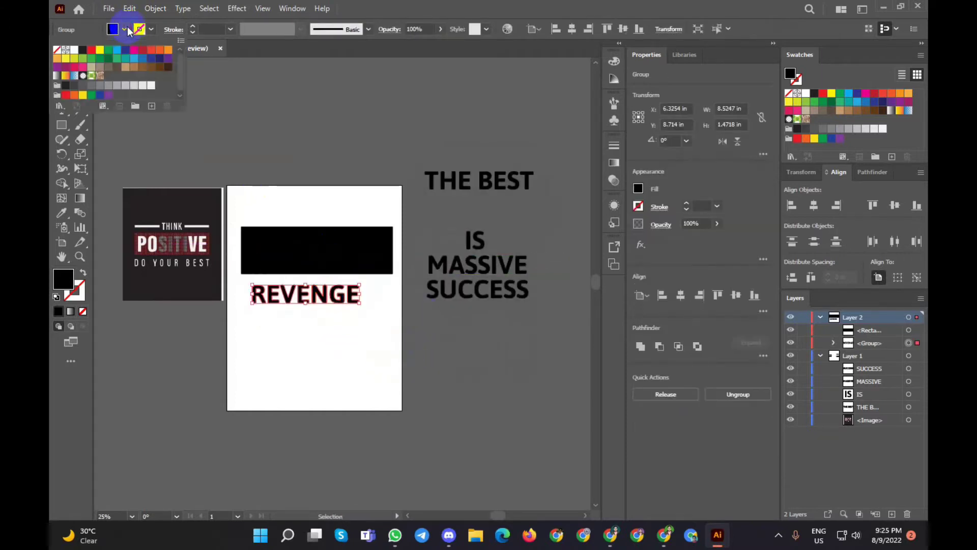
{"action": "left_click", "coordinate": [74, 50]}
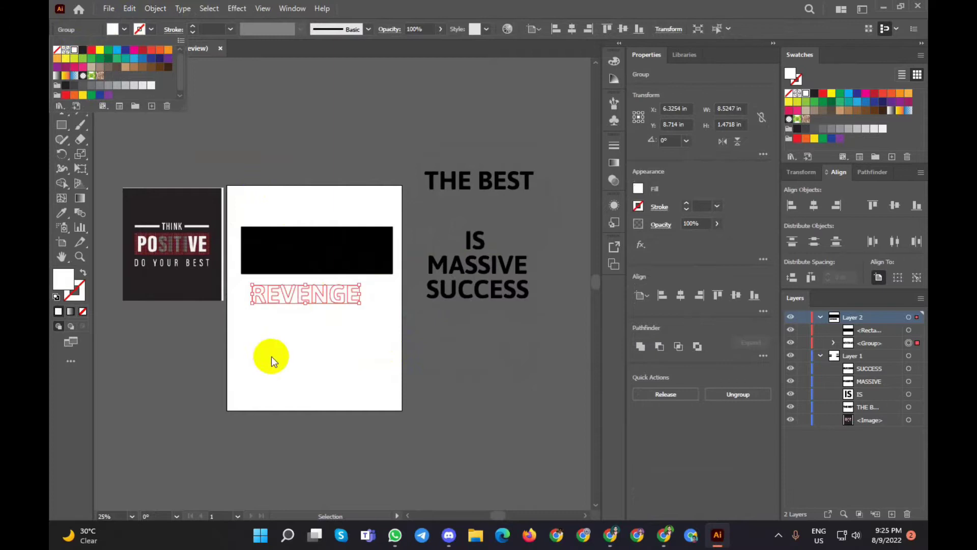
Bring the REVENGE lettering in front of the bar and move it up onto the black bar
{"action": "left_click_drag", "start_coordinate": [308, 301], "coordinate": [313, 288]}
{"action": "right_click", "coordinate": [313, 288]}
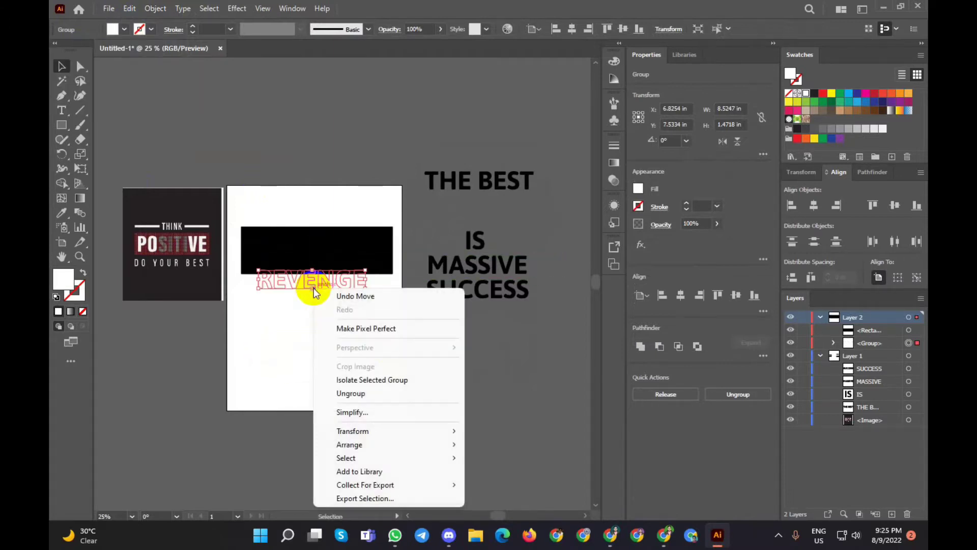
{"action": "mouse_move", "coordinate": [390, 431]}
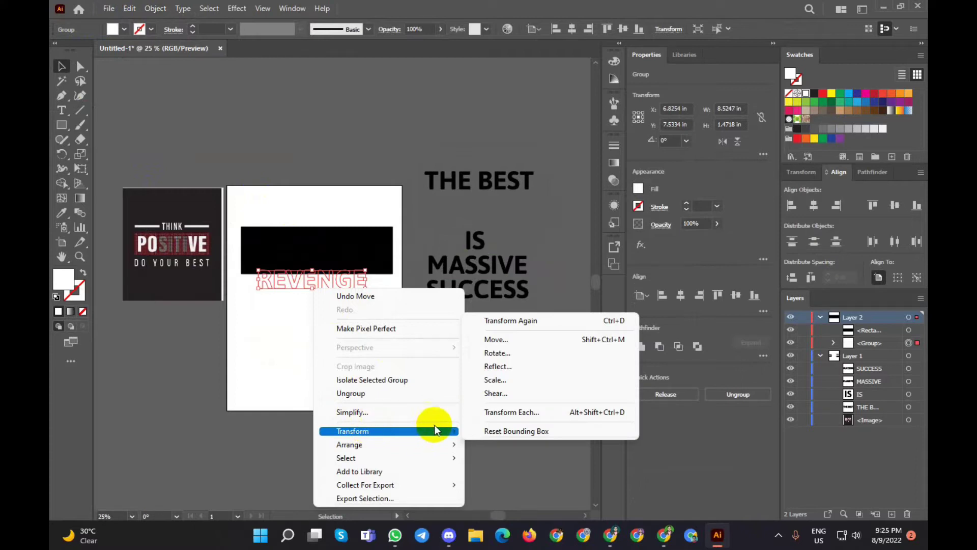
{"action": "left_click", "coordinate": [525, 442]}
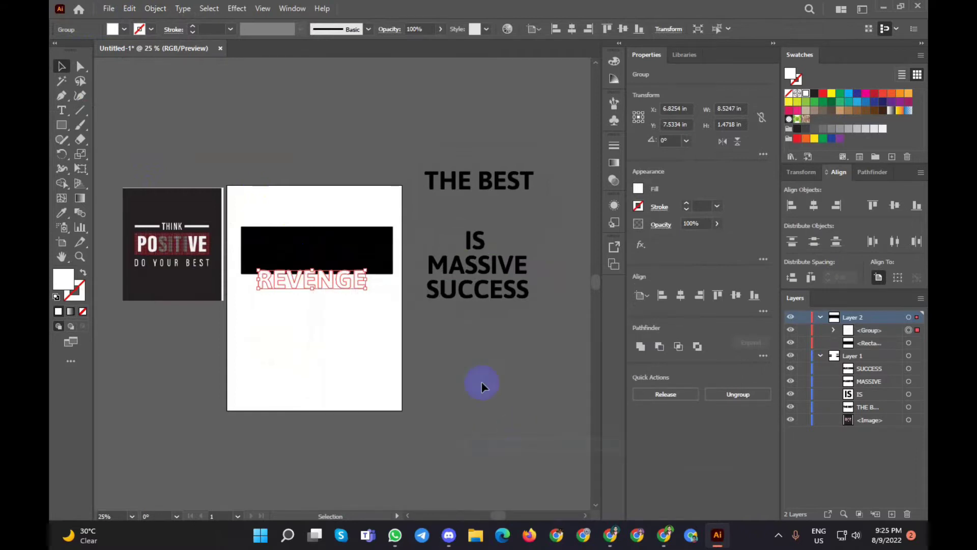
{"action": "left_click", "coordinate": [310, 274], "text": "shift"}
{"action": "left_click", "coordinate": [338, 324]}
{"action": "mouse_move", "coordinate": [320, 285]}
{"action": "left_mouse_down"}
{"action": "mouse_move", "coordinate": [325, 254]}
{"action": "mouse_move", "coordinate": [317, 250]}
{"action": "mouse_move", "coordinate": [378, 263]}
{"action": "mouse_move", "coordinate": [367, 249]}
{"action": "left_mouse_up"}
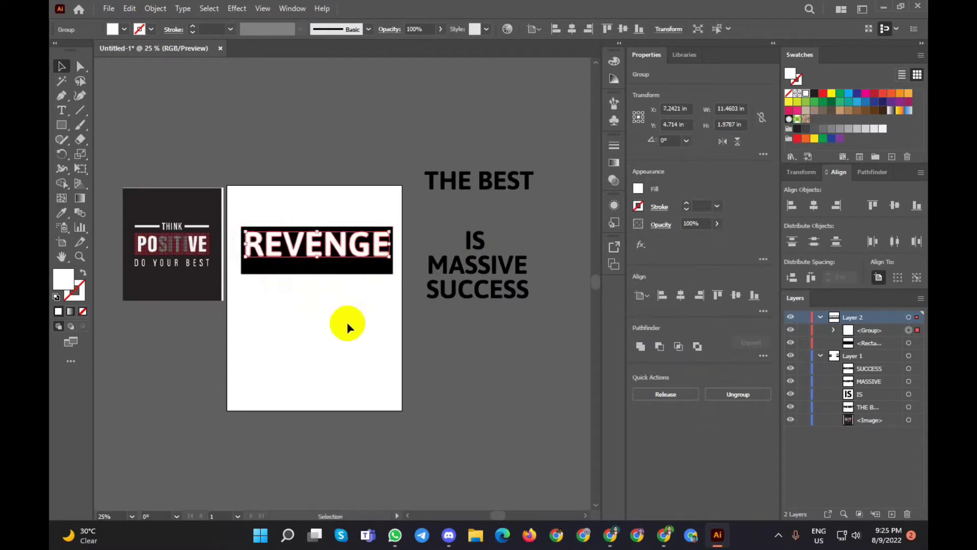
Shorten the black bar so it fits snugly behind REVENGE
{"action": "left_click", "coordinate": [352, 324]}
{"action": "left_click", "coordinate": [319, 271]}
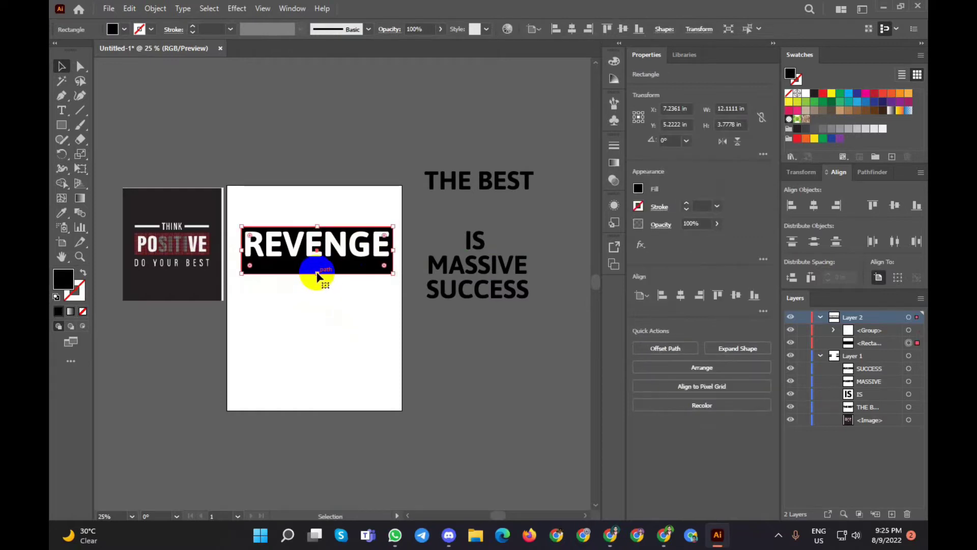
{"action": "left_click_drag", "start_coordinate": [319, 275], "coordinate": [319, 264]}
{"action": "left_click_drag", "start_coordinate": [388, 218], "coordinate": [246, 279]}
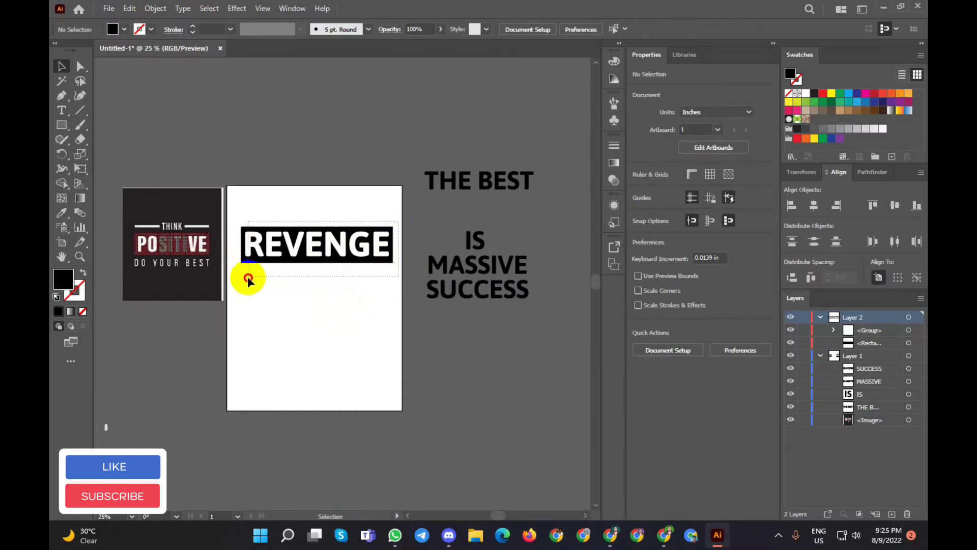
{"action": "left_click", "coordinate": [312, 337]}
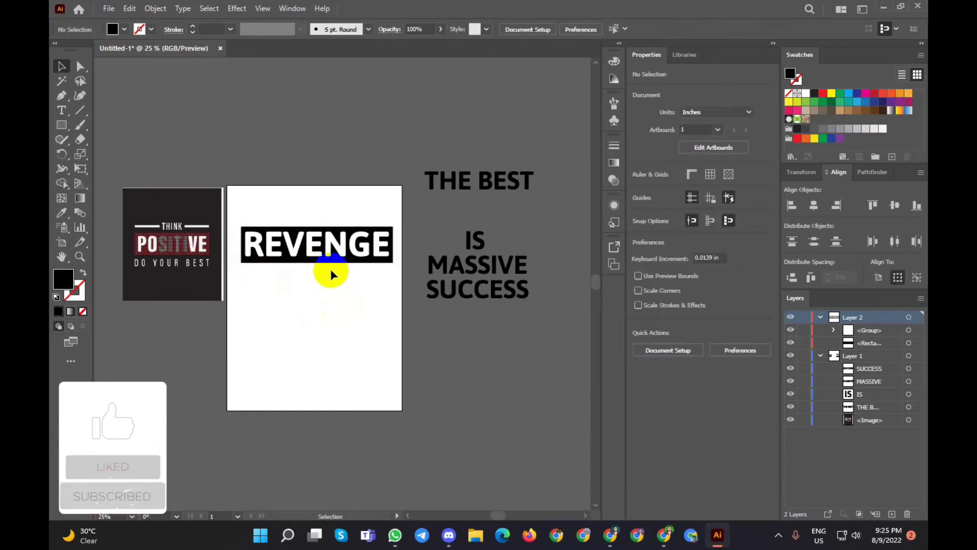
{"action": "scroll", "coordinate": [330, 269], "scroll_direction": "up", "scroll_amount": 1}
{"action": "scroll", "coordinate": [330, 265], "scroll_direction": "down", "scroll_amount": 1}
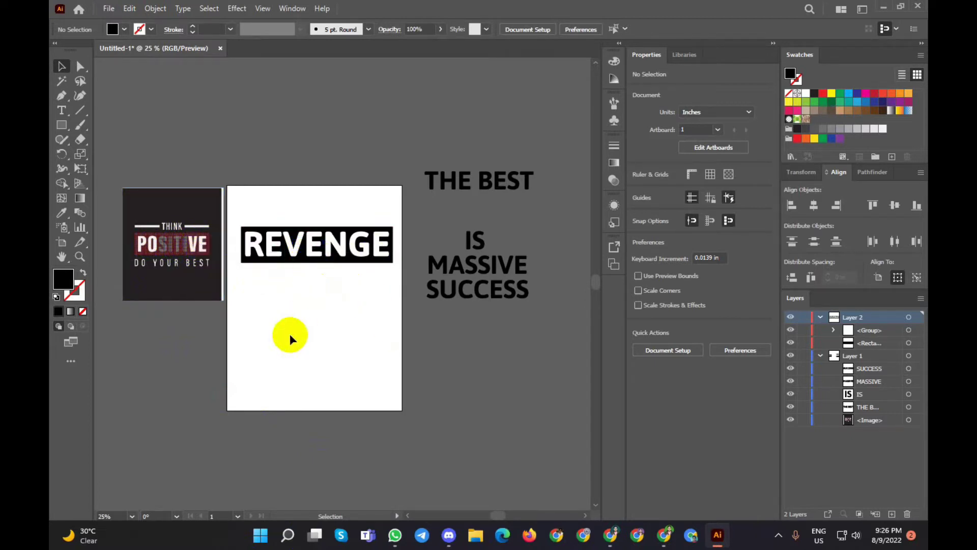
{"action": "left_click", "coordinate": [272, 247]}
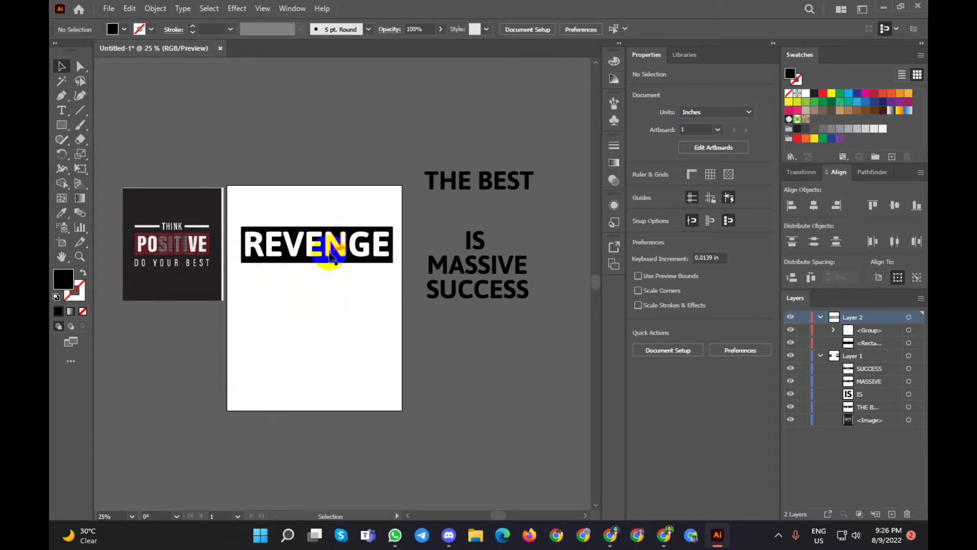
{"action": "scroll", "coordinate": [291, 311], "scroll_direction": "up", "scroll_amount": 1}
{"action": "scroll", "coordinate": [287, 293], "scroll_direction": "up", "scroll_amount": 1}
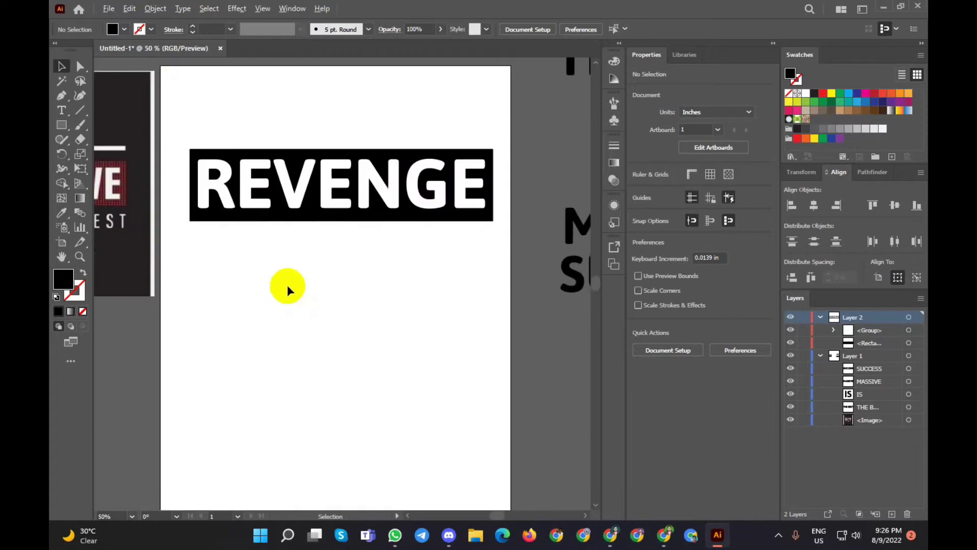
{"action": "scroll", "coordinate": [275, 267], "scroll_direction": "down", "scroll_amount": 1}
Fill the bar behind REVENGE with red
{"action": "left_click", "coordinate": [273, 237]}
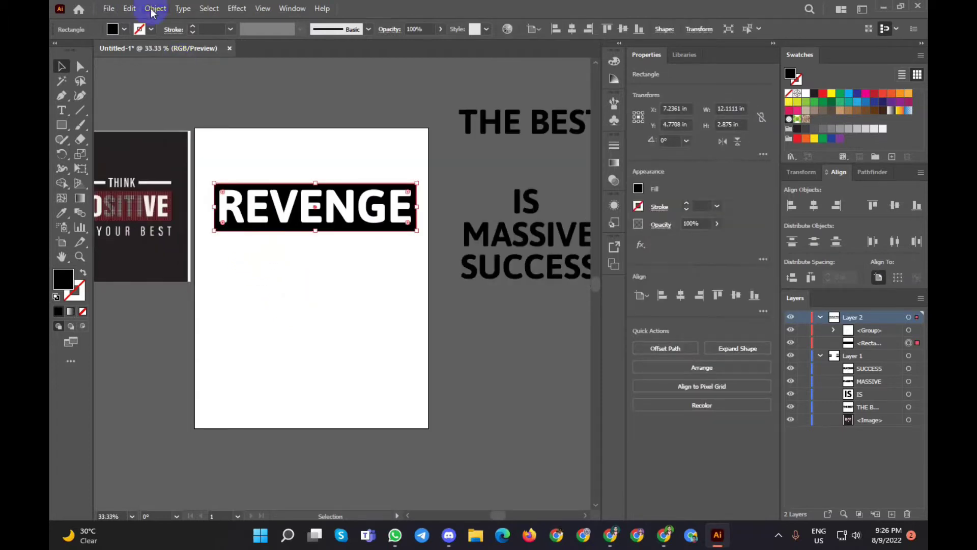
{"action": "left_click", "coordinate": [129, 29]}
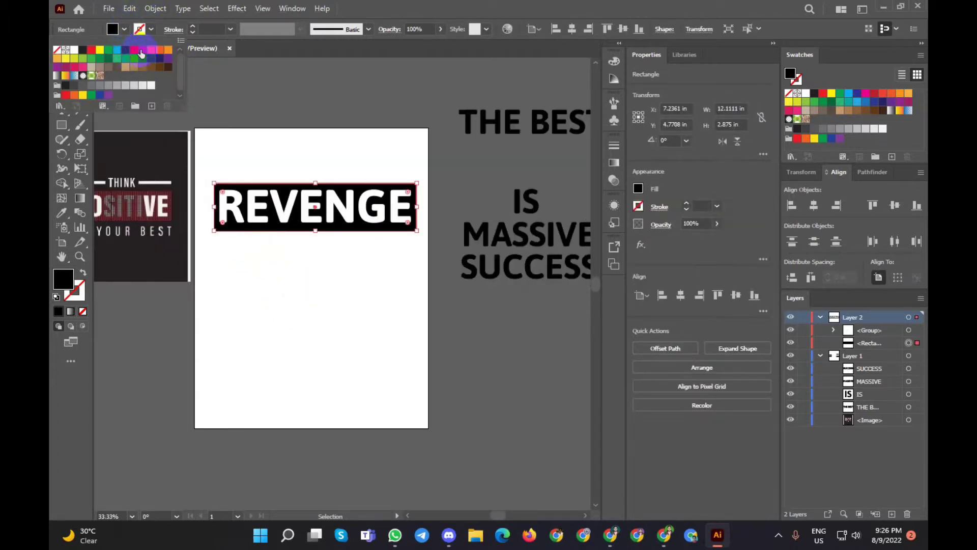
{"action": "left_click", "coordinate": [142, 50]}
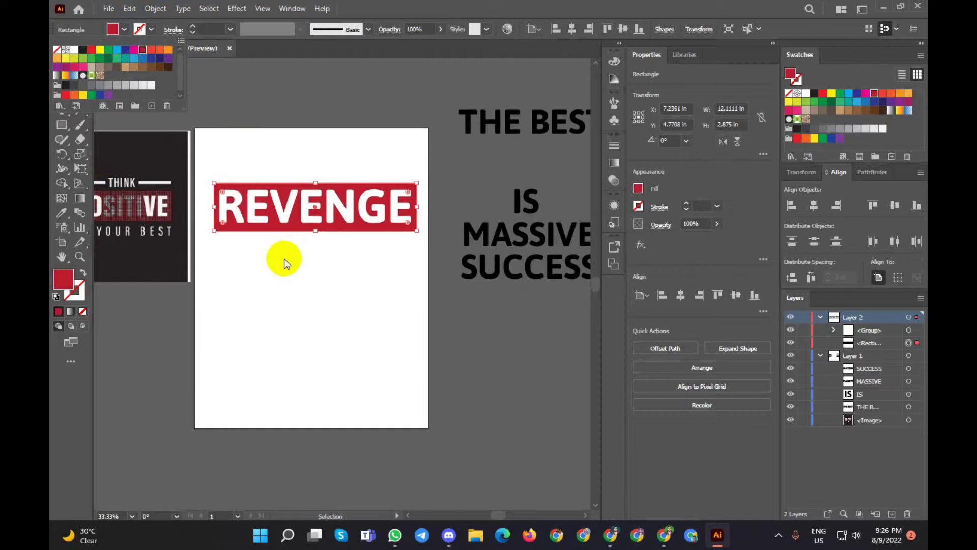
{"action": "left_click", "coordinate": [284, 259]}
{"action": "left_click", "coordinate": [286, 246]}
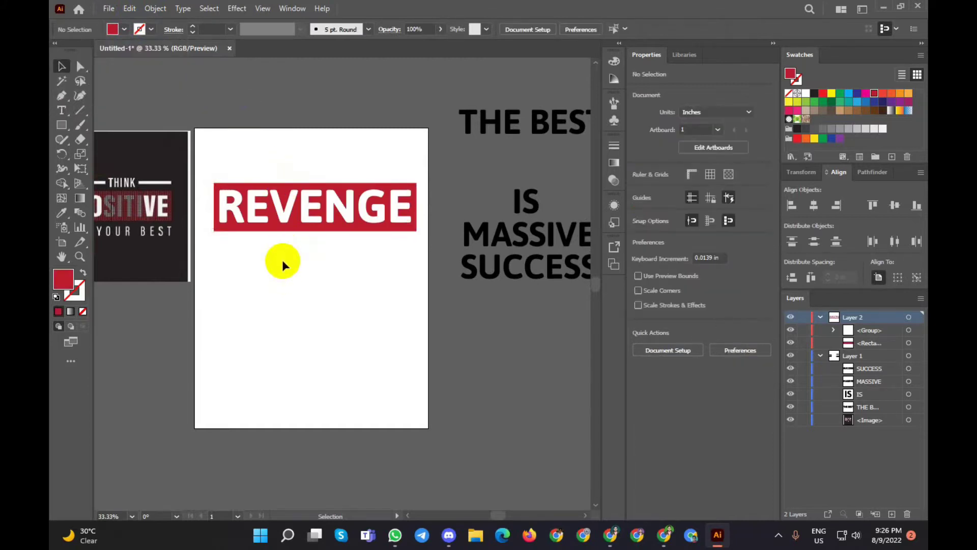
Ungroup the REVENGE lettering into separate letter shapes
{"action": "left_click", "coordinate": [283, 218]}
{"action": "right_click", "coordinate": [304, 218]}
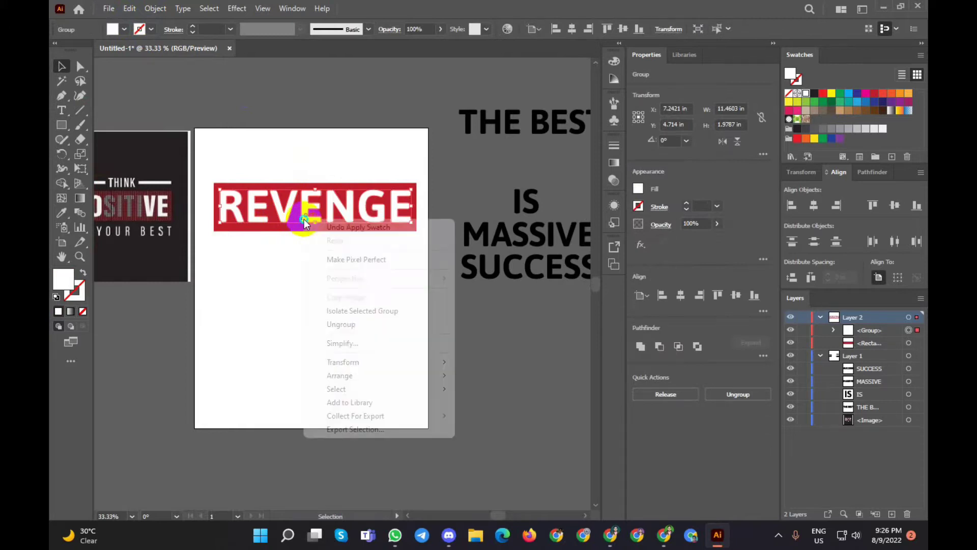
{"action": "left_click", "coordinate": [341, 325]}
{"action": "left_click", "coordinate": [268, 339]}
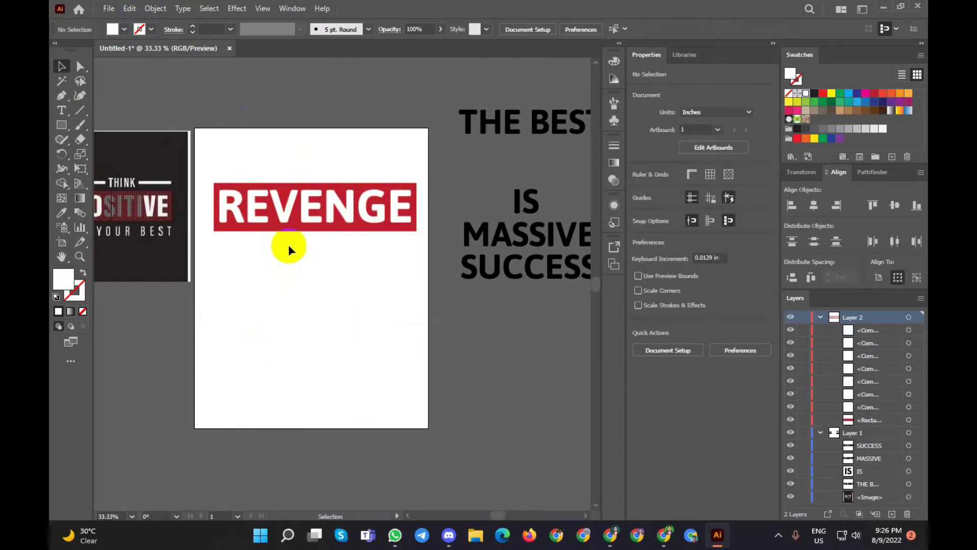
Select V, E, N with the red bar and group them, then undo the grouping
{"action": "left_click", "coordinate": [286, 214]}
{"action": "left_click", "coordinate": [312, 216], "text": "shift"}
{"action": "left_click", "coordinate": [342, 209], "text": "shift"}
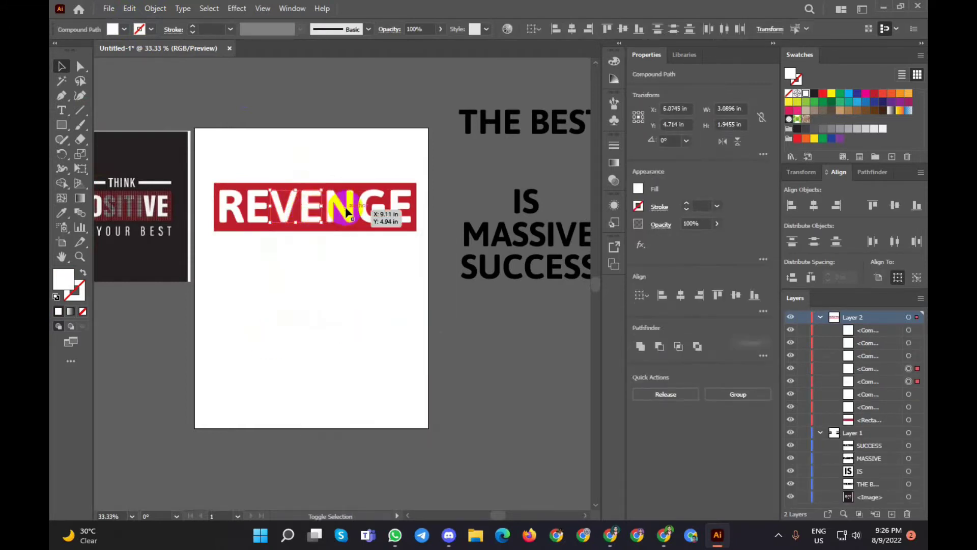
{"action": "left_click", "coordinate": [327, 231], "text": "shift"}
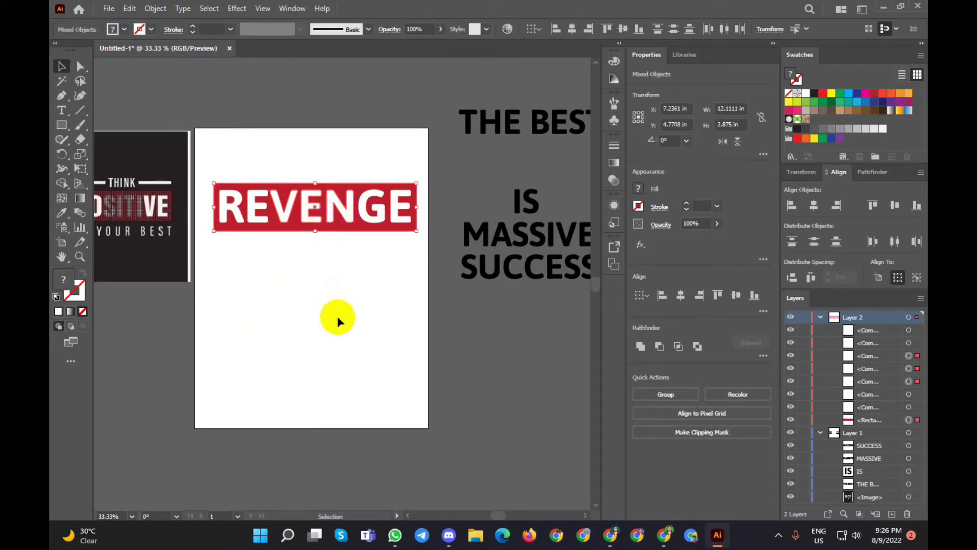
{"action": "key", "text": "ctrl+g"}
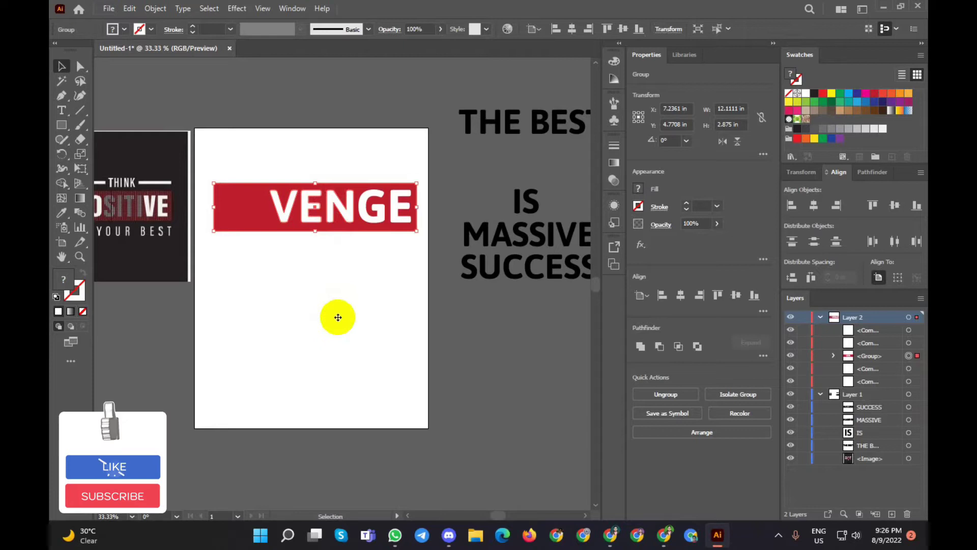
{"action": "key", "text": "ctrl+z"}
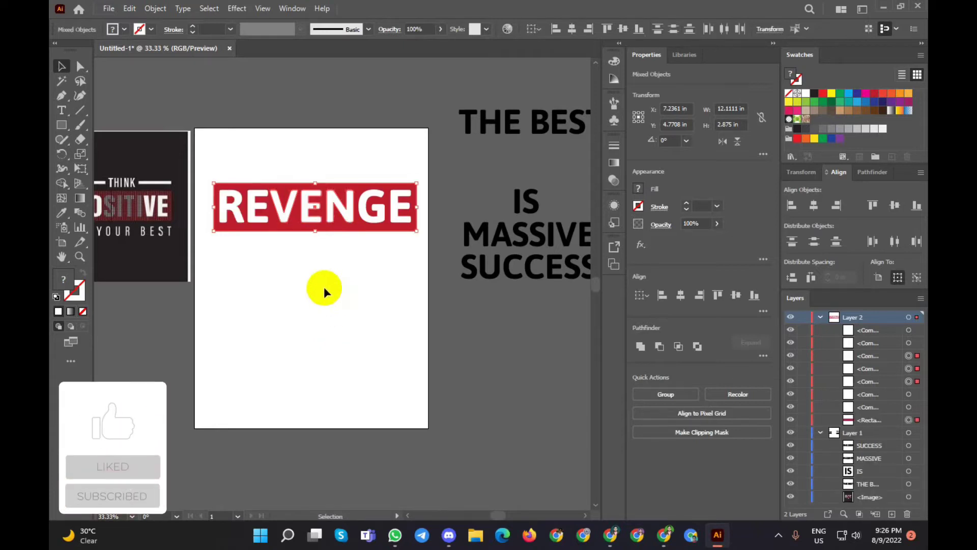
Group the red bar with the V, E, N letters and move the group down
{"action": "scroll", "coordinate": [306, 250], "scroll_direction": "up", "scroll_amount": 4}
{"action": "scroll", "coordinate": [291, 227], "scroll_direction": "down", "scroll_amount": 1}
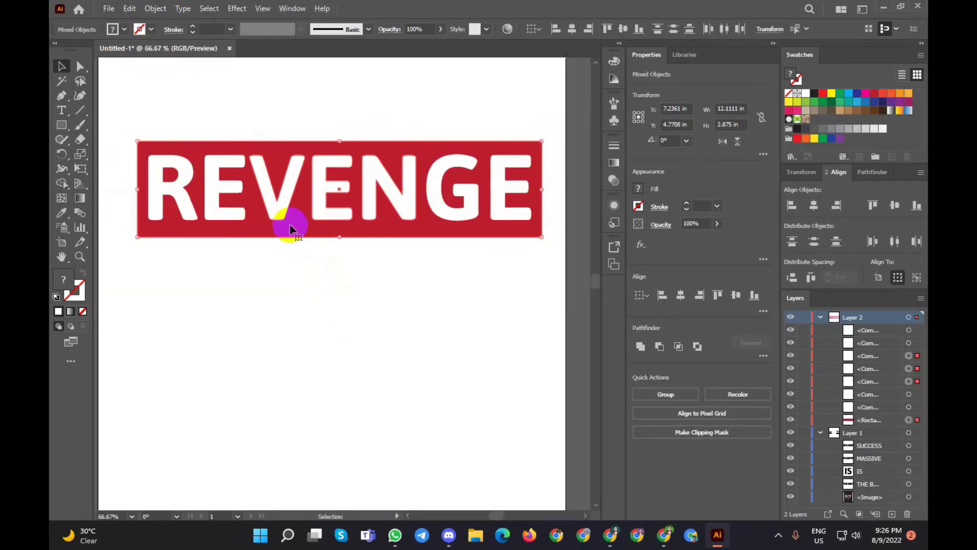
{"action": "left_click", "coordinate": [293, 280]}
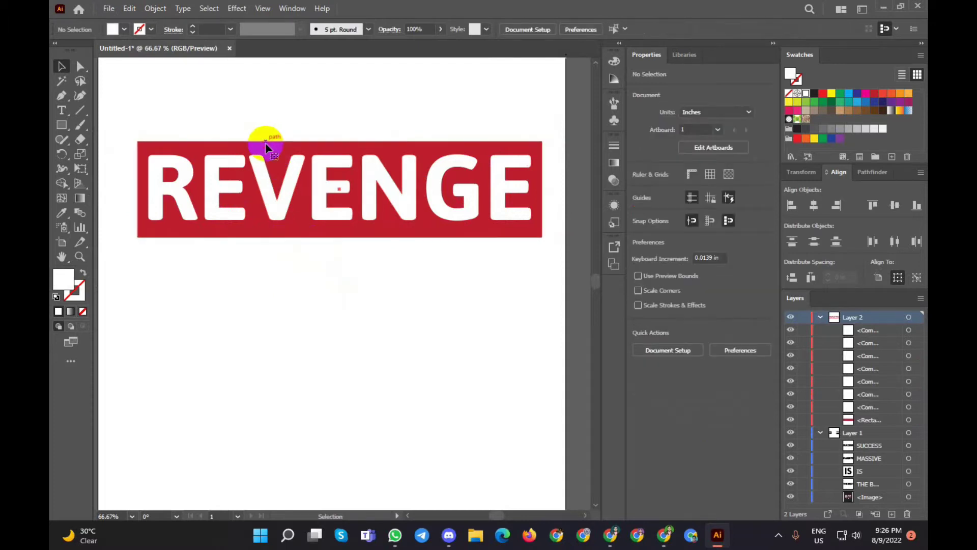
{"action": "left_click", "coordinate": [264, 144]}
{"action": "left_click", "coordinate": [381, 203], "text": "shift"}
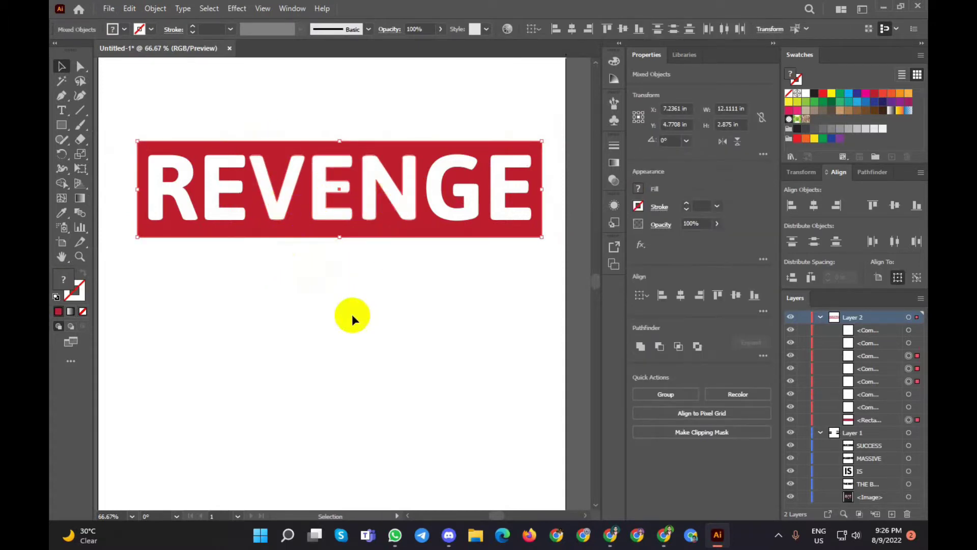
{"action": "key", "text": "ctrl+g"}
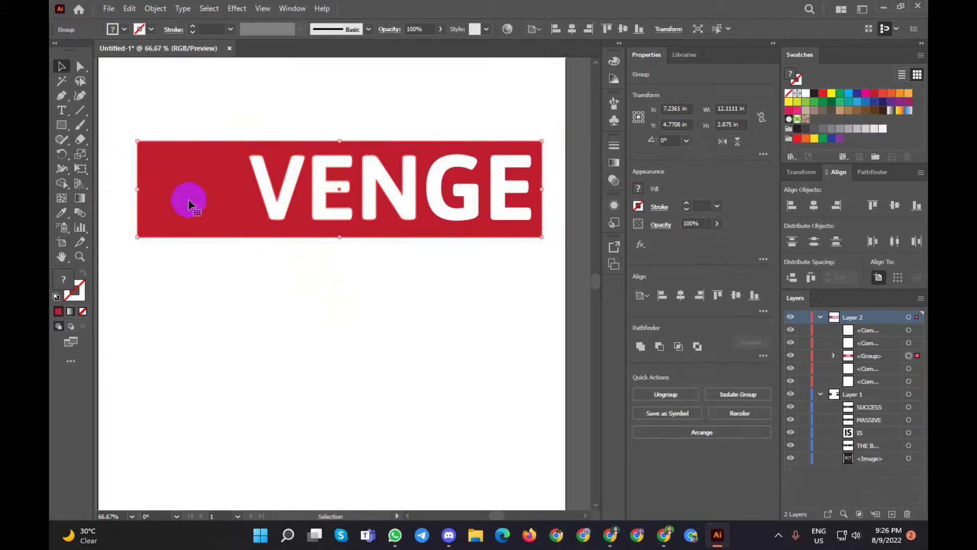
{"action": "left_click_drag", "start_coordinate": [236, 190], "coordinate": [237, 298]}
{"action": "left_click_drag", "start_coordinate": [271, 137], "coordinate": [151, 243]}
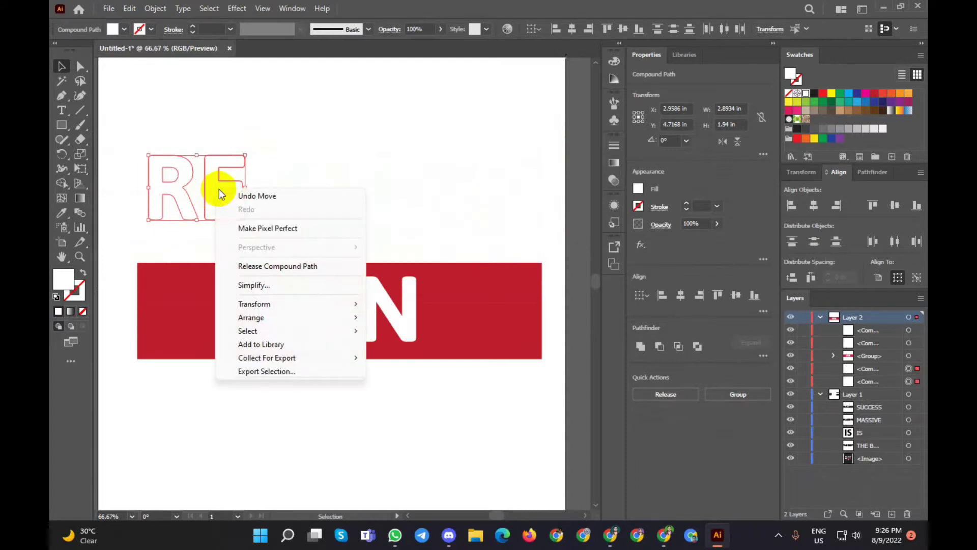
{"action": "left_click", "coordinate": [404, 155]}
Select the white R, E, G, E letters and group them together
{"action": "left_click_drag", "start_coordinate": [128, 142], "coordinate": [536, 240]}
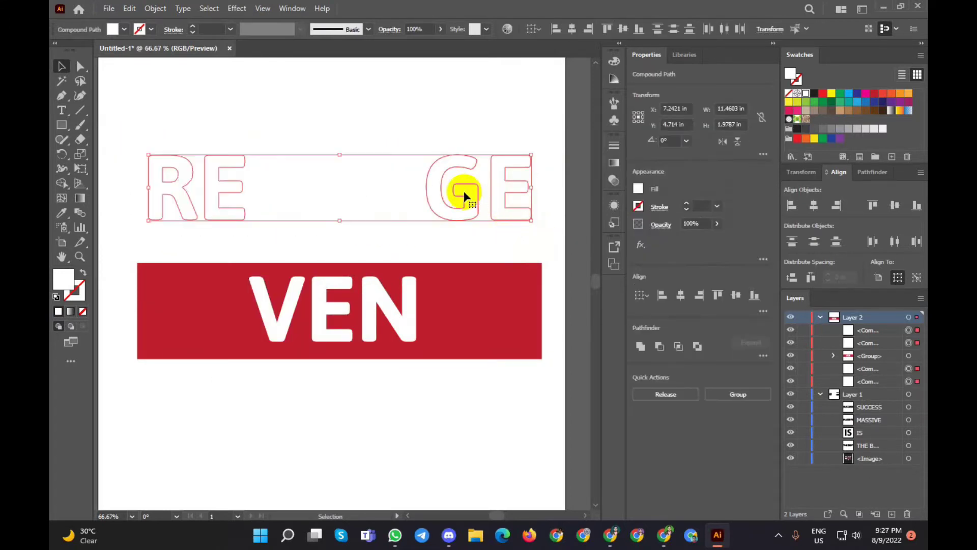
{"action": "right_click", "coordinate": [464, 191]}
{"action": "left_click", "coordinate": [436, 228]}
{"action": "left_click_drag", "start_coordinate": [555, 154], "coordinate": [131, 246]}
{"action": "key", "text": "ctrl+g"}
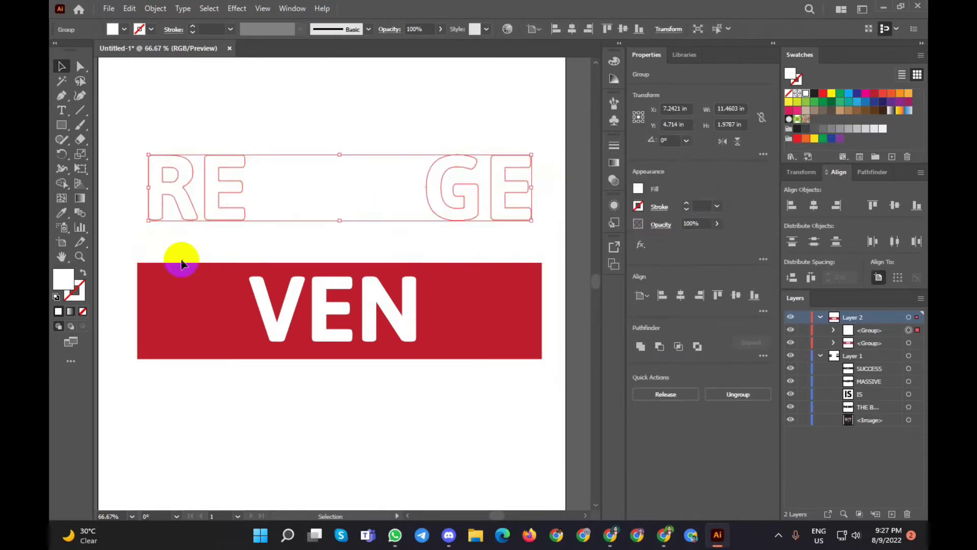
Bring the R, E, G, E group to the front and move it below the artboard
{"action": "right_click", "coordinate": [220, 178]}
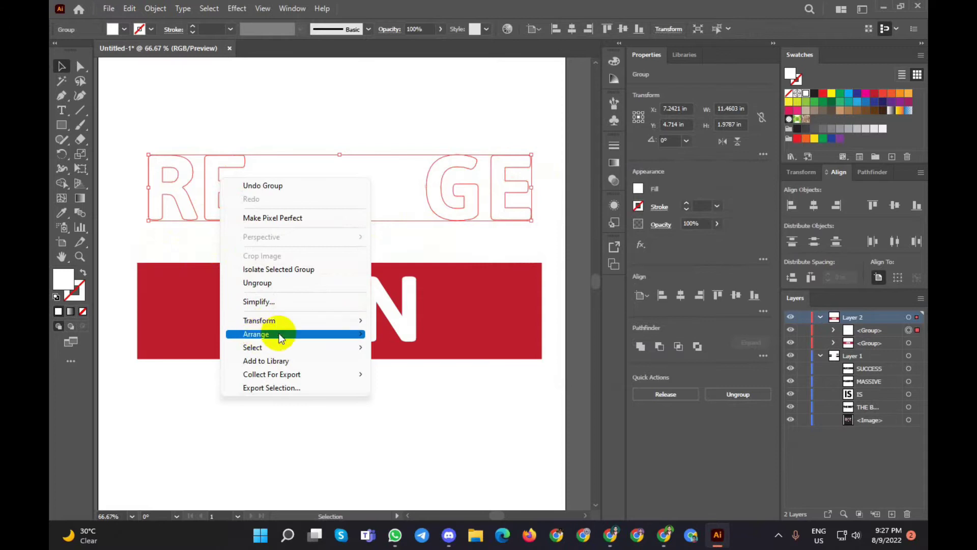
{"action": "left_click", "coordinate": [445, 331]}
{"action": "left_click", "coordinate": [350, 395]}
{"action": "mouse_move", "coordinate": [234, 173]}
{"action": "left_mouse_down"}
{"action": "mouse_move", "coordinate": [230, 305]}
{"action": "mouse_move", "coordinate": [250, 150]}
{"action": "mouse_move", "coordinate": [211, 153]}
{"action": "mouse_move", "coordinate": [395, 308]}
{"action": "left_mouse_up"}
{"action": "scroll", "coordinate": [213, 153], "scroll_direction": "down", "scroll_amount": 4}
{"action": "left_click", "coordinate": [192, 279]}
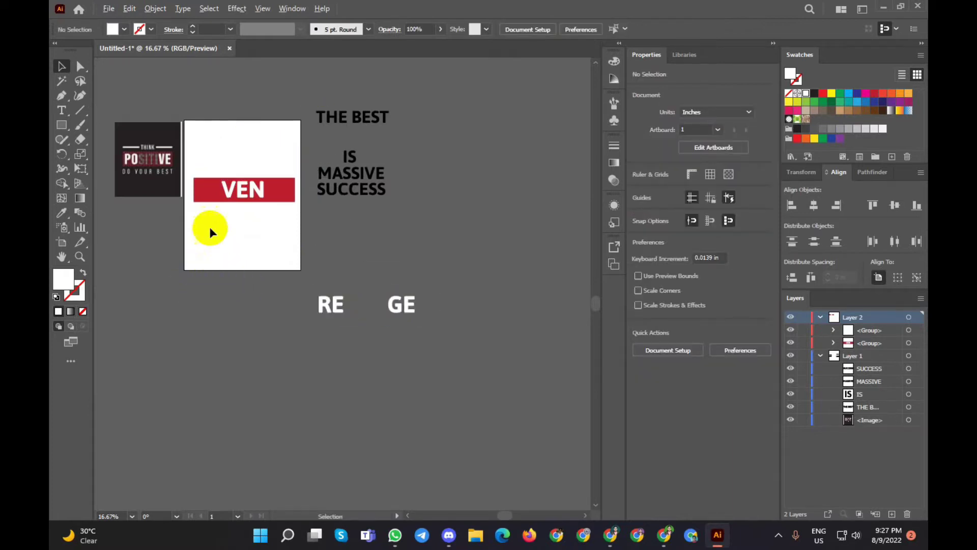
{"action": "scroll", "coordinate": [209, 227], "scroll_direction": "up", "scroll_amount": 2}
{"action": "scroll", "coordinate": [215, 206], "scroll_direction": "up", "scroll_amount": 2}
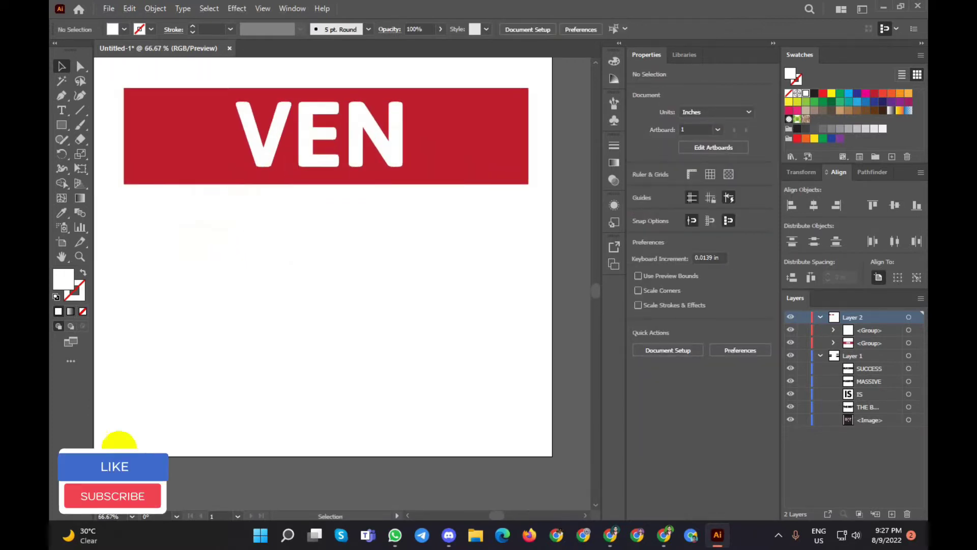
Draw a horizontal line across the top of the red bar with a dark 1 pt stroke
{"action": "left_click", "coordinate": [80, 110]}
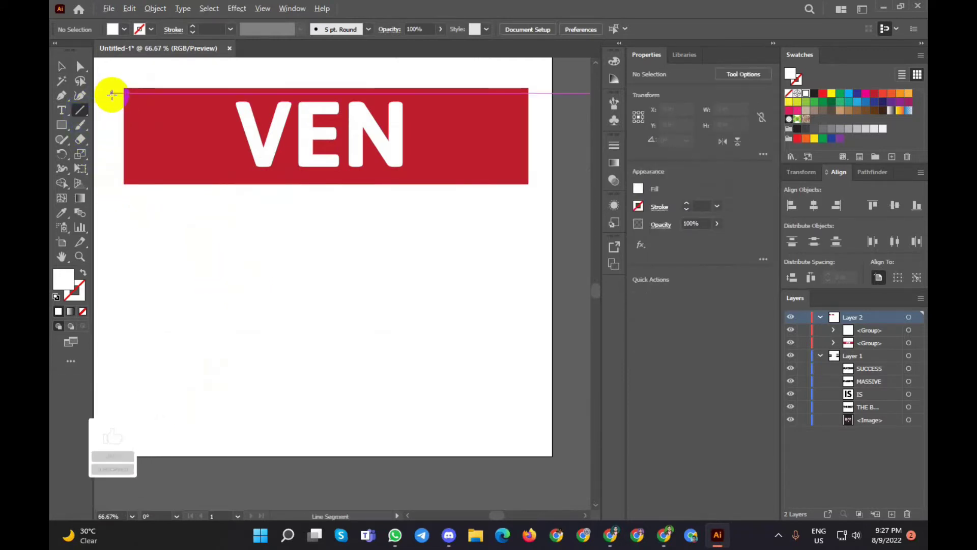
{"action": "left_click_drag", "start_coordinate": [108, 94], "coordinate": [516, 93]}
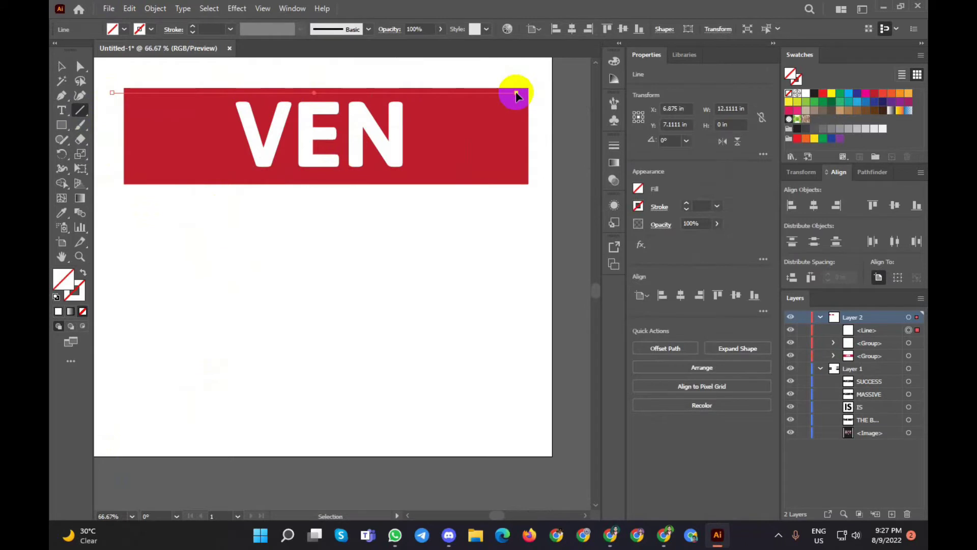
{"action": "key", "text": "ctrl+z"}
{"action": "left_click_drag", "start_coordinate": [108, 92], "coordinate": [548, 92]}
{"action": "left_click", "coordinate": [152, 29]}
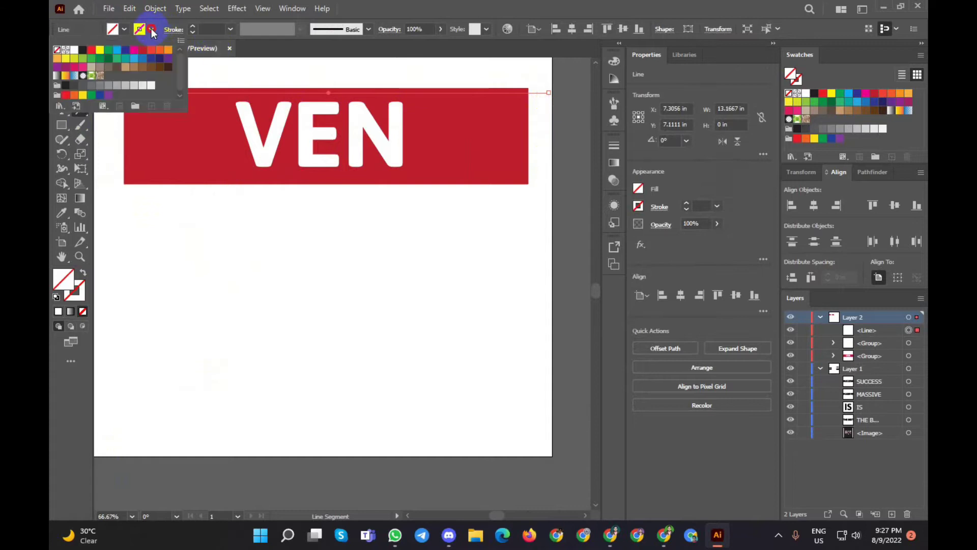
{"action": "left_click", "coordinate": [83, 52]}
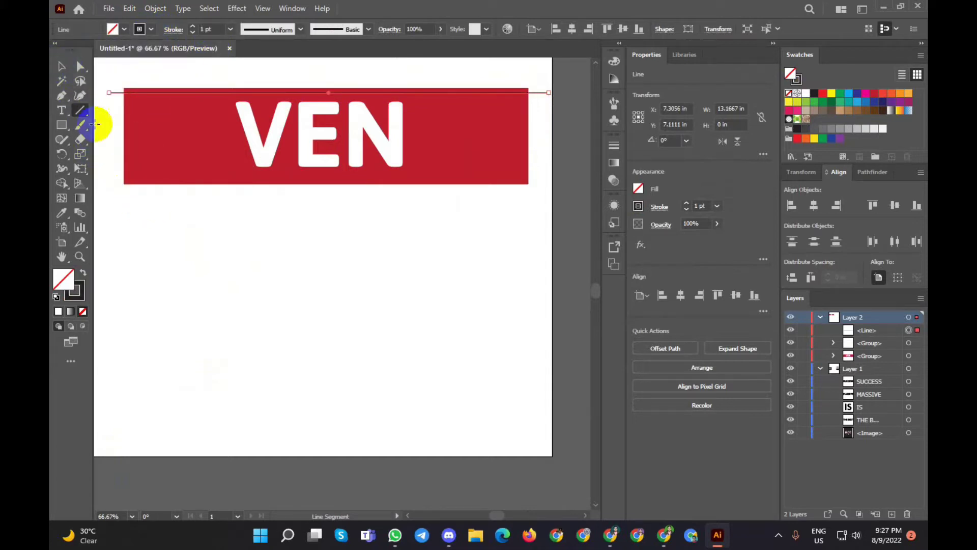
{"action": "left_click", "coordinate": [109, 156]}
{"action": "left_click", "coordinate": [515, 299]}
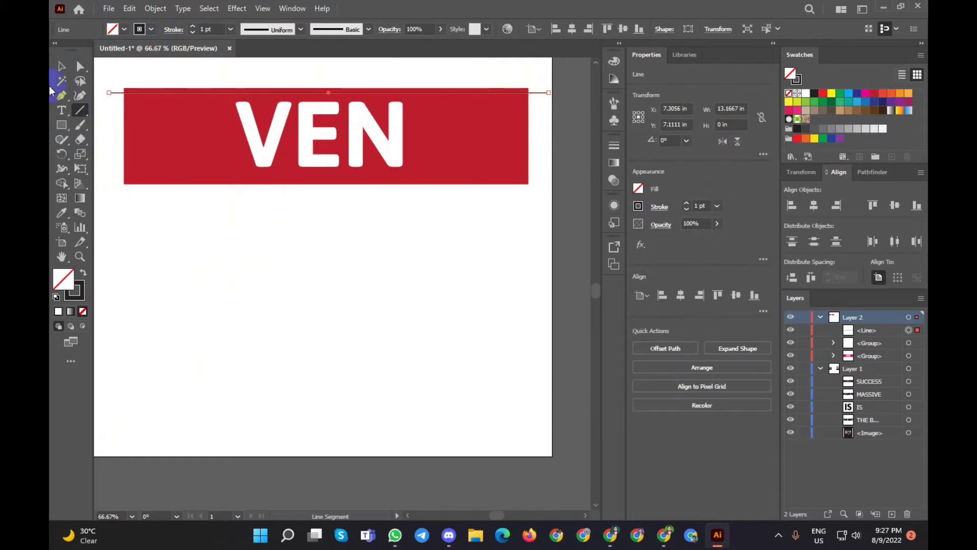
Duplicate the line downward at equal spacing with Alt-drag and Ctrl+D, then select all lines
{"action": "left_click", "coordinate": [62, 63]}
{"action": "left_click", "coordinate": [103, 124]}
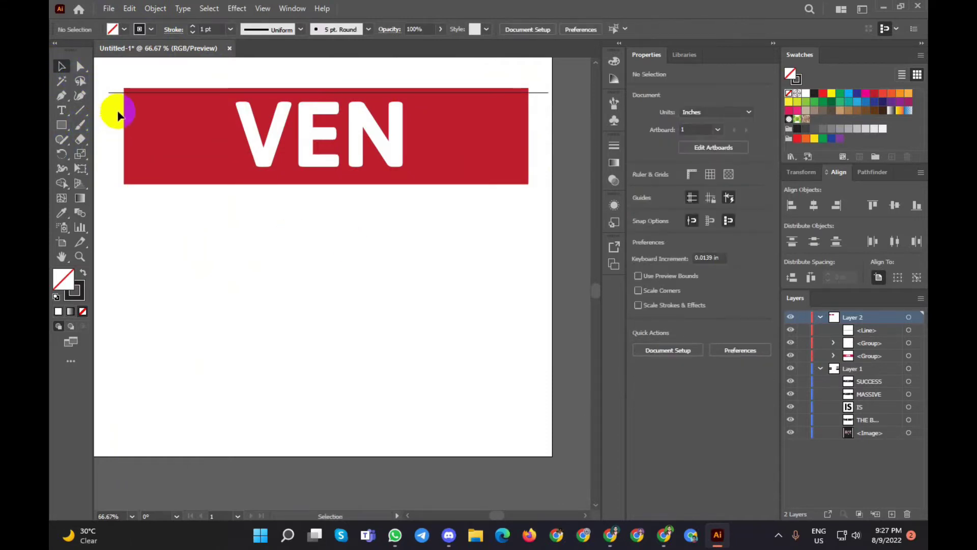
{"action": "scroll", "coordinate": [115, 102], "scroll_direction": "up", "scroll_amount": 1, "text": "alt"}
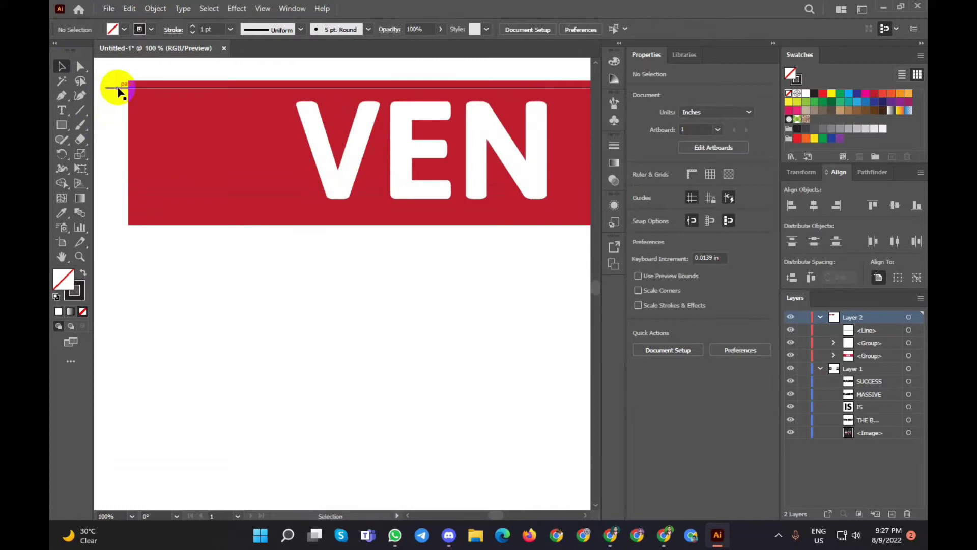
{"action": "left_click_drag", "start_coordinate": [118, 88], "coordinate": [120, 97]}
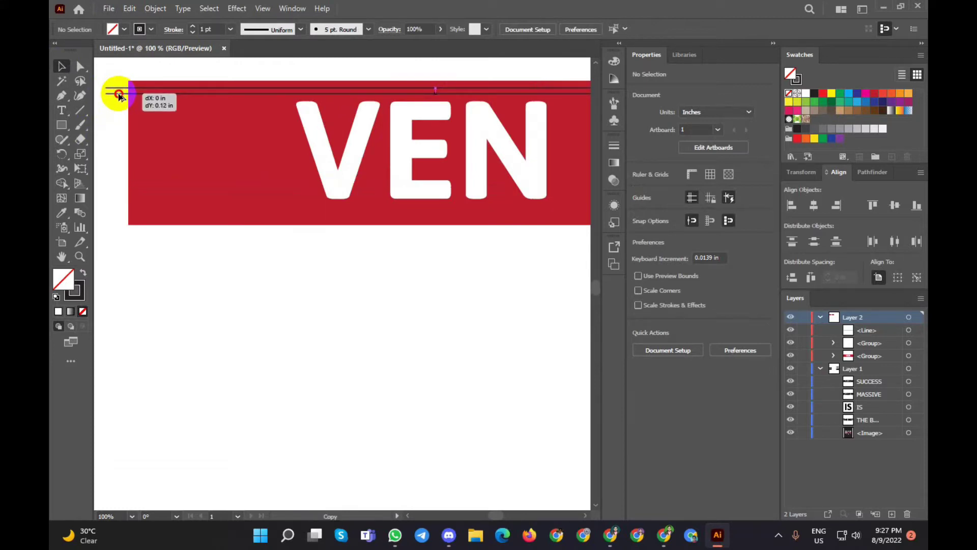
{"action": "left_click_drag", "start_coordinate": [120, 96], "coordinate": [120, 96]}
{"action": "key", "text": "ctrl+d"}
{"action": "key", "text": "ctrl+d"}
{"action": "key", "text": "ctrl+d"}
{"action": "key", "text": "ctrl+d"}
{"action": "key", "text": "ctrl+d"}
{"action": "key", "text": "ctrl+d"}
{"action": "key", "text": "ctrl+d"}
{"action": "key", "text": "ctrl+d"}
{"action": "key", "text": "ctrl+d"}
{"action": "key", "text": "ctrl+d"}
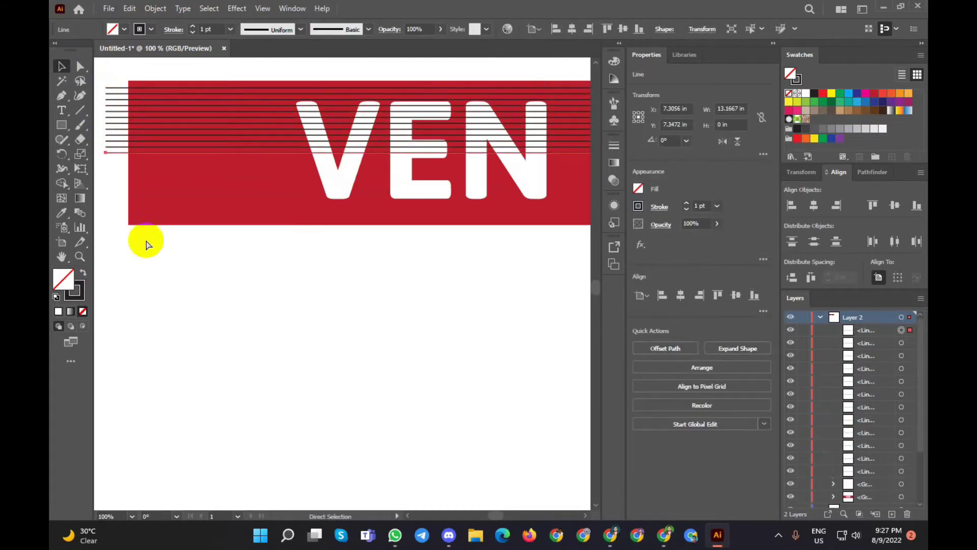
{"action": "key", "text": "ctrl+d"}
{"action": "key", "text": "ctrl+d"}
{"action": "key", "text": "ctrl+d"}
{"action": "key", "text": "ctrl+d"}
{"action": "key", "text": "ctrl+d"}
{"action": "key", "text": "ctrl+d"}
{"action": "key", "text": "ctrl+d"}
{"action": "key", "text": "ctrl+d"}
{"action": "key", "text": "ctrl+d"}
{"action": "key", "text": "ctrl+d"}
{"action": "key", "text": "ctrl+d"}
{"action": "key", "text": "ctrl+d"}
{"action": "key", "text": "ctrl+d"}
{"action": "key", "text": "ctrl+d"}
{"action": "key", "text": "ctrl+d"}
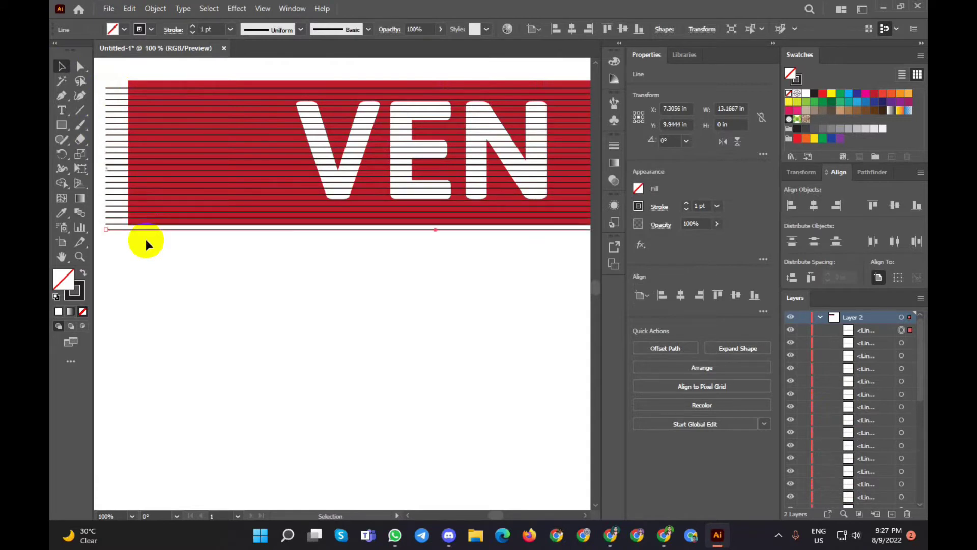
{"action": "scroll", "coordinate": [142, 239], "scroll_direction": "down", "scroll_amount": 1}
{"action": "left_click", "coordinate": [132, 270]}
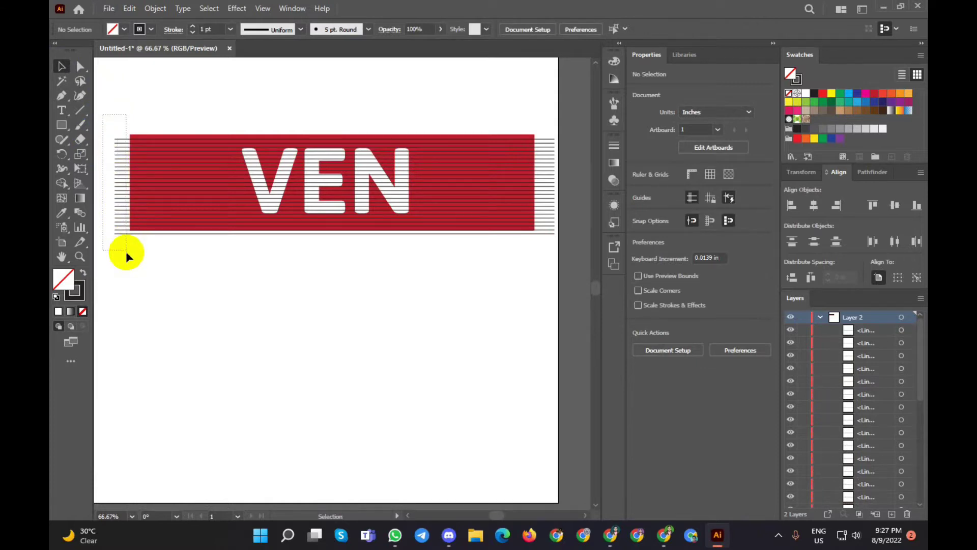
{"action": "left_click_drag", "start_coordinate": [116, 165], "coordinate": [126, 251]}
Group the horizontal stripes and nudge the group up and back down
{"action": "key", "text": "ctrl+g"}
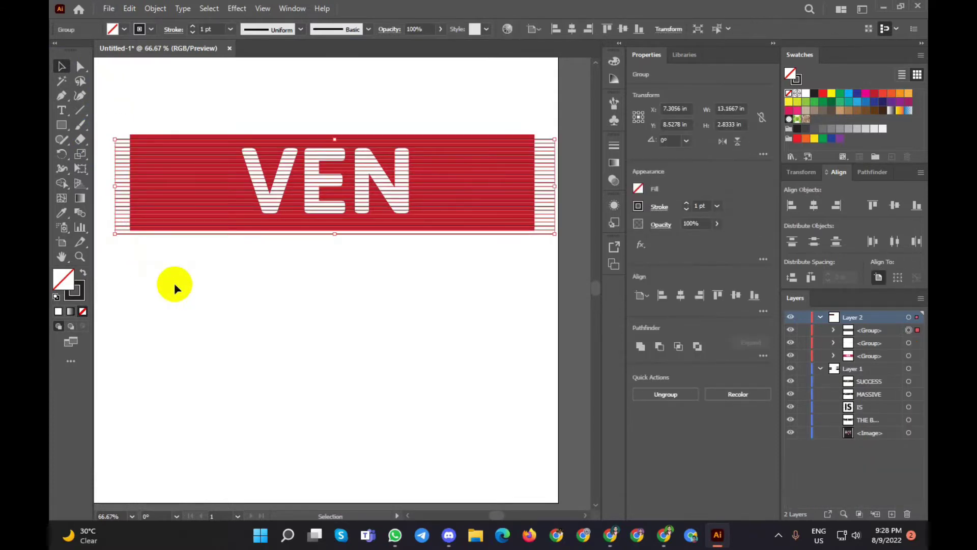
{"action": "key", "text": "Up"}
{"action": "key", "text": "Up"}
{"action": "key", "text": "Up"}
{"action": "key", "text": "Up"}
{"action": "key", "text": "Up"}
{"action": "key", "text": "Down"}
{"action": "key", "text": "Down"}
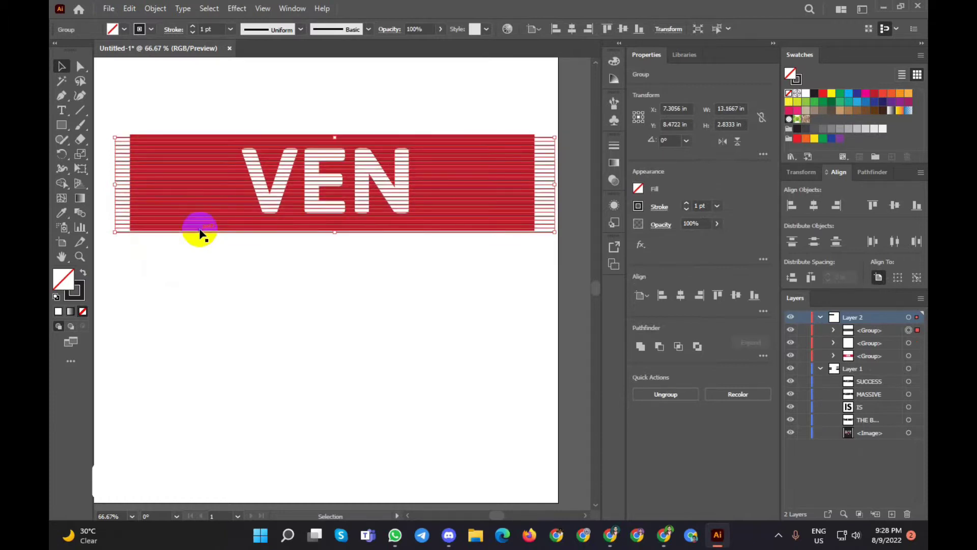
{"action": "left_click", "coordinate": [213, 286]}
Draw a vertical line down the left edge of the striped banner
{"action": "left_click", "coordinate": [80, 110]}
{"action": "scroll", "coordinate": [146, 130], "scroll_direction": "up", "scroll_amount": 2}
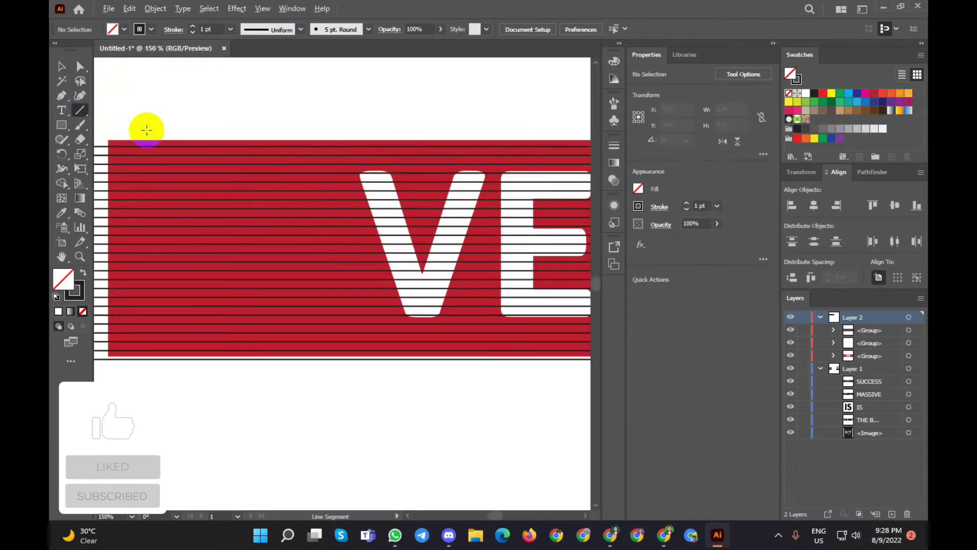
{"action": "scroll", "coordinate": [105, 148], "scroll_direction": "up", "scroll_amount": 1}
{"action": "scroll", "coordinate": [107, 147], "scroll_direction": "up", "scroll_amount": 1}
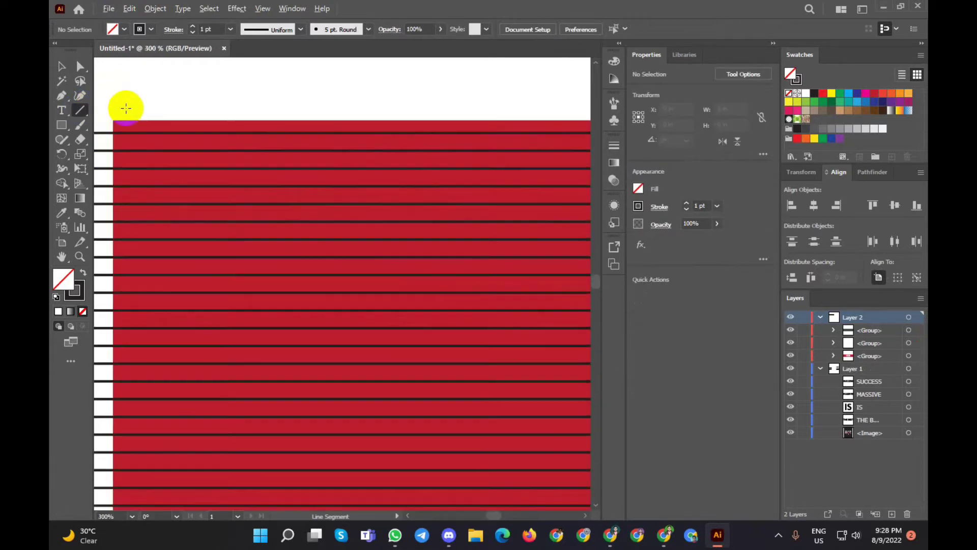
{"action": "scroll", "coordinate": [126, 108], "scroll_direction": "down", "scroll_amount": 2}
{"action": "left_click_drag", "start_coordinate": [127, 100], "coordinate": [127, 380]}
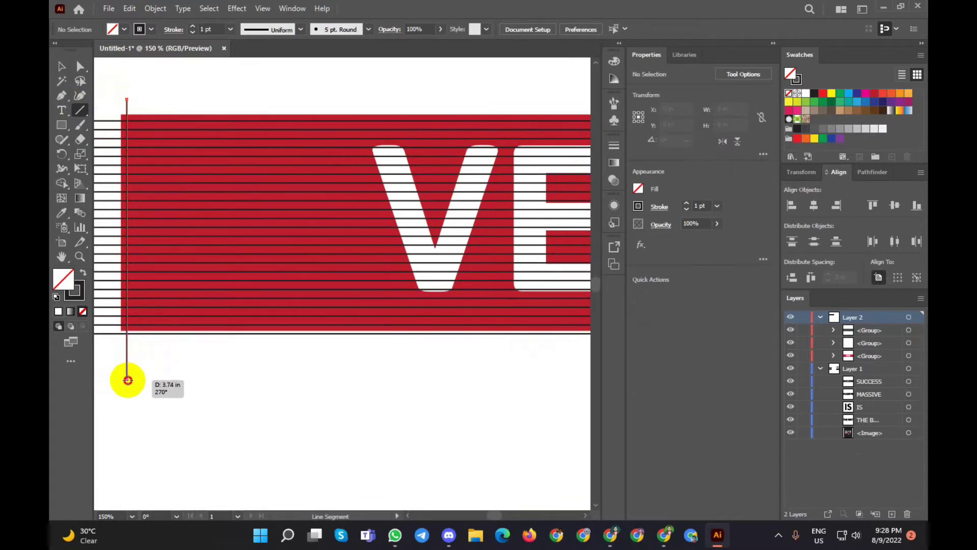
{"action": "left_click_drag", "start_coordinate": [128, 381], "coordinate": [128, 380]}
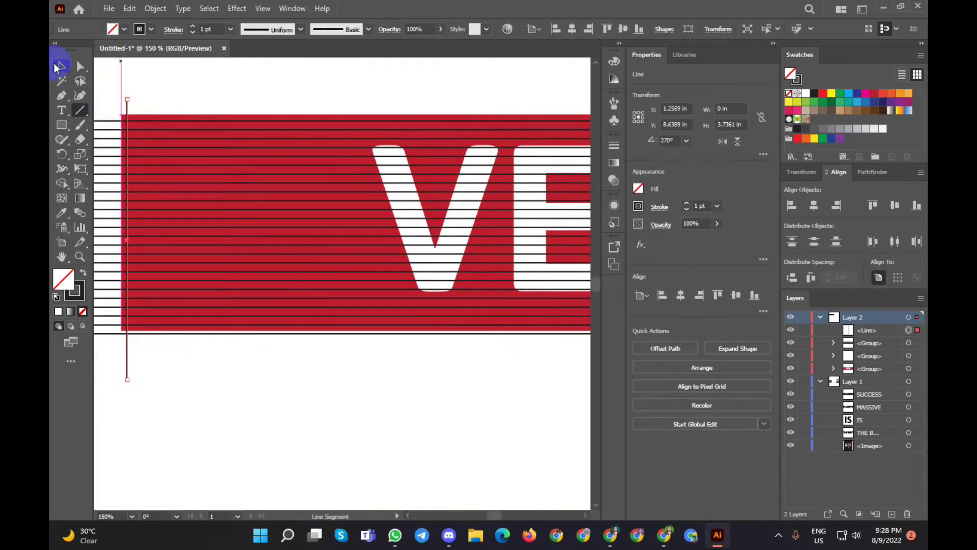
{"action": "left_click", "coordinate": [59, 66]}
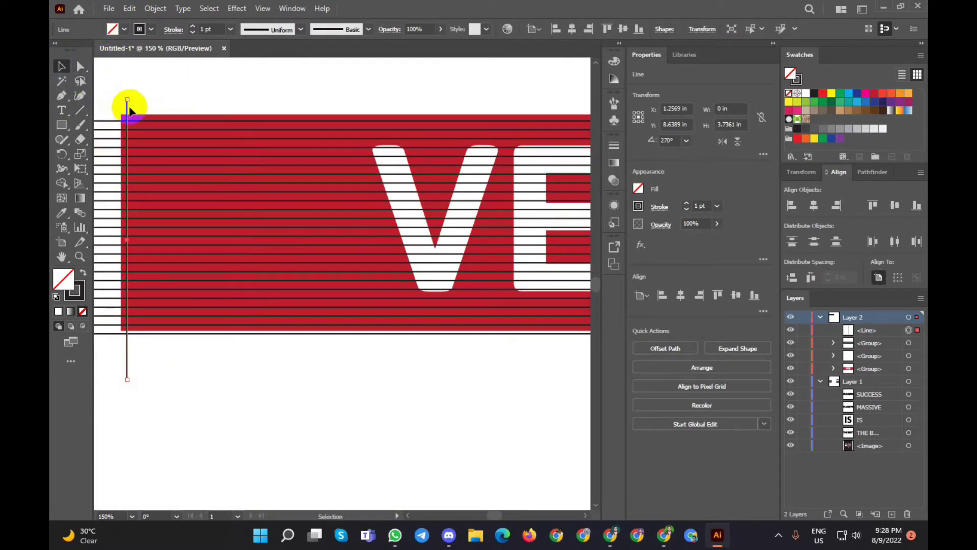
Try duplicating the vertical line rightward with Alt-drag and Ctrl+D, then undo the copies
{"action": "left_click_drag", "start_coordinate": [128, 109], "coordinate": [136, 109]}
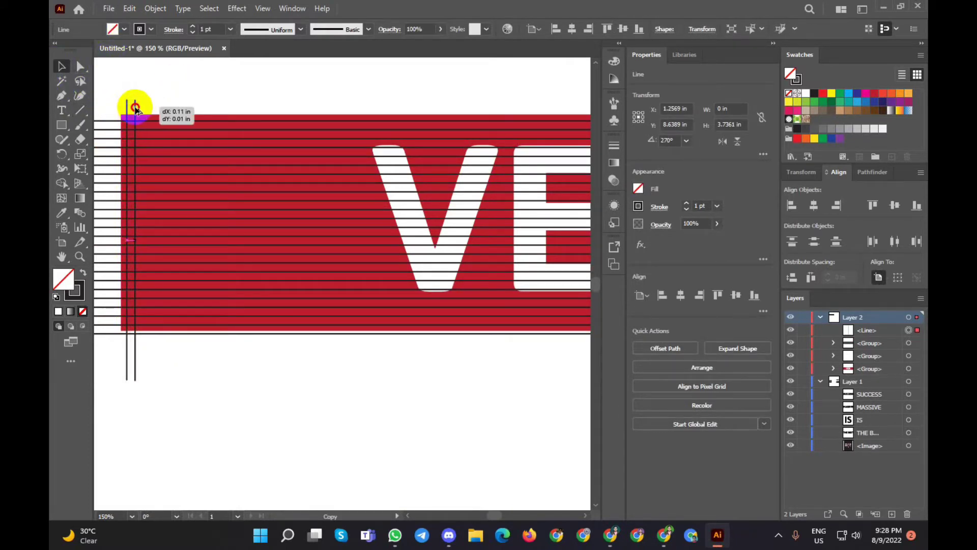
{"action": "left_click_drag", "start_coordinate": [136, 109], "coordinate": [136, 110]}
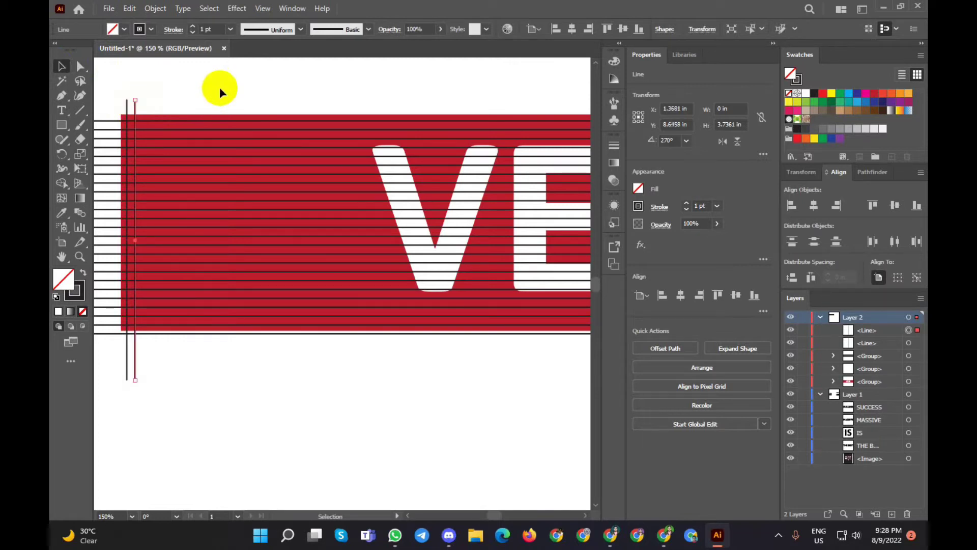
{"action": "key", "text": "ctrl+d"}
{"action": "key", "text": "ctrl+d"}
{"action": "key", "text": "ctrl+d"}
{"action": "key", "text": "ctrl+d"}
{"action": "key", "text": "ctrl+d"}
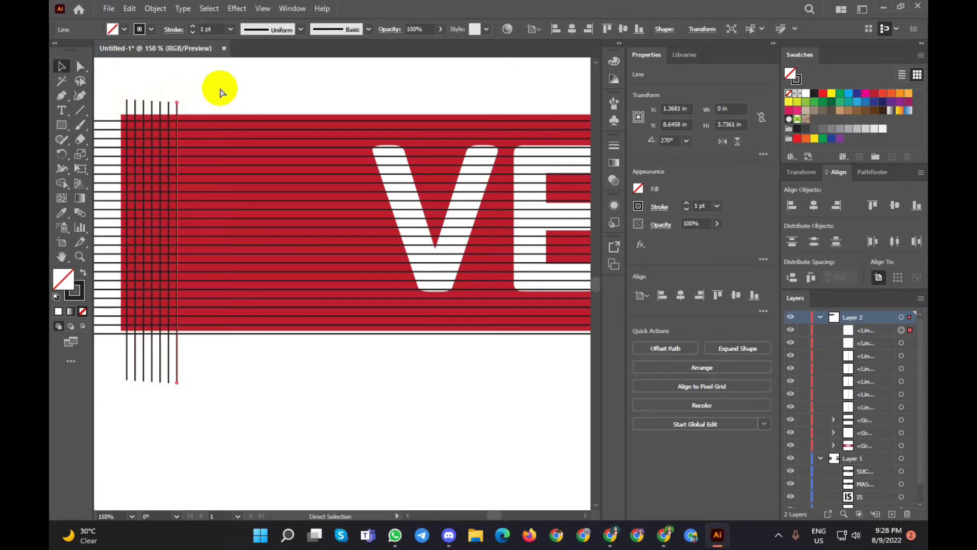
{"action": "key", "text": "ctrl+d"}
{"action": "key", "text": "ctrl+d"}
{"action": "key", "text": "ctrl+d"}
{"action": "key", "text": "ctrl+d"}
{"action": "key", "text": "ctrl+d"}
{"action": "key", "text": "ctrl+d"}
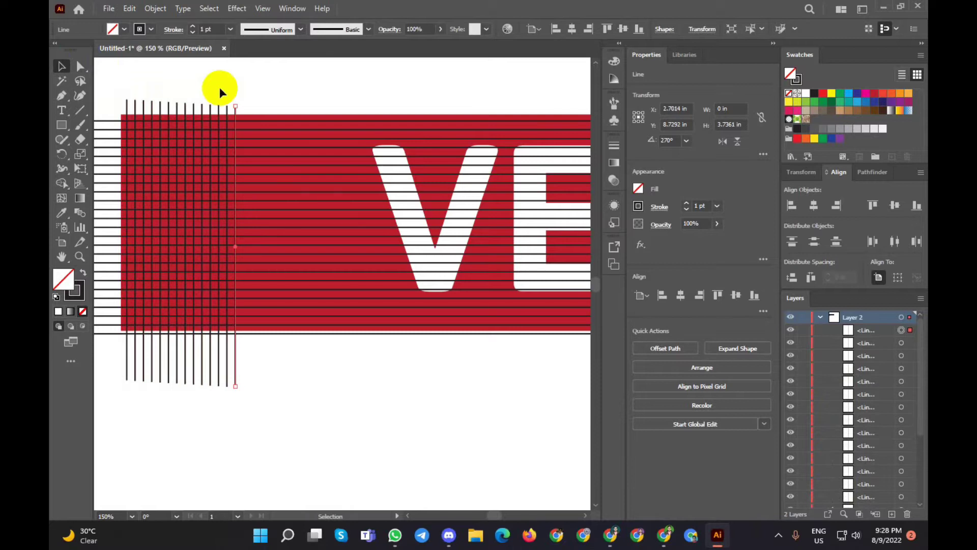
{"action": "key", "text": "ctrl+z"}
{"action": "key", "text": "ctrl+z"}
{"action": "key", "text": "ctrl+z"}
{"action": "key", "text": "ctrl+z"}
{"action": "key", "text": "ctrl+z"}
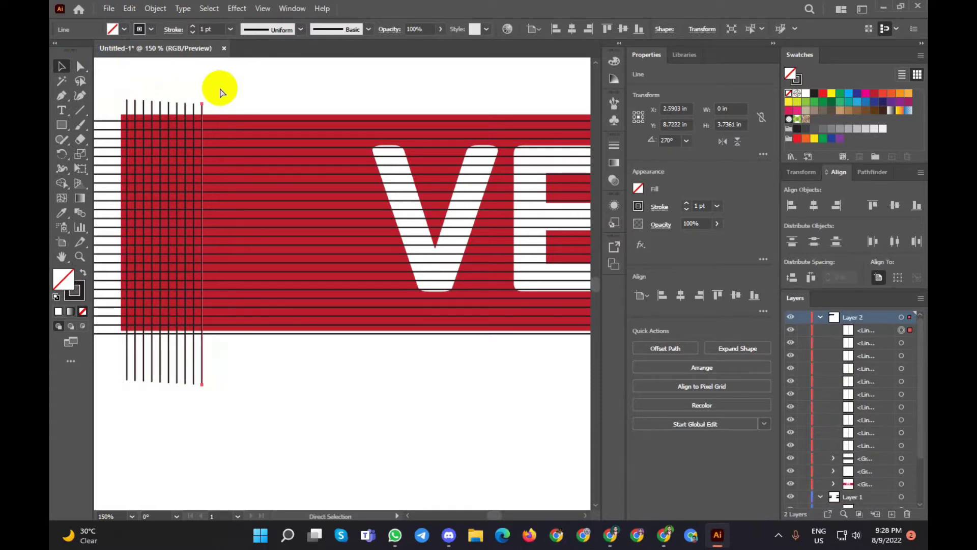
{"action": "key", "text": "ctrl+z"}
{"action": "key", "text": "ctrl+z"}
{"action": "key", "text": "ctrl+z"}
{"action": "key", "text": "ctrl+z"}
{"action": "key", "text": "ctrl+z"}
{"action": "key", "text": "ctrl+z"}
{"action": "key", "text": "ctrl+z"}
{"action": "key", "text": "ctrl+z"}
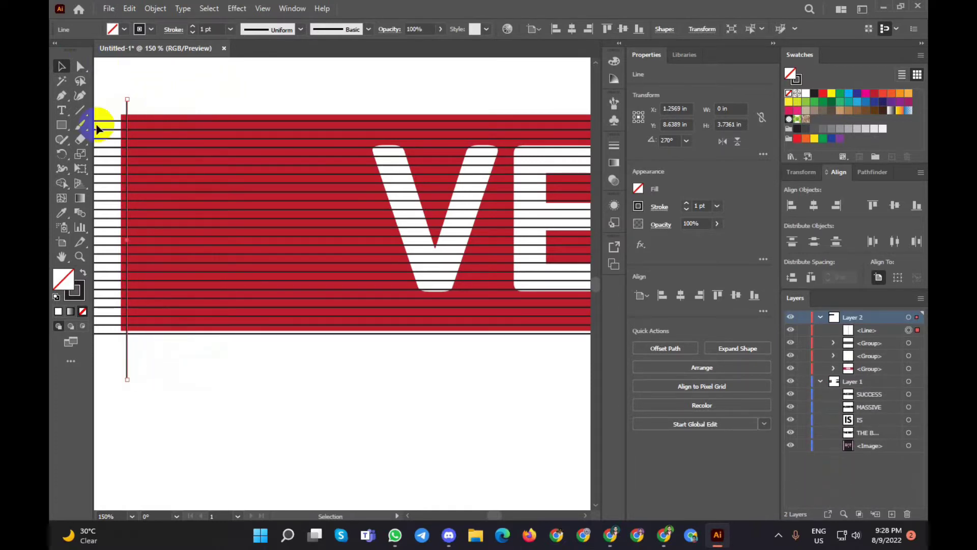
{"action": "scroll", "coordinate": [152, 112], "scroll_direction": "down", "scroll_amount": 1}
{"action": "scroll", "coordinate": [145, 109], "scroll_direction": "down", "scroll_amount": 1}
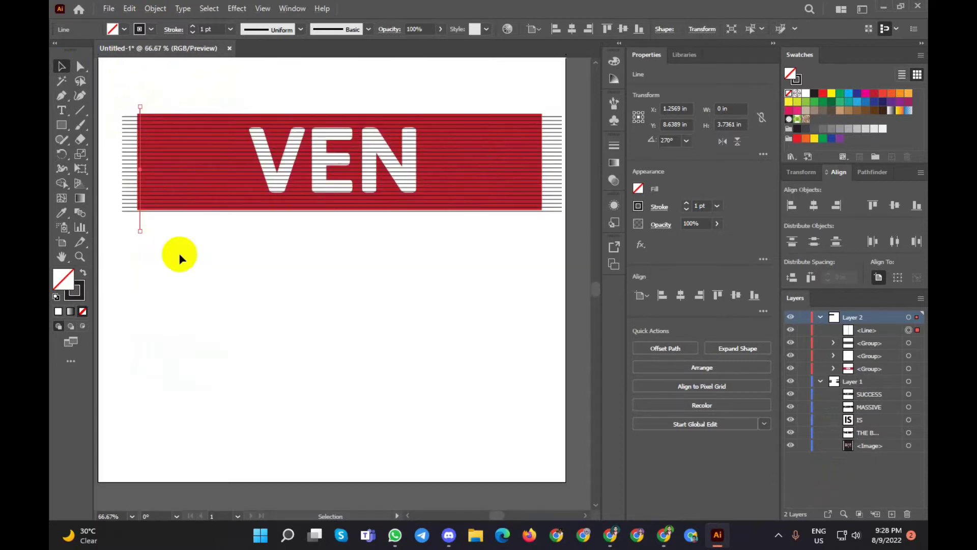
Try copying the vertical line to the banner's right end, then undo it
{"action": "left_click_drag", "start_coordinate": [141, 228], "coordinate": [537, 230]}
{"action": "key", "text": "ctrl+z"}
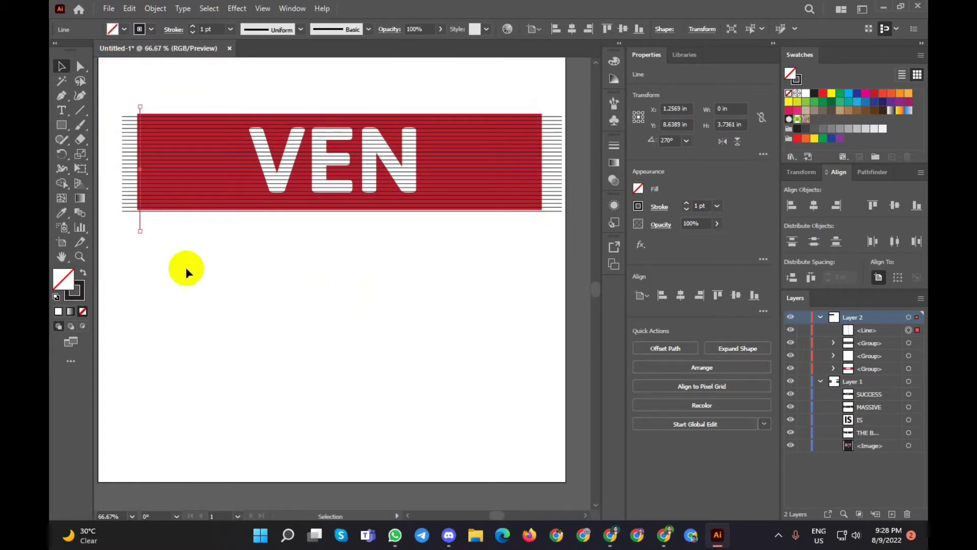
{"action": "scroll", "coordinate": [135, 150], "scroll_direction": "up", "scroll_amount": 3, "text": "alt"}
{"action": "scroll", "coordinate": [134, 151], "scroll_direction": "down", "scroll_amount": 2, "text": "alt"}
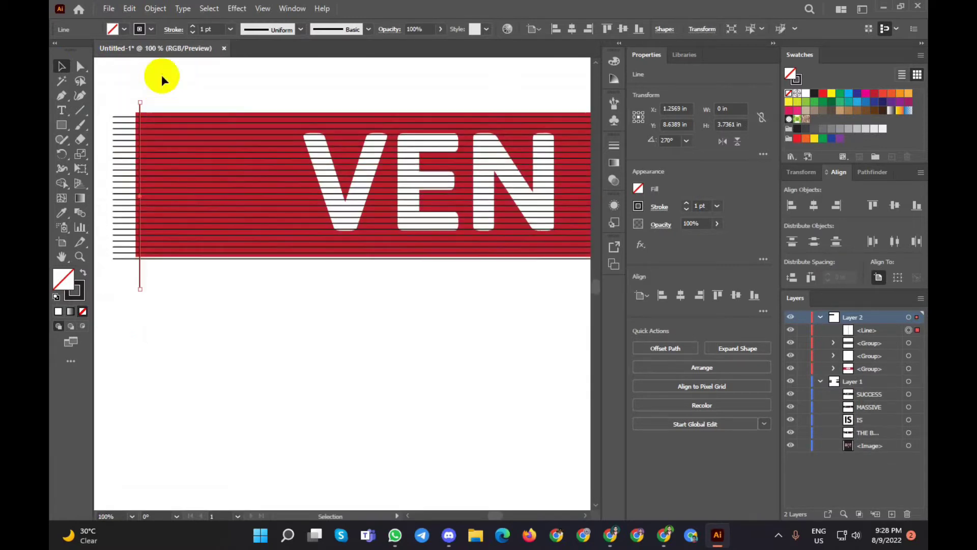
{"action": "scroll", "coordinate": [158, 86], "scroll_direction": "up", "scroll_amount": 1, "text": "alt"}
{"action": "scroll", "coordinate": [139, 154], "scroll_direction": "up", "scroll_amount": 1, "text": "alt"}
{"action": "scroll", "coordinate": [137, 152], "scroll_direction": "down", "scroll_amount": 1, "text": "alt"}
{"action": "scroll", "coordinate": [146, 137], "scroll_direction": "down", "scroll_amount": 1, "text": "alt"}
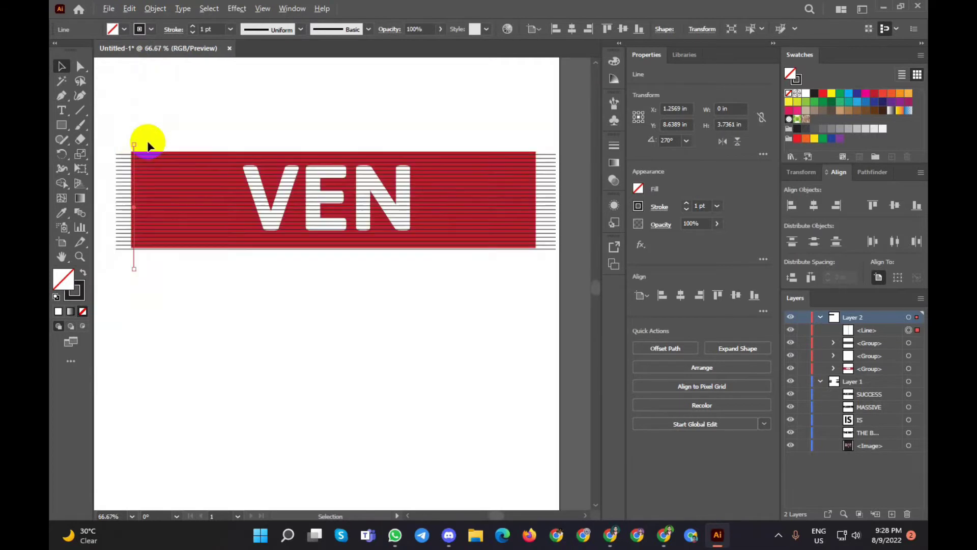
{"action": "scroll", "coordinate": [146, 144], "scroll_direction": "up", "scroll_amount": 2, "text": "alt"}
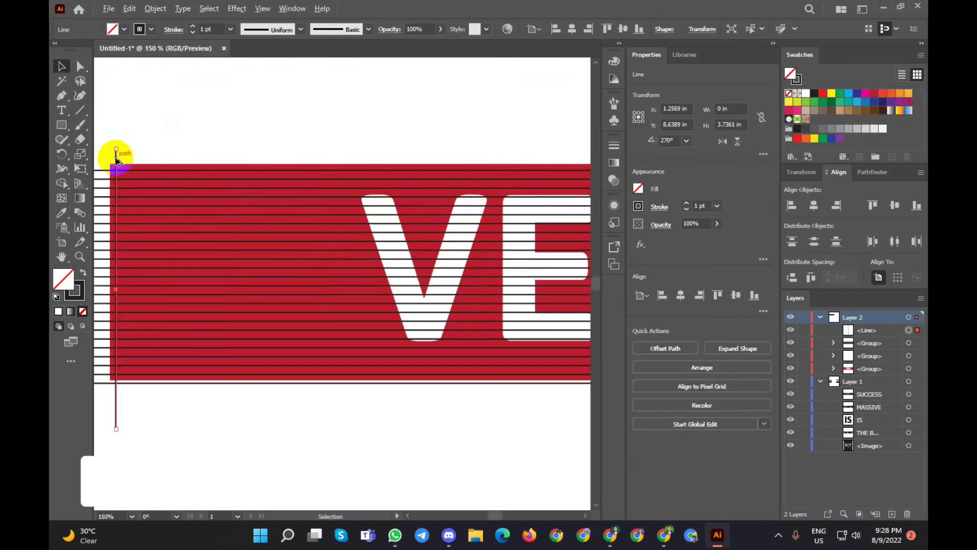
Place a copy of the vertical line a short distance to its right
{"action": "left_click_drag", "start_coordinate": [116, 161], "coordinate": [125, 158], "text": "alt"}
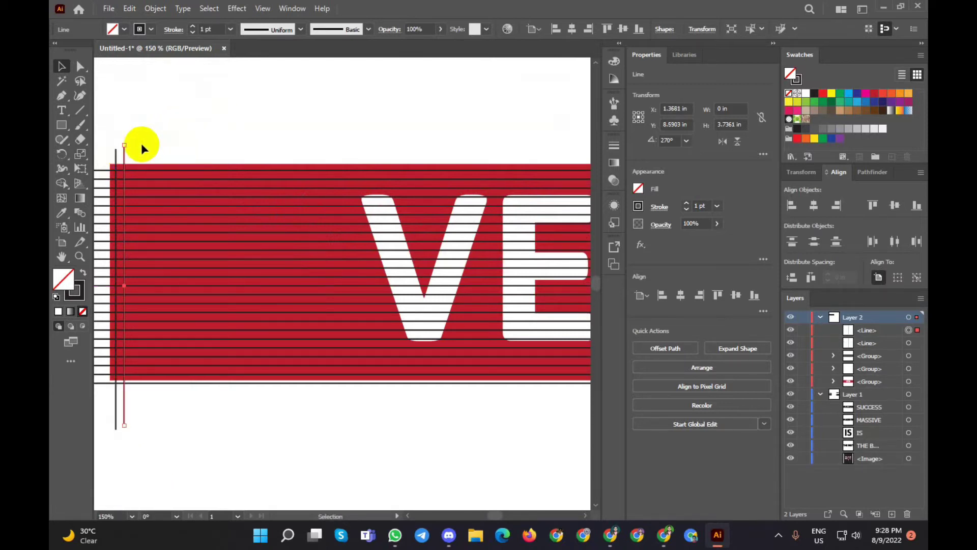
{"action": "key", "text": "ctrl+z"}
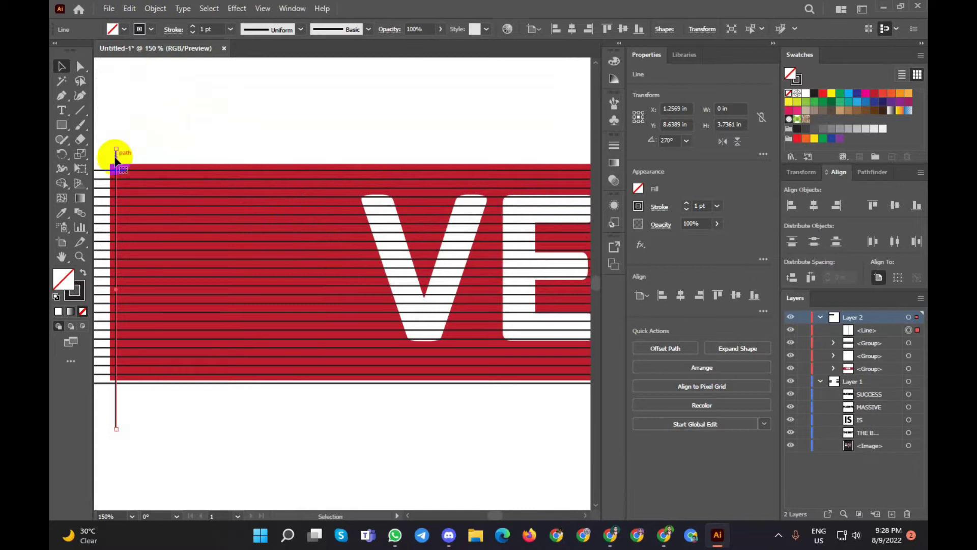
{"action": "left_click_drag", "start_coordinate": [116, 157], "coordinate": [125, 160], "text": "alt"}
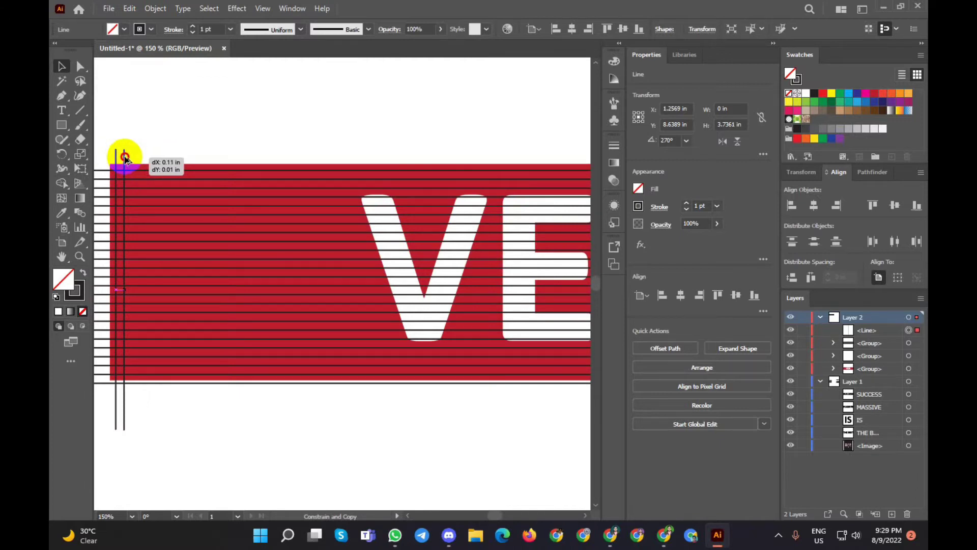
{"action": "left_click_drag", "start_coordinate": [125, 160], "coordinate": [126, 160]}
Repeat the copy with Ctrl+D to add evenly spaced vertical lines across the bar
{"action": "key", "text": "ctrl+d"}
{"action": "key", "text": "ctrl+d"}
{"action": "key", "text": "ctrl+d"}
{"action": "key", "text": "ctrl+d"}
{"action": "key", "text": "ctrl+d"}
{"action": "key", "text": "ctrl+d"}
{"action": "key", "text": "ctrl+d"}
{"action": "key", "text": "ctrl+d"}
{"action": "key", "text": "ctrl+d"}
{"action": "key", "text": "ctrl+d"}
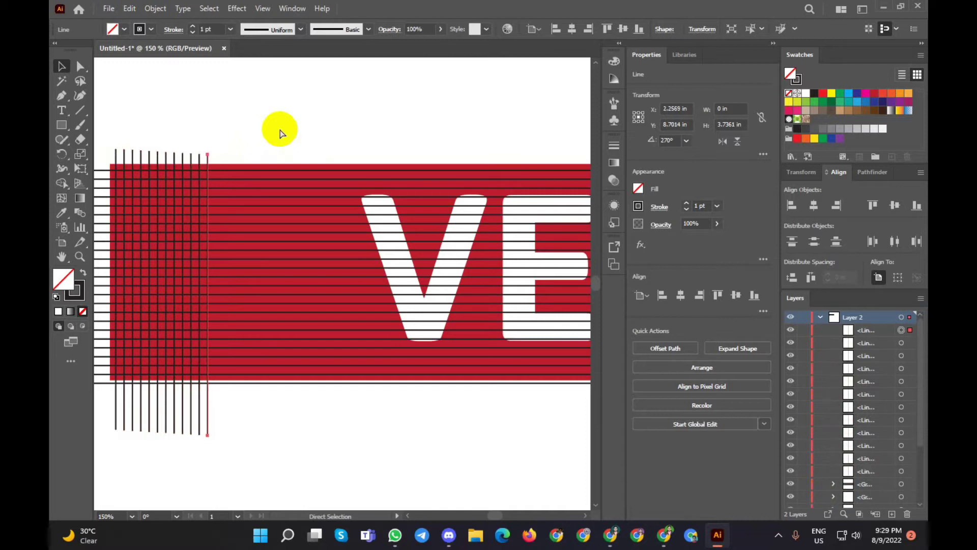
{"action": "key", "text": "ctrl+d"}
{"action": "key", "text": "ctrl+d"}
{"action": "key", "text": "ctrl+d"}
{"action": "key", "text": "ctrl+d"}
{"action": "key", "text": "ctrl+d"}
{"action": "key", "text": "ctrl+d"}
{"action": "key", "text": "ctrl+d"}
{"action": "key", "text": "ctrl+d"}
{"action": "key", "text": "ctrl+d"}
{"action": "key", "text": "ctrl+d"}
{"action": "key", "text": "ctrl+d"}
{"action": "key", "text": "ctrl+d"}
{"action": "key", "text": "ctrl+d"}
{"action": "key", "text": "ctrl+d"}
{"action": "key", "text": "ctrl+d"}
{"action": "key", "text": "ctrl+d"}
{"action": "key", "text": "ctrl+d"}
{"action": "key", "text": "ctrl+d"}
{"action": "key", "text": "ctrl+d"}
{"action": "key", "text": "ctrl+d"}
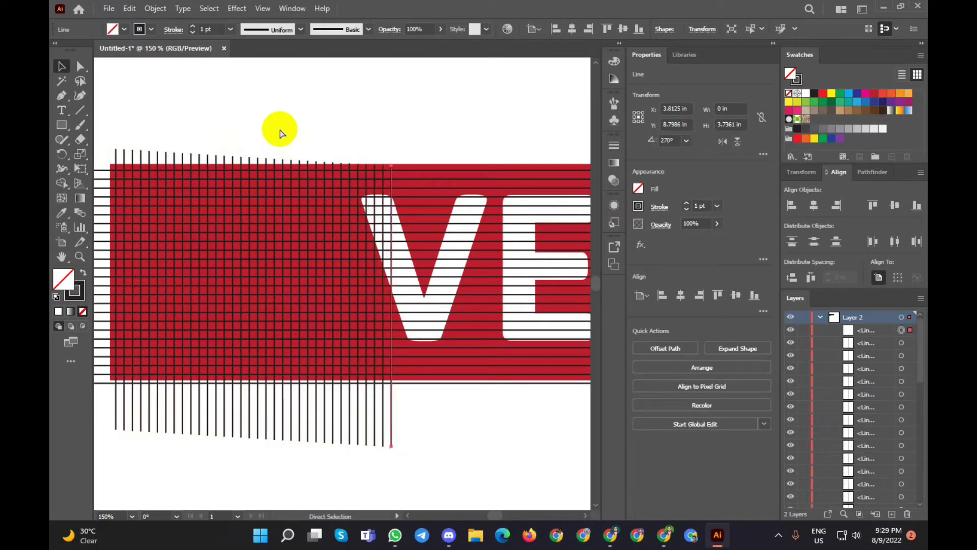
{"action": "key", "text": "ctrl+d"}
{"action": "key", "text": "ctrl+d"}
{"action": "key", "text": "ctrl+d"}
{"action": "key", "text": "ctrl+d"}
{"action": "key", "text": "ctrl+d"}
{"action": "key", "text": "ctrl+d"}
{"action": "key", "text": "ctrl+d"}
{"action": "key", "text": "ctrl+d"}
{"action": "key", "text": "ctrl+d"}
{"action": "key", "text": "ctrl+d"}
{"action": "key", "text": "ctrl+d"}
{"action": "key", "text": "ctrl+d"}
{"action": "key", "text": "ctrl+d"}
{"action": "key", "text": "ctrl+d"}
{"action": "key", "text": "ctrl+d"}
{"action": "key", "text": "ctrl+d"}
{"action": "key", "text": "ctrl+d"}
{"action": "key", "text": "ctrl+d"}
{"action": "key", "text": "ctrl+d"}
{"action": "key", "text": "ctrl+d"}
{"action": "key", "text": "ctrl+d"}
{"action": "scroll", "coordinate": [279, 127], "scroll_direction": "down", "scroll_amount": 2}
{"action": "scroll", "coordinate": [275, 130], "scroll_direction": "down", "scroll_amount": 1}
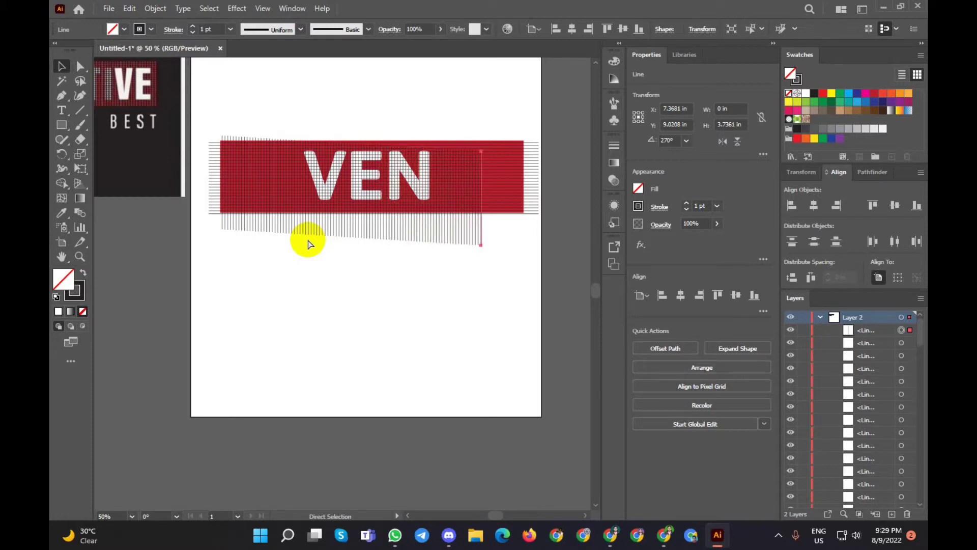
Add two more vertical line copies to reach the bar's right end, then deselect
{"action": "key", "text": "ctrl+d"}
{"action": "key", "text": "ctrl+d"}
{"action": "key", "text": "ctrl+d"}
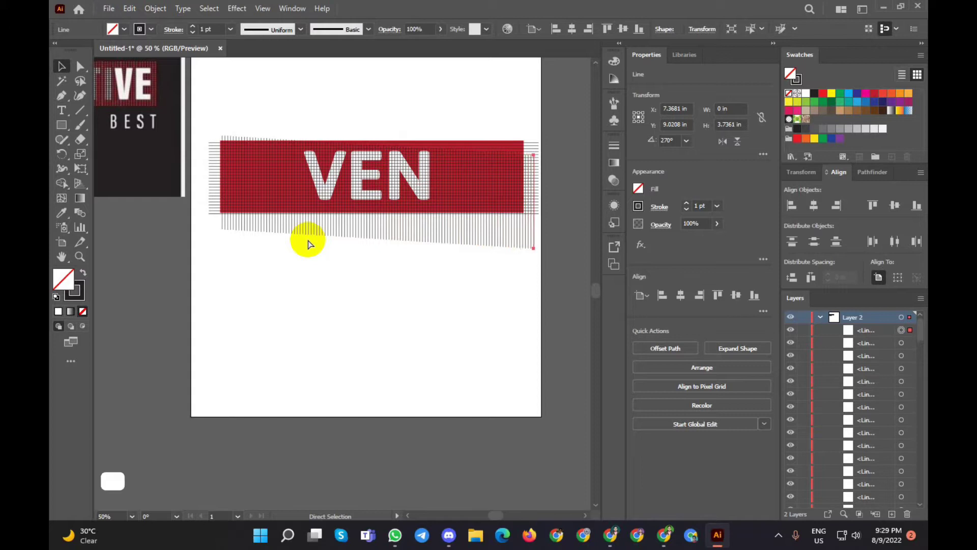
{"action": "key", "text": "ctrl+d"}
{"action": "key", "text": "ctrl+d"}
{"action": "key", "text": "ctrl+d"}
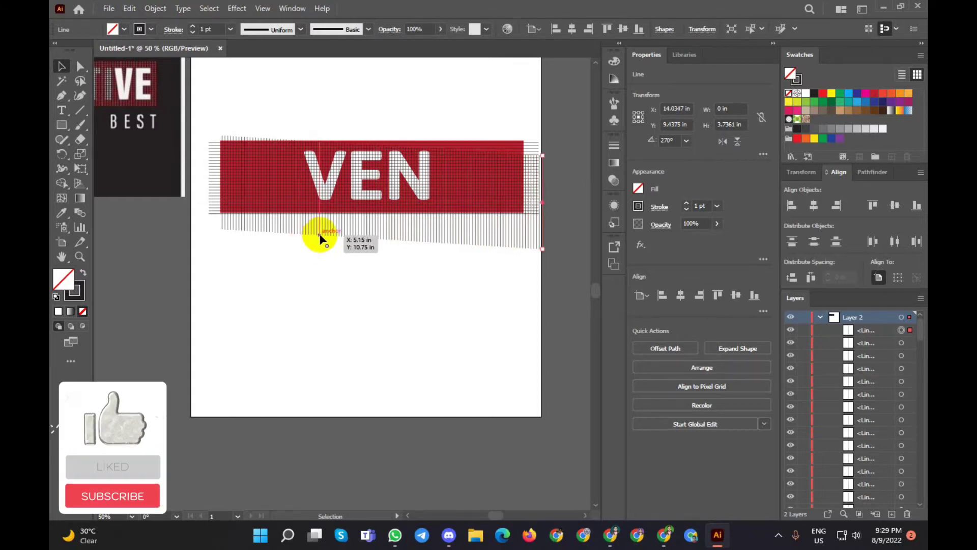
{"action": "scroll", "coordinate": [256, 277], "scroll_direction": "down", "scroll_amount": 1}
{"action": "left_click", "coordinate": [319, 295]}
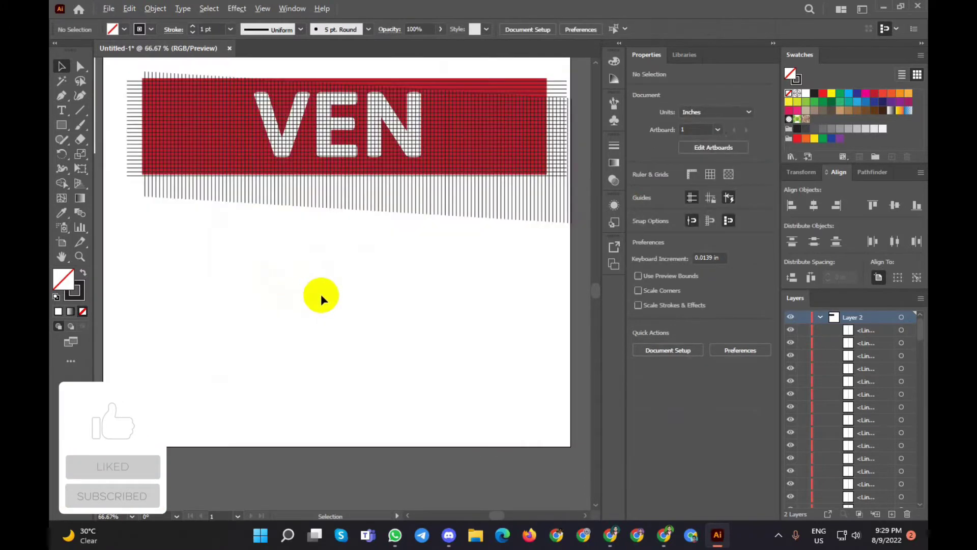
{"action": "scroll", "coordinate": [321, 294], "scroll_direction": "up", "scroll_amount": 2}
{"action": "scroll", "coordinate": [356, 288], "scroll_direction": "down", "scroll_amount": 1}
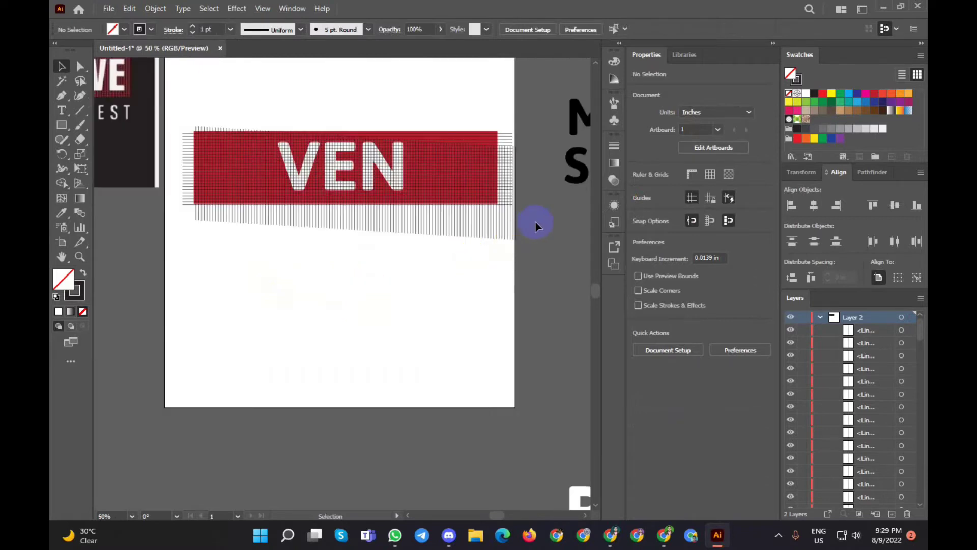
Marquee-select all the vertical line copies and group them
{"action": "left_click", "coordinate": [196, 240]}
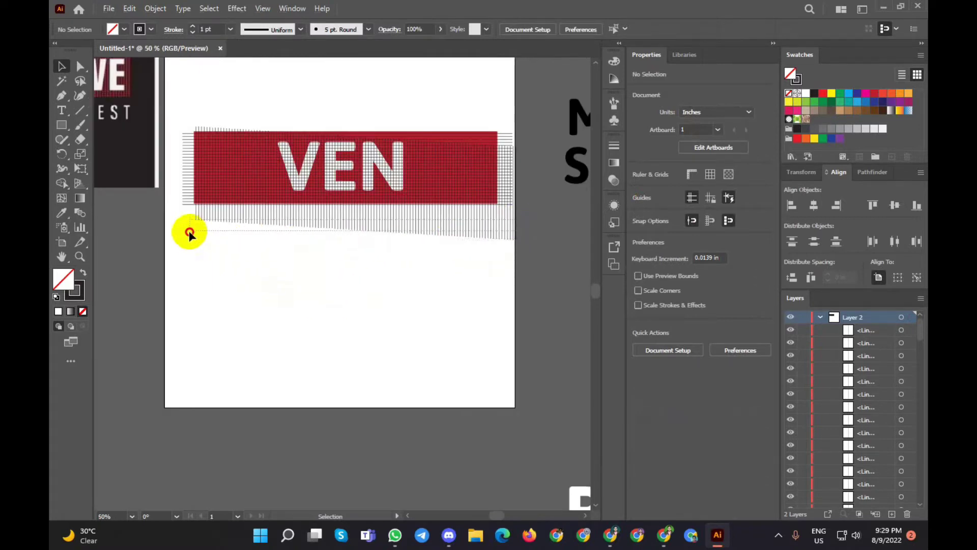
{"action": "left_click_drag", "start_coordinate": [190, 241], "coordinate": [221, 254]}
{"action": "left_click", "coordinate": [534, 223]}
{"action": "left_click_drag", "start_coordinate": [533, 224], "coordinate": [213, 267]}
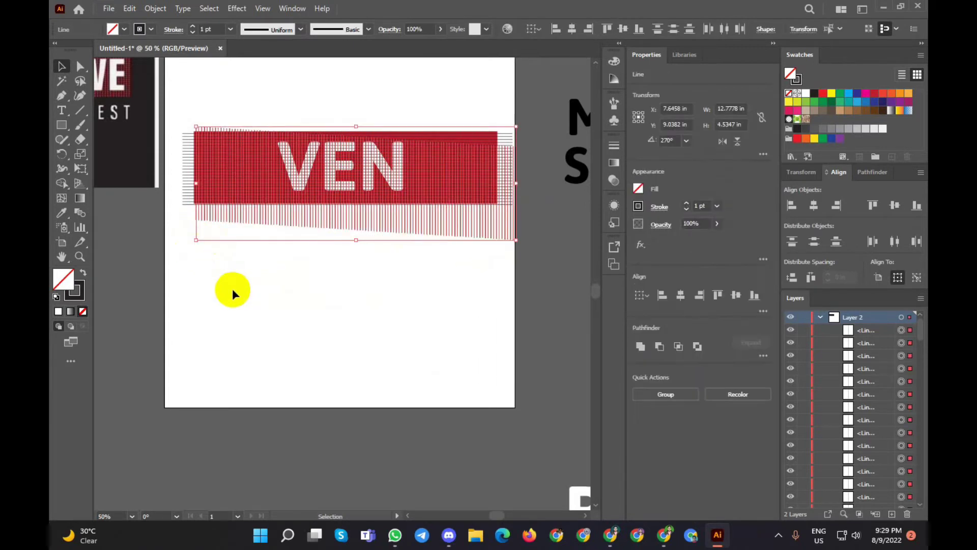
{"action": "key", "text": "a"}
{"action": "key", "text": "ctrl+g"}
{"action": "key", "text": "v"}
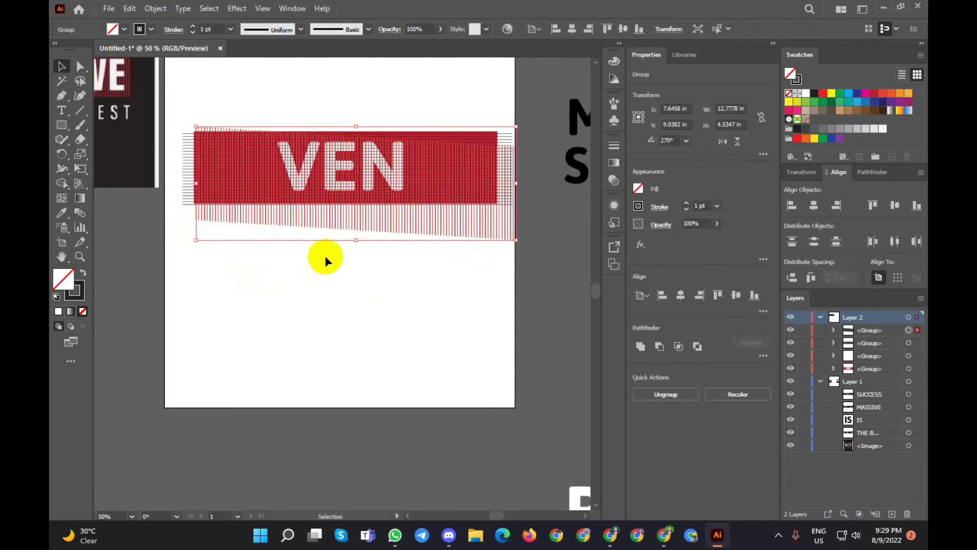
Stretch the vertical line group downward and upward well beyond the red bar
{"action": "left_click_drag", "start_coordinate": [356, 240], "coordinate": [352, 274]}
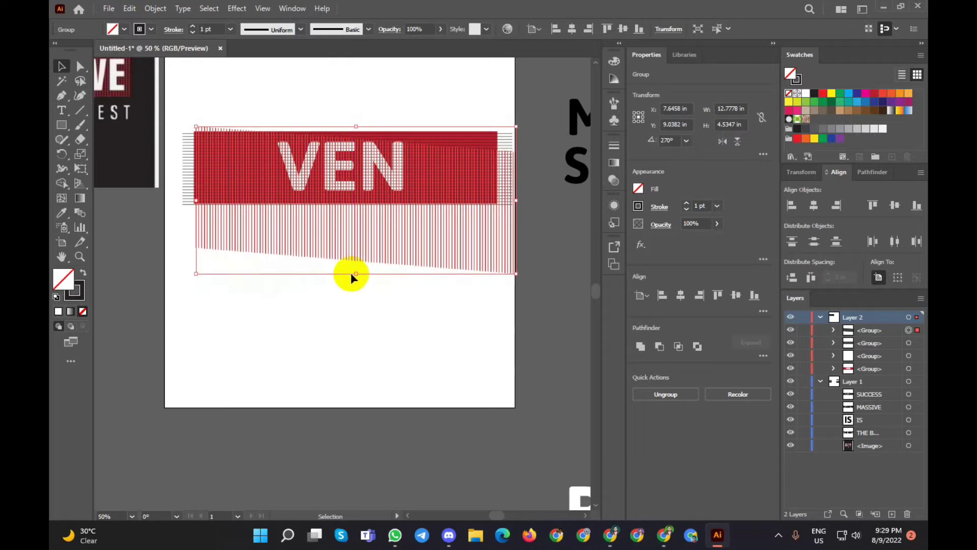
{"action": "left_click", "coordinate": [365, 238]}
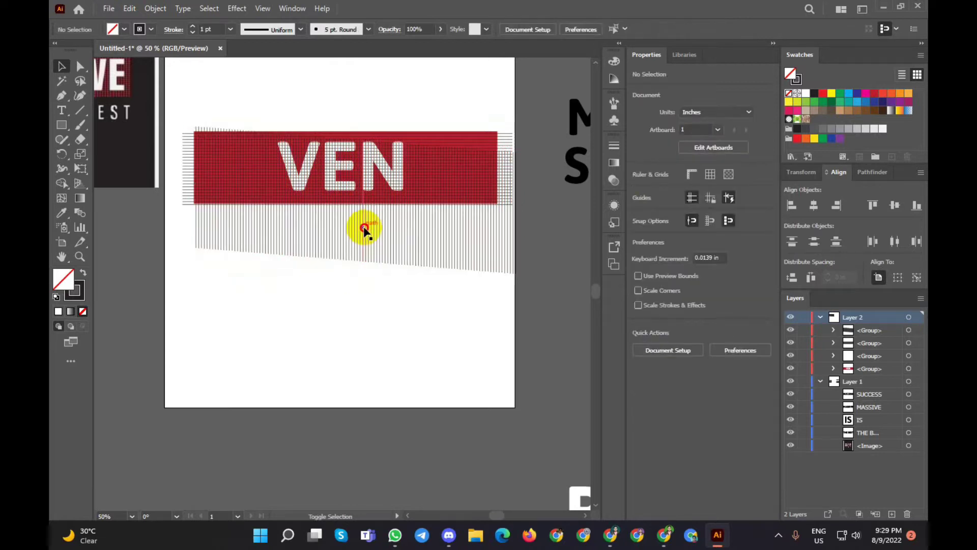
{"action": "left_click", "coordinate": [342, 243]}
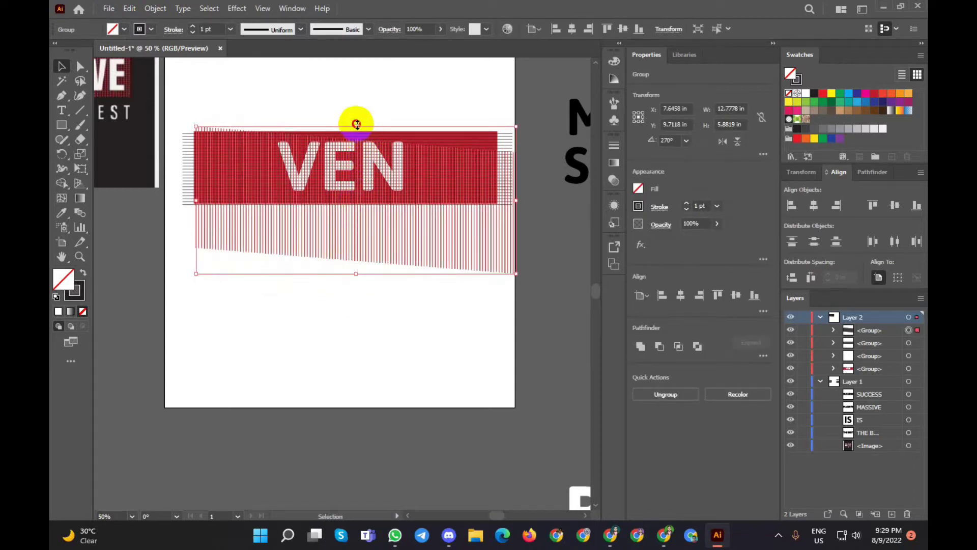
{"action": "left_click_drag", "start_coordinate": [356, 125], "coordinate": [354, 83]}
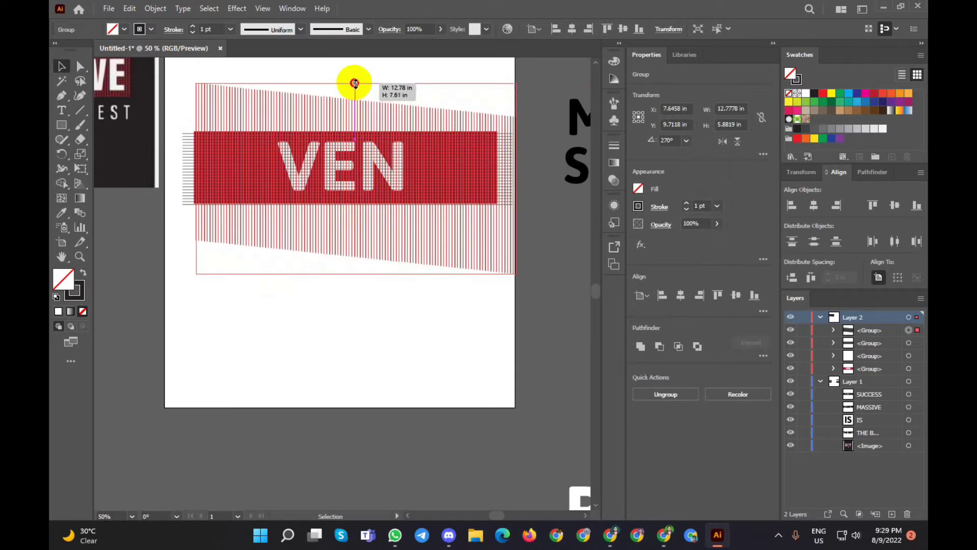
{"action": "left_click", "coordinate": [334, 328]}
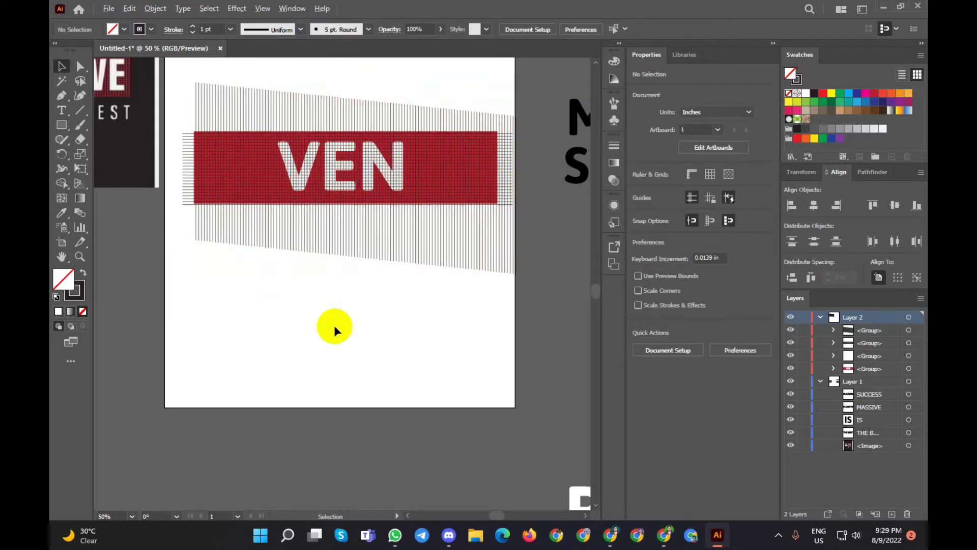
{"action": "scroll", "coordinate": [334, 325], "scroll_direction": "down", "scroll_amount": 1}
Select the horizontal-line group, the vertical-line group and the red bar together
{"action": "scroll", "coordinate": [269, 295], "scroll_direction": "up", "scroll_amount": 2}
{"action": "scroll", "coordinate": [264, 294], "scroll_direction": "down", "scroll_amount": 1}
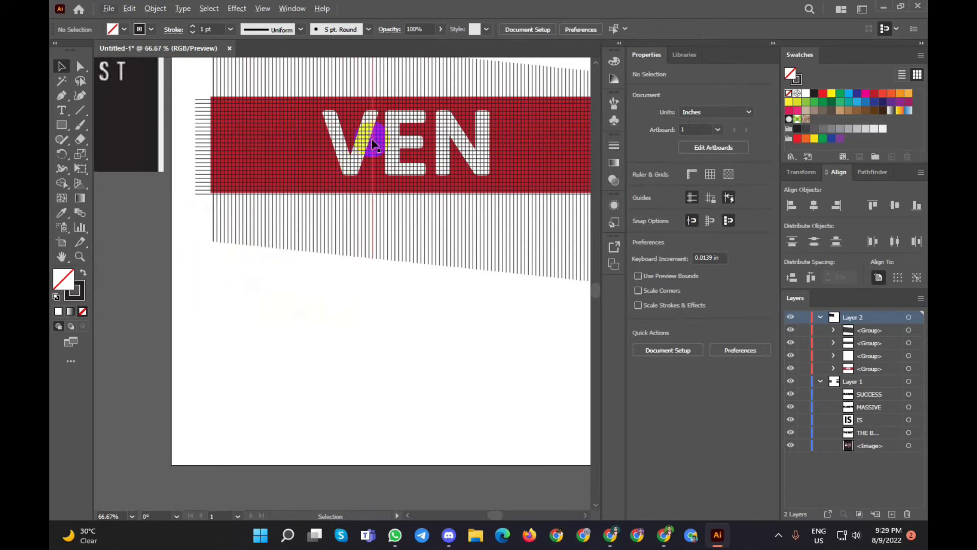
{"action": "scroll", "coordinate": [262, 218], "scroll_direction": "down", "scroll_amount": 1}
{"action": "scroll", "coordinate": [251, 142], "scroll_direction": "up", "scroll_amount": 1}
{"action": "scroll", "coordinate": [250, 141], "scroll_direction": "up", "scroll_amount": 2}
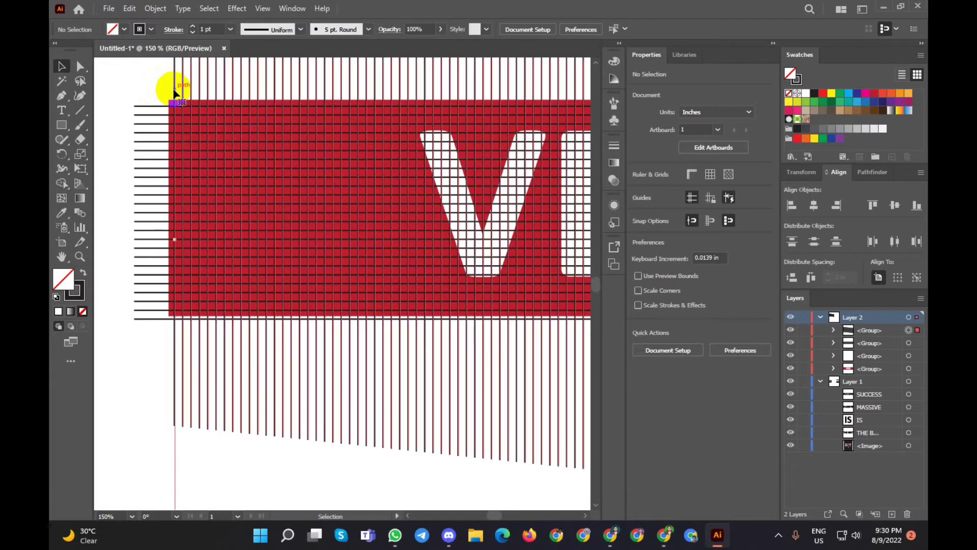
{"action": "left_click", "coordinate": [144, 107]}
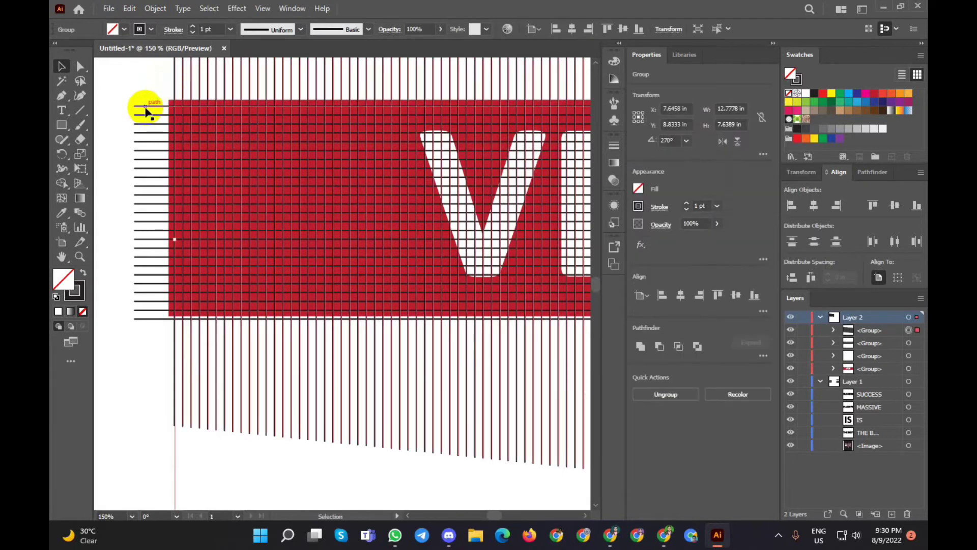
{"action": "left_click", "coordinate": [136, 77]}
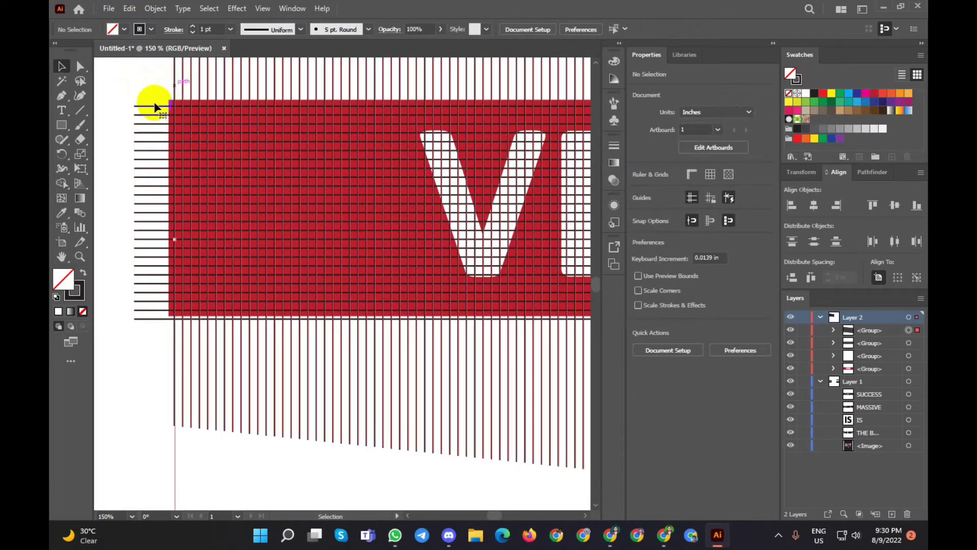
{"action": "left_click_drag", "start_coordinate": [175, 89], "coordinate": [152, 107]}
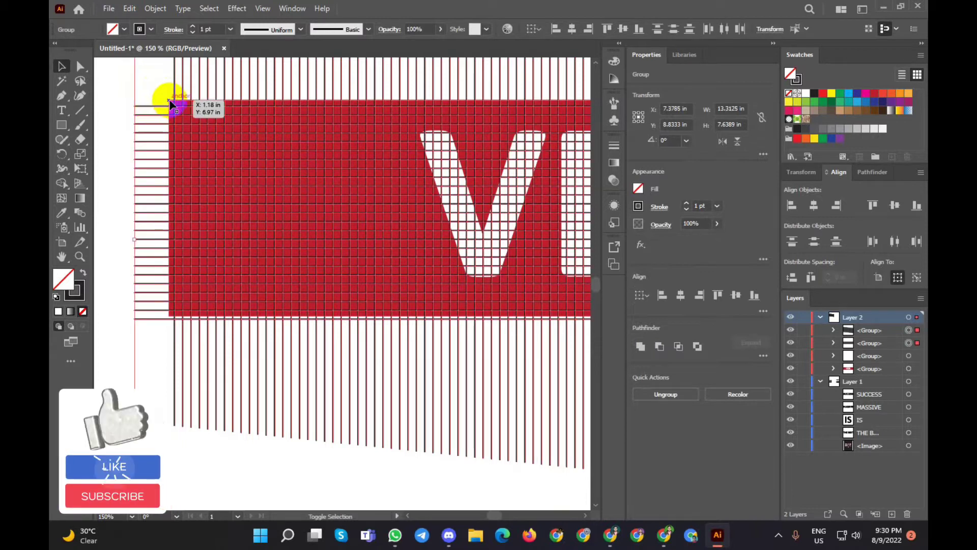
{"action": "left_click", "coordinate": [169, 102], "text": "shift"}
Try Pathfinder Minus Front on the line grid and red bar, toggling it with undo and redo
{"action": "scroll", "coordinate": [142, 125], "scroll_direction": "down", "scroll_amount": 3}
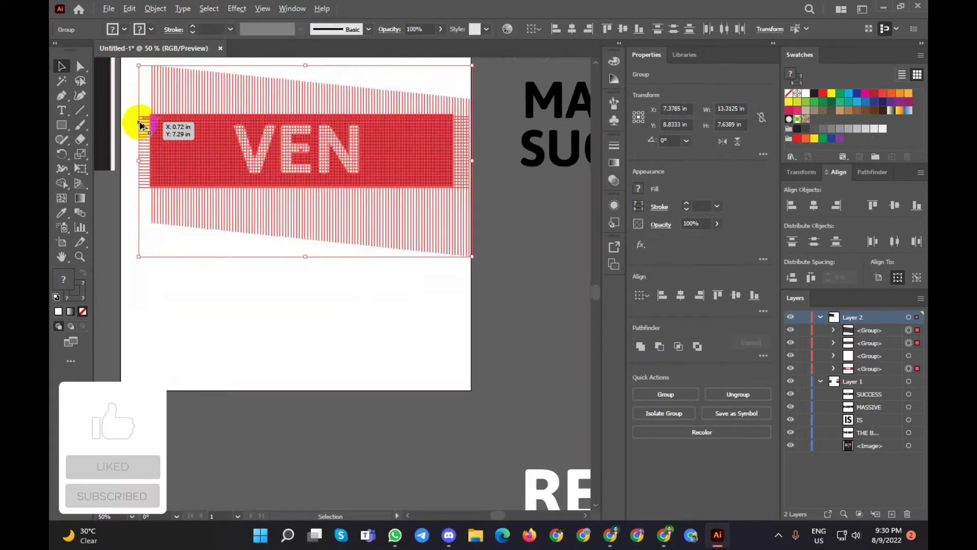
{"action": "scroll", "coordinate": [168, 162], "scroll_direction": "up", "scroll_amount": 2}
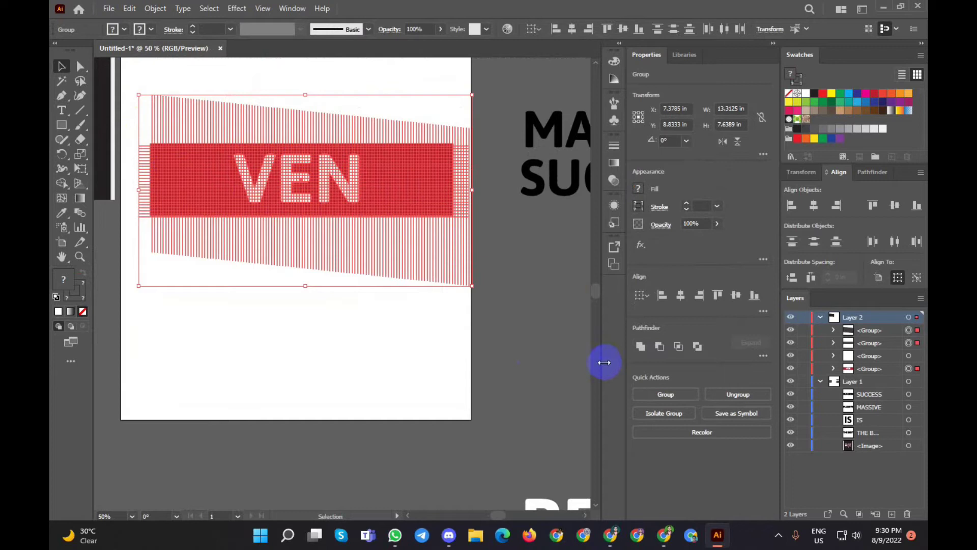
{"action": "left_click", "coordinate": [874, 172]}
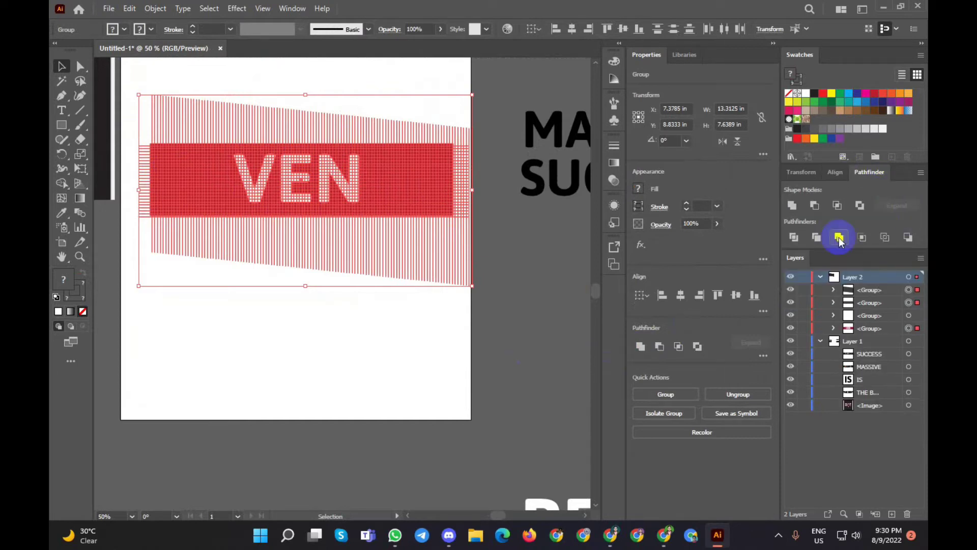
{"action": "left_click", "coordinate": [817, 205]}
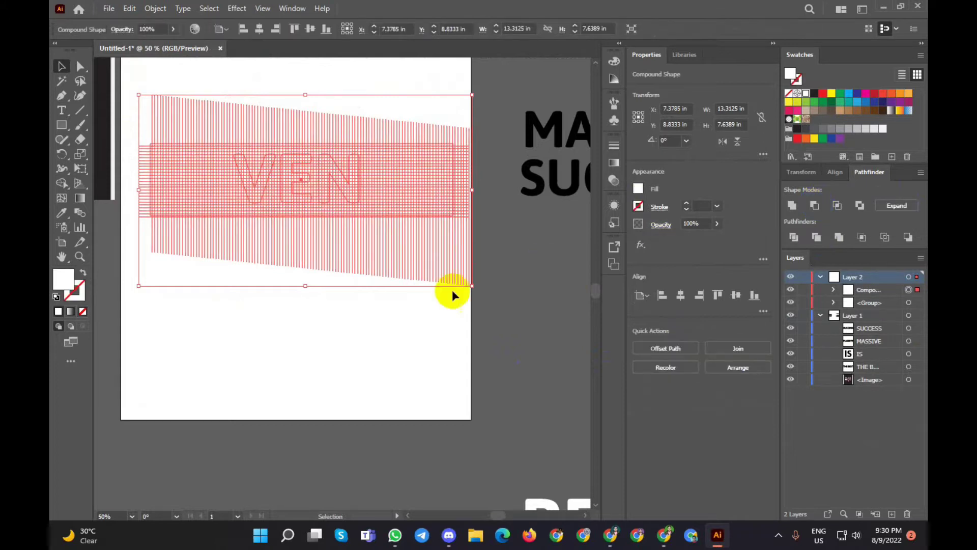
{"action": "left_click", "coordinate": [349, 336]}
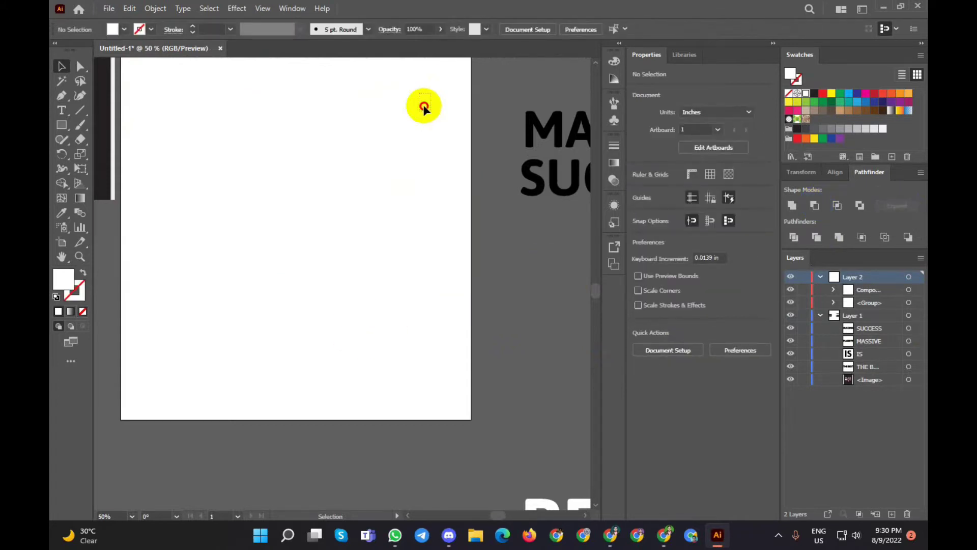
{"action": "key", "text": "ctrl+z"}
{"action": "key", "text": "ctrl+z"}
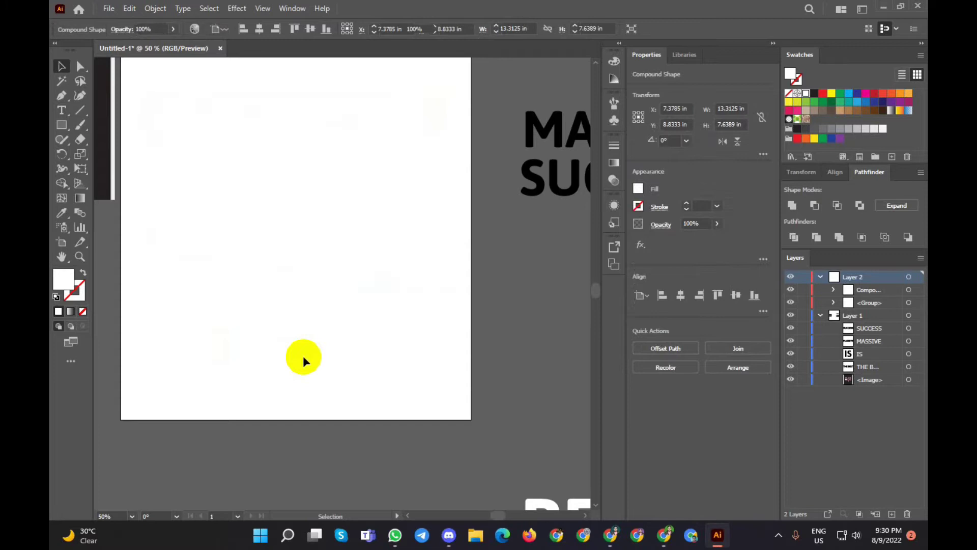
{"action": "key", "text": "ctrl+shift+z"}
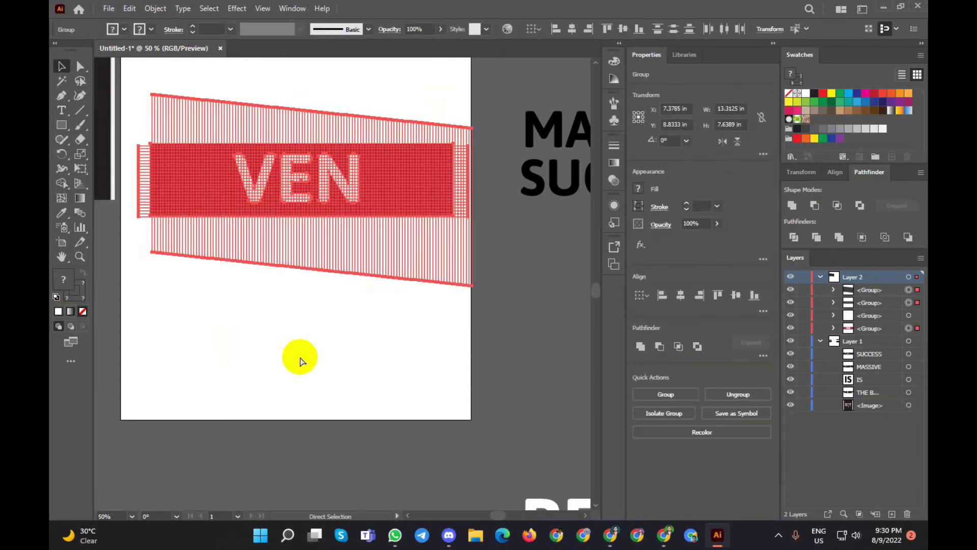
Select the VEN banner with its grid and apply Pathfinder Minus Front to merge them
{"action": "left_click", "coordinate": [292, 342]}
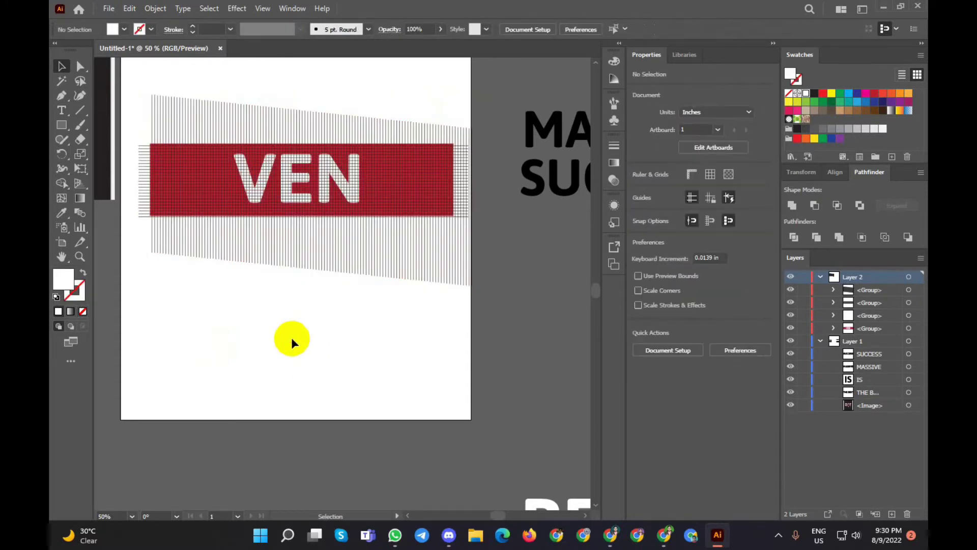
{"action": "scroll", "coordinate": [139, 164], "scroll_direction": "up", "scroll_amount": 1}
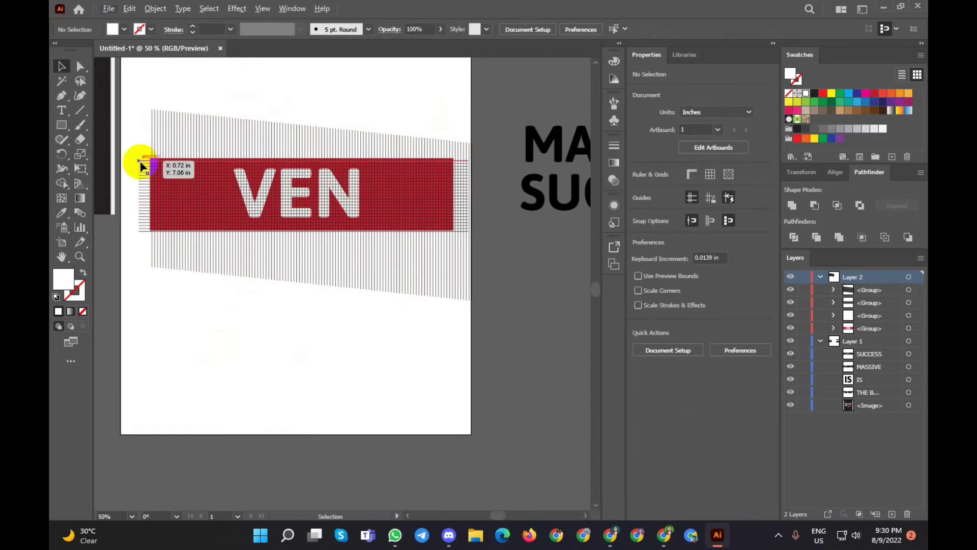
{"action": "scroll", "coordinate": [139, 161], "scroll_direction": "up", "scroll_amount": 1}
{"action": "scroll", "coordinate": [146, 184], "scroll_direction": "up", "scroll_amount": 4}
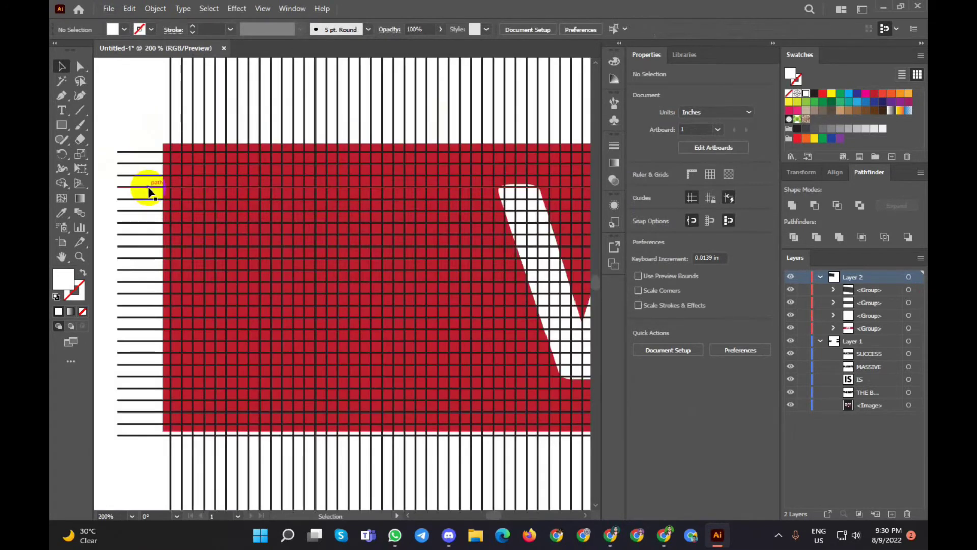
{"action": "scroll", "coordinate": [150, 165], "scroll_direction": "down", "scroll_amount": 4}
{"action": "scroll", "coordinate": [186, 164], "scroll_direction": "up", "scroll_amount": 4}
{"action": "scroll", "coordinate": [182, 165], "scroll_direction": "down", "scroll_amount": 6}
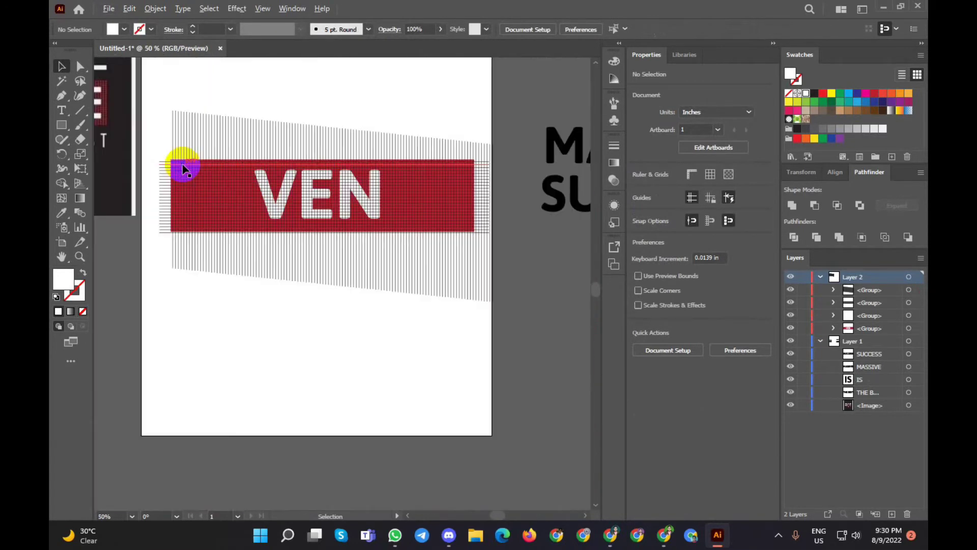
{"action": "scroll", "coordinate": [313, 173], "scroll_direction": "up", "scroll_amount": 2}
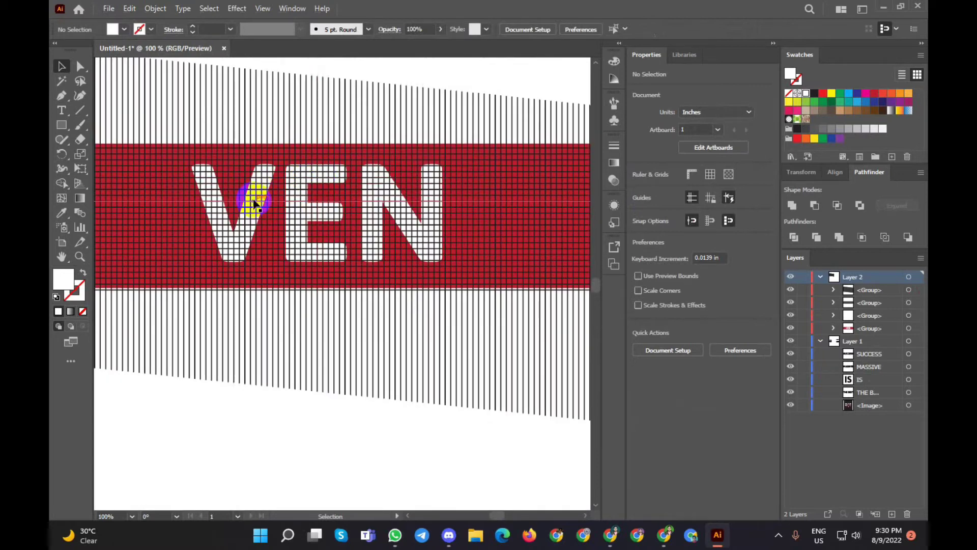
{"action": "scroll", "coordinate": [255, 203], "scroll_direction": "down", "scroll_amount": 3}
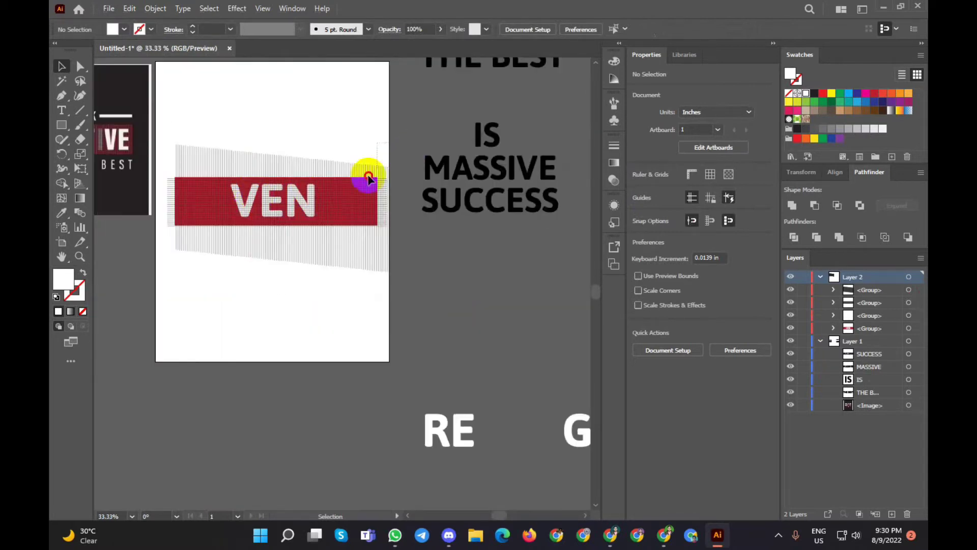
{"action": "left_click", "coordinate": [166, 284]}
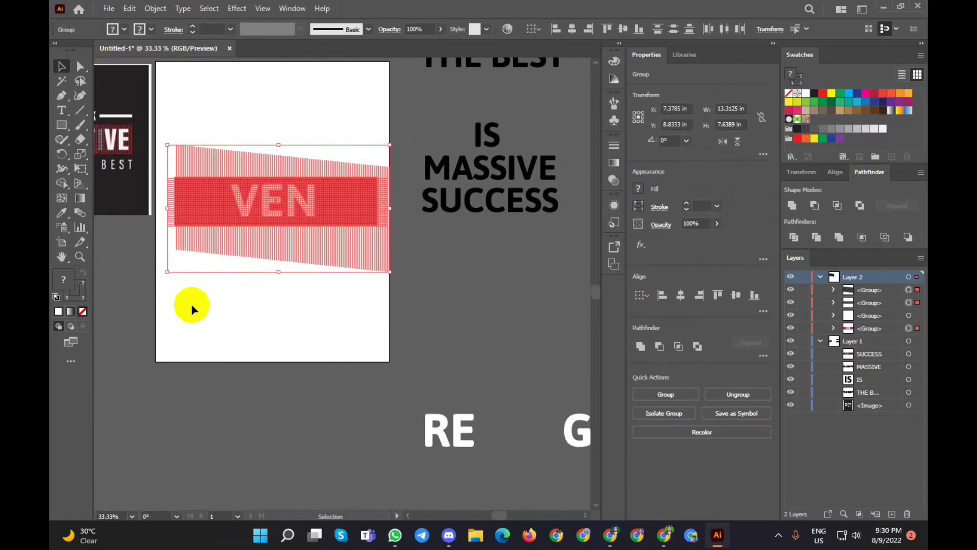
{"action": "left_click", "coordinate": [815, 205]}
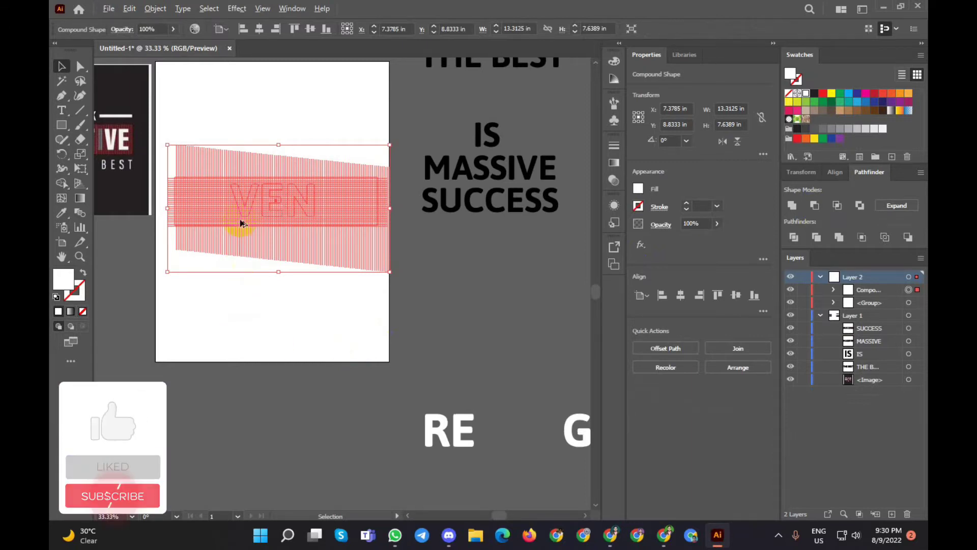
{"action": "scroll", "coordinate": [242, 188], "scroll_direction": "up", "scroll_amount": 5}
{"action": "scroll", "coordinate": [242, 188], "scroll_direction": "down", "scroll_amount": 2}
Expand the compound shape's appearance and fill the banner rectangle group red
{"action": "scroll", "coordinate": [240, 186], "scroll_direction": "down", "scroll_amount": 2}
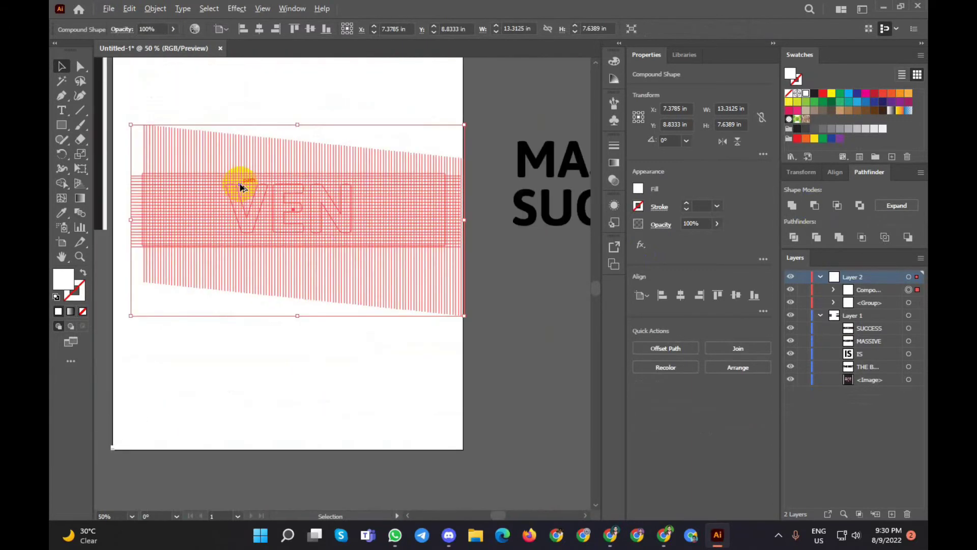
{"action": "left_click", "coordinate": [156, 9]}
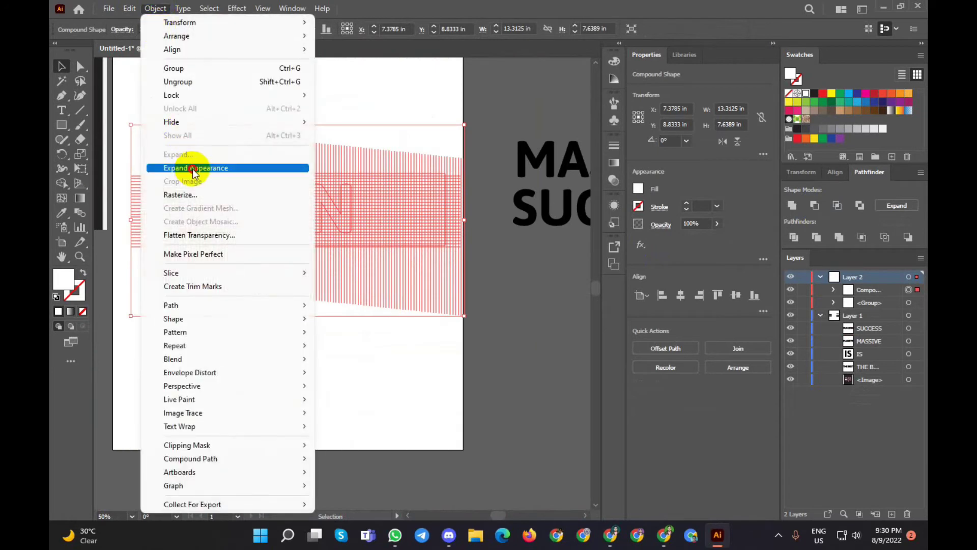
{"action": "left_click", "coordinate": [192, 166]}
{"action": "left_click", "coordinate": [216, 275]}
{"action": "left_click_drag", "start_coordinate": [186, 127], "coordinate": [402, 299]}
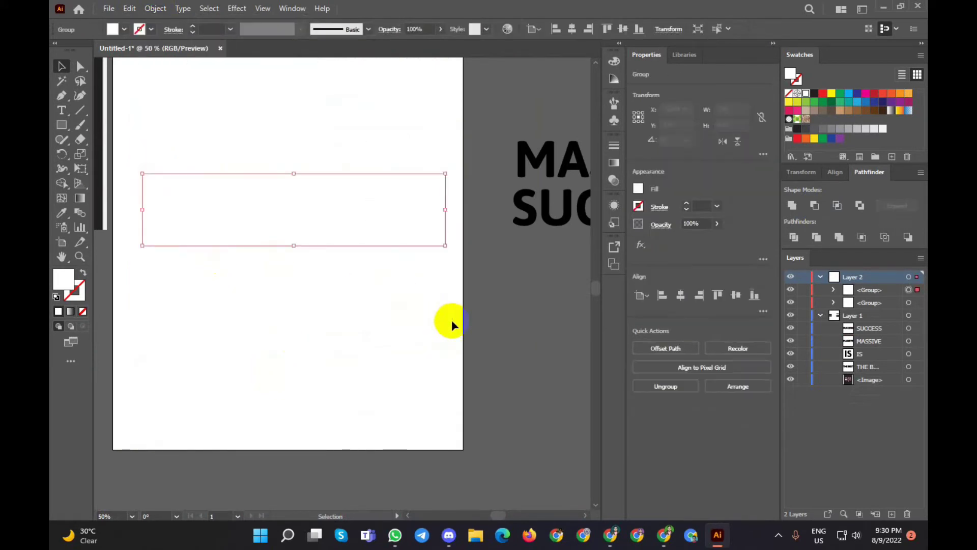
{"action": "left_click", "coordinate": [122, 29]}
{"action": "left_click", "coordinate": [91, 50]}
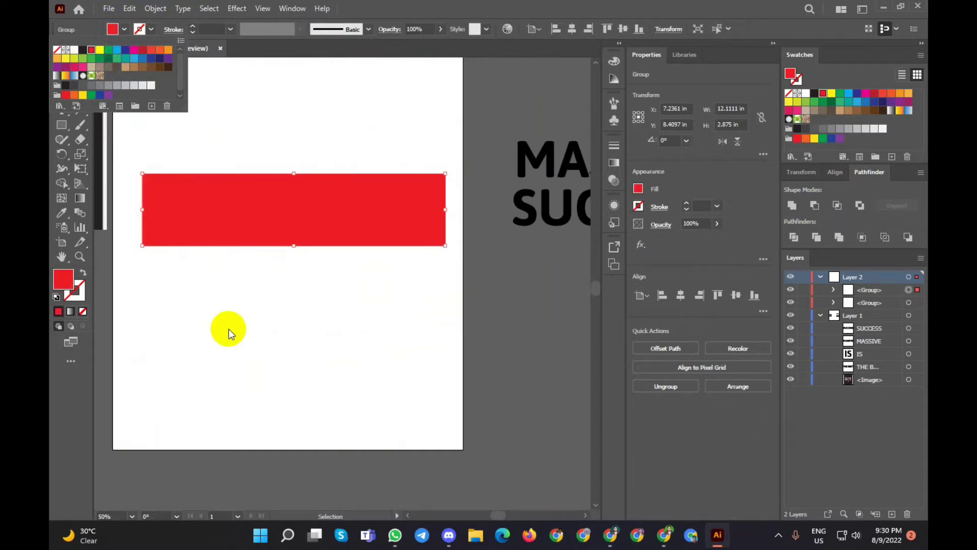
Undo the fill, expand and cut to restore the separate banner and line groups
{"action": "key", "text": "Escape"}
{"action": "key", "text": "a"}
{"action": "key", "text": "ctrl+z"}
{"action": "key", "text": "ctrl+z"}
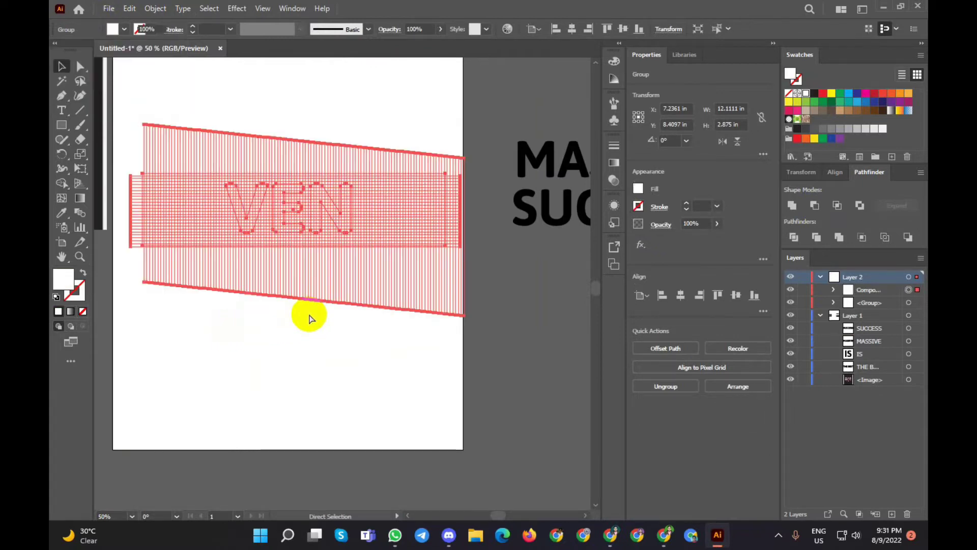
{"action": "key", "text": "ctrl+z"}
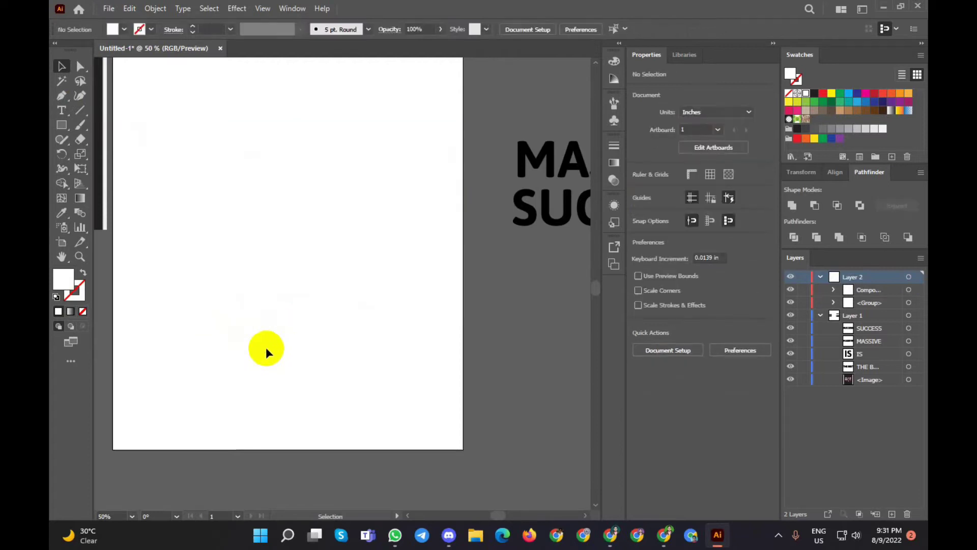
{"action": "key", "text": "ctrl+z"}
{"action": "key", "text": "ctrl+z"}
{"action": "key", "text": "ctrl+z"}
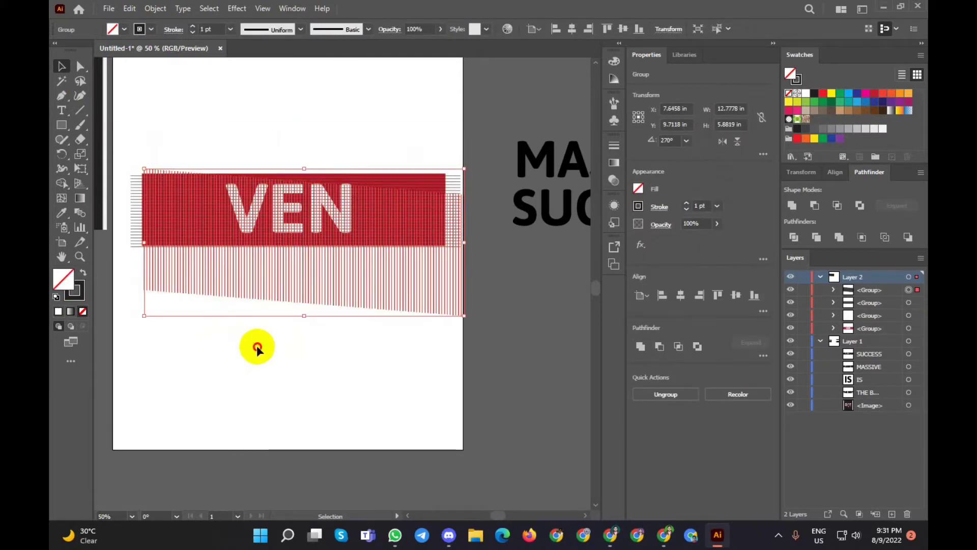
Drag the vertical-line group down below the VEN banner
{"action": "left_click", "coordinate": [257, 345]}
{"action": "scroll", "coordinate": [257, 345], "scroll_direction": "up", "scroll_amount": 1}
{"action": "left_click_drag", "start_coordinate": [296, 276], "coordinate": [298, 456]}
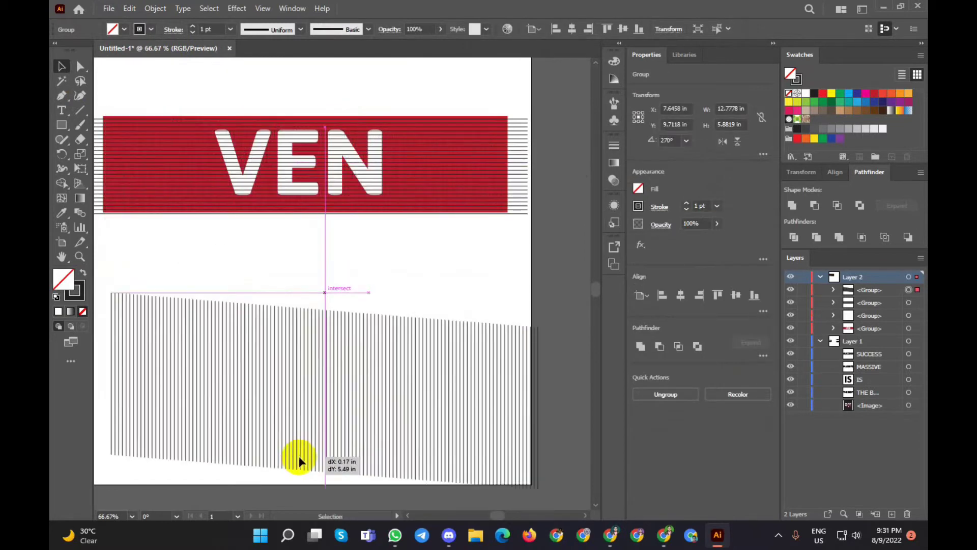
{"action": "scroll", "coordinate": [299, 264], "scroll_direction": "down", "scroll_amount": 2}
{"action": "scroll", "coordinate": [203, 253], "scroll_direction": "up", "scroll_amount": 2}
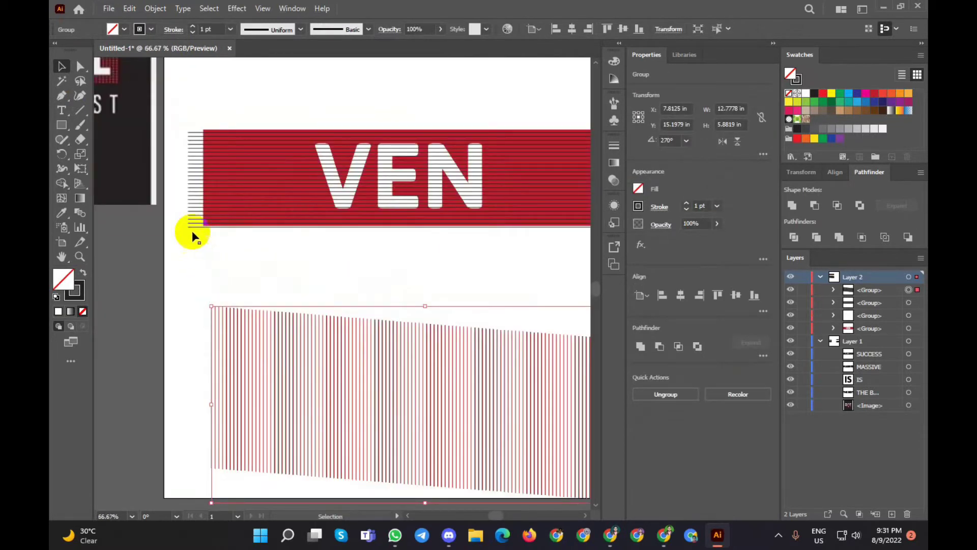
Apply Minus Front to the horizontal stripes and red banner, then reselect the striped banner group
{"action": "left_click", "coordinate": [199, 230]}
{"action": "scroll", "coordinate": [212, 209], "scroll_direction": "up", "scroll_amount": 2}
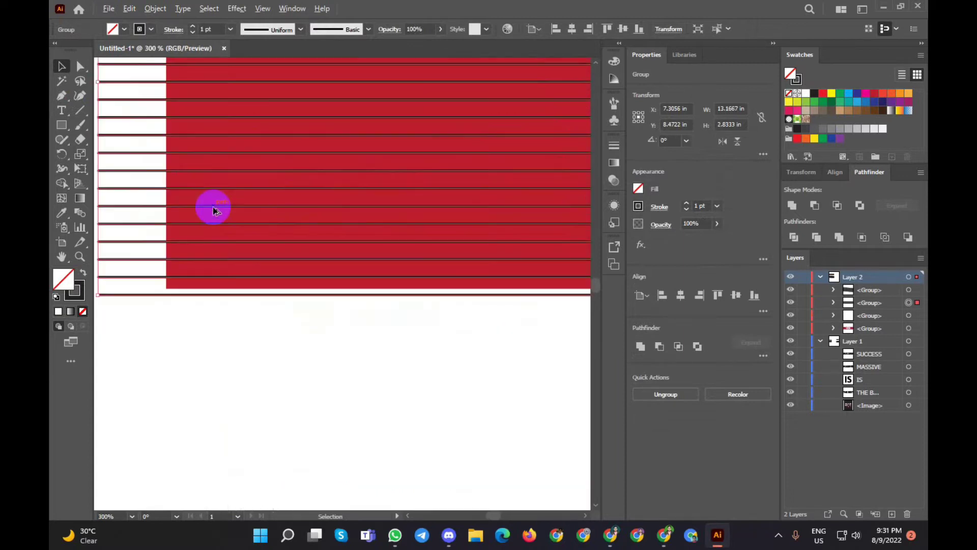
{"action": "left_click", "coordinate": [210, 198], "text": "shift"}
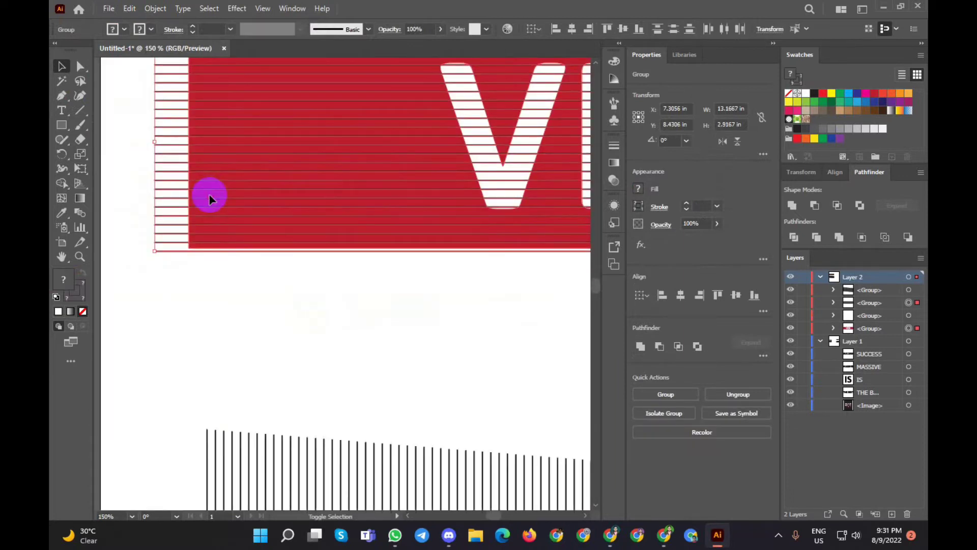
{"action": "scroll", "coordinate": [209, 197], "scroll_direction": "down", "scroll_amount": 3}
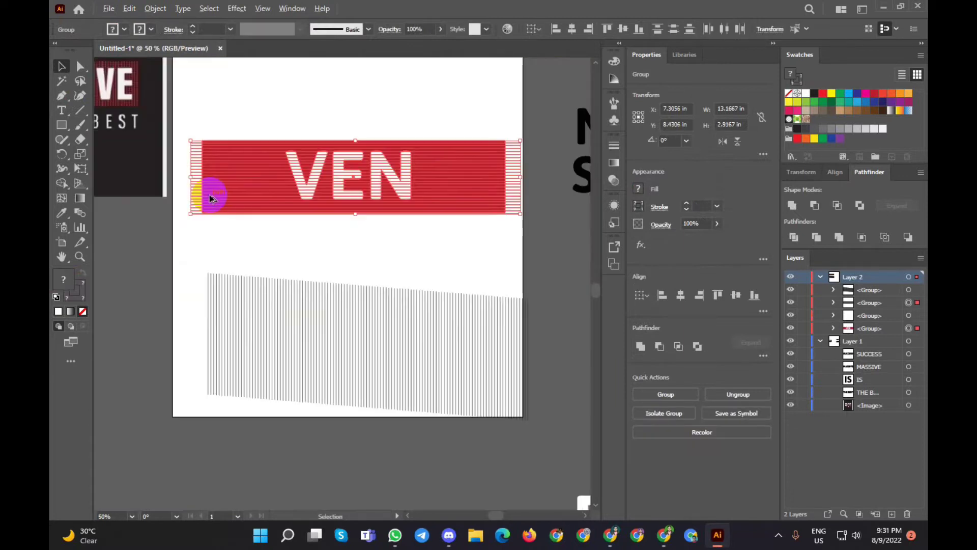
{"action": "left_click", "coordinate": [815, 206]}
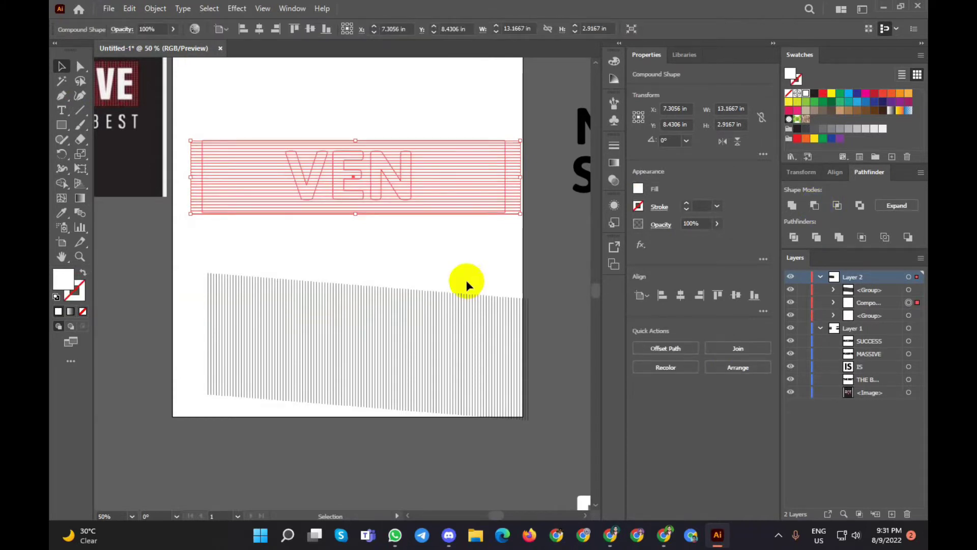
{"action": "left_click", "coordinate": [431, 249]}
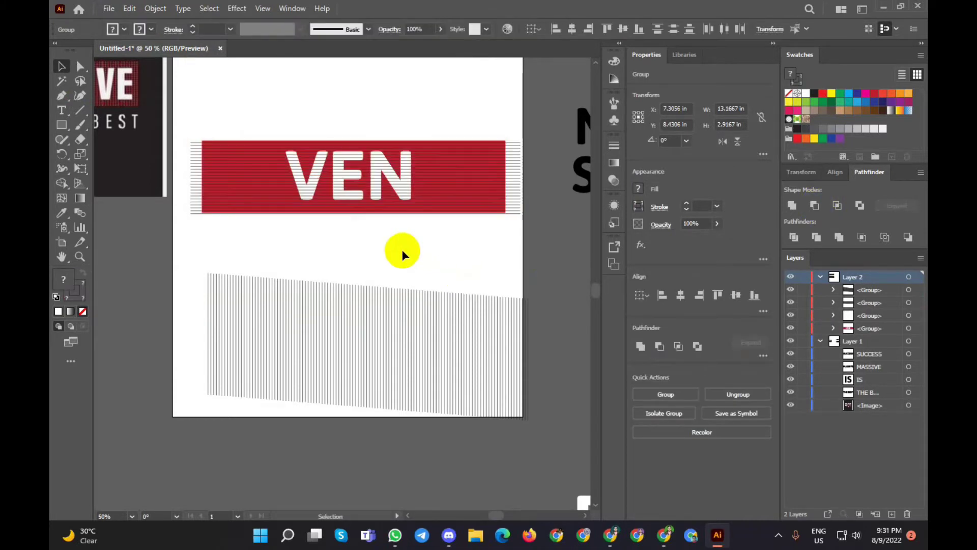
{"action": "left_click", "coordinate": [198, 184]}
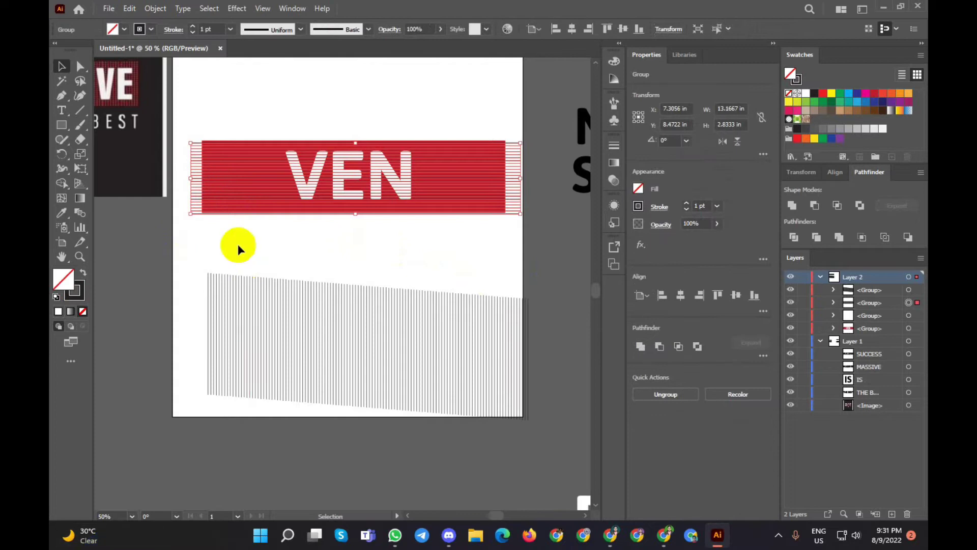
Expand the striped VEN banner group into filled shapes
{"action": "left_click", "coordinate": [130, 8]}
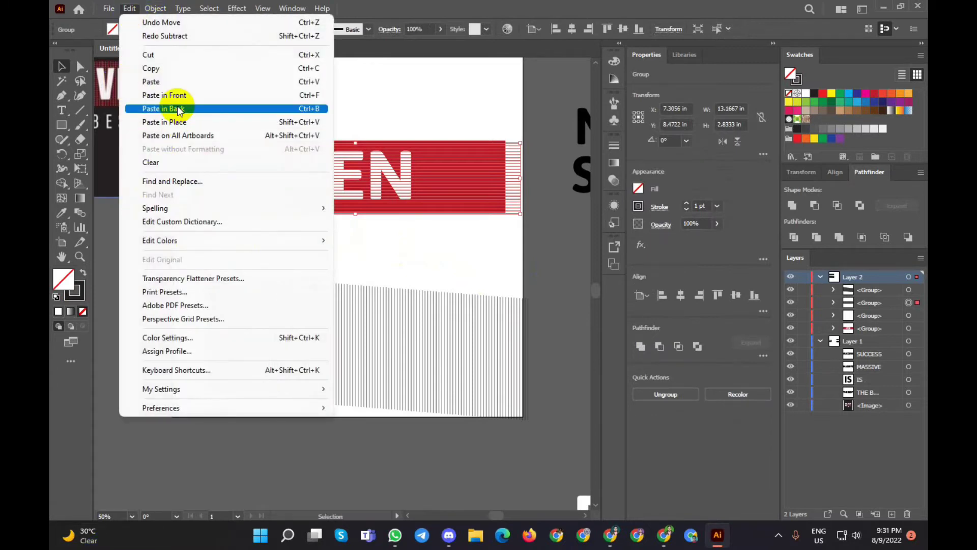
{"action": "left_click", "coordinate": [439, 84]}
{"action": "left_click", "coordinate": [156, 8]}
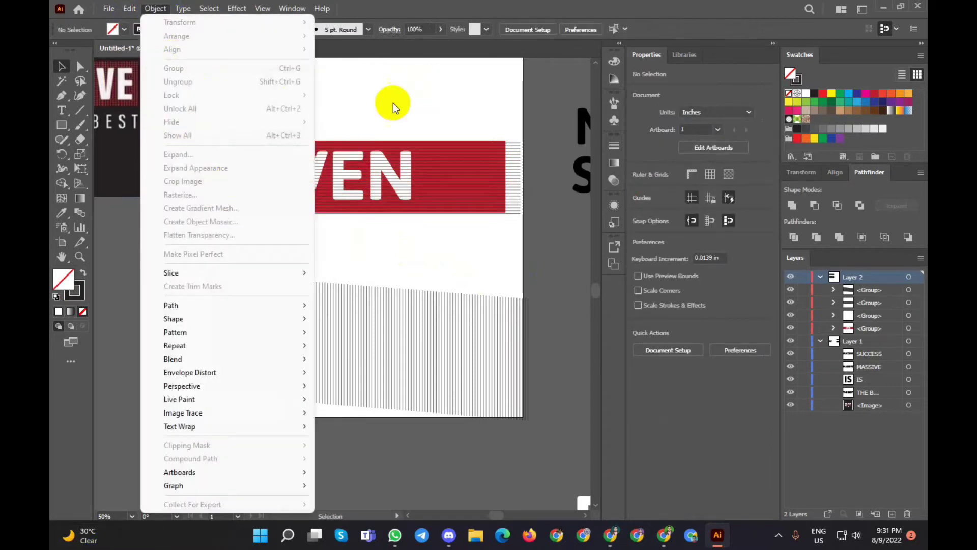
{"action": "left_click", "coordinate": [197, 158]}
{"action": "left_click", "coordinate": [156, 9]}
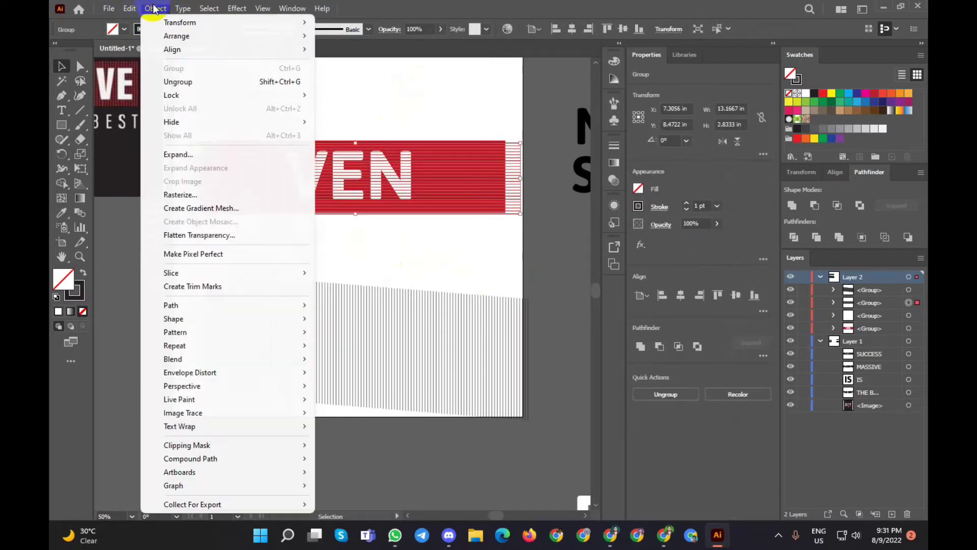
{"action": "left_click", "coordinate": [173, 149]}
{"action": "left_click", "coordinate": [468, 334]}
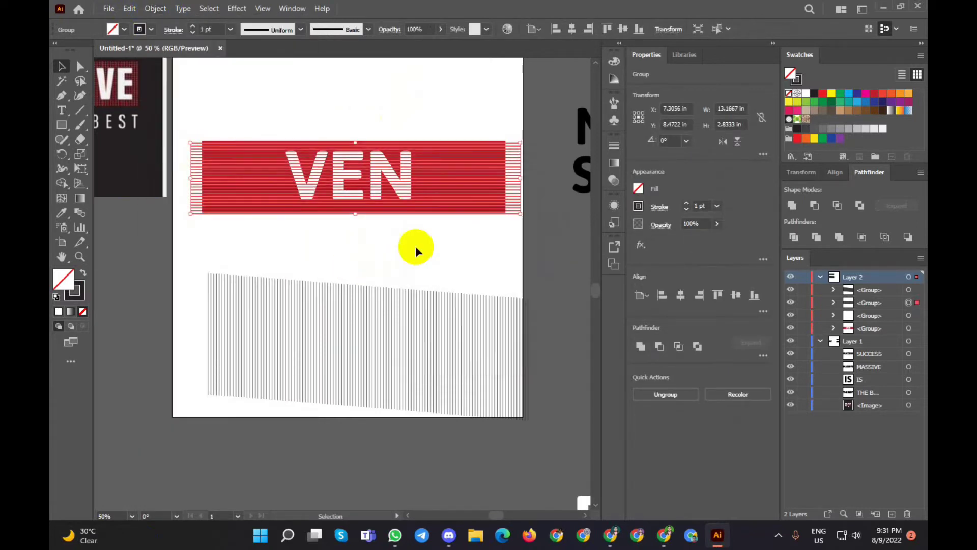
Expand the lower vertical-line group into filled shapes
{"action": "left_click", "coordinate": [411, 238]}
{"action": "left_click", "coordinate": [388, 321]}
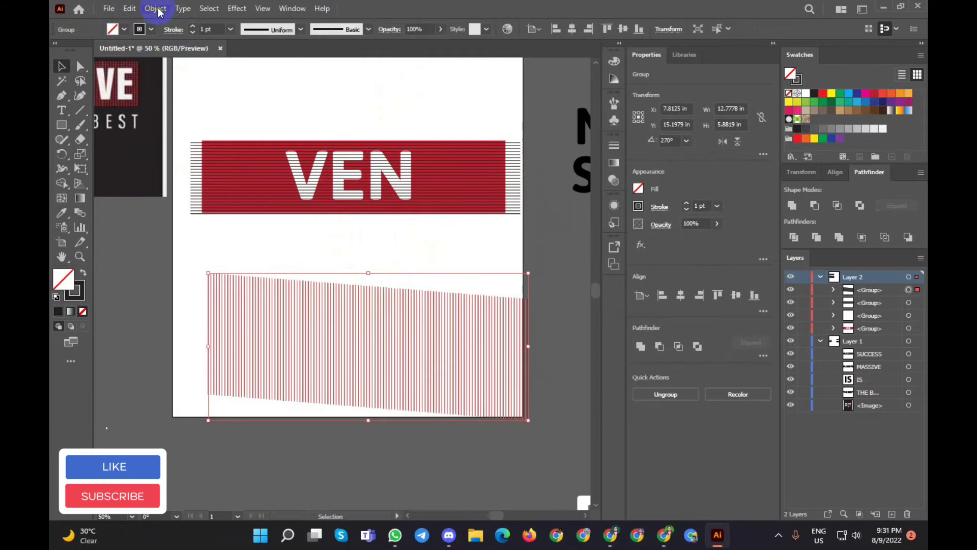
{"action": "left_click", "coordinate": [155, 9]}
{"action": "left_click", "coordinate": [190, 151]}
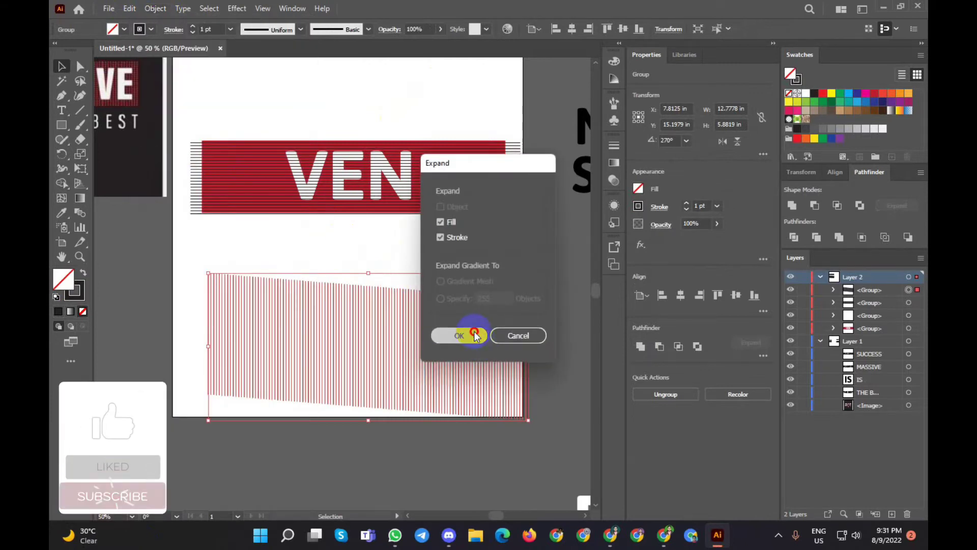
{"action": "left_click", "coordinate": [481, 337]}
{"action": "left_click", "coordinate": [404, 253]}
Move the vertical lines up over the banner, aligned with its left edge
{"action": "left_click_drag", "start_coordinate": [395, 332], "coordinate": [385, 177]}
{"action": "scroll", "coordinate": [326, 175], "scroll_direction": "up", "scroll_amount": 2}
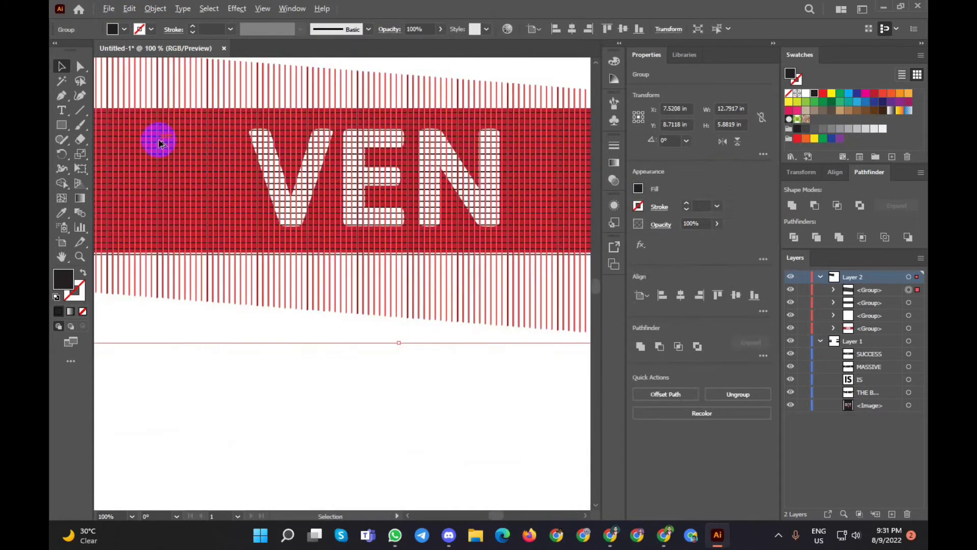
{"action": "scroll", "coordinate": [99, 92], "scroll_direction": "down", "scroll_amount": 1}
{"action": "scroll", "coordinate": [127, 96], "scroll_direction": "up", "scroll_amount": 1}
{"action": "scroll", "coordinate": [127, 102], "scroll_direction": "up", "scroll_amount": 1}
{"action": "scroll", "coordinate": [102, 107], "scroll_direction": "down", "scroll_amount": 1}
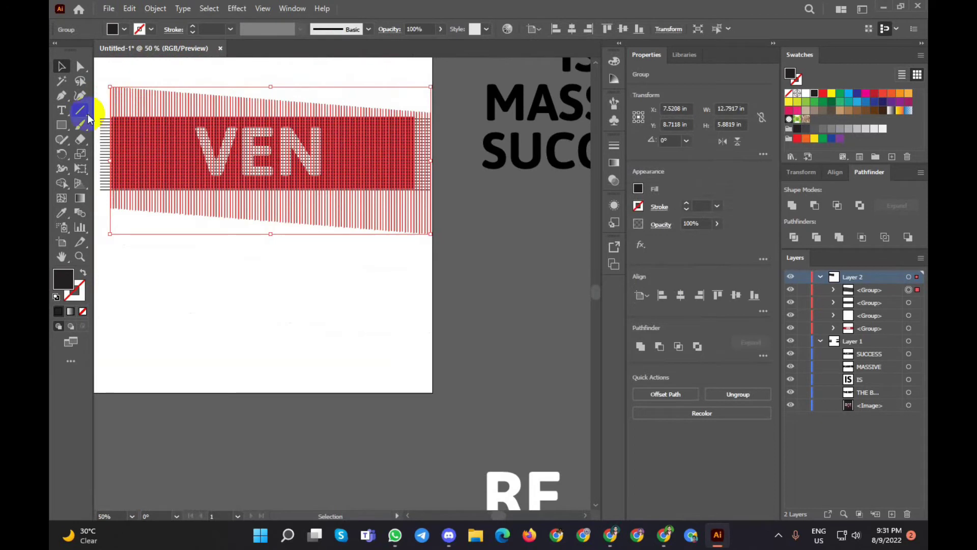
{"action": "scroll", "coordinate": [219, 290], "scroll_direction": "down", "scroll_amount": 2}
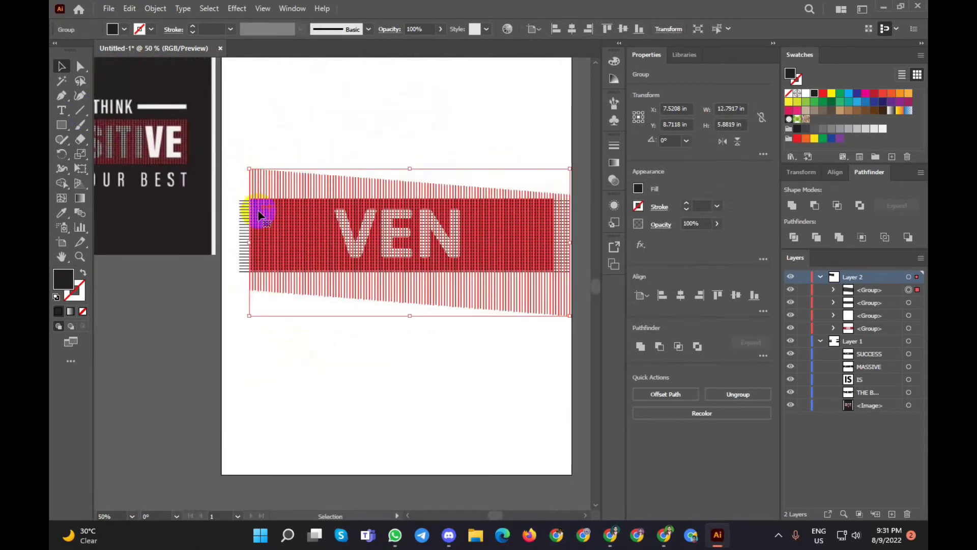
{"action": "scroll", "coordinate": [258, 199], "scroll_direction": "up", "scroll_amount": 4}
{"action": "scroll", "coordinate": [230, 181], "scroll_direction": "up", "scroll_amount": 2}
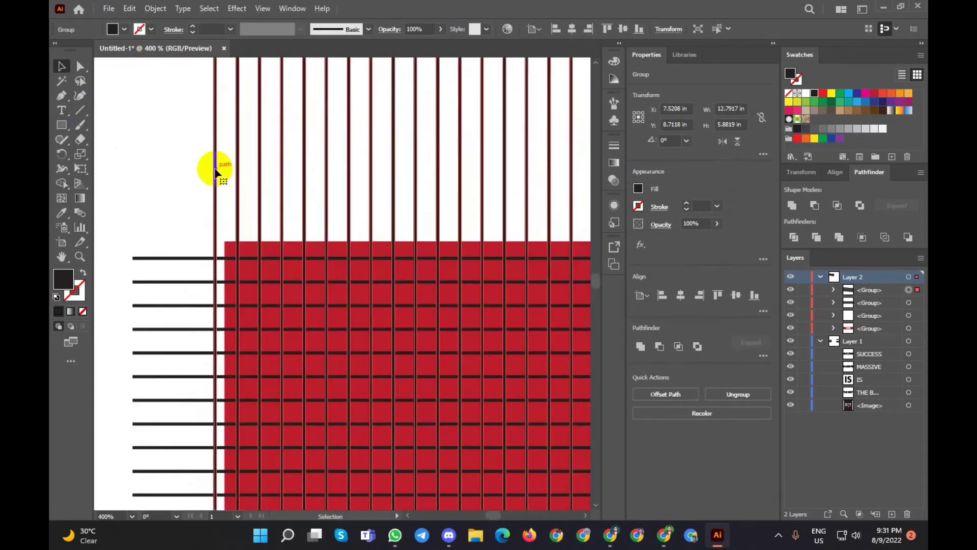
{"action": "left_click_drag", "start_coordinate": [215, 172], "coordinate": [239, 168]}
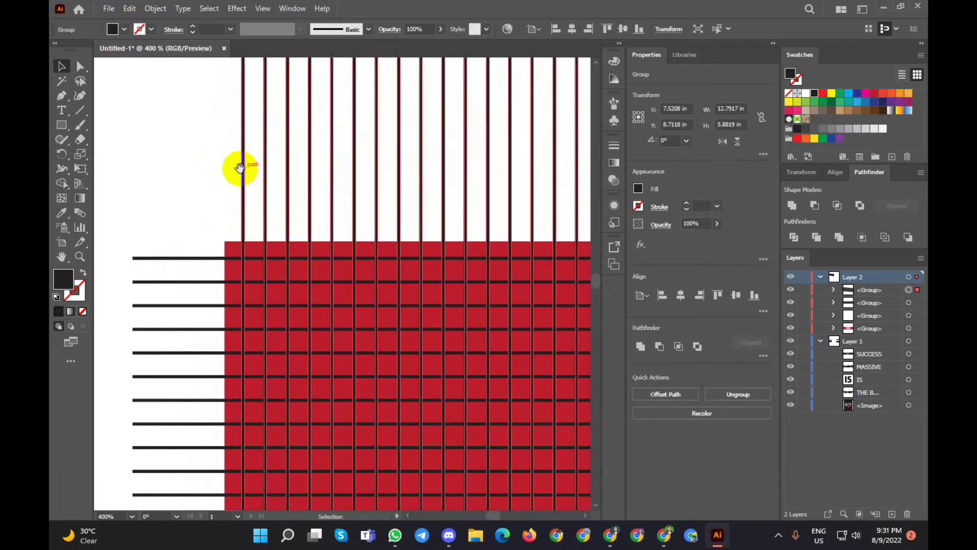
Select the vertical lines, horizontal lines and red banner, and apply Pathfinder Minus Front
{"action": "scroll", "coordinate": [236, 168], "scroll_direction": "down", "scroll_amount": 1}
{"action": "scroll", "coordinate": [228, 175], "scroll_direction": "down", "scroll_amount": 3}
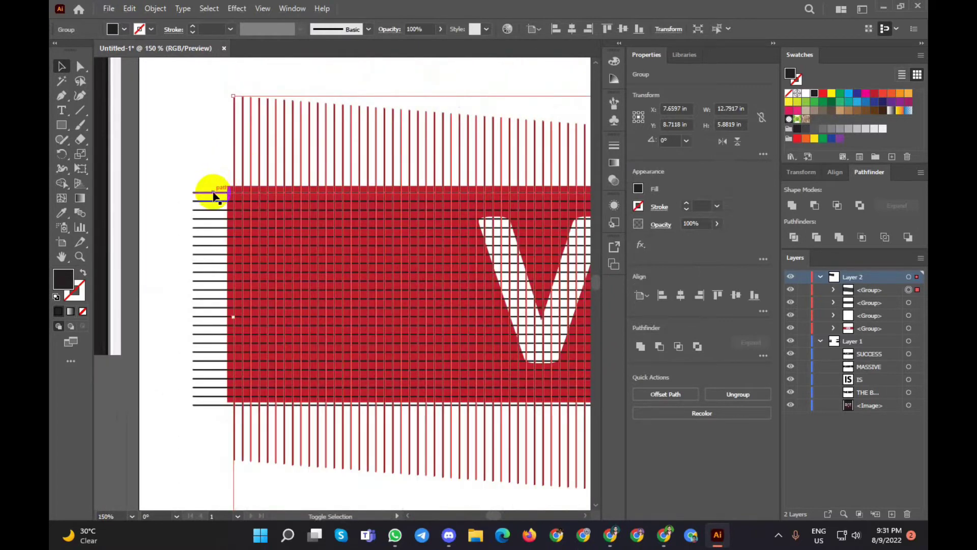
{"action": "left_click", "coordinate": [224, 209], "text": "shift"}
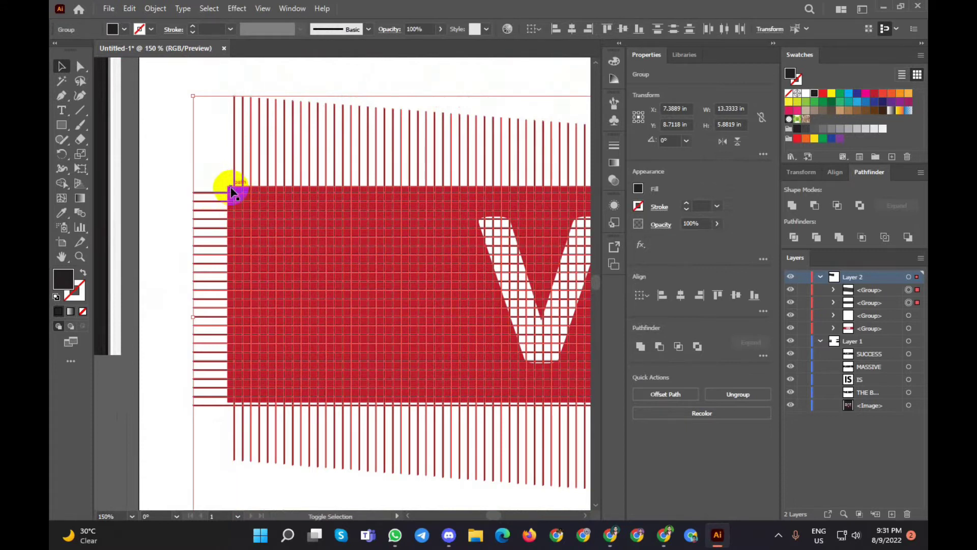
{"action": "left_click", "coordinate": [232, 193], "text": "shift"}
{"action": "scroll", "coordinate": [231, 192], "scroll_direction": "down", "scroll_amount": 3}
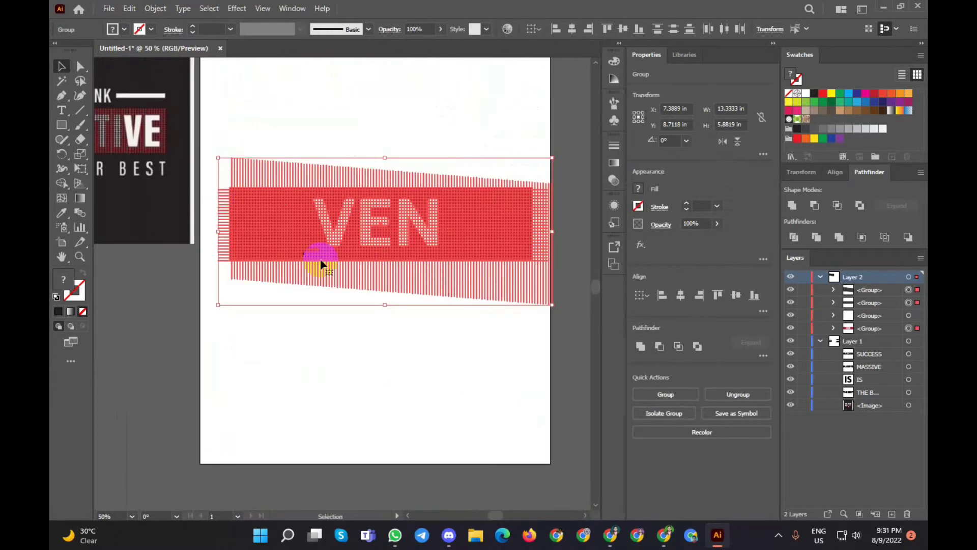
{"action": "left_click", "coordinate": [815, 206], "text": "alt"}
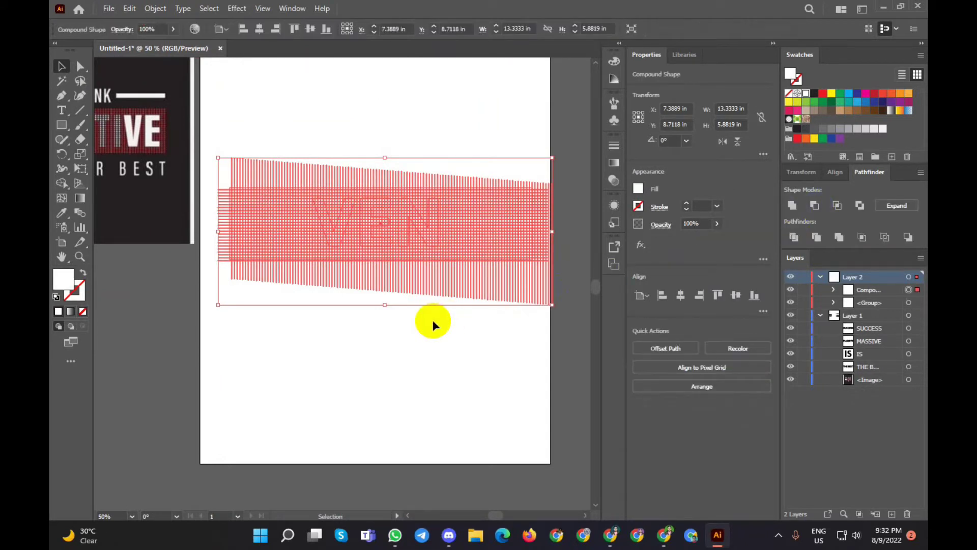
Expand the VEN artwork group via Object > Expand
{"action": "left_click", "coordinate": [377, 323]}
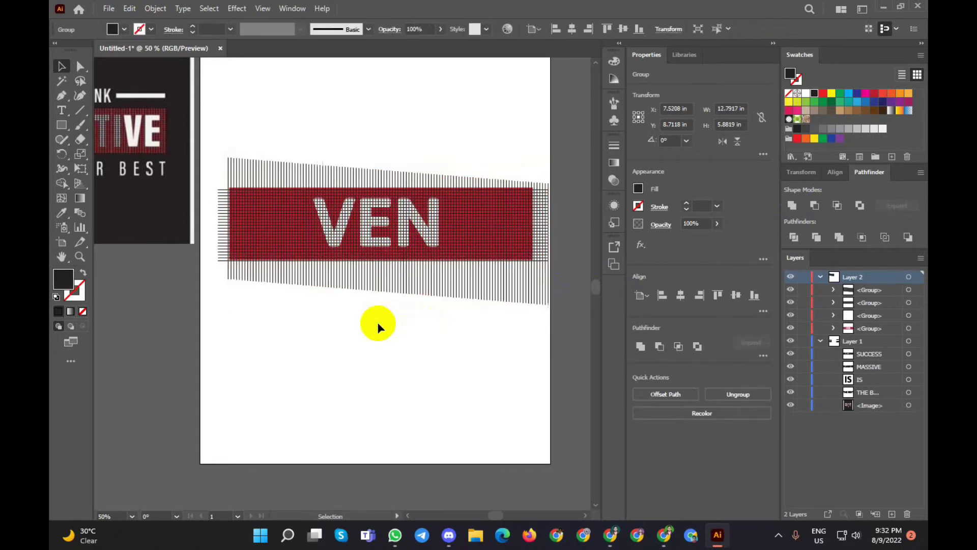
{"action": "left_click", "coordinate": [339, 288]}
{"action": "left_click", "coordinate": [162, 10]}
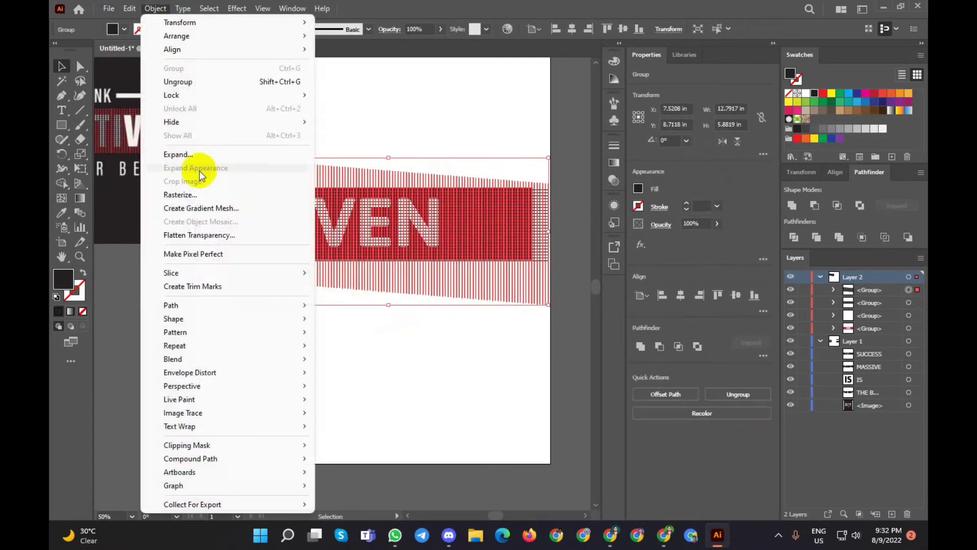
{"action": "left_click", "coordinate": [218, 157]}
{"action": "left_click", "coordinate": [301, 376]}
{"action": "left_click", "coordinate": [219, 239]}
{"action": "left_click", "coordinate": [155, 9]}
{"action": "left_click", "coordinate": [199, 154]}
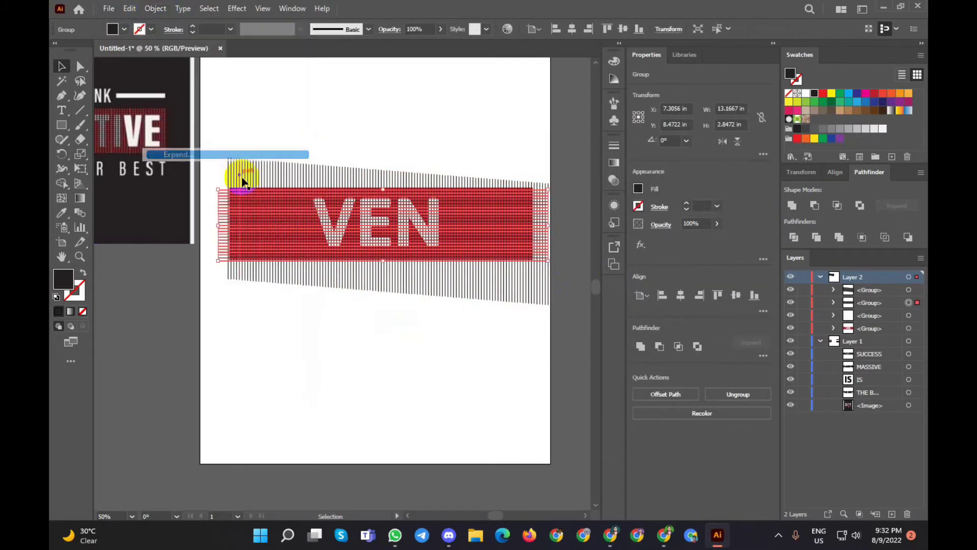
{"action": "left_click", "coordinate": [332, 303]}
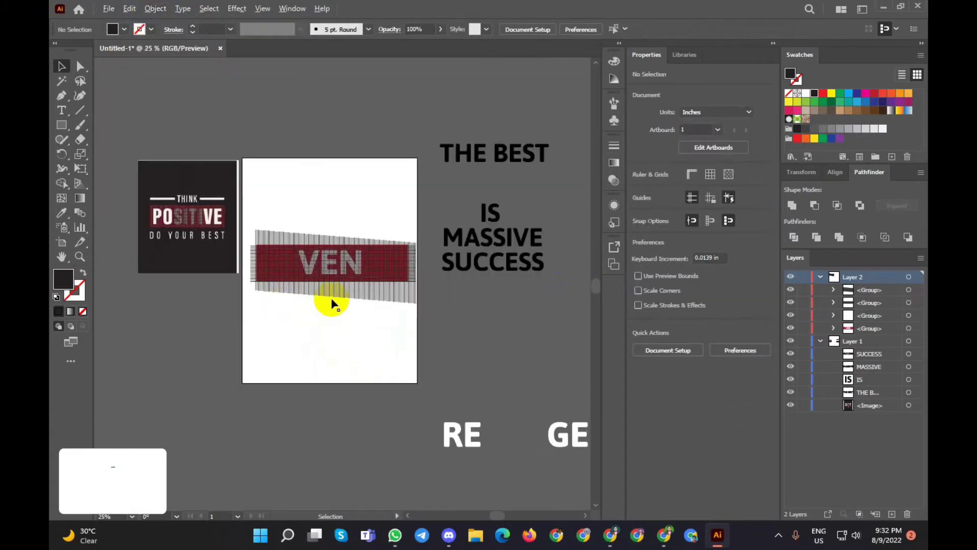
Move the vertical lines below and the horizontal lines above the red banner, then deselect
{"action": "mouse_move", "coordinate": [349, 285]}
{"action": "left_mouse_down"}
{"action": "mouse_move", "coordinate": [341, 420]}
{"action": "mouse_move", "coordinate": [361, 443]}
{"action": "left_mouse_up"}
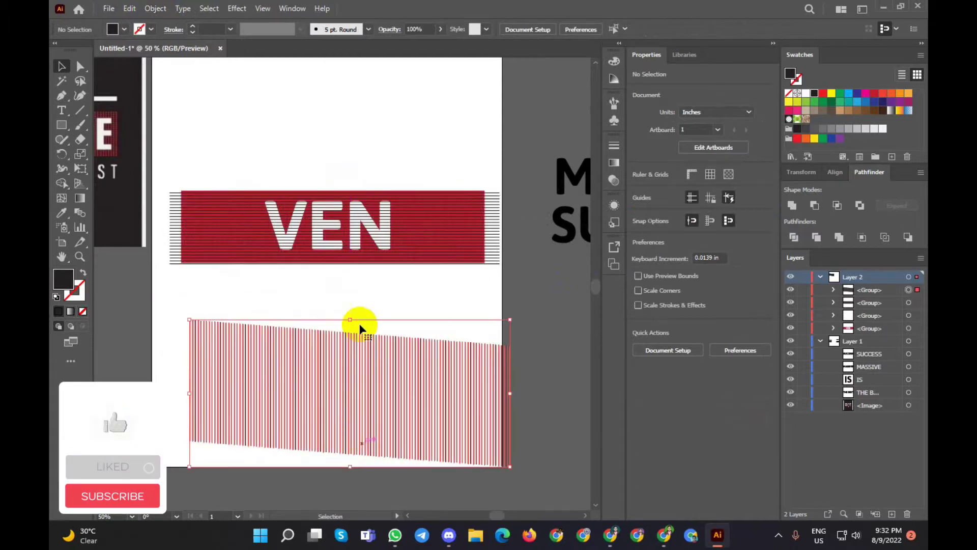
{"action": "mouse_move", "coordinate": [171, 234]}
{"action": "left_mouse_down"}
{"action": "mouse_move", "coordinate": [179, 152]}
{"action": "mouse_move", "coordinate": [165, 133]}
{"action": "left_mouse_up"}
{"action": "left_click", "coordinate": [286, 298]}
{"action": "left_click", "coordinate": [280, 221]}
{"action": "right_click", "coordinate": [280, 220]}
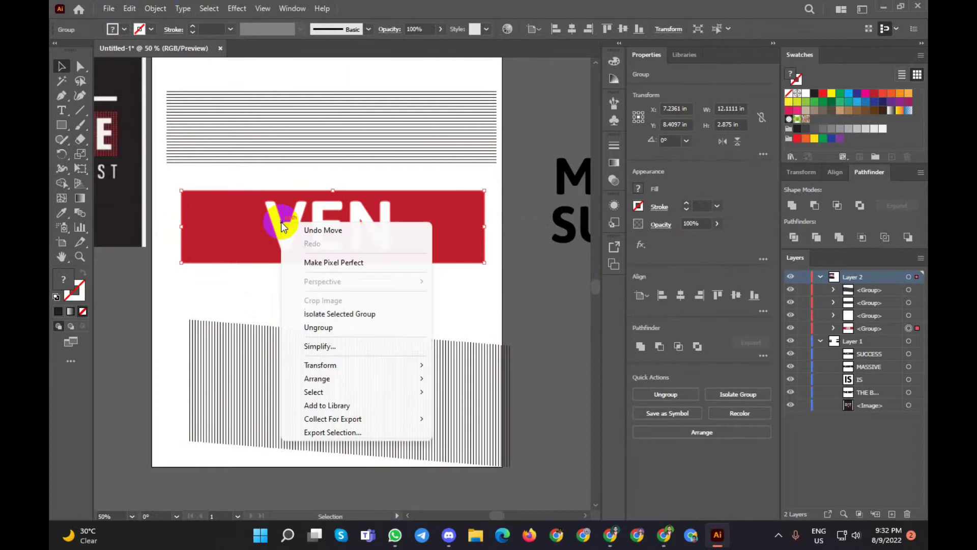
{"action": "left_click", "coordinate": [453, 315]}
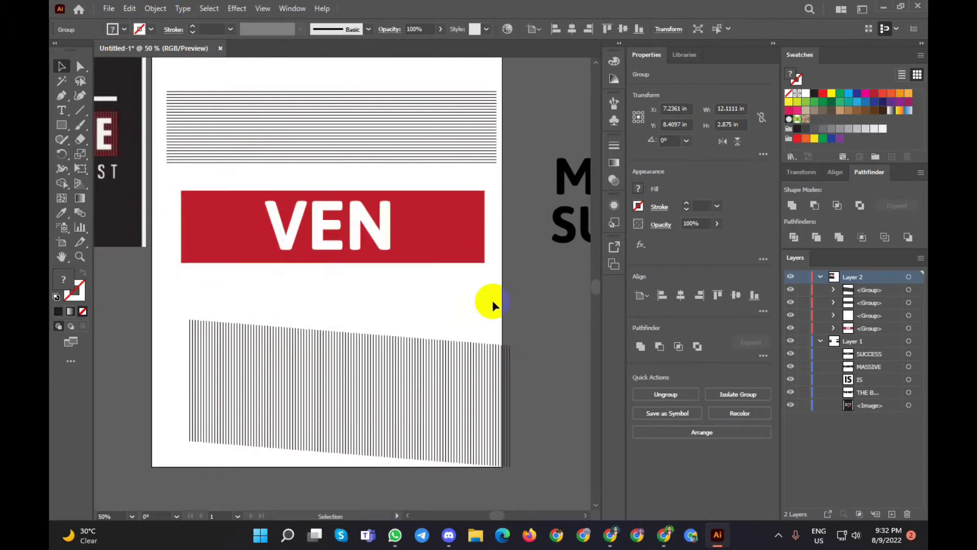
{"action": "left_click", "coordinate": [492, 300]}
{"action": "left_click", "coordinate": [371, 211]}
{"action": "left_click", "coordinate": [351, 286]}
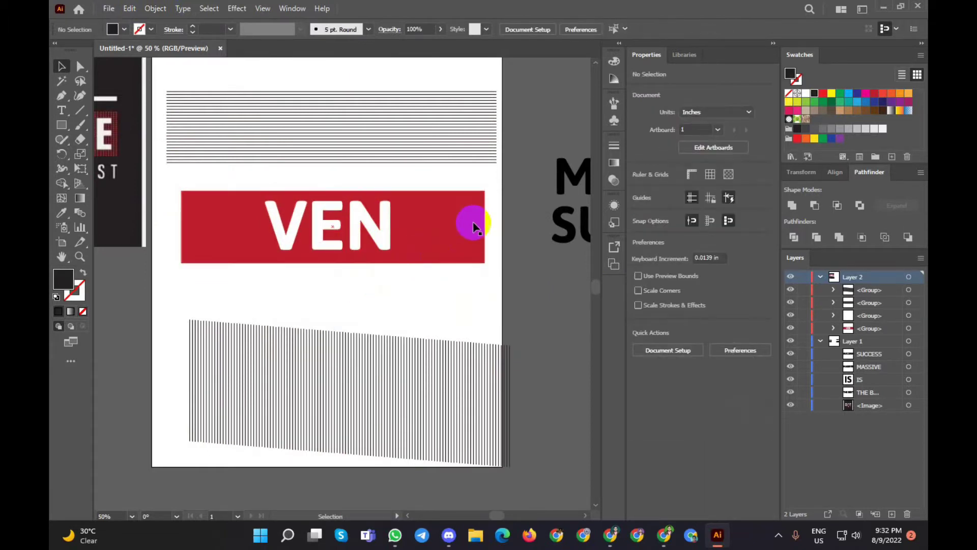
{"action": "left_click_drag", "start_coordinate": [316, 120], "coordinate": [317, 222]}
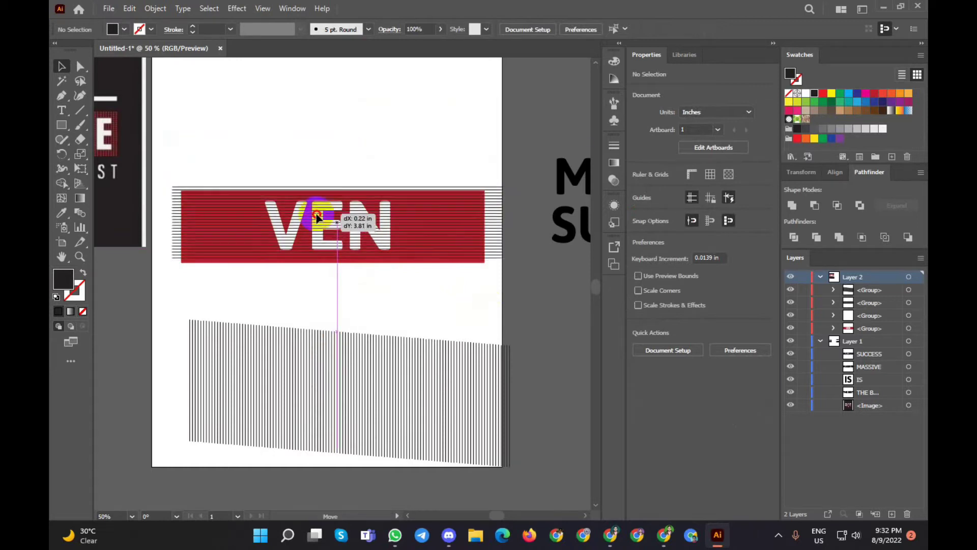
{"action": "scroll", "coordinate": [311, 224], "scroll_direction": "up", "scroll_amount": 3}
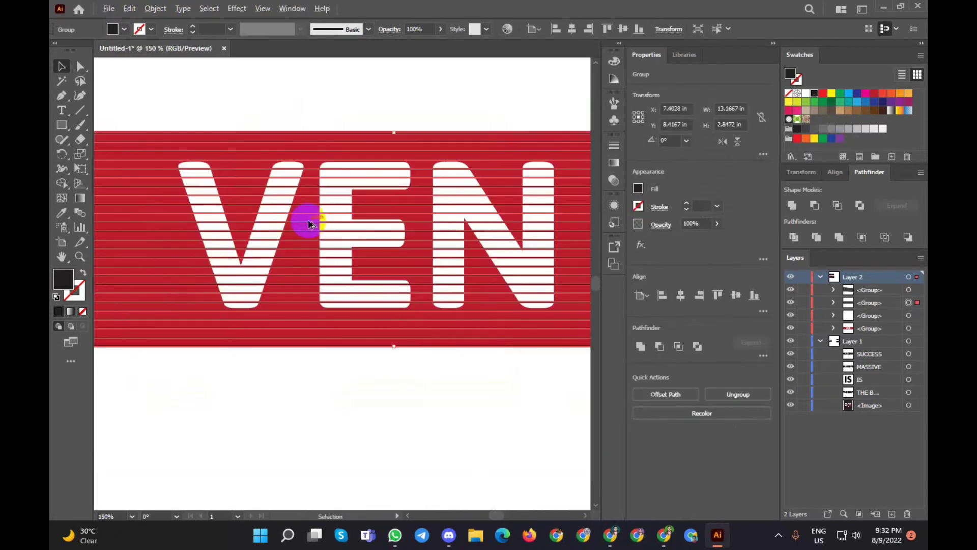
{"action": "scroll", "coordinate": [304, 224], "scroll_direction": "down", "scroll_amount": 2}
{"action": "scroll", "coordinate": [163, 247], "scroll_direction": "up", "scroll_amount": 1}
{"action": "scroll", "coordinate": [169, 250], "scroll_direction": "up", "scroll_amount": 1}
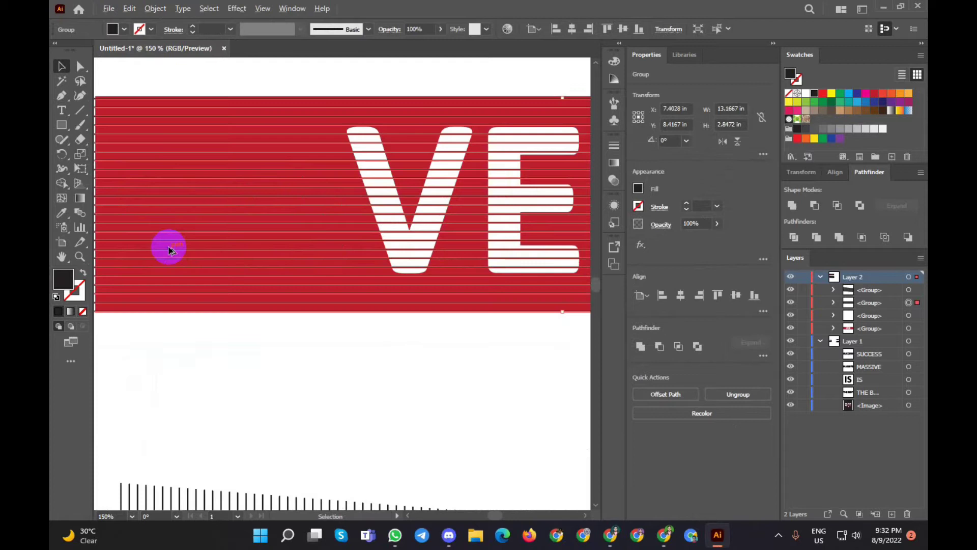
{"action": "scroll", "coordinate": [170, 250], "scroll_direction": "down", "scroll_amount": 2}
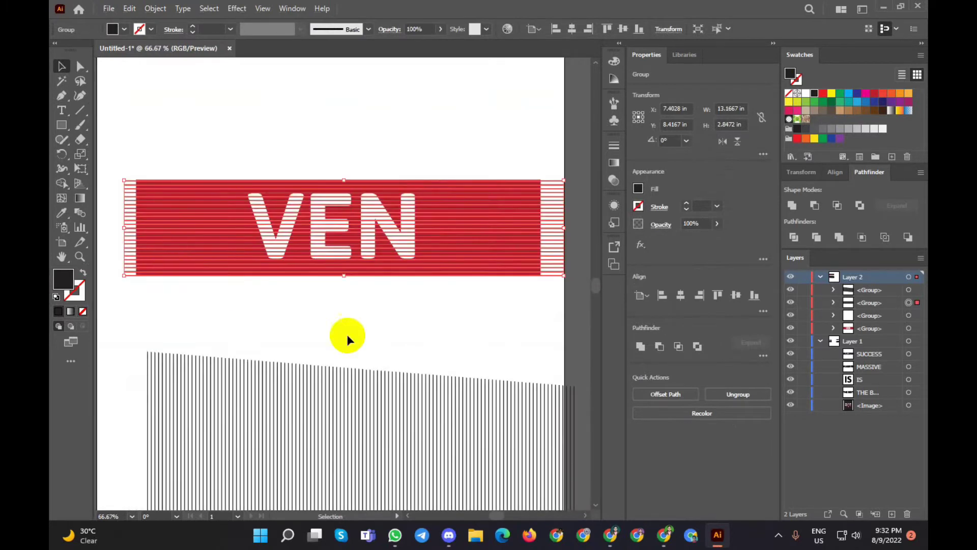
{"action": "left_click", "coordinate": [350, 326]}
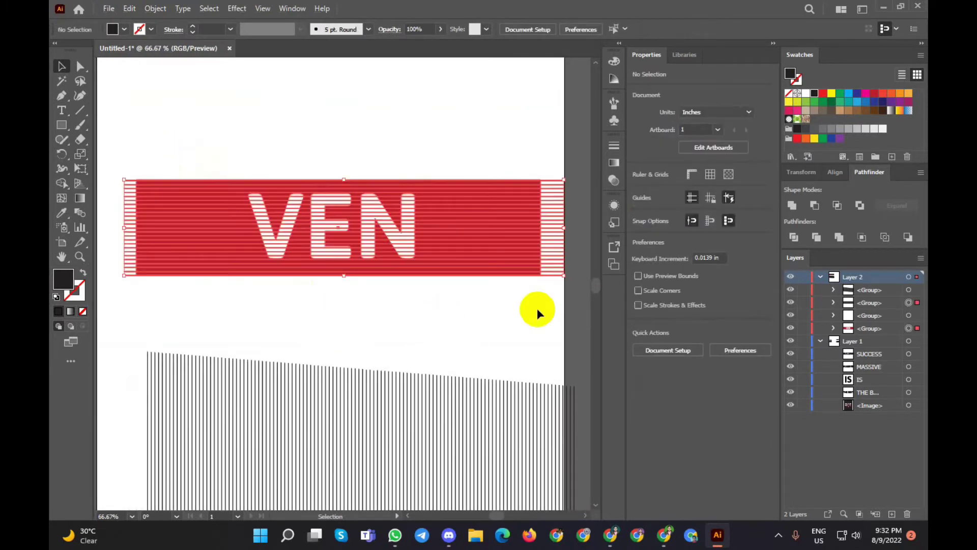
{"action": "left_click_drag", "start_coordinate": [538, 313], "coordinate": [828, 268]}
{"action": "left_click", "coordinate": [815, 205], "text": "alt"}
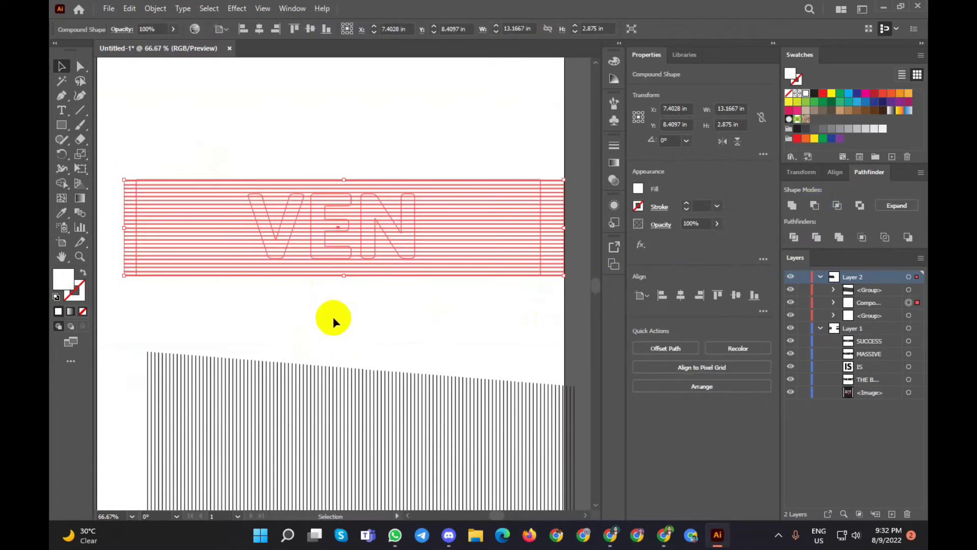
{"action": "key", "text": "ctrl+z"}
{"action": "key", "text": "ctrl+z"}
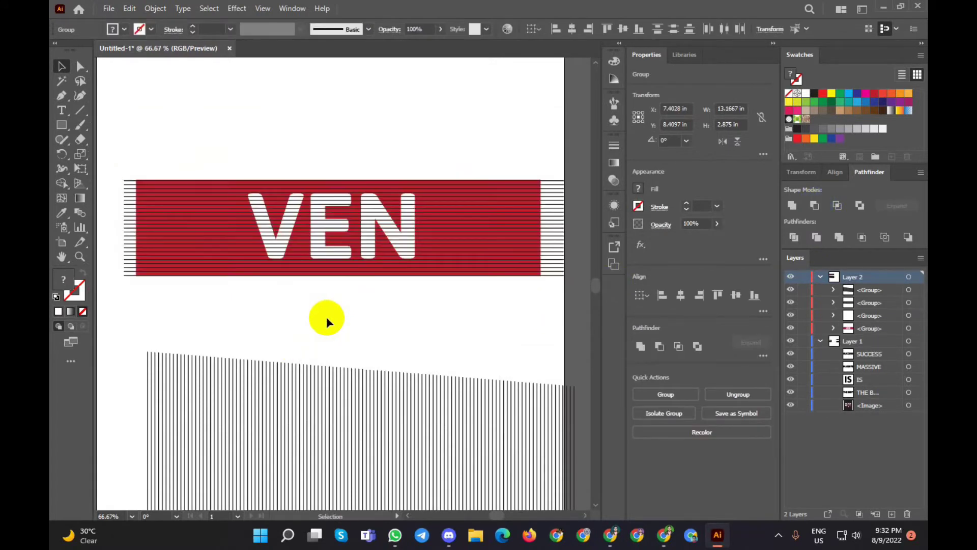
{"action": "key", "text": "ctrl+z"}
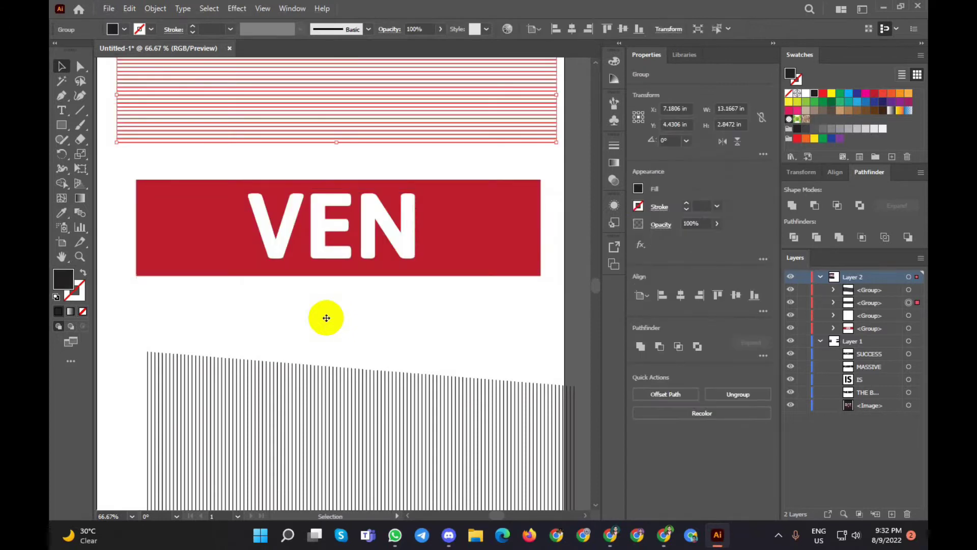
Ungroup the VEN banner and drag the horizontal stripes over the red bar
{"action": "right_click", "coordinate": [280, 222]}
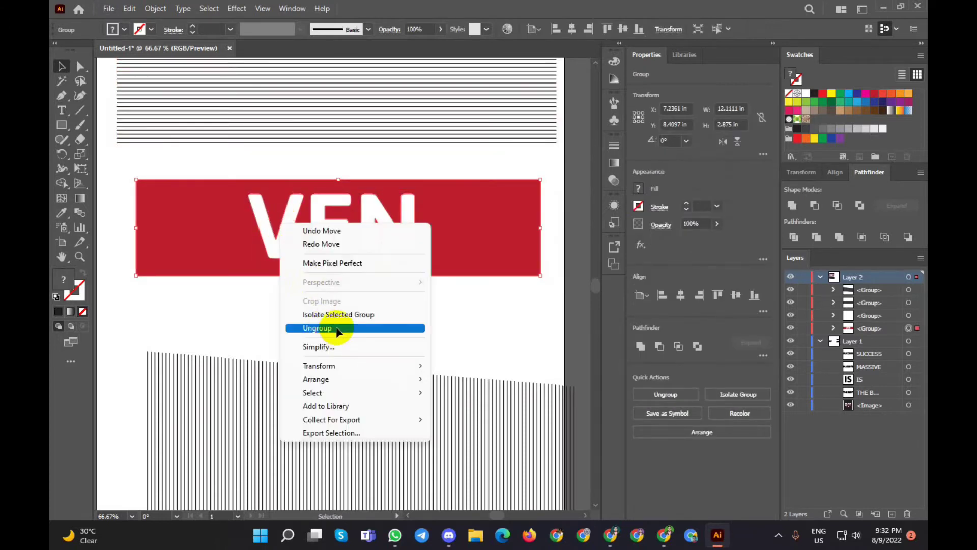
{"action": "left_click", "coordinate": [337, 328]}
{"action": "left_click", "coordinate": [368, 325]}
{"action": "scroll", "coordinate": [369, 325], "scroll_direction": "down", "scroll_amount": 1}
{"action": "left_click_drag", "start_coordinate": [334, 167], "coordinate": [338, 270]}
{"action": "scroll", "coordinate": [284, 266], "scroll_direction": "up", "scroll_amount": 3}
{"action": "scroll", "coordinate": [283, 266], "scroll_direction": "down", "scroll_amount": 1}
{"action": "scroll", "coordinate": [283, 266], "scroll_direction": "down", "scroll_amount": 1}
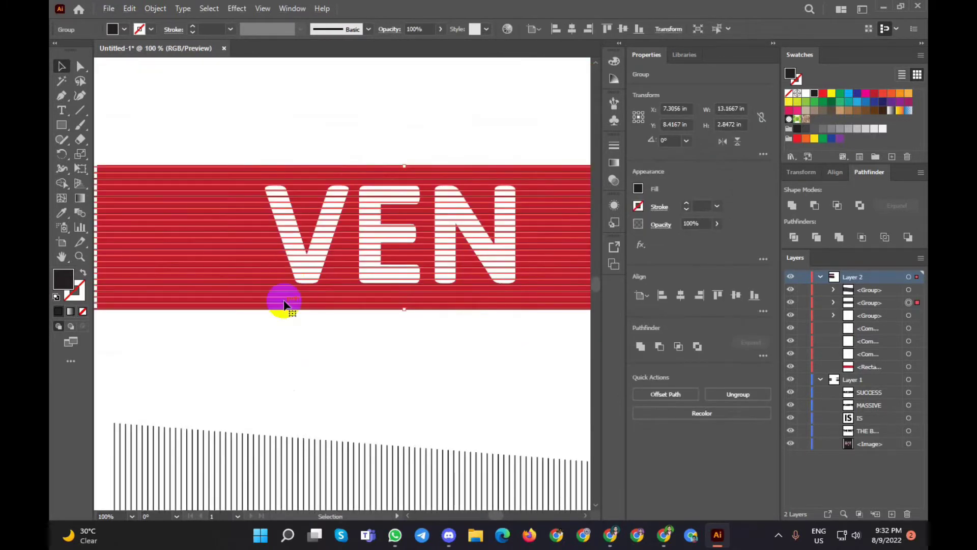
{"action": "scroll", "coordinate": [291, 324], "scroll_direction": "down", "scroll_amount": 1}
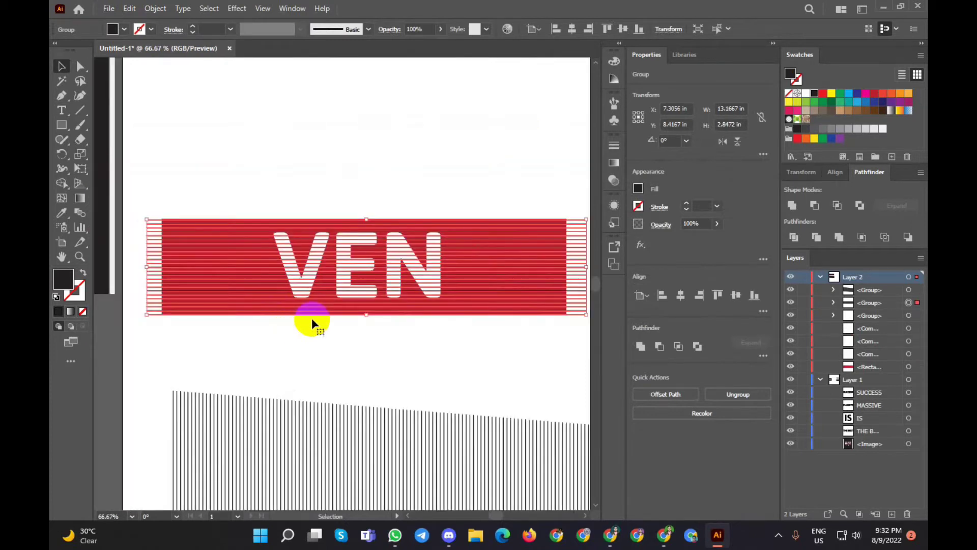
Select the stripes, the red rectangle and the E and V letters together
{"action": "left_click", "coordinate": [155, 234]}
{"action": "left_click", "coordinate": [149, 231]}
{"action": "scroll", "coordinate": [158, 232], "scroll_direction": "up", "scroll_amount": 5}
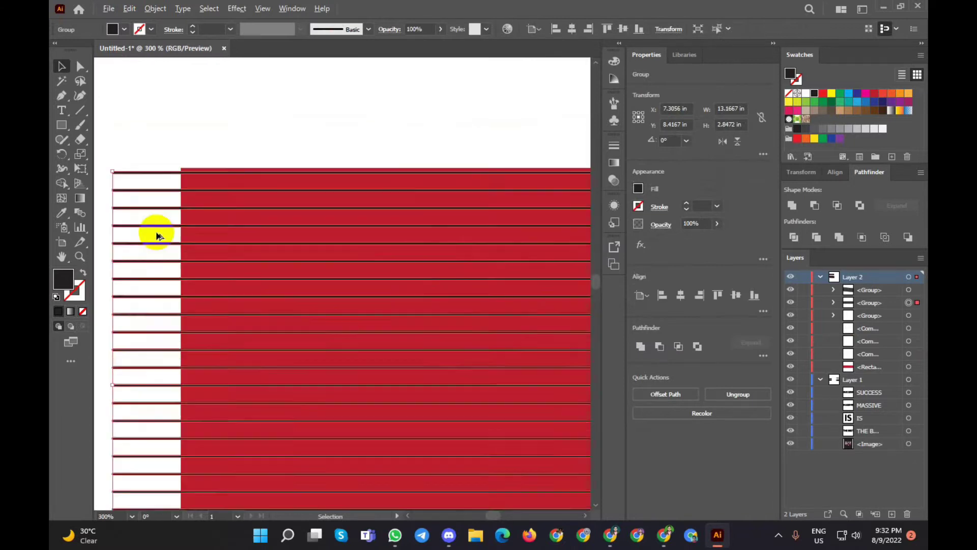
{"action": "left_click", "coordinate": [234, 206], "text": "shift"}
{"action": "scroll", "coordinate": [234, 206], "scroll_direction": "down", "scroll_amount": 5}
{"action": "scroll", "coordinate": [310, 239], "scroll_direction": "up", "scroll_amount": 2}
{"action": "scroll", "coordinate": [393, 244], "scroll_direction": "up", "scroll_amount": 2}
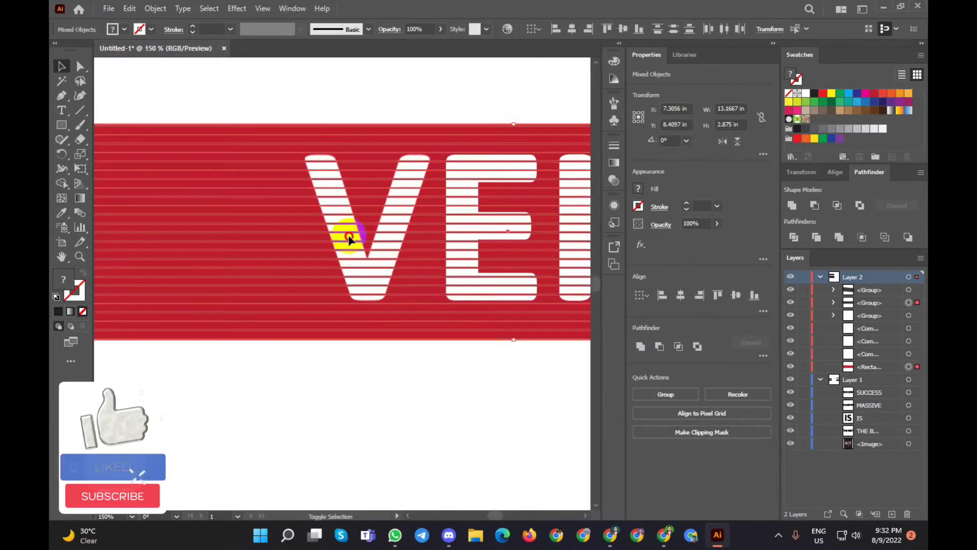
{"action": "left_click", "coordinate": [463, 239], "text": "shift"}
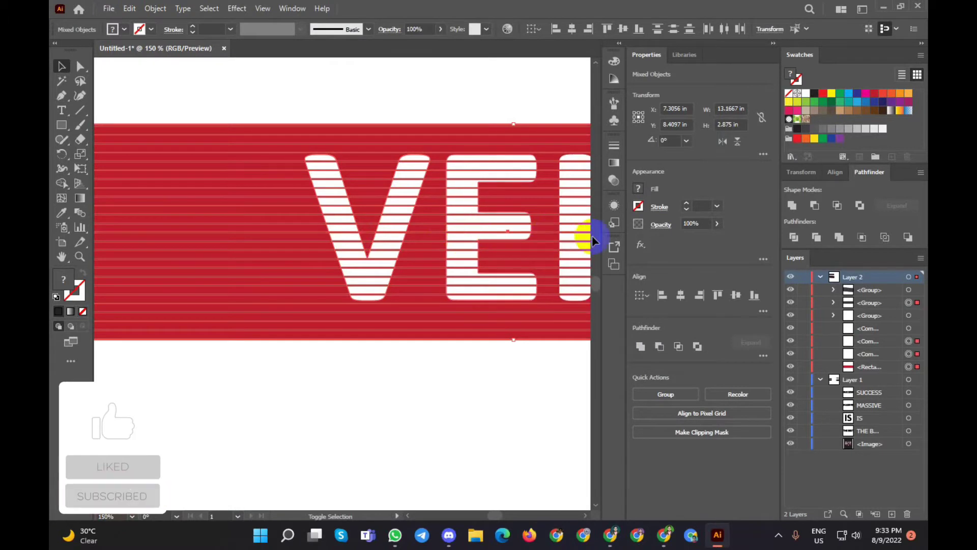
{"action": "left_click", "coordinate": [399, 241], "text": "shift"}
Subtract the stripes and VEN letters from the red bar with Pathfinder Minus Front
{"action": "scroll", "coordinate": [407, 249], "scroll_direction": "down", "scroll_amount": 4}
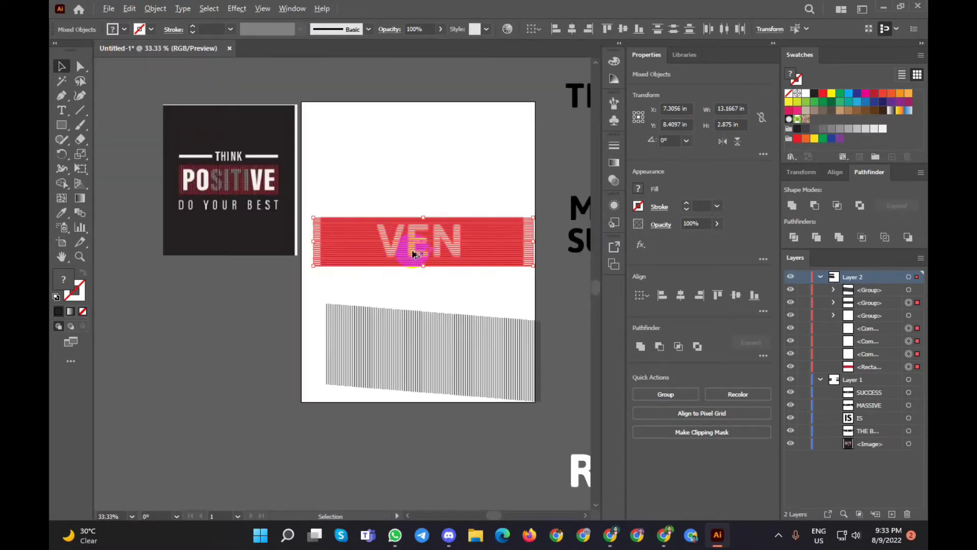
{"action": "scroll", "coordinate": [481, 274], "scroll_direction": "up", "scroll_amount": 1}
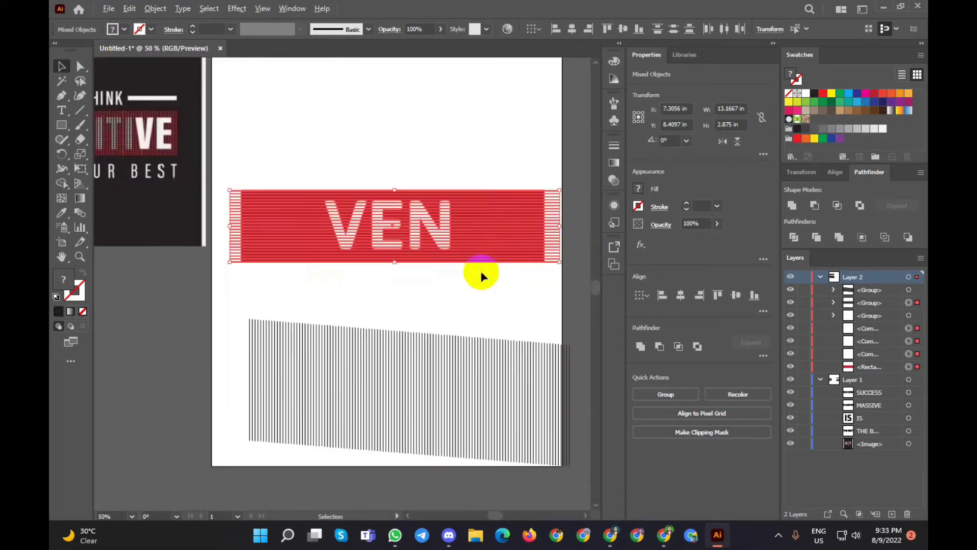
{"action": "left_click", "coordinate": [815, 205], "text": "alt"}
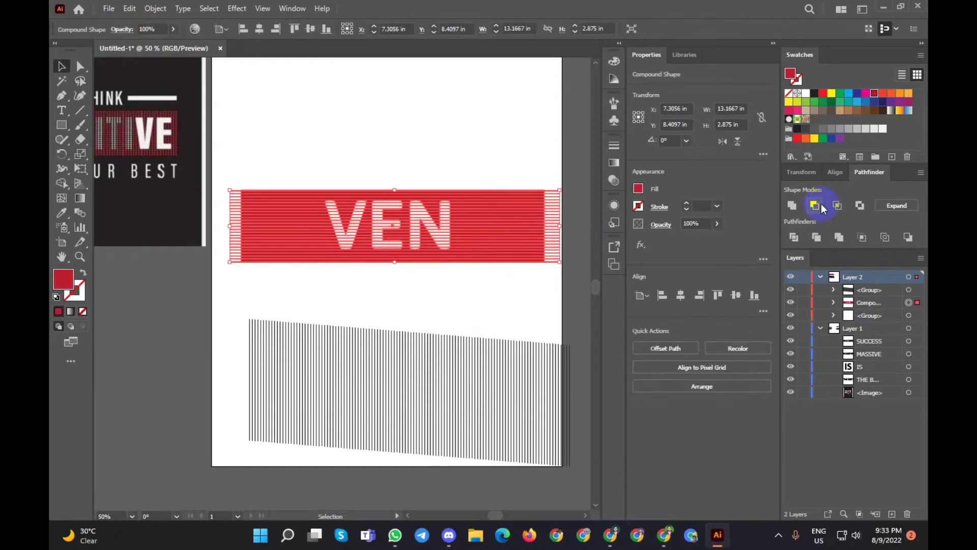
{"action": "left_click", "coordinate": [413, 294]}
Drag the vertical line pattern over the cut-out red bar to preview it
{"action": "scroll", "coordinate": [326, 278], "scroll_direction": "up", "scroll_amount": 3}
{"action": "scroll", "coordinate": [310, 279], "scroll_direction": "down", "scroll_amount": 3}
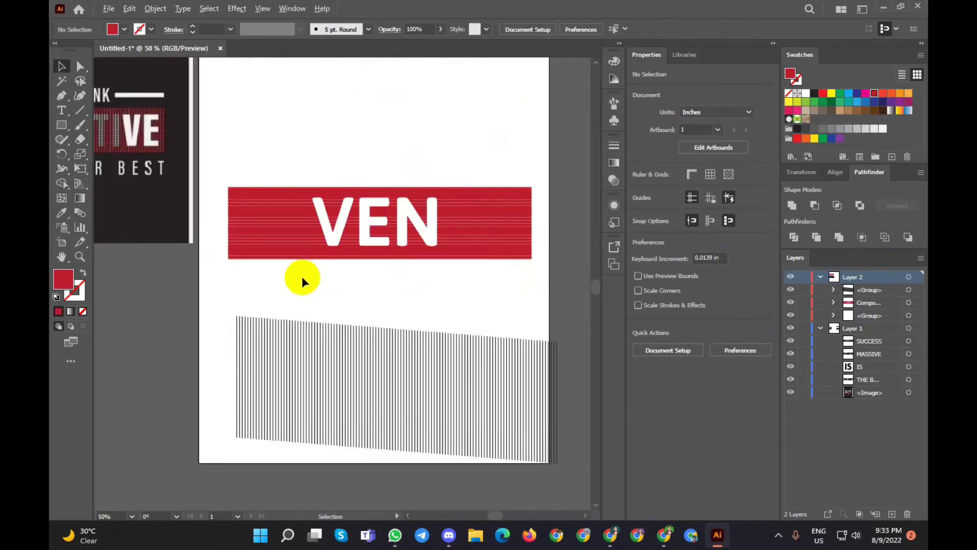
{"action": "scroll", "coordinate": [277, 277], "scroll_direction": "up", "scroll_amount": 1}
{"action": "scroll", "coordinate": [288, 147], "scroll_direction": "up", "scroll_amount": 2}
{"action": "scroll", "coordinate": [280, 173], "scroll_direction": "up", "scroll_amount": 1}
{"action": "scroll", "coordinate": [275, 192], "scroll_direction": "down", "scroll_amount": 2}
{"action": "scroll", "coordinate": [272, 192], "scroll_direction": "down", "scroll_amount": 1}
{"action": "scroll", "coordinate": [299, 276], "scroll_direction": "down", "scroll_amount": 1}
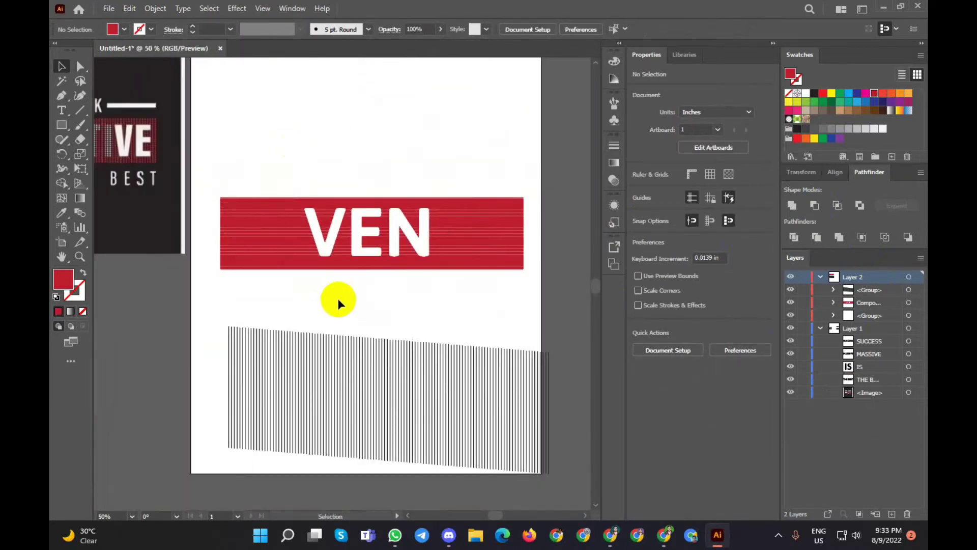
{"action": "left_click_drag", "start_coordinate": [340, 387], "coordinate": [328, 362]}
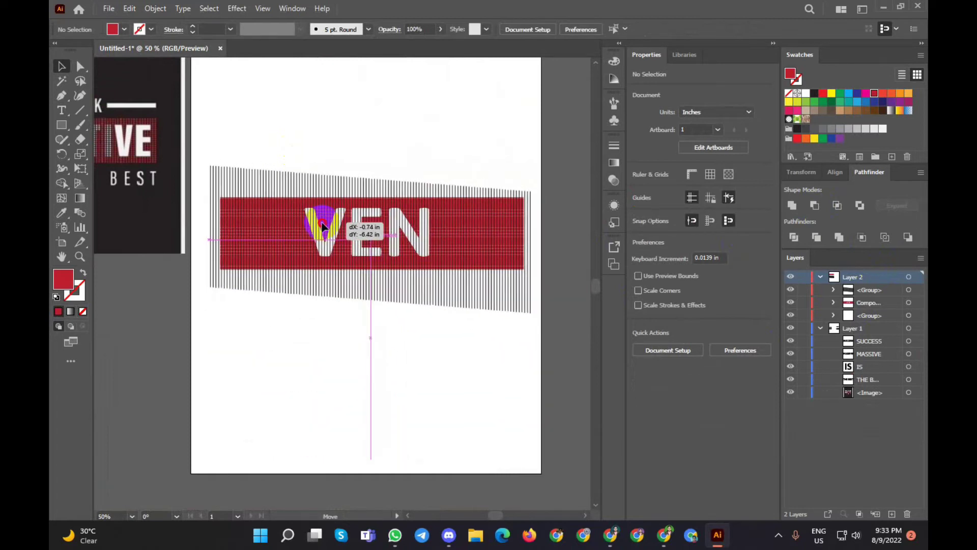
Expand the cut-out VEN bar's appearance into plain shapes via Object > Expand Appearance
{"action": "left_click", "coordinate": [290, 253]}
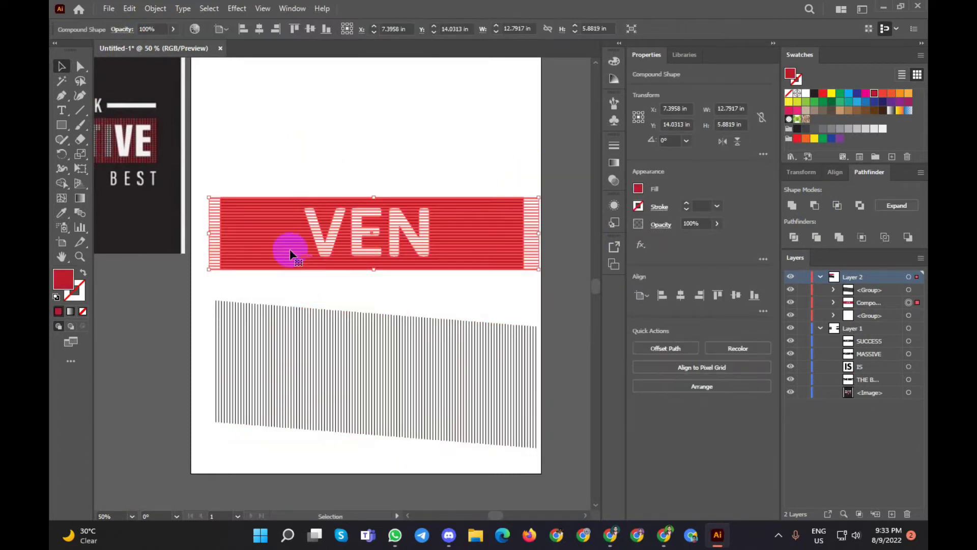
{"action": "left_click", "coordinate": [156, 9]}
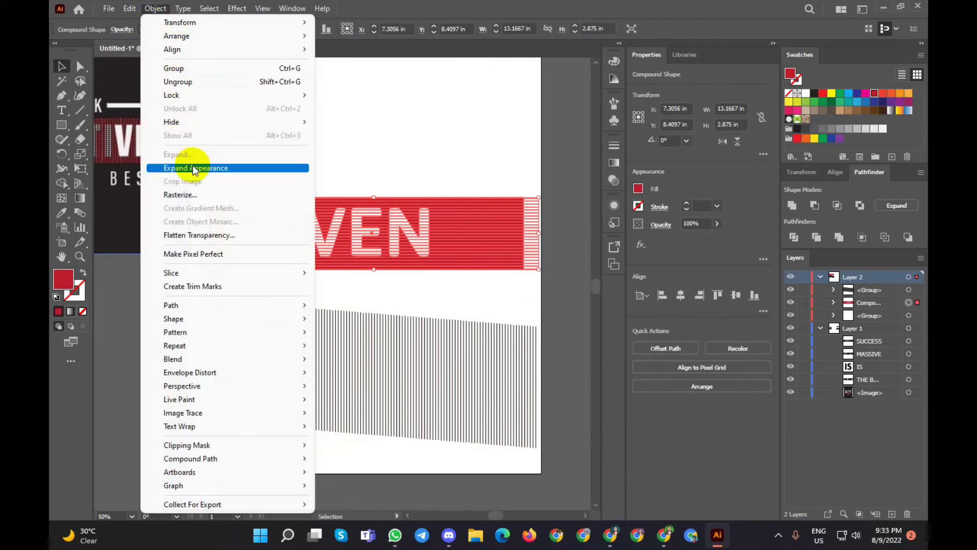
{"action": "left_click", "coordinate": [192, 166]}
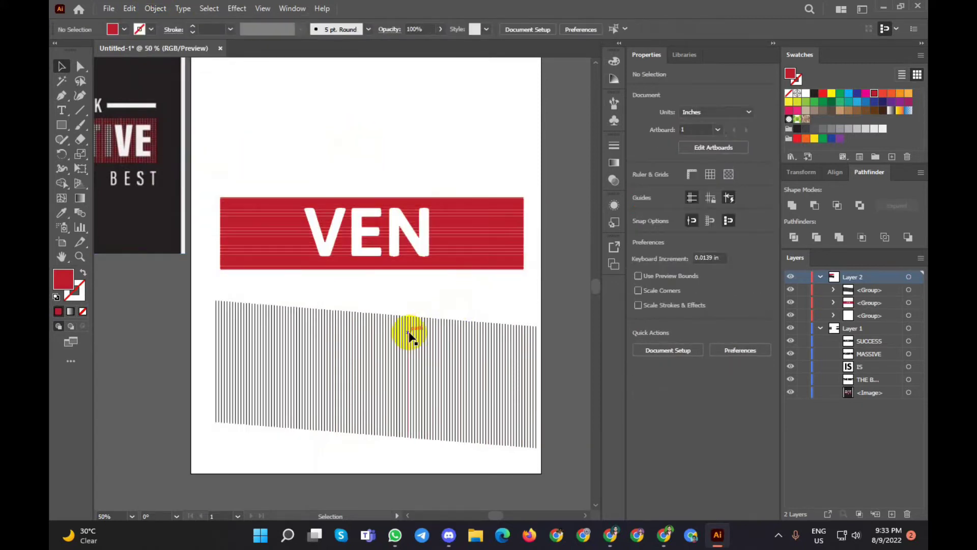
Move the vertical line pattern over the red bar and subtract it with Minus Front
{"action": "right_click", "coordinate": [400, 245]}
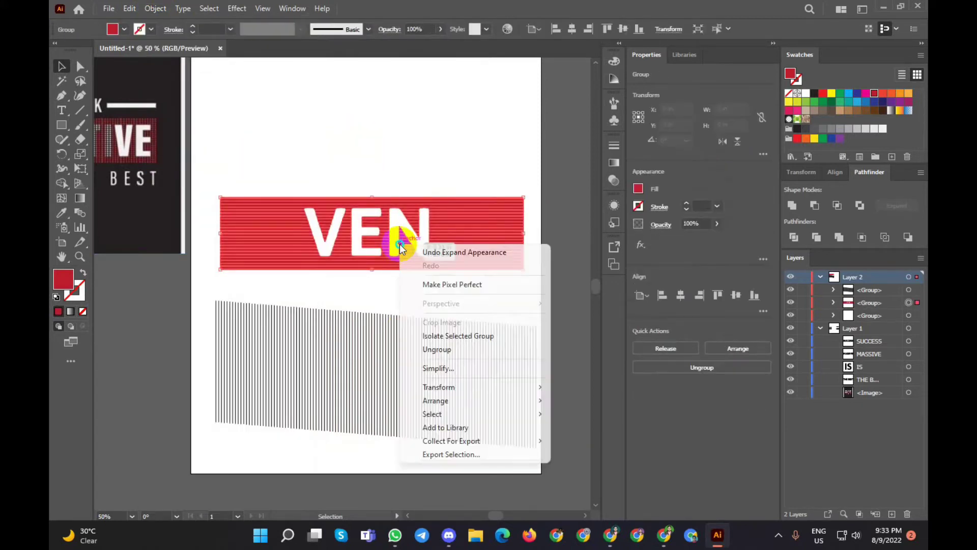
{"action": "left_click", "coordinate": [369, 293]}
{"action": "left_click_drag", "start_coordinate": [416, 356], "coordinate": [412, 220]}
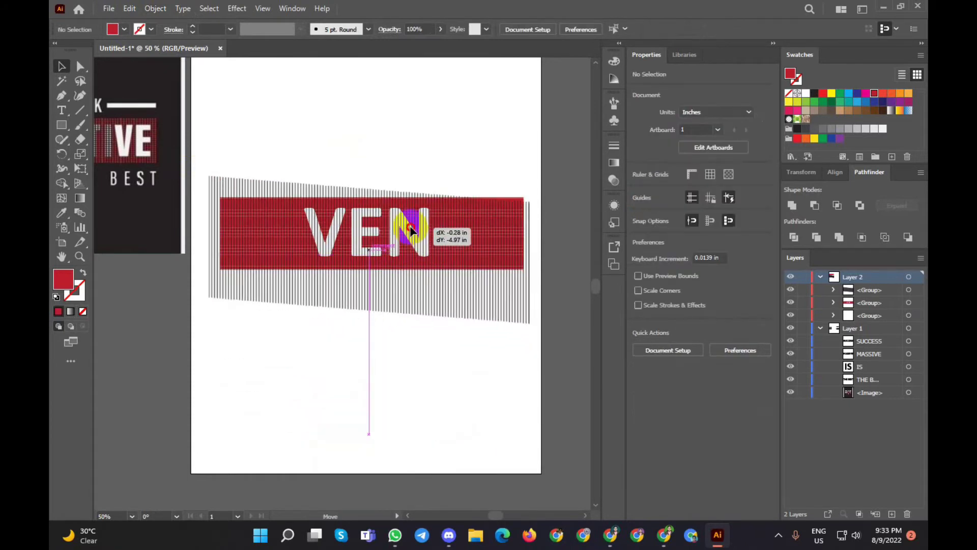
{"action": "scroll", "coordinate": [331, 244], "scroll_direction": "up", "scroll_amount": 3}
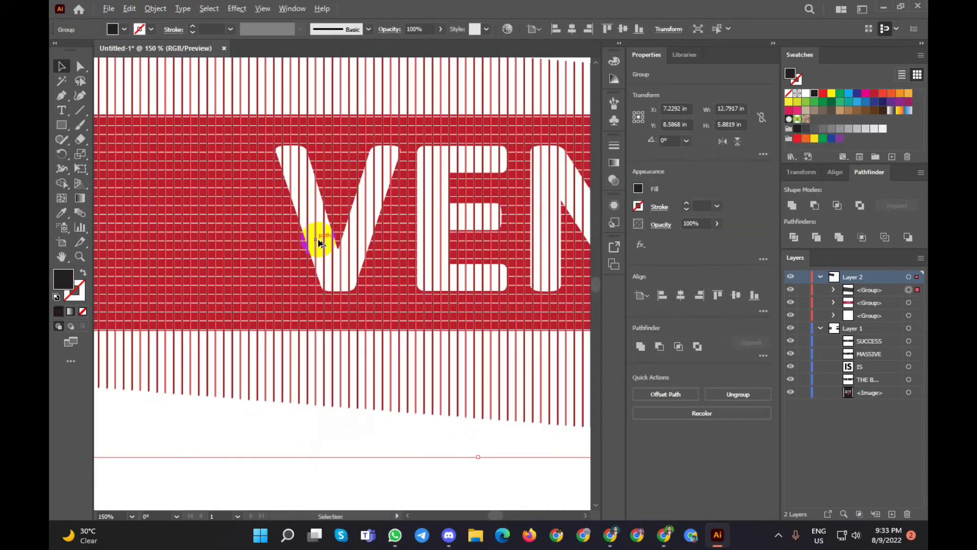
{"action": "scroll", "coordinate": [318, 243], "scroll_direction": "down", "scroll_amount": 1}
{"action": "scroll", "coordinate": [317, 240], "scroll_direction": "down", "scroll_amount": 1}
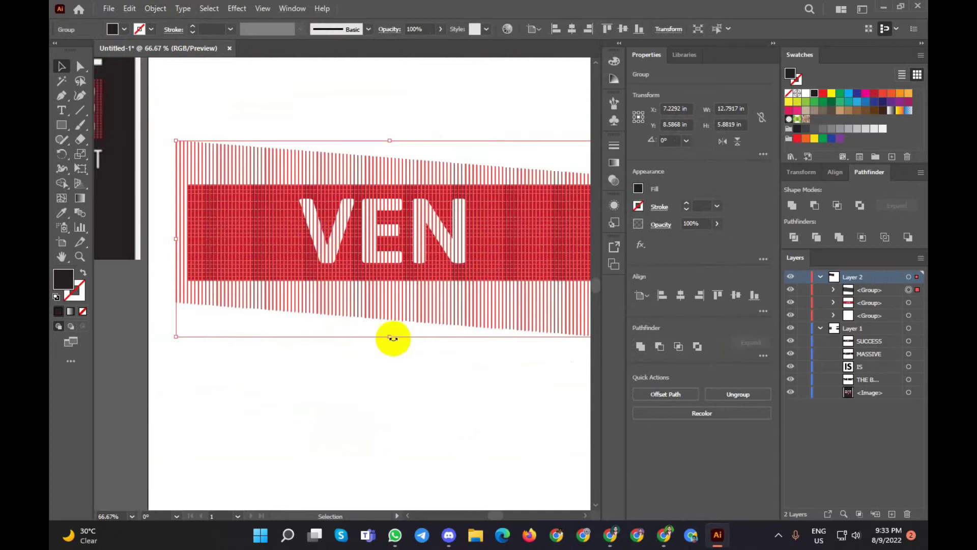
{"action": "scroll", "coordinate": [393, 337], "scroll_direction": "down", "scroll_amount": 1}
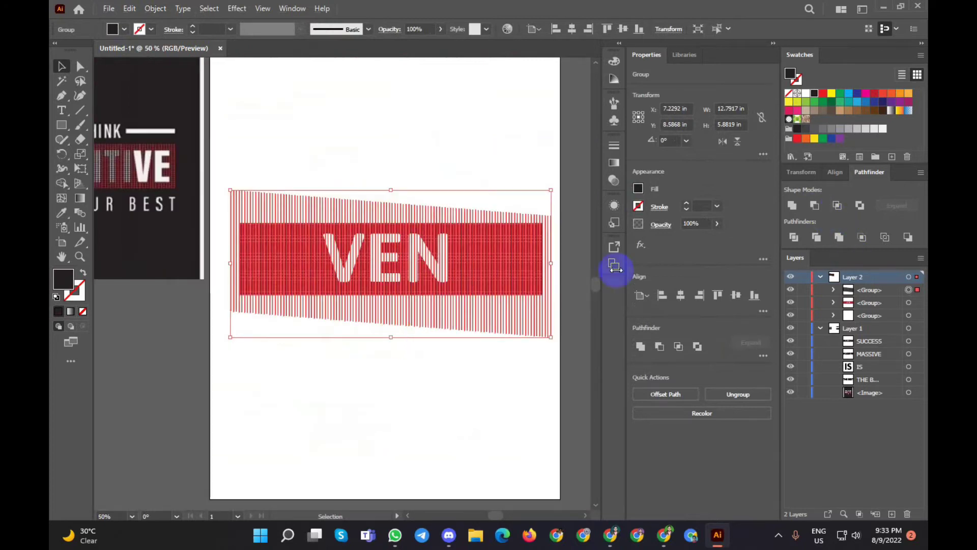
{"action": "left_click", "coordinate": [551, 239], "text": "shift"}
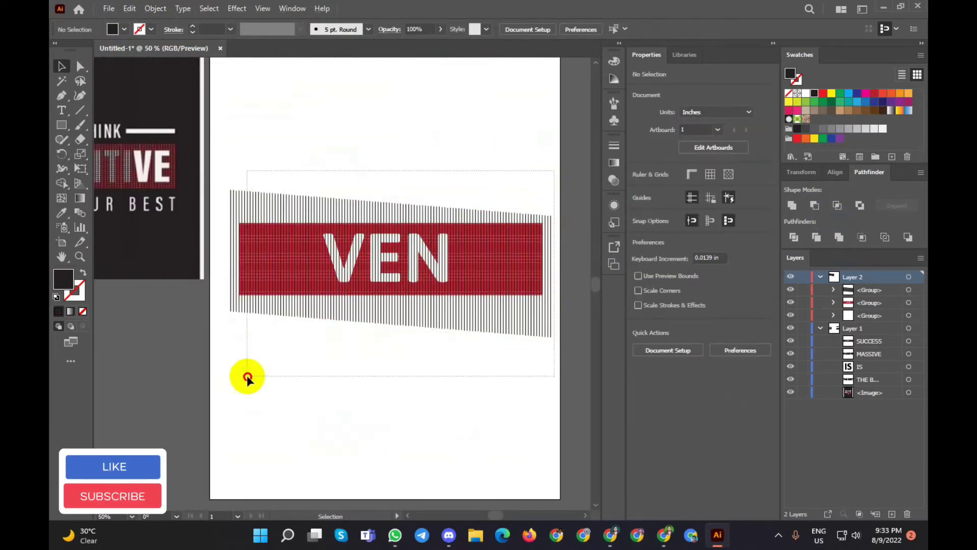
{"action": "left_click", "coordinate": [815, 206], "text": "alt"}
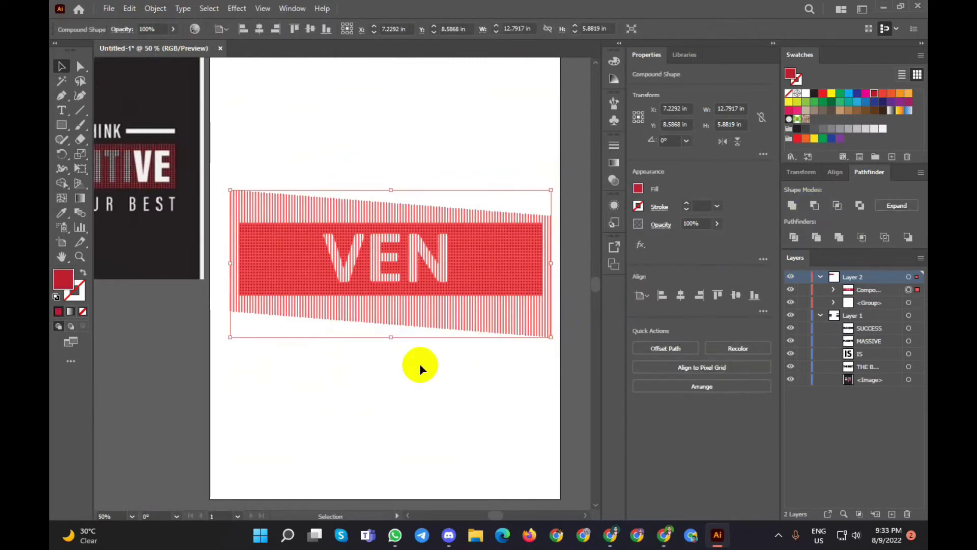
Deselect and inspect the grid cut through the red VEN banner
{"action": "left_click", "coordinate": [365, 360]}
{"action": "scroll", "coordinate": [331, 339], "scroll_direction": "down", "scroll_amount": 1}
{"action": "scroll", "coordinate": [350, 320], "scroll_direction": "up", "scroll_amount": 1}
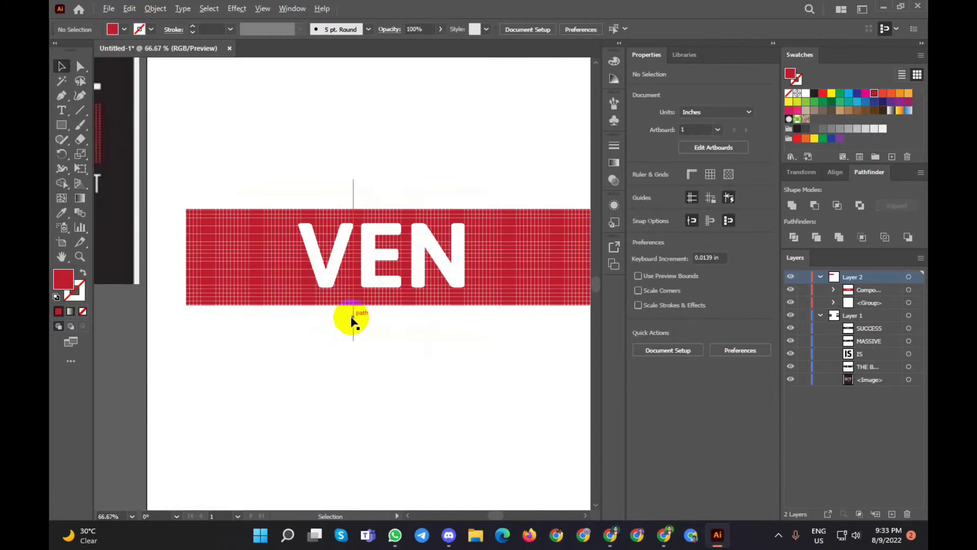
{"action": "scroll", "coordinate": [251, 280], "scroll_direction": "up", "scroll_amount": 1}
{"action": "scroll", "coordinate": [252, 280], "scroll_direction": "up", "scroll_amount": 1}
{"action": "scroll", "coordinate": [252, 280], "scroll_direction": "down", "scroll_amount": 2}
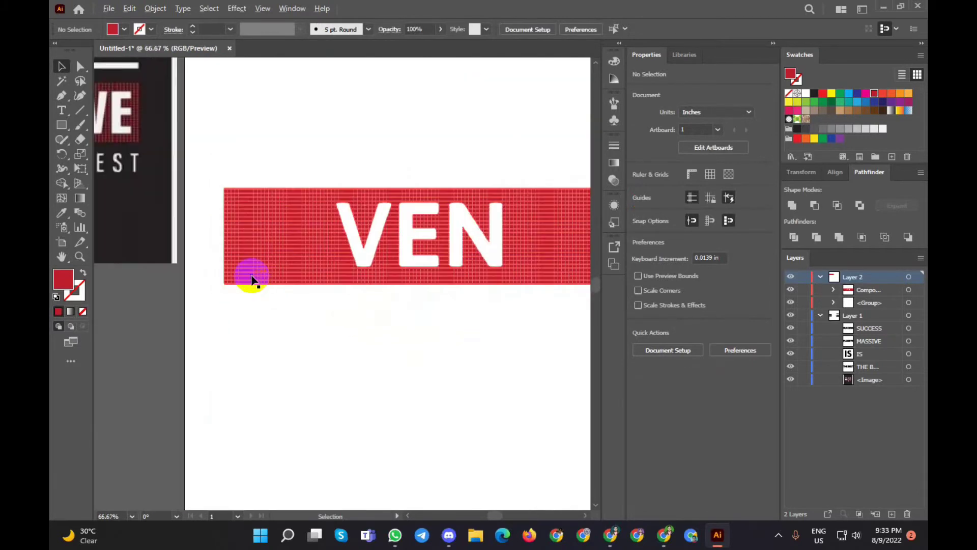
{"action": "scroll", "coordinate": [305, 159], "scroll_direction": "up", "scroll_amount": 2}
{"action": "left_click_drag", "start_coordinate": [290, 310], "coordinate": [259, 308]}
{"action": "scroll", "coordinate": [258, 308], "scroll_direction": "down", "scroll_amount": 2}
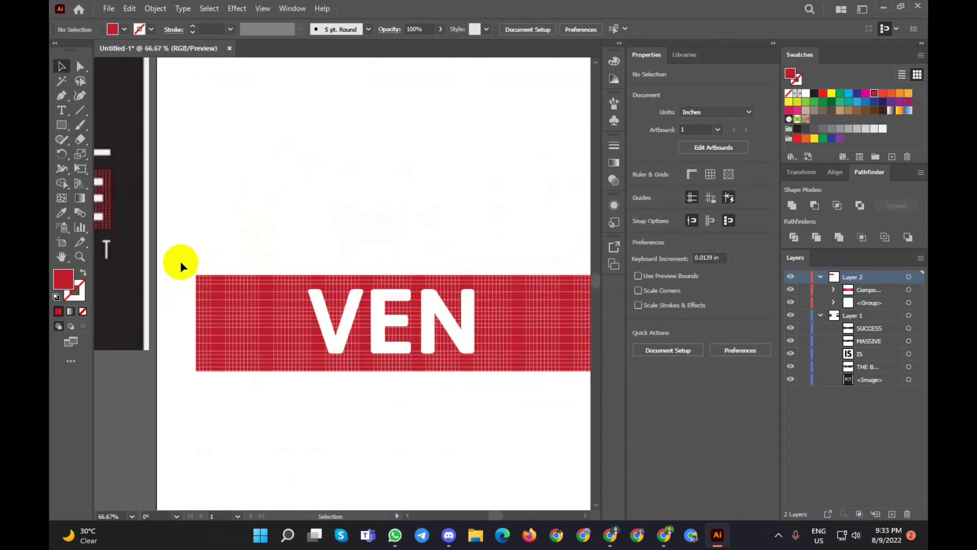
{"action": "scroll", "coordinate": [179, 259], "scroll_direction": "down", "scroll_amount": 2}
Marquee-select the whole VEN banner and expand it into flat shapes
{"action": "left_click_drag", "start_coordinate": [194, 222], "coordinate": [403, 334]}
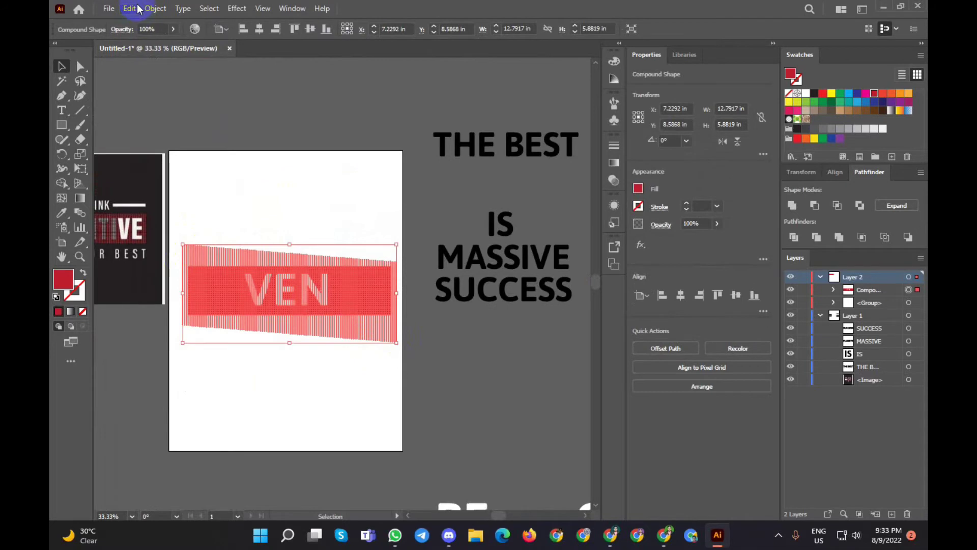
{"action": "left_click", "coordinate": [155, 9]}
{"action": "left_click", "coordinate": [193, 164]}
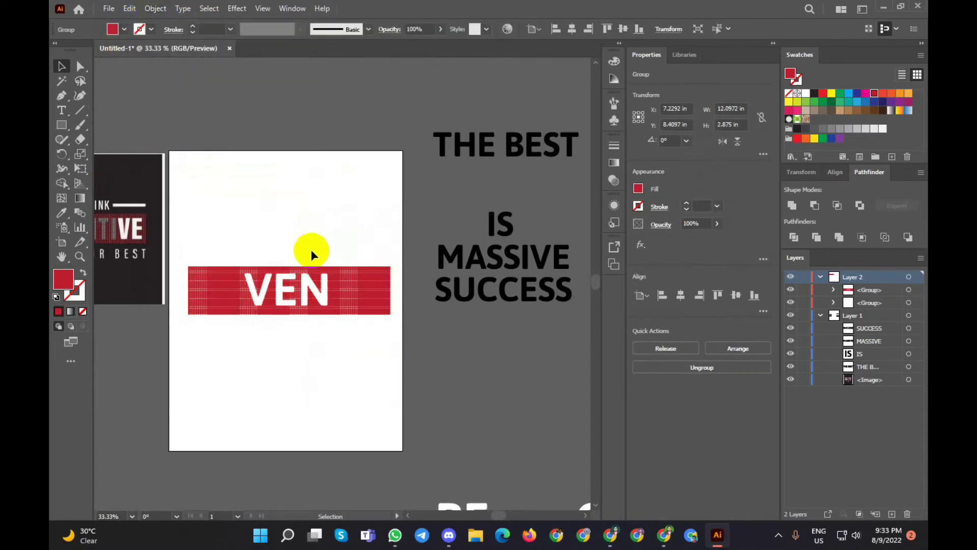
{"action": "left_click", "coordinate": [279, 484]}
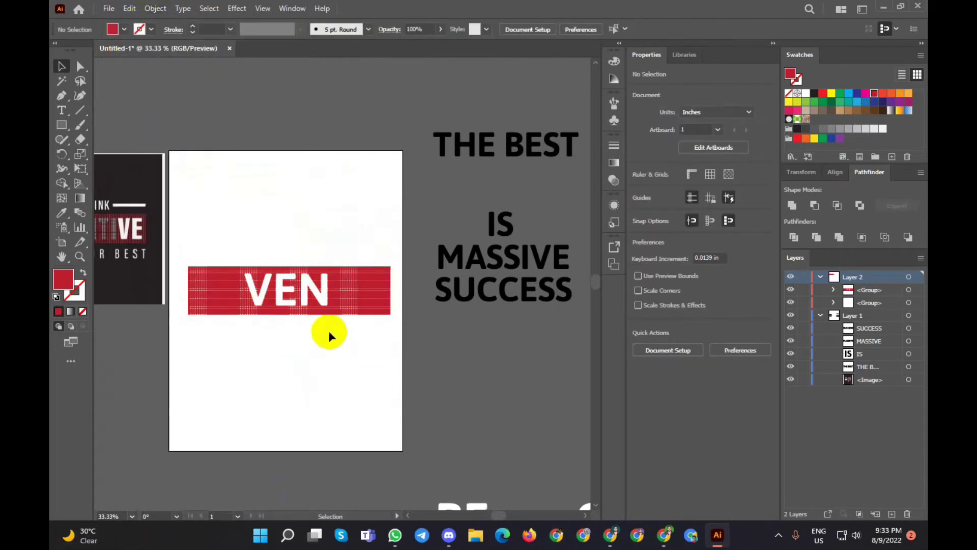
Try moving the VEN banner group lower, then undo the extra copy
{"action": "scroll", "coordinate": [227, 291], "scroll_direction": "up", "scroll_amount": 4}
{"action": "scroll", "coordinate": [219, 282], "scroll_direction": "up", "scroll_amount": 2}
{"action": "scroll", "coordinate": [219, 281], "scroll_direction": "down", "scroll_amount": 2}
{"action": "scroll", "coordinate": [218, 324], "scroll_direction": "up", "scroll_amount": 2}
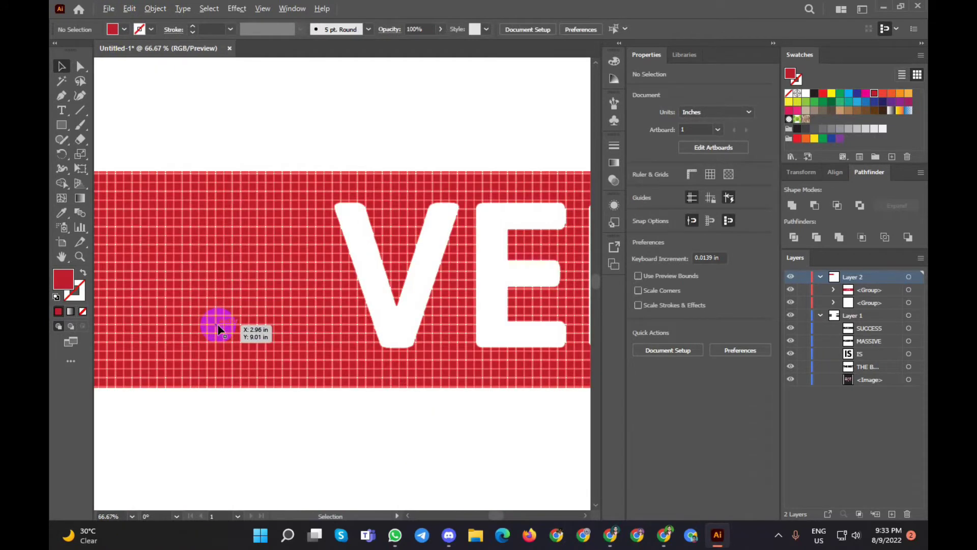
{"action": "scroll", "coordinate": [218, 324], "scroll_direction": "down", "scroll_amount": 1}
{"action": "left_click", "coordinate": [279, 359]}
{"action": "scroll", "coordinate": [273, 374], "scroll_direction": "down", "scroll_amount": 1}
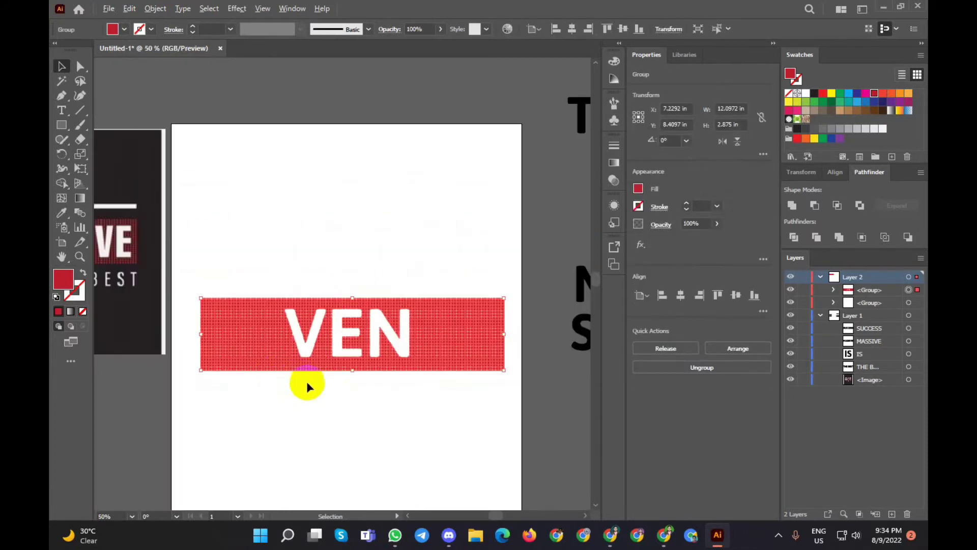
{"action": "scroll", "coordinate": [307, 381], "scroll_direction": "up", "scroll_amount": 1}
{"action": "scroll", "coordinate": [374, 280], "scroll_direction": "down", "scroll_amount": 1}
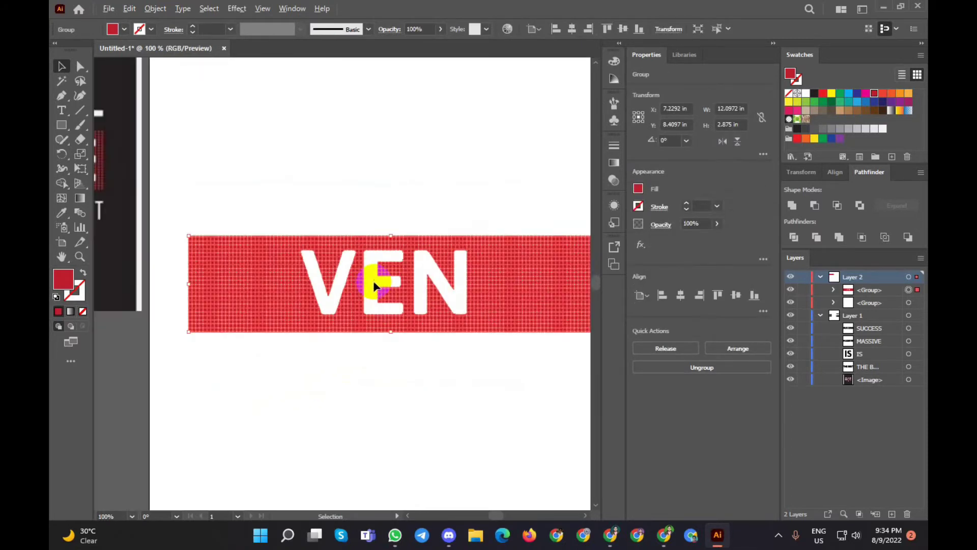
{"action": "scroll", "coordinate": [372, 281], "scroll_direction": "down", "scroll_amount": 1}
{"action": "mouse_move", "coordinate": [272, 311]}
{"action": "left_mouse_down"}
{"action": "mouse_move", "coordinate": [304, 379]}
{"action": "mouse_move", "coordinate": [284, 288]}
{"action": "mouse_move", "coordinate": [283, 168]}
{"action": "left_mouse_up"}
{"action": "key", "text": "ctrl+z"}
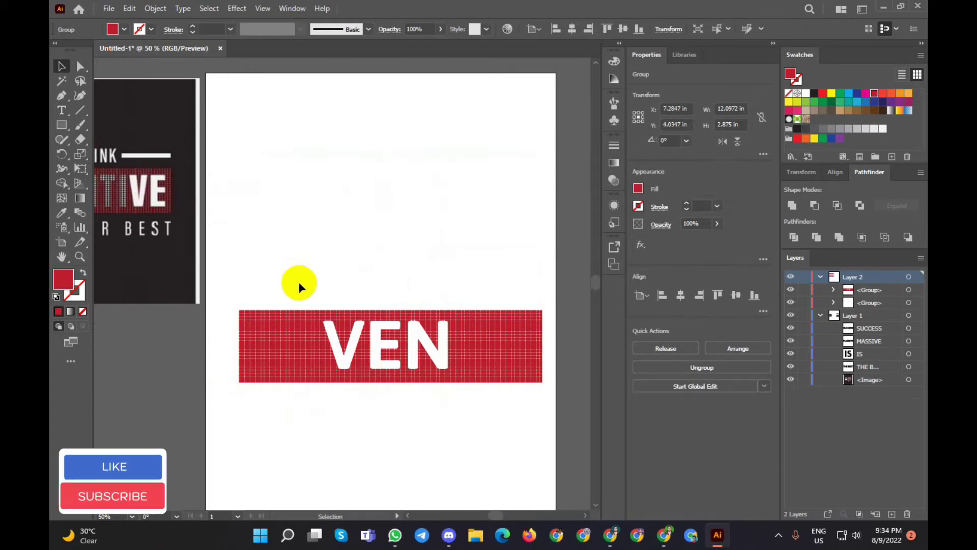
{"action": "left_click", "coordinate": [299, 282]}
Marquee-select the grid-covered VEN banner
{"action": "scroll", "coordinate": [321, 340], "scroll_direction": "up", "scroll_amount": 4}
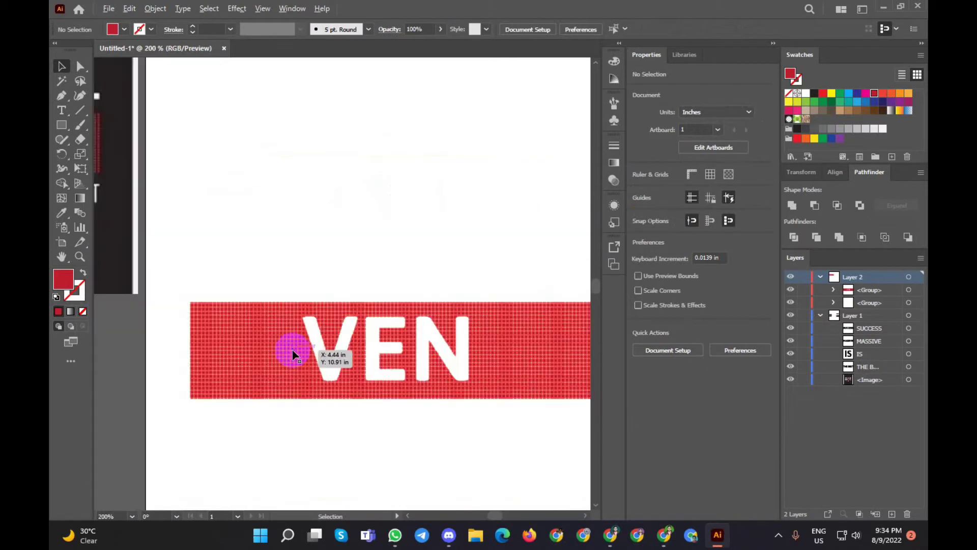
{"action": "left_click_drag", "start_coordinate": [163, 277], "coordinate": [572, 444]}
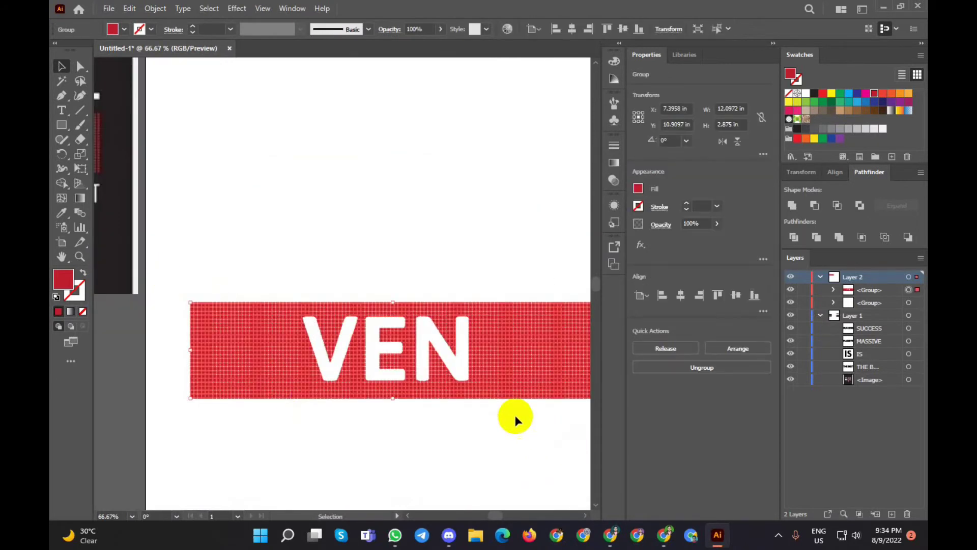
{"action": "scroll", "coordinate": [492, 408], "scroll_direction": "down", "scroll_amount": 2}
{"action": "left_click", "coordinate": [108, 6]}
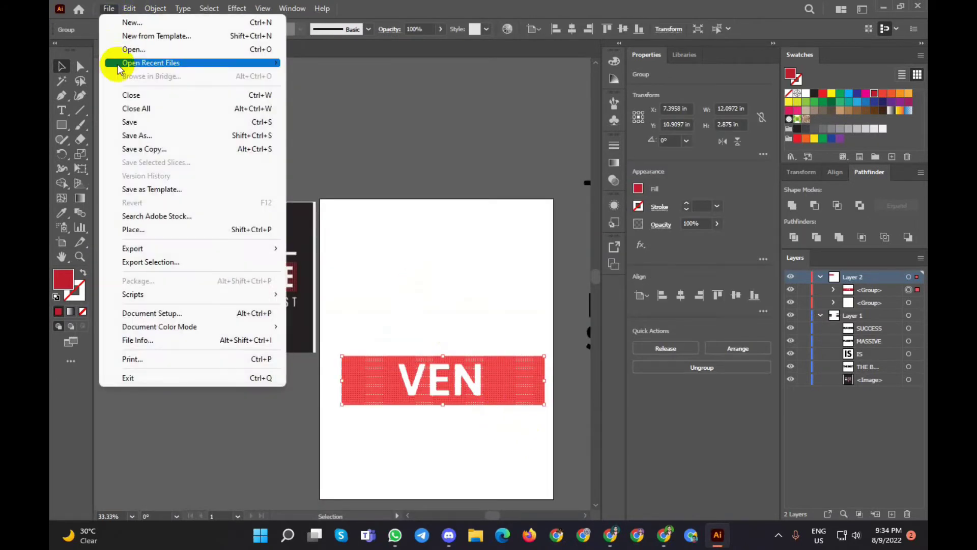
{"action": "left_click", "coordinate": [123, 29]}
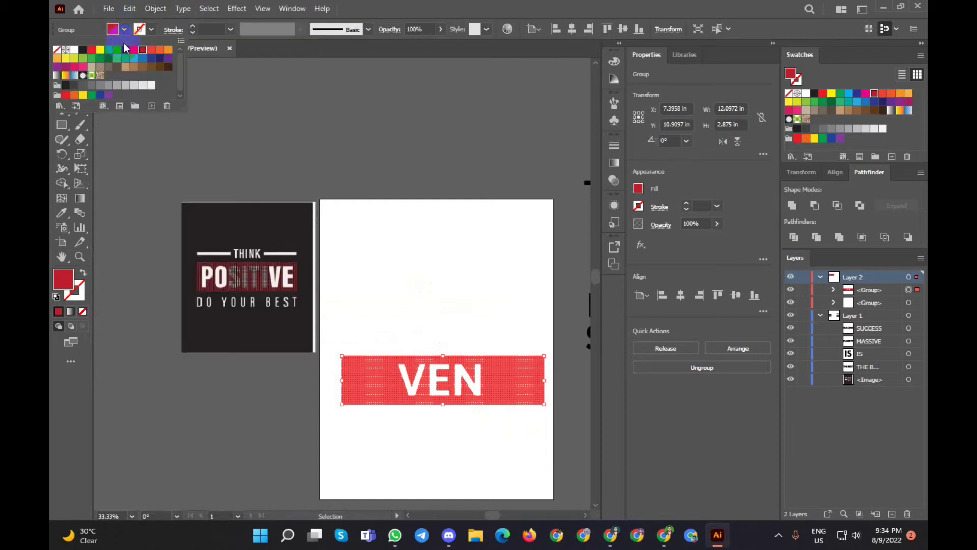
{"action": "left_click", "coordinate": [83, 50]}
{"action": "left_click", "coordinate": [233, 192]}
{"action": "left_click", "coordinate": [379, 247]}
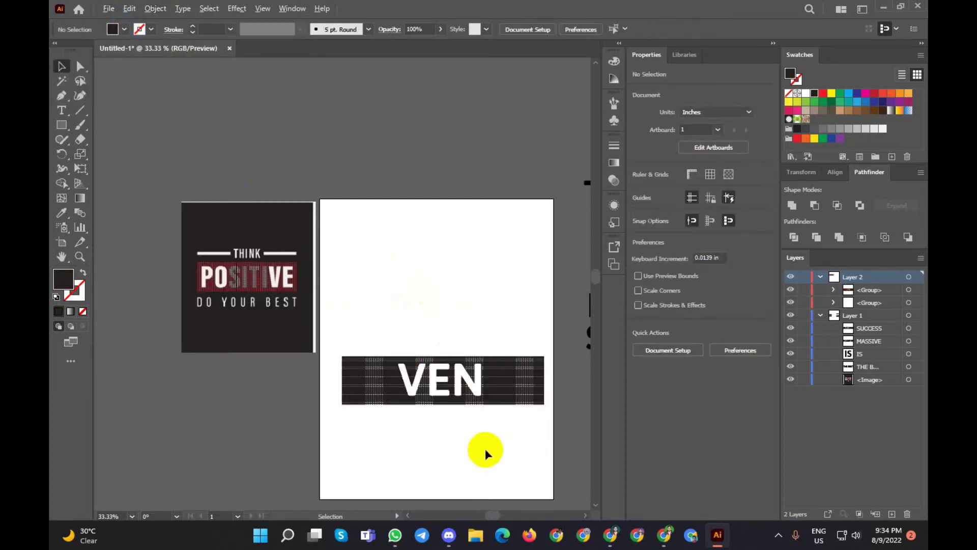
{"action": "scroll", "coordinate": [485, 448], "scroll_direction": "up", "scroll_amount": 6}
{"action": "scroll", "coordinate": [276, 327], "scroll_direction": "down", "scroll_amount": 3}
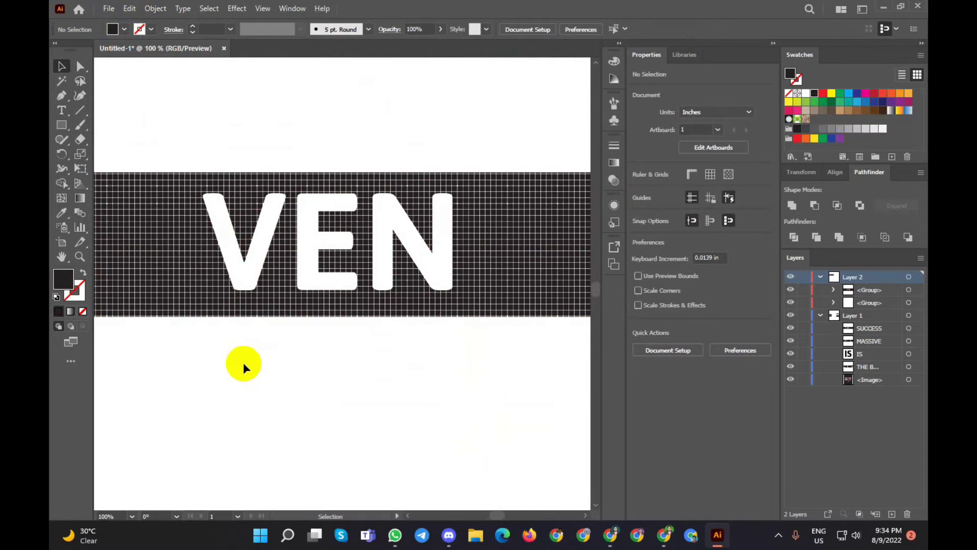
{"action": "scroll", "coordinate": [243, 362], "scroll_direction": "down", "scroll_amount": 3}
{"action": "left_click_drag", "start_coordinate": [186, 327], "coordinate": [209, 322]}
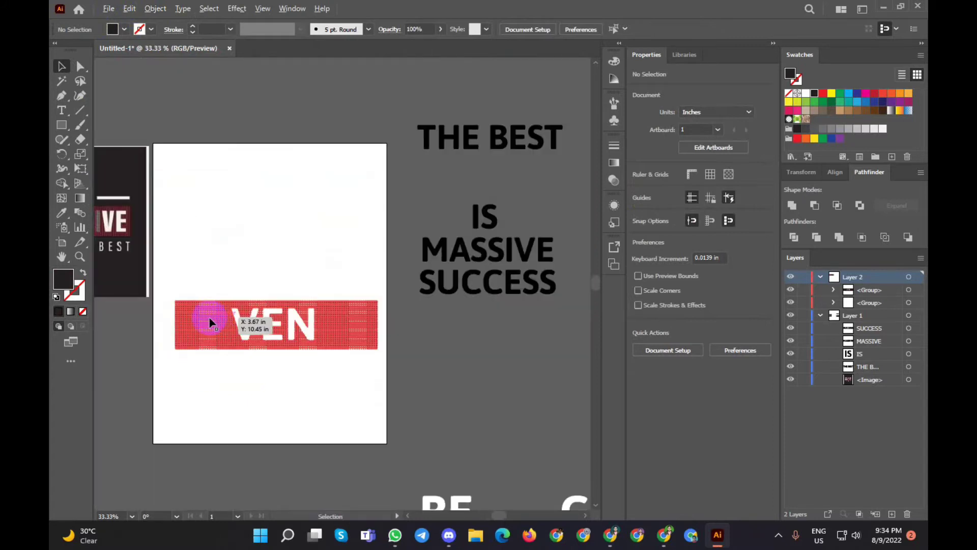
{"action": "scroll", "coordinate": [206, 321], "scroll_direction": "up", "scroll_amount": 3}
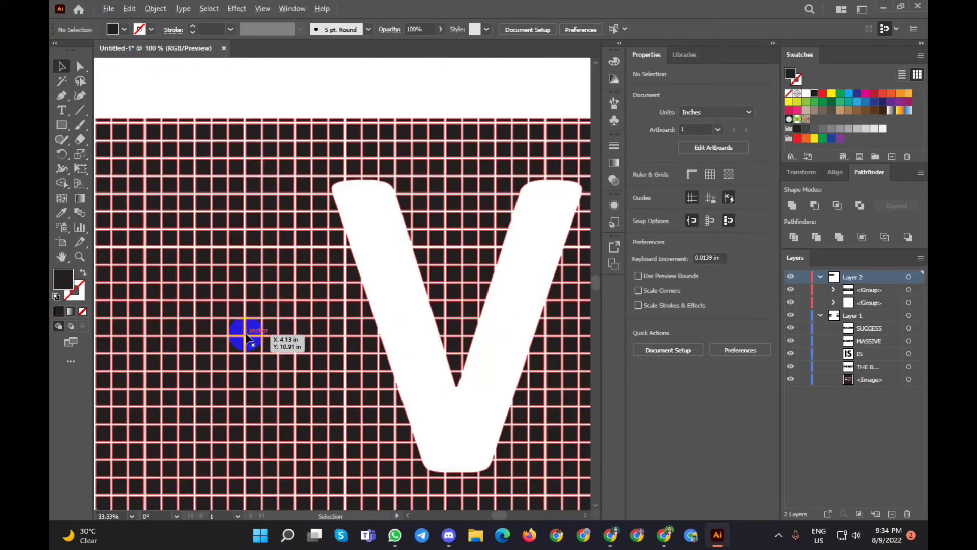
{"action": "scroll", "coordinate": [246, 337], "scroll_direction": "up", "scroll_amount": 1}
{"action": "scroll", "coordinate": [243, 343], "scroll_direction": "down", "scroll_amount": 2}
{"action": "left_click_drag", "start_coordinate": [244, 343], "coordinate": [243, 344]}
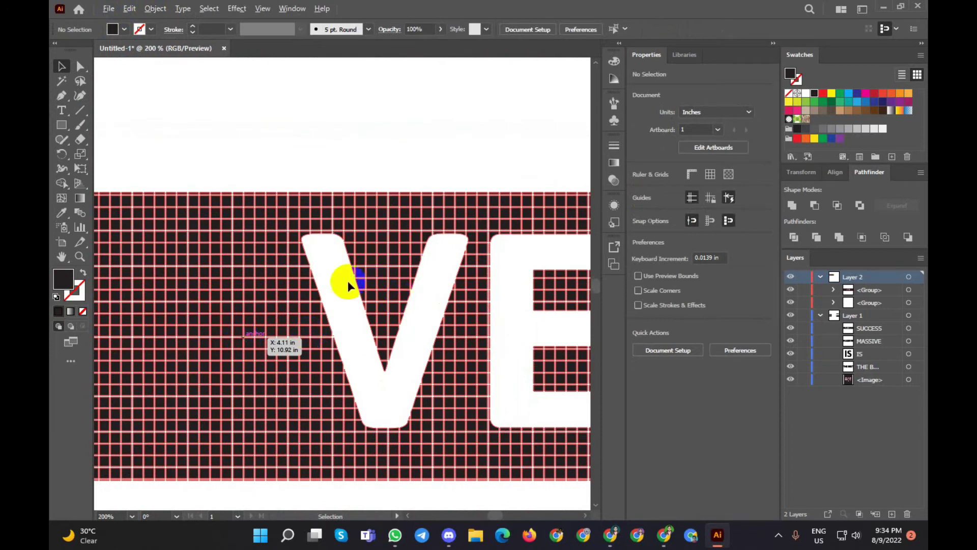
{"action": "scroll", "coordinate": [337, 283], "scroll_direction": "down", "scroll_amount": 2}
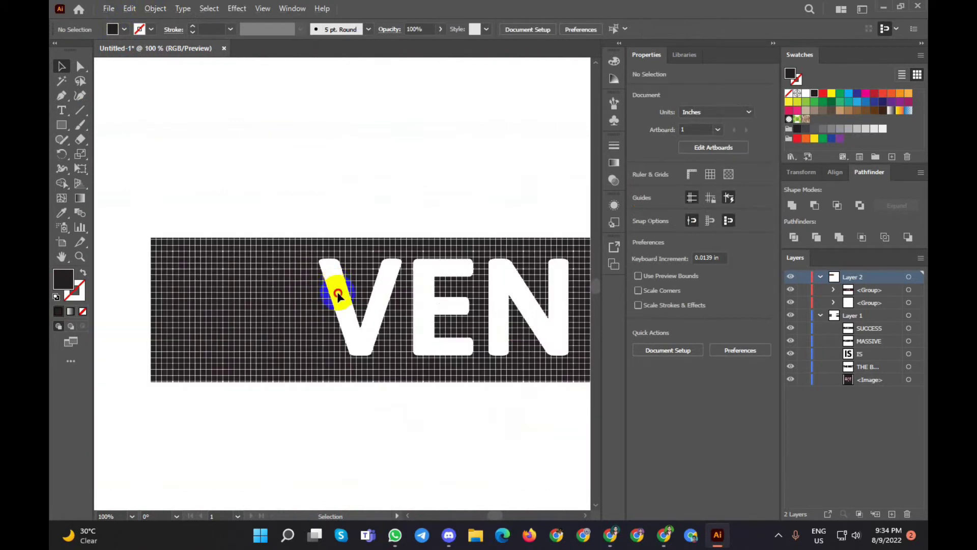
{"action": "left_click", "coordinate": [342, 286]}
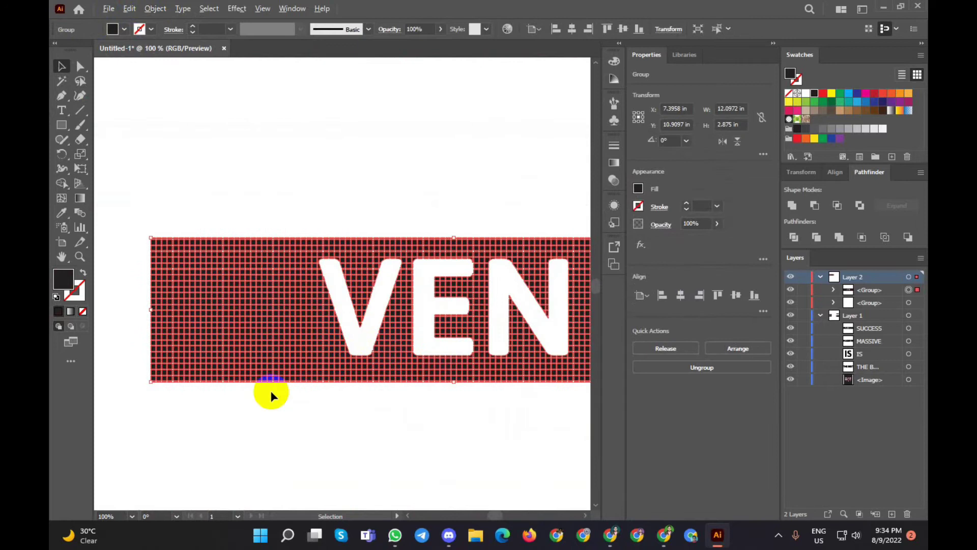
{"action": "scroll", "coordinate": [270, 390], "scroll_direction": "down", "scroll_amount": 1}
{"action": "scroll", "coordinate": [327, 418], "scroll_direction": "down", "scroll_amount": 1}
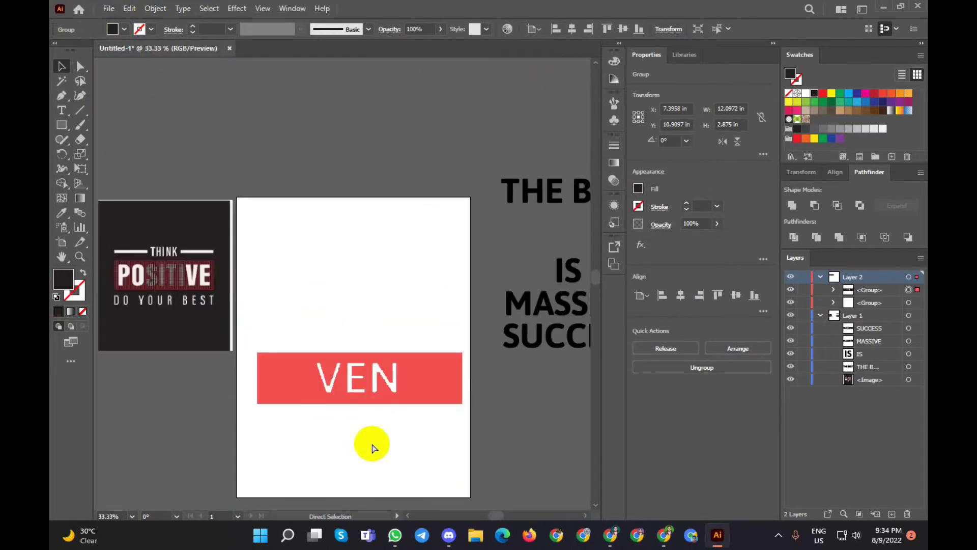
{"action": "key", "text": "v"}
{"action": "scroll", "coordinate": [339, 411], "scroll_direction": "up", "scroll_amount": 4}
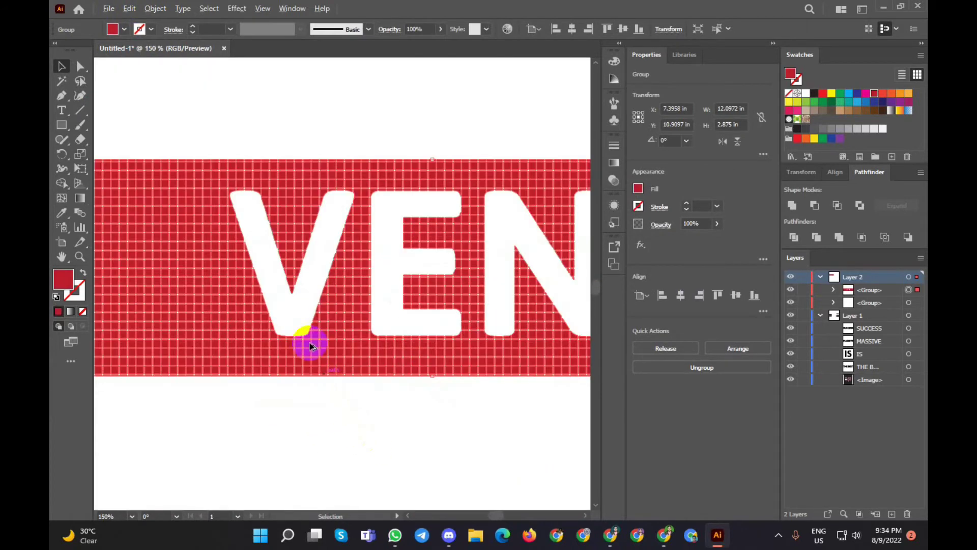
{"action": "scroll", "coordinate": [283, 324], "scroll_direction": "down", "scroll_amount": 1}
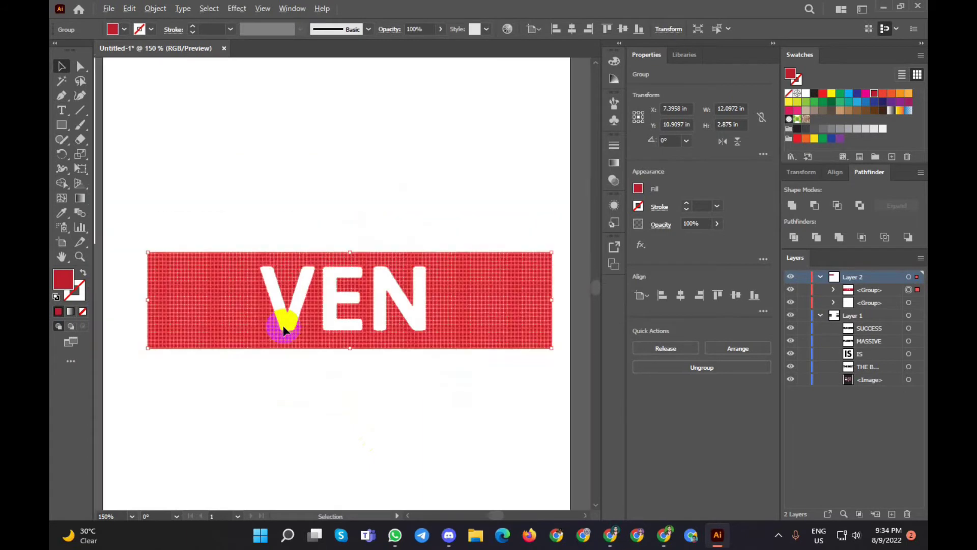
{"action": "scroll", "coordinate": [280, 336], "scroll_direction": "down", "scroll_amount": 2}
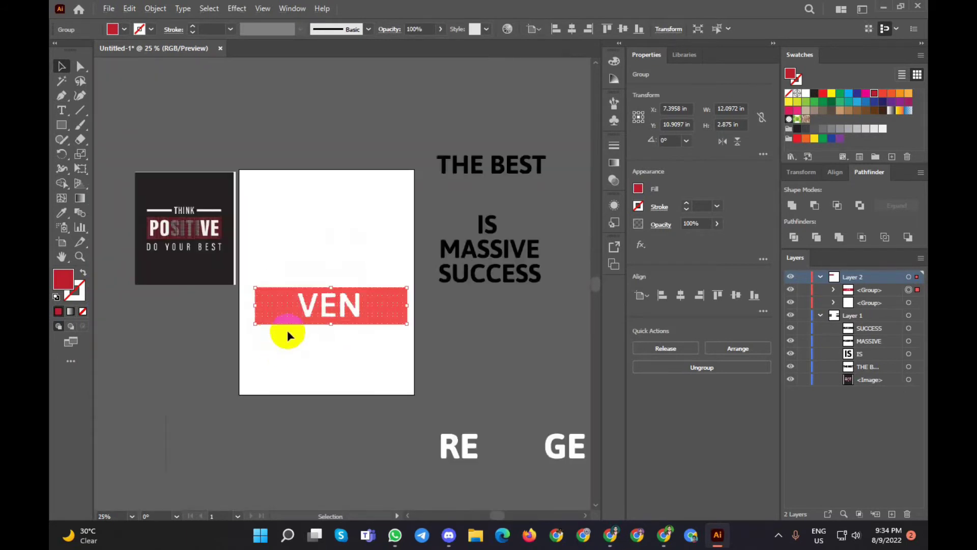
{"action": "left_click_drag", "start_coordinate": [271, 262], "coordinate": [378, 367]}
{"action": "scroll", "coordinate": [334, 332], "scroll_direction": "up", "scroll_amount": 1}
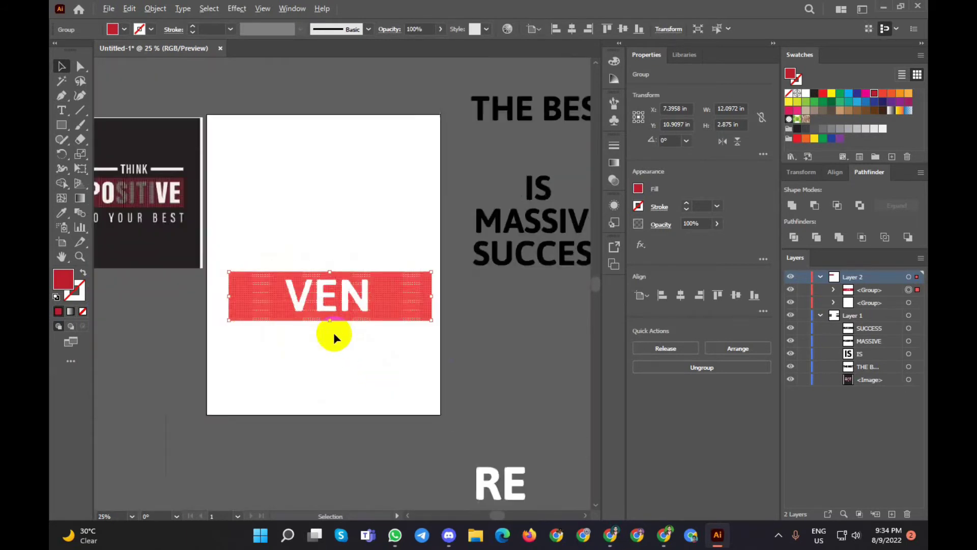
{"action": "scroll", "coordinate": [313, 301], "scroll_direction": "up", "scroll_amount": 3}
{"action": "scroll", "coordinate": [315, 303], "scroll_direction": "down", "scroll_amount": 1}
{"action": "scroll", "coordinate": [318, 310], "scroll_direction": "down", "scroll_amount": 1}
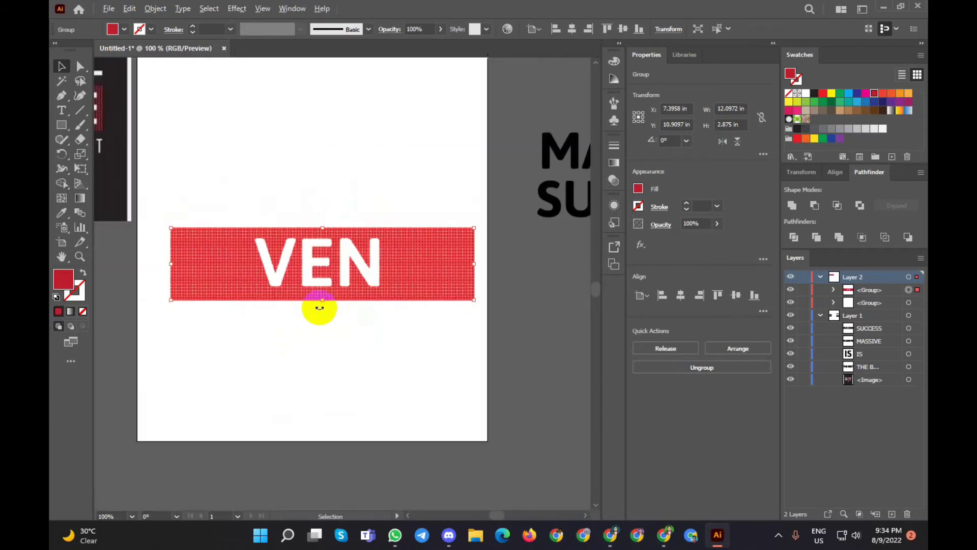
{"action": "scroll", "coordinate": [319, 310], "scroll_direction": "down", "scroll_amount": 2}
{"action": "scroll", "coordinate": [323, 319], "scroll_direction": "up", "scroll_amount": 1}
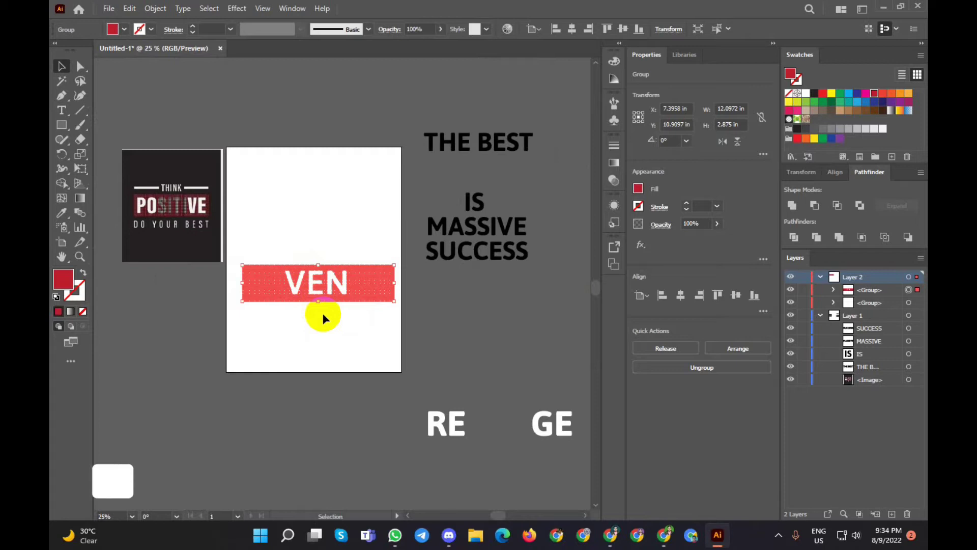
{"action": "scroll", "coordinate": [332, 312], "scroll_direction": "up", "scroll_amount": 2}
Ungroup the banner group and move the VEN banner higher up the page
{"action": "scroll", "coordinate": [329, 311], "scroll_direction": "up", "scroll_amount": 1}
{"action": "right_click", "coordinate": [323, 232]}
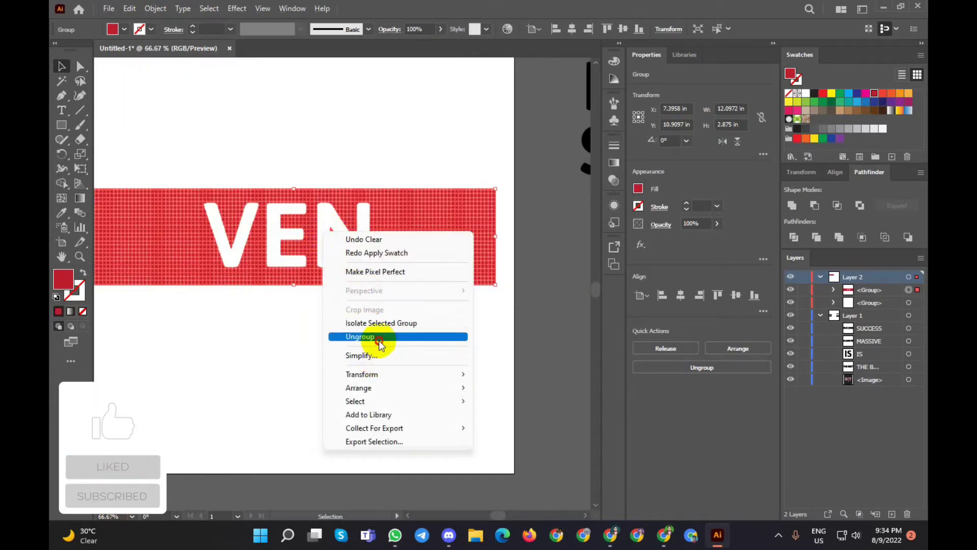
{"action": "left_click", "coordinate": [360, 336]}
{"action": "left_click", "coordinate": [312, 334]}
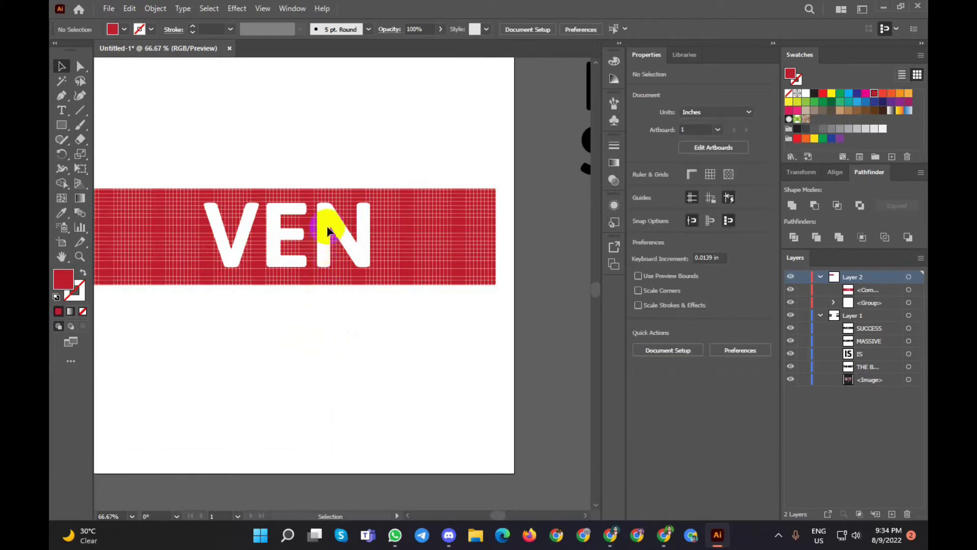
{"action": "left_click_drag", "start_coordinate": [304, 230], "coordinate": [277, 187]}
{"action": "right_click", "coordinate": [258, 185]}
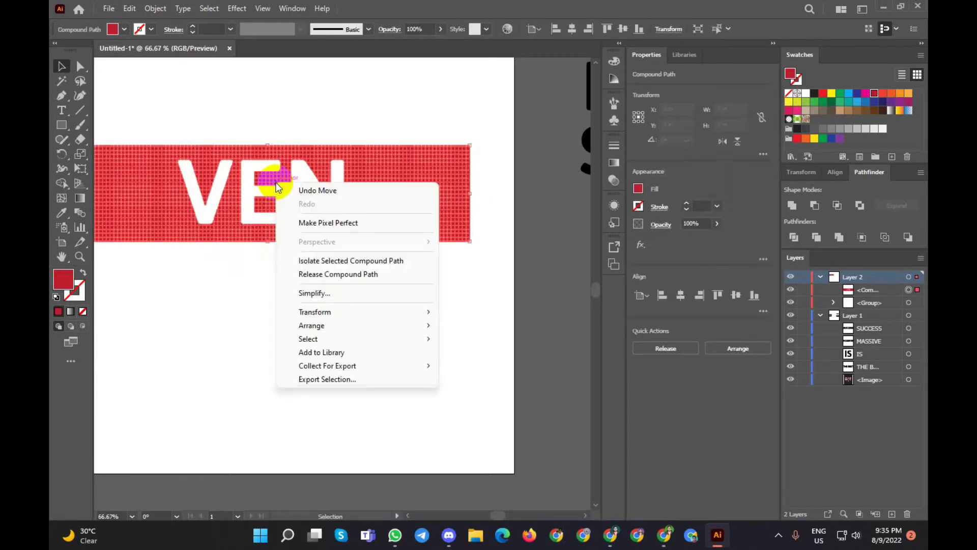
{"action": "left_click", "coordinate": [255, 295]}
{"action": "mouse_move", "coordinate": [385, 161]}
{"action": "left_mouse_down"}
{"action": "mouse_move", "coordinate": [481, 202]}
{"action": "mouse_move", "coordinate": [434, 263]}
{"action": "mouse_move", "coordinate": [378, 147]}
{"action": "mouse_move", "coordinate": [362, 160]}
{"action": "left_mouse_up"}
Release the grid compound path into individual square cells
{"action": "right_click", "coordinate": [363, 160]}
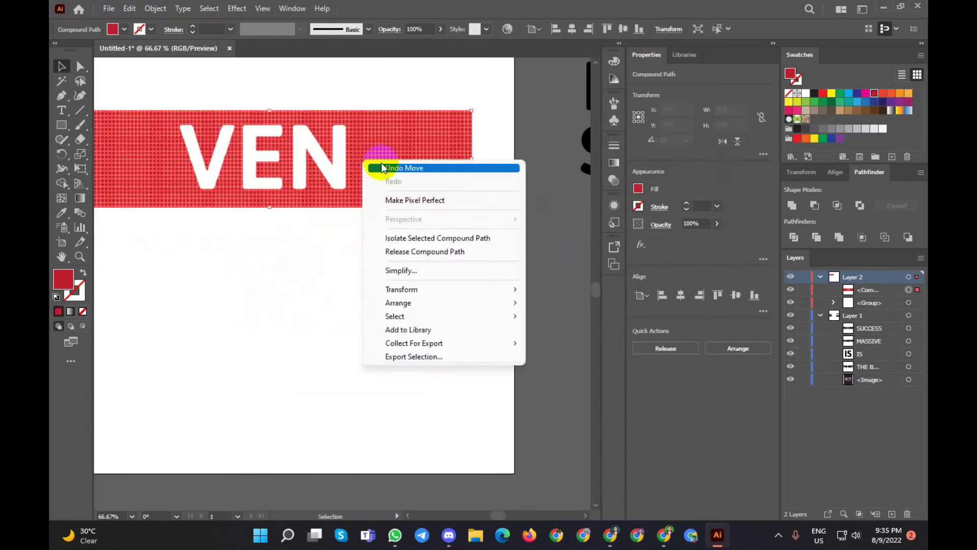
{"action": "left_click", "coordinate": [400, 251]}
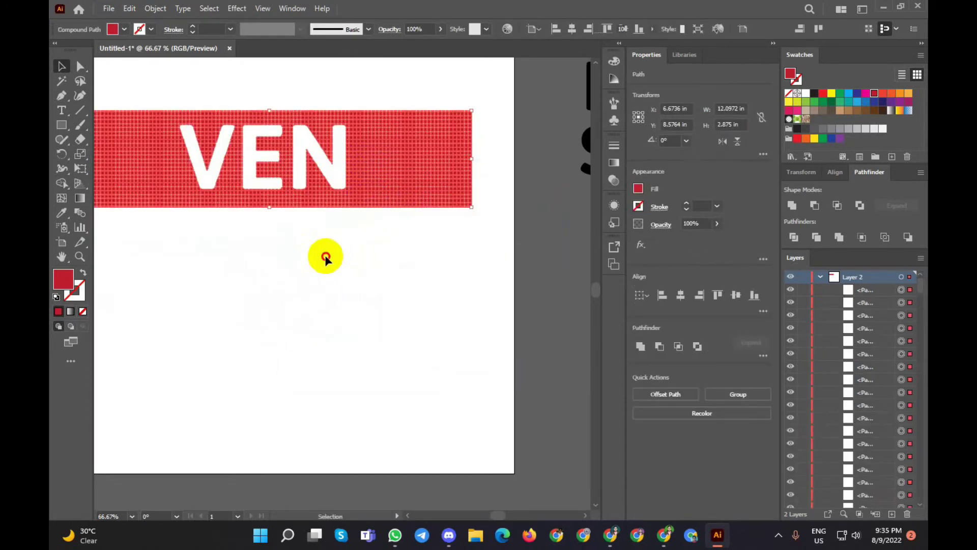
{"action": "left_click", "coordinate": [322, 255]}
{"action": "left_click", "coordinate": [392, 161]}
{"action": "left_click", "coordinate": [337, 162]}
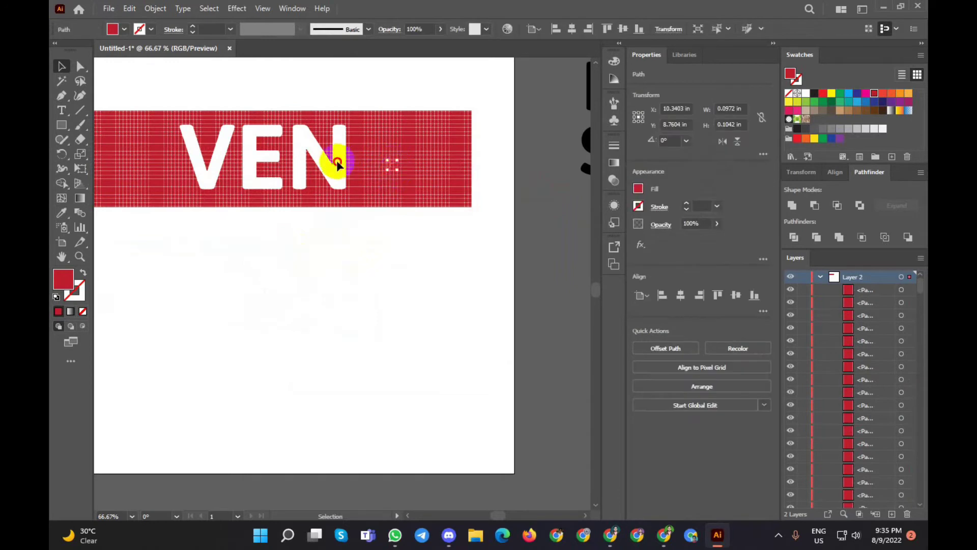
Check the separate grid cells on the N, then marquee-select the whole VEN banner
{"action": "scroll", "coordinate": [337, 160], "scroll_direction": "down", "scroll_amount": 1}
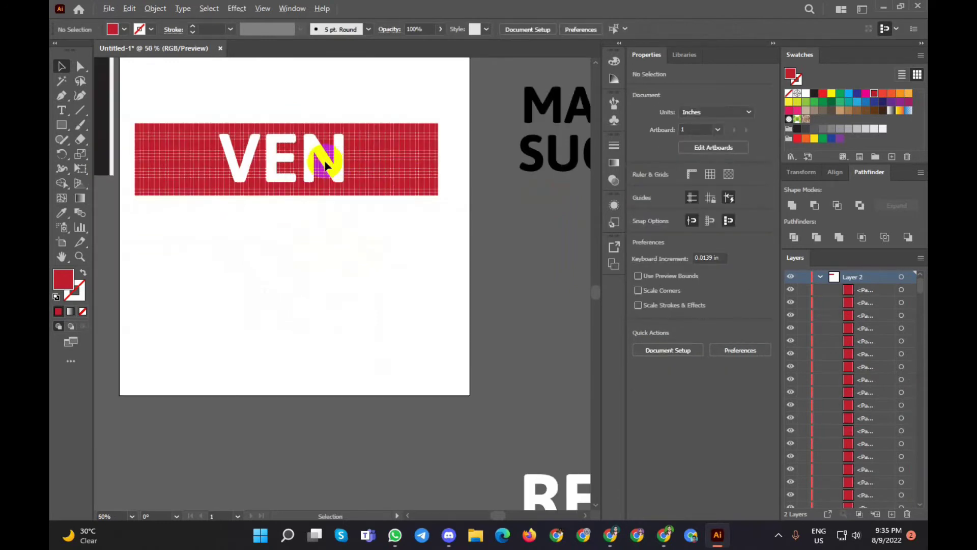
{"action": "right_click", "coordinate": [311, 162]}
{"action": "left_click", "coordinate": [287, 263]}
{"action": "left_click_drag", "start_coordinate": [307, 153], "coordinate": [320, 261]}
{"action": "left_click", "coordinate": [308, 238]}
{"action": "left_click", "coordinate": [314, 153]}
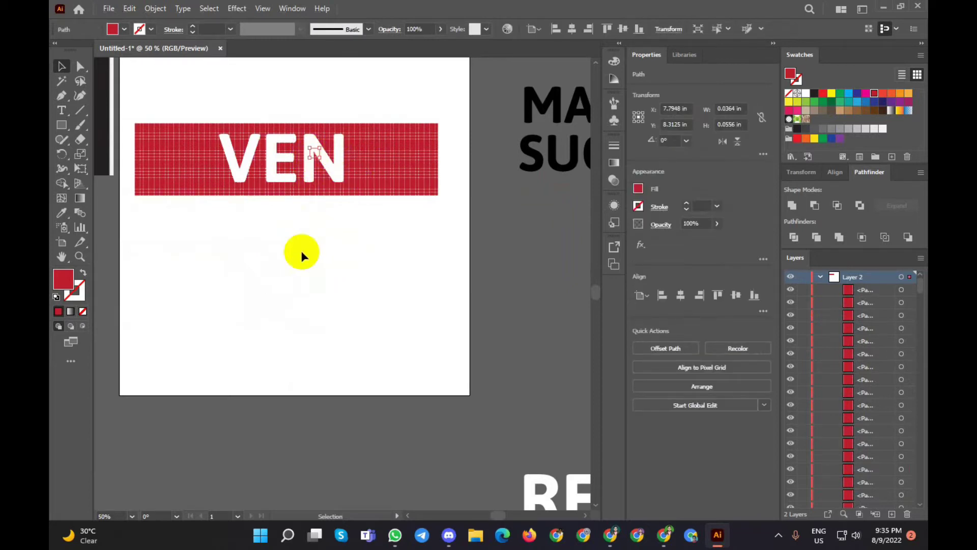
{"action": "left_click", "coordinate": [301, 254]}
{"action": "left_click_drag", "start_coordinate": [459, 123], "coordinate": [124, 209]}
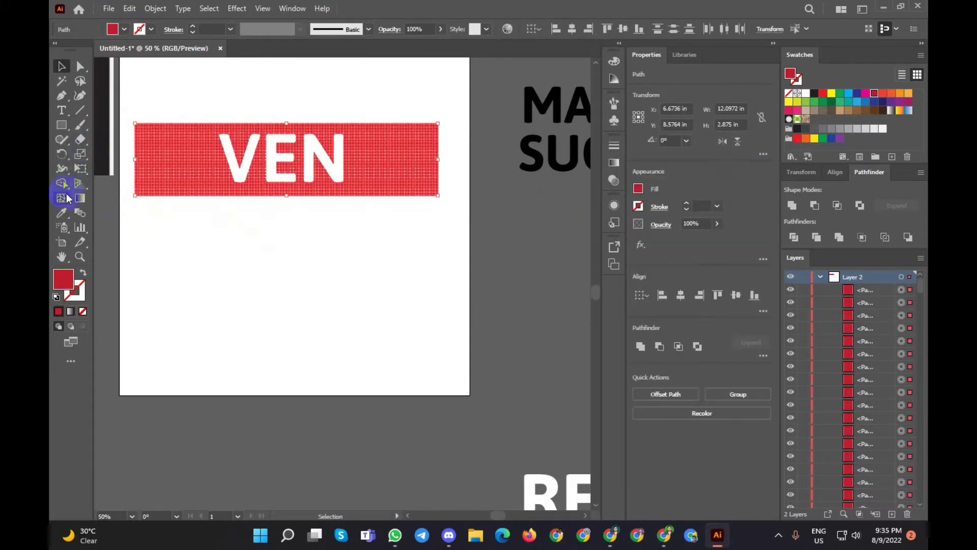
With Shape Builder, Alt-drag along the V's left stroke to delete grid pieces
{"action": "left_click", "coordinate": [61, 183]}
{"action": "scroll", "coordinate": [208, 173], "scroll_direction": "up", "scroll_amount": 1}
{"action": "scroll", "coordinate": [208, 173], "scroll_direction": "up", "scroll_amount": 2}
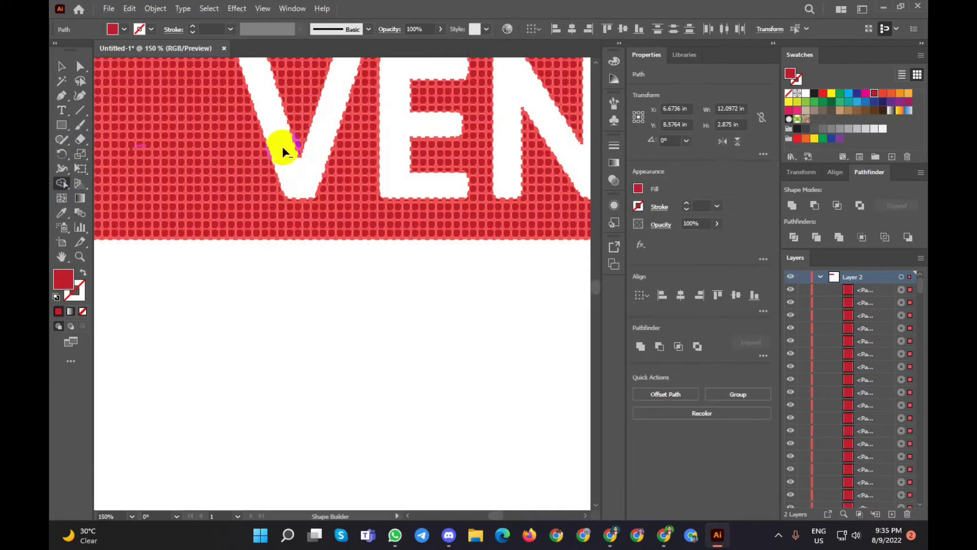
{"action": "left_click_drag", "start_coordinate": [272, 103], "coordinate": [297, 173]}
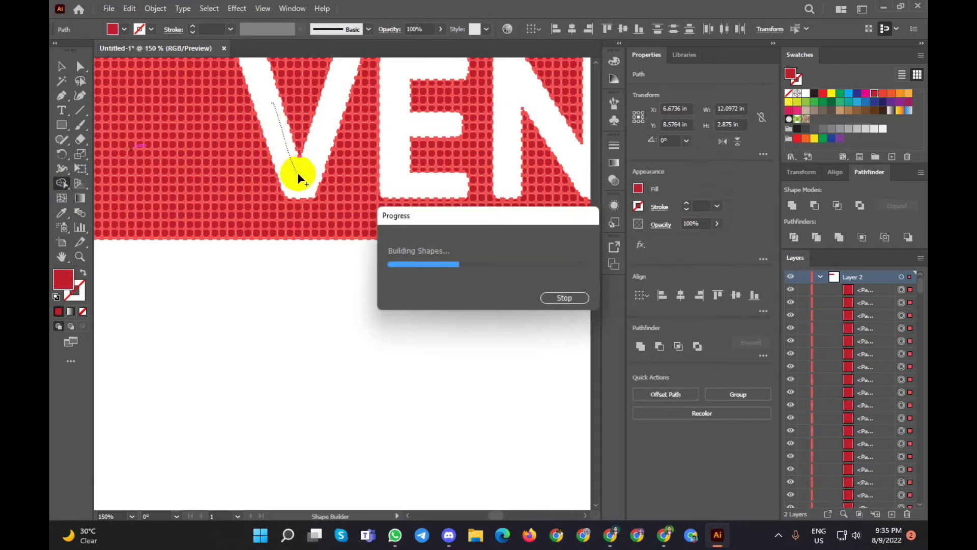
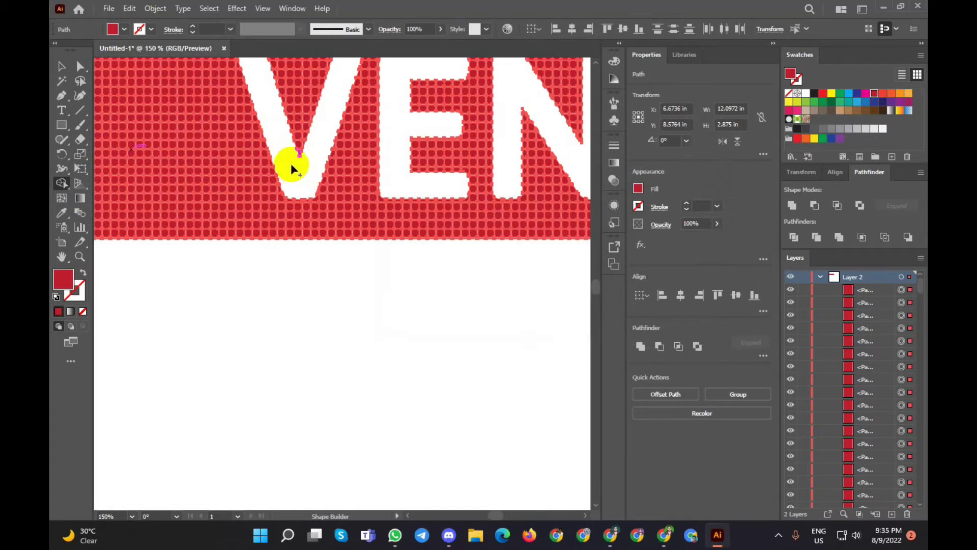
Use the Shape Builder to merge the red banner's grid pieces around the N
{"action": "scroll", "coordinate": [248, 279], "scroll_direction": "down", "scroll_amount": 1}
{"action": "scroll", "coordinate": [249, 279], "scroll_direction": "down", "scroll_amount": 1}
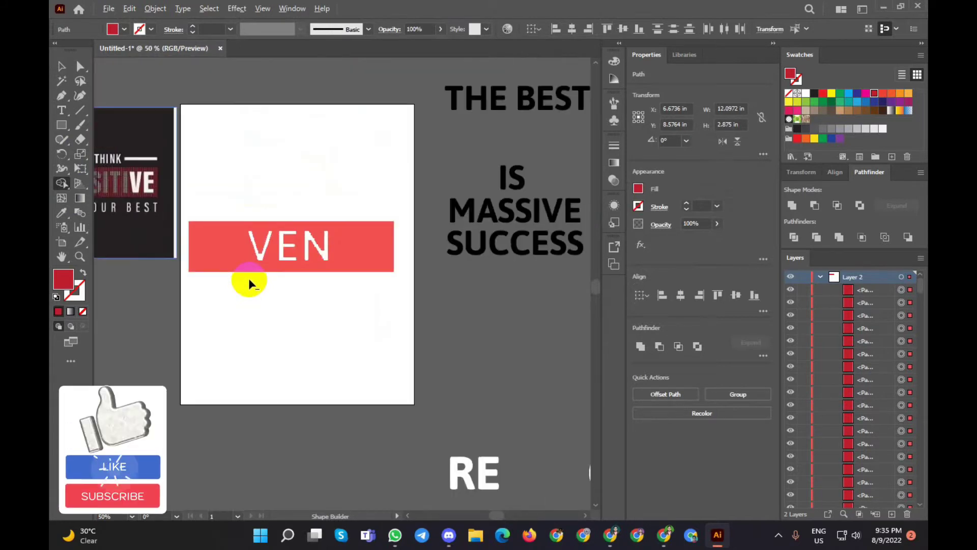
{"action": "scroll", "coordinate": [248, 278], "scroll_direction": "down", "scroll_amount": 1}
{"action": "scroll", "coordinate": [248, 278], "scroll_direction": "up", "scroll_amount": 1}
{"action": "scroll", "coordinate": [248, 277], "scroll_direction": "down", "scroll_amount": 3}
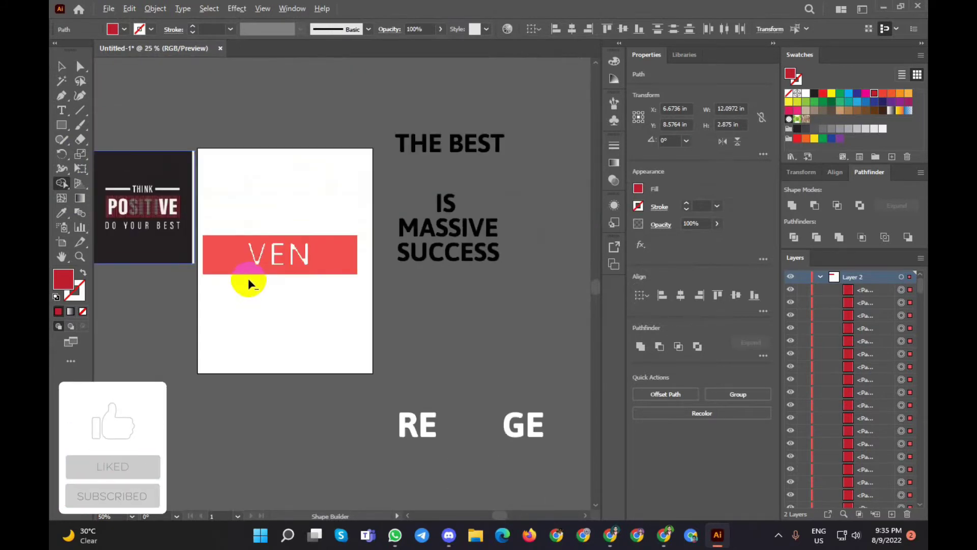
{"action": "scroll", "coordinate": [246, 279], "scroll_direction": "up", "scroll_amount": 5}
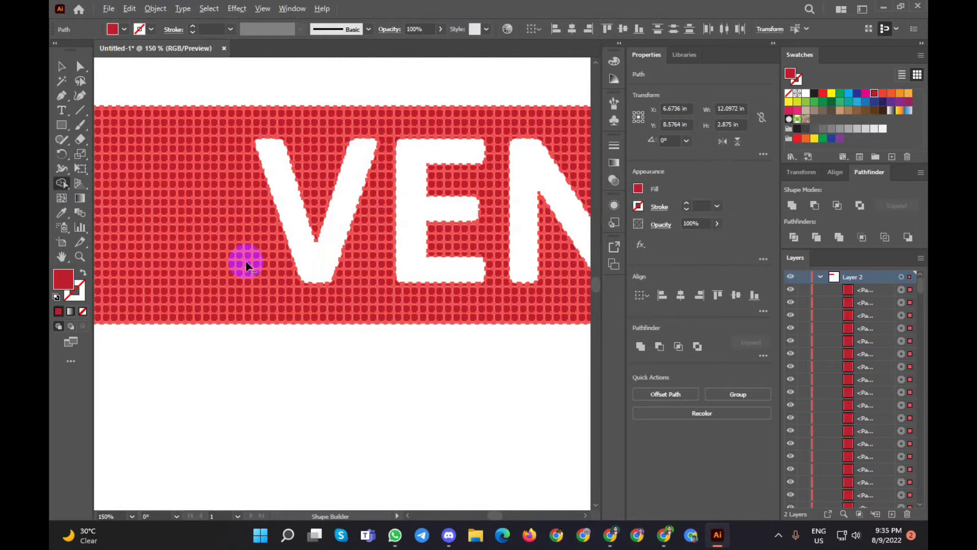
{"action": "scroll", "coordinate": [246, 261], "scroll_direction": "down", "scroll_amount": 2}
{"action": "scroll", "coordinate": [204, 229], "scroll_direction": "down", "scroll_amount": 2}
{"action": "scroll", "coordinate": [127, 209], "scroll_direction": "up", "scroll_amount": 2}
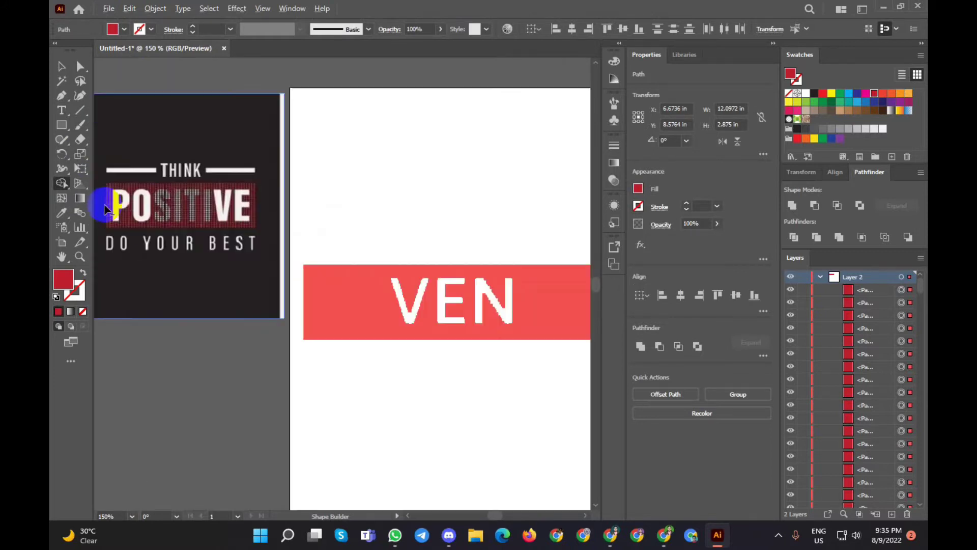
{"action": "scroll", "coordinate": [162, 210], "scroll_direction": "up", "scroll_amount": 4}
{"action": "scroll", "coordinate": [161, 209], "scroll_direction": "up", "scroll_amount": 1}
{"action": "scroll", "coordinate": [161, 209], "scroll_direction": "down", "scroll_amount": 2}
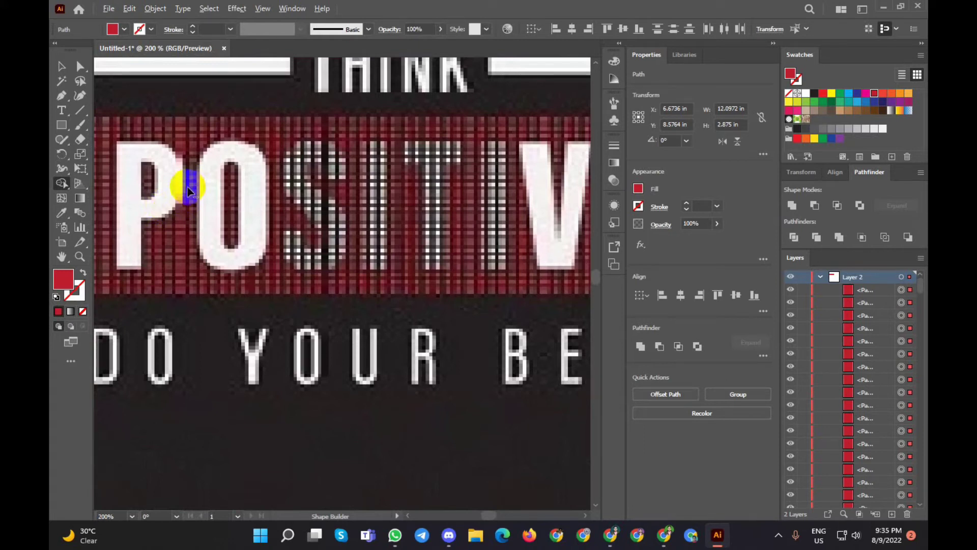
{"action": "scroll", "coordinate": [189, 193], "scroll_direction": "down", "scroll_amount": 1}
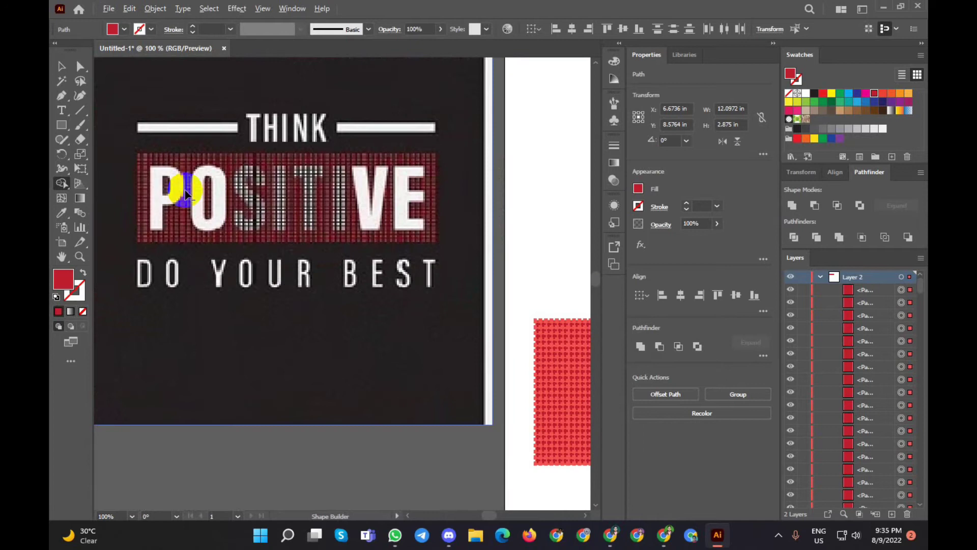
{"action": "scroll", "coordinate": [186, 193], "scroll_direction": "down", "scroll_amount": 1}
{"action": "scroll", "coordinate": [186, 194], "scroll_direction": "down", "scroll_amount": 3}
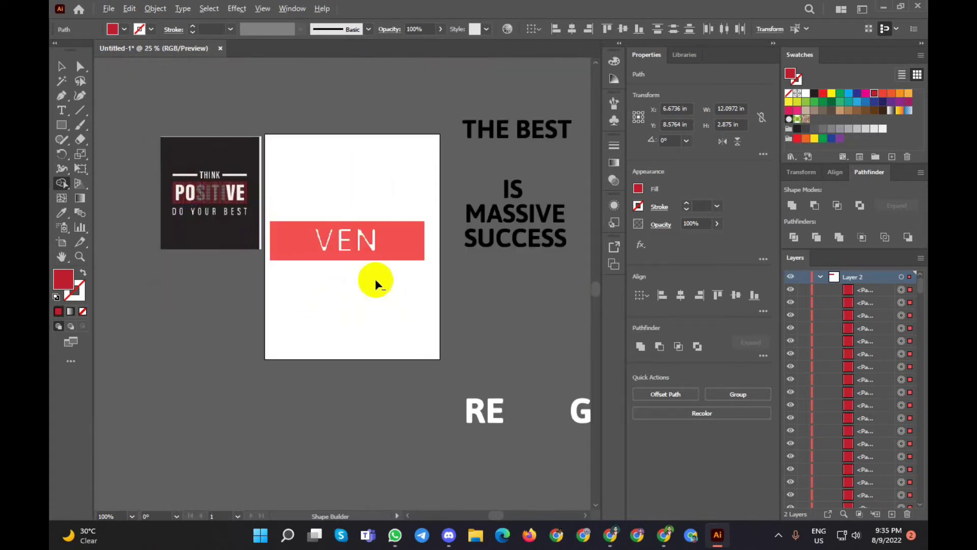
{"action": "scroll", "coordinate": [349, 268], "scroll_direction": "up", "scroll_amount": 3}
{"action": "scroll", "coordinate": [227, 233], "scroll_direction": "up", "scroll_amount": 1}
{"action": "scroll", "coordinate": [227, 233], "scroll_direction": "down", "scroll_amount": 1}
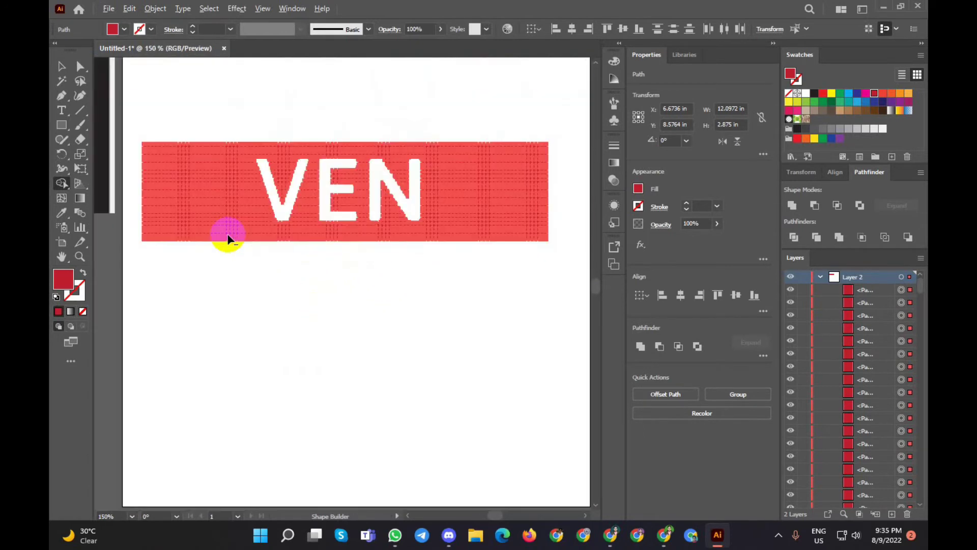
{"action": "left_click_drag", "start_coordinate": [383, 175], "coordinate": [360, 265]}
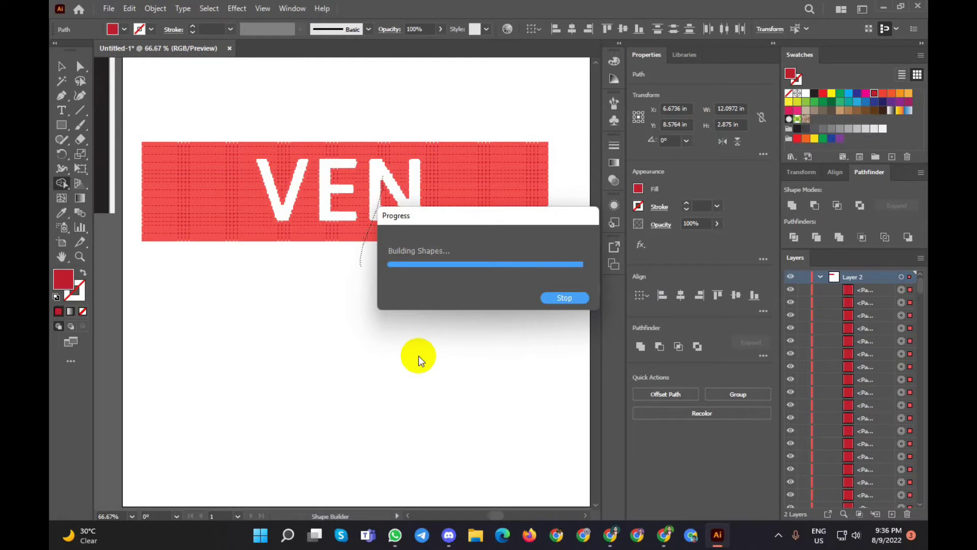
{"action": "left_click", "coordinate": [909, 428]}
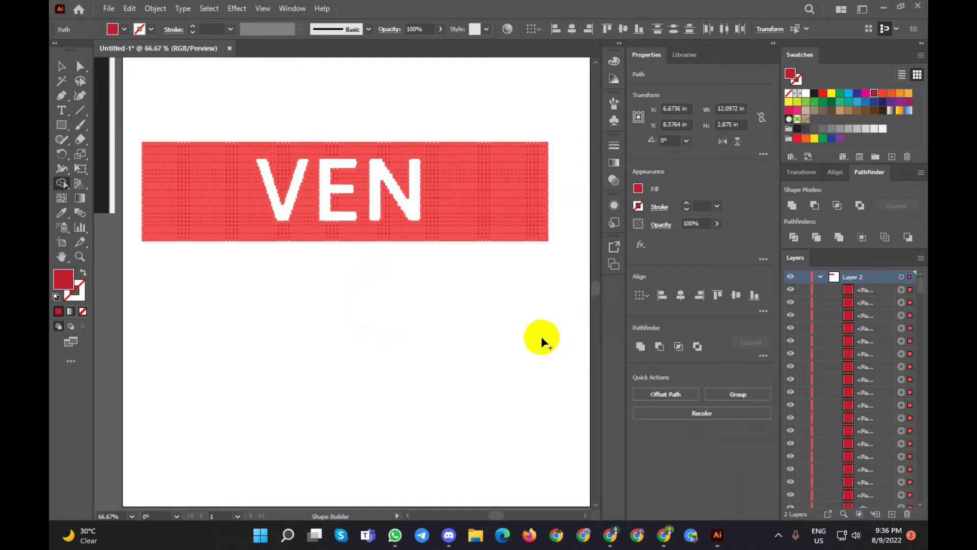
{"action": "left_click", "coordinate": [328, 147]}
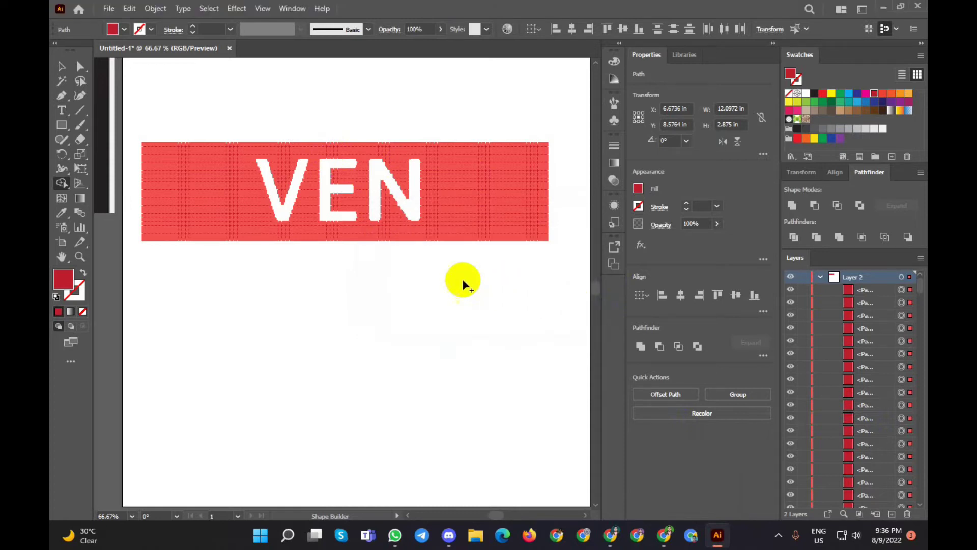
{"action": "left_click", "coordinate": [397, 201]}
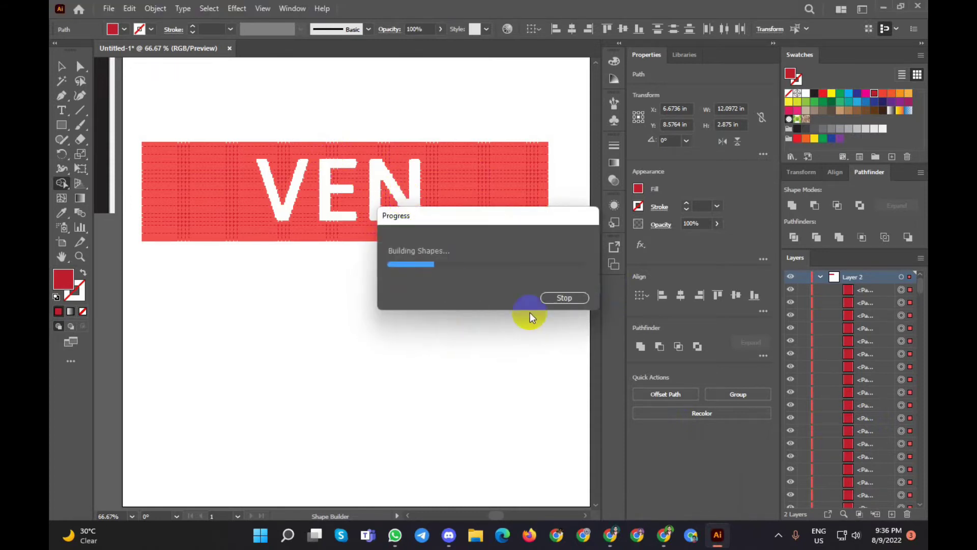
Retry the banner merge, stopping each slow shape-building progress dialog
{"action": "left_click", "coordinate": [565, 298]}
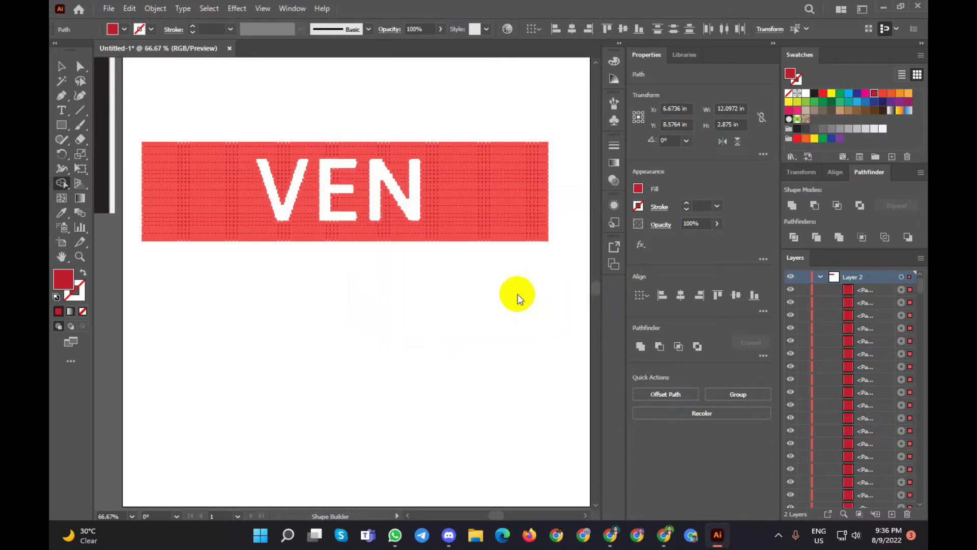
{"action": "left_click", "coordinate": [518, 300]}
{"action": "left_click", "coordinate": [580, 301]}
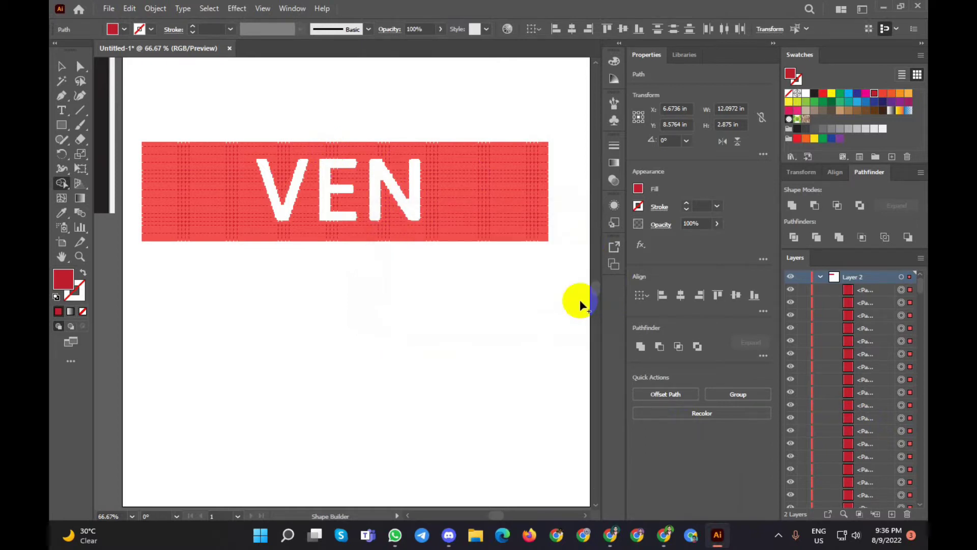
{"action": "left_click", "coordinate": [542, 251]}
{"action": "left_click", "coordinate": [576, 299]}
{"action": "left_click", "coordinate": [469, 215]}
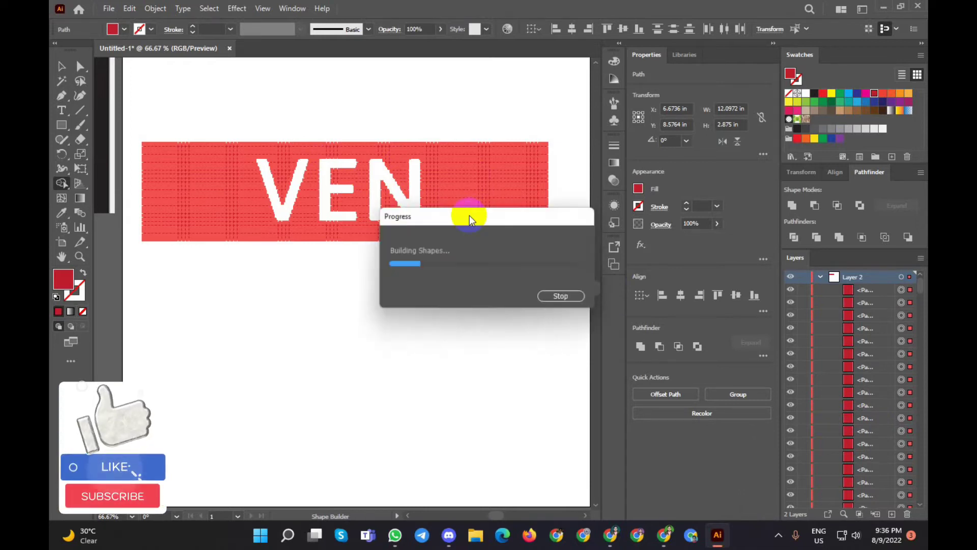
{"action": "left_click", "coordinate": [562, 298]}
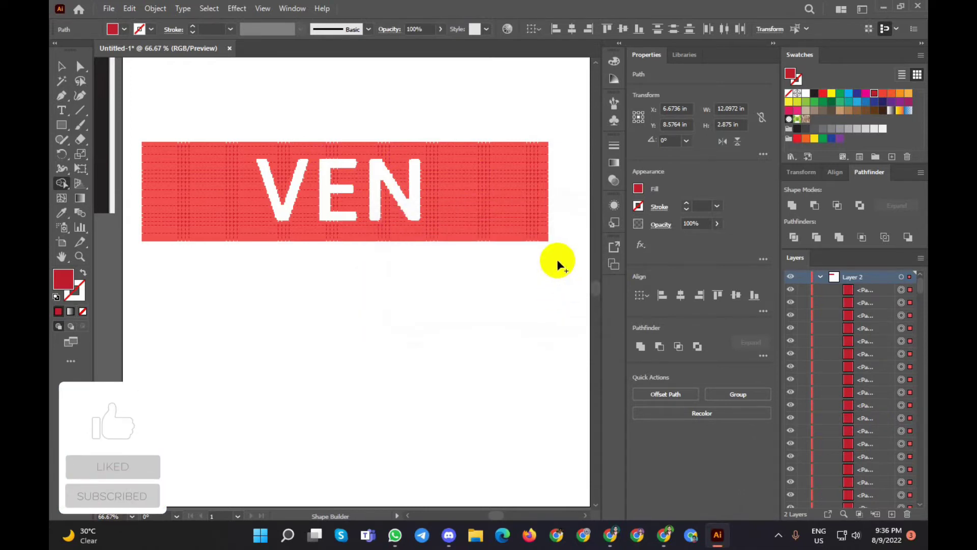
{"action": "left_click", "coordinate": [557, 258]}
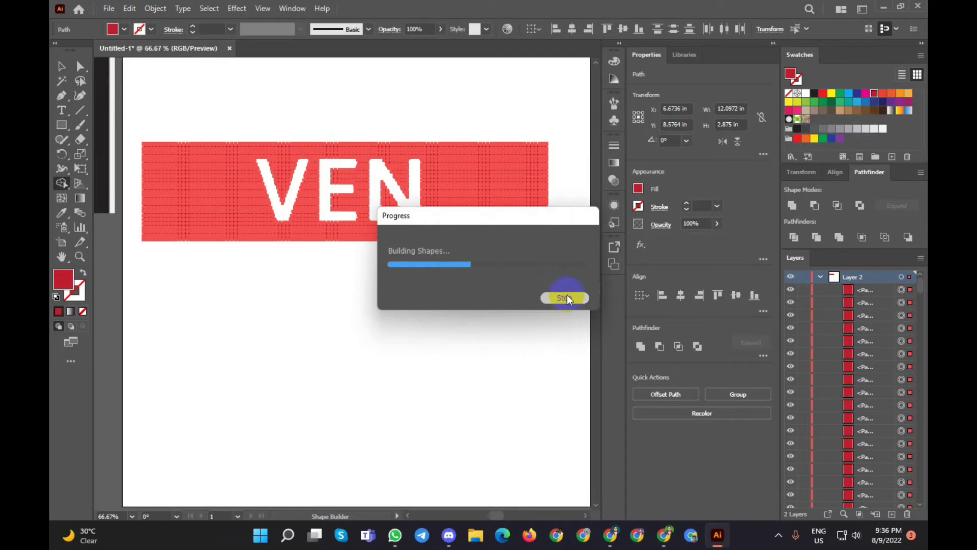
{"action": "left_click", "coordinate": [564, 298]}
Abandon the merge and delete Layer 2, which holds the red banner
{"action": "right_click", "coordinate": [215, 119]}
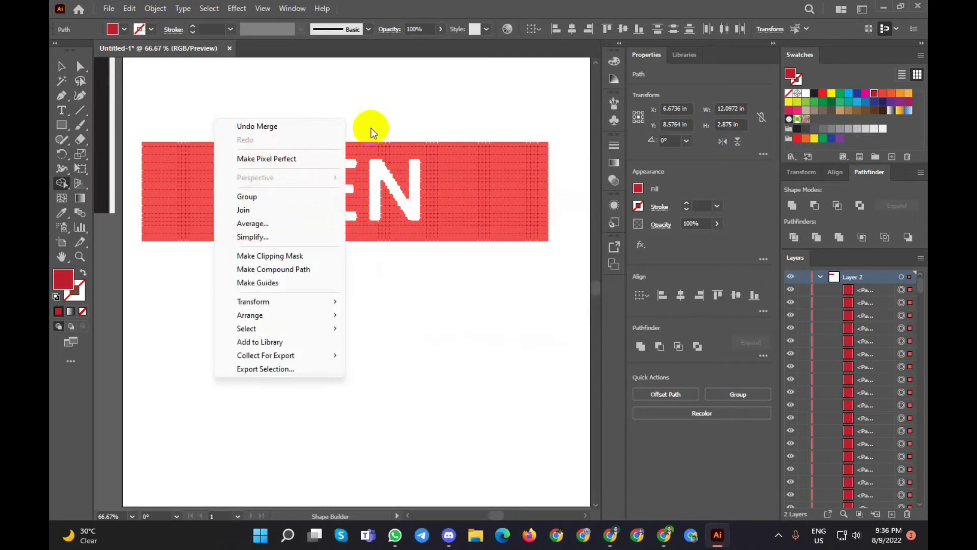
{"action": "left_click", "coordinate": [383, 112]}
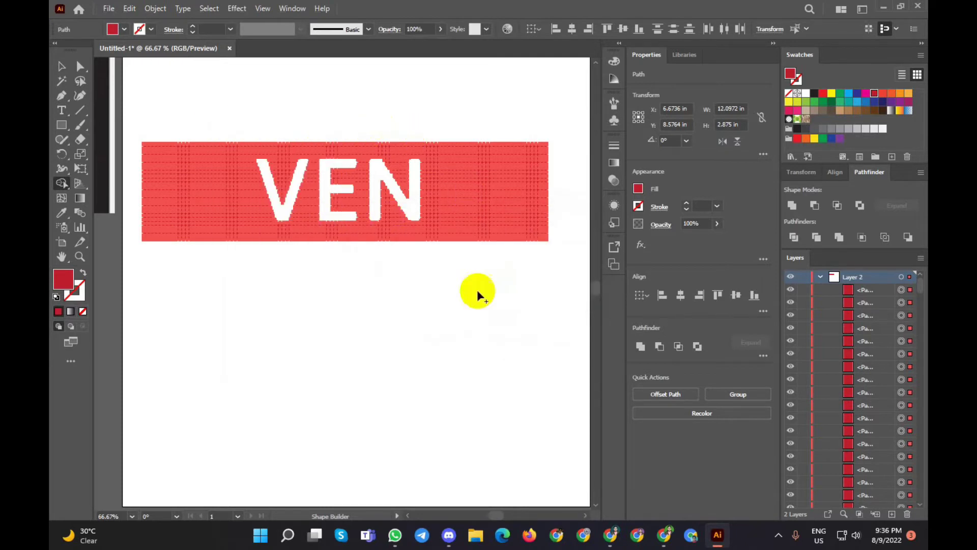
{"action": "left_click", "coordinate": [448, 322]}
{"action": "left_click", "coordinate": [565, 297]}
{"action": "left_click", "coordinate": [879, 277]}
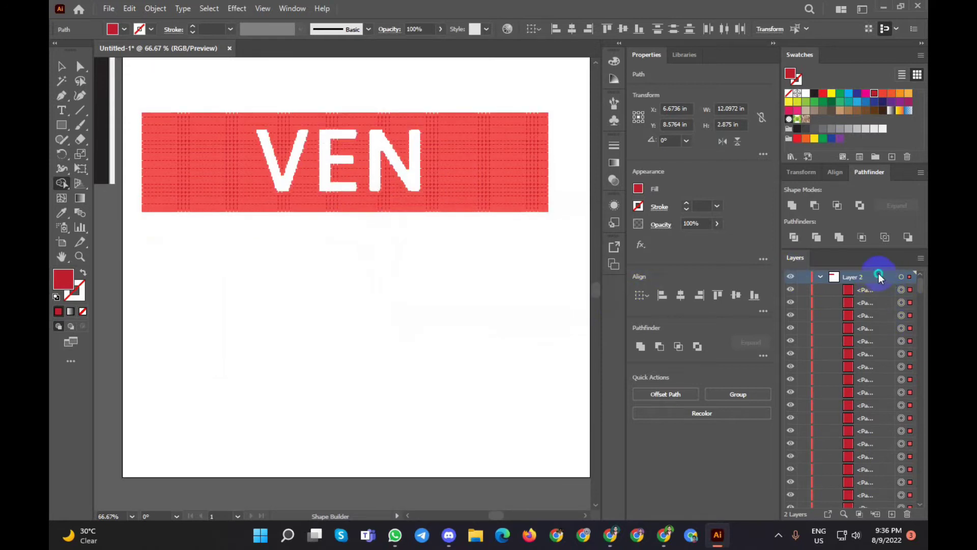
{"action": "left_click", "coordinate": [910, 514]}
Confirm deleting the banner layer
{"action": "left_click", "coordinate": [534, 285]}
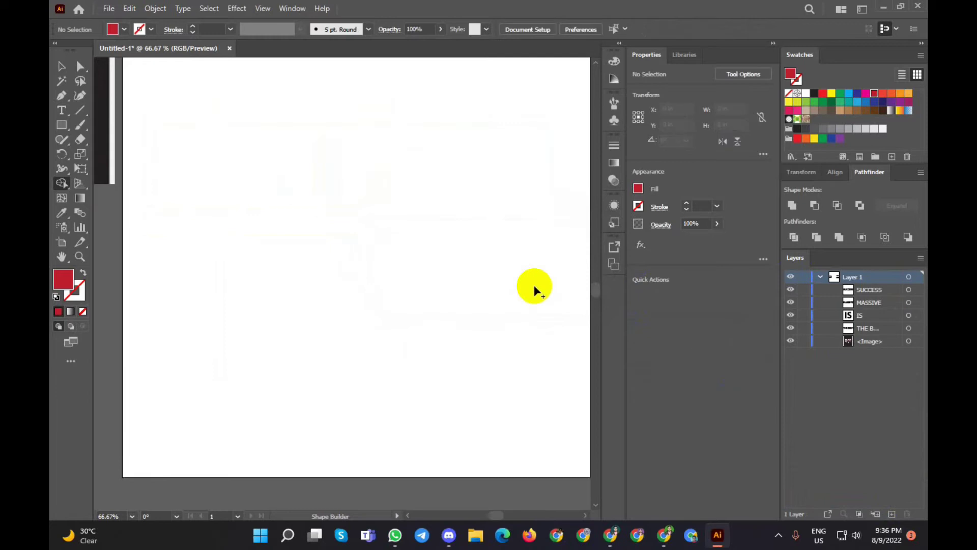
{"action": "scroll", "coordinate": [533, 286], "scroll_direction": "down", "scroll_amount": 2}
{"action": "scroll", "coordinate": [458, 157], "scroll_direction": "down", "scroll_amount": 1}
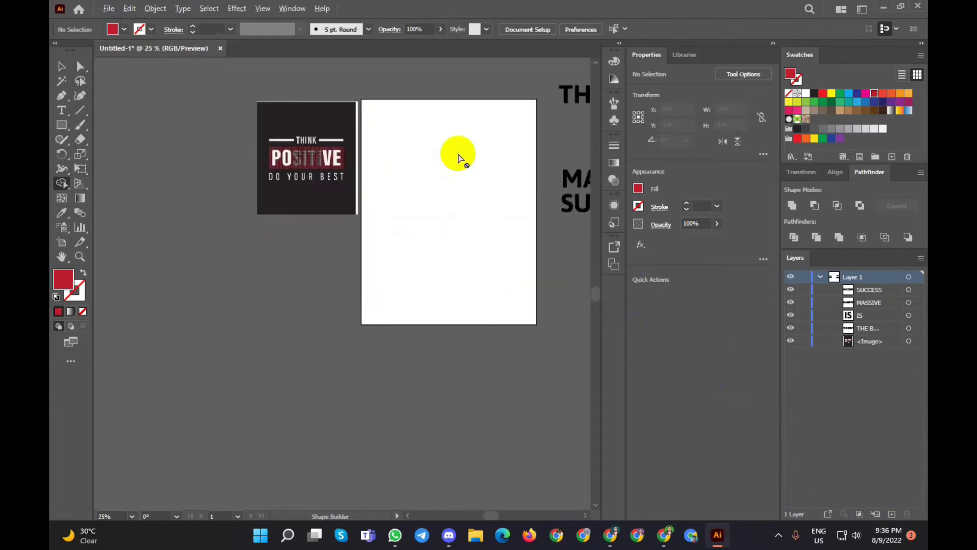
{"action": "scroll", "coordinate": [458, 158], "scroll_direction": "down", "scroll_amount": 1}
{"action": "scroll", "coordinate": [475, 140], "scroll_direction": "up", "scroll_amount": 2}
{"action": "scroll", "coordinate": [489, 131], "scroll_direction": "up", "scroll_amount": 1}
{"action": "scroll", "coordinate": [483, 131], "scroll_direction": "down", "scroll_amount": 4}
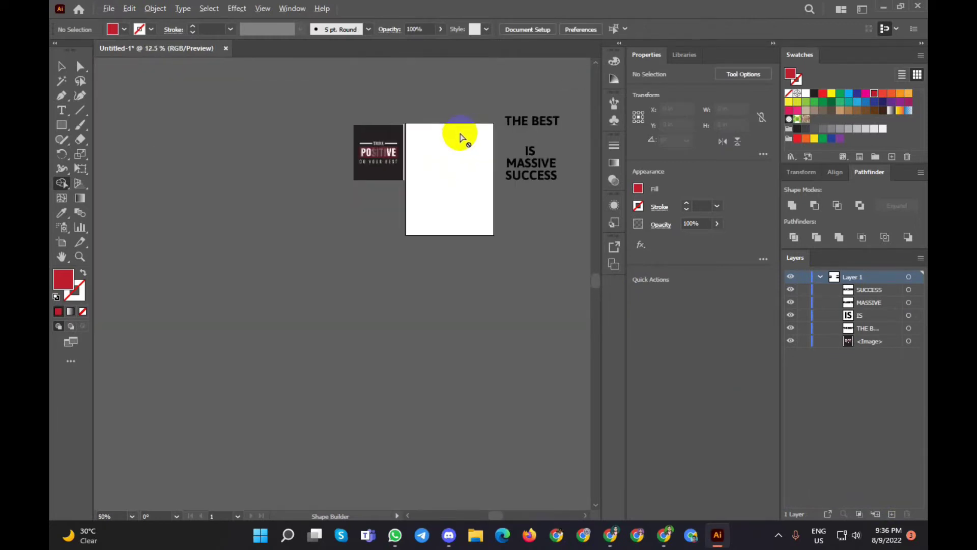
{"action": "scroll", "coordinate": [461, 138], "scroll_direction": "up", "scroll_amount": 3}
{"action": "scroll", "coordinate": [465, 273], "scroll_direction": "up", "scroll_amount": 1}
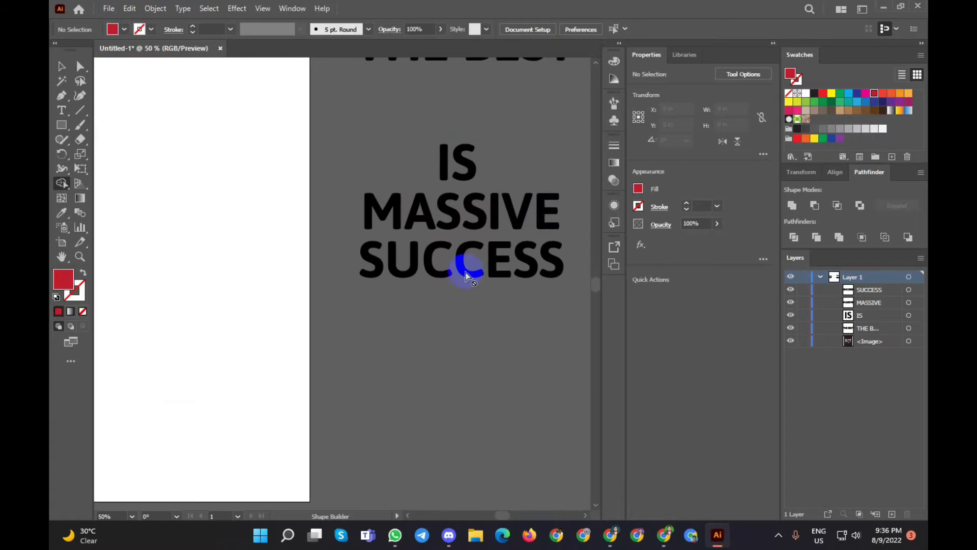
Duplicate SUCCESS onto a line below and retype the copy as REVENGE
{"action": "left_click", "coordinate": [58, 66]}
{"action": "left_click_drag", "start_coordinate": [426, 266], "coordinate": [436, 325]}
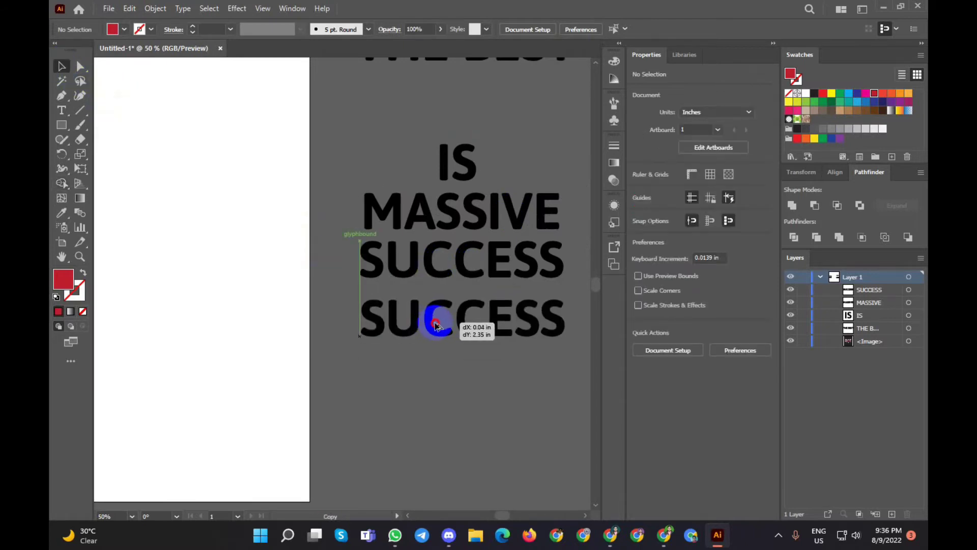
{"action": "left_click", "coordinate": [62, 110]}
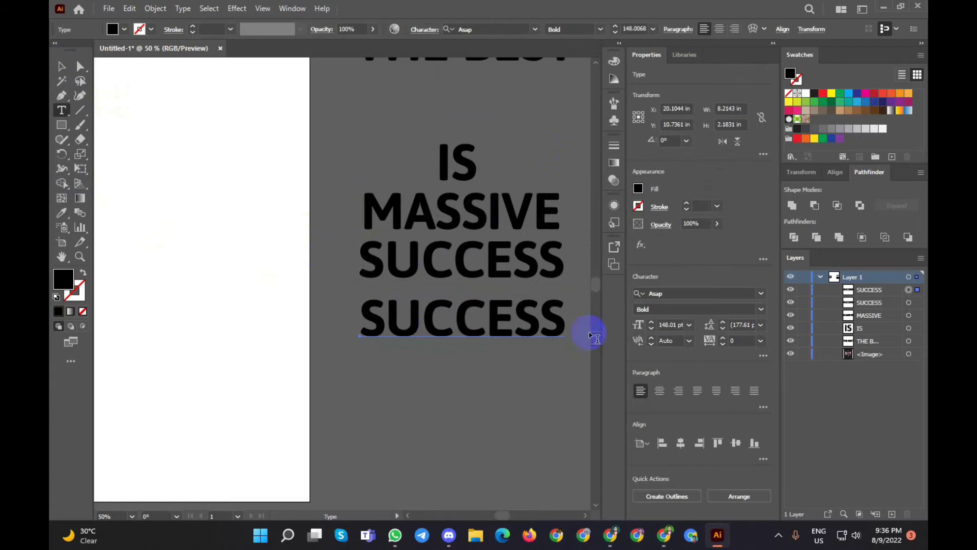
{"action": "left_click", "coordinate": [563, 318]}
{"action": "left_click_drag", "start_coordinate": [563, 318], "coordinate": [300, 328]}
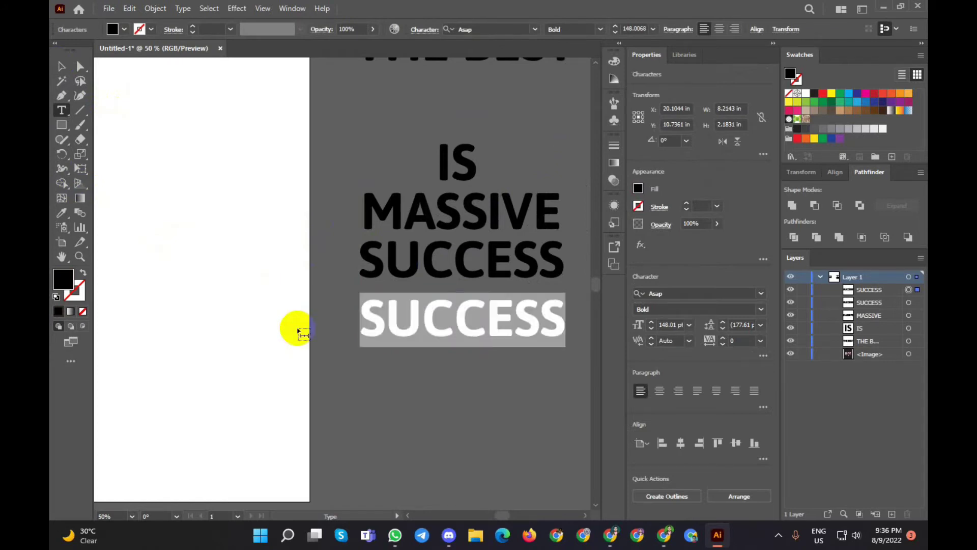
{"action": "type", "text": "REVENGE"}
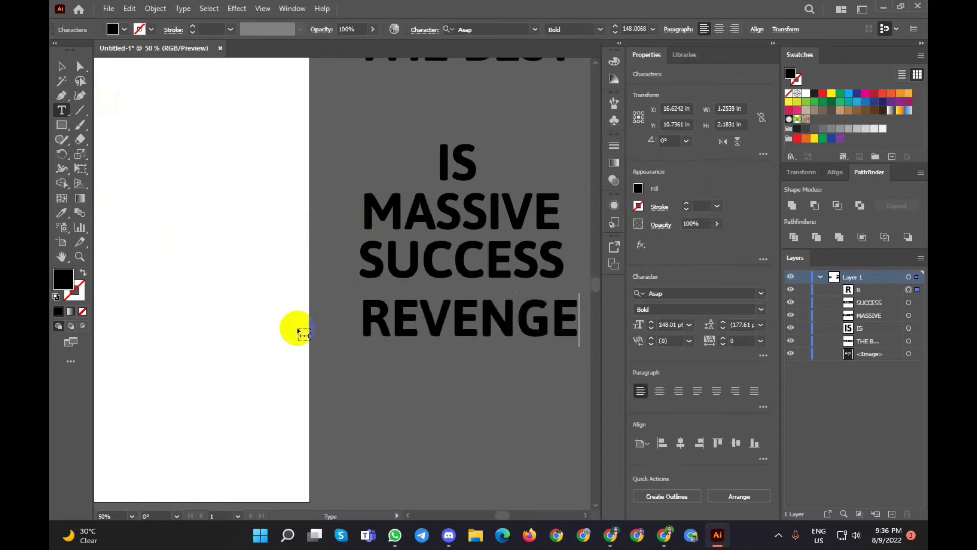
{"action": "left_click", "coordinate": [61, 66]}
{"action": "left_click", "coordinate": [437, 399]}
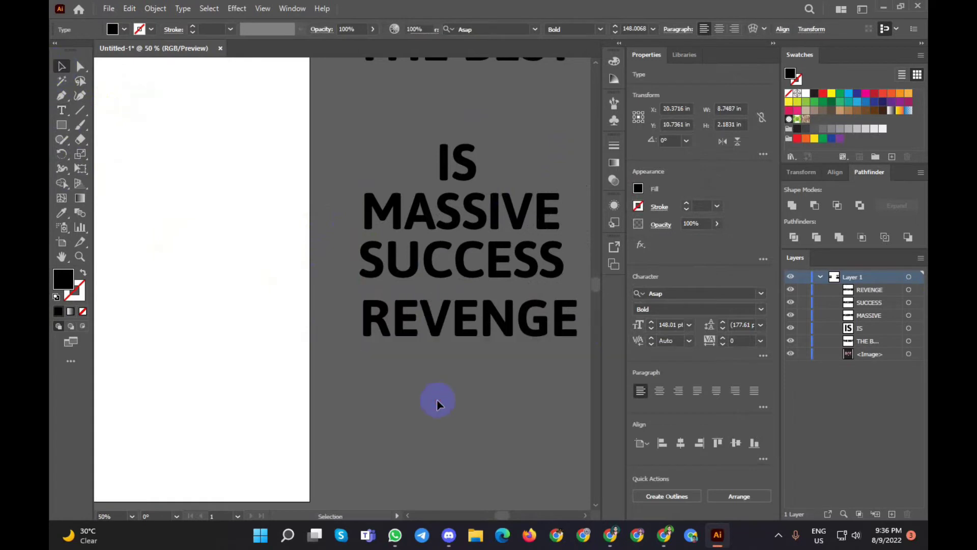
{"action": "scroll", "coordinate": [436, 402], "scroll_direction": "down", "scroll_amount": 2}
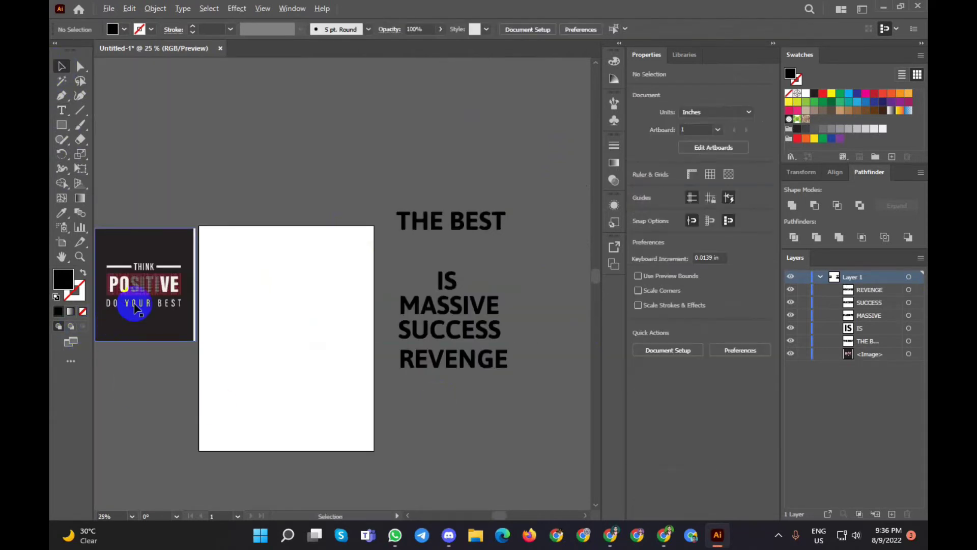
Move REVENGE further down below SUCCESS
{"action": "scroll", "coordinate": [148, 305], "scroll_direction": "up", "scroll_amount": 3}
{"action": "scroll", "coordinate": [148, 305], "scroll_direction": "down", "scroll_amount": 2}
{"action": "scroll", "coordinate": [130, 283], "scroll_direction": "down", "scroll_amount": 2}
{"action": "left_click_drag", "start_coordinate": [351, 344], "coordinate": [356, 385]}
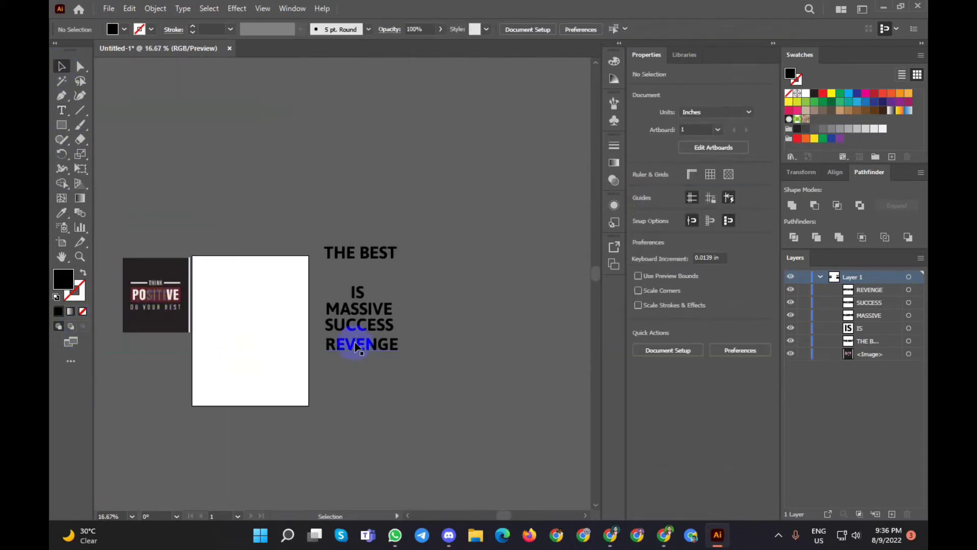
{"action": "left_click", "coordinate": [330, 424]}
Create a new Layer 2 and move the REVENGE text into it
{"action": "left_click", "coordinate": [893, 518]}
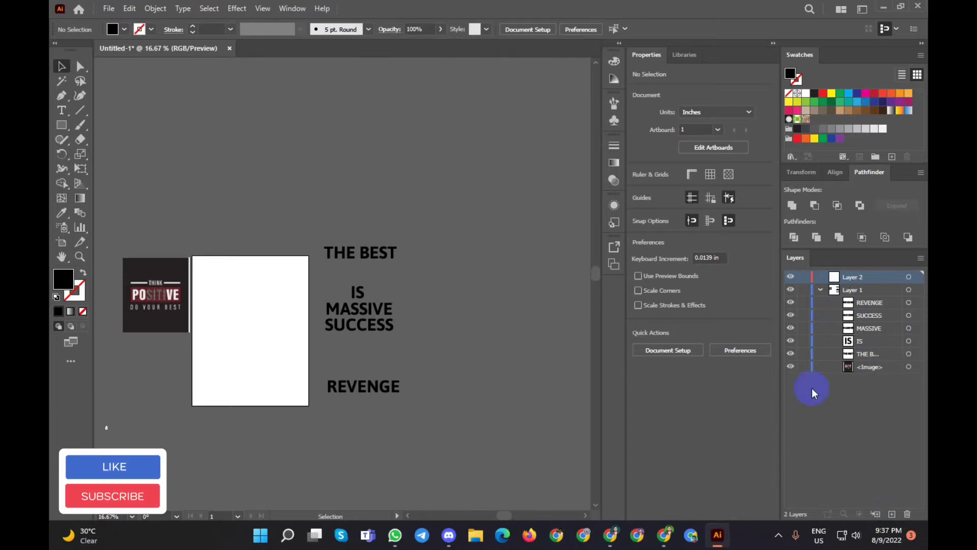
{"action": "mouse_move", "coordinate": [870, 302]}
{"action": "left_mouse_down"}
{"action": "mouse_move", "coordinate": [871, 284]}
{"action": "mouse_move", "coordinate": [836, 279]}
{"action": "left_mouse_up"}
{"action": "left_click_drag", "start_coordinate": [882, 303], "coordinate": [875, 280]}
{"action": "left_click_drag", "start_coordinate": [864, 316], "coordinate": [854, 280]}
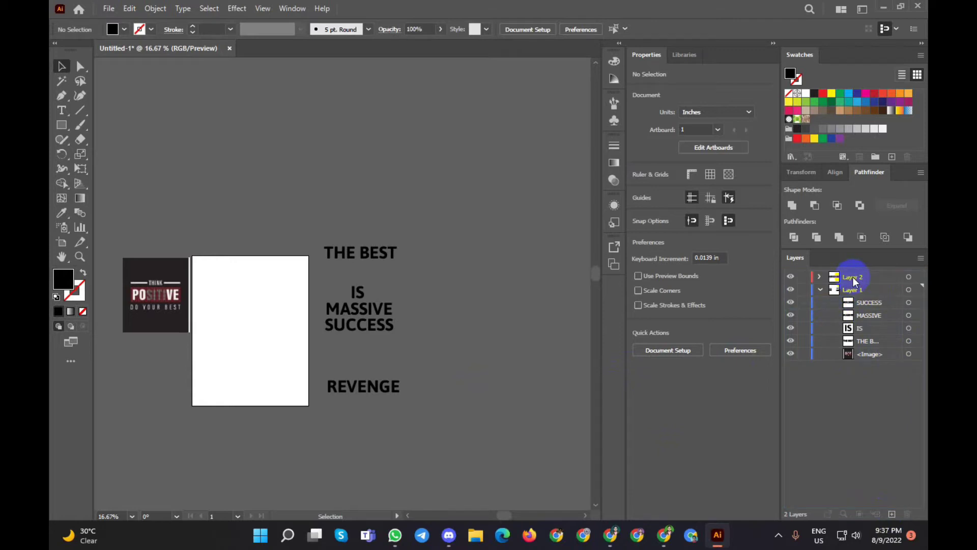
{"action": "left_click", "coordinate": [821, 277]}
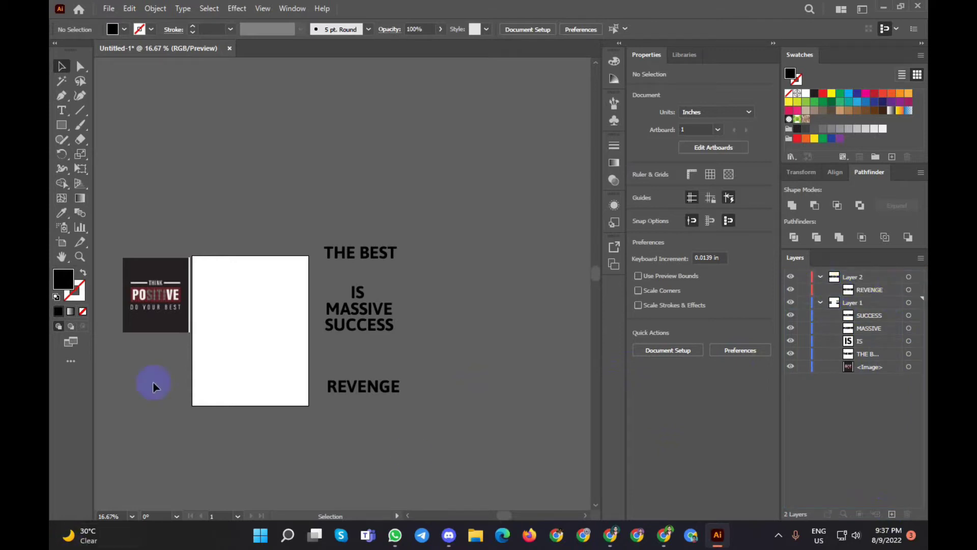
Draw a wide black rectangle above the text
{"action": "left_click", "coordinate": [61, 125]}
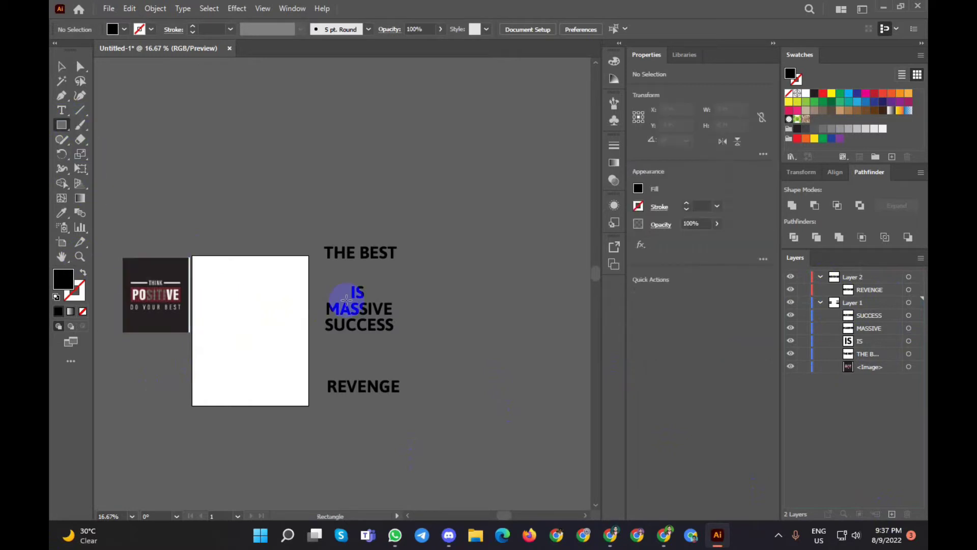
{"action": "left_click_drag", "start_coordinate": [223, 113], "coordinate": [544, 202]}
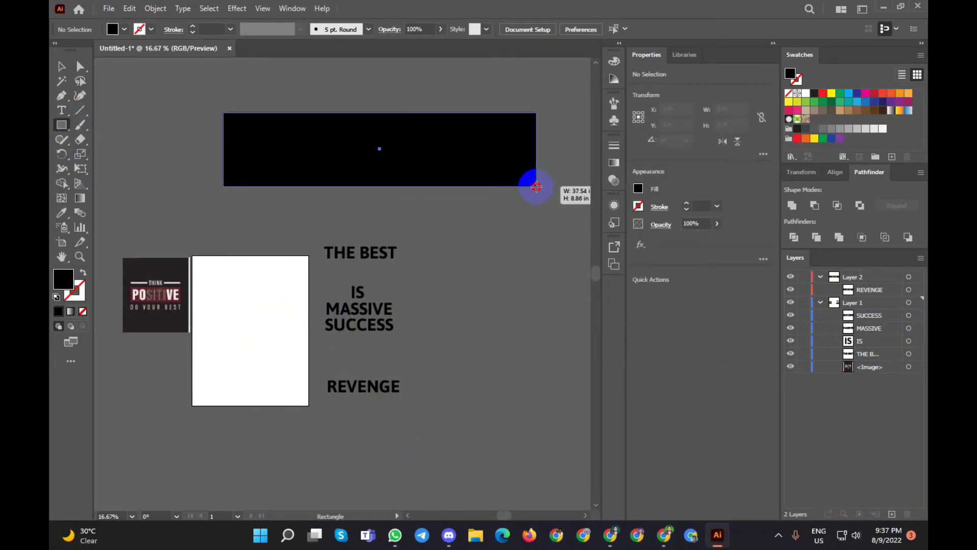
{"action": "left_click", "coordinate": [61, 66]}
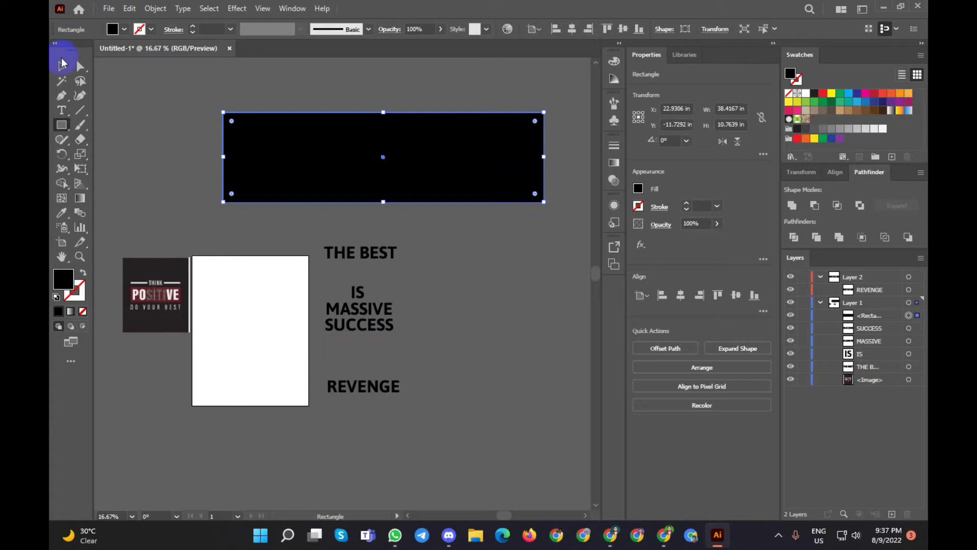
{"action": "left_click", "coordinate": [448, 321]}
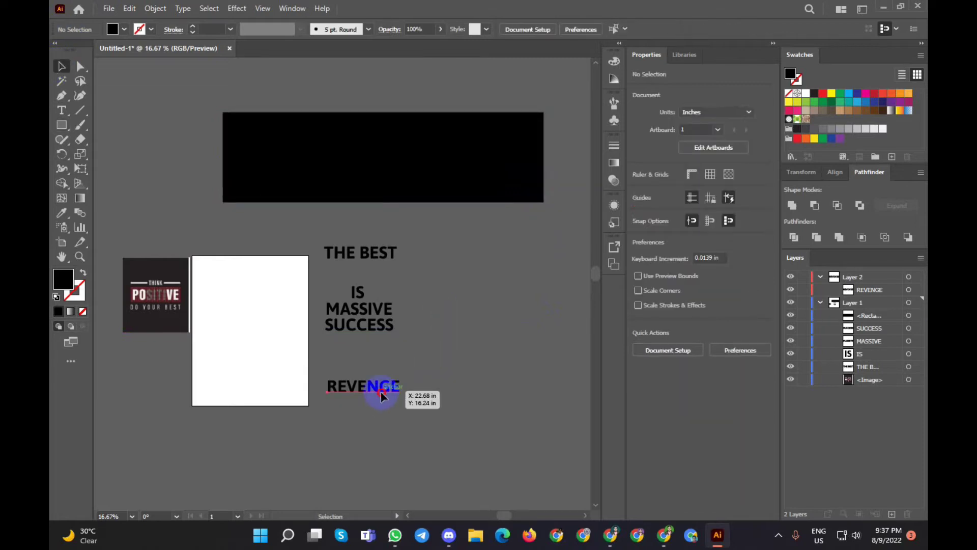
Give the REVENGE text a green fill
{"action": "left_click", "coordinate": [381, 392]}
{"action": "right_click", "coordinate": [378, 390]}
{"action": "left_click", "coordinate": [113, 29]}
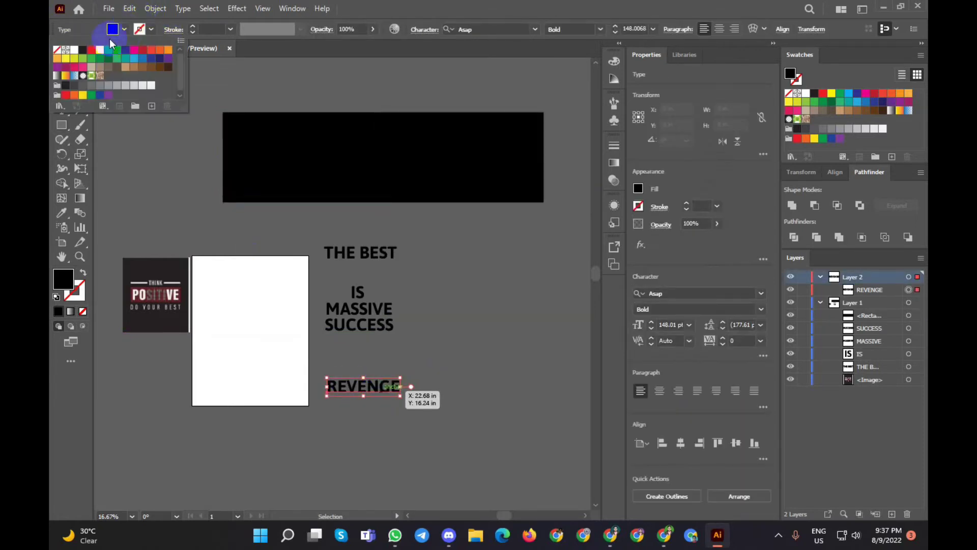
{"action": "left_click", "coordinate": [89, 56]}
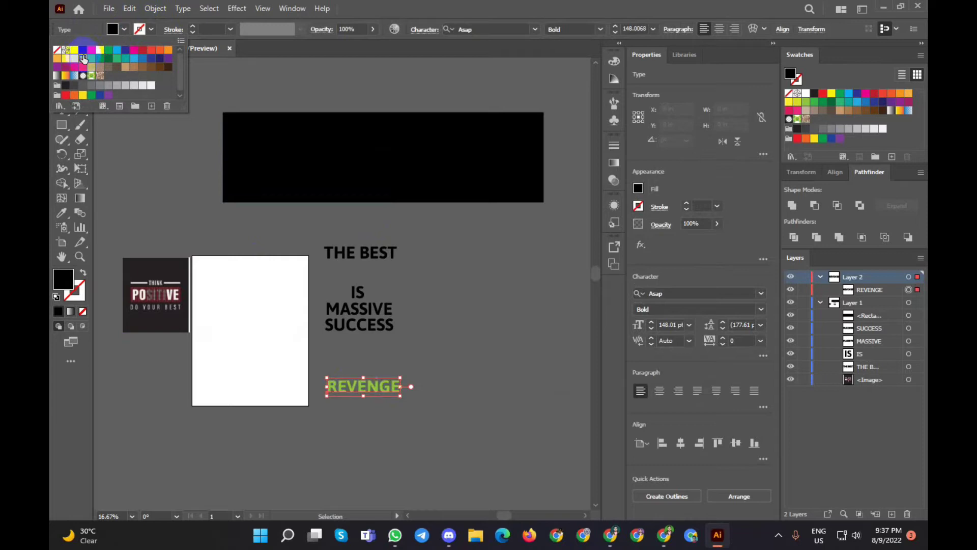
{"action": "left_click", "coordinate": [474, 306]}
Move REVENGE up and centre it on the black rectangle
{"action": "mouse_move", "coordinate": [380, 387]}
{"action": "left_mouse_down"}
{"action": "mouse_move", "coordinate": [309, 134]}
{"action": "mouse_move", "coordinate": [411, 178]}
{"action": "left_mouse_up"}
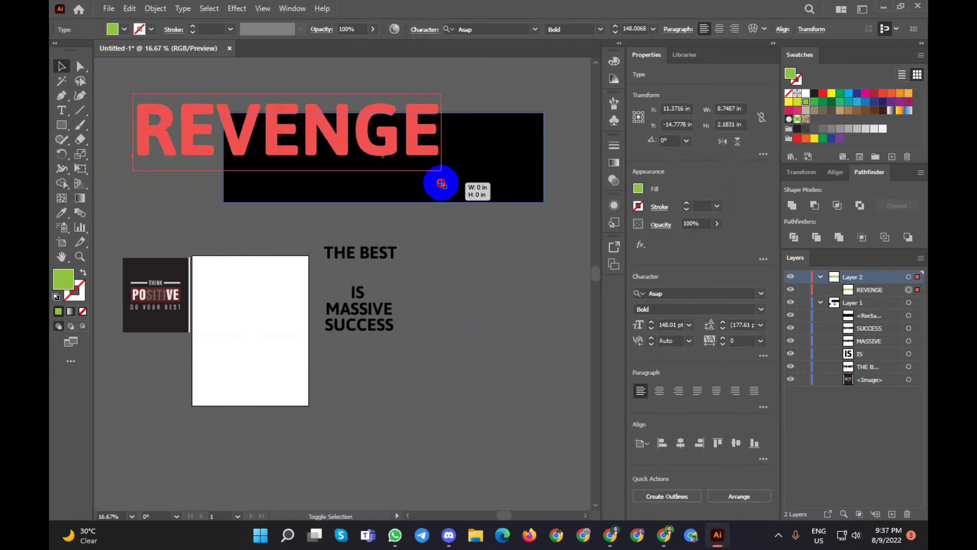
{"action": "left_click_drag", "start_coordinate": [360, 131], "coordinate": [453, 156]}
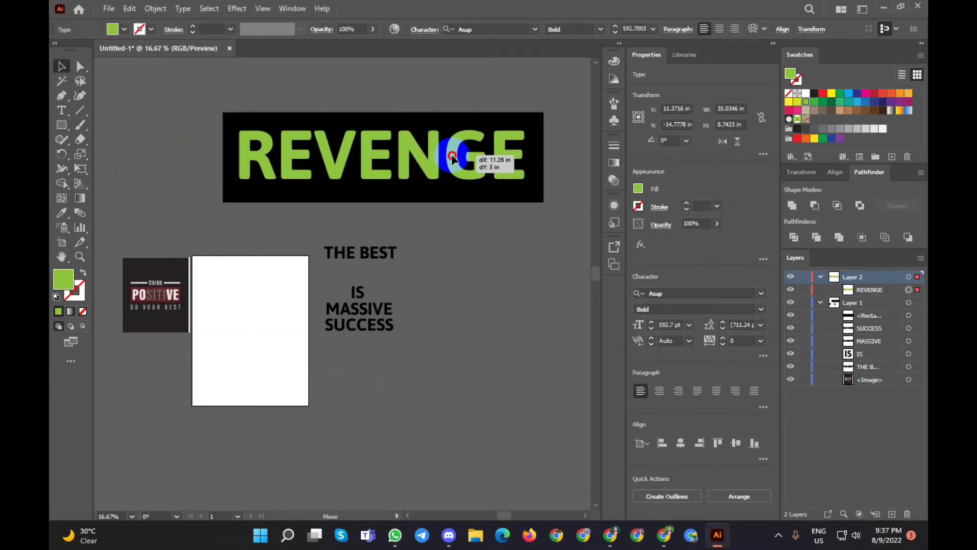
{"action": "left_click", "coordinate": [495, 258]}
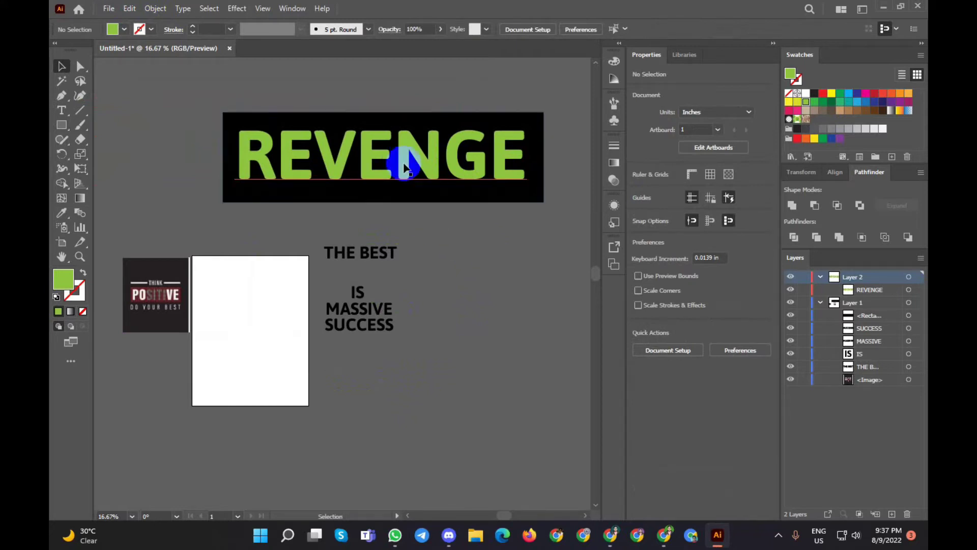
{"action": "left_click", "coordinate": [337, 155]}
{"action": "right_click", "coordinate": [347, 168]}
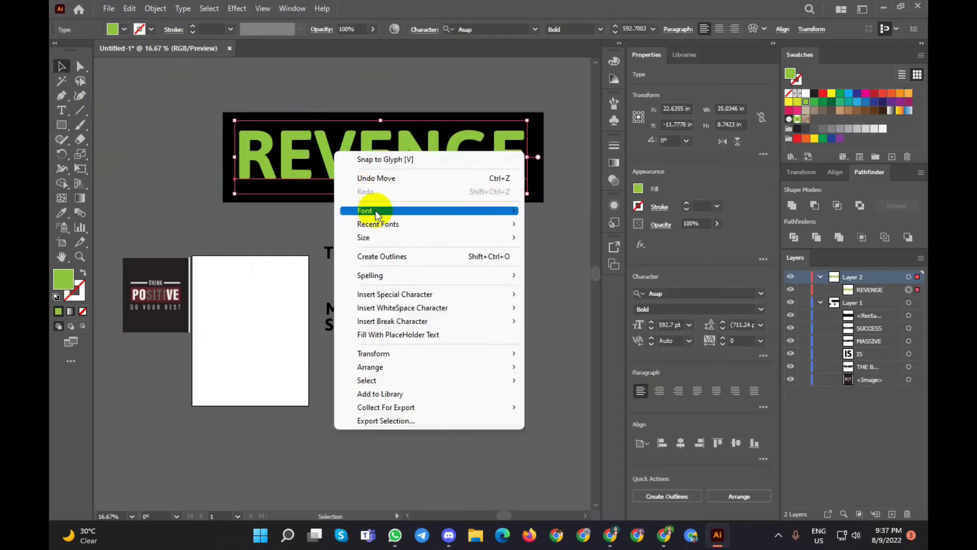
{"action": "left_click", "coordinate": [458, 209]}
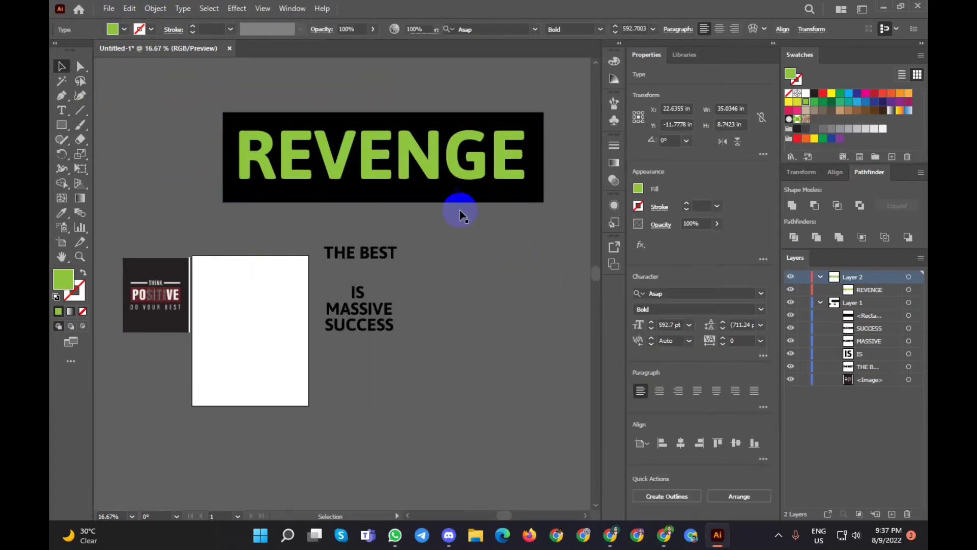
{"action": "left_click", "coordinate": [455, 173]}
{"action": "left_click", "coordinate": [399, 204]}
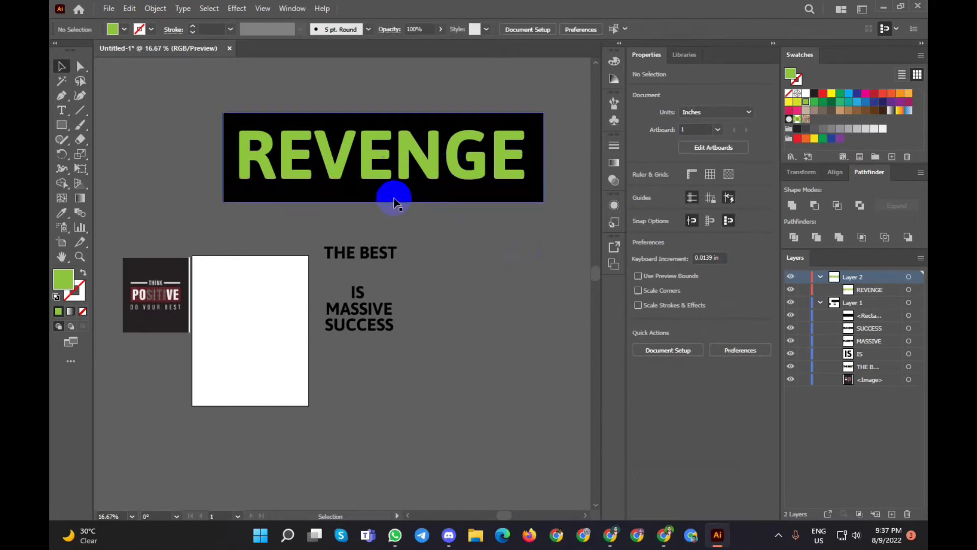
Pull the rectangle's top, bottom, left and right edges in snugly around REVENGE
{"action": "left_click", "coordinate": [385, 202]}
{"action": "left_click_drag", "start_coordinate": [383, 201], "coordinate": [383, 187]}
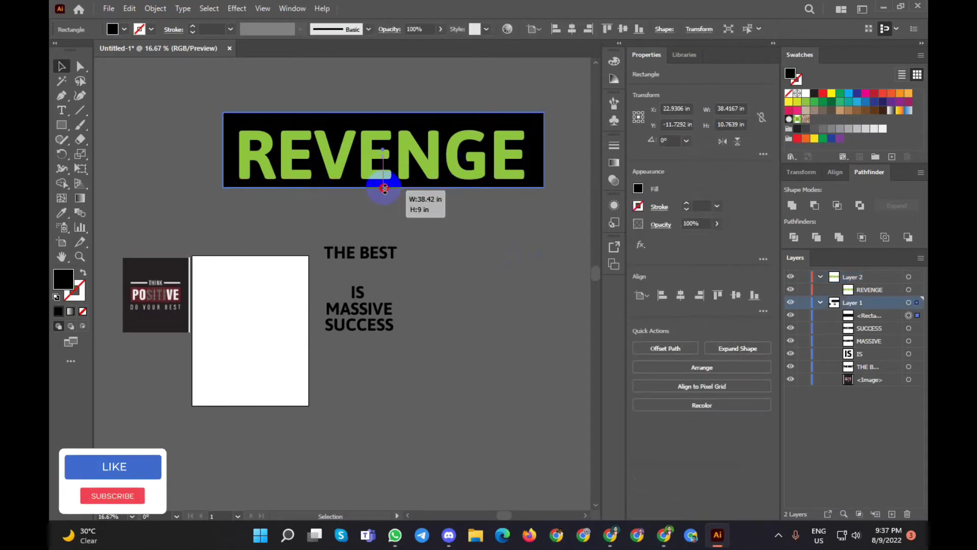
{"action": "left_click_drag", "start_coordinate": [384, 112], "coordinate": [383, 124]}
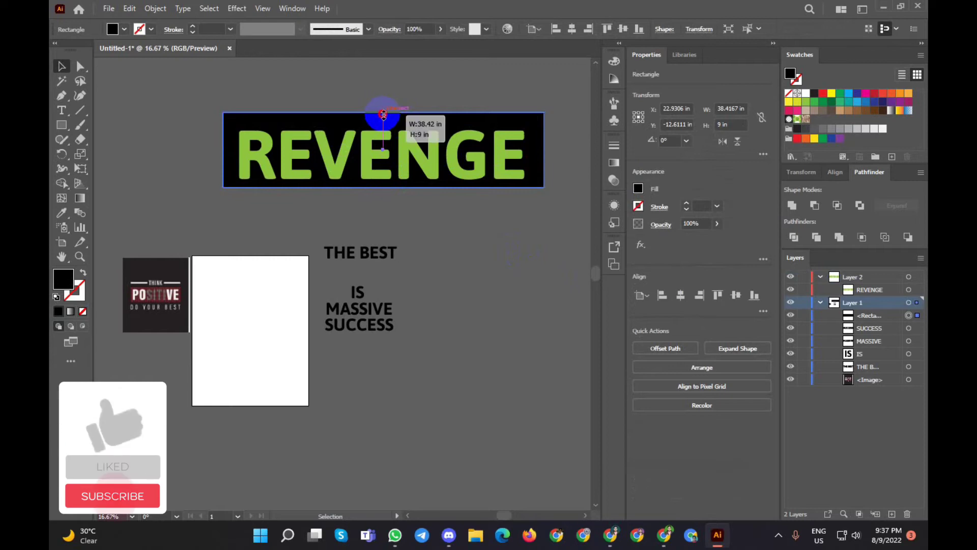
{"action": "left_click", "coordinate": [429, 222]}
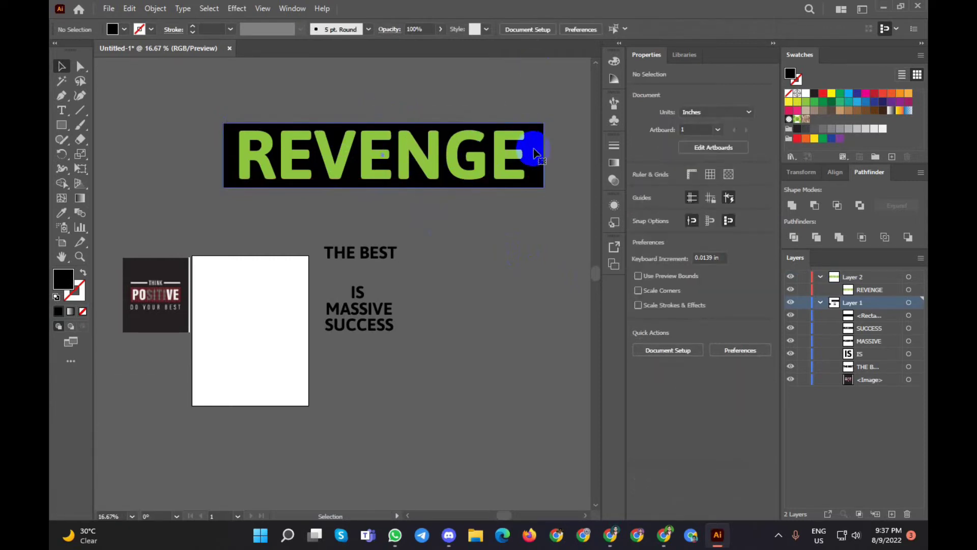
{"action": "left_click", "coordinate": [541, 151]}
{"action": "left_click_drag", "start_coordinate": [546, 153], "coordinate": [538, 152]}
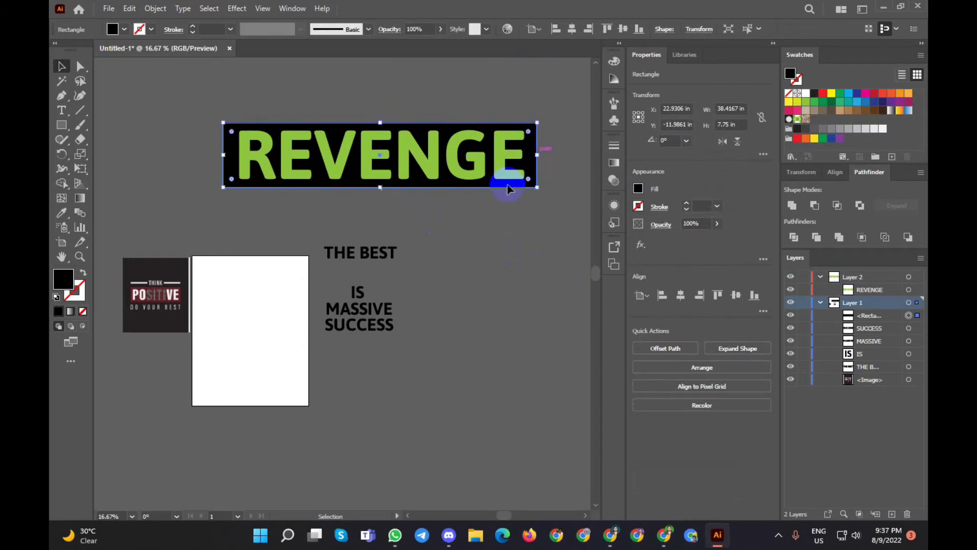
{"action": "left_click", "coordinate": [466, 225]}
{"action": "left_click", "coordinate": [224, 155]}
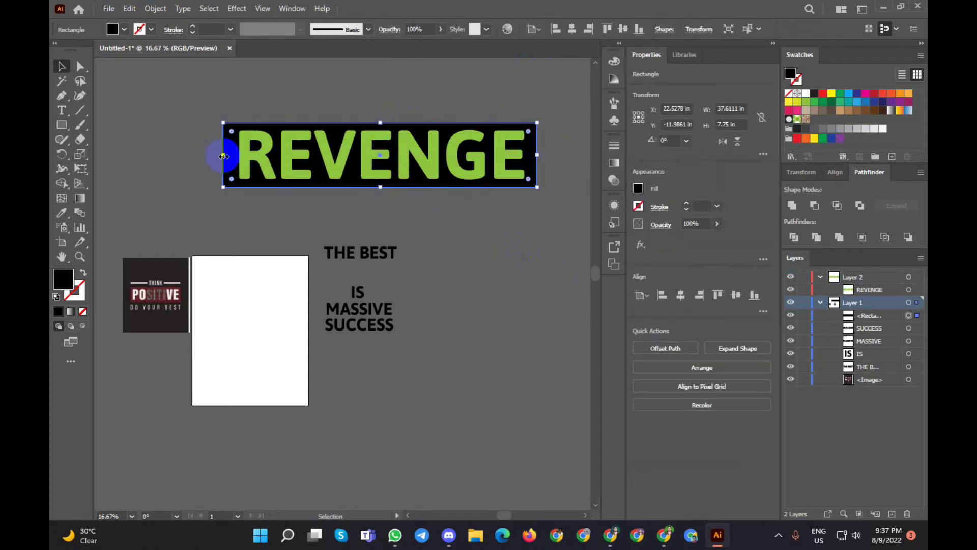
{"action": "left_click_drag", "start_coordinate": [224, 154], "coordinate": [230, 153]}
{"action": "left_click", "coordinate": [445, 235]}
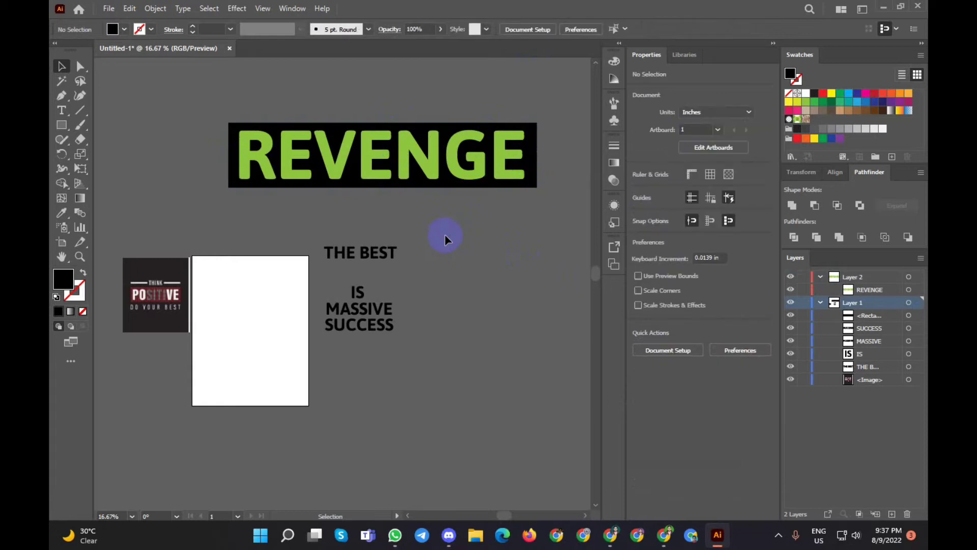
Convert REVENGE to outlines and ungroup it into separate letter shapes
{"action": "left_click", "coordinate": [468, 155]}
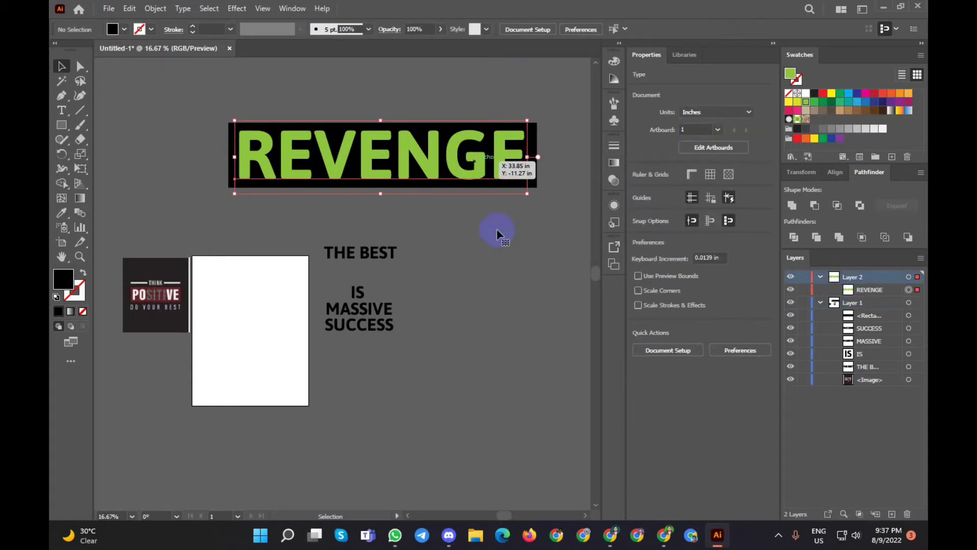
{"action": "left_click", "coordinate": [473, 162]}
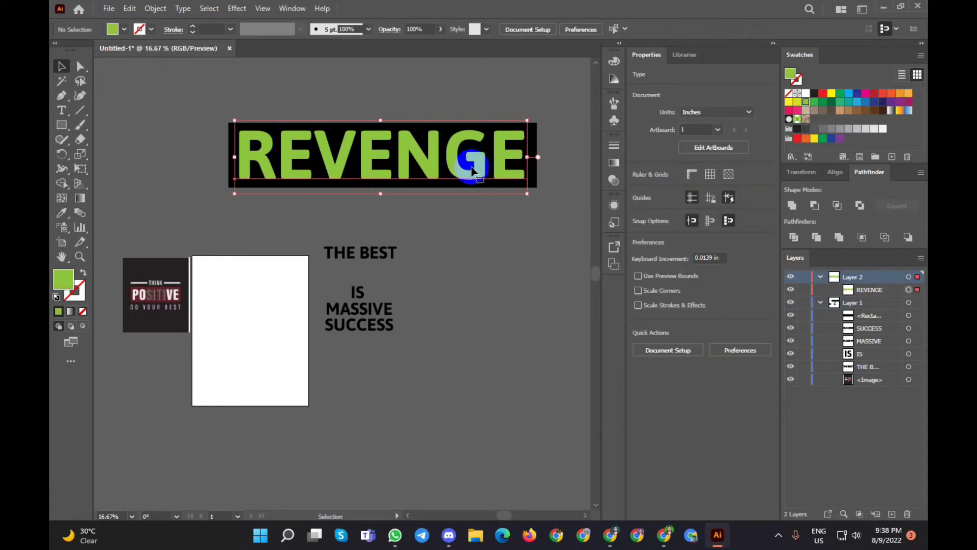
{"action": "right_click", "coordinate": [473, 171]}
{"action": "left_click", "coordinate": [530, 266]}
{"action": "left_click", "coordinate": [480, 208]}
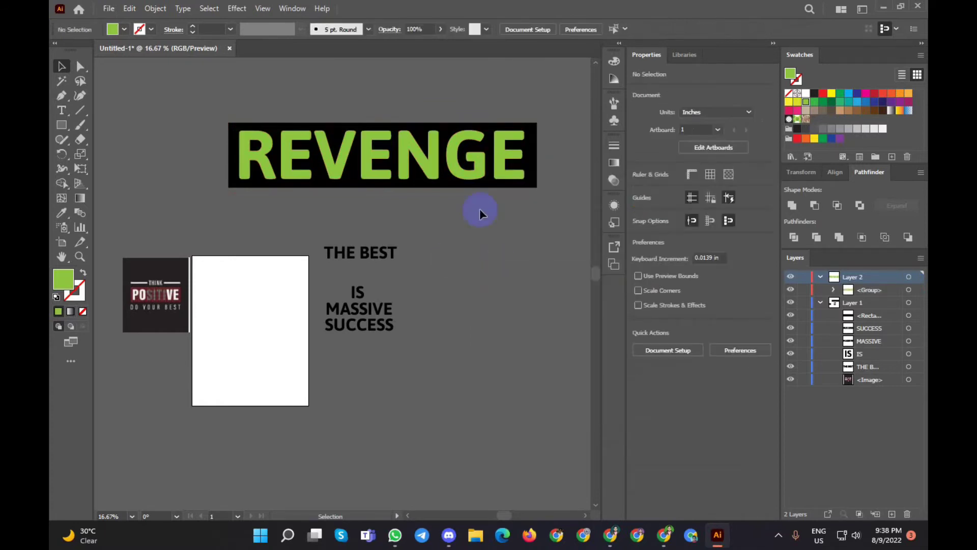
{"action": "right_click", "coordinate": [507, 151]}
{"action": "left_click", "coordinate": [530, 257]}
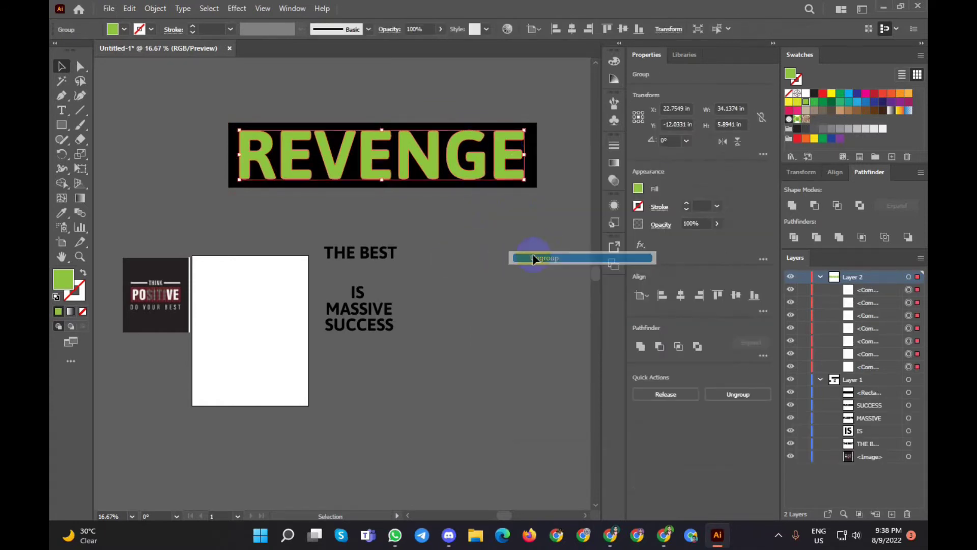
{"action": "left_click", "coordinate": [425, 223]}
Group the V, E and N letters together
{"action": "left_click", "coordinate": [336, 159]}
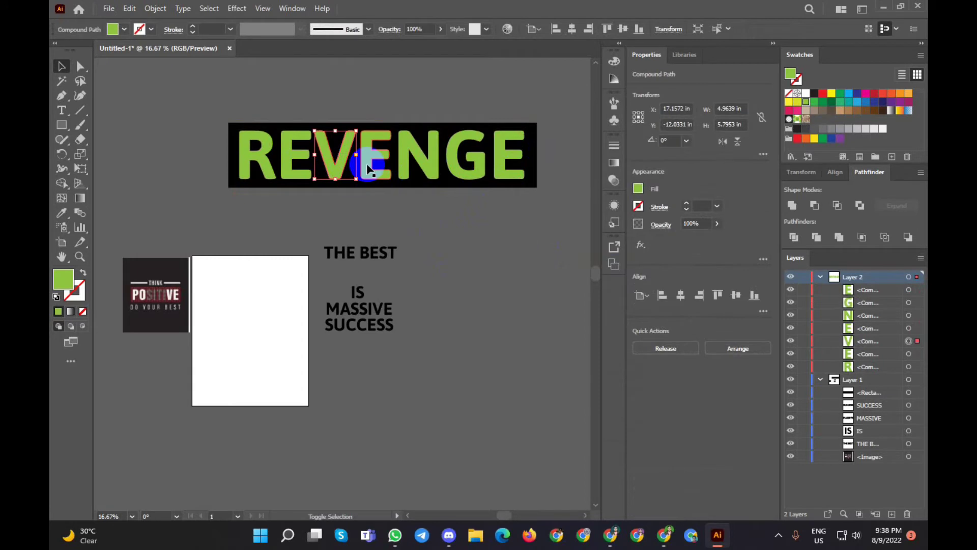
{"action": "left_click", "coordinate": [374, 168], "text": "shift"}
{"action": "key", "text": "a"}
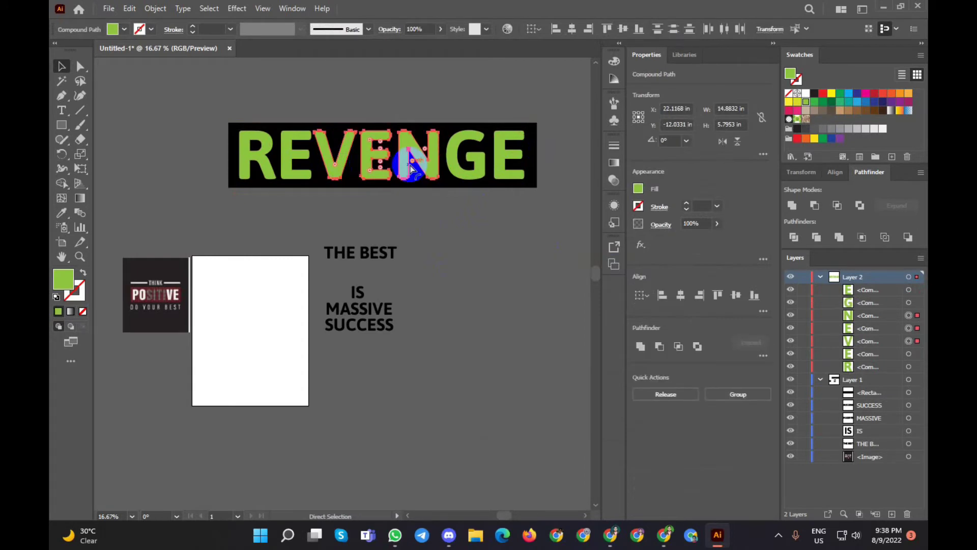
{"action": "key", "text": "ctrl+g"}
{"action": "left_click", "coordinate": [494, 222]}
{"action": "key", "text": "v"}
Group R, E, G and E and move them down off the banner
{"action": "left_click", "coordinate": [474, 157]}
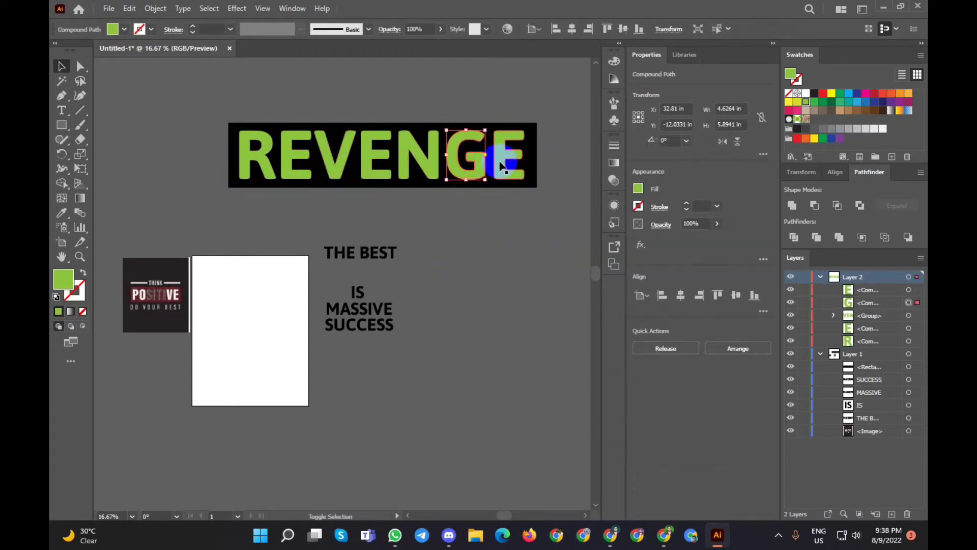
{"action": "left_click", "coordinate": [501, 163], "text": "shift"}
{"action": "left_click", "coordinate": [290, 155], "text": "shift"}
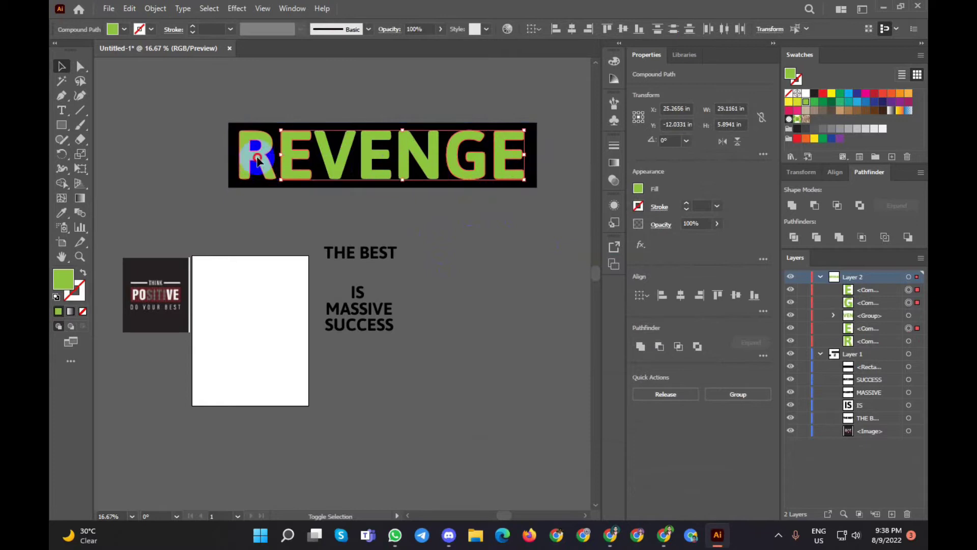
{"action": "left_click", "coordinate": [257, 160], "text": "shift"}
{"action": "key", "text": "ctrl+g"}
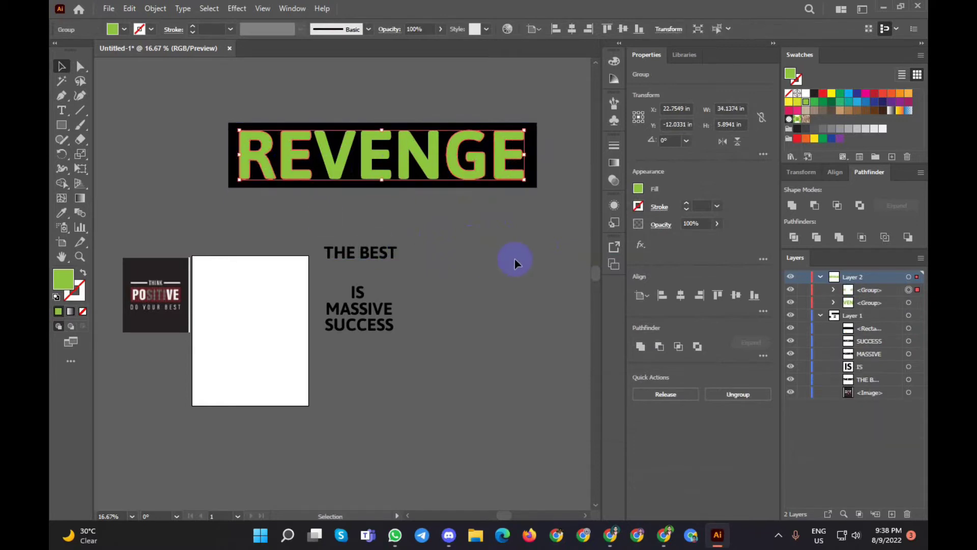
{"action": "left_click", "coordinate": [515, 259]}
{"action": "left_click_drag", "start_coordinate": [459, 184], "coordinate": [465, 463]}
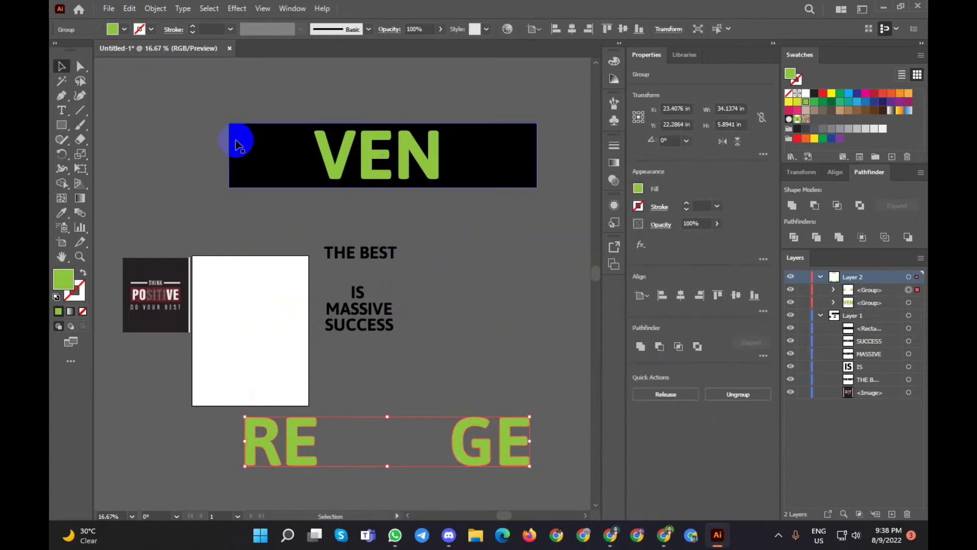
{"action": "left_click", "coordinate": [80, 110]}
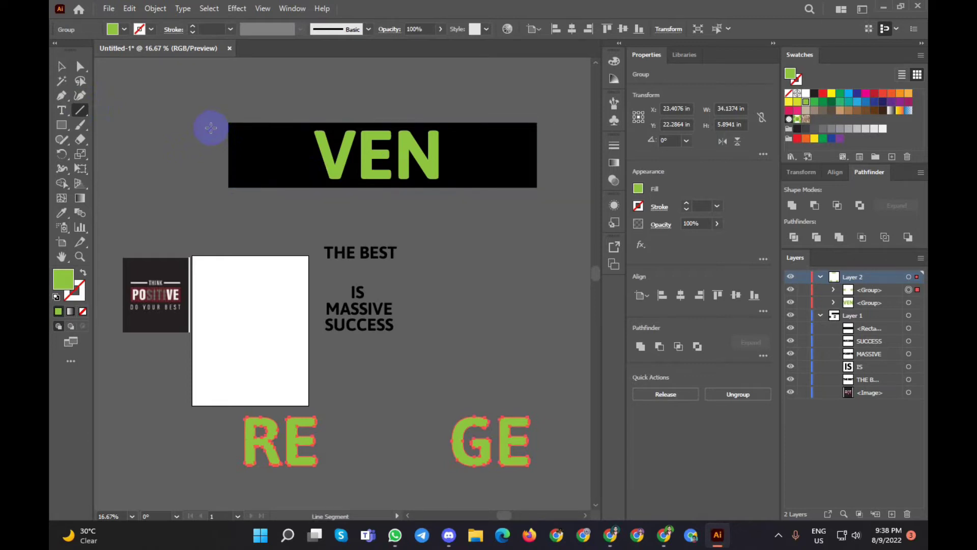
Draw a yellow horizontal line along the banner's top, extended past its left end
{"action": "mouse_move", "coordinate": [219, 127]}
{"action": "left_mouse_down"}
{"action": "mouse_move", "coordinate": [441, 144]}
{"action": "mouse_move", "coordinate": [579, 126]}
{"action": "left_mouse_up"}
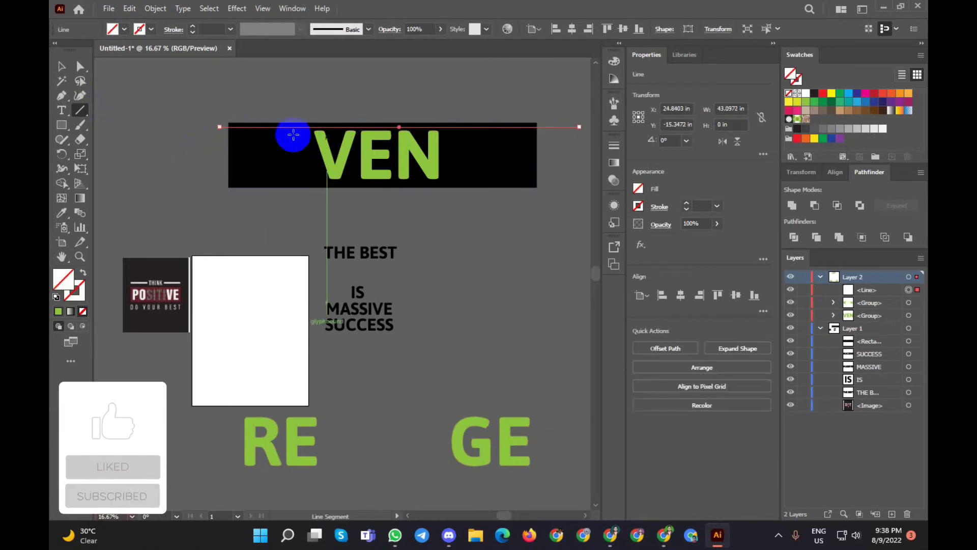
{"action": "left_click", "coordinate": [62, 66]}
{"action": "left_click", "coordinate": [185, 74]}
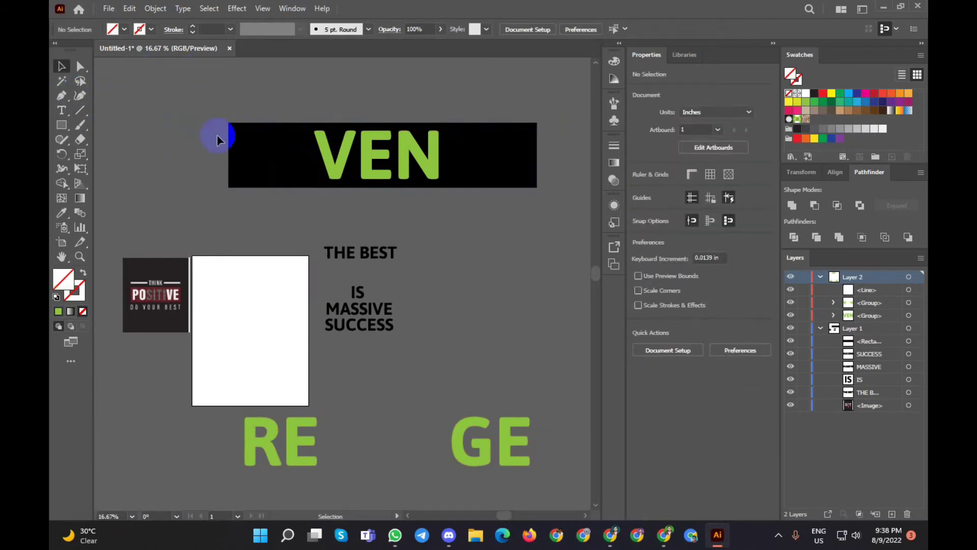
{"action": "left_click", "coordinate": [216, 128]}
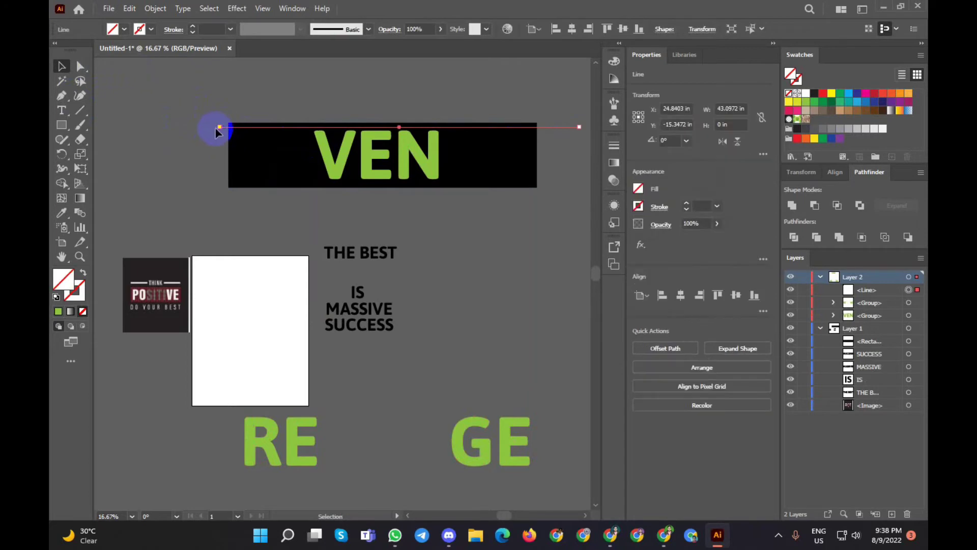
{"action": "left_click_drag", "start_coordinate": [218, 127], "coordinate": [146, 130]}
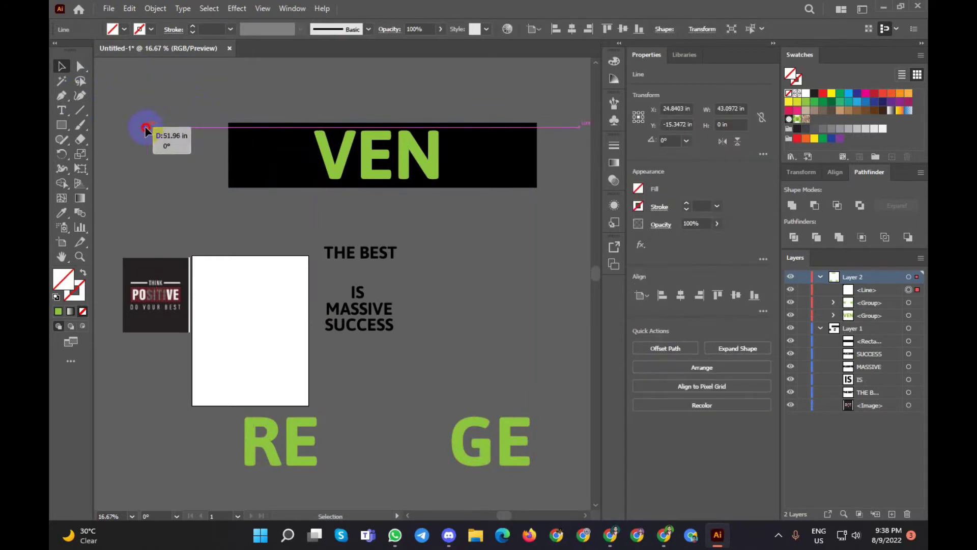
{"action": "left_click", "coordinate": [152, 29]}
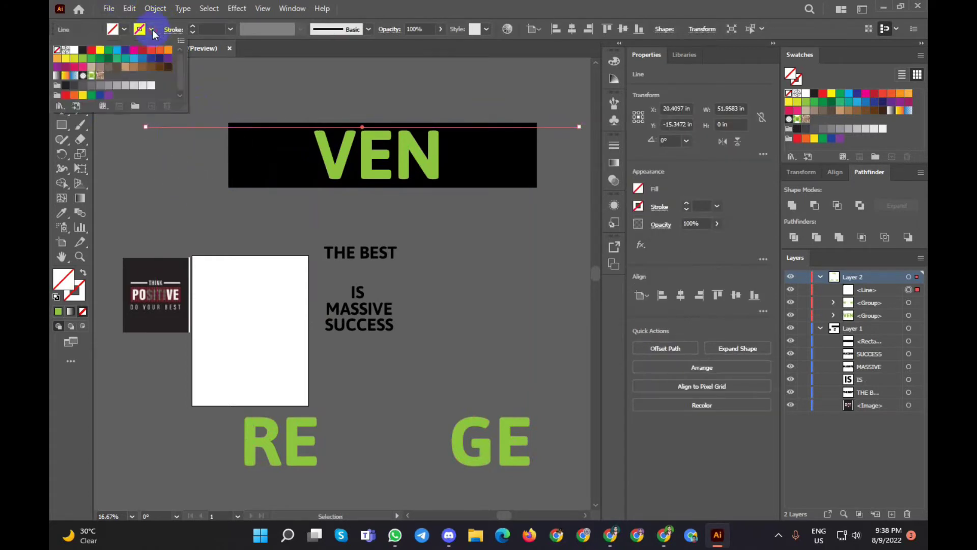
{"action": "left_click", "coordinate": [83, 50]}
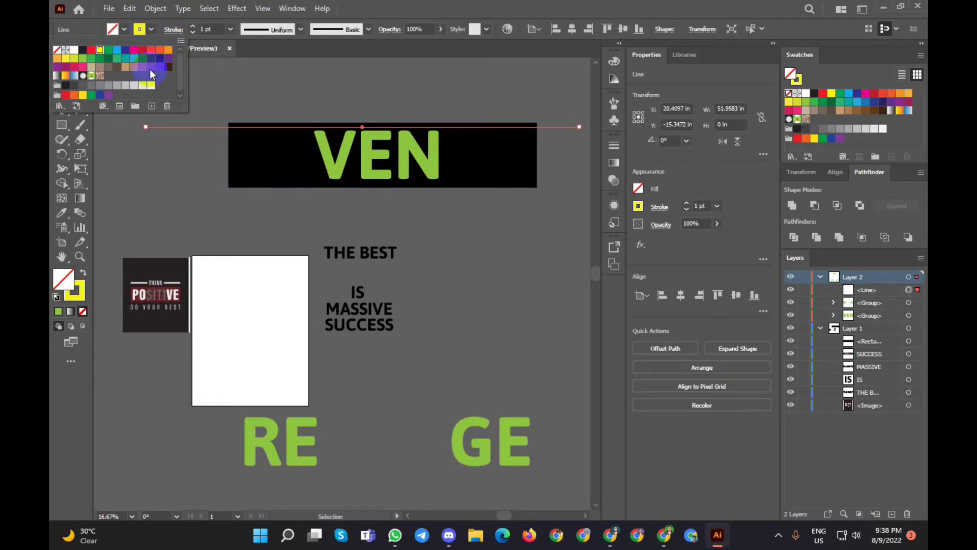
{"action": "left_click", "coordinate": [265, 84]}
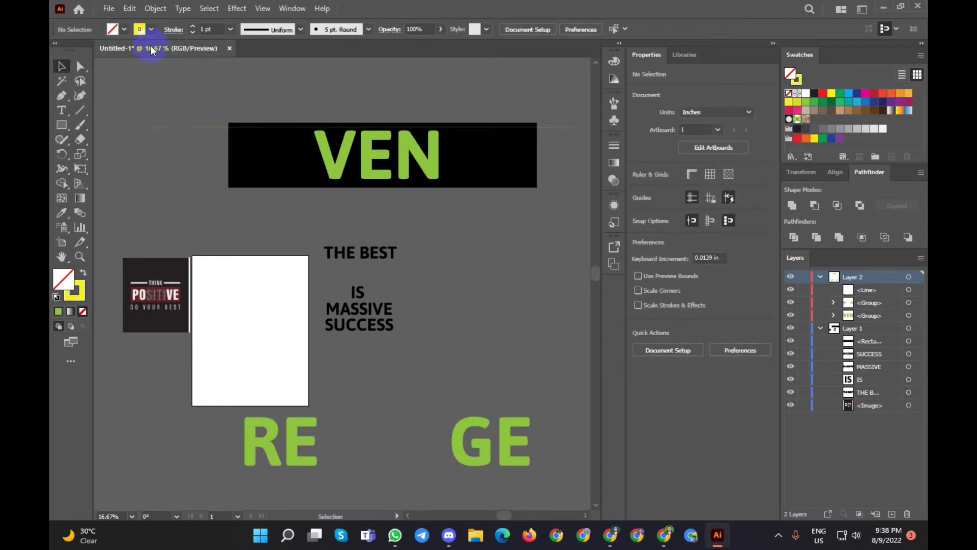
Copy the line a short step down and repeat with Ctrl+D to stripe the banner
{"action": "left_click_drag", "start_coordinate": [169, 132], "coordinate": [216, 126]}
{"action": "scroll", "coordinate": [171, 133], "scroll_direction": "up", "scroll_amount": 3}
{"action": "key", "text": "ctrl+z"}
{"action": "scroll", "coordinate": [219, 171], "scroll_direction": "down", "scroll_amount": 2}
{"action": "key", "text": "ctrl+d"}
{"action": "key", "text": "ctrl+d"}
{"action": "key", "text": "ctrl+d"}
{"action": "key", "text": "ctrl+d"}
{"action": "key", "text": "ctrl+d"}
{"action": "key", "text": "ctrl+d"}
{"action": "key", "text": "ctrl+d"}
{"action": "key", "text": "ctrl+d"}
{"action": "key", "text": "ctrl+d"}
{"action": "key", "text": "ctrl+d"}
{"action": "key", "text": "ctrl+d"}
{"action": "key", "text": "ctrl+d"}
{"action": "key", "text": "ctrl+d"}
{"action": "key", "text": "ctrl+d"}
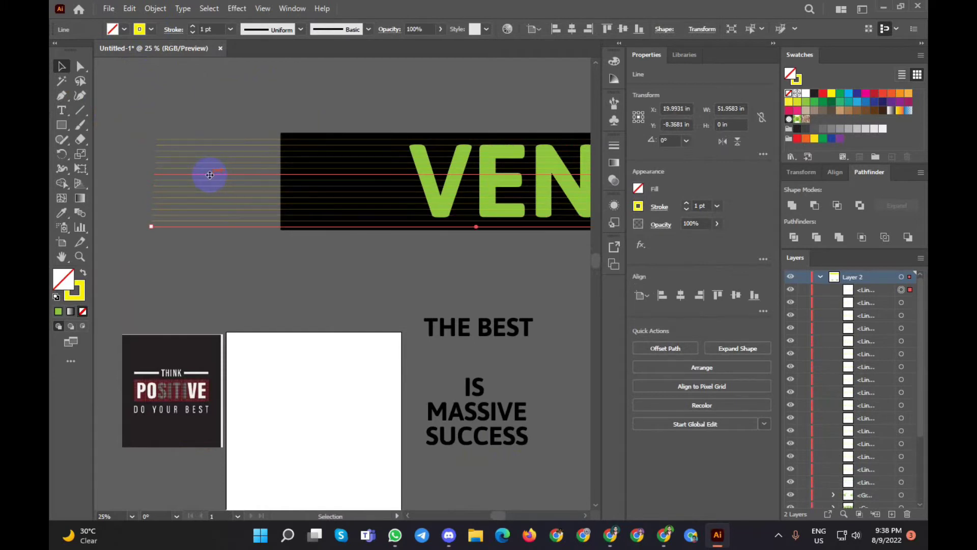
{"action": "scroll", "coordinate": [184, 177], "scroll_direction": "down", "scroll_amount": 2}
Expand the horizontal stripe lines around VEN into filled shapes
{"action": "left_click", "coordinate": [176, 156]}
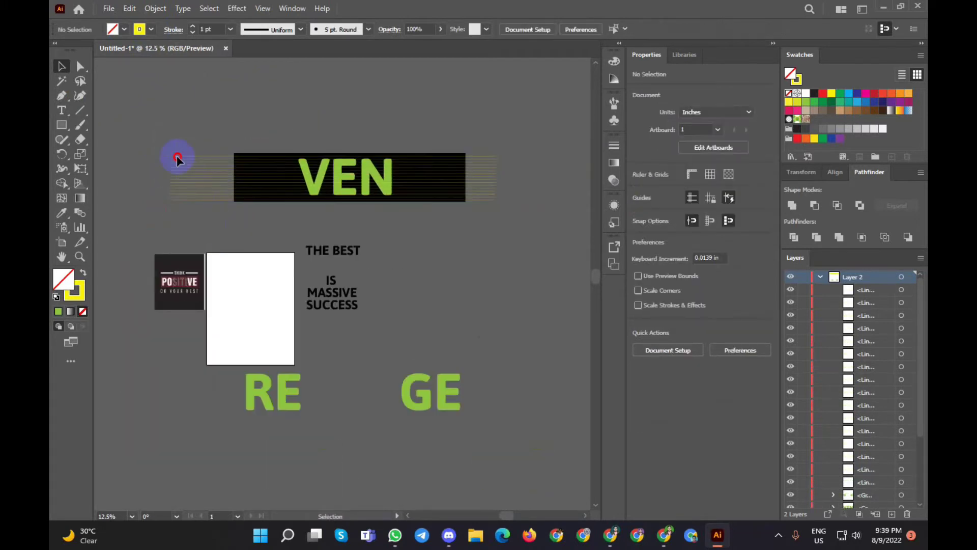
{"action": "left_click_drag", "start_coordinate": [204, 211], "coordinate": [185, 7]}
{"action": "left_click", "coordinate": [162, 14]}
{"action": "left_click", "coordinate": [196, 154]}
{"action": "left_click", "coordinate": [468, 335]}
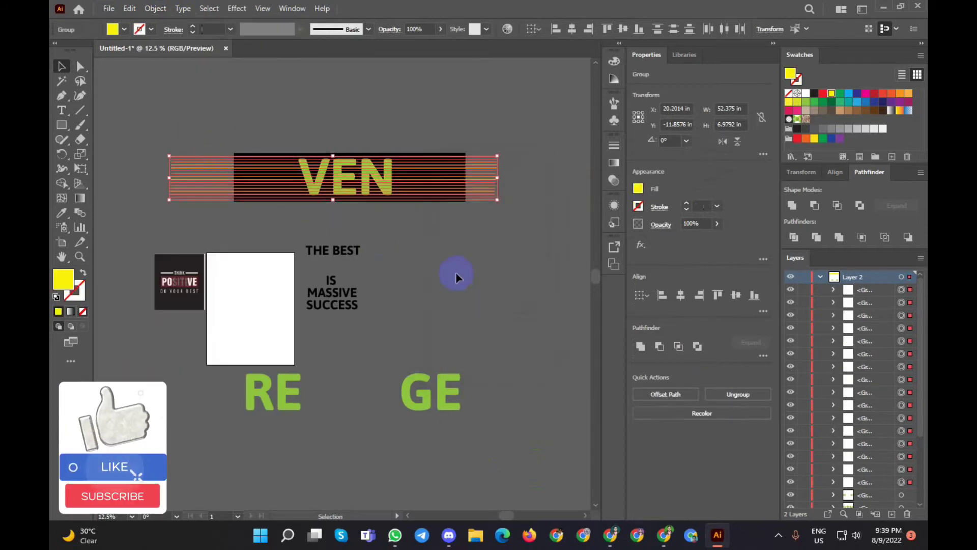
{"action": "left_click", "coordinate": [452, 273]}
Knock the VEN letters out of the stripes with Pathfinder Minus Front
{"action": "left_click", "coordinate": [170, 214]}
{"action": "left_click_drag", "start_coordinate": [170, 215], "coordinate": [214, 193]}
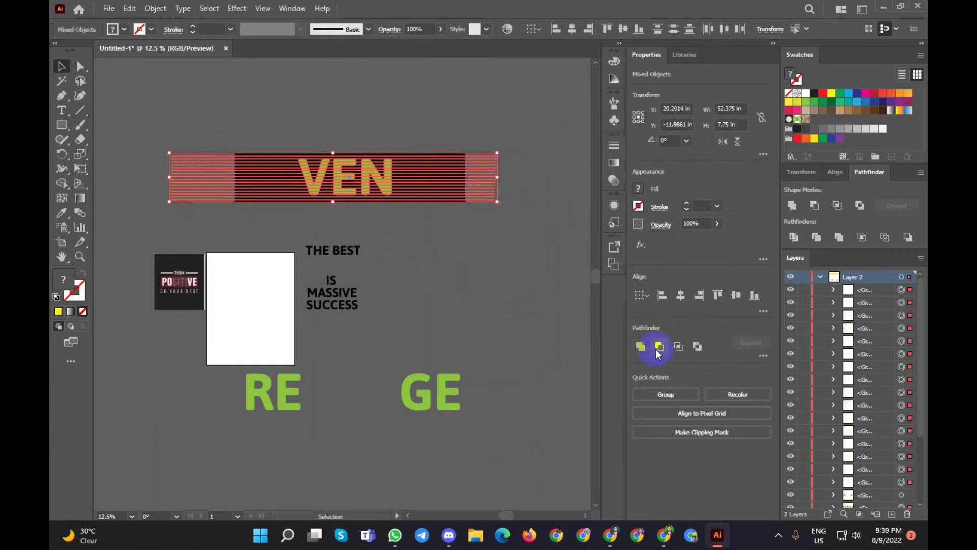
{"action": "left_click", "coordinate": [660, 348]}
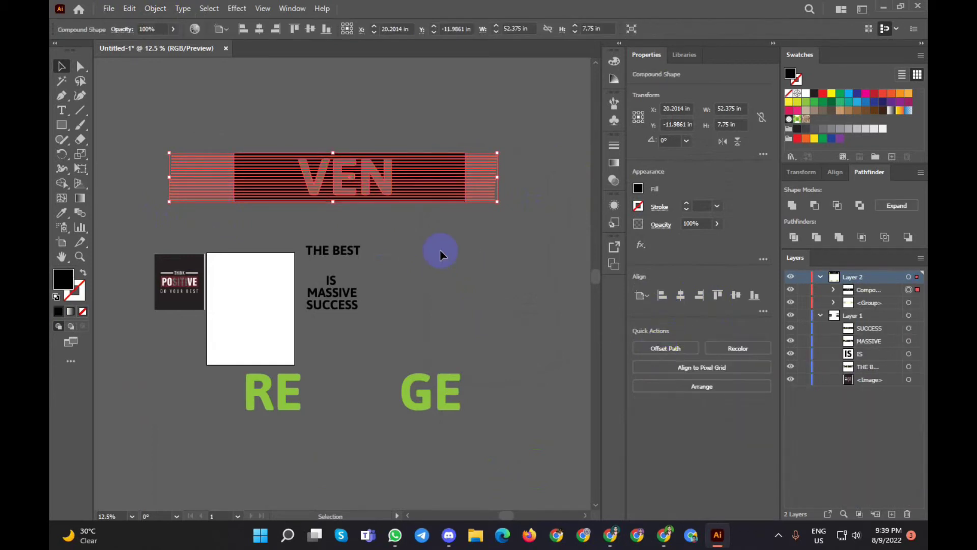
{"action": "left_click", "coordinate": [440, 249]}
{"action": "left_click", "coordinate": [432, 179]}
{"action": "left_click", "coordinate": [534, 163]}
{"action": "left_click", "coordinate": [207, 195]}
Expand the compound shape into a group, inspect it, then undo back to the compound shape
{"action": "left_click", "coordinate": [157, 8]}
{"action": "left_click", "coordinate": [201, 166]}
{"action": "left_click", "coordinate": [436, 244]}
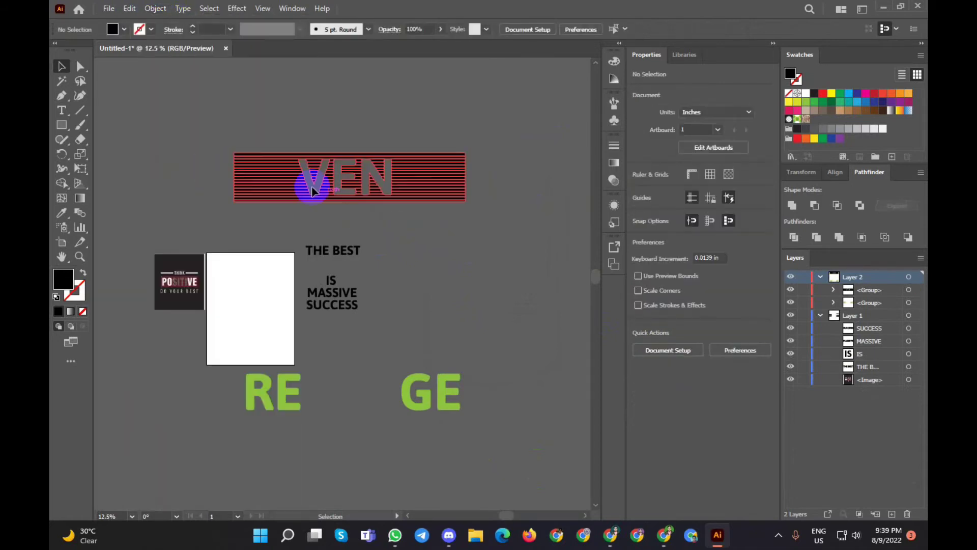
{"action": "scroll", "coordinate": [312, 190], "scroll_direction": "up", "scroll_amount": 3}
{"action": "scroll", "coordinate": [258, 179], "scroll_direction": "up", "scroll_amount": 2}
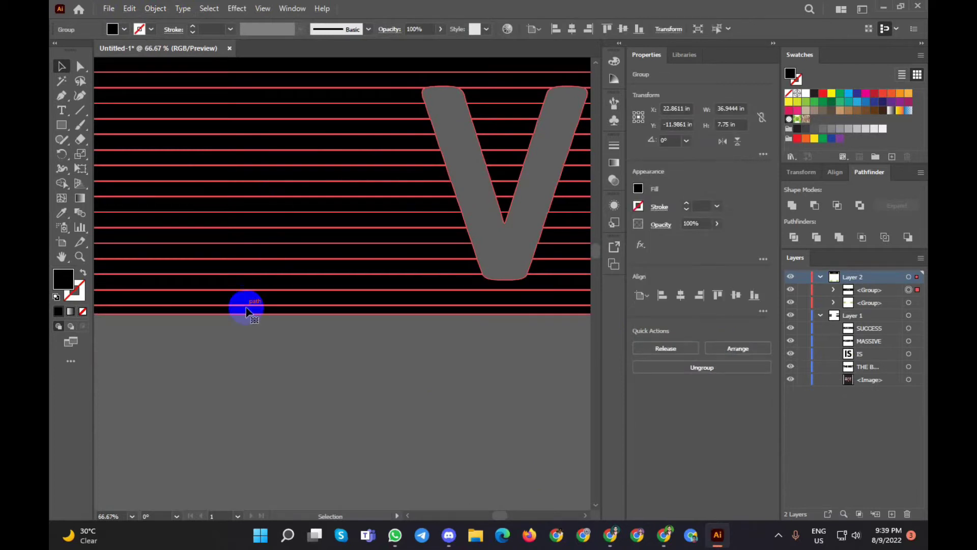
{"action": "scroll", "coordinate": [307, 334], "scroll_direction": "down", "scroll_amount": 2}
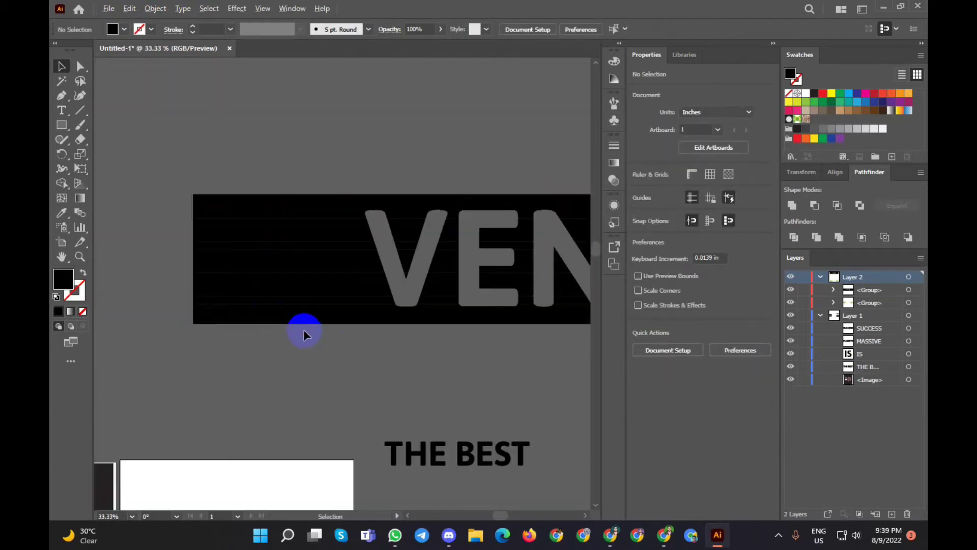
{"action": "scroll", "coordinate": [290, 275], "scroll_direction": "down", "scroll_amount": 3}
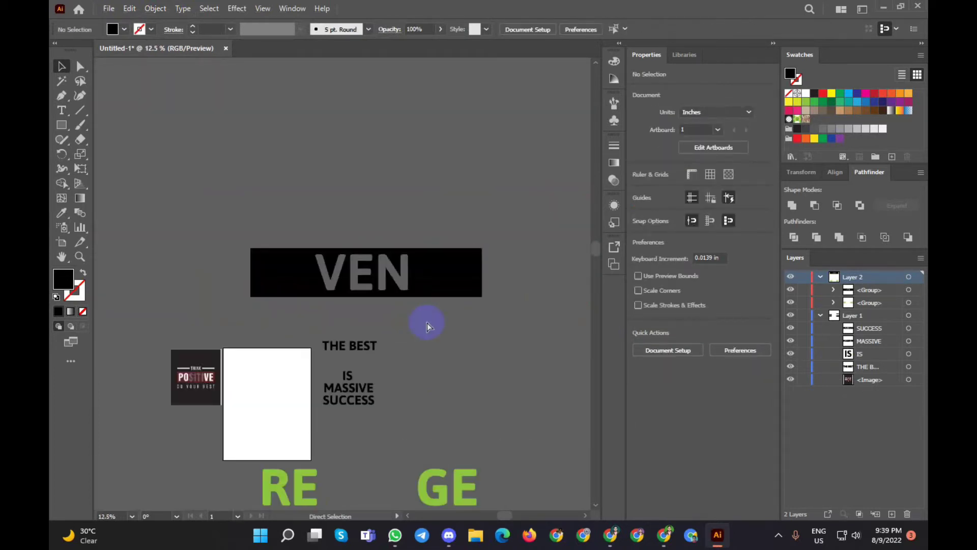
{"action": "key", "text": "ctrl+z"}
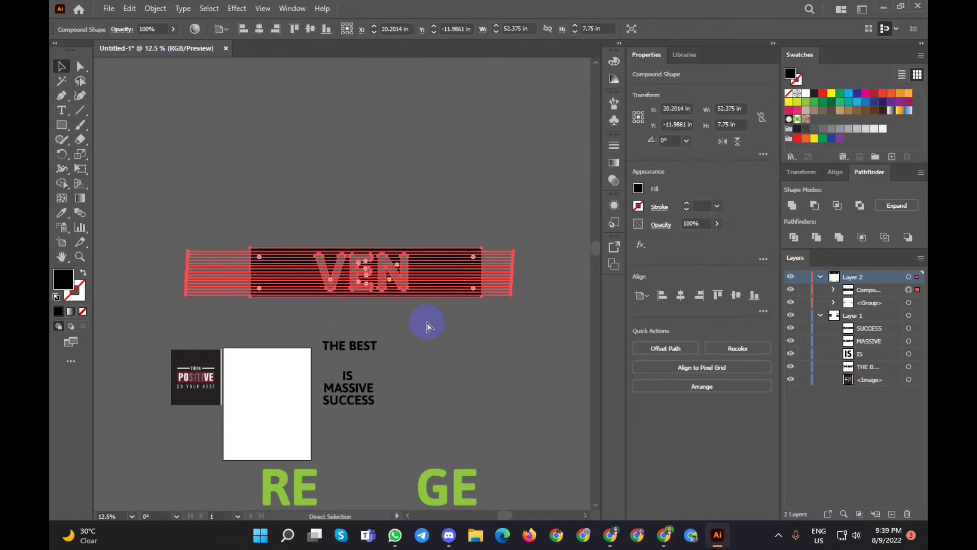
Restore the uncut green VEN with yellow stripes and thicken the stripes to 5 pt
{"action": "key", "text": "ctrl+z"}
{"action": "key", "text": "ctrl+z"}
{"action": "key", "text": "ctrl+z"}
{"action": "left_click", "coordinate": [199, 277]}
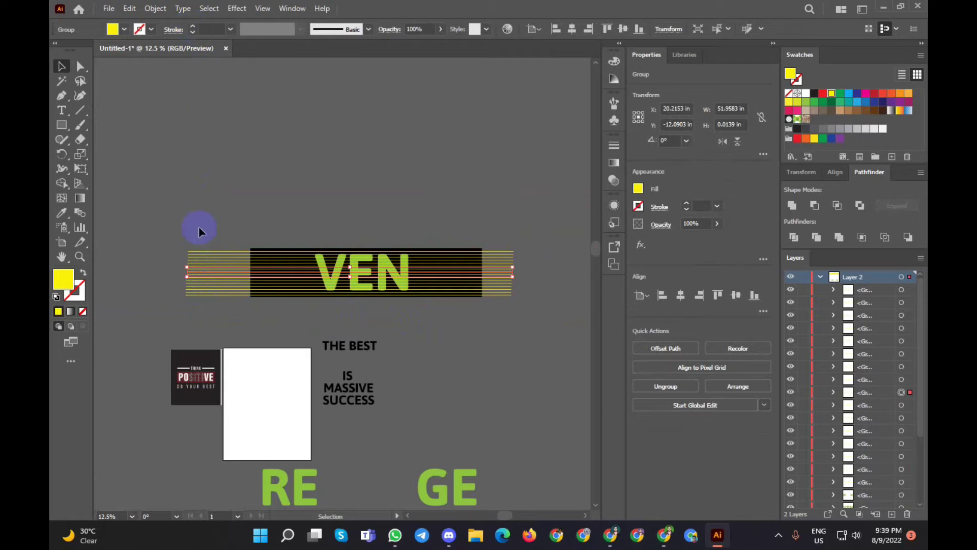
{"action": "key", "text": "ctrl+z"}
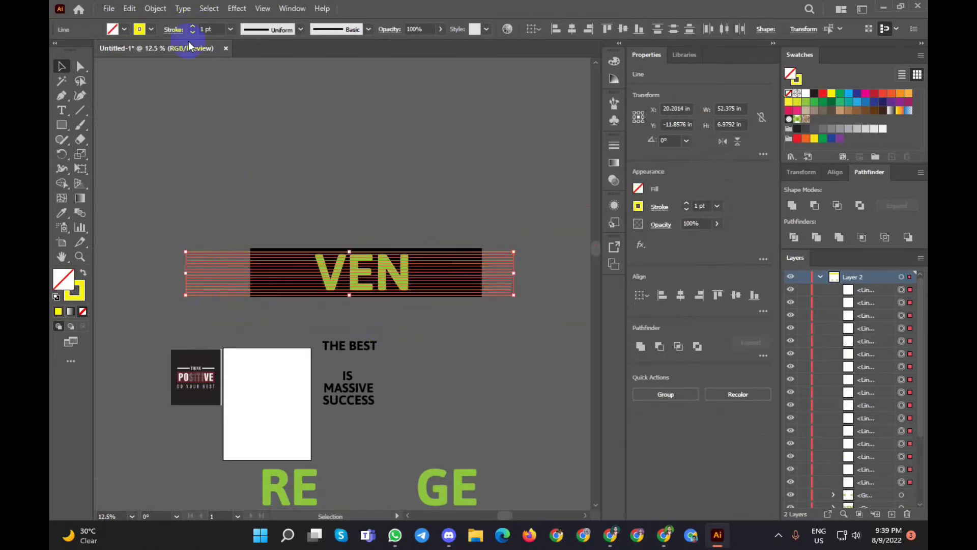
{"action": "left_click", "coordinate": [193, 28]}
{"action": "left_click", "coordinate": [193, 28]}
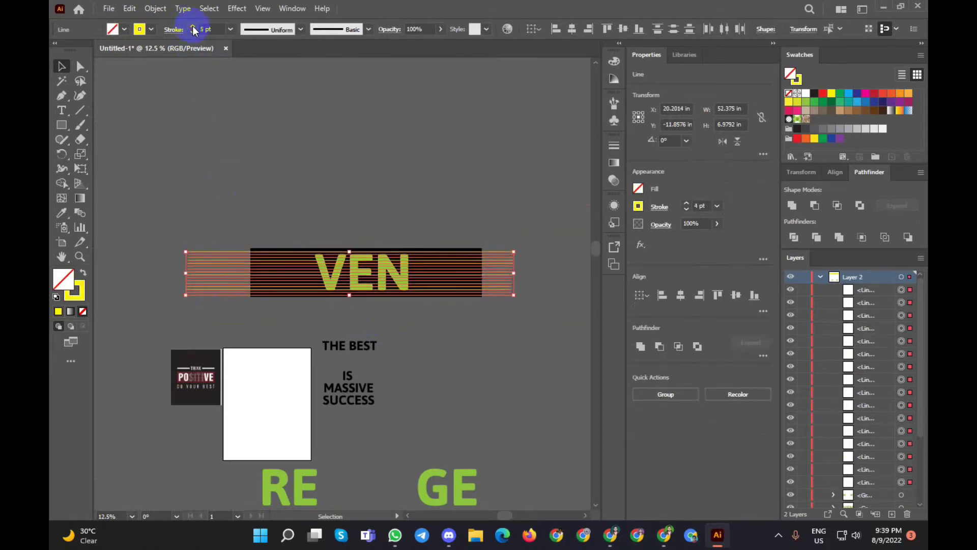
{"action": "scroll", "coordinate": [253, 286], "scroll_direction": "up", "scroll_amount": 2, "text": "alt"}
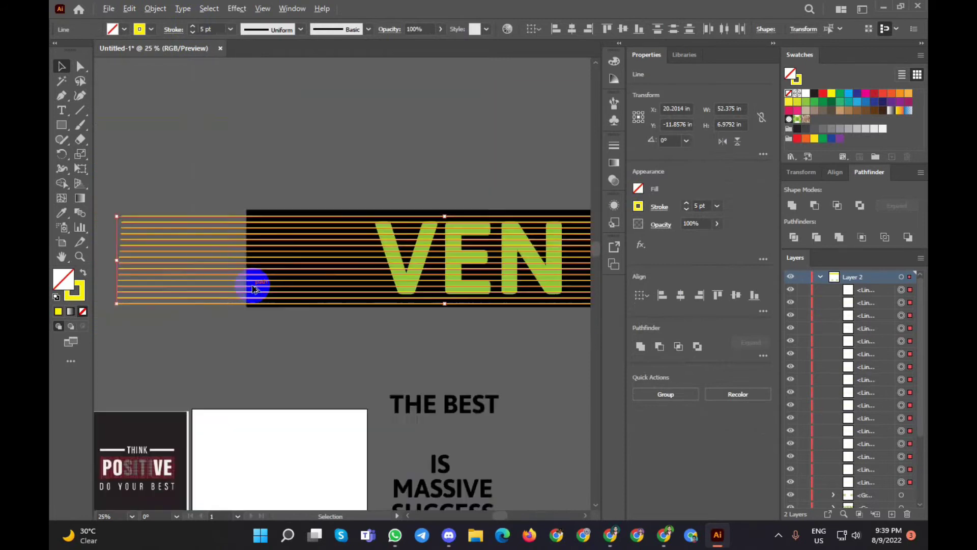
{"action": "scroll", "coordinate": [253, 288], "scroll_direction": "down", "scroll_amount": 1, "text": "alt"}
{"action": "scroll", "coordinate": [253, 287], "scroll_direction": "down", "scroll_amount": 1, "text": "alt"}
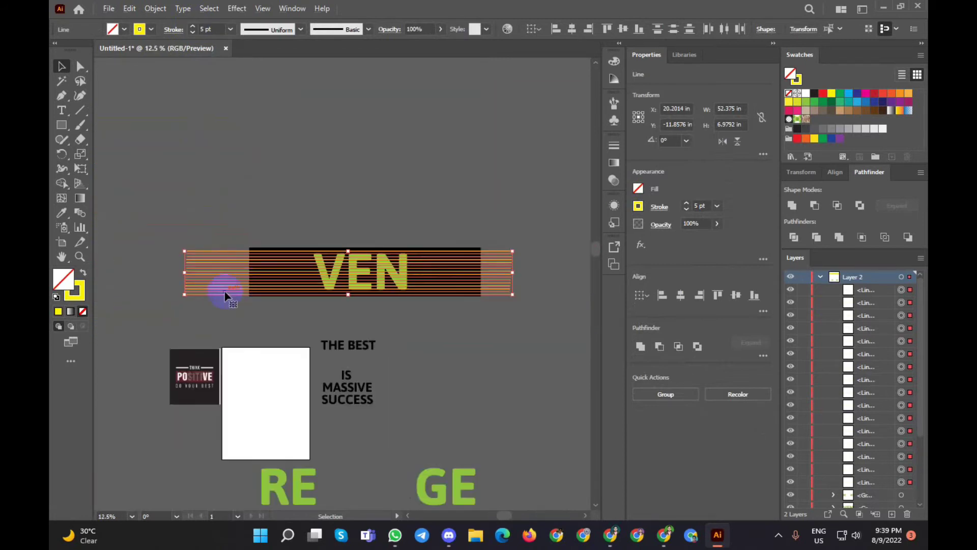
Select all the stripe lines and group them together
{"action": "left_click", "coordinate": [170, 228]}
{"action": "left_click_drag", "start_coordinate": [206, 305], "coordinate": [241, 184]}
{"action": "key", "text": "ctrl+g"}
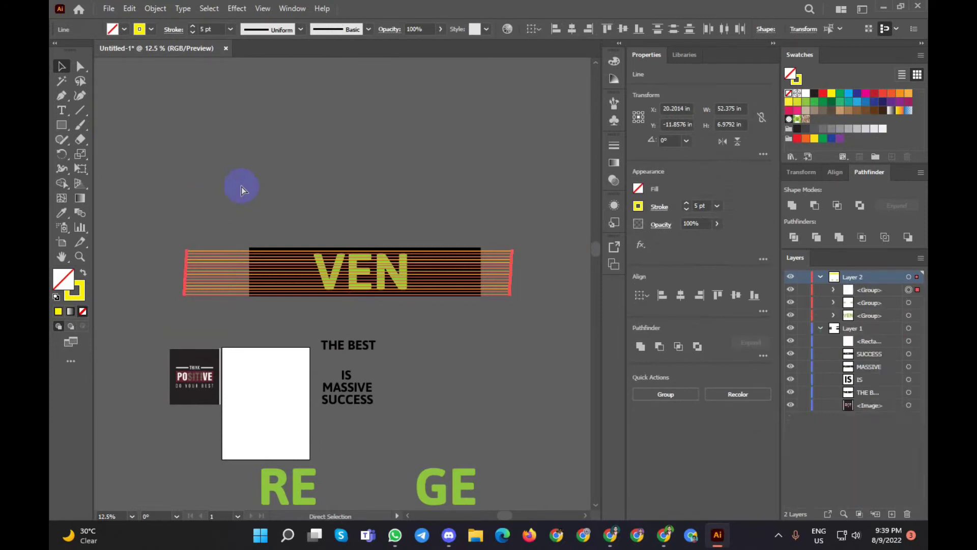
{"action": "left_click", "coordinate": [156, 8]}
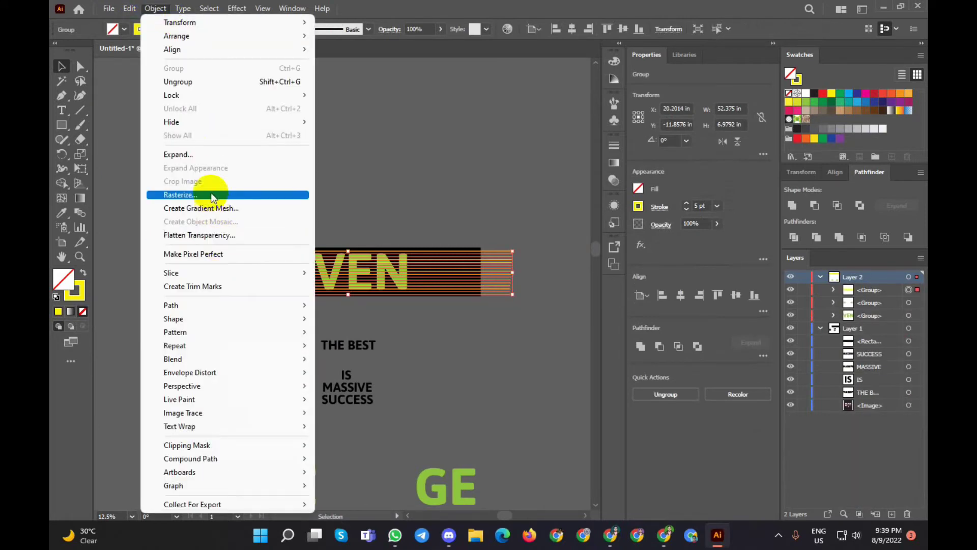
Expand the 5 pt stripes, cut VEN out of them as one shape, and expand it
{"action": "left_click", "coordinate": [210, 152]}
{"action": "left_click", "coordinate": [455, 338]}
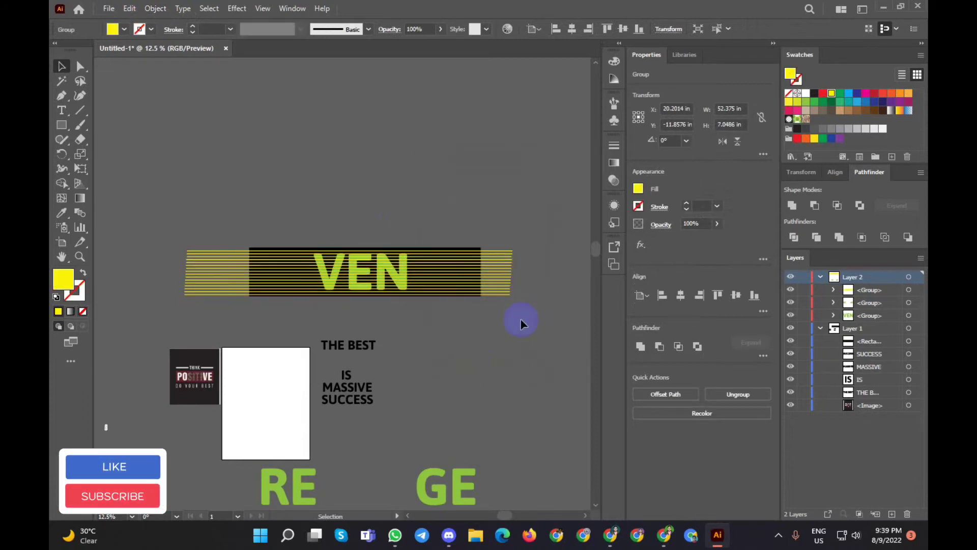
{"action": "left_click", "coordinate": [566, 202]}
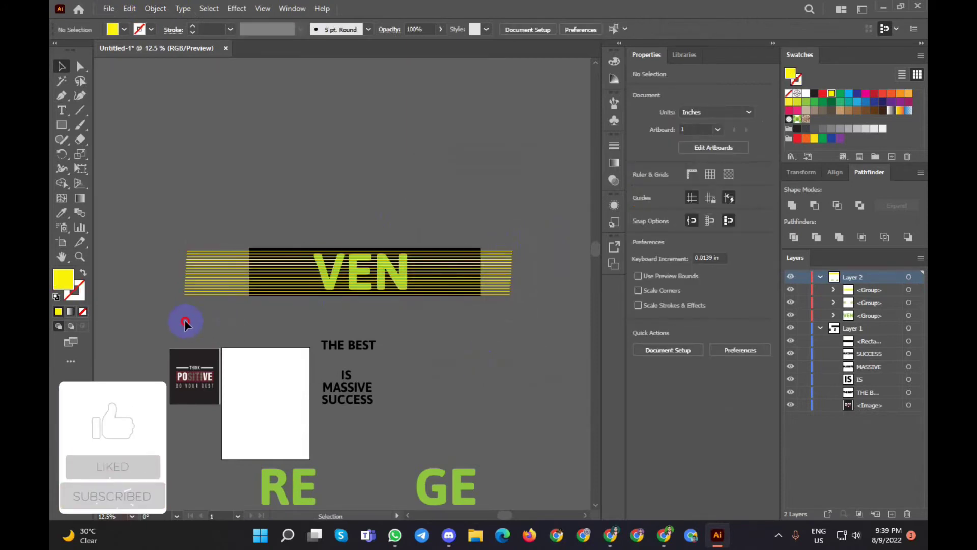
{"action": "left_click_drag", "start_coordinate": [536, 241], "coordinate": [185, 321]}
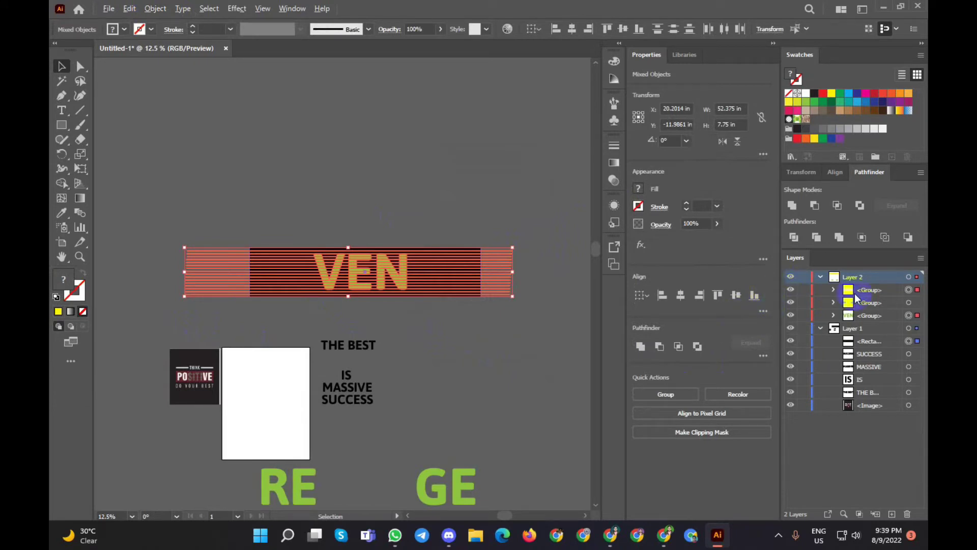
{"action": "left_click", "coordinate": [815, 207], "text": "alt"}
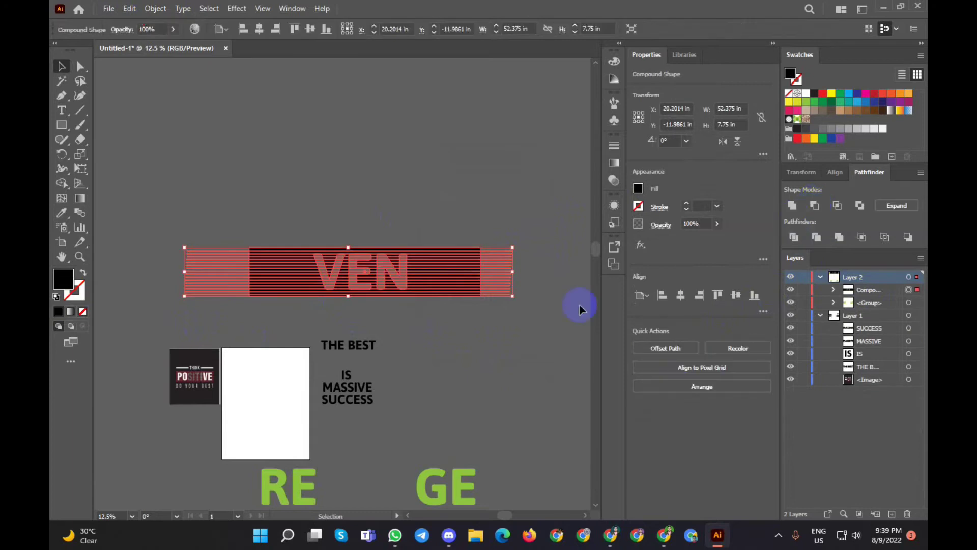
{"action": "left_click", "coordinate": [818, 238]}
Ungroup the striped VEN artwork into separate stripe paths
{"action": "left_click", "coordinate": [417, 337]}
{"action": "scroll", "coordinate": [261, 319], "scroll_direction": "up", "scroll_amount": 2}
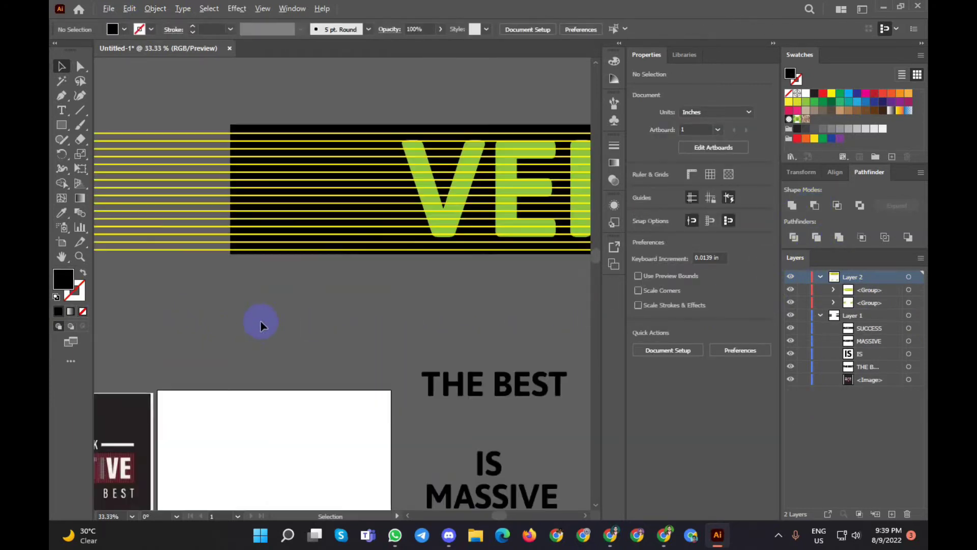
{"action": "scroll", "coordinate": [260, 320], "scroll_direction": "down", "scroll_amount": 2}
{"action": "scroll", "coordinate": [259, 320], "scroll_direction": "up", "scroll_amount": 1}
{"action": "left_click_drag", "start_coordinate": [144, 227], "coordinate": [221, 317]}
{"action": "right_click", "coordinate": [213, 280]}
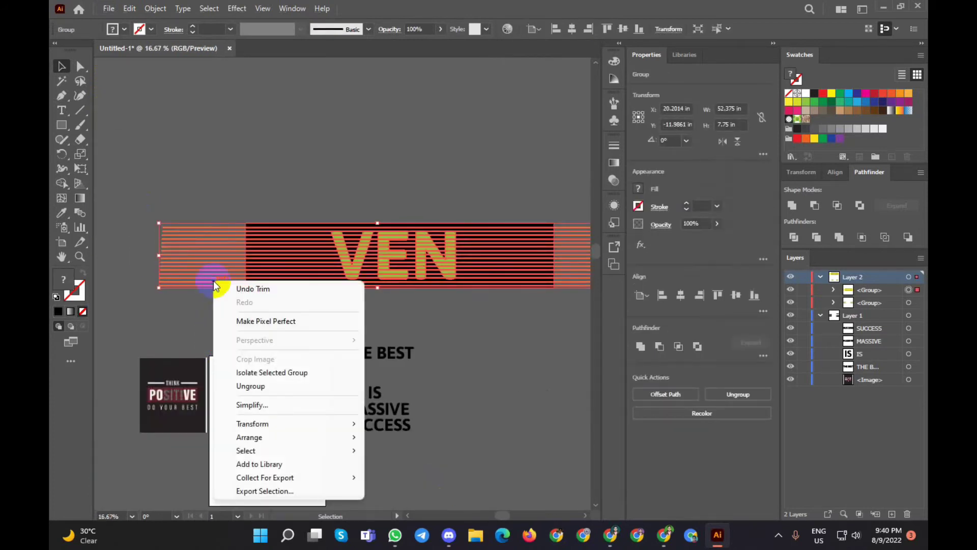
{"action": "left_click", "coordinate": [249, 386]}
{"action": "left_click", "coordinate": [176, 328]}
{"action": "left_click_drag", "start_coordinate": [160, 212], "coordinate": [213, 306]}
{"action": "left_click", "coordinate": [213, 307]}
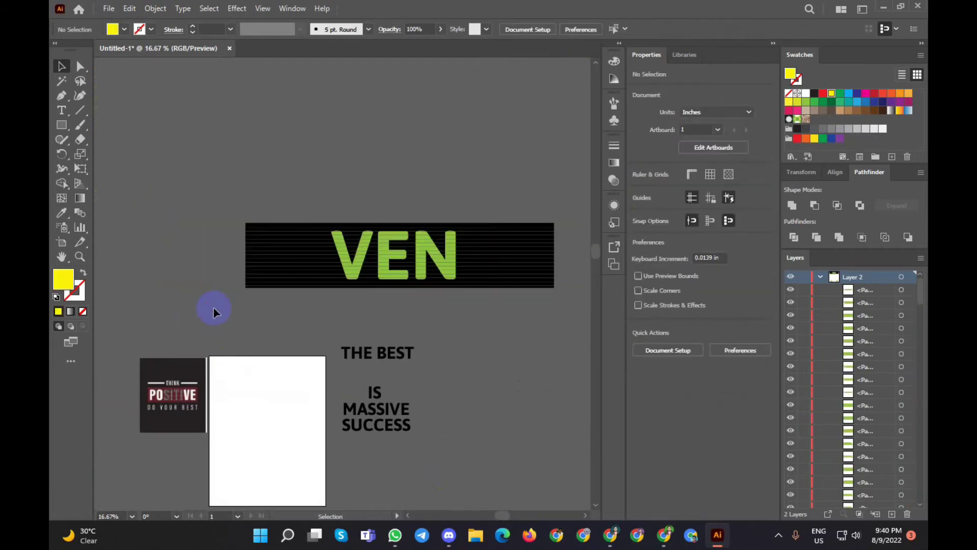
Zoom around the banner to check the separated stripe lines
{"action": "scroll", "coordinate": [395, 260], "scroll_direction": "up", "scroll_amount": 3}
{"action": "scroll", "coordinate": [312, 255], "scroll_direction": "up", "scroll_amount": 2}
{"action": "scroll", "coordinate": [313, 253], "scroll_direction": "down", "scroll_amount": 1}
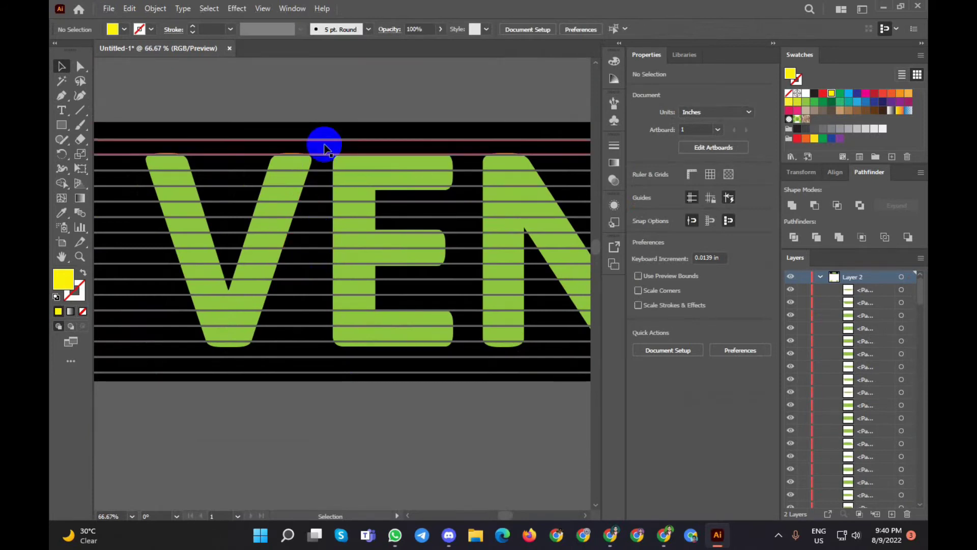
{"action": "scroll", "coordinate": [323, 145], "scroll_direction": "down", "scroll_amount": 3}
{"action": "scroll", "coordinate": [202, 271], "scroll_direction": "down", "scroll_amount": 1}
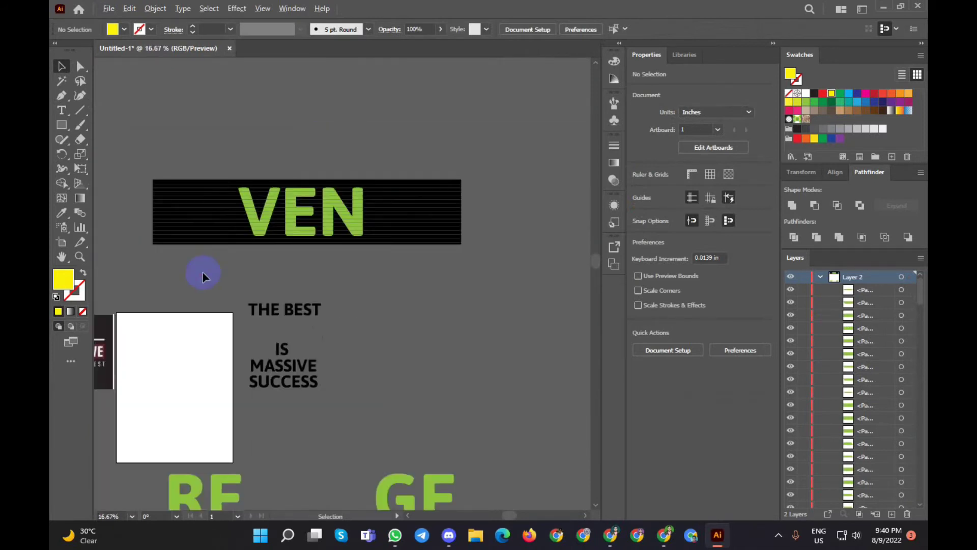
{"action": "scroll", "coordinate": [265, 267], "scroll_direction": "up", "scroll_amount": 1}
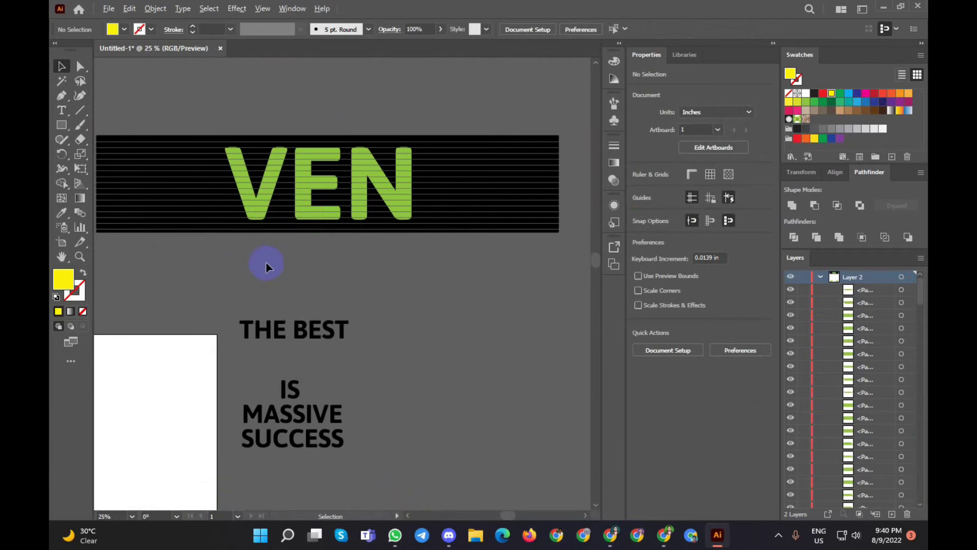
{"action": "scroll", "coordinate": [265, 262], "scroll_direction": "down", "scroll_amount": 1}
Draw a yellow 5 pt vertical line down across the banner's left end
{"action": "left_click", "coordinate": [81, 106]}
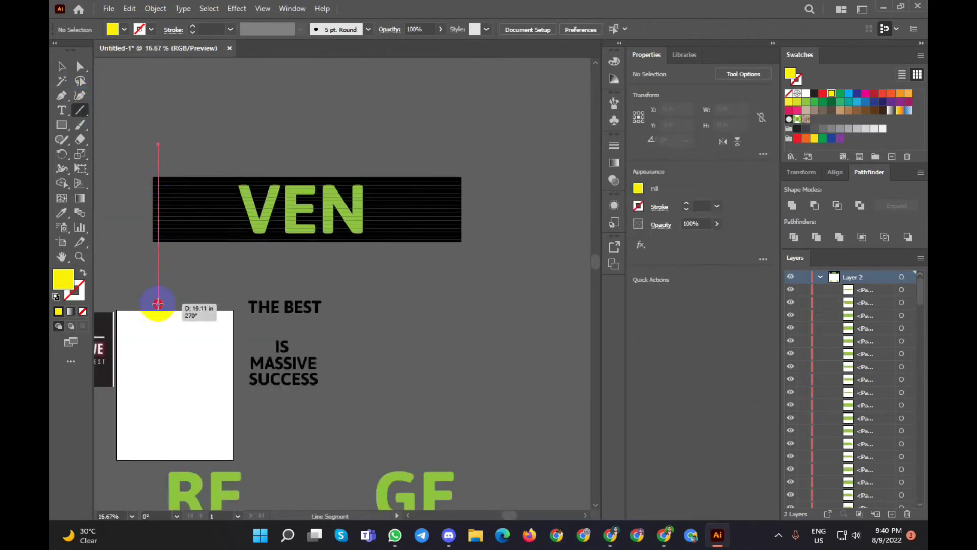
{"action": "left_click_drag", "start_coordinate": [160, 159], "coordinate": [159, 301]}
{"action": "left_click", "coordinate": [70, 67]}
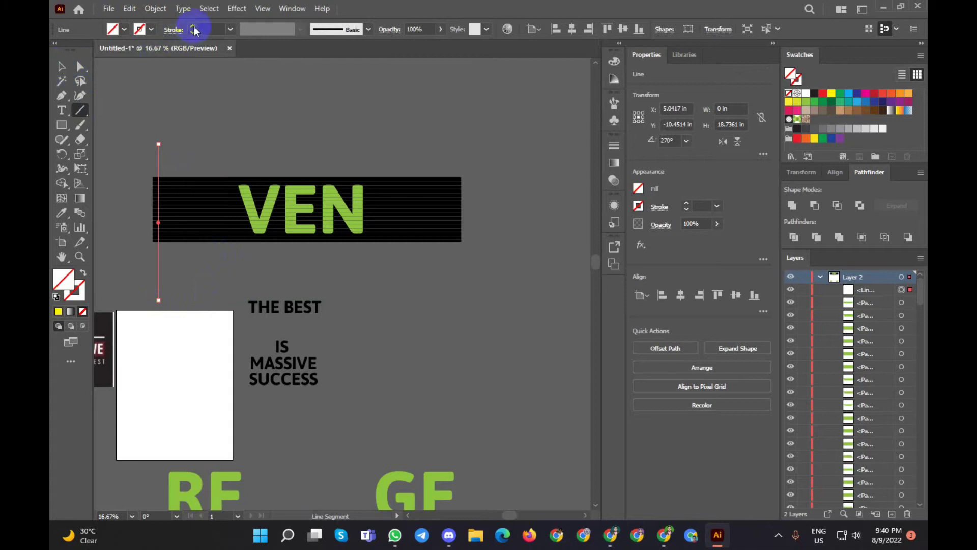
{"action": "left_click", "coordinate": [193, 27]}
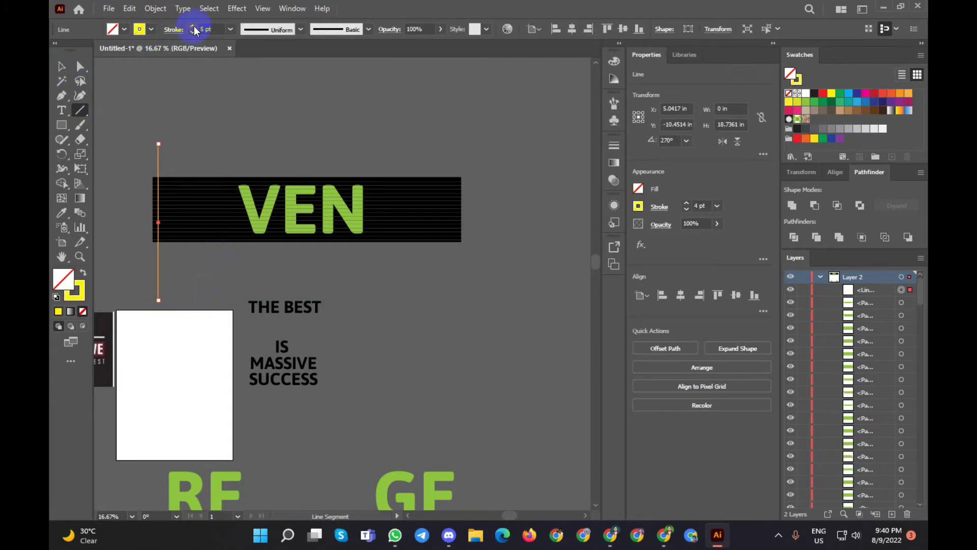
Copy the yellow line a short distance right and repeat to fill the banner's width
{"action": "left_click", "coordinate": [61, 66]}
{"action": "left_click", "coordinate": [217, 144]}
{"action": "left_click_drag", "start_coordinate": [158, 152], "coordinate": [164, 158], "text": "alt"}
{"action": "key", "text": "ctrl+d"}
{"action": "key", "text": "ctrl+d"}
{"action": "key", "text": "ctrl+d"}
{"action": "key", "text": "ctrl+d"}
{"action": "key", "text": "ctrl+d"}
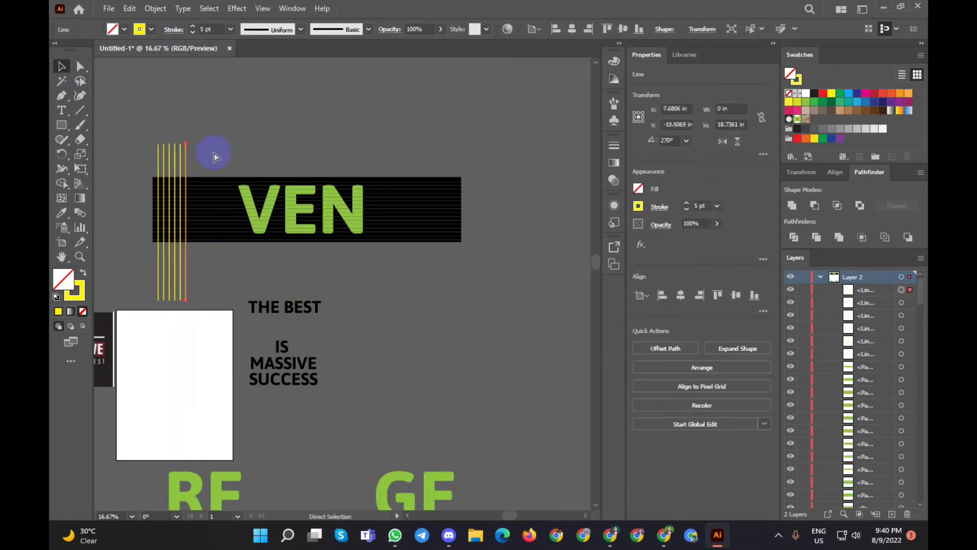
{"action": "key", "text": "ctrl+d"}
{"action": "key", "text": "ctrl+d"}
{"action": "key", "text": "ctrl+d"}
{"action": "key", "text": "ctrl+d"}
{"action": "key", "text": "ctrl+d"}
{"action": "key", "text": "ctrl+d"}
{"action": "key", "text": "ctrl+d"}
{"action": "key", "text": "ctrl+d"}
{"action": "key", "text": "ctrl+d"}
{"action": "key", "text": "ctrl+d"}
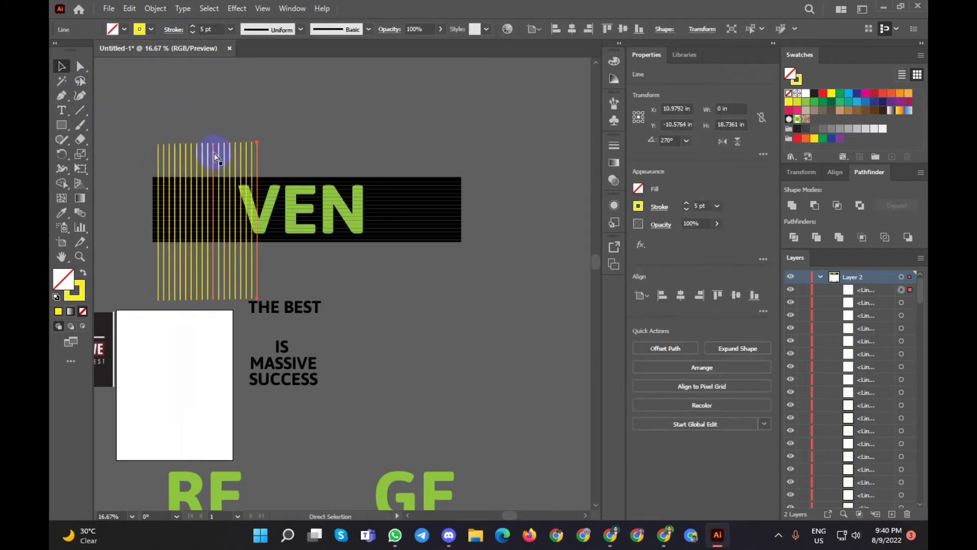
{"action": "key", "text": "ctrl+d"}
{"action": "key", "text": "ctrl+d"}
{"action": "key", "text": "ctrl+d"}
{"action": "key", "text": "ctrl+d"}
{"action": "key", "text": "ctrl+d"}
{"action": "key", "text": "ctrl+d"}
{"action": "key", "text": "ctrl+d"}
{"action": "key", "text": "ctrl+d"}
{"action": "key", "text": "ctrl+d"}
{"action": "key", "text": "ctrl+d"}
{"action": "key", "text": "ctrl+d"}
{"action": "key", "text": "ctrl+d"}
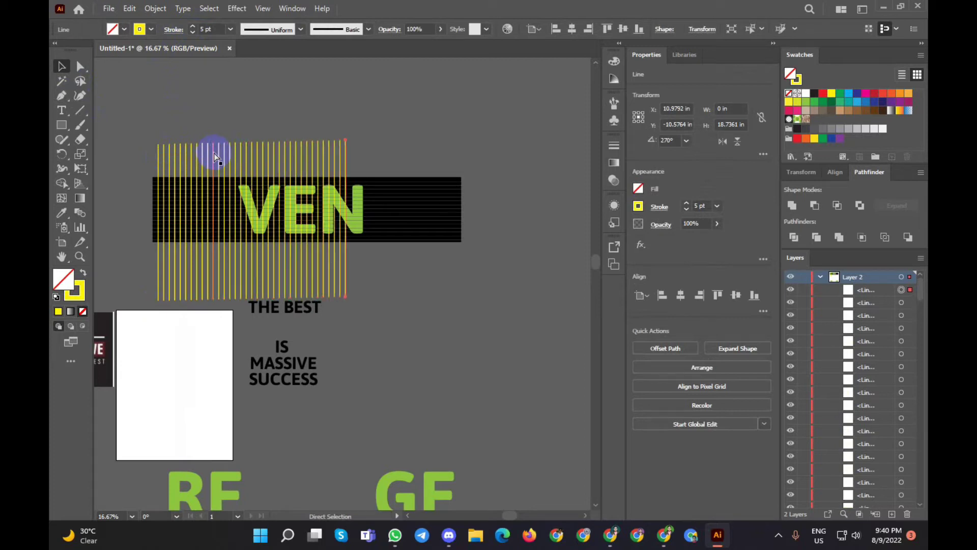
{"action": "key", "text": "ctrl+d"}
{"action": "key", "text": "ctrl+d"}
{"action": "key", "text": "ctrl+d"}
{"action": "key", "text": "ctrl+d"}
{"action": "key", "text": "ctrl+d"}
{"action": "key", "text": "ctrl+d"}
{"action": "key", "text": "ctrl+d"}
{"action": "key", "text": "ctrl+d"}
{"action": "key", "text": "ctrl+d"}
{"action": "key", "text": "ctrl+d"}
{"action": "key", "text": "ctrl+d"}
{"action": "key", "text": "ctrl+d"}
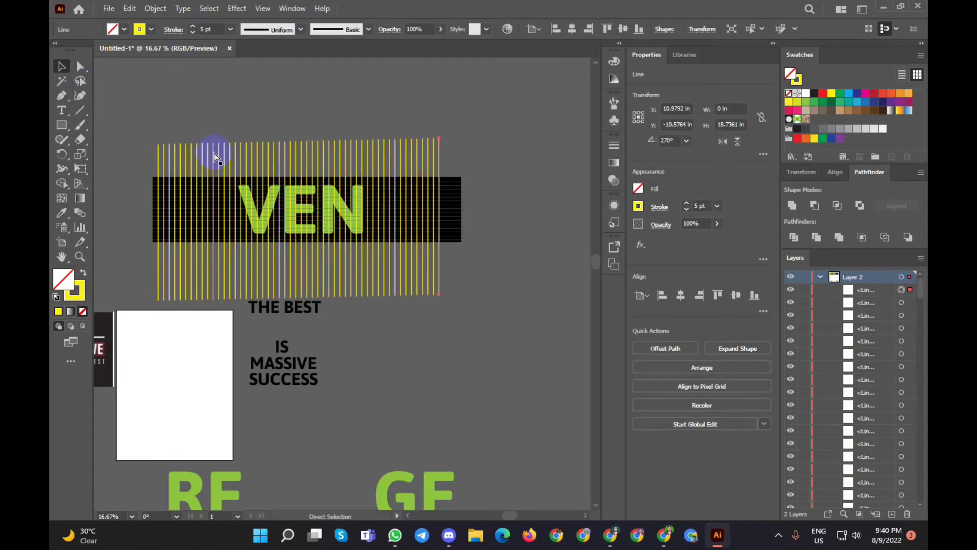
{"action": "key", "text": "ctrl+d"}
{"action": "key", "text": "ctrl+d"}
{"action": "key", "text": "ctrl+d"}
{"action": "key", "text": "ctrl+d"}
{"action": "key", "text": "ctrl+d"}
{"action": "key", "text": "ctrl+d"}
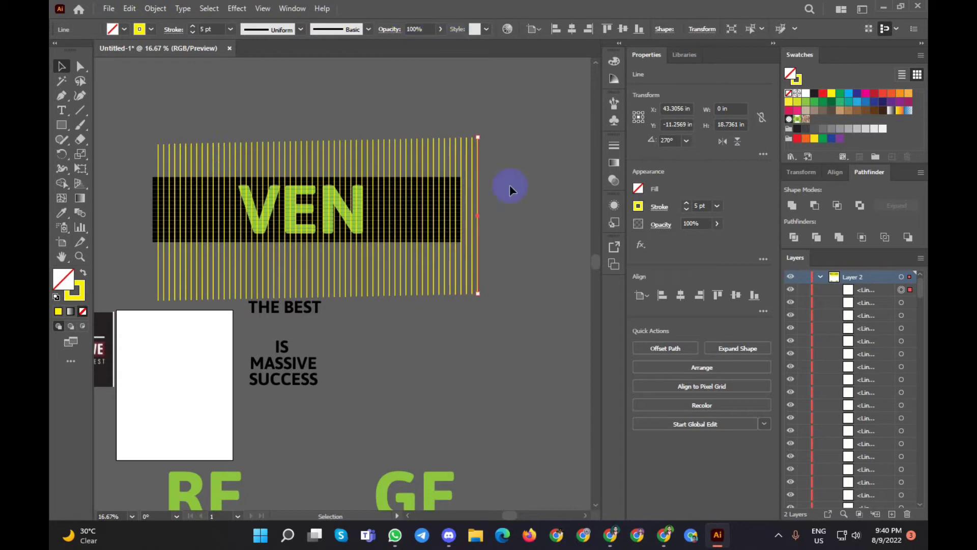
Move THE BEST down onto IS, then select all the yellow vertical lines
{"action": "left_click", "coordinate": [510, 187]}
{"action": "left_click_drag", "start_coordinate": [300, 311], "coordinate": [299, 339]}
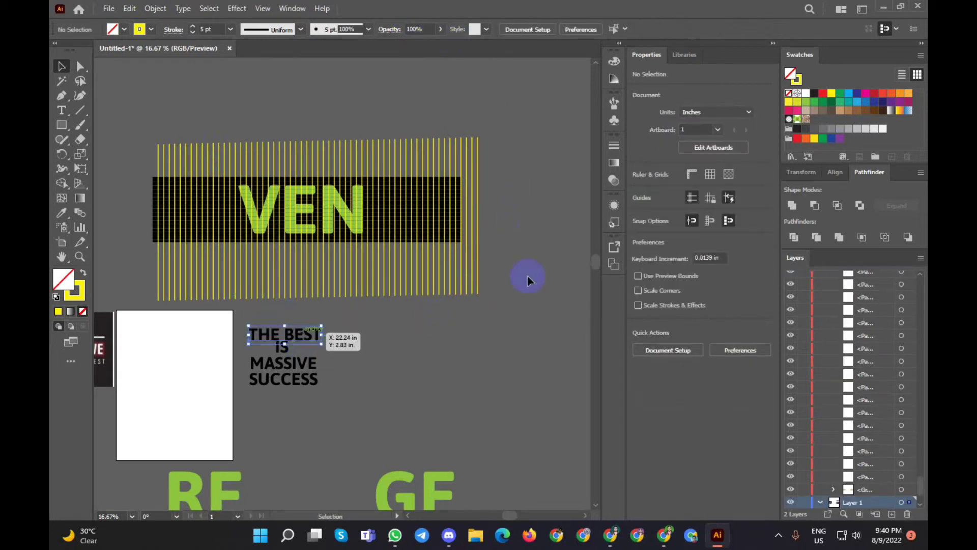
{"action": "left_click_drag", "start_coordinate": [105, 299], "coordinate": [127, 290]}
Expand all the yellow vertical lines into filled shapes
{"action": "left_click", "coordinate": [246, 305]}
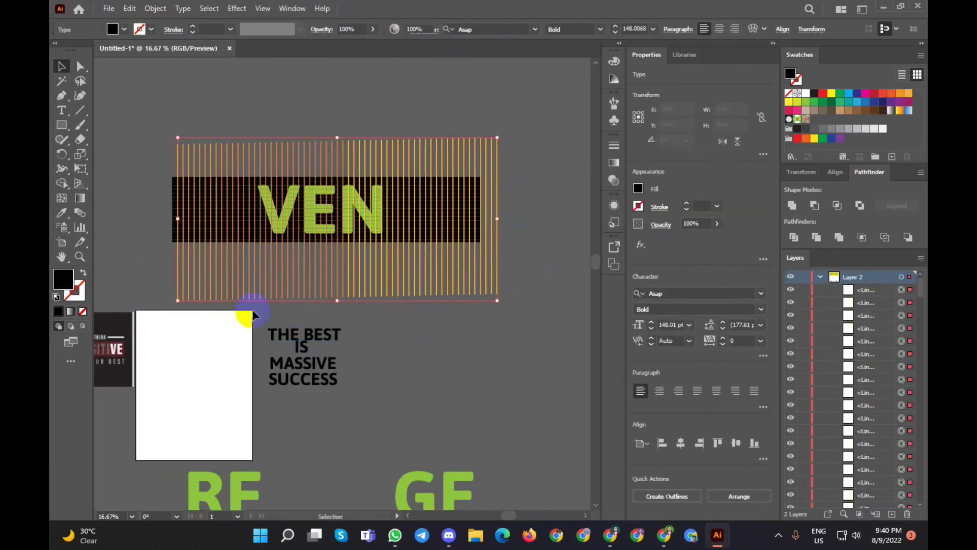
{"action": "left_click", "coordinate": [155, 8]}
{"action": "left_click", "coordinate": [211, 154]}
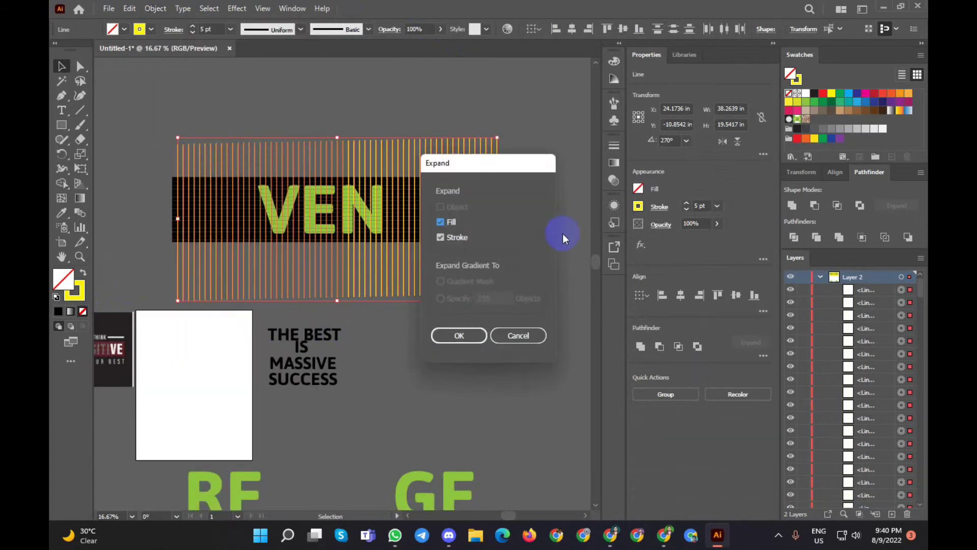
{"action": "left_click", "coordinate": [470, 334]}
{"action": "left_click", "coordinate": [532, 359]}
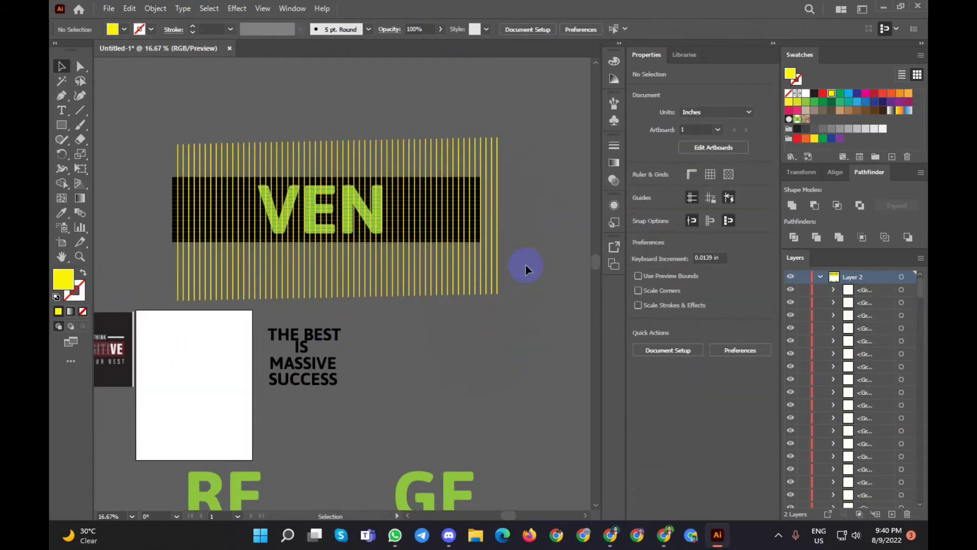
{"action": "left_click", "coordinate": [477, 260]}
{"action": "left_click", "coordinate": [572, 207]}
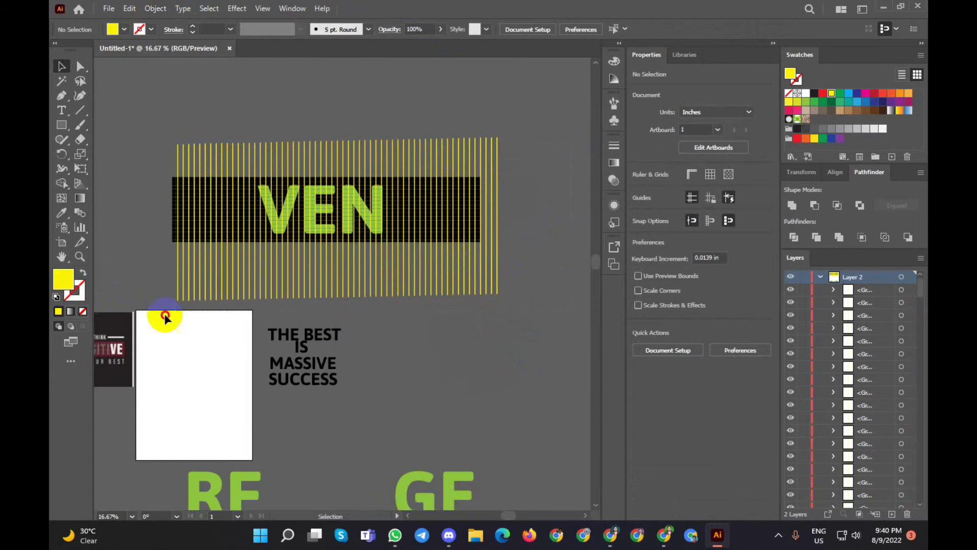
Select all artwork and trim the VEN banner with the overlapping lines
{"action": "scroll", "coordinate": [204, 285], "scroll_direction": "left", "scroll_amount": 5}
{"action": "key", "text": "ctrl+a"}
{"action": "scroll", "coordinate": [244, 277], "scroll_direction": "down", "scroll_amount": 5}
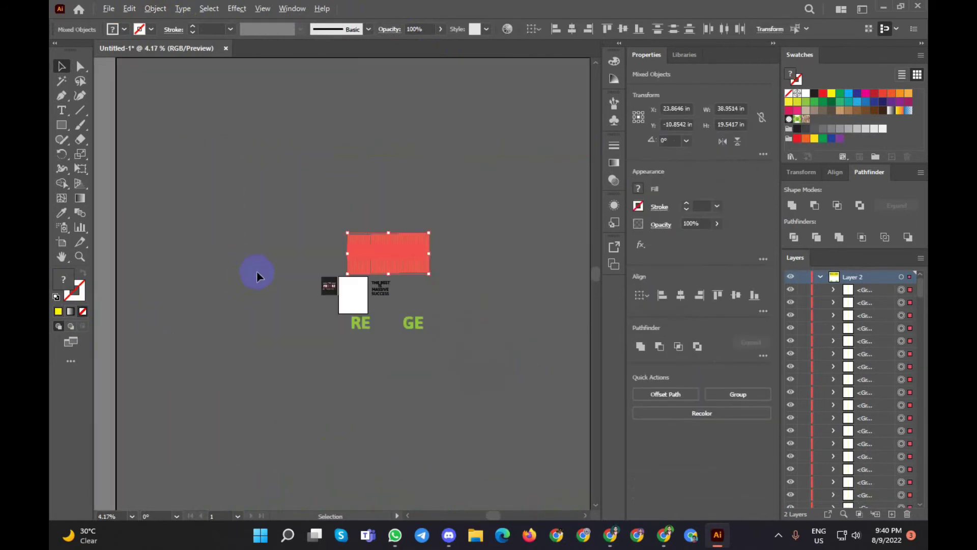
{"action": "scroll", "coordinate": [468, 267], "scroll_direction": "up", "scroll_amount": 3}
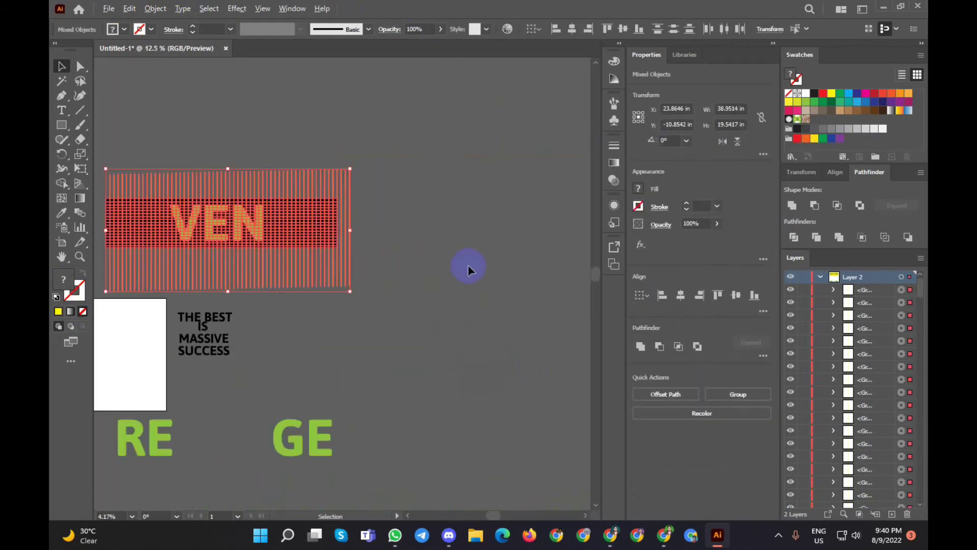
{"action": "left_click", "coordinate": [816, 238]}
{"action": "left_click", "coordinate": [557, 273]}
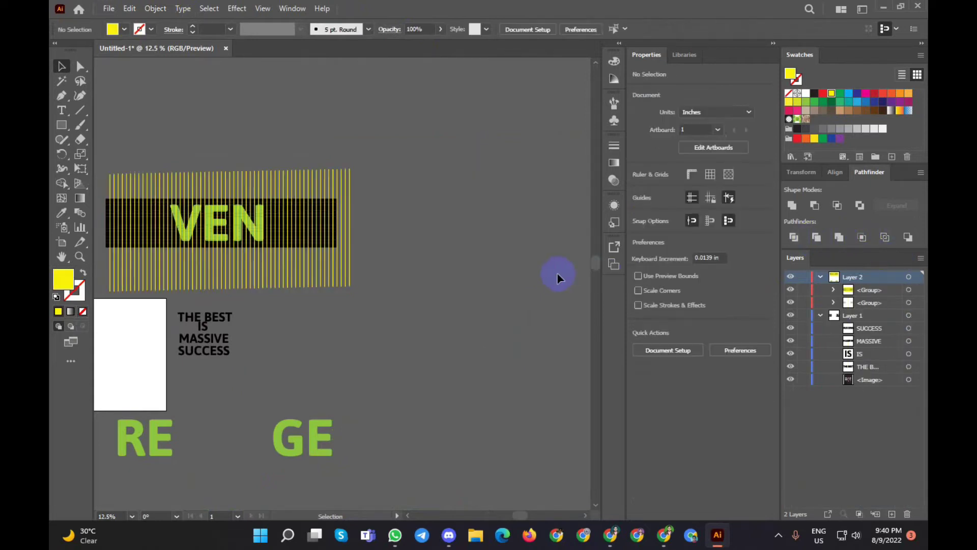
Ungroup the trimmed artwork and delete the leftover yellow lines
{"action": "scroll", "coordinate": [147, 268], "scroll_direction": "up", "scroll_amount": 3}
{"action": "scroll", "coordinate": [157, 271], "scroll_direction": "down", "scroll_amount": 4}
{"action": "scroll", "coordinate": [99, 284], "scroll_direction": "up", "scroll_amount": 2}
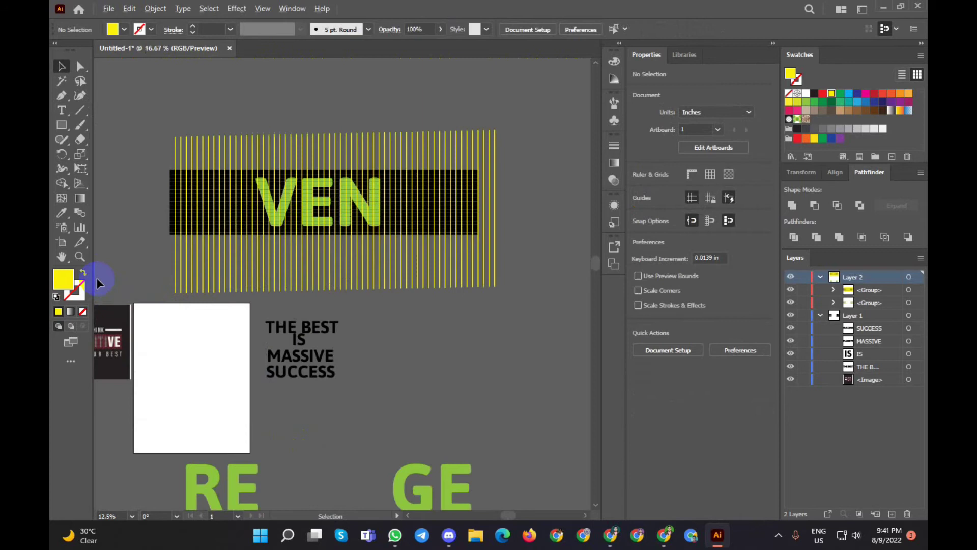
{"action": "left_click", "coordinate": [424, 273]}
{"action": "right_click", "coordinate": [424, 273]}
{"action": "left_click", "coordinate": [498, 380]}
{"action": "left_click", "coordinate": [514, 261]}
{"action": "left_click", "coordinate": [206, 269]}
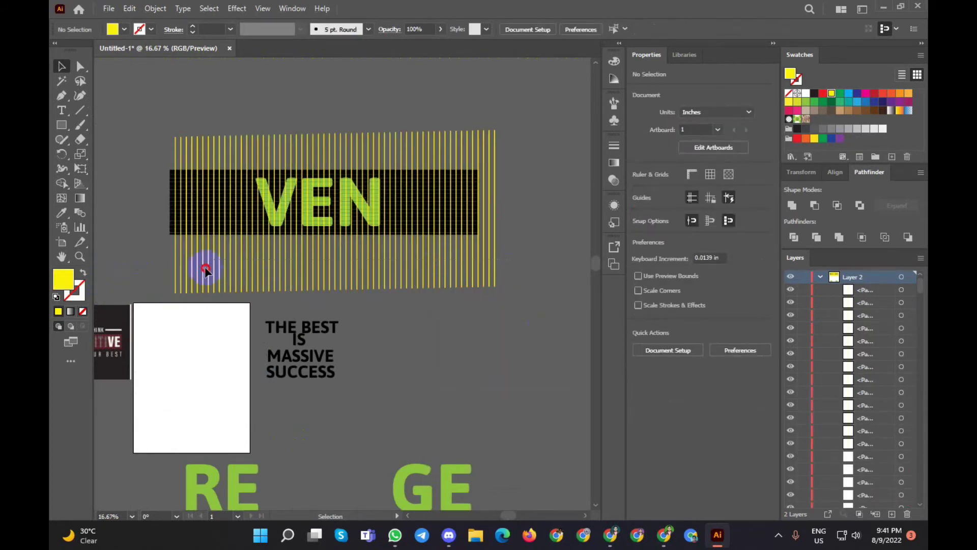
{"action": "key", "text": "Delete"}
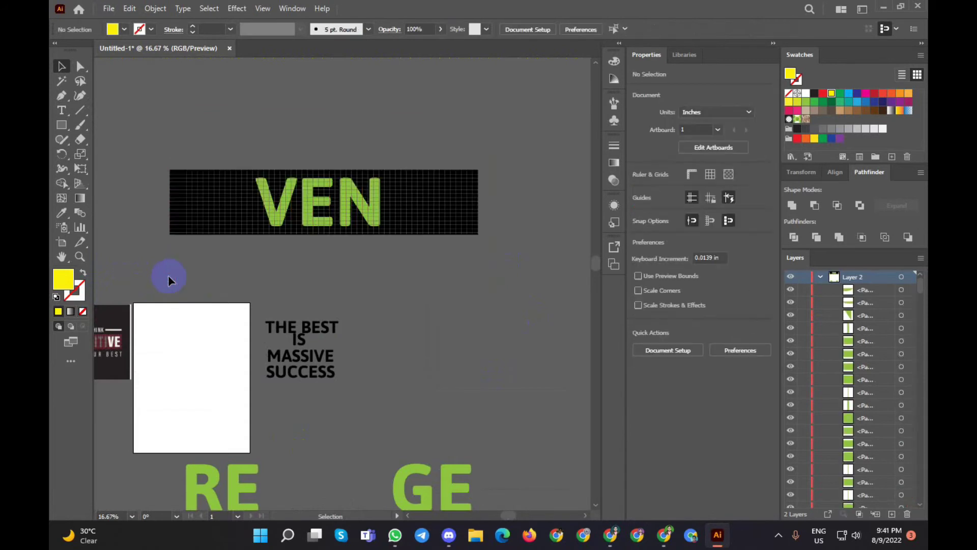
Fill the gridded banner with red
{"action": "scroll", "coordinate": [290, 189], "scroll_direction": "up", "scroll_amount": 3}
{"action": "scroll", "coordinate": [290, 190], "scroll_direction": "up", "scroll_amount": 2}
{"action": "scroll", "coordinate": [289, 190], "scroll_direction": "down", "scroll_amount": 3}
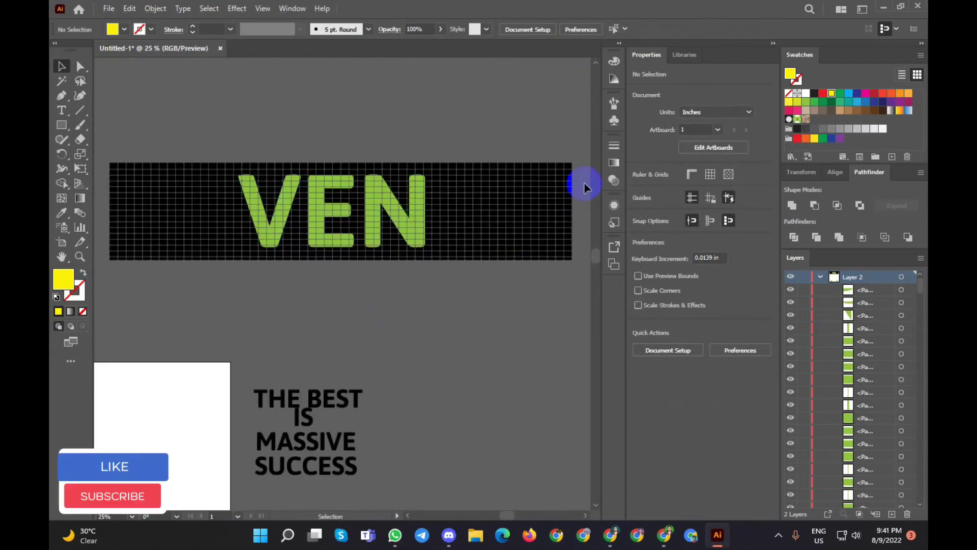
{"action": "left_click", "coordinate": [543, 190]}
{"action": "left_click", "coordinate": [457, 287]}
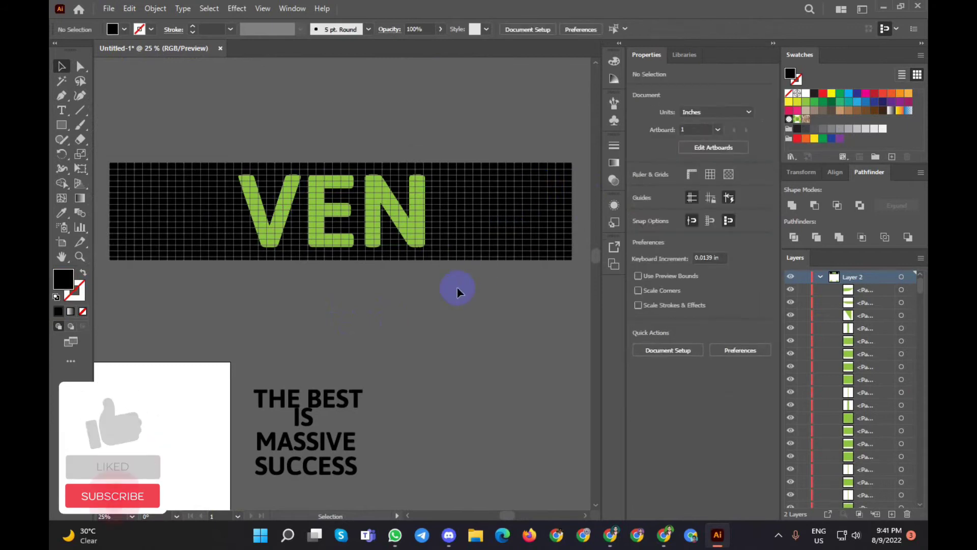
{"action": "scroll", "coordinate": [387, 229], "scroll_direction": "left", "scroll_amount": 3}
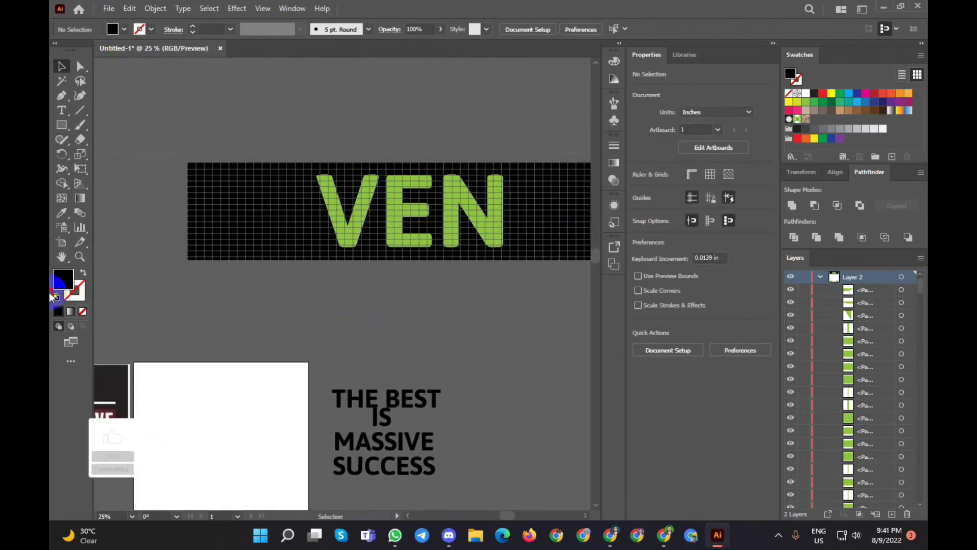
{"action": "left_click", "coordinate": [397, 257]}
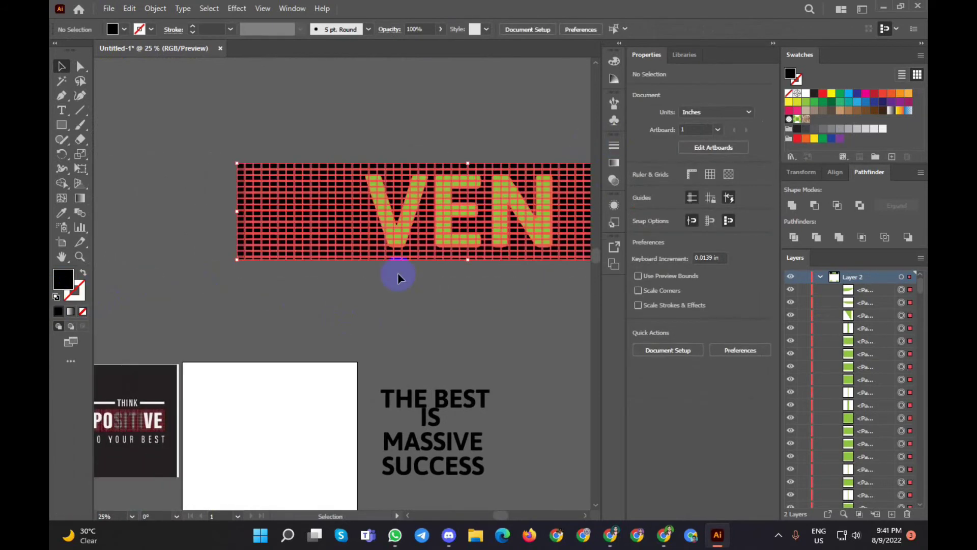
{"action": "left_click", "coordinate": [123, 29]}
{"action": "left_click", "coordinate": [91, 49]}
{"action": "left_click", "coordinate": [148, 183]}
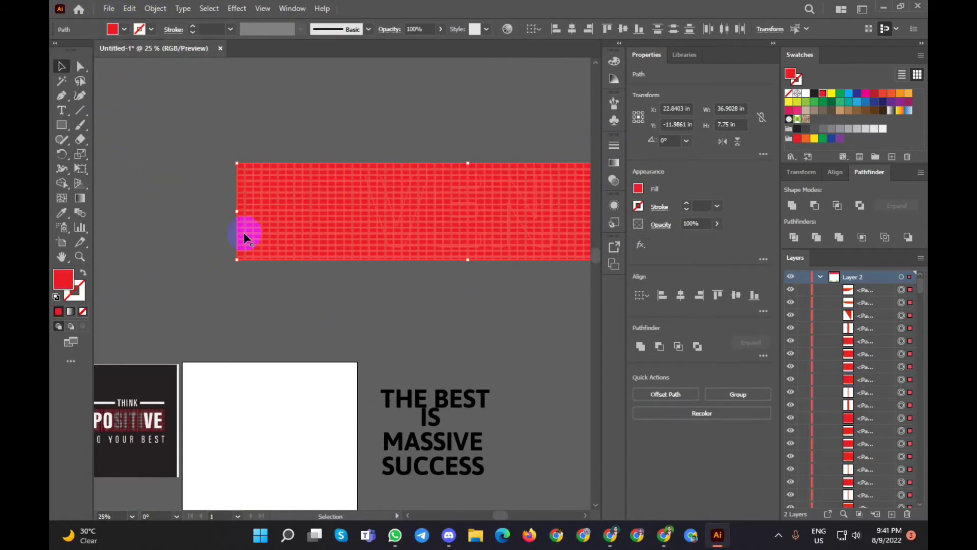
{"action": "scroll", "coordinate": [244, 232], "scroll_direction": "down", "scroll_amount": 1}
{"action": "left_click", "coordinate": [320, 235]}
Select all the VEN artwork and check the small stray piece beside VEN
{"action": "key", "text": "super"}
{"action": "left_click", "coordinate": [225, 187]}
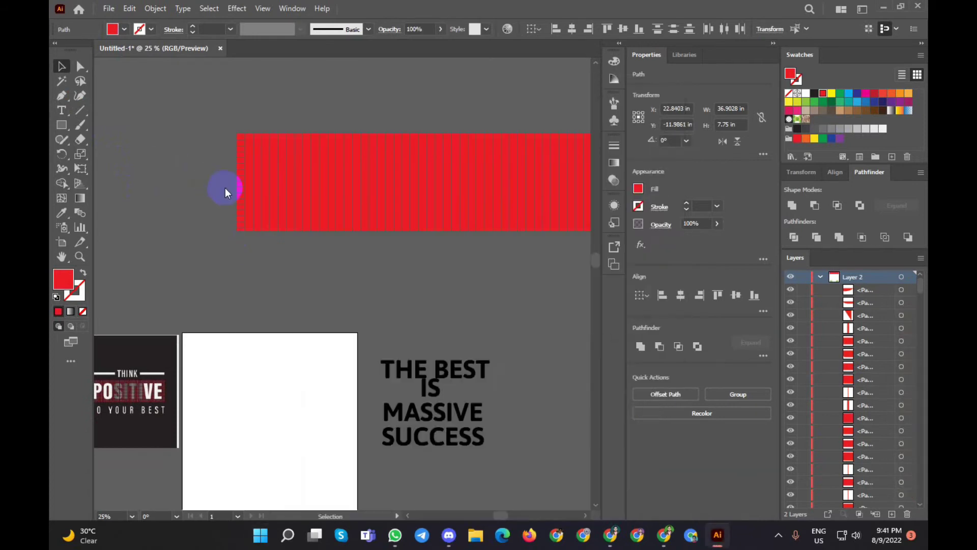
{"action": "scroll", "coordinate": [199, 186], "scroll_direction": "down", "scroll_amount": 2}
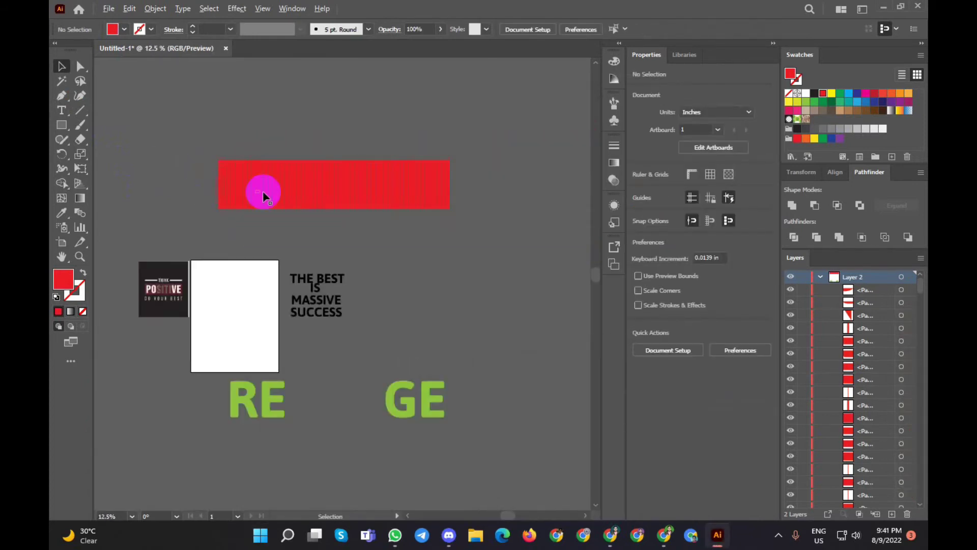
{"action": "scroll", "coordinate": [332, 224], "scroll_direction": "up", "scroll_amount": 2}
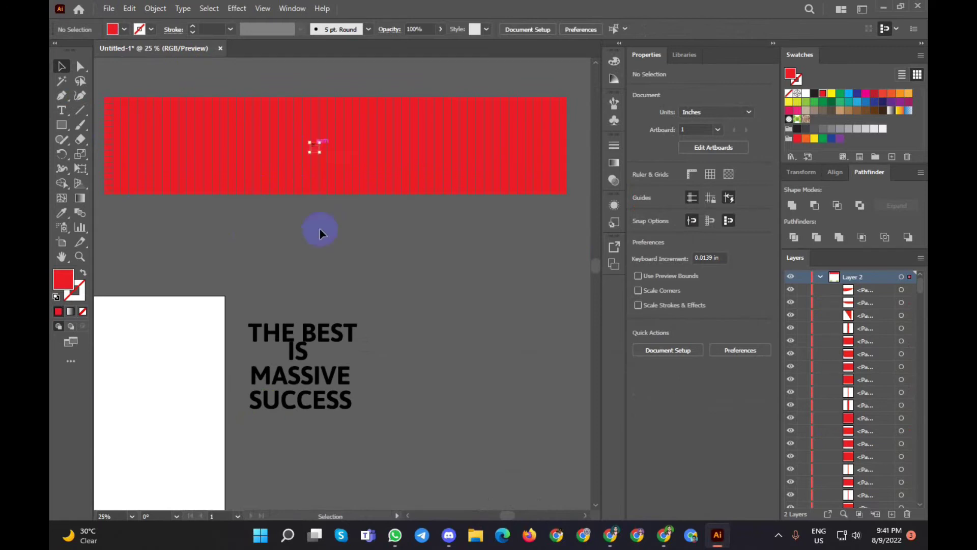
{"action": "key", "text": "ctrl+a"}
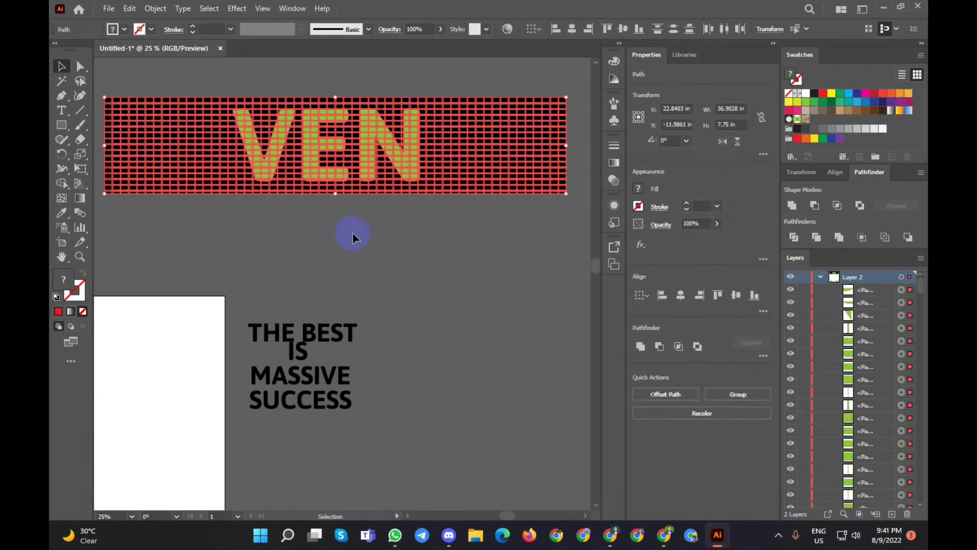
{"action": "left_click", "coordinate": [352, 234]}
{"action": "left_click", "coordinate": [455, 159]}
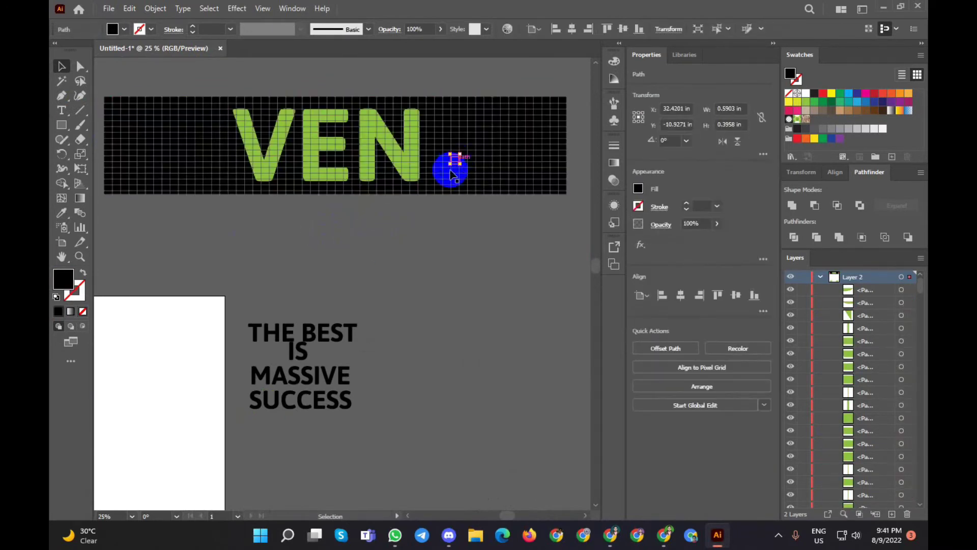
{"action": "left_click", "coordinate": [389, 244]}
Undo to bring back the vertical lines, then Redo Clear to remove them again
{"action": "key", "text": "ctrl+alt+3"}
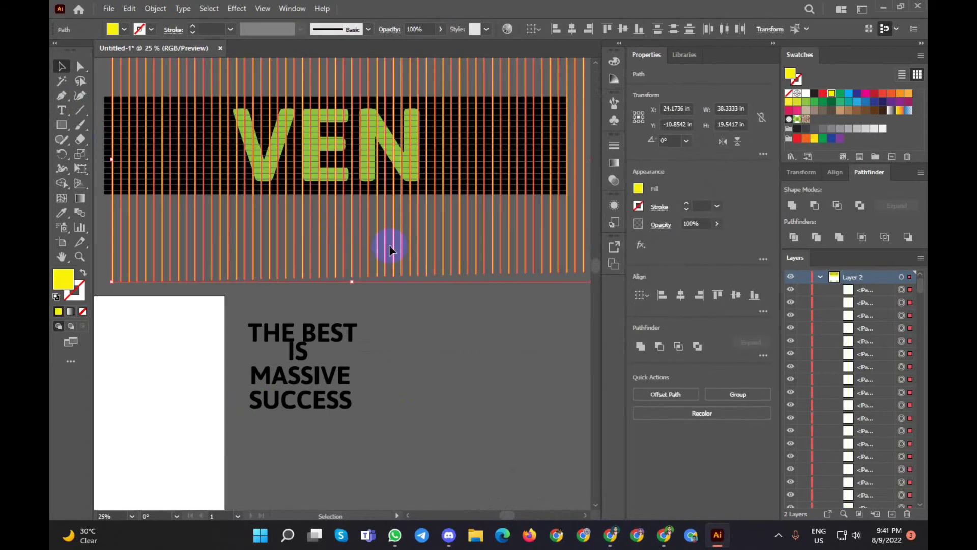
{"action": "left_click", "coordinate": [129, 8]}
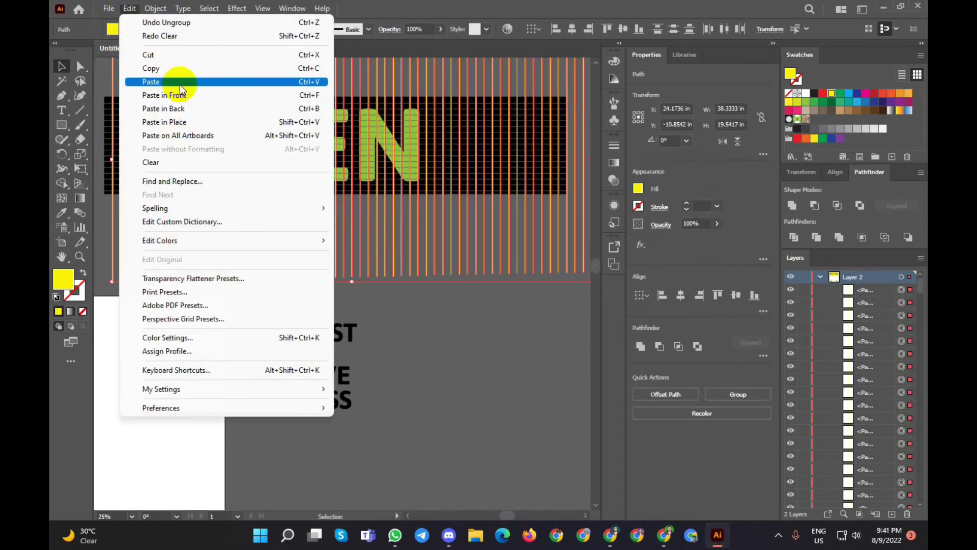
{"action": "left_click", "coordinate": [173, 36]}
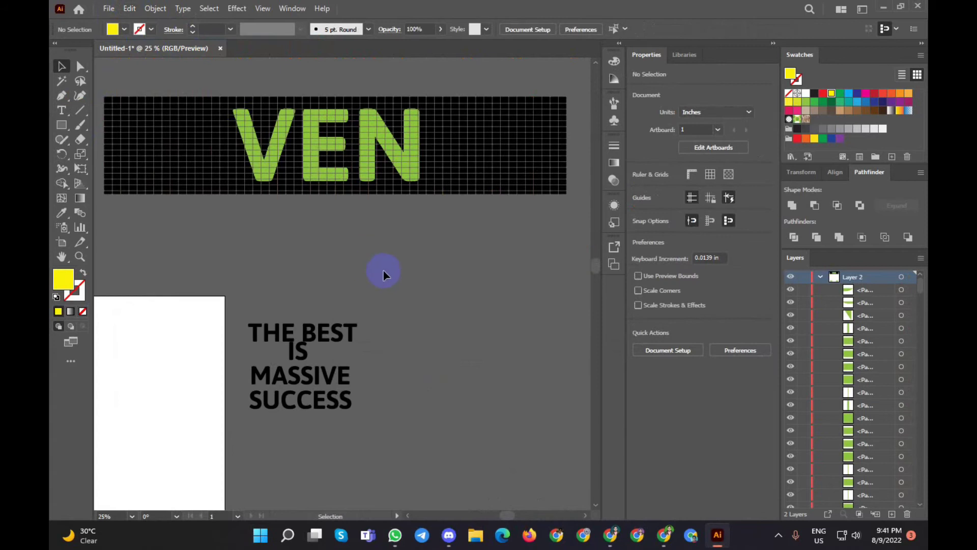
{"action": "scroll", "coordinate": [388, 269], "scroll_direction": "down", "scroll_amount": 2}
{"action": "scroll", "coordinate": [325, 254], "scroll_direction": "down", "scroll_amount": 1}
{"action": "scroll", "coordinate": [217, 251], "scroll_direction": "down", "scroll_amount": 1}
{"action": "scroll", "coordinate": [217, 249], "scroll_direction": "up", "scroll_amount": 2}
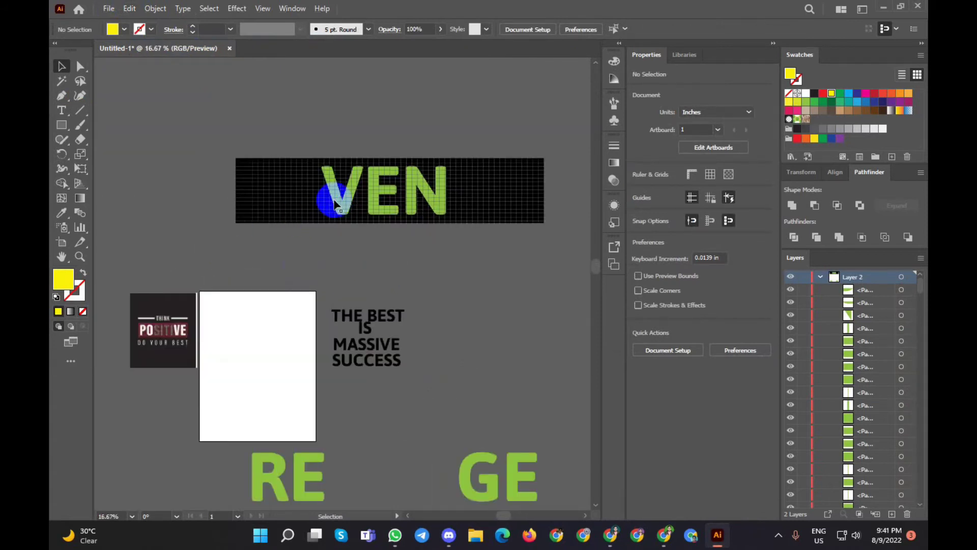
Test-move a piece of the V, undo it, and select the whole VEN grid banner
{"action": "left_click_drag", "start_coordinate": [334, 204], "coordinate": [295, 315]}
{"action": "key", "text": "ctrl+z"}
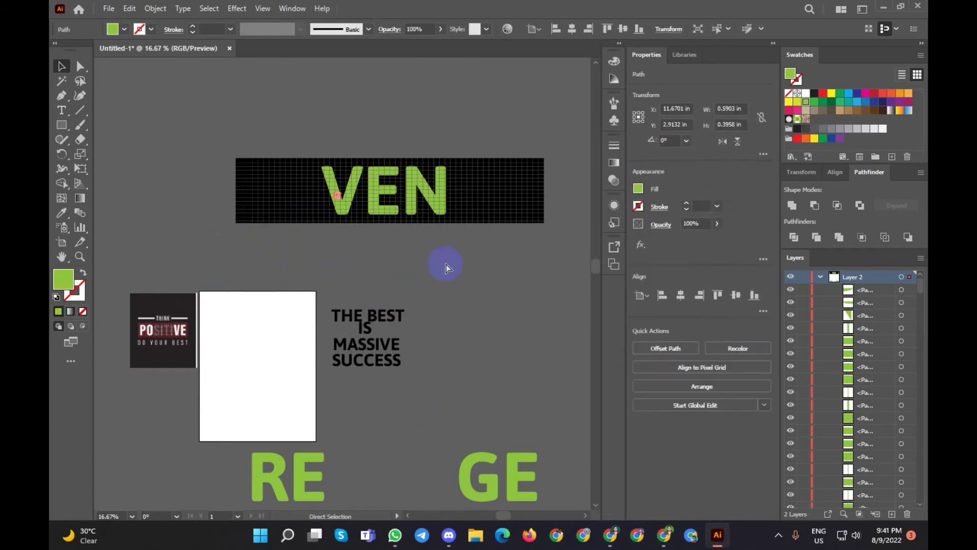
{"action": "left_click", "coordinate": [454, 274]}
{"action": "left_click_drag", "start_coordinate": [523, 175], "coordinate": [214, 237]}
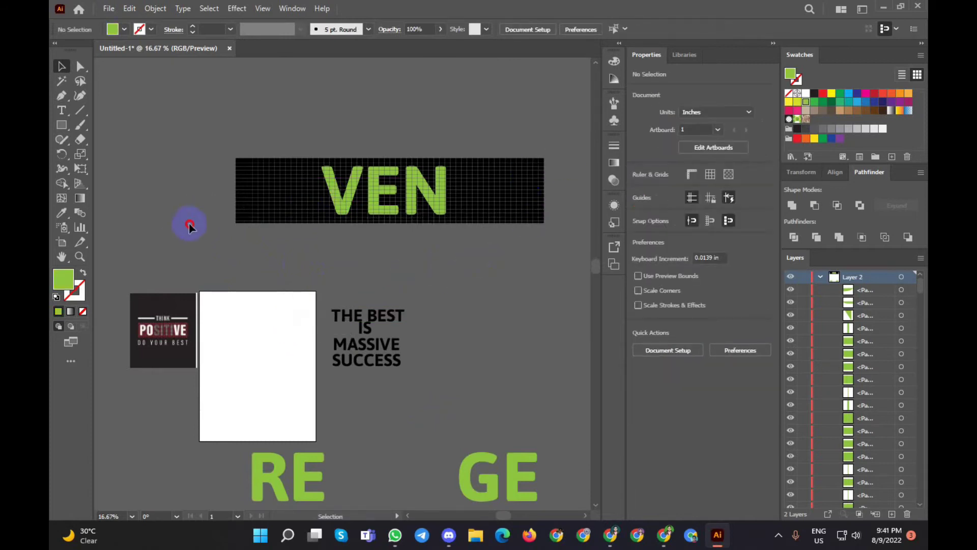
Move the gridded VEN banner onto the white page and shrink it
{"action": "key", "text": "a"}
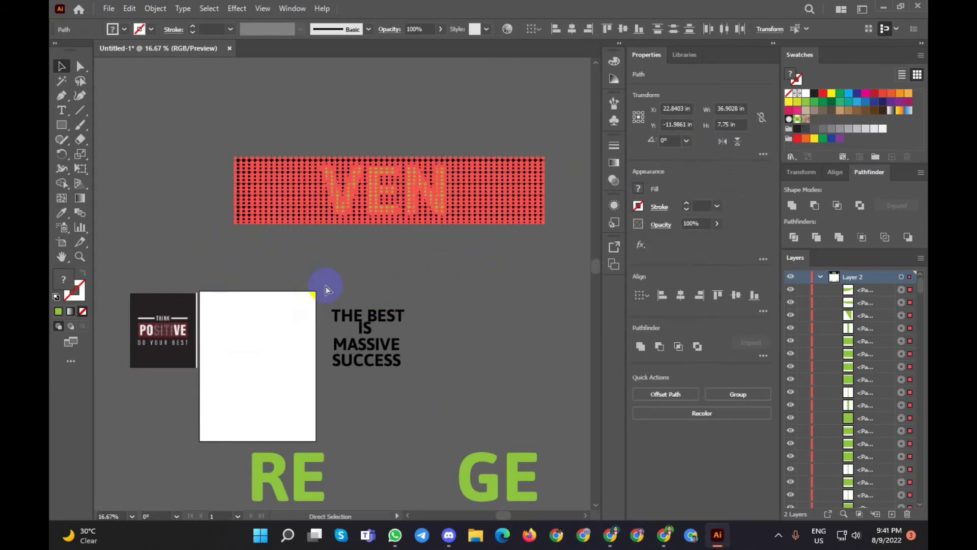
{"action": "key", "text": "v"}
{"action": "mouse_move", "coordinate": [405, 200]}
{"action": "left_mouse_down"}
{"action": "mouse_move", "coordinate": [316, 366]}
{"action": "mouse_move", "coordinate": [361, 388]}
{"action": "left_mouse_up"}
{"action": "left_click_drag", "start_coordinate": [497, 409], "coordinate": [435, 395]}
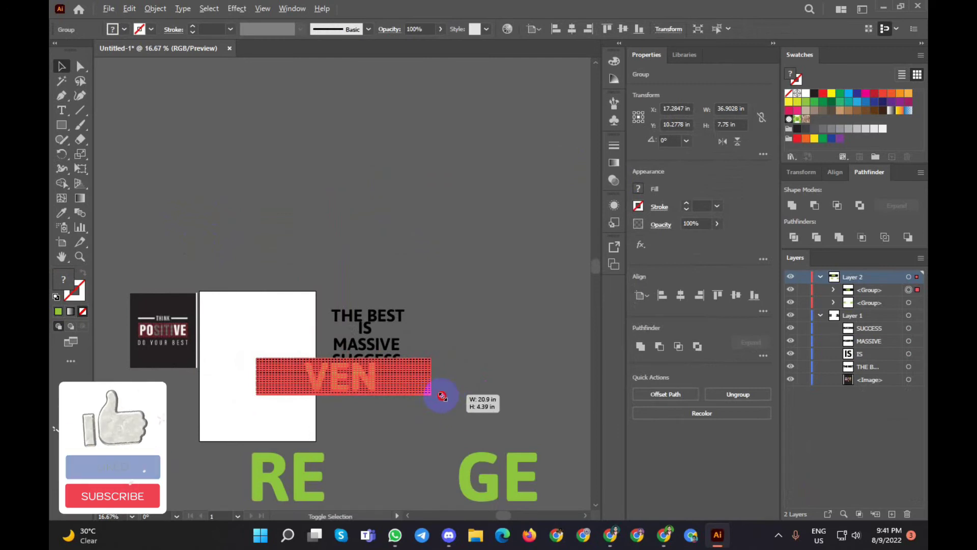
{"action": "left_click_drag", "start_coordinate": [350, 382], "coordinate": [290, 345]}
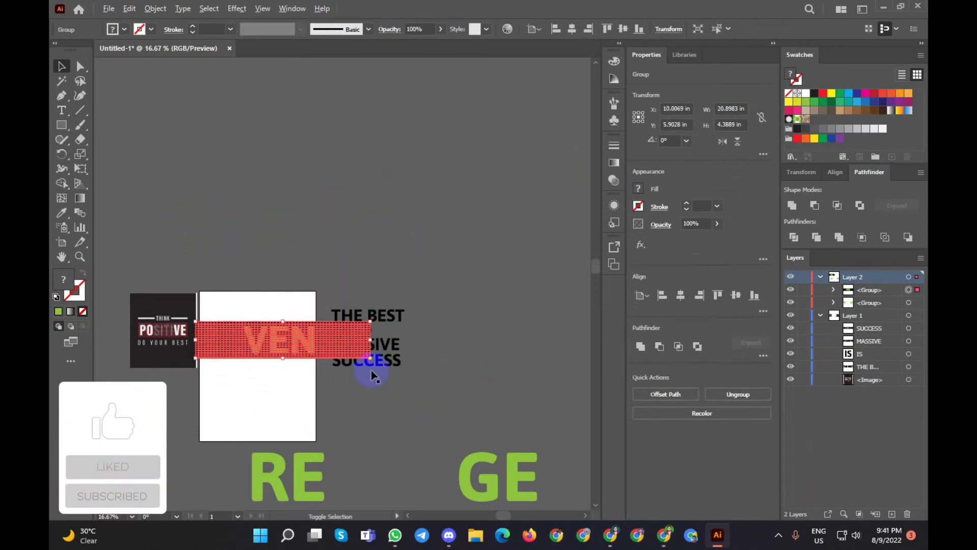
{"action": "left_click_drag", "start_coordinate": [370, 359], "coordinate": [321, 348]}
{"action": "left_click_drag", "start_coordinate": [281, 344], "coordinate": [248, 332]}
Enlarge the banner to about 13 by 2.8 inches and centre it near the top
{"action": "scroll", "coordinate": [243, 350], "scroll_direction": "up", "scroll_amount": 3, "text": "alt"}
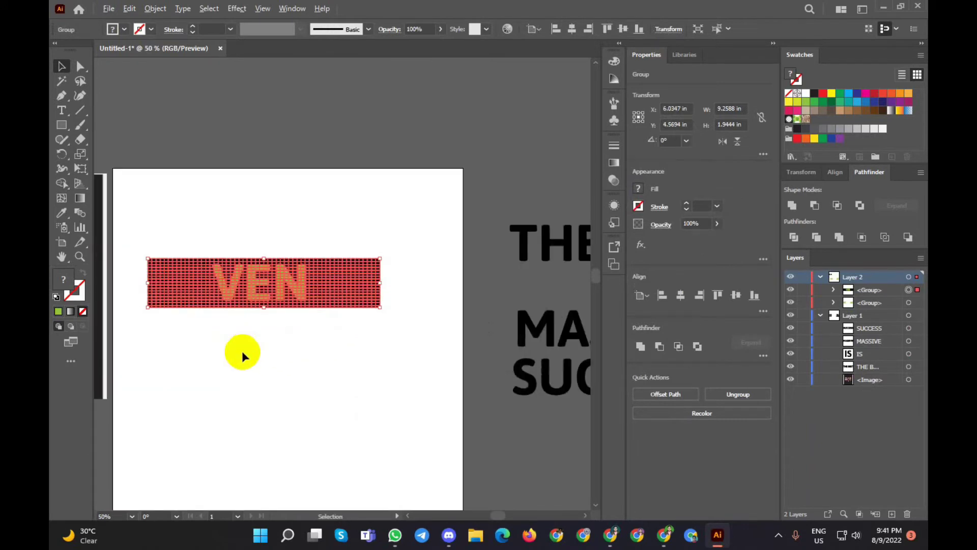
{"action": "scroll", "coordinate": [245, 352], "scroll_direction": "down", "scroll_amount": 3}
{"action": "scroll", "coordinate": [257, 331], "scroll_direction": "down", "scroll_amount": 1}
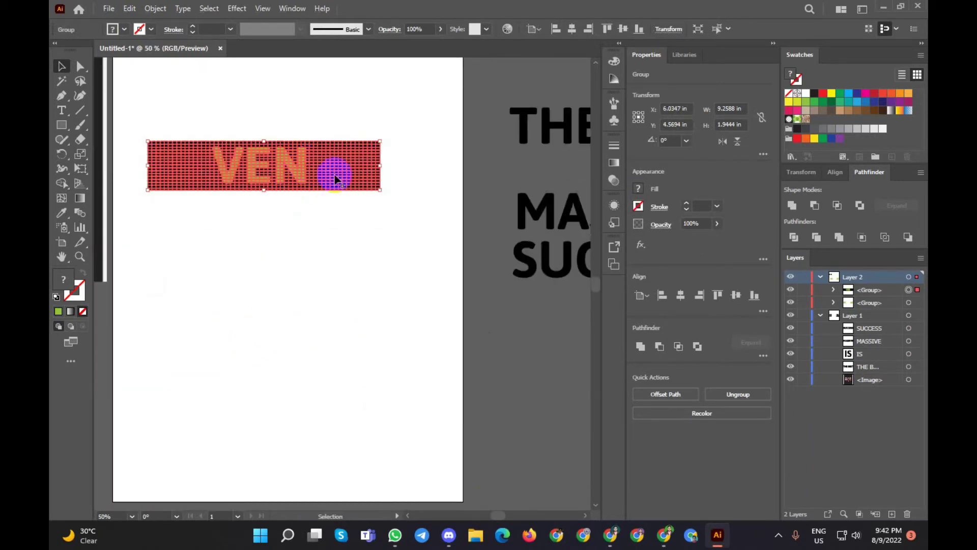
{"action": "left_click_drag", "start_coordinate": [380, 190], "coordinate": [429, 217]}
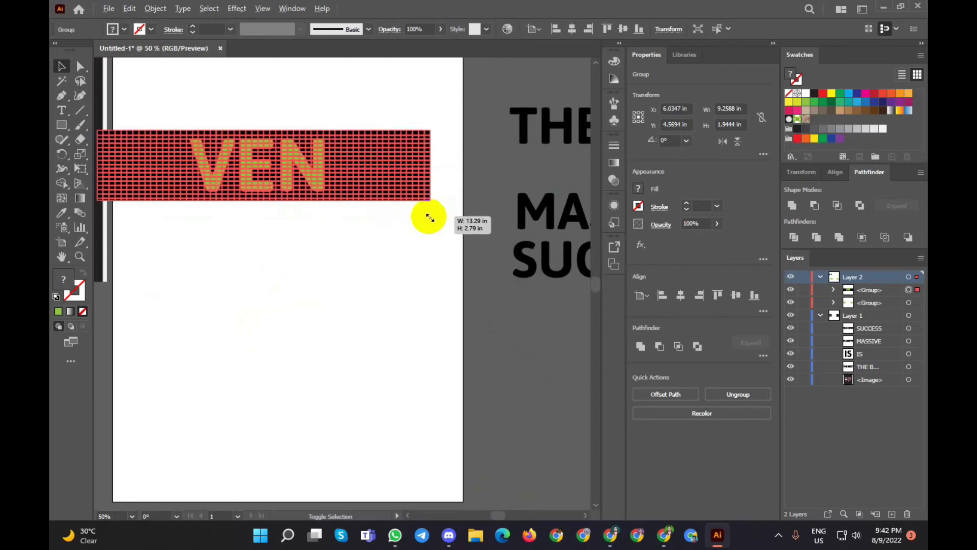
{"action": "left_click_drag", "start_coordinate": [351, 178], "coordinate": [376, 181]}
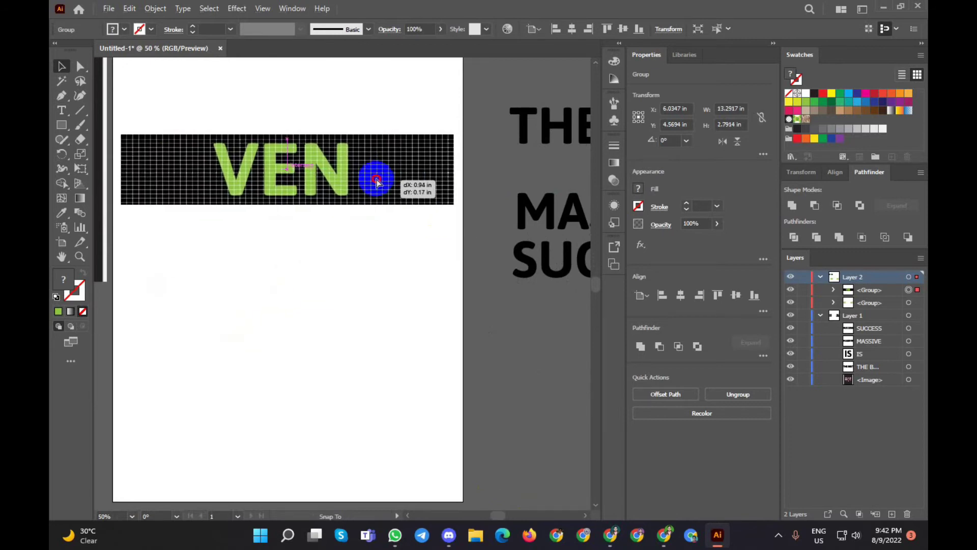
Select the RE and GE letters together and bring them to the front over the banner
{"action": "left_click", "coordinate": [334, 283]}
{"action": "scroll", "coordinate": [334, 289], "scroll_direction": "down", "scroll_amount": 2}
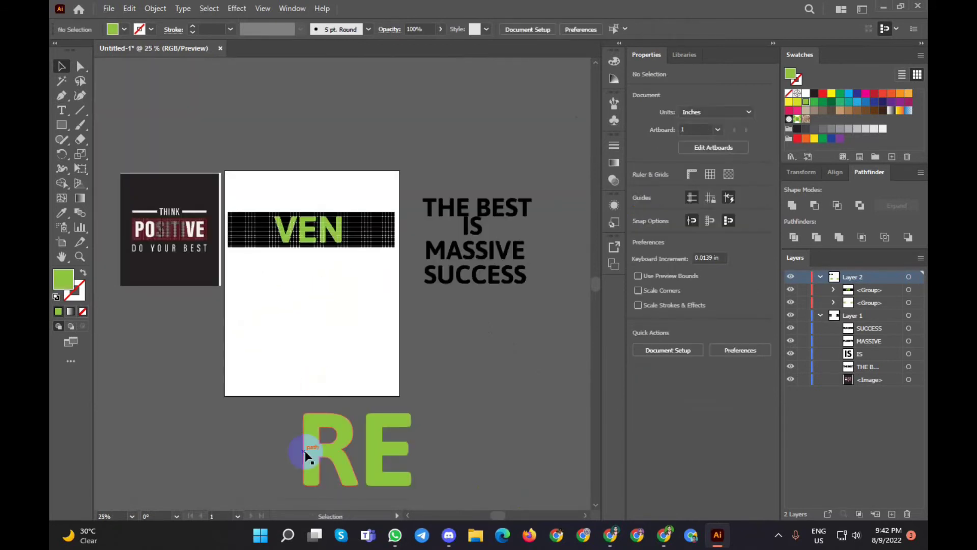
{"action": "scroll", "coordinate": [329, 438], "scroll_direction": "down", "scroll_amount": 3}
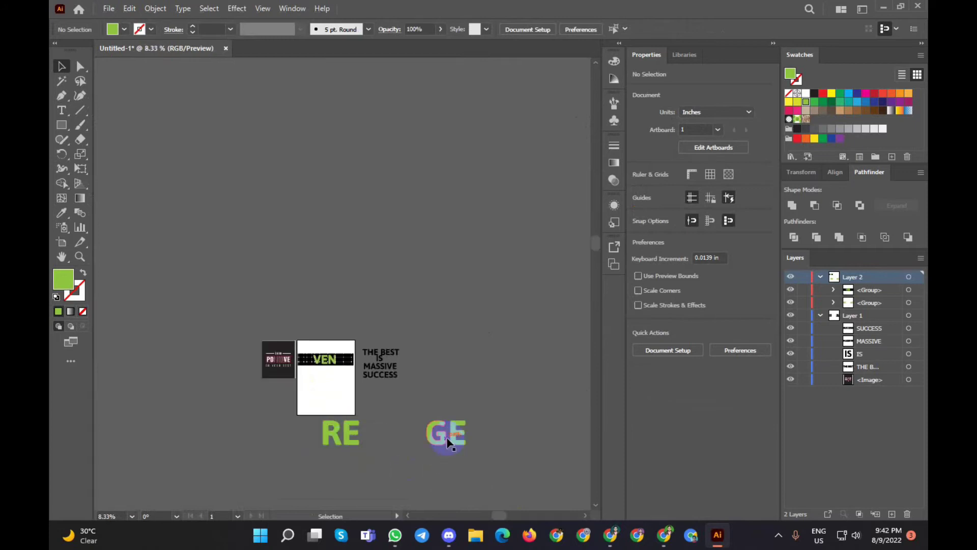
{"action": "mouse_move", "coordinate": [228, 476]}
{"action": "left_mouse_down"}
{"action": "mouse_move", "coordinate": [487, 471]}
{"action": "mouse_move", "coordinate": [399, 438]}
{"action": "mouse_move", "coordinate": [332, 366]}
{"action": "left_mouse_up"}
{"action": "scroll", "coordinate": [317, 383], "scroll_direction": "up", "scroll_amount": 4}
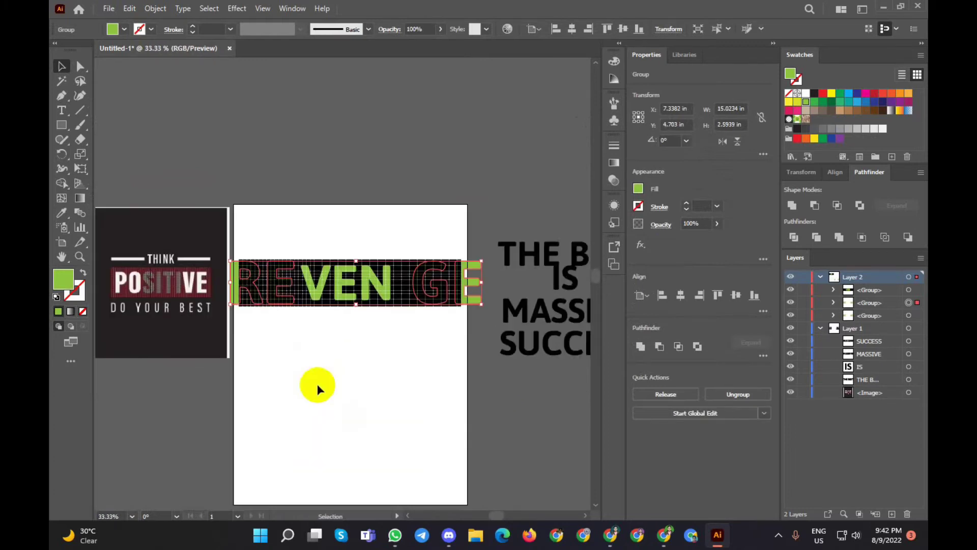
{"action": "scroll", "coordinate": [316, 384], "scroll_direction": "up", "scroll_amount": 1}
{"action": "scroll", "coordinate": [317, 383], "scroll_direction": "down", "scroll_amount": 1}
{"action": "right_click", "coordinate": [475, 281]}
{"action": "mouse_move", "coordinate": [511, 436]}
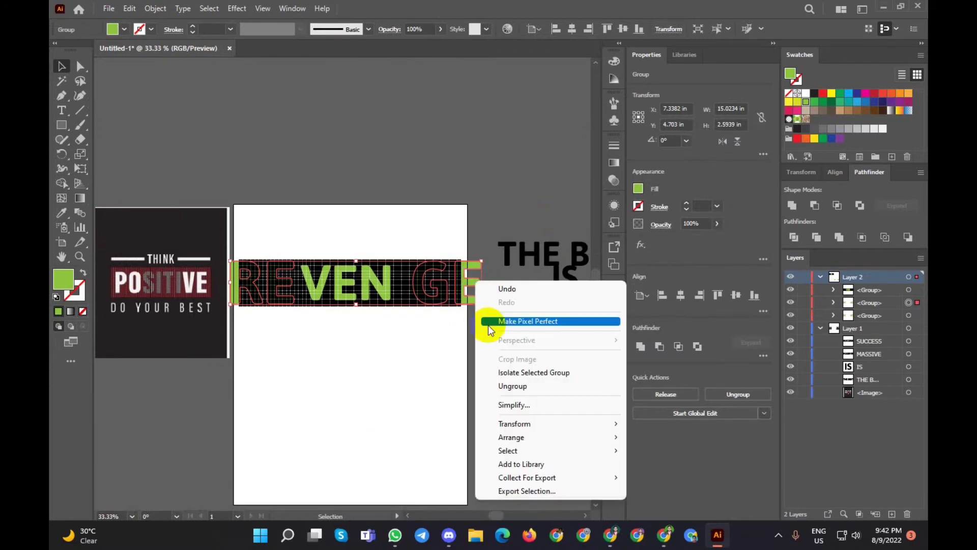
{"action": "left_click", "coordinate": [674, 438]}
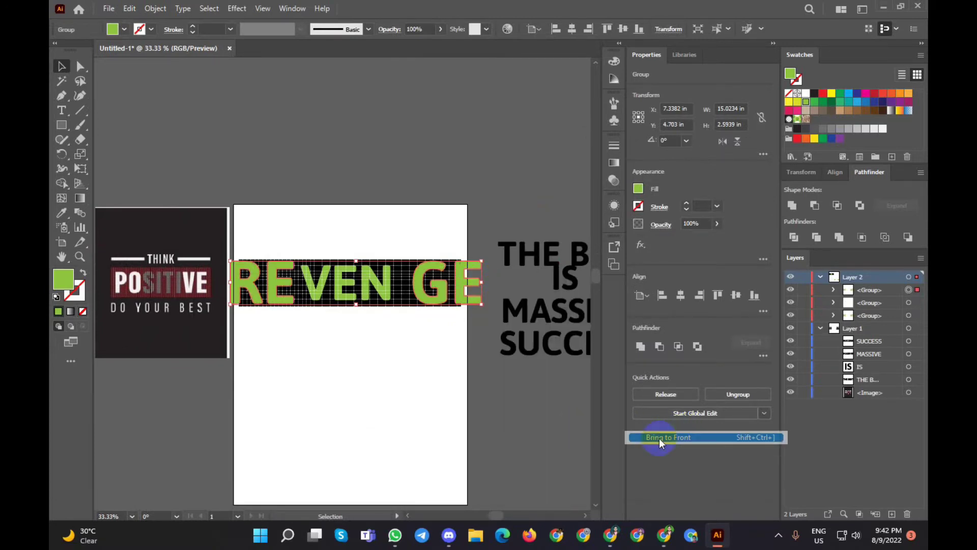
Resize the RE/GE letters to fit the banner and nudge them left to close the gaps
{"action": "left_click", "coordinate": [398, 367]}
{"action": "left_click", "coordinate": [477, 300]}
{"action": "left_click_drag", "start_coordinate": [482, 304], "coordinate": [462, 301]}
{"action": "key", "text": "alt+Left"}
{"action": "key", "text": "alt+Left"}
{"action": "key", "text": "alt+Left"}
{"action": "key", "text": "alt+Left"}
{"action": "key", "text": "alt+Left"}
{"action": "key", "text": "alt+Left"}
{"action": "key", "text": "alt+Left"}
{"action": "key", "text": "alt+Left"}
{"action": "key", "text": "alt+Left"}
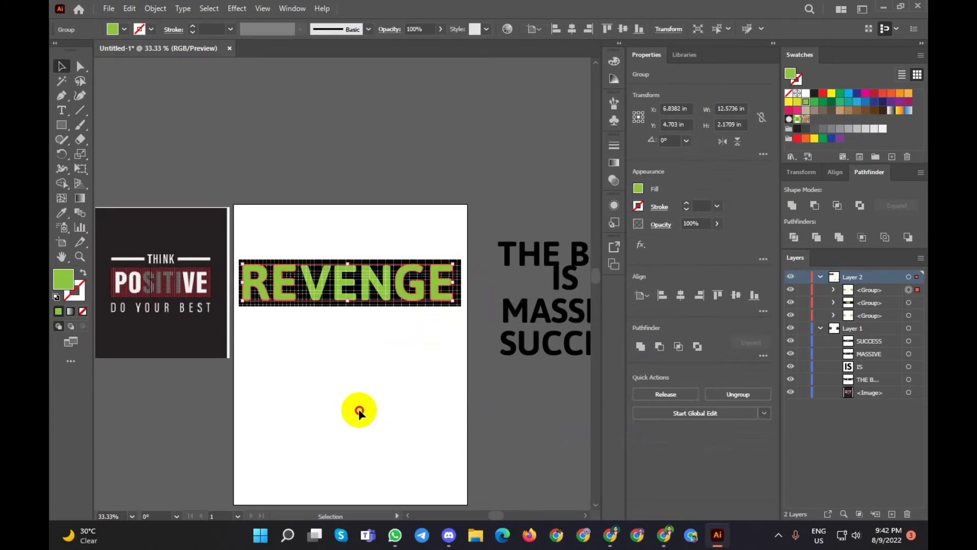
{"action": "left_click", "coordinate": [358, 411]}
{"action": "scroll", "coordinate": [358, 409], "scroll_direction": "down", "scroll_amount": 1}
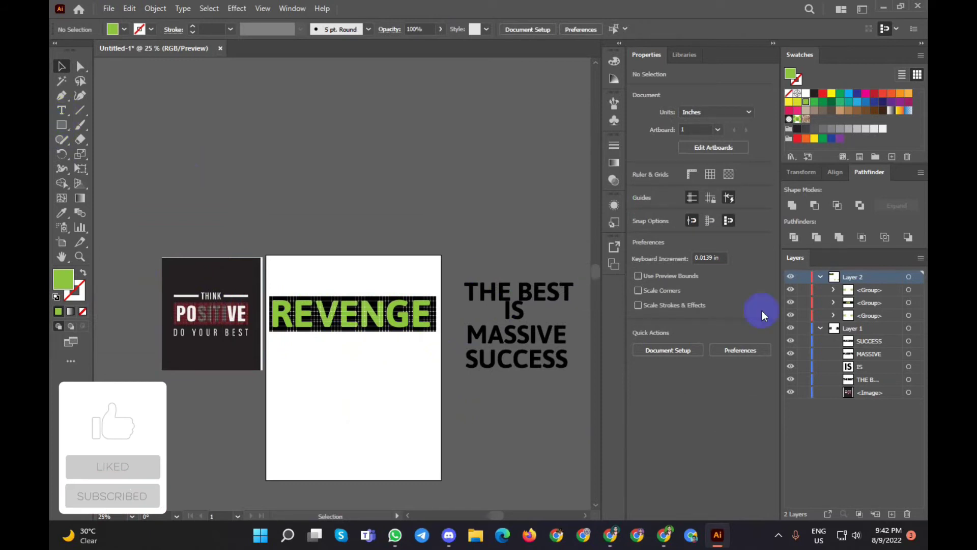
Move THE BEST just above the REVENGE banner and scale it down to a smaller size
{"action": "left_click_drag", "start_coordinate": [530, 295], "coordinate": [364, 285]}
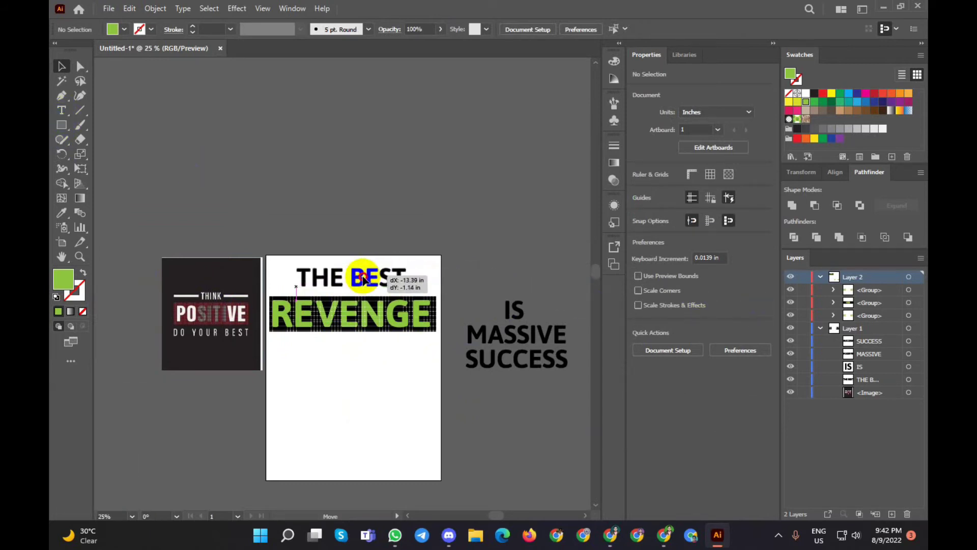
{"action": "scroll", "coordinate": [405, 282], "scroll_direction": "up", "scroll_amount": 3}
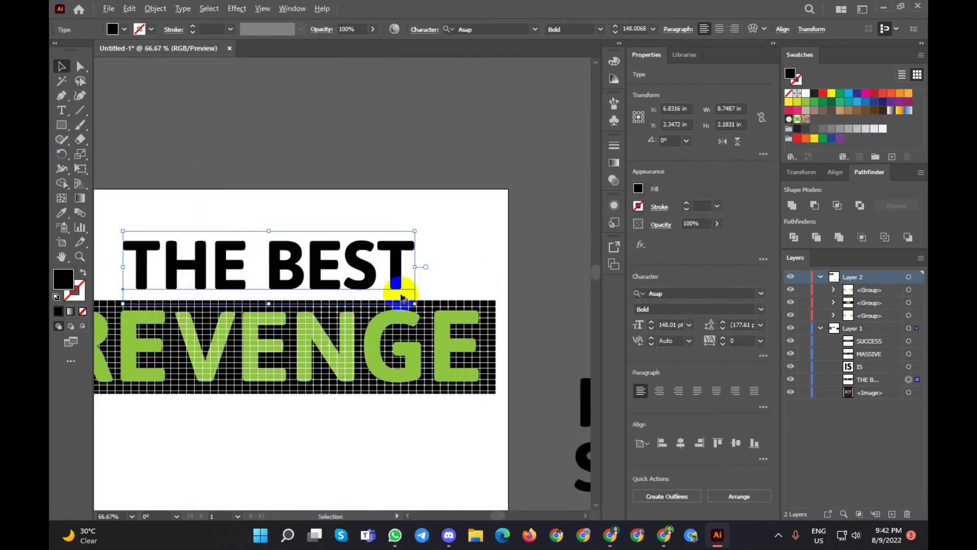
{"action": "left_click_drag", "start_coordinate": [416, 304], "coordinate": [359, 288]}
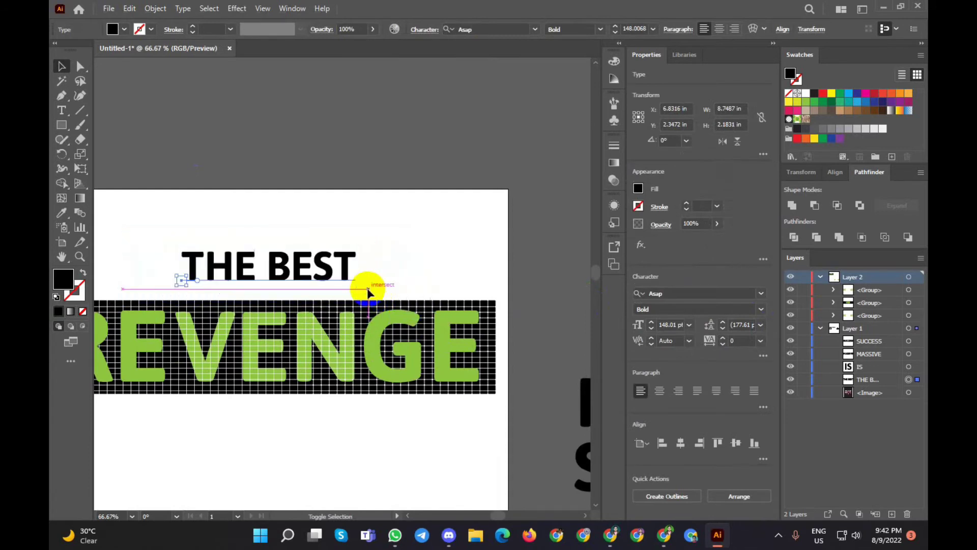
{"action": "right_click", "coordinate": [283, 269]}
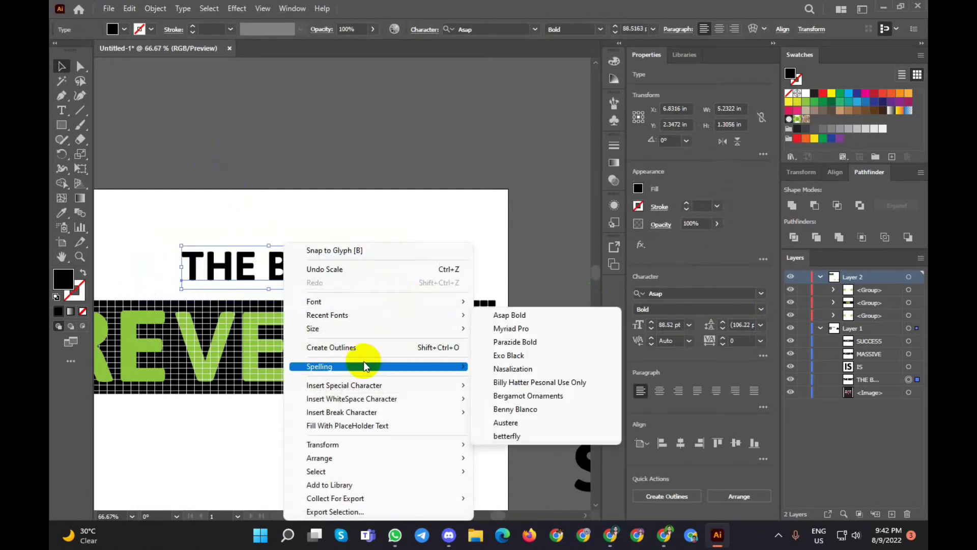
{"action": "left_click", "coordinate": [404, 284]}
{"action": "scroll", "coordinate": [418, 248], "scroll_direction": "down", "scroll_amount": 2}
{"action": "left_click_drag", "start_coordinate": [341, 257], "coordinate": [341, 258]}
{"action": "left_click", "coordinate": [466, 355]}
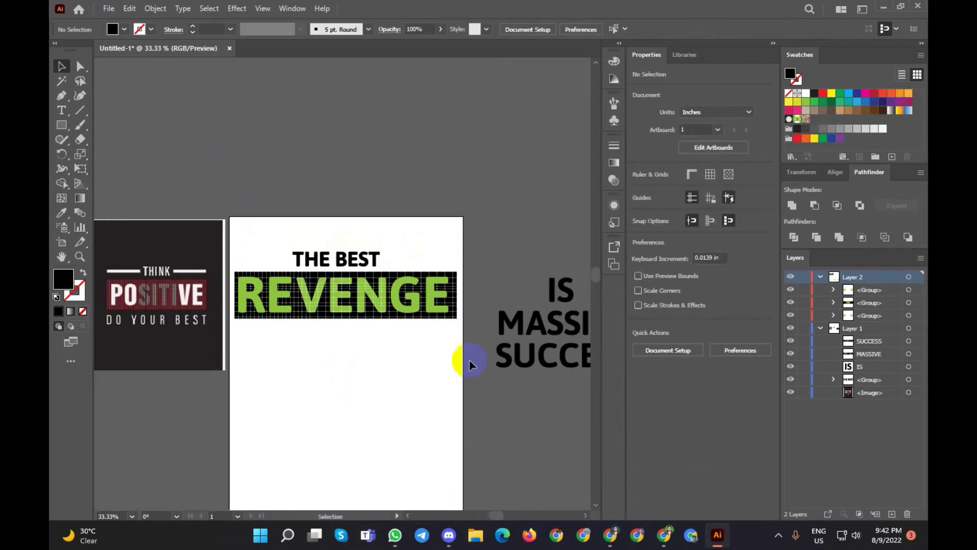
Horizontally centre the selected THE BEST and REVENGE group to the artboard, undoing any vertical centring
{"action": "left_click_drag", "start_coordinate": [458, 316], "coordinate": [244, 338]}
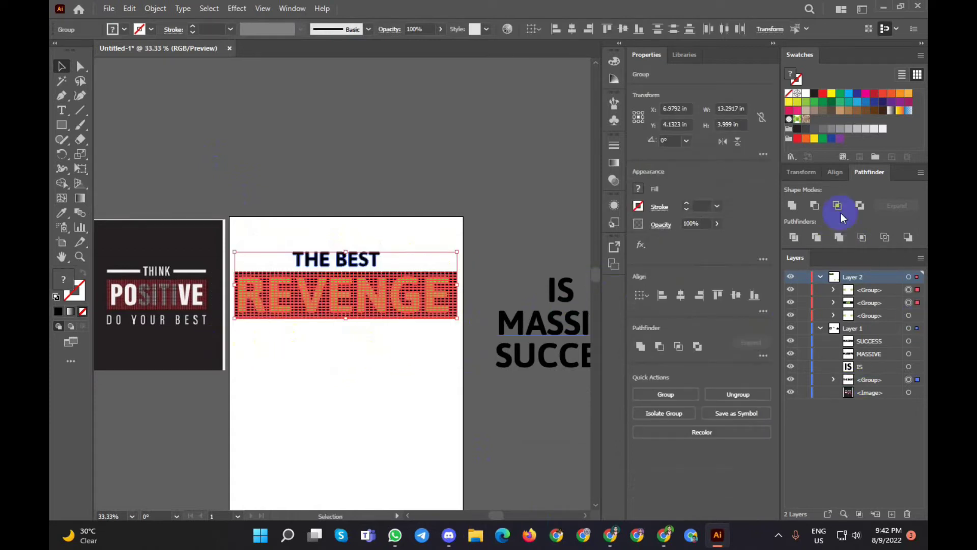
{"action": "left_click", "coordinate": [840, 171]}
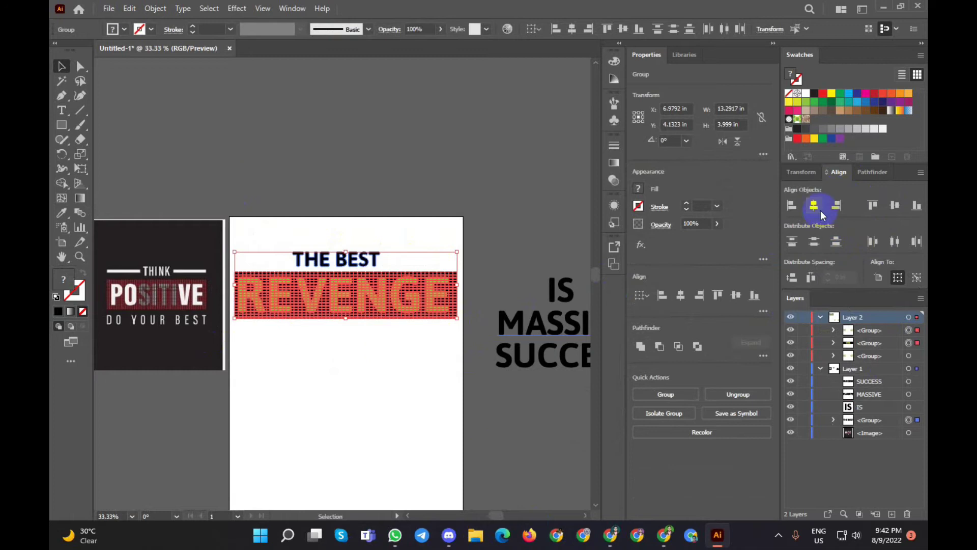
{"action": "left_click", "coordinate": [821, 210]}
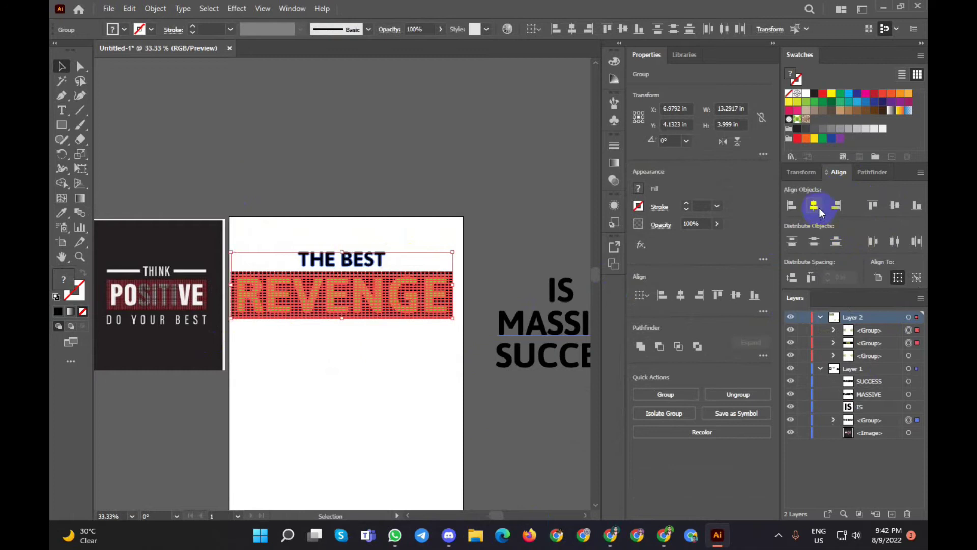
{"action": "left_click", "coordinate": [896, 207]}
{"action": "key", "text": "ctrl+z"}
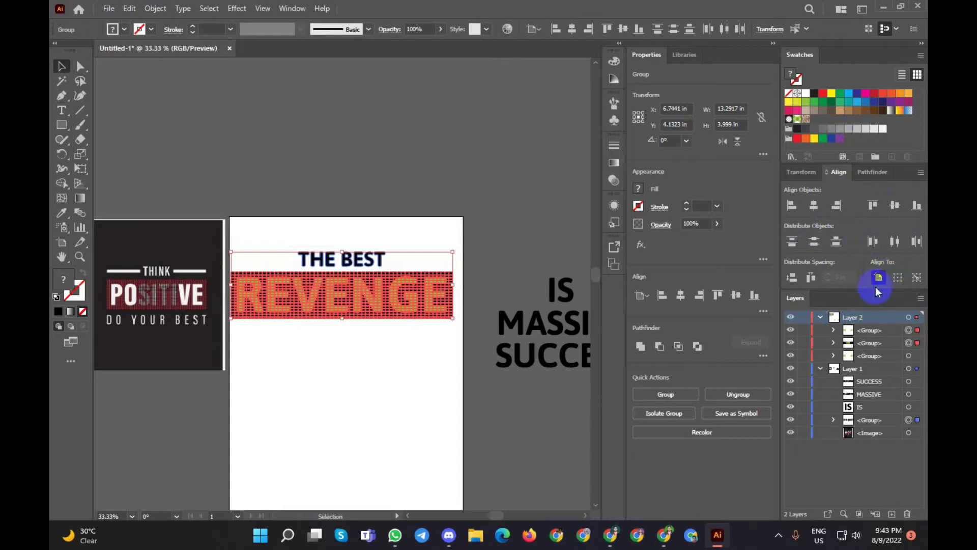
{"action": "left_click", "coordinate": [813, 207]}
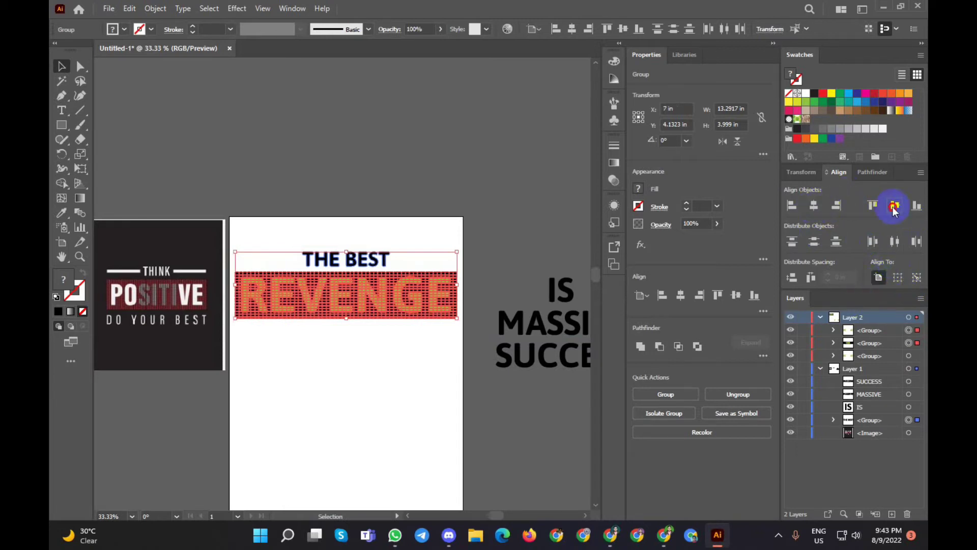
{"action": "left_click", "coordinate": [895, 207]}
{"action": "key", "text": "ctrl+z"}
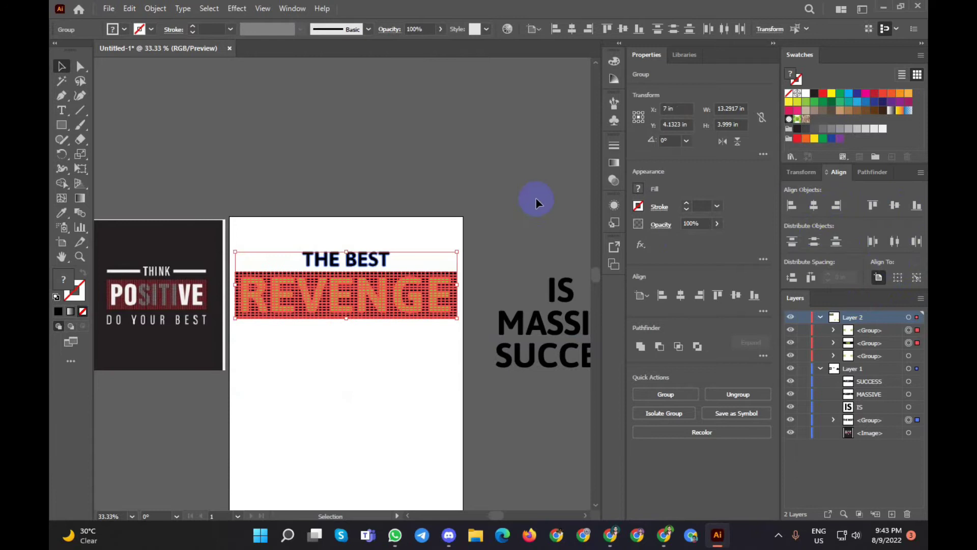
{"action": "left_click", "coordinate": [535, 198]}
{"action": "left_click", "coordinate": [346, 259]}
{"action": "left_click", "coordinate": [290, 397]}
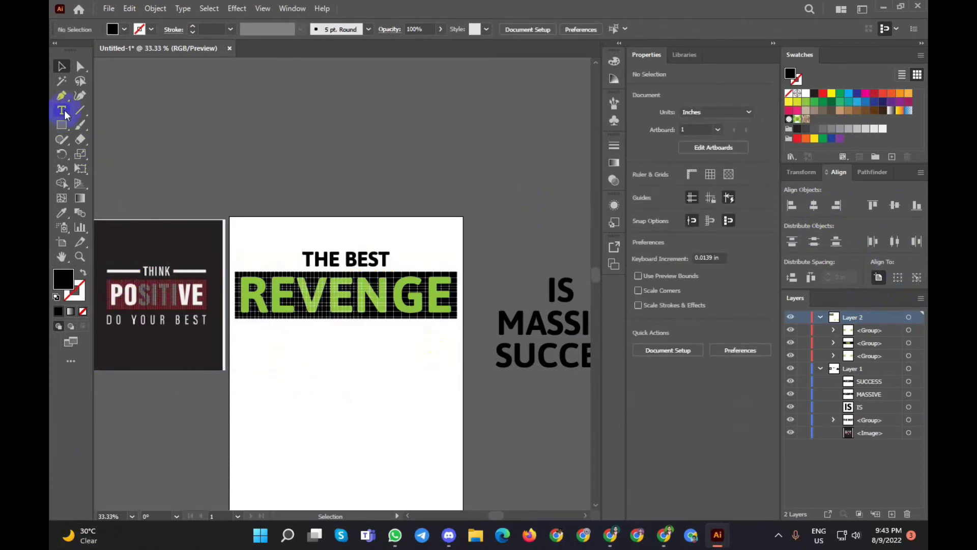
Draw a thin black bar left of THE BEST and place a copy on the right side
{"action": "left_click", "coordinate": [61, 125]}
{"action": "left_click_drag", "start_coordinate": [237, 252], "coordinate": [433, 260]}
{"action": "left_click", "coordinate": [61, 66]}
{"action": "left_click", "coordinate": [314, 203]}
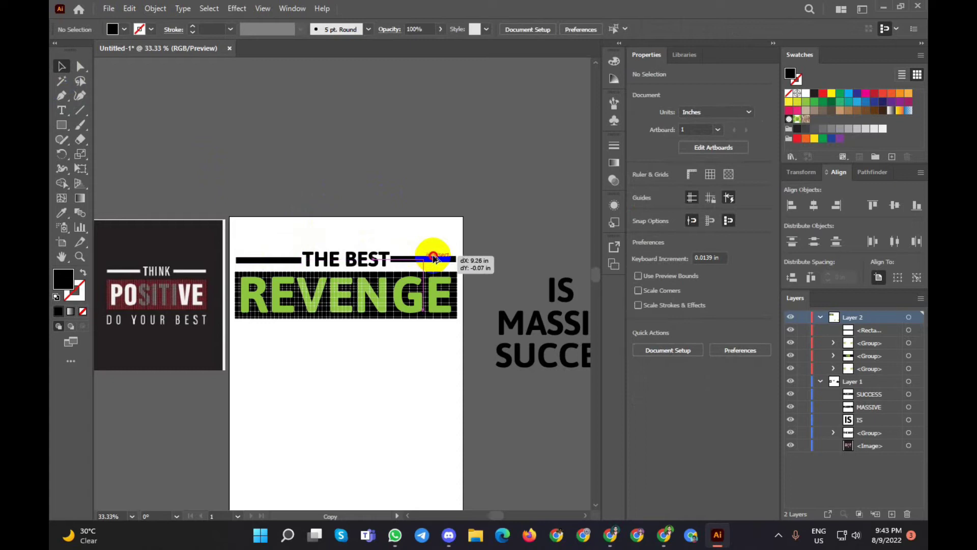
{"action": "left_click_drag", "start_coordinate": [434, 259], "coordinate": [434, 259]}
{"action": "left_click", "coordinate": [534, 239]}
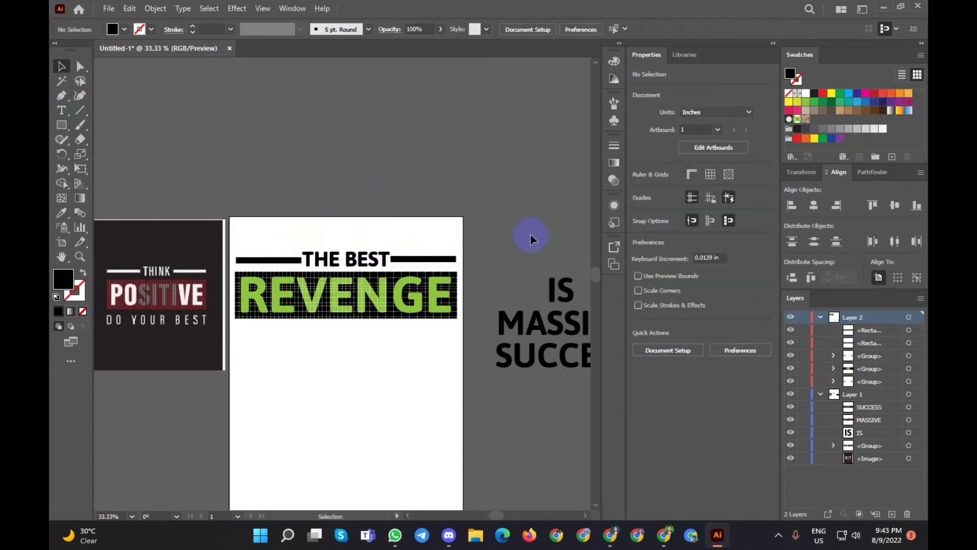
{"action": "scroll", "coordinate": [312, 340], "scroll_direction": "down", "scroll_amount": 1}
Move IS below the REVENGE banner and centre it there
{"action": "mouse_move", "coordinate": [563, 264]}
{"action": "left_mouse_down"}
{"action": "mouse_move", "coordinate": [329, 311]}
{"action": "mouse_move", "coordinate": [352, 339]}
{"action": "mouse_move", "coordinate": [346, 328]}
{"action": "left_mouse_up"}
{"action": "left_click_drag", "start_coordinate": [348, 317], "coordinate": [348, 317]}
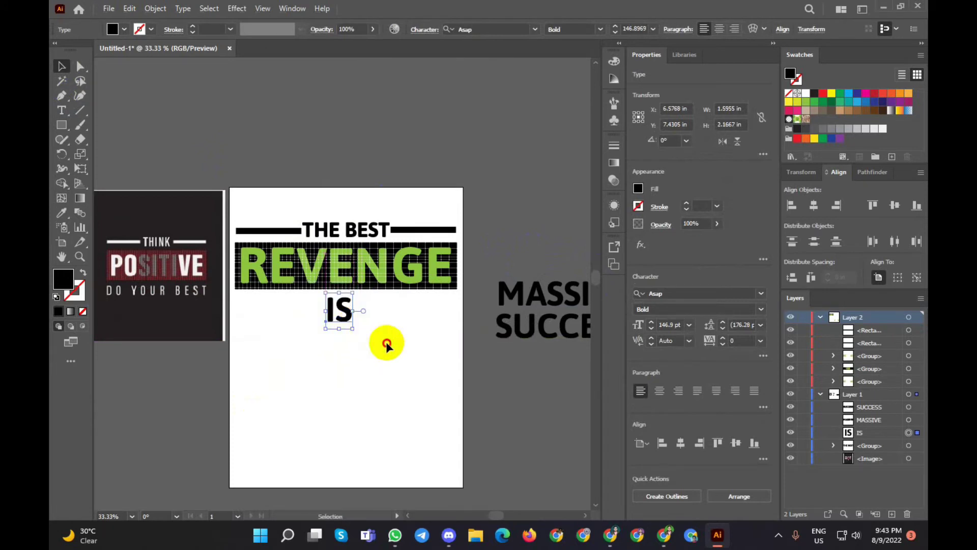
{"action": "left_click", "coordinate": [433, 402]}
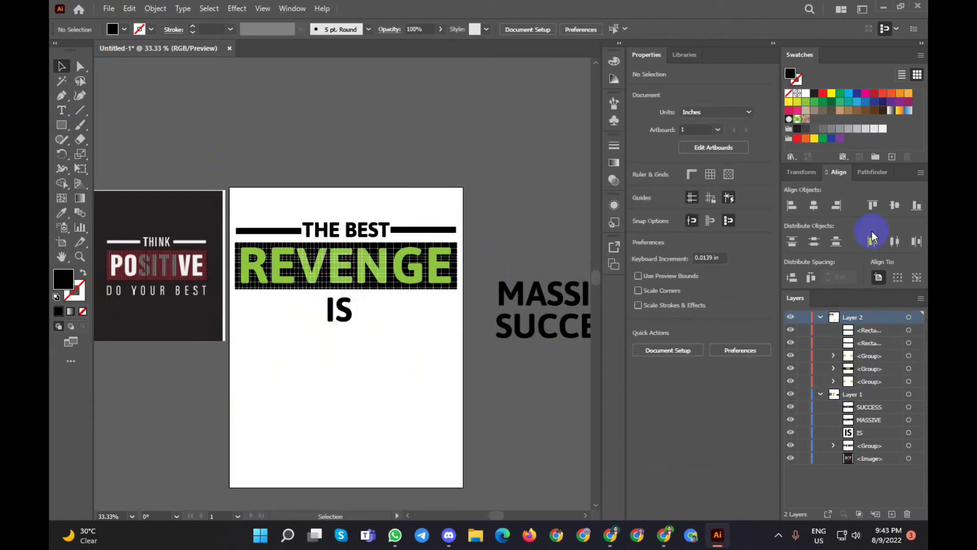
{"action": "left_click_drag", "start_coordinate": [345, 314], "coordinate": [365, 322]}
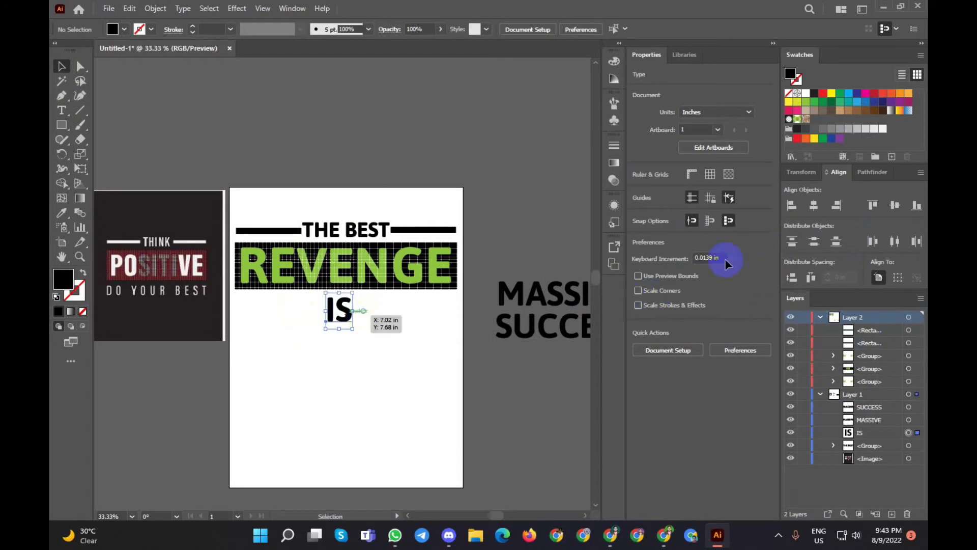
Filter the font list to script styles, preview several on IS, and apply Amita Bold
{"action": "left_click", "coordinate": [760, 293]}
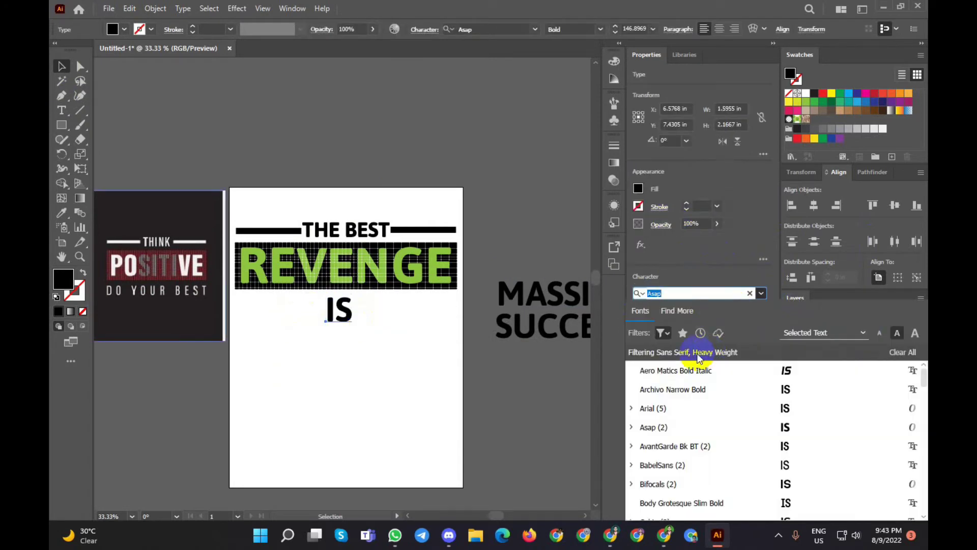
{"action": "left_click", "coordinate": [663, 333]}
{"action": "left_click", "coordinate": [651, 153]}
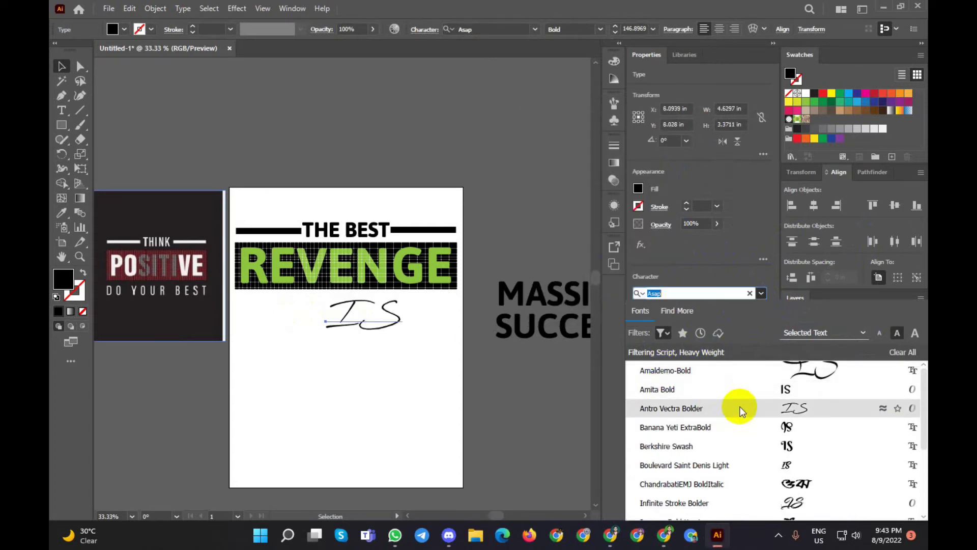
{"action": "key", "text": "Down"}
{"action": "key", "text": "Down"}
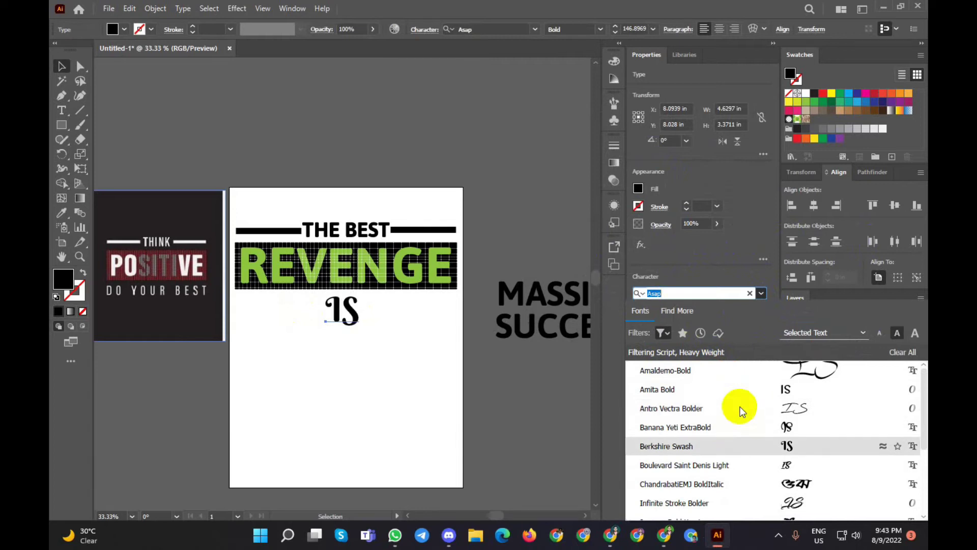
{"action": "key", "text": "Down"}
{"action": "key", "text": "Down"}
{"action": "key", "text": "Down"}
{"action": "key", "text": "Down"}
{"action": "scroll", "coordinate": [740, 406], "scroll_direction": "down", "scroll_amount": 1}
{"action": "key", "text": "Down"}
{"action": "key", "text": "Down"}
{"action": "key", "text": "Down"}
{"action": "key", "text": "Down"}
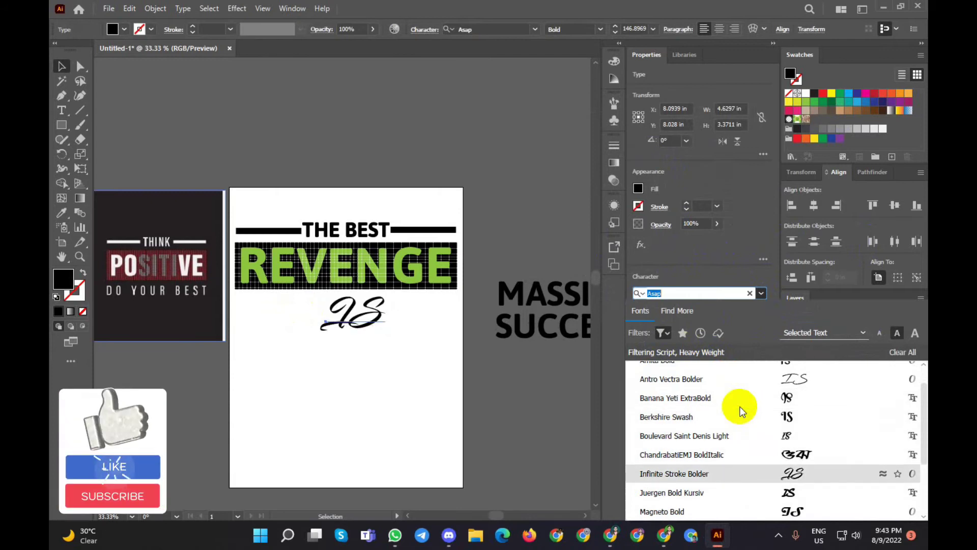
{"action": "key", "text": "Down"}
{"action": "key", "text": "Down"}
{"action": "key", "text": "Down"}
{"action": "scroll", "coordinate": [740, 406], "scroll_direction": "down", "scroll_amount": 1}
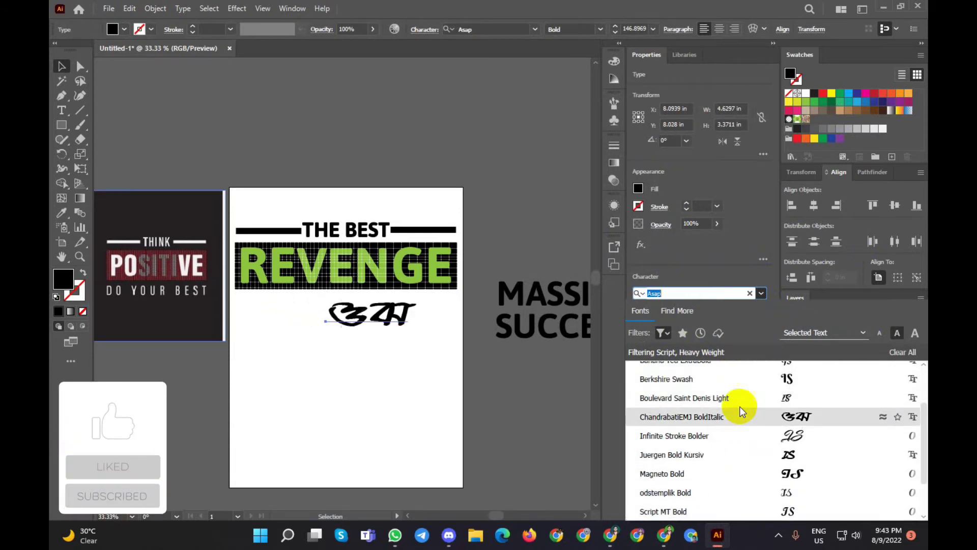
{"action": "key", "text": "Down"}
{"action": "key", "text": "Down"}
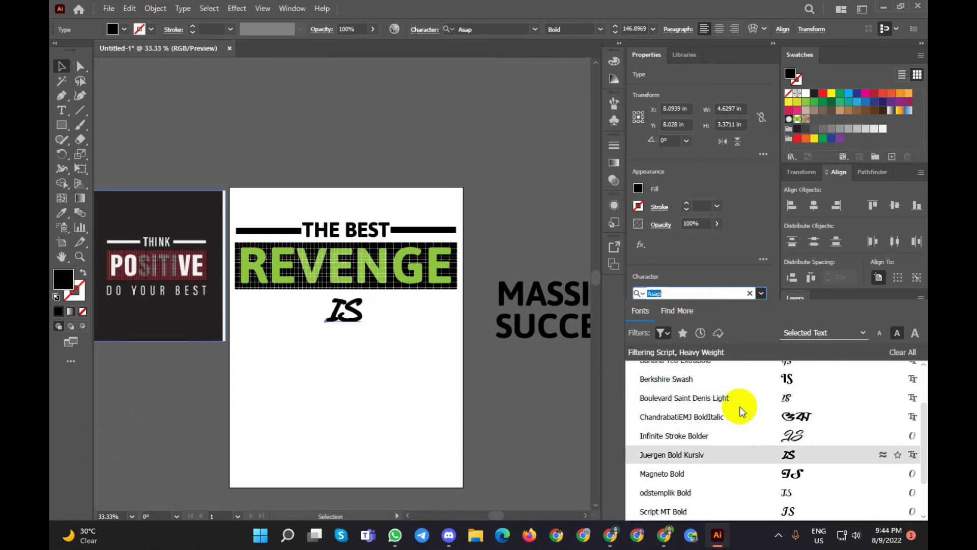
{"action": "key", "text": "Down"}
{"action": "key", "text": "Down"}
{"action": "key", "text": "Down"}
{"action": "key", "text": "Down"}
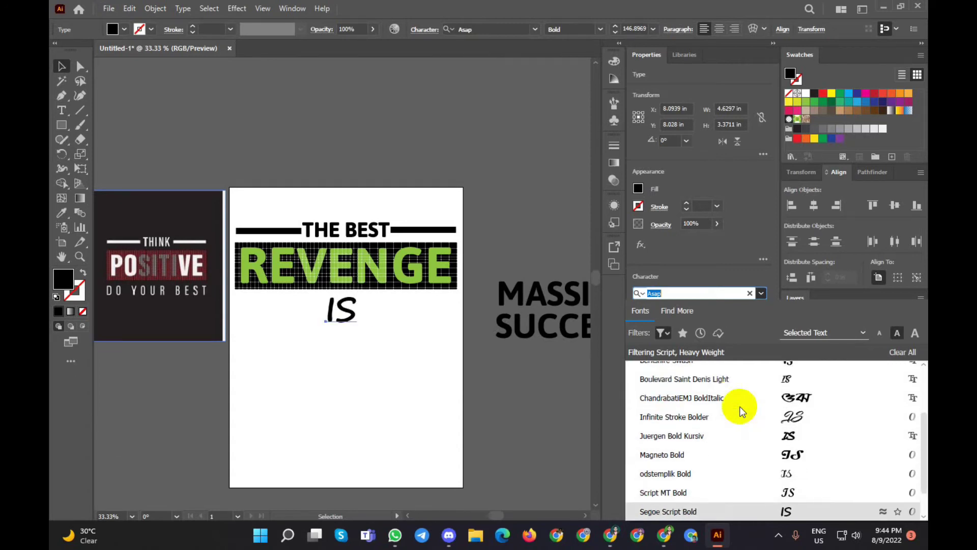
{"action": "key", "text": "Down"}
{"action": "key", "text": "Down"}
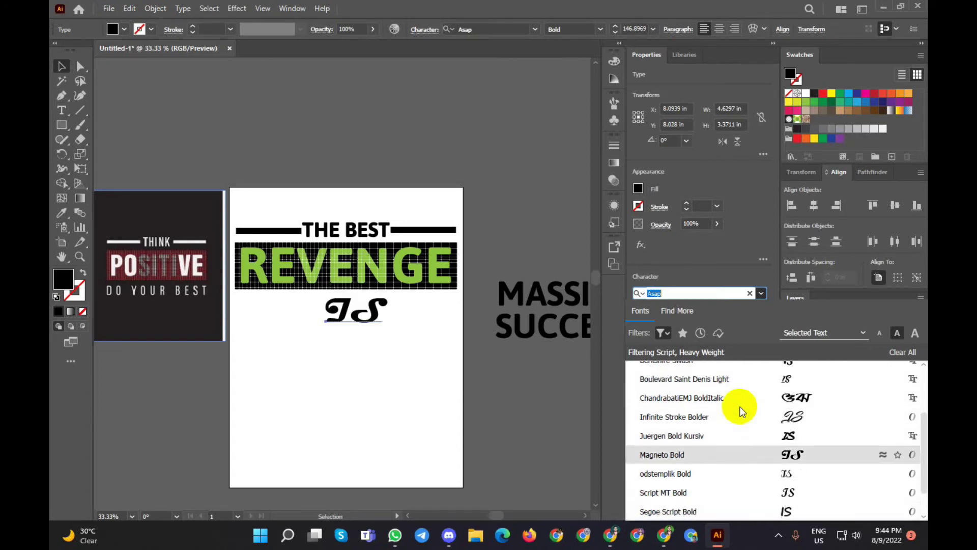
{"action": "key", "text": "Down"}
{"action": "key", "text": "Down"}
{"action": "key", "text": "Down"}
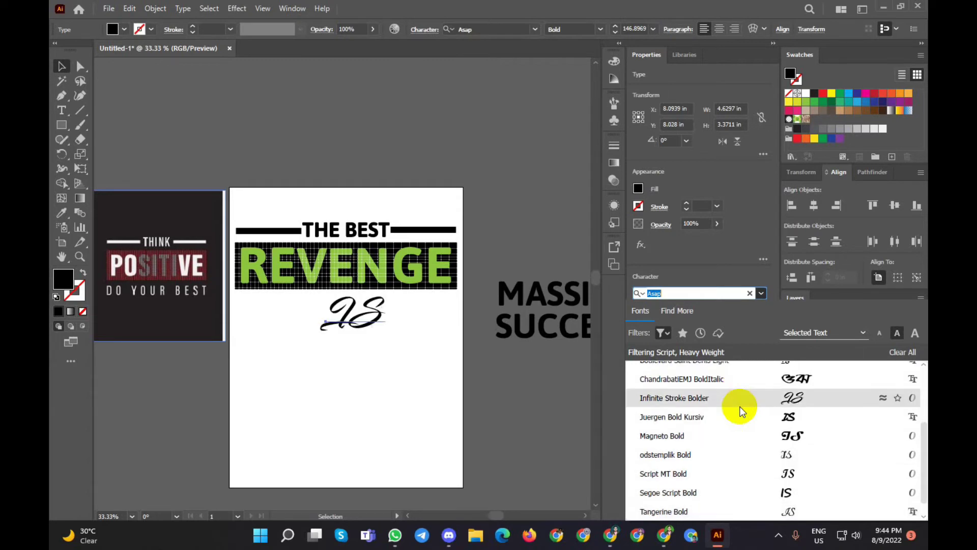
{"action": "key", "text": "Up"}
{"action": "key", "text": "Up"}
{"action": "key", "text": "Down"}
{"action": "key", "text": "Down"}
{"action": "key", "text": "Down"}
{"action": "key", "text": "Down"}
{"action": "key", "text": "Down"}
{"action": "key", "text": "Down"}
{"action": "key", "text": "Down"}
{"action": "key", "text": "Down"}
{"action": "key", "text": "Down"}
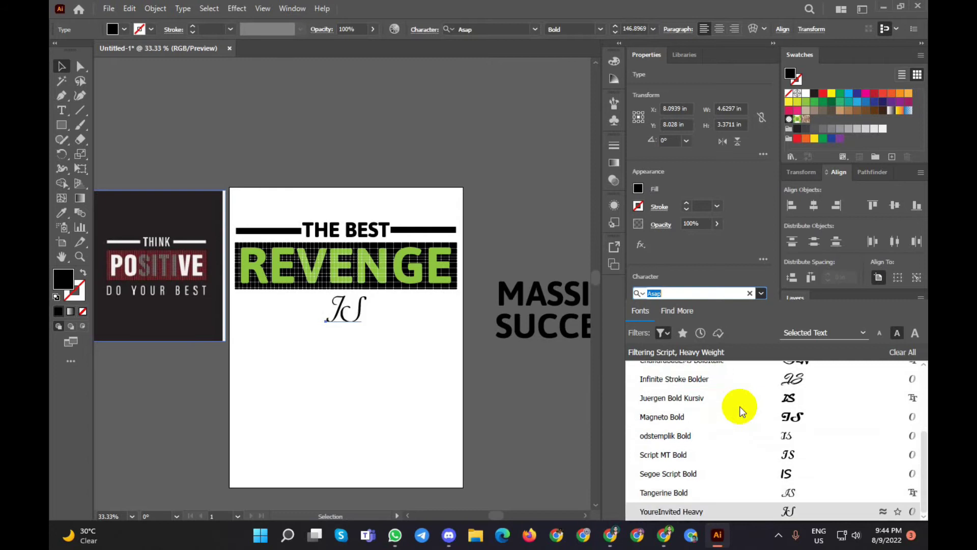
{"action": "key", "text": "Down"}
{"action": "key", "text": "Down"}
{"action": "key", "text": "Down"}
{"action": "key", "text": "Down"}
{"action": "key", "text": "Down"}
{"action": "key", "text": "Down"}
{"action": "key", "text": "Up"}
{"action": "key", "text": "Up"}
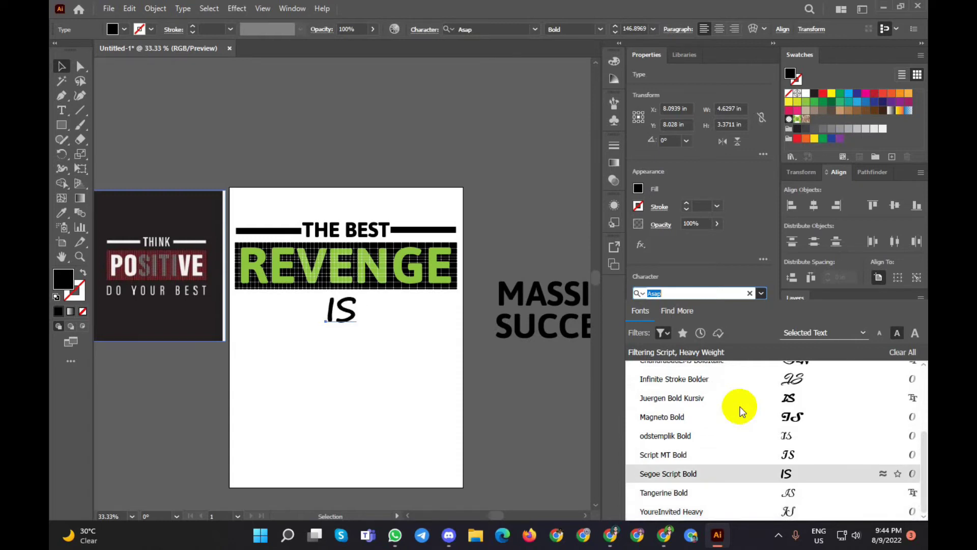
{"action": "scroll", "coordinate": [797, 423], "scroll_direction": "up", "scroll_amount": 3}
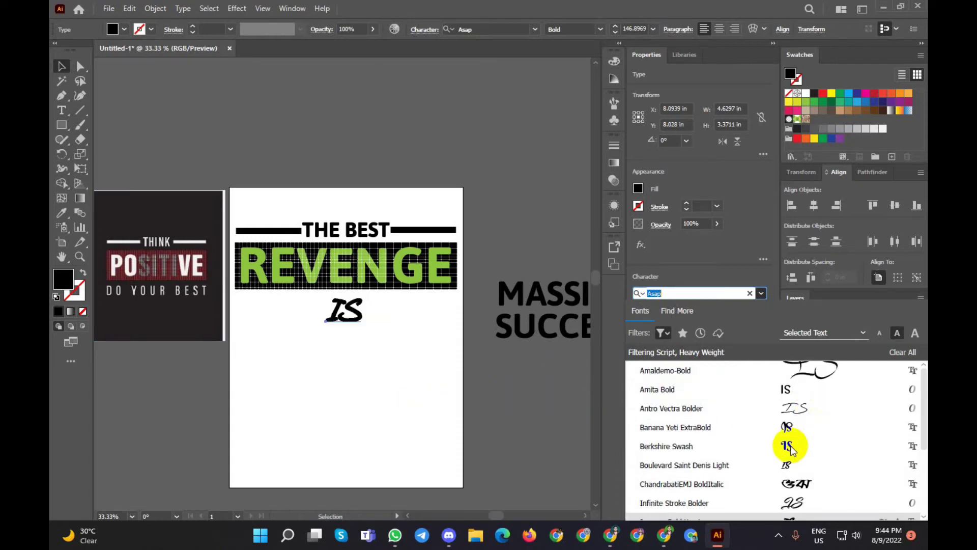
{"action": "left_click", "coordinate": [787, 389]}
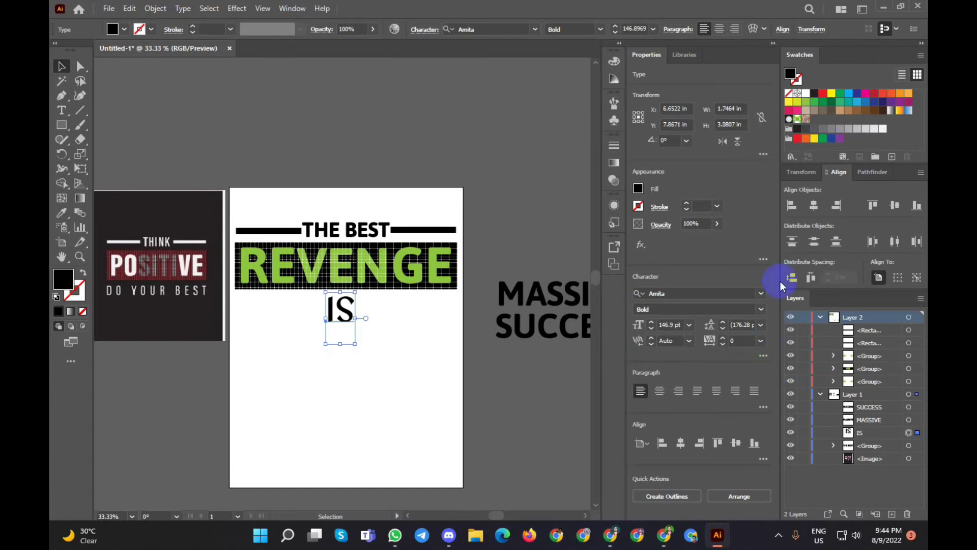
Refilter to handwritten regular-weight fonts and set IS in NewUnicodeFont
{"action": "left_click", "coordinate": [760, 295]}
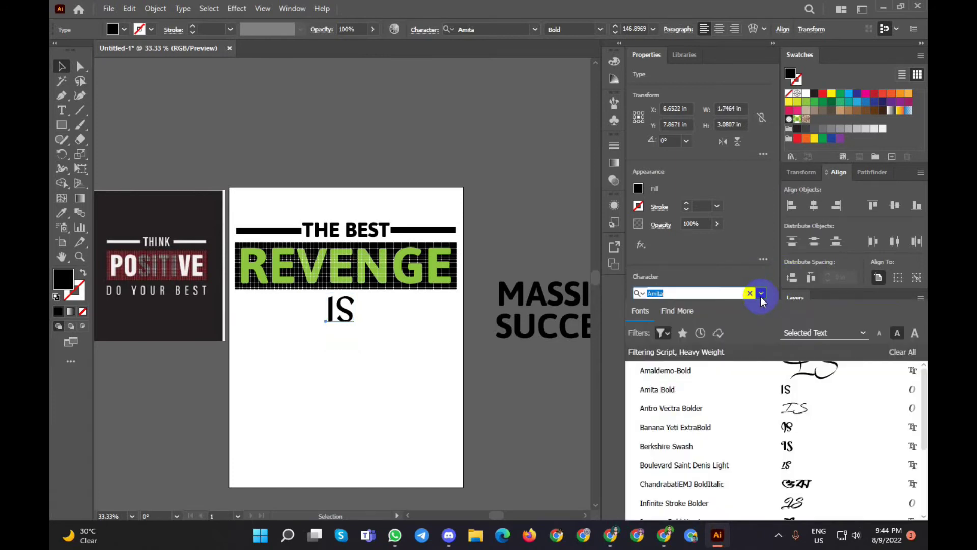
{"action": "left_click", "coordinate": [662, 333]}
{"action": "left_click", "coordinate": [616, 183]}
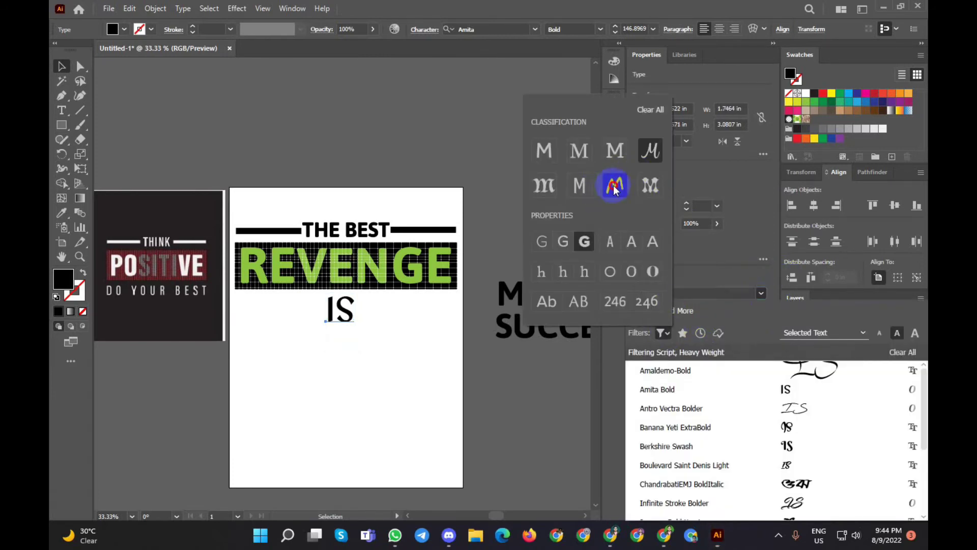
{"action": "left_click", "coordinate": [564, 242]}
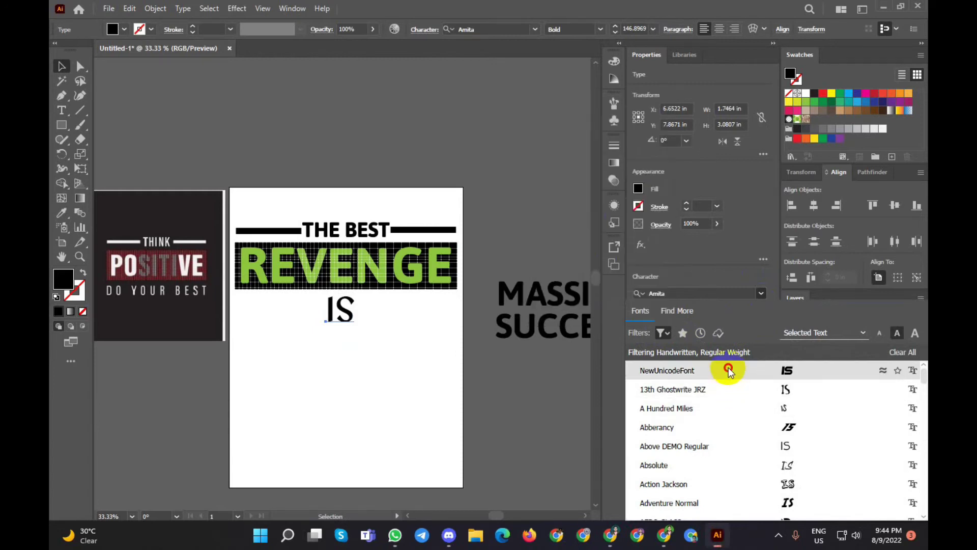
{"action": "left_click", "coordinate": [728, 370]}
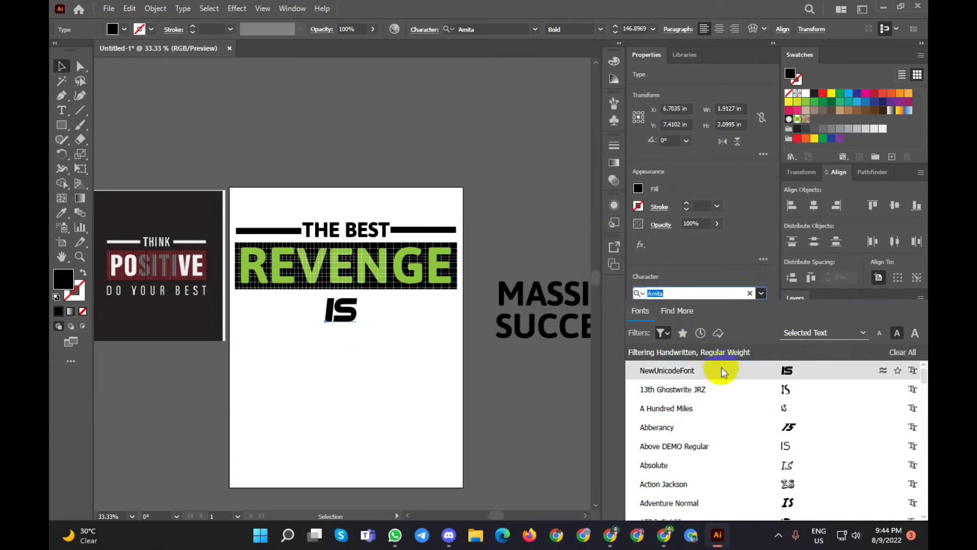
{"action": "left_click", "coordinate": [702, 370]}
Draw a black three-point star (triangle) below the banner with the Star tool
{"action": "left_click", "coordinate": [376, 335]}
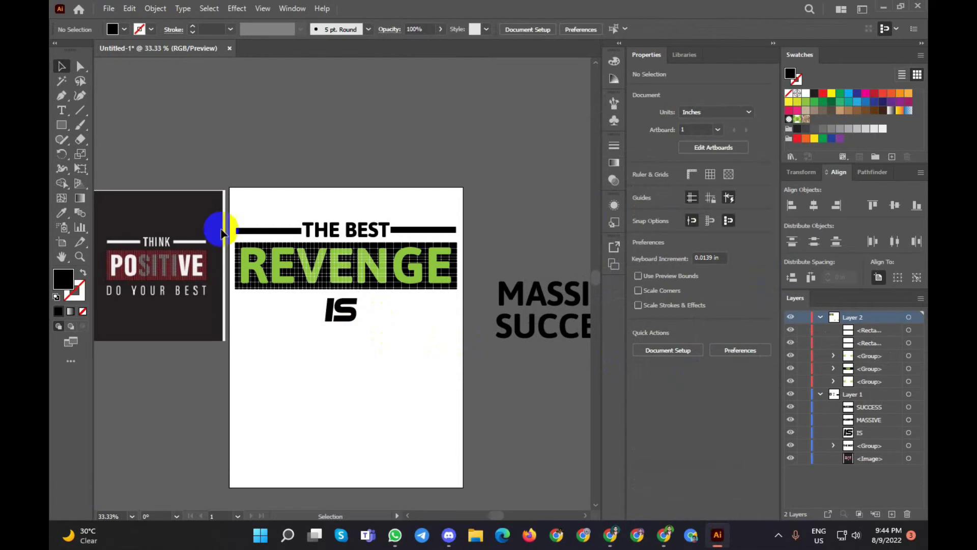
{"action": "left_click", "coordinate": [61, 125]}
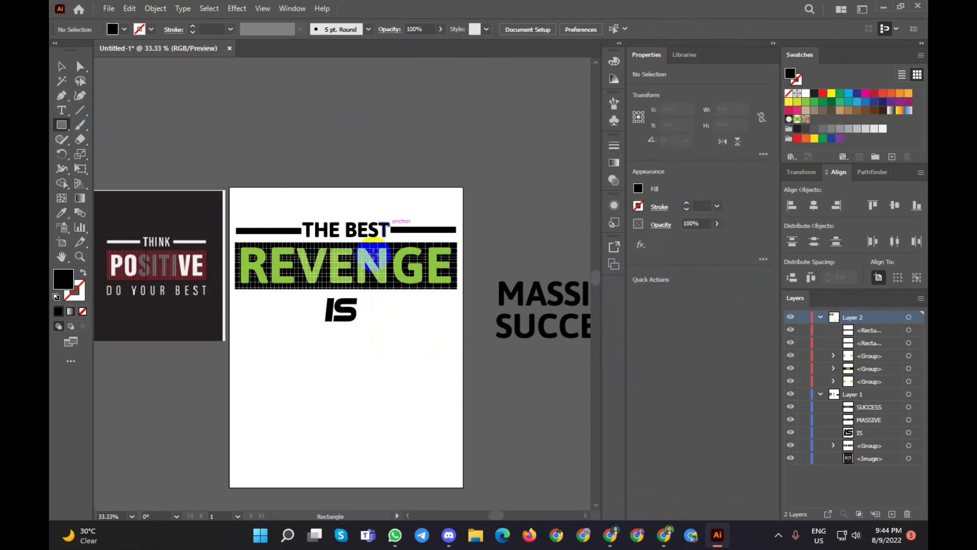
{"action": "left_click", "coordinate": [62, 124]}
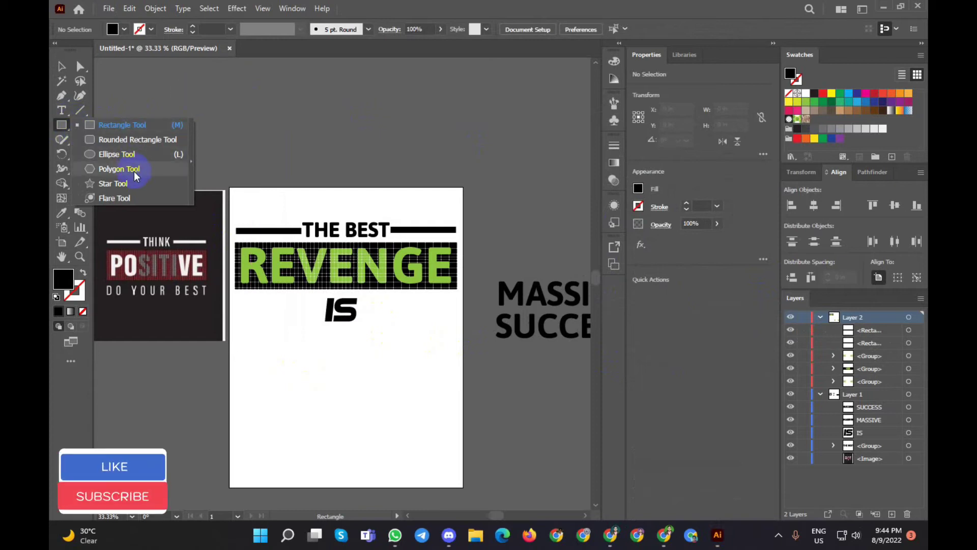
{"action": "left_click", "coordinate": [104, 185]}
{"action": "left_click_drag", "start_coordinate": [281, 365], "coordinate": [316, 411]}
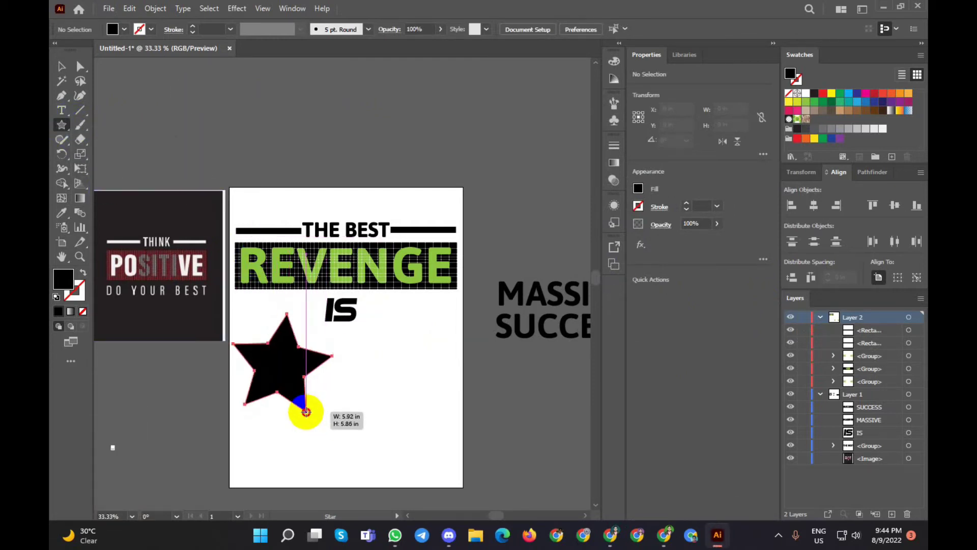
{"action": "key", "text": "Down"}
{"action": "key", "text": "Down"}
{"action": "key", "text": "Down"}
{"action": "key", "text": "Down"}
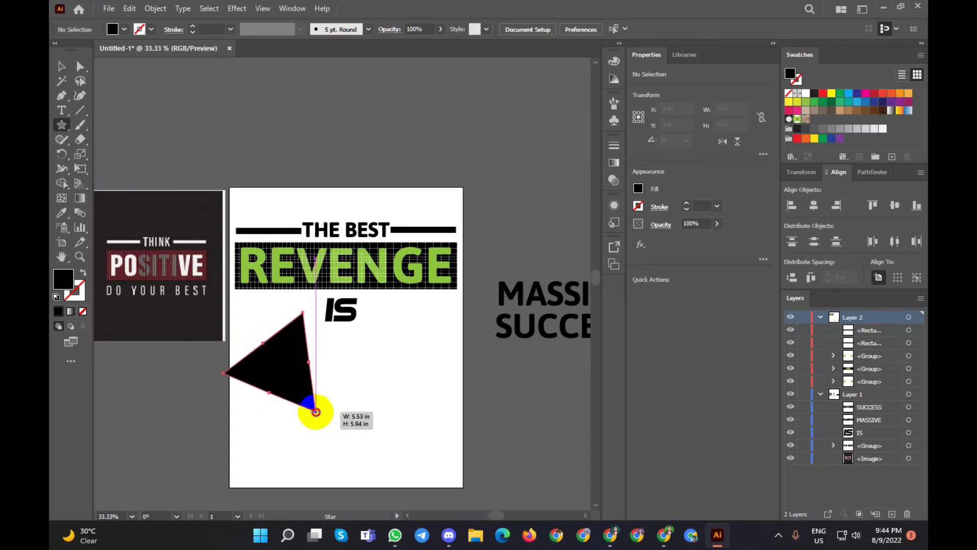
{"action": "mouse_move", "coordinate": [316, 411]}
{"action": "left_mouse_down"}
{"action": "mouse_move", "coordinate": [336, 379]}
{"action": "mouse_move", "coordinate": [330, 344]}
{"action": "mouse_move", "coordinate": [349, 424]}
{"action": "mouse_move", "coordinate": [346, 408]}
{"action": "left_mouse_up"}
{"action": "left_click", "coordinate": [62, 66]}
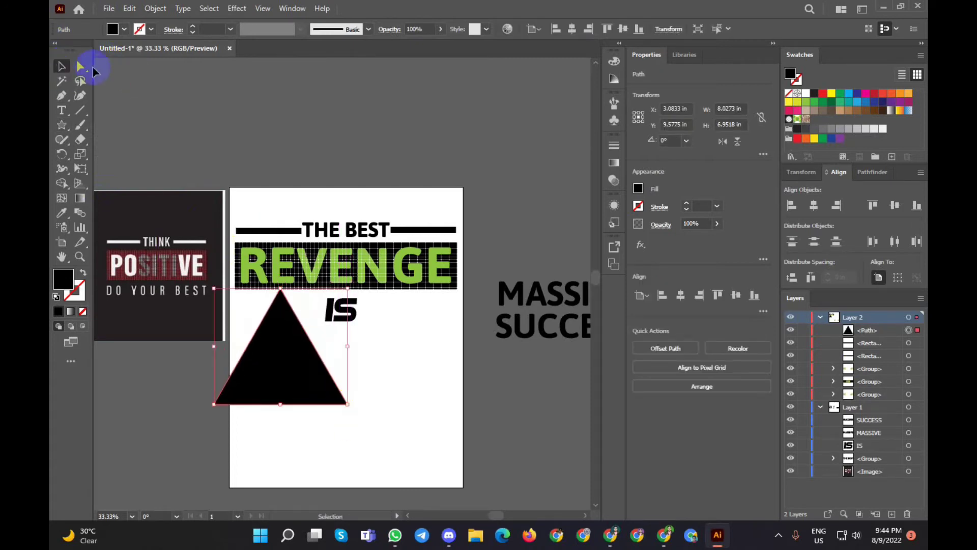
Move the triangle below IS and rotate it so it points right
{"action": "left_click_drag", "start_coordinate": [301, 356], "coordinate": [321, 385]}
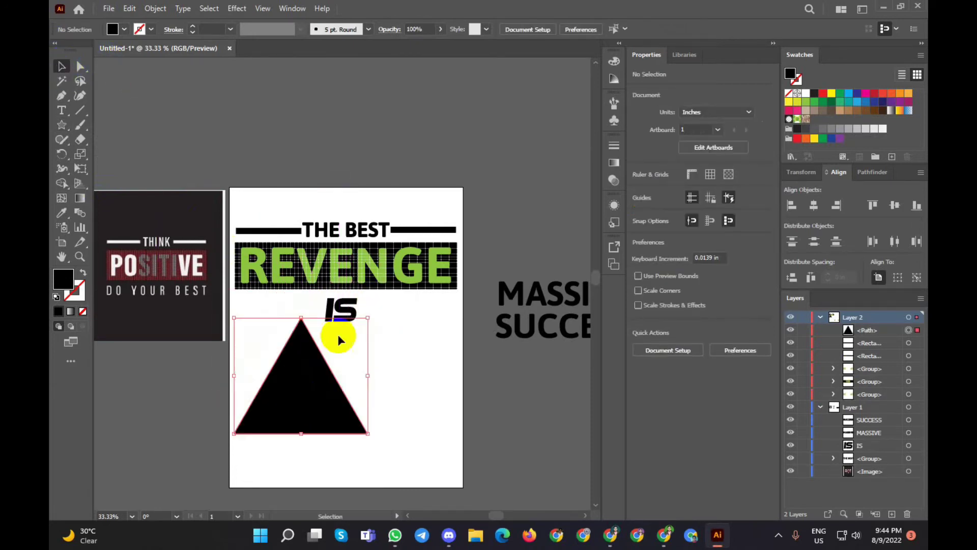
{"action": "mouse_move", "coordinate": [375, 313]}
{"action": "left_mouse_down"}
{"action": "mouse_move", "coordinate": [377, 478]}
{"action": "mouse_move", "coordinate": [392, 472]}
{"action": "left_mouse_up"}
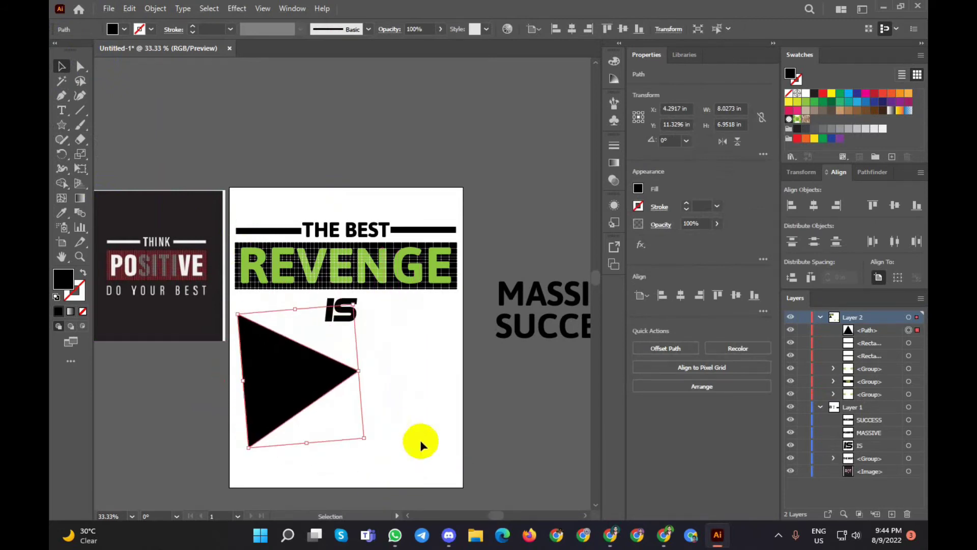
{"action": "key", "text": "a"}
{"action": "key", "text": "ctrl+z"}
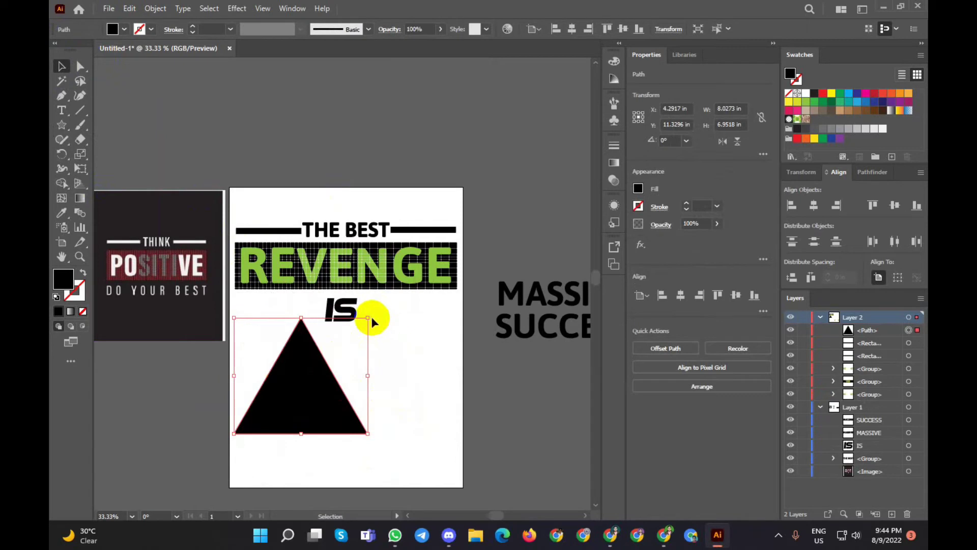
{"action": "left_click_drag", "start_coordinate": [372, 320], "coordinate": [375, 426]}
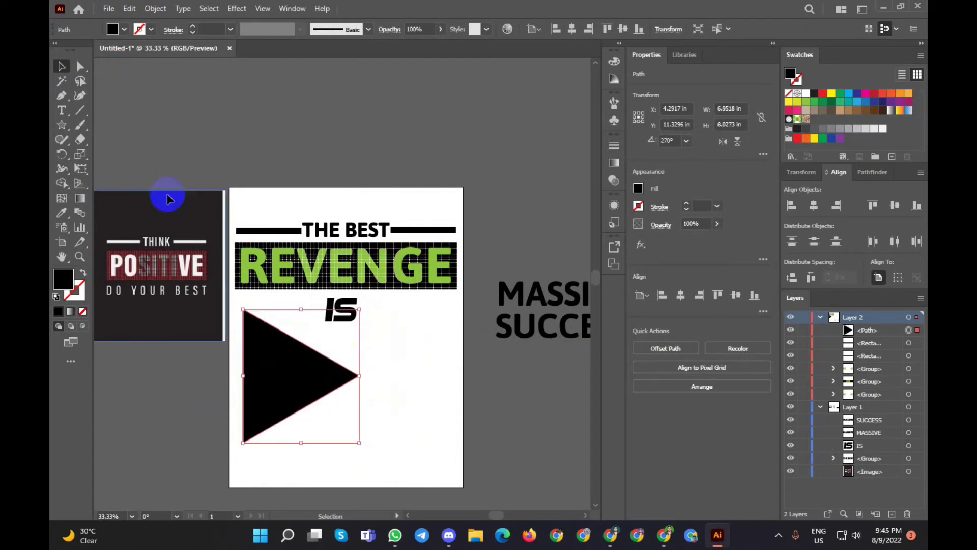
{"action": "left_click", "coordinate": [196, 113]}
Make a vertically reflected copy of the triangle, overlap the two, and select both
{"action": "right_click", "coordinate": [273, 358]}
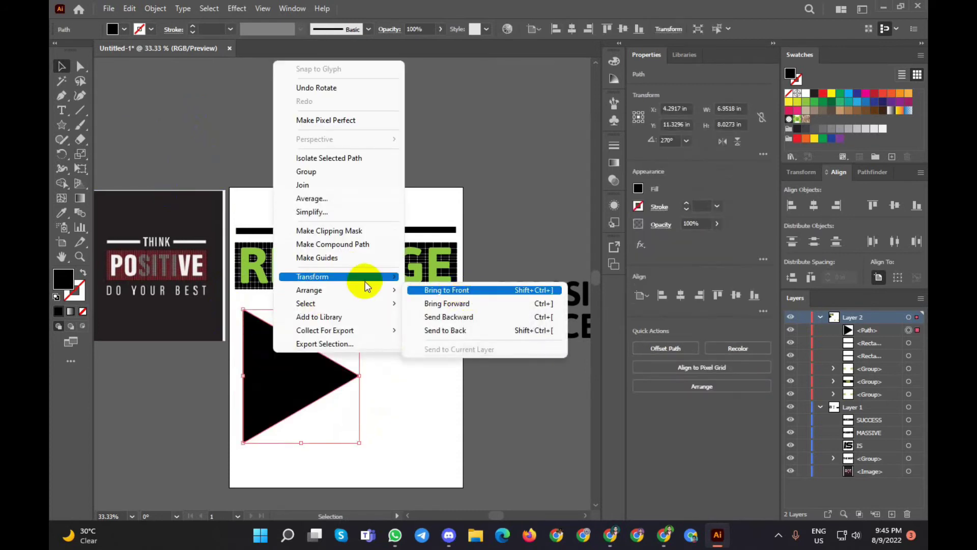
{"action": "mouse_move", "coordinate": [313, 276]}
{"action": "left_click", "coordinate": [491, 322]}
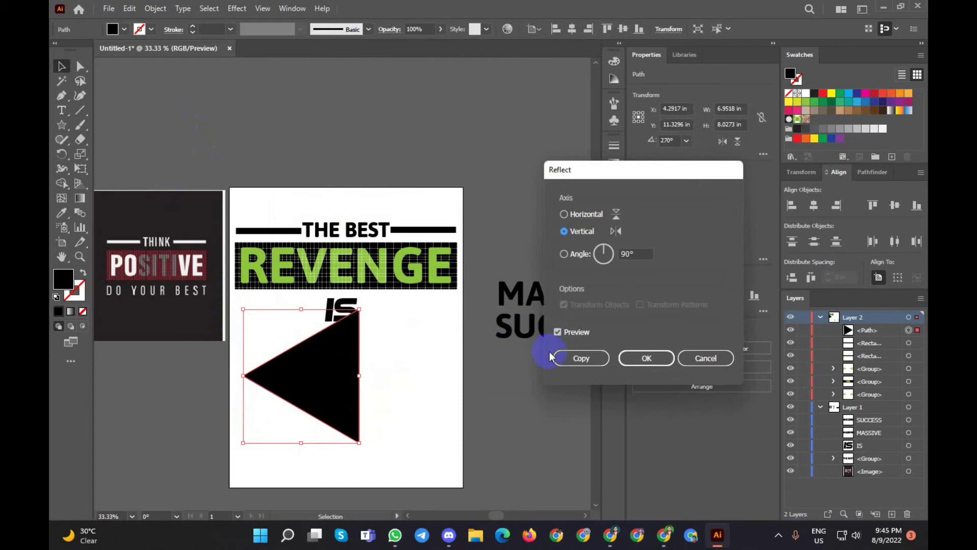
{"action": "left_click", "coordinate": [581, 358]}
{"action": "left_click_drag", "start_coordinate": [342, 378], "coordinate": [344, 381]}
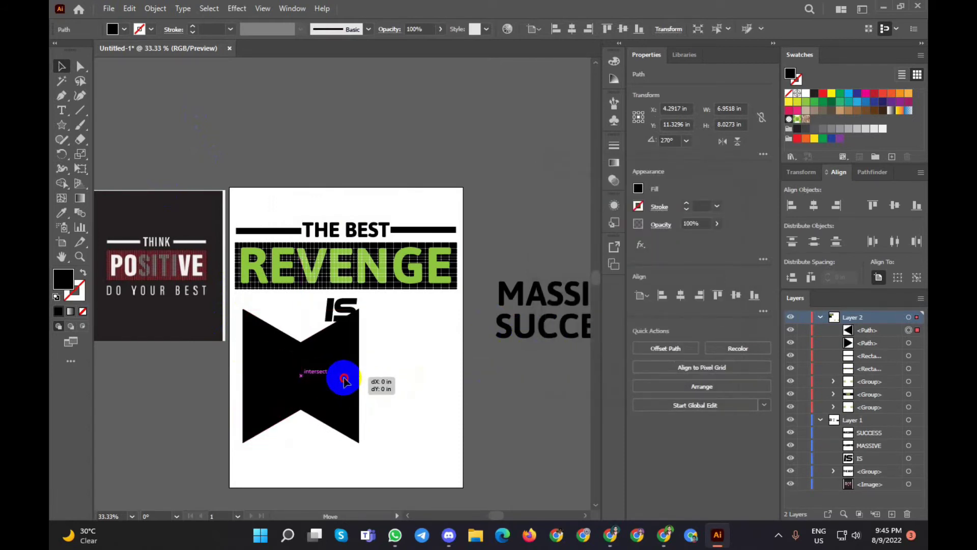
{"action": "left_click", "coordinate": [436, 372]}
{"action": "left_click_drag", "start_coordinate": [405, 351], "coordinate": [293, 402]}
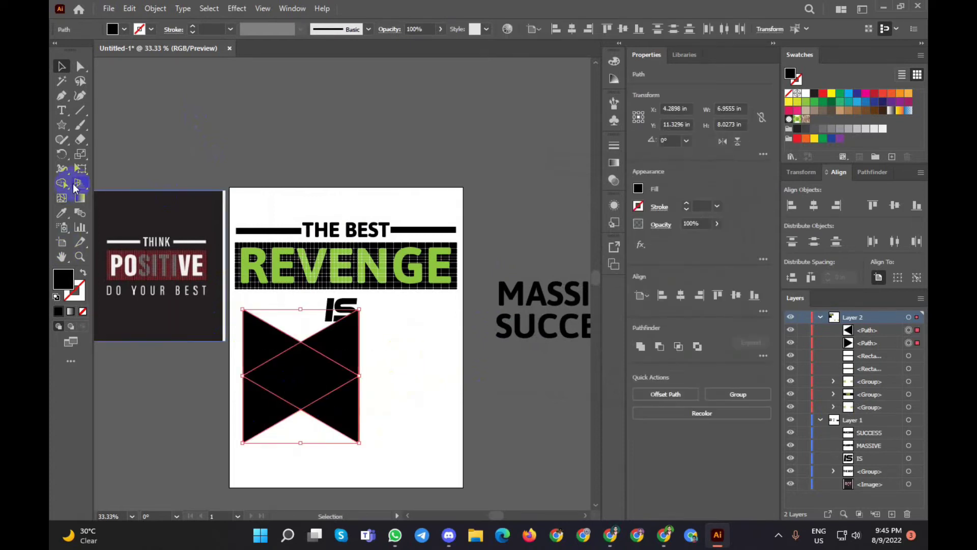
With Shape Builder, remove the left pieces so only a diamond remains
{"action": "left_click", "coordinate": [62, 183]}
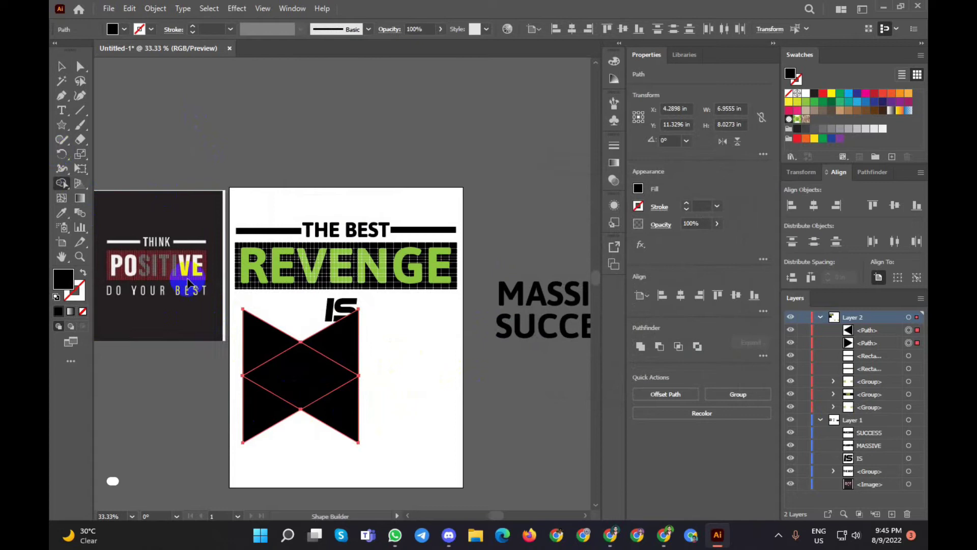
{"action": "left_click_drag", "start_coordinate": [356, 326], "coordinate": [270, 416]}
{"action": "left_click", "coordinate": [270, 417], "text": "alt"}
{"action": "left_click", "coordinate": [252, 328], "text": "alt"}
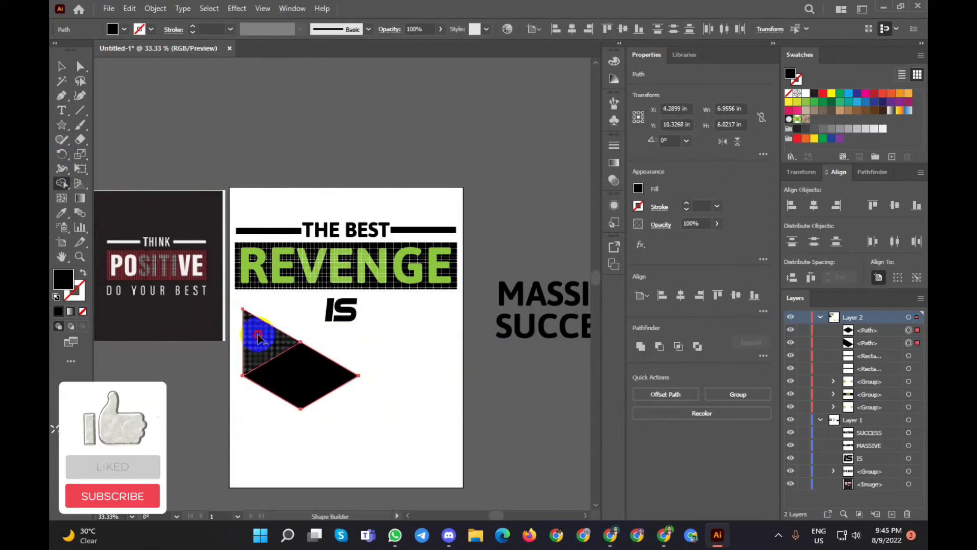
{"action": "left_click", "coordinate": [62, 66]}
Position the black diamond centred beneath IS
{"action": "left_click_drag", "start_coordinate": [323, 377], "coordinate": [414, 407]}
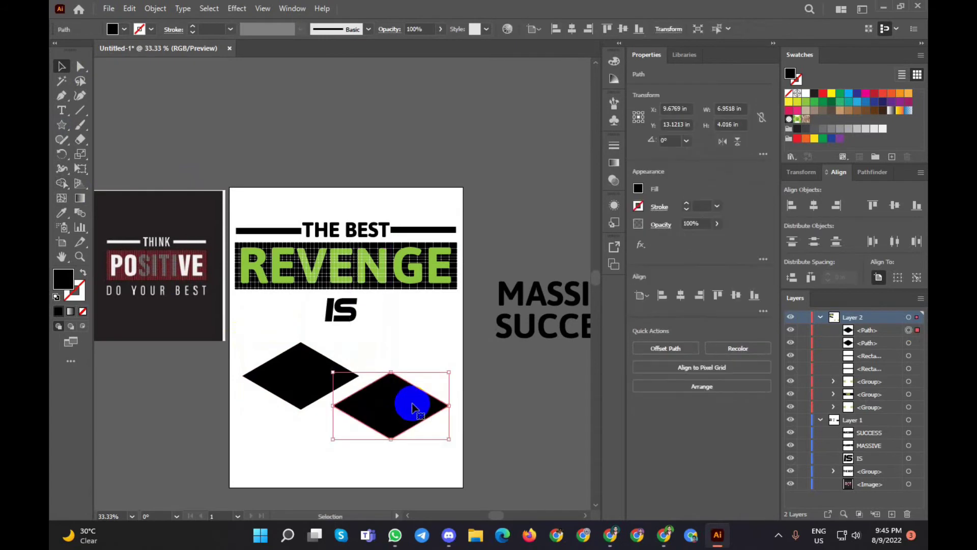
{"action": "key", "text": "Delete"}
{"action": "mouse_move", "coordinate": [313, 375]}
{"action": "left_mouse_down"}
{"action": "mouse_move", "coordinate": [398, 362]}
{"action": "mouse_move", "coordinate": [353, 364]}
{"action": "left_mouse_up"}
Change the IS text fill to white
{"action": "left_click", "coordinate": [351, 309]}
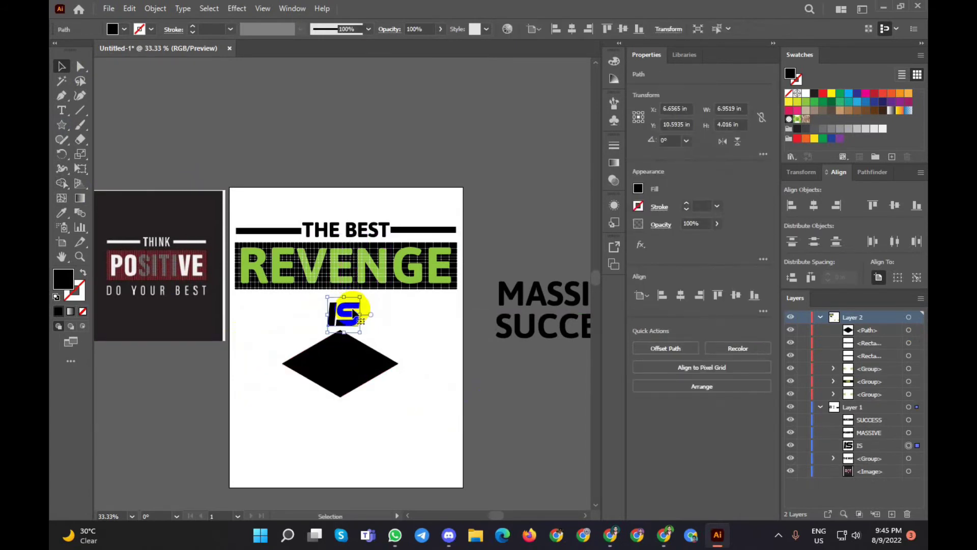
{"action": "left_click", "coordinate": [124, 29]}
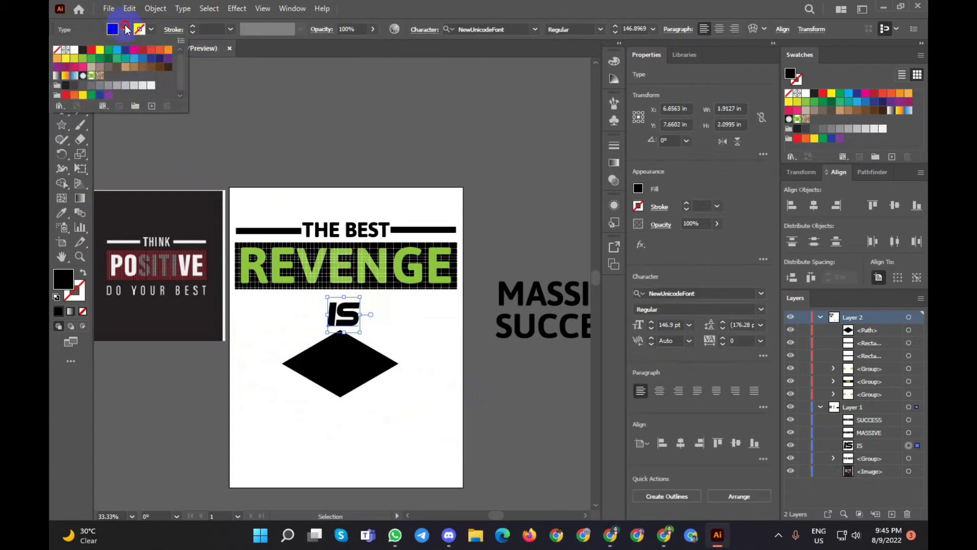
{"action": "left_click", "coordinate": [74, 50]}
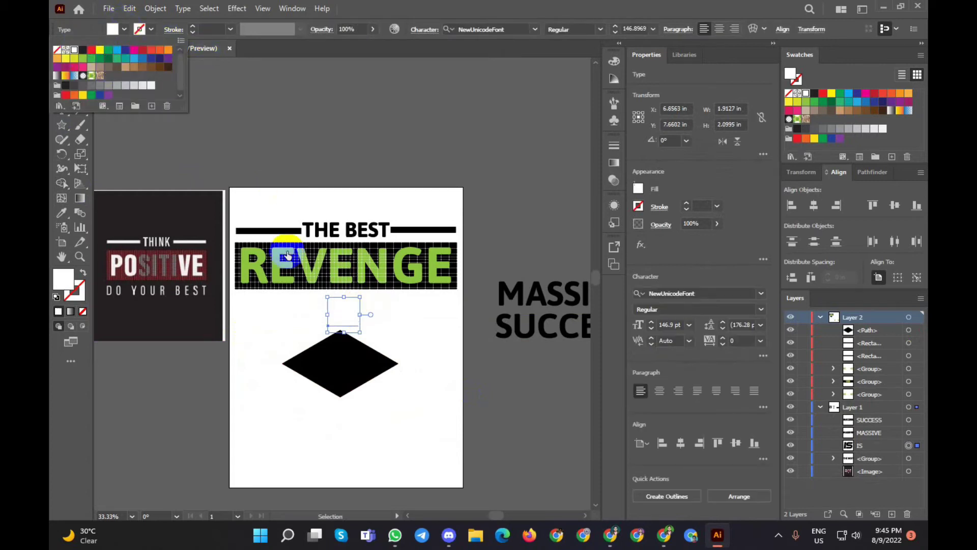
{"action": "left_click", "coordinate": [391, 352]}
Convert IS to outlines, bring it to the front, and drag it onto the diamond's centre
{"action": "right_click", "coordinate": [349, 311]}
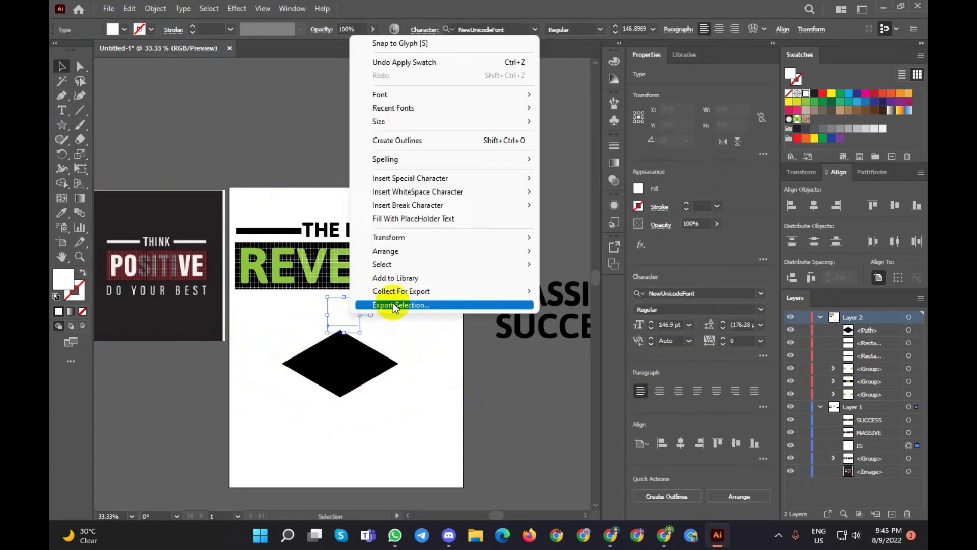
{"action": "left_click", "coordinate": [429, 135]}
{"action": "right_click", "coordinate": [352, 321]}
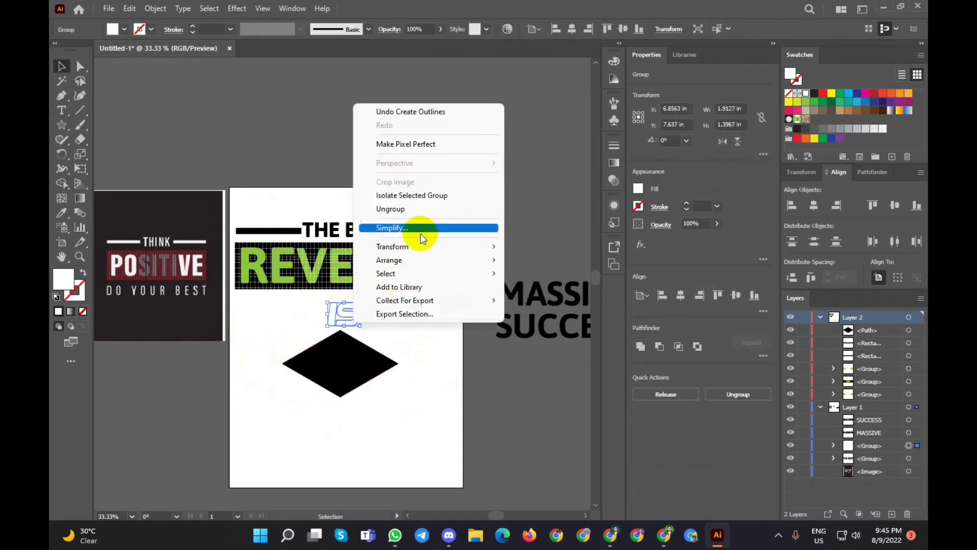
{"action": "left_click", "coordinate": [532, 260]}
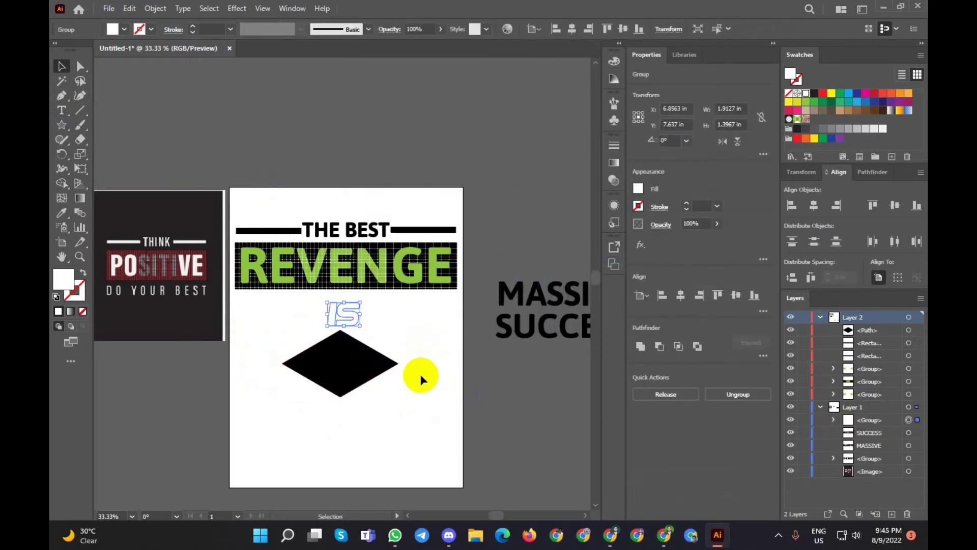
{"action": "left_click", "coordinate": [421, 375]}
{"action": "left_click_drag", "start_coordinate": [346, 316], "coordinate": [349, 365]}
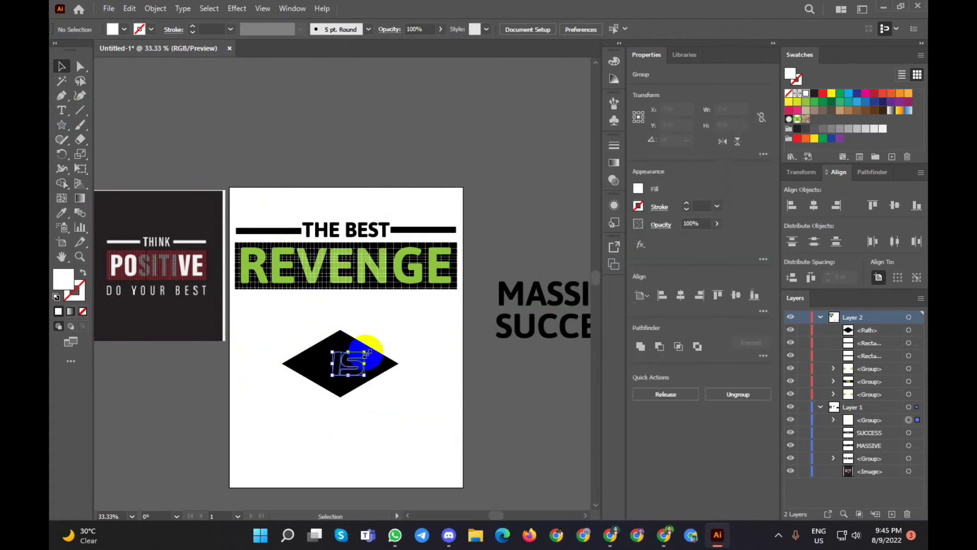
{"action": "left_click", "coordinate": [392, 369]}
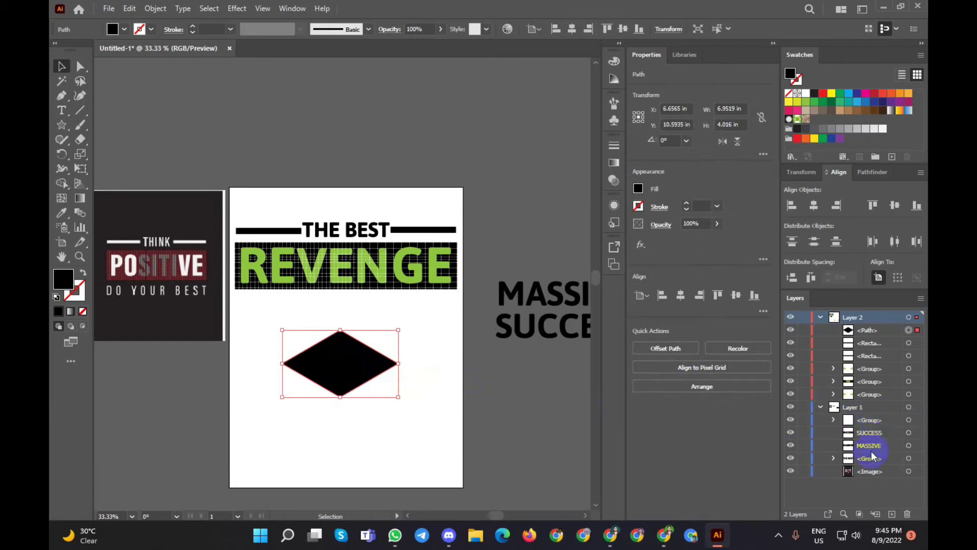
In the Layers panel, drag the diamond path into Layer 1 above the IS group, then lower it
{"action": "left_click", "coordinate": [833, 459]}
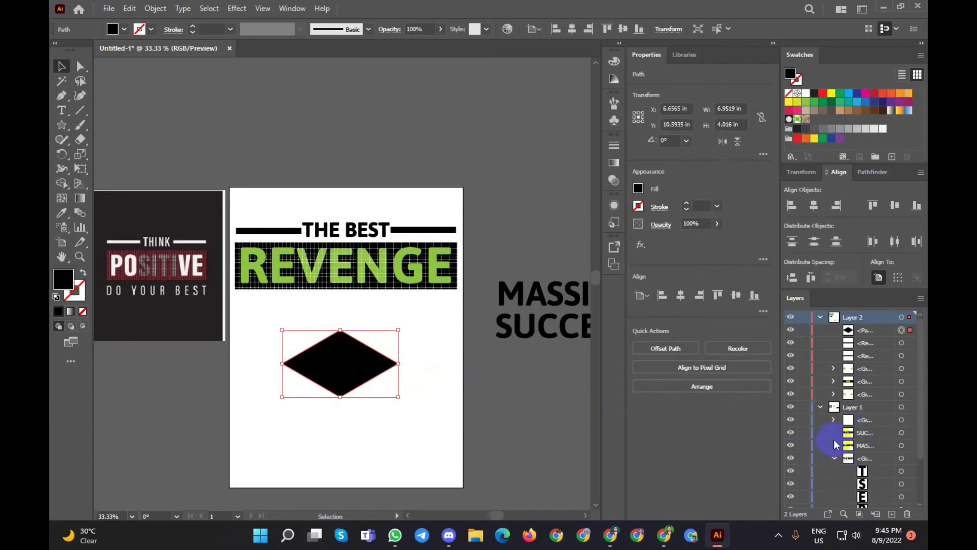
{"action": "left_click", "coordinate": [834, 458]}
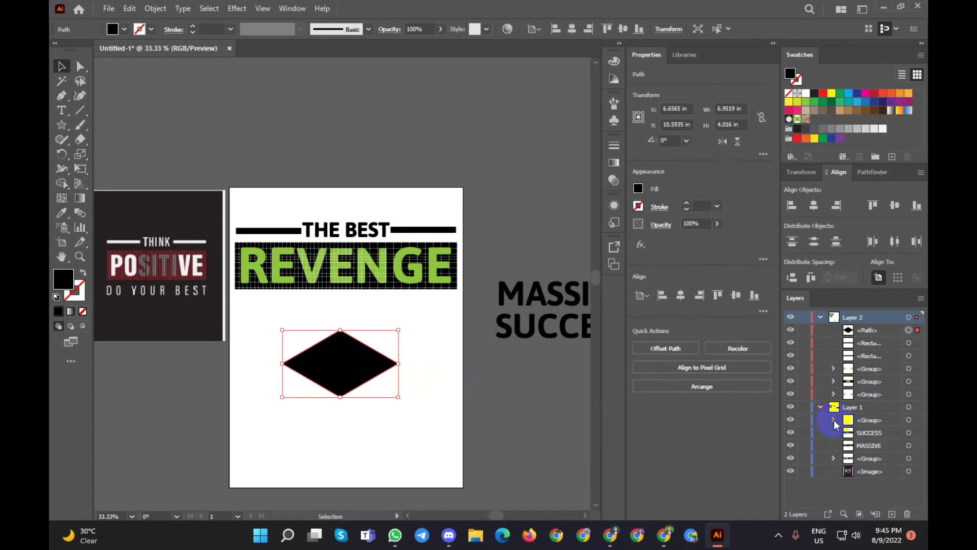
{"action": "left_click", "coordinate": [833, 368]}
{"action": "left_click", "coordinate": [834, 369]}
{"action": "left_click", "coordinate": [834, 419]}
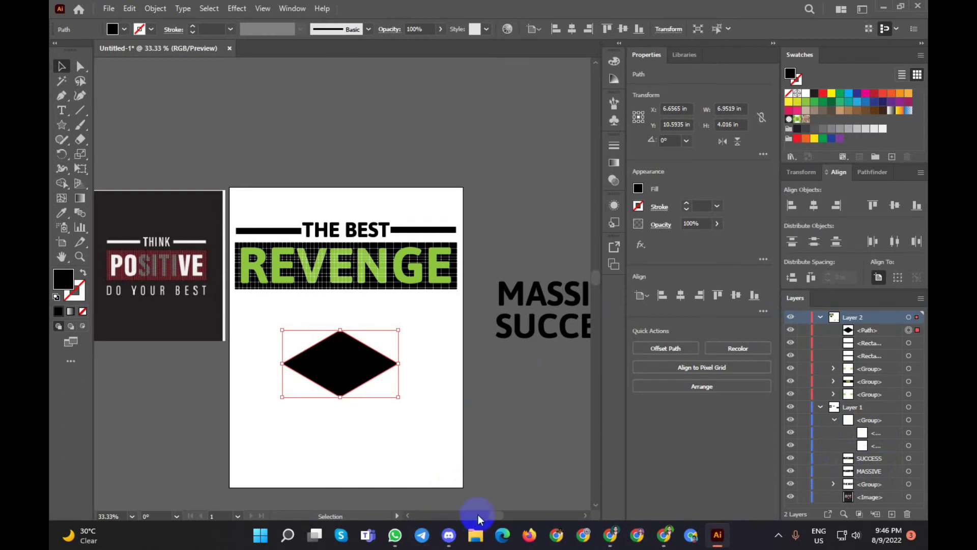
{"action": "left_click_drag", "start_coordinate": [493, 516], "coordinate": [496, 517]}
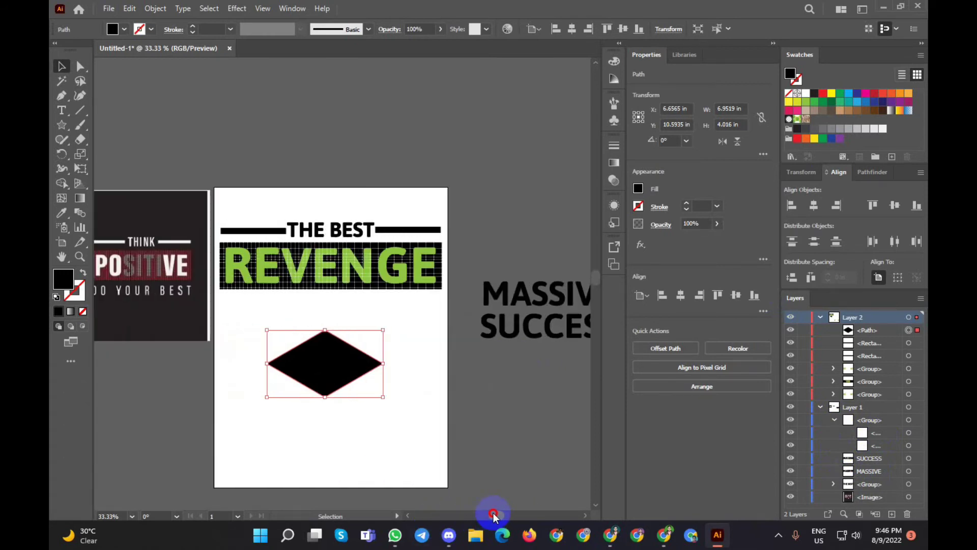
{"action": "left_click", "coordinate": [415, 384]}
{"action": "left_click_drag", "start_coordinate": [864, 338], "coordinate": [863, 414]}
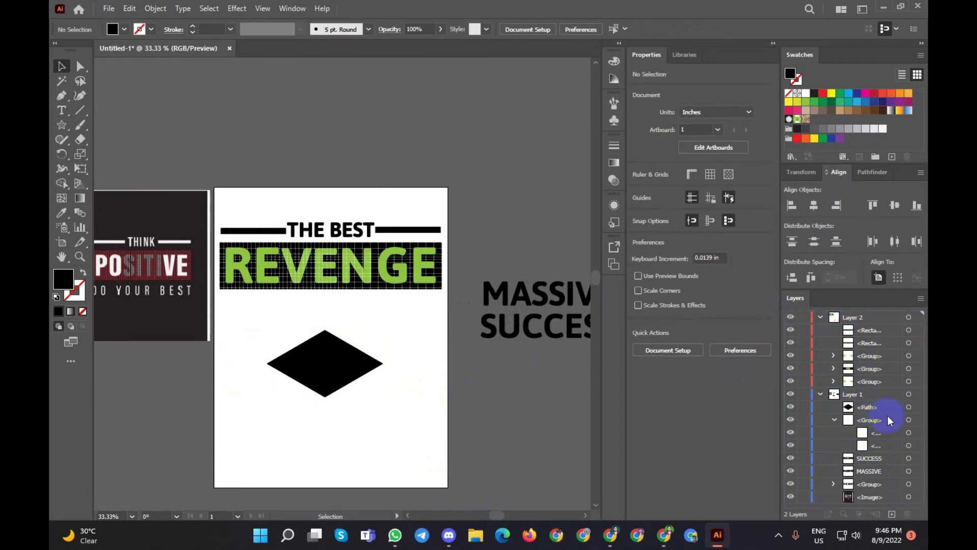
{"action": "left_click_drag", "start_coordinate": [332, 349], "coordinate": [330, 405]}
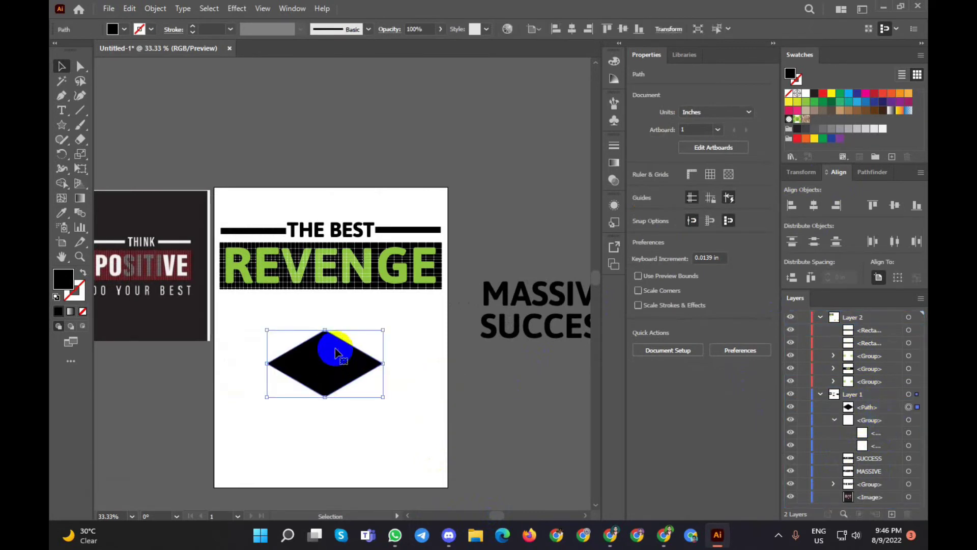
Bring the white IS group in front of the diamond and move both up under REVENGE
{"action": "left_click", "coordinate": [328, 361]}
{"action": "right_click", "coordinate": [339, 356]}
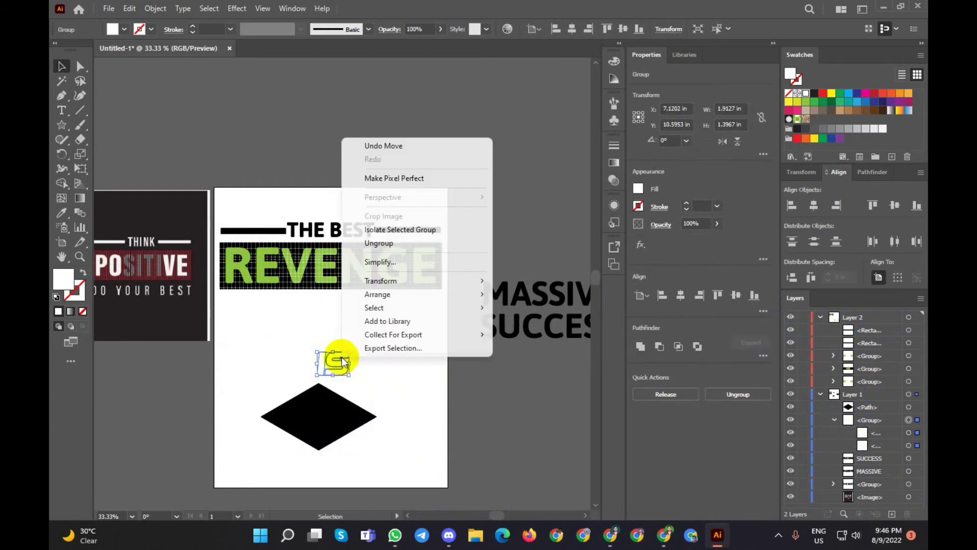
{"action": "left_click", "coordinate": [512, 296]}
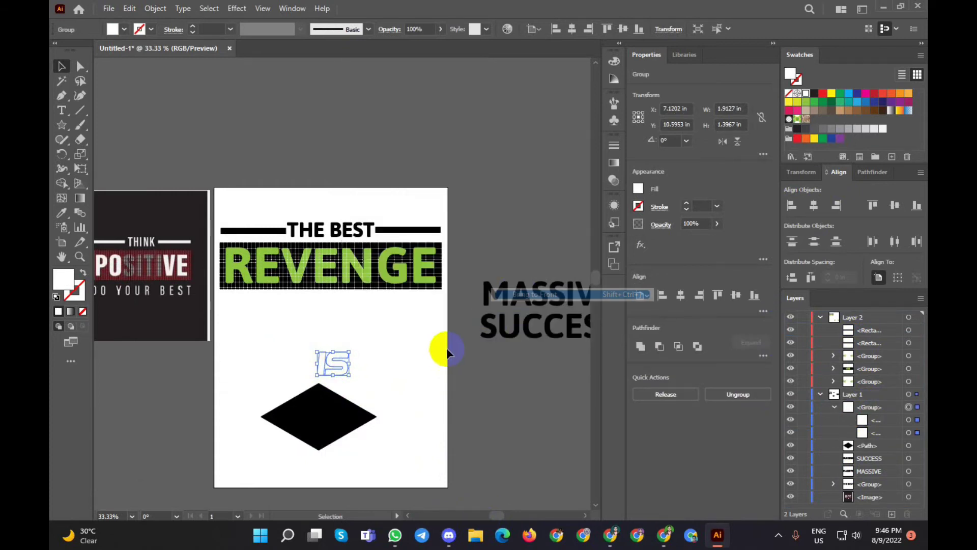
{"action": "left_click", "coordinate": [357, 367]}
{"action": "left_click_drag", "start_coordinate": [356, 367], "coordinate": [313, 415]}
{"action": "left_click", "coordinate": [320, 450], "text": "shift"}
{"action": "mouse_move", "coordinate": [320, 450]}
{"action": "left_mouse_down"}
{"action": "mouse_move", "coordinate": [359, 417]}
{"action": "mouse_move", "coordinate": [360, 329]}
{"action": "left_mouse_up"}
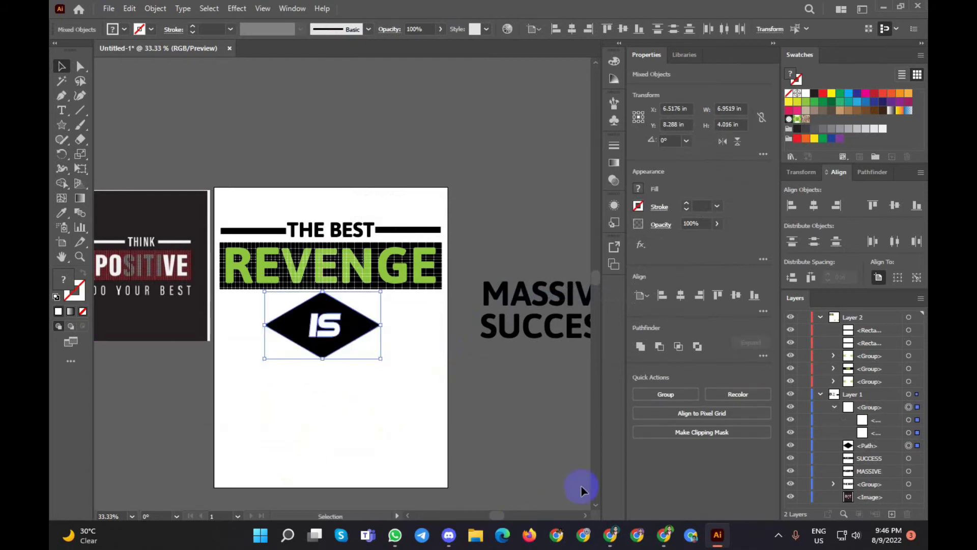
{"action": "left_click", "coordinate": [422, 428]}
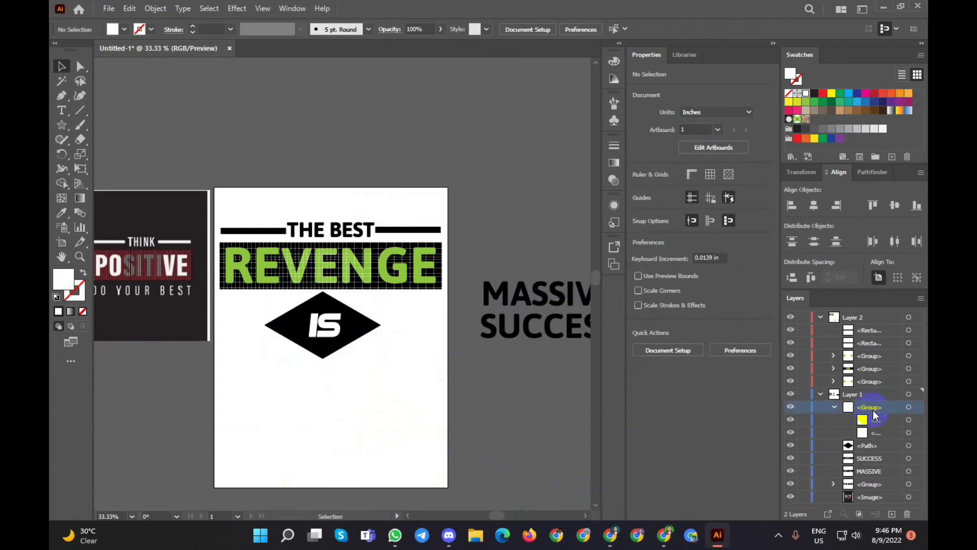
Drag the IS group into Layer 2 above the diamond, then nudge both slightly down-right
{"action": "left_click_drag", "start_coordinate": [402, 343], "coordinate": [295, 353]}
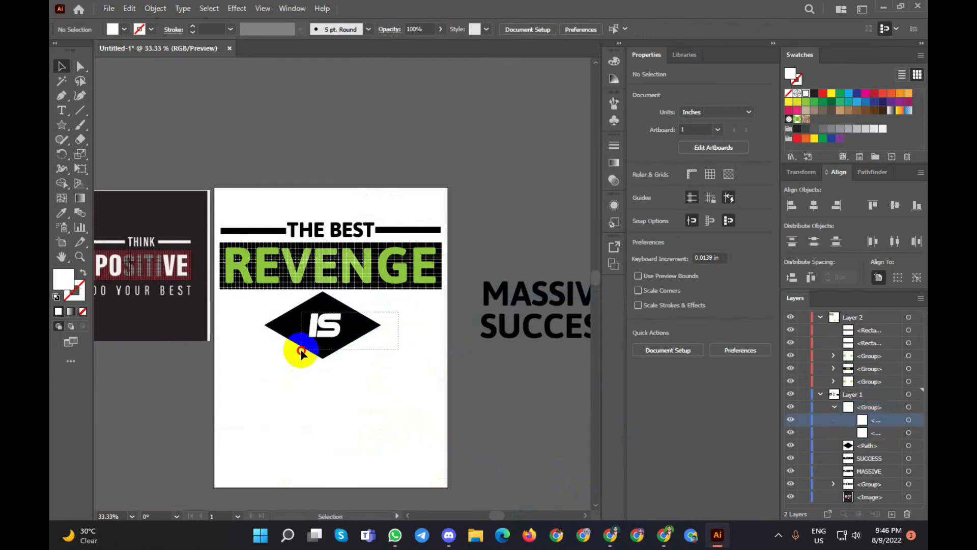
{"action": "left_click", "coordinate": [882, 446]}
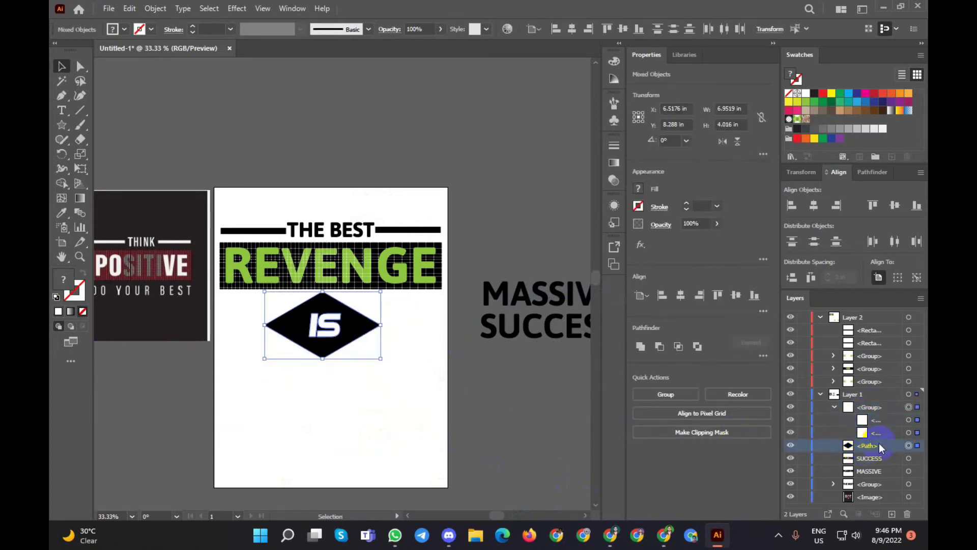
{"action": "left_click_drag", "start_coordinate": [882, 437], "coordinate": [875, 330]}
{"action": "left_click", "coordinate": [878, 410]}
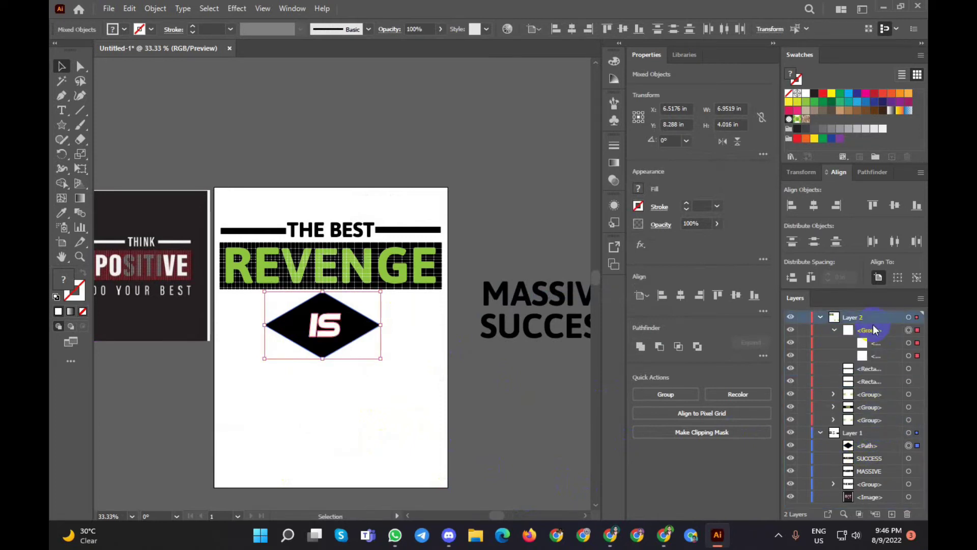
{"action": "left_click", "coordinate": [342, 396]}
{"action": "left_click_drag", "start_coordinate": [424, 314], "coordinate": [282, 357]}
{"action": "left_click_drag", "start_coordinate": [360, 338], "coordinate": [360, 345]}
{"action": "left_click", "coordinate": [392, 397]}
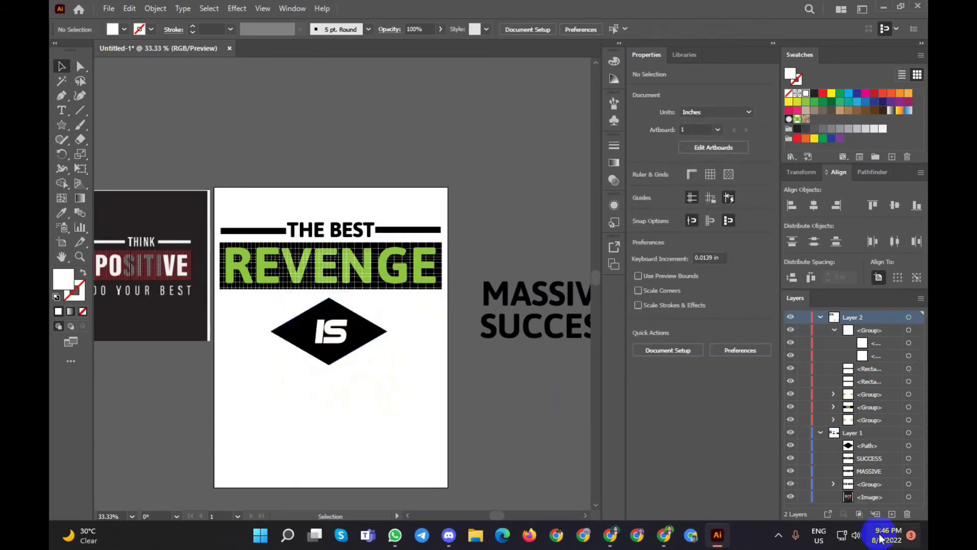
{"action": "left_click", "coordinate": [892, 514]}
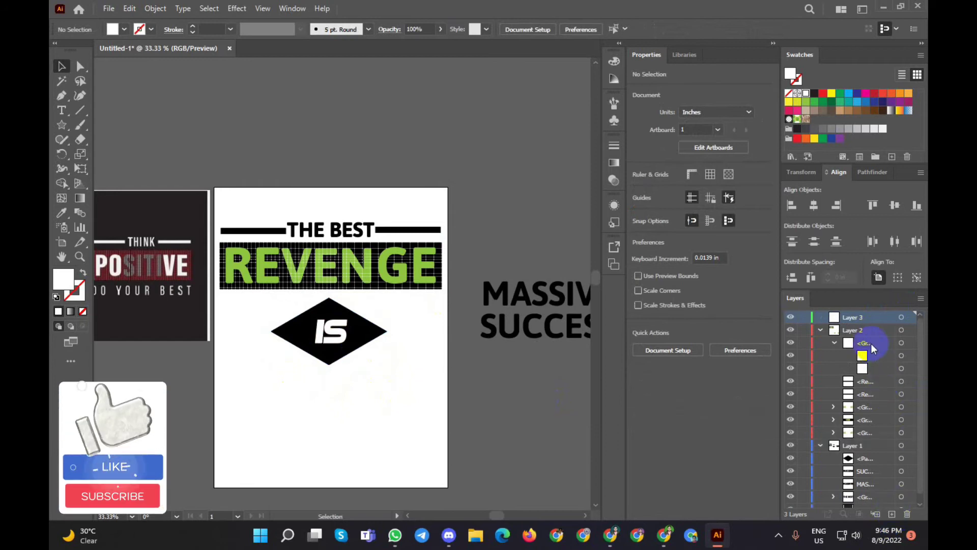
{"action": "left_click", "coordinate": [865, 331]}
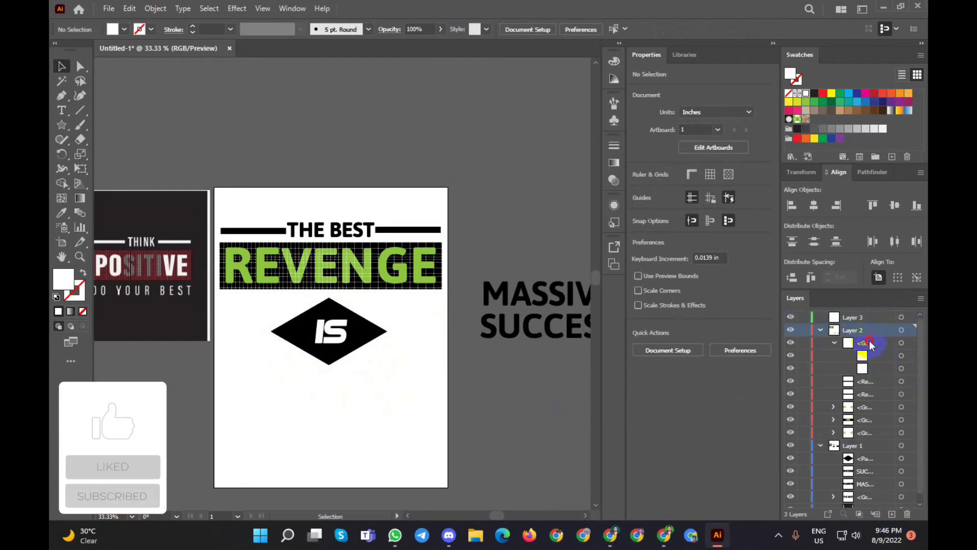
{"action": "left_click", "coordinate": [870, 344]}
{"action": "left_click", "coordinate": [871, 357]}
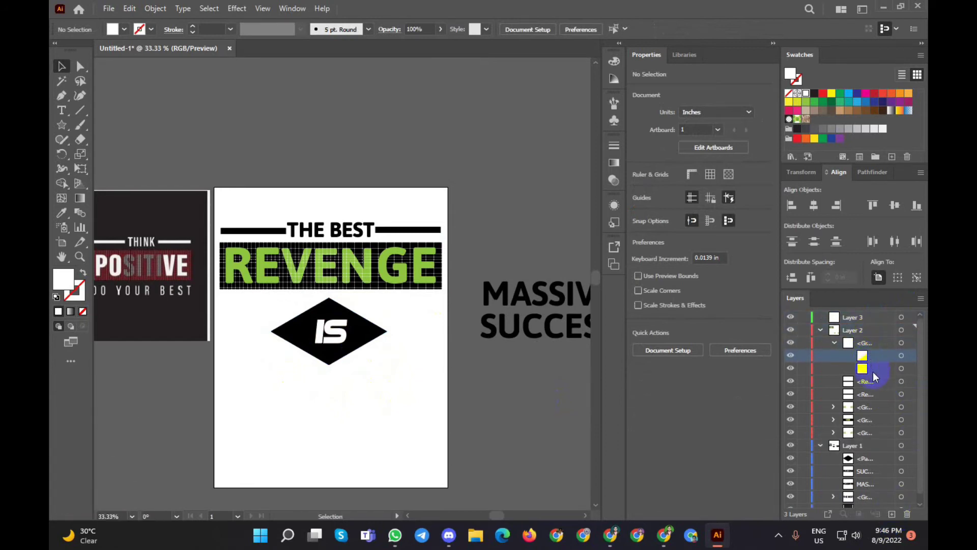
{"action": "left_click", "coordinate": [872, 344]}
{"action": "left_click", "coordinate": [874, 356]}
{"action": "left_click", "coordinate": [867, 344]}
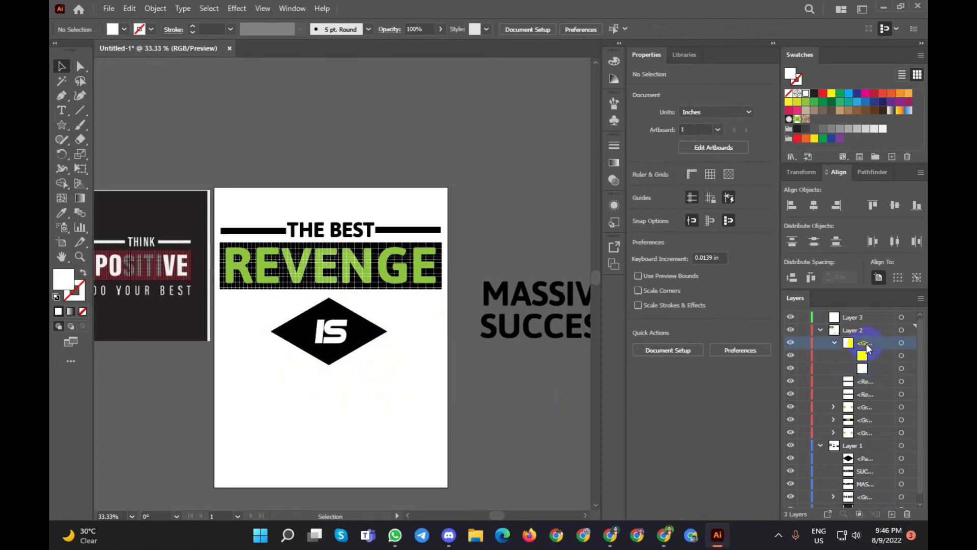
{"action": "left_click", "coordinate": [829, 344]}
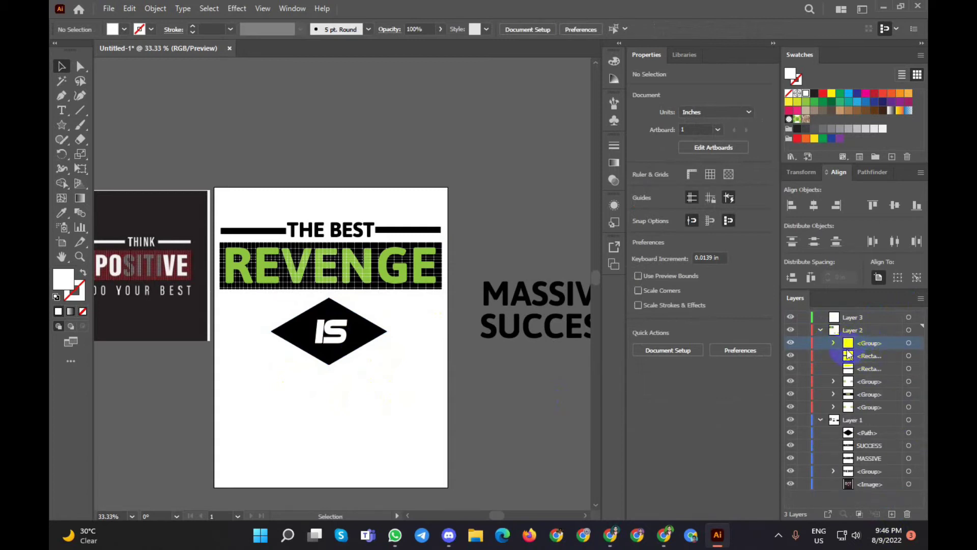
{"action": "left_click", "coordinate": [834, 343]}
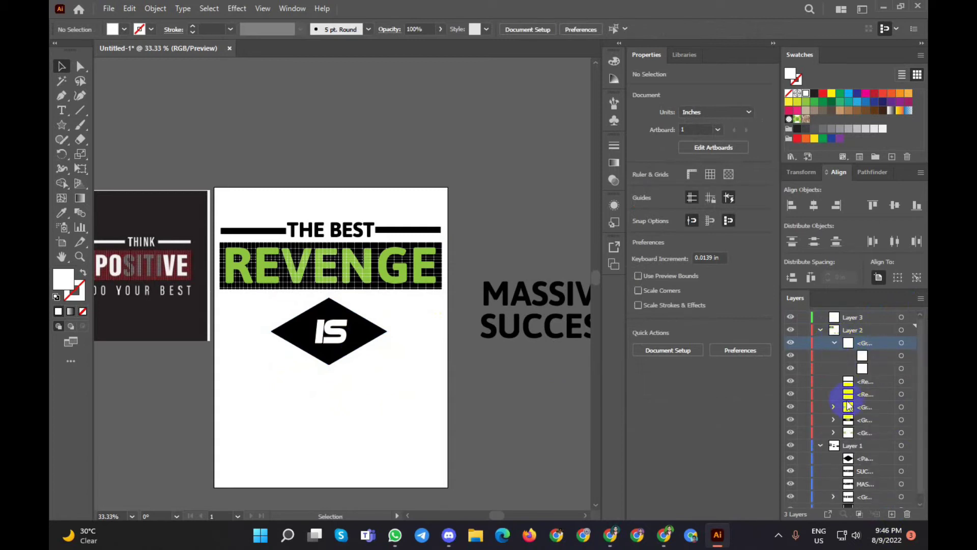
{"action": "left_click", "coordinate": [835, 344]}
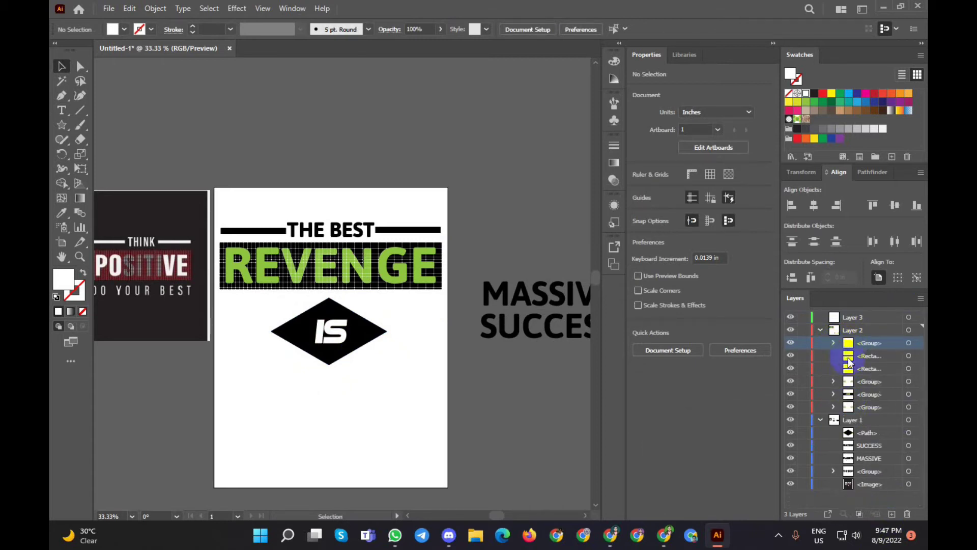
{"action": "left_click", "coordinate": [849, 421]}
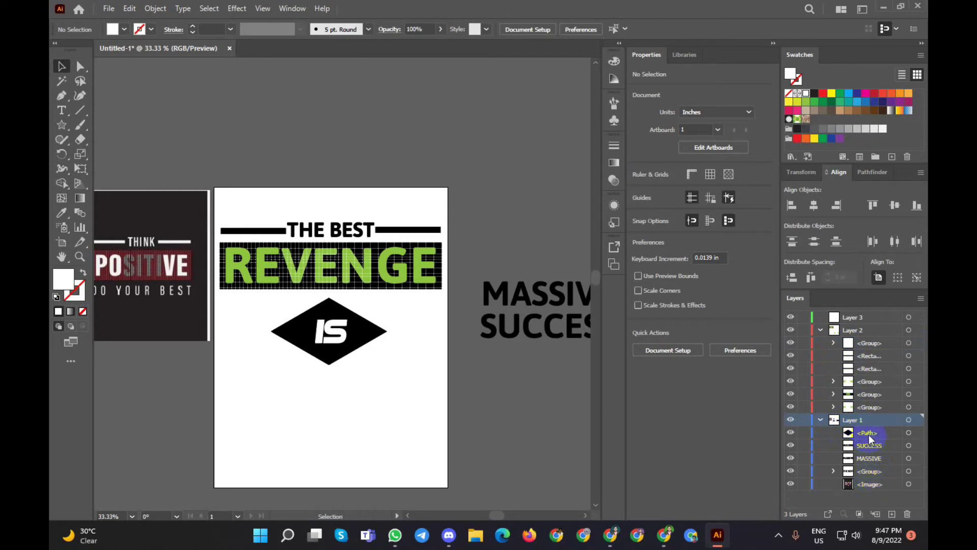
{"action": "left_click", "coordinate": [871, 433]}
{"action": "left_click", "coordinate": [866, 419]}
{"action": "left_click", "coordinate": [863, 318]}
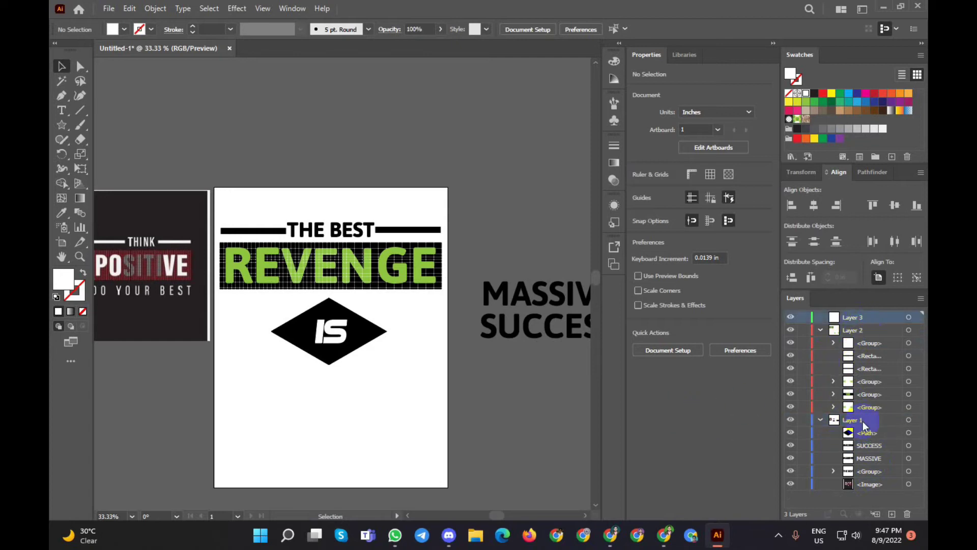
{"action": "left_click", "coordinate": [907, 513]}
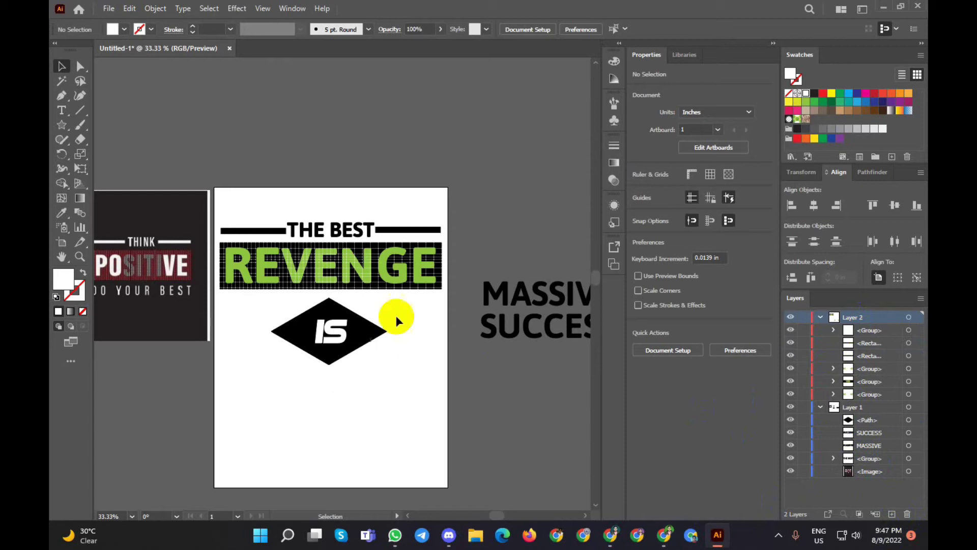
Nudge the diamond and IS up and right, then shrink the diamond snugly around IS
{"action": "left_click_drag", "start_coordinate": [279, 367], "coordinate": [375, 332]}
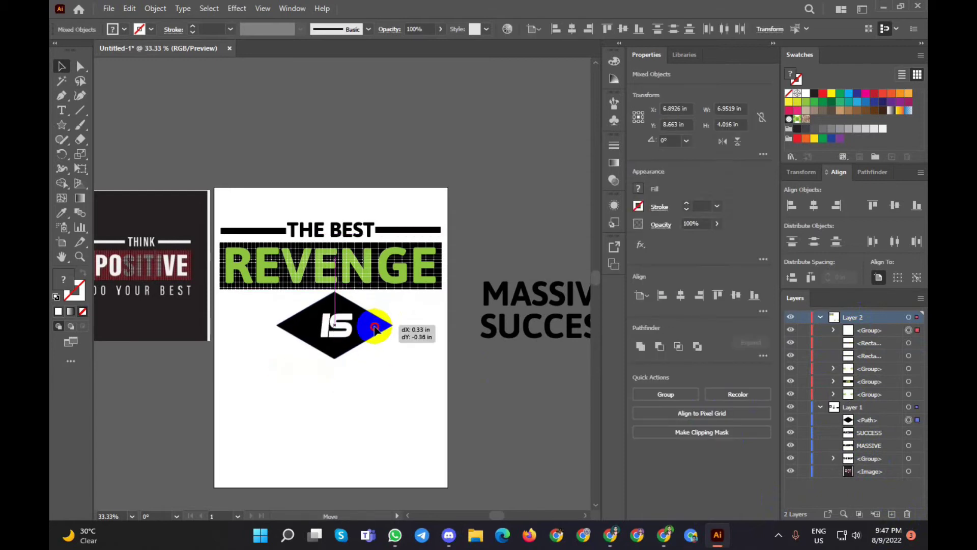
{"action": "left_click", "coordinate": [377, 379]}
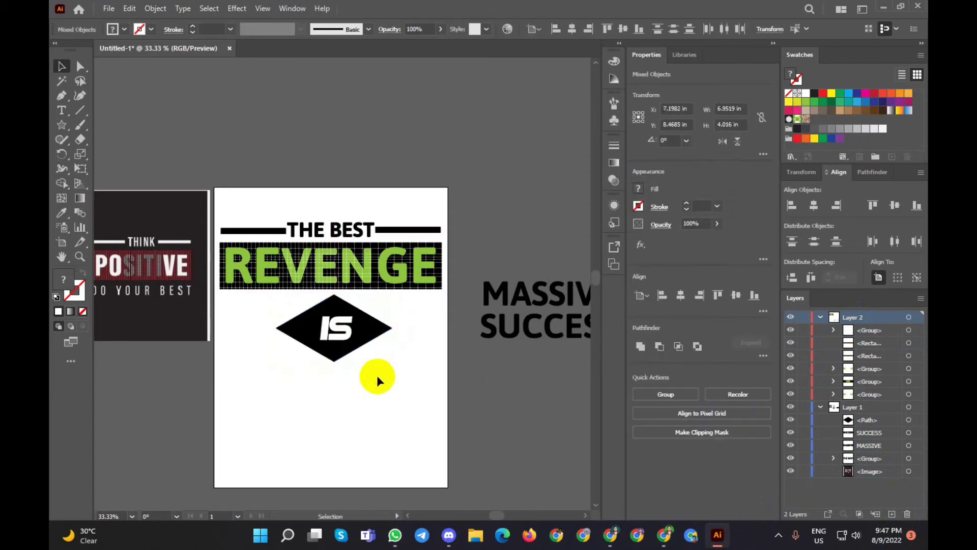
{"action": "left_click", "coordinate": [386, 336]}
{"action": "left_click_drag", "start_coordinate": [392, 360], "coordinate": [378, 354]}
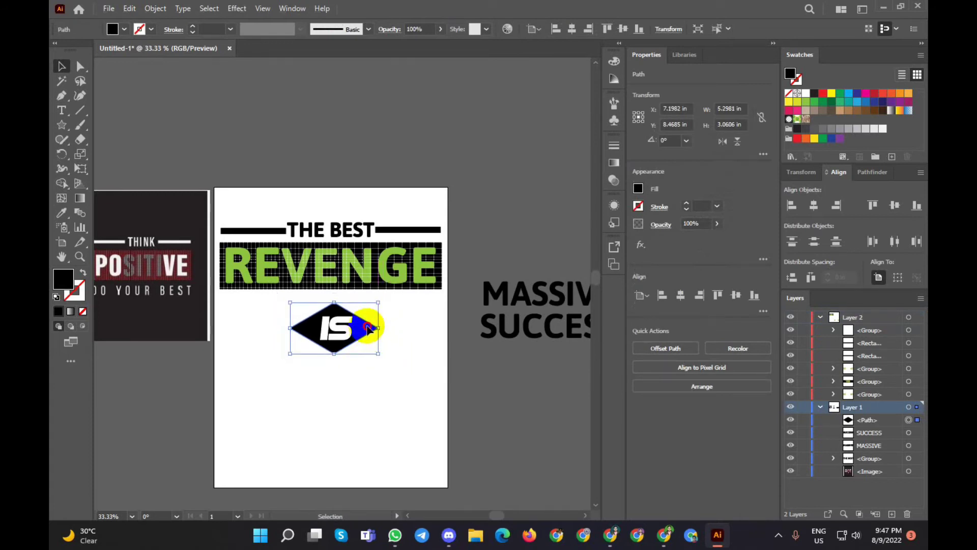
Group the black diamond with IS and raise the badge toward the banner
{"action": "left_click_drag", "start_coordinate": [412, 306], "coordinate": [275, 360]}
{"action": "key", "text": "a"}
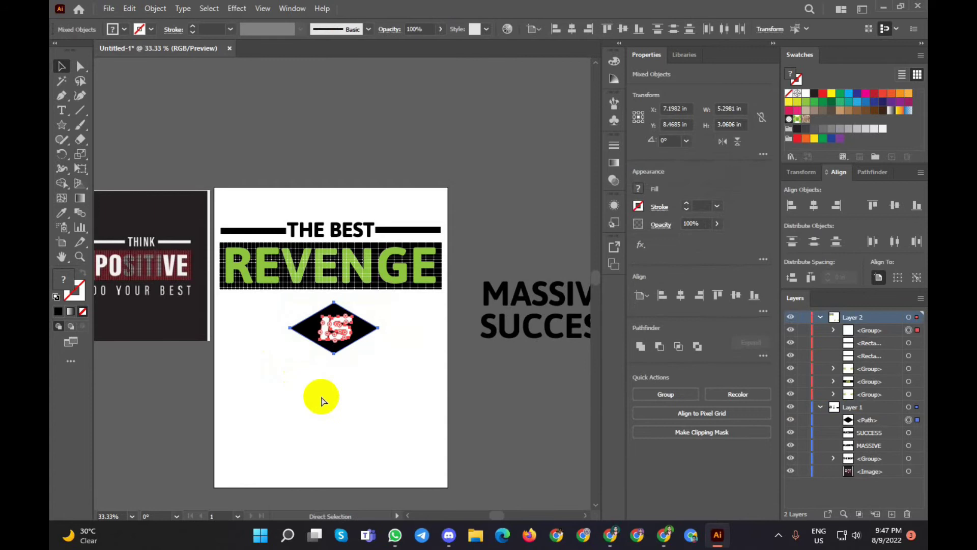
{"action": "key", "text": "v"}
{"action": "key", "text": "ctrl+g"}
{"action": "left_click_drag", "start_coordinate": [365, 332], "coordinate": [365, 322]}
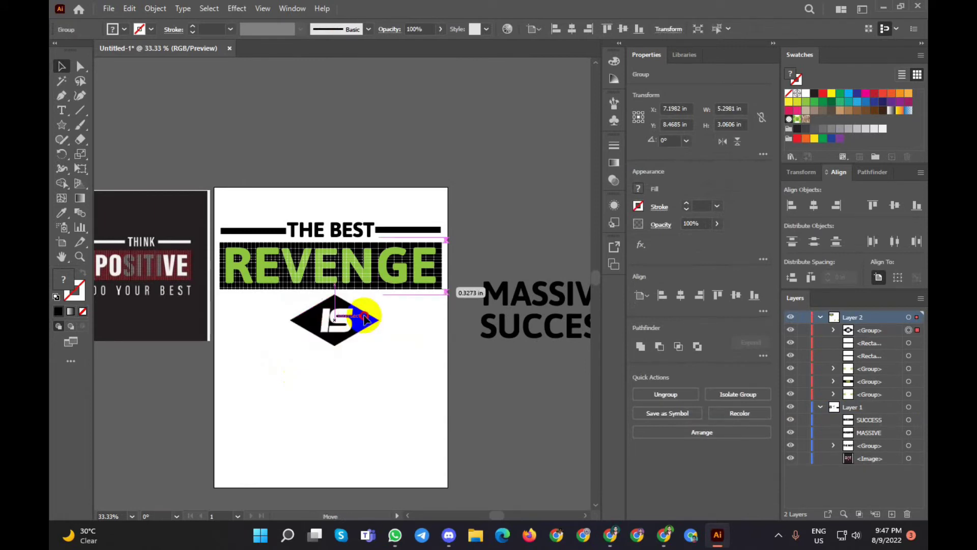
Try a cyan fill on the IS badge, then undo it
{"action": "left_click", "coordinate": [376, 371]}
{"action": "left_click", "coordinate": [326, 325]}
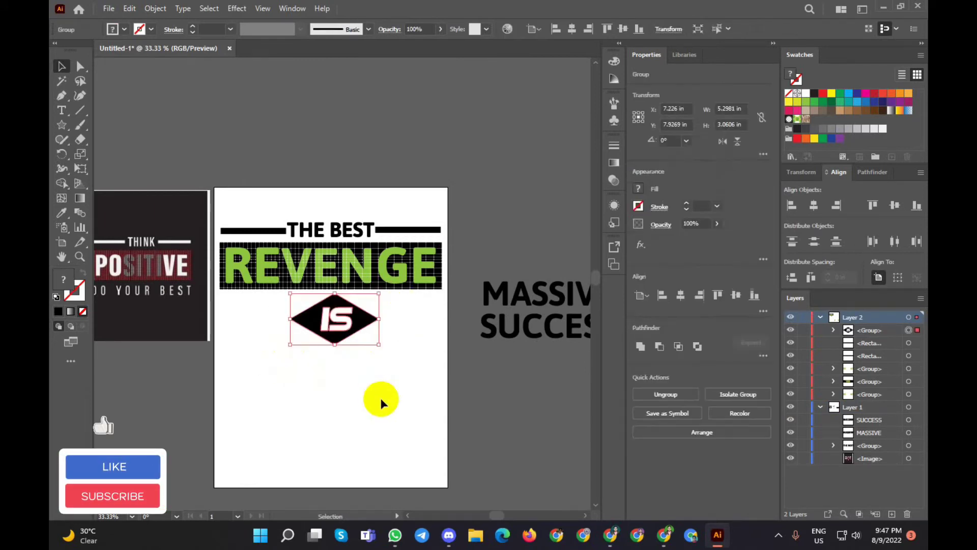
{"action": "left_click", "coordinate": [408, 344]}
{"action": "left_click", "coordinate": [349, 323]}
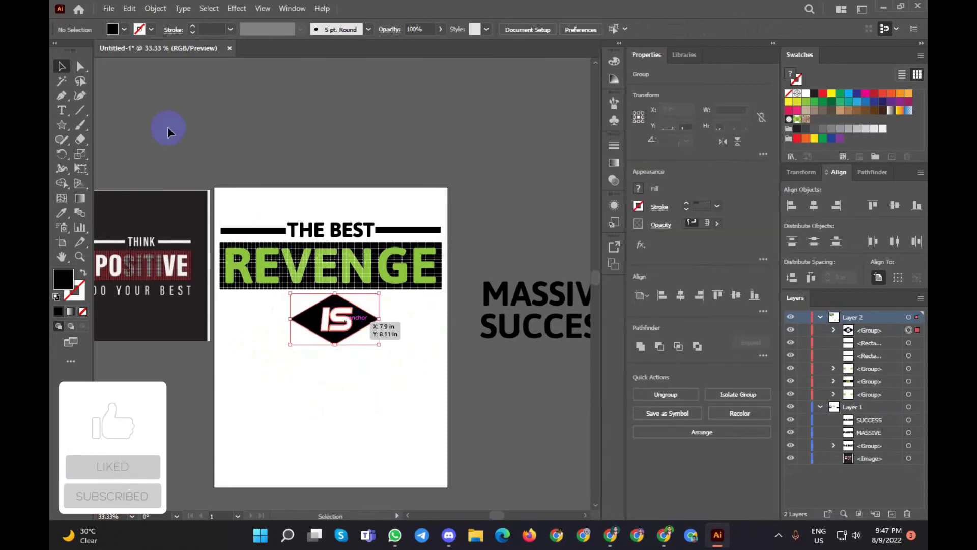
{"action": "left_click", "coordinate": [124, 29]}
{"action": "left_click", "coordinate": [115, 54]}
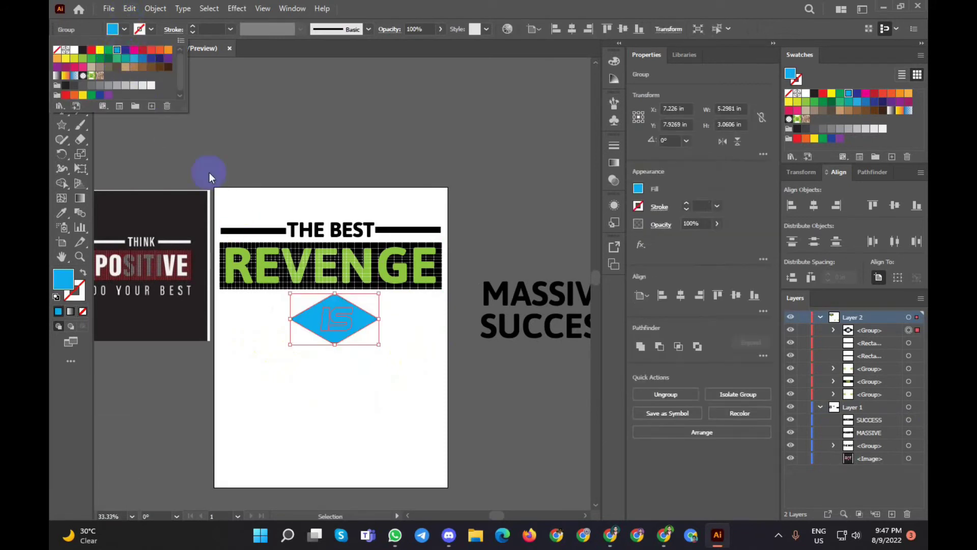
{"action": "key", "text": "ctrl+z"}
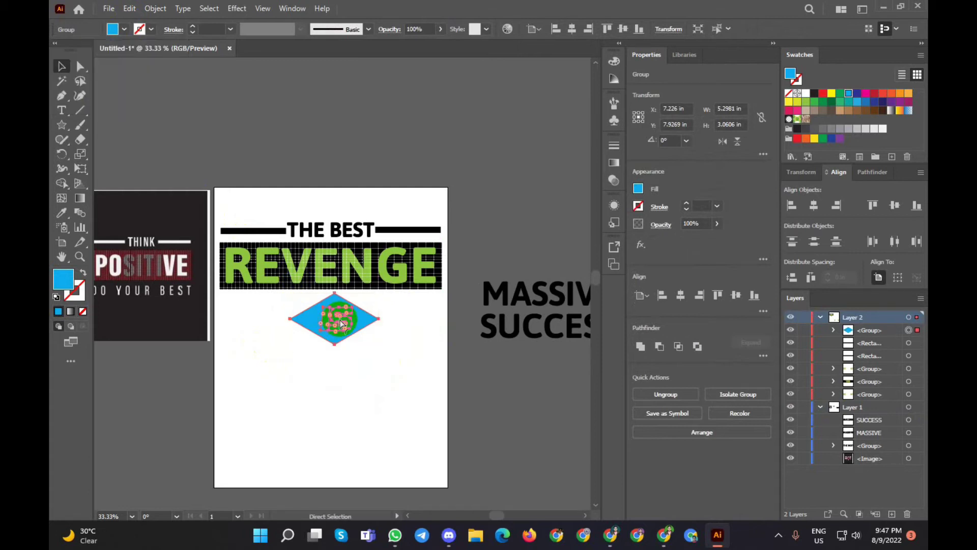
Ungroup the badge, fill the IS lettering red, and select the diamond with IS
{"action": "left_click", "coordinate": [388, 356]}
{"action": "right_click", "coordinate": [359, 317]}
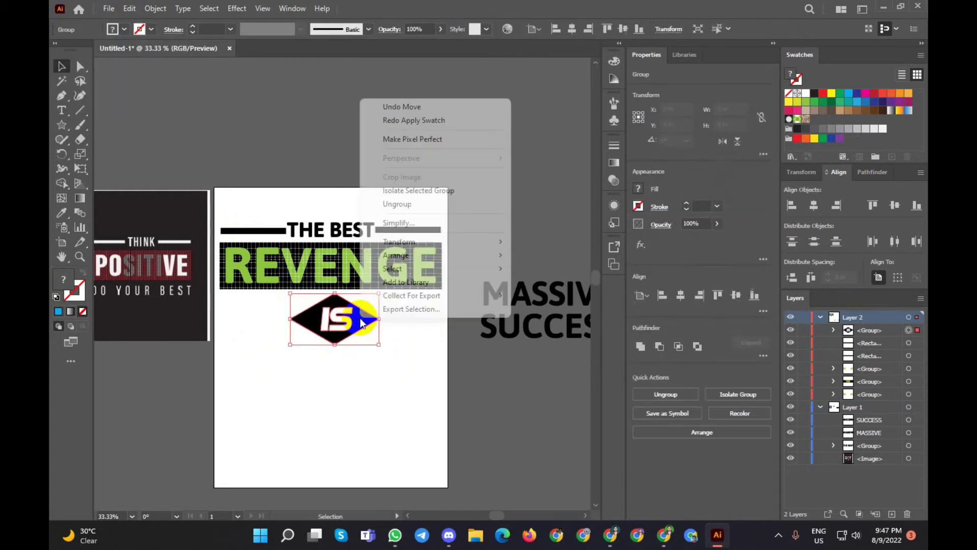
{"action": "left_click", "coordinate": [420, 206]}
{"action": "left_click", "coordinate": [327, 358]}
{"action": "left_click", "coordinate": [336, 318]}
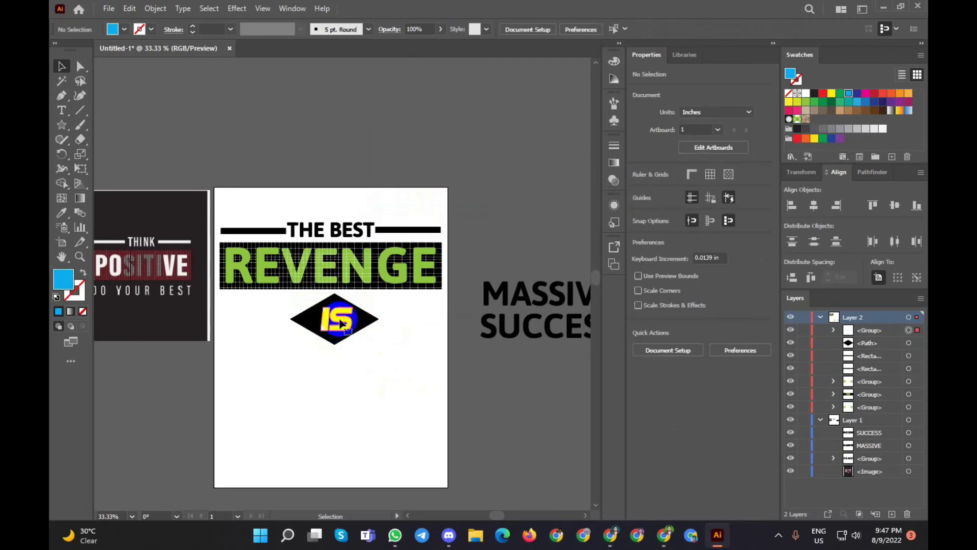
{"action": "left_click", "coordinate": [124, 30]}
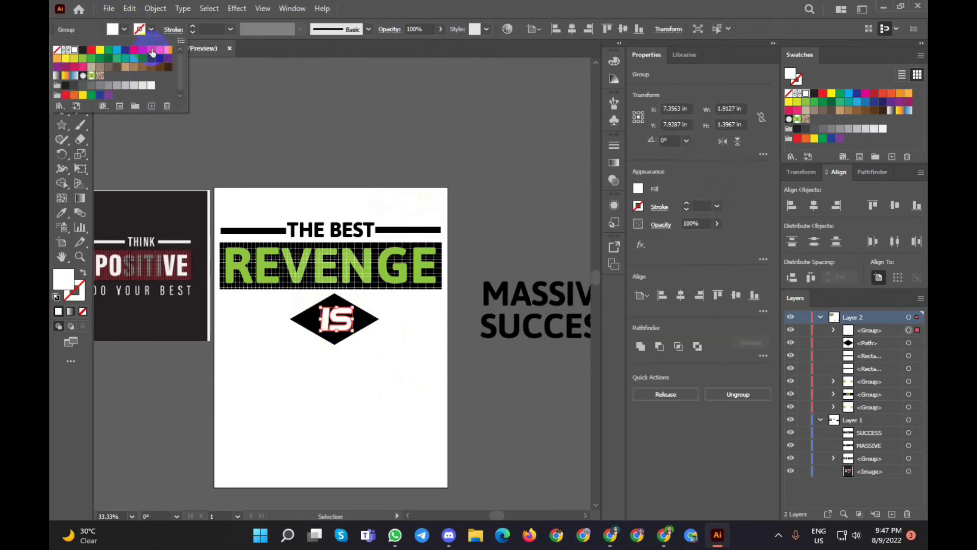
{"action": "left_click", "coordinate": [162, 51]}
{"action": "left_click", "coordinate": [320, 362]}
{"action": "left_click_drag", "start_coordinate": [374, 311], "coordinate": [275, 357]}
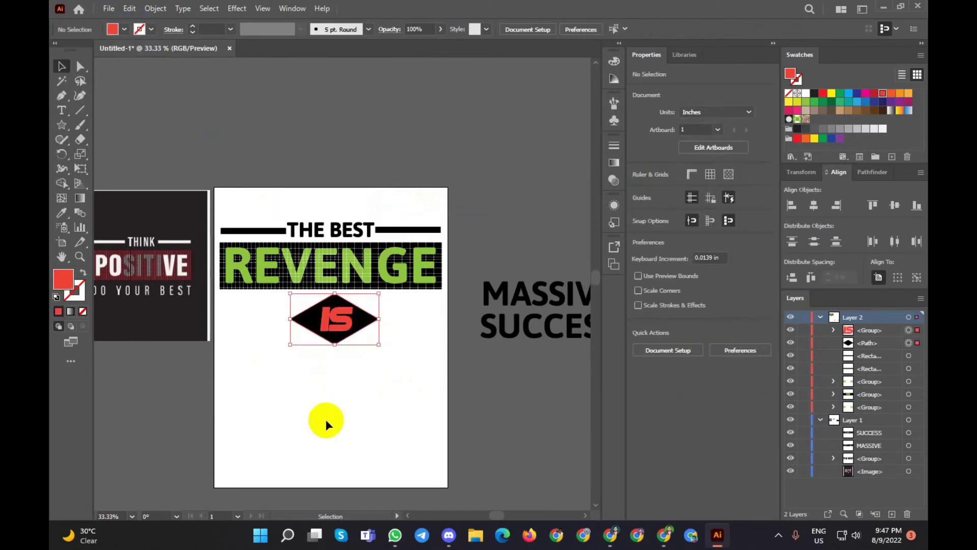
Knock the I and S letters out of the diamond with the Shape Builder tool
{"action": "left_click", "coordinate": [63, 184]}
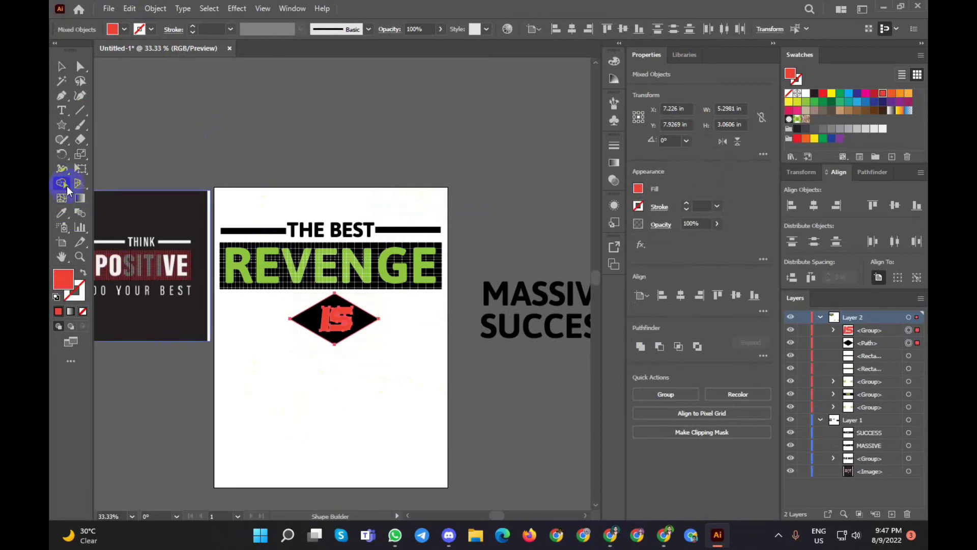
{"action": "scroll", "coordinate": [350, 344], "scroll_direction": "up", "scroll_amount": 3}
{"action": "scroll", "coordinate": [350, 344], "scroll_direction": "up", "scroll_amount": 1}
{"action": "left_click", "coordinate": [226, 214], "text": "alt"}
{"action": "left_click_drag", "start_coordinate": [263, 224], "coordinate": [338, 262]}
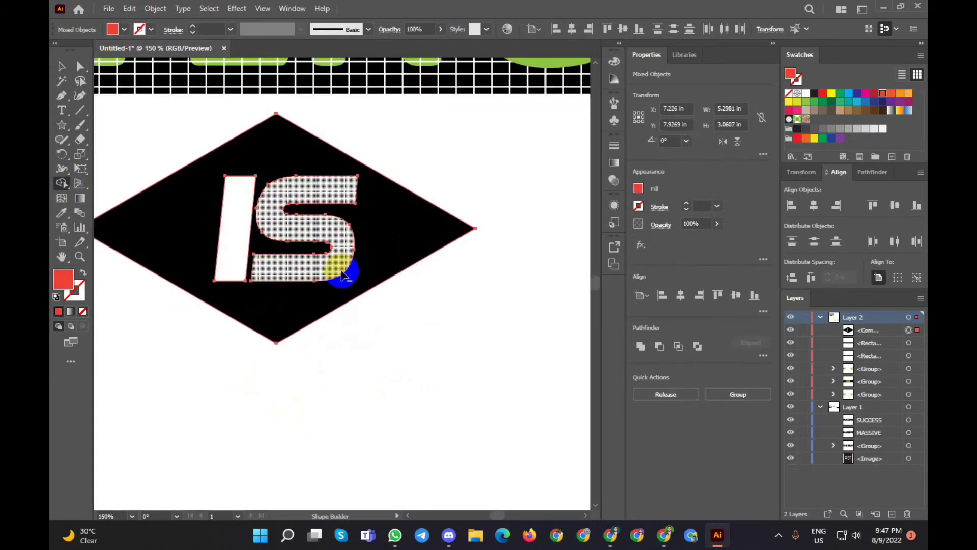
{"action": "scroll", "coordinate": [417, 279], "scroll_direction": "down", "scroll_amount": 4}
{"action": "left_click", "coordinate": [60, 66]}
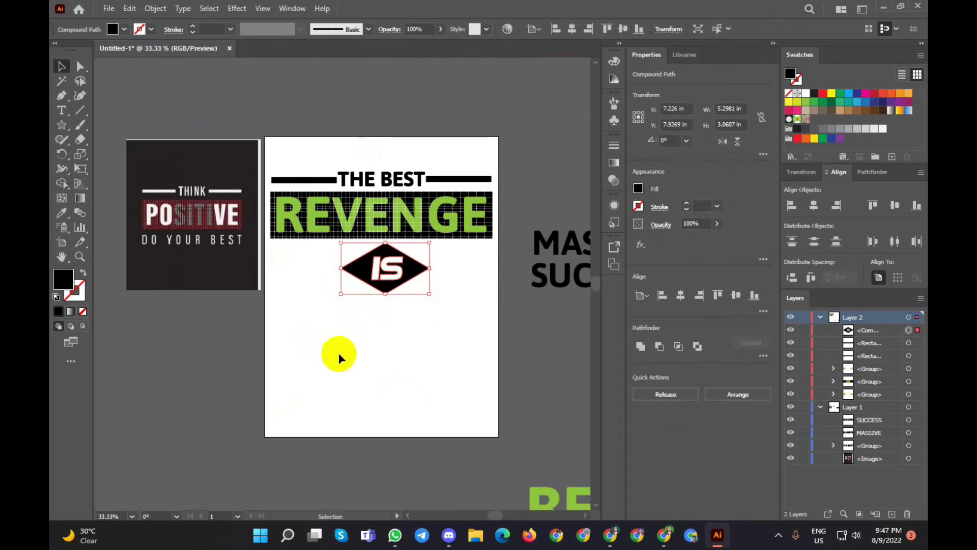
{"action": "left_click", "coordinate": [316, 352]}
Move MASSIVE onto the page below the IS diamond
{"action": "scroll", "coordinate": [315, 352], "scroll_direction": "down", "scroll_amount": 3}
{"action": "scroll", "coordinate": [316, 352], "scroll_direction": "up", "scroll_amount": 1}
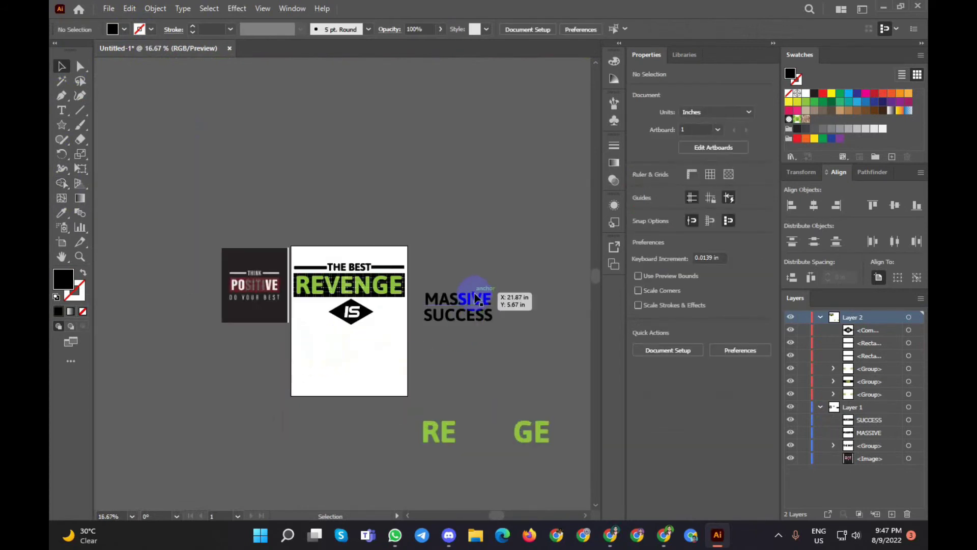
{"action": "mouse_move", "coordinate": [469, 304]}
{"action": "left_mouse_down"}
{"action": "mouse_move", "coordinate": [340, 346]}
{"action": "mouse_move", "coordinate": [375, 357]}
{"action": "mouse_move", "coordinate": [331, 330]}
{"action": "mouse_move", "coordinate": [366, 332]}
{"action": "left_mouse_up"}
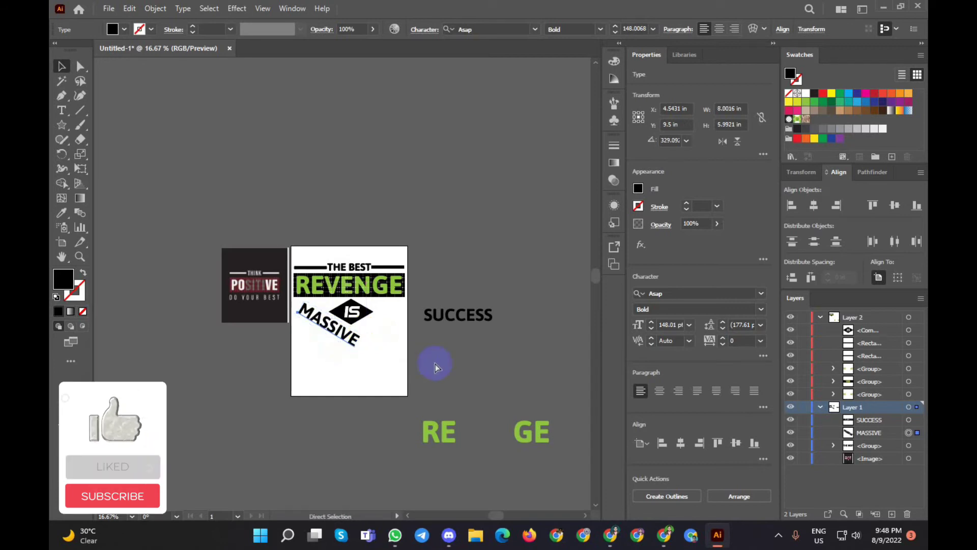
Undo the earlier rotation, rotate MASSIVE by 45°, and move it lower on the artboard
{"action": "key", "text": "ctrl+z"}
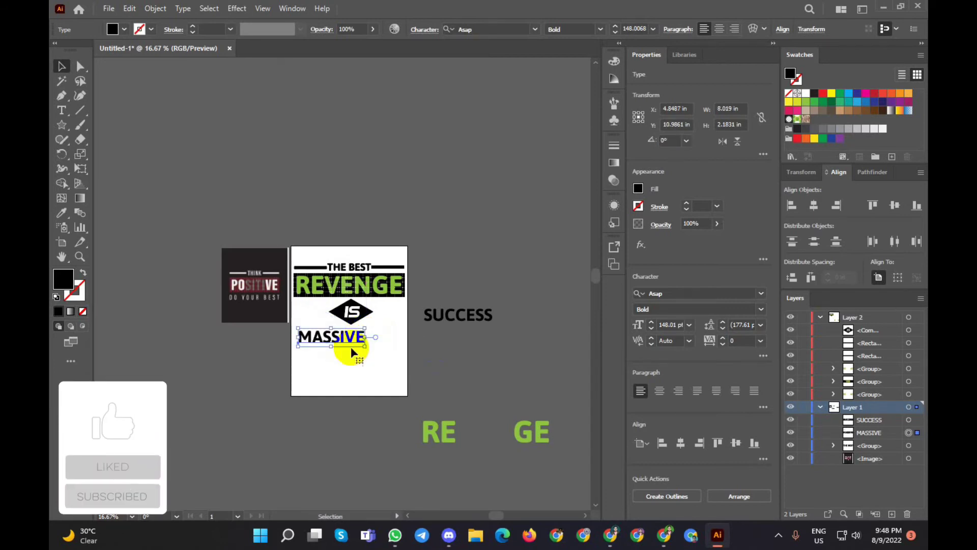
{"action": "right_click", "coordinate": [352, 342]}
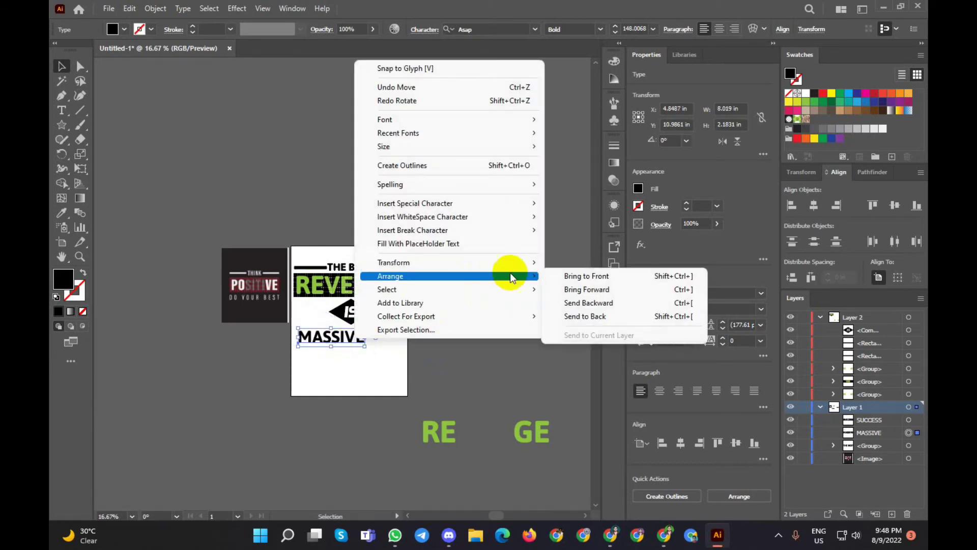
{"action": "mouse_move", "coordinate": [393, 262]}
{"action": "left_click", "coordinate": [601, 295]}
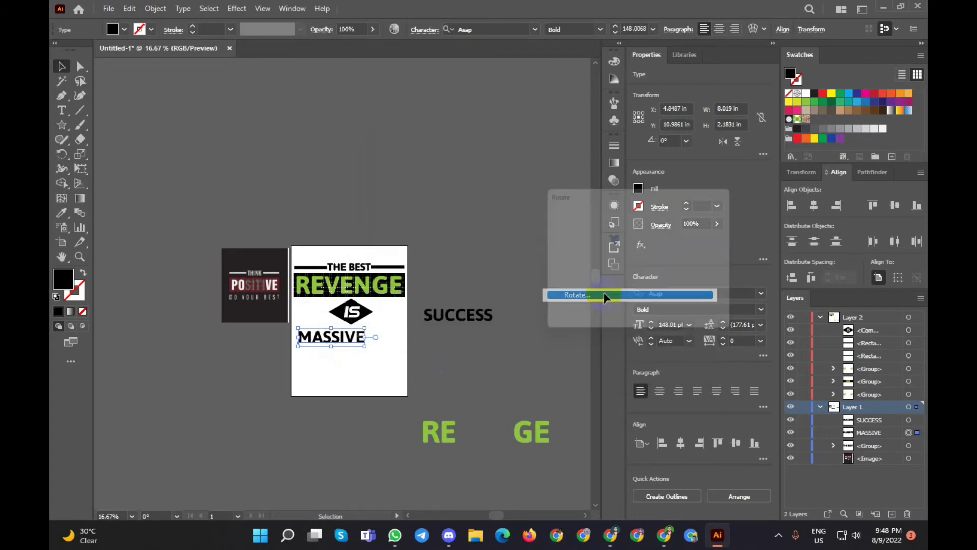
{"action": "type", "text": "45"}
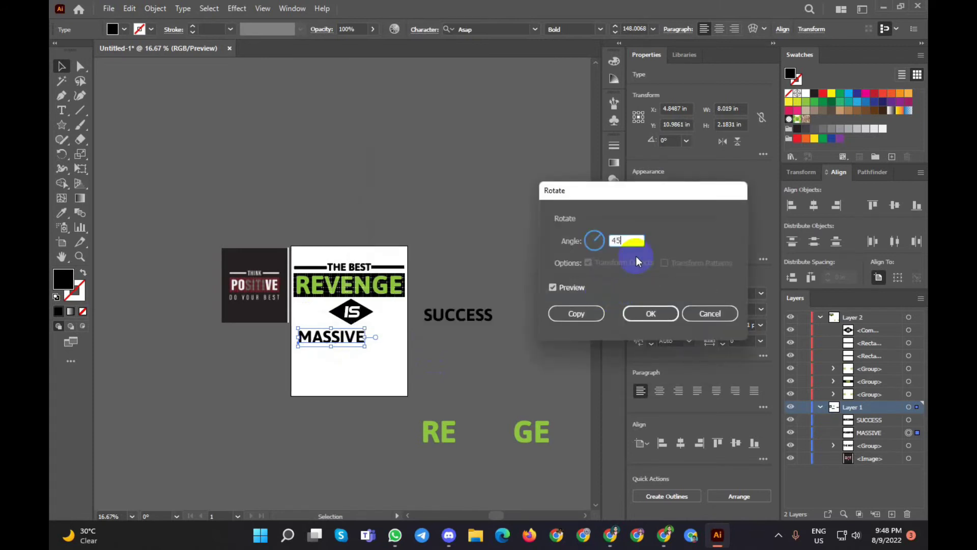
{"action": "key", "text": "Return"}
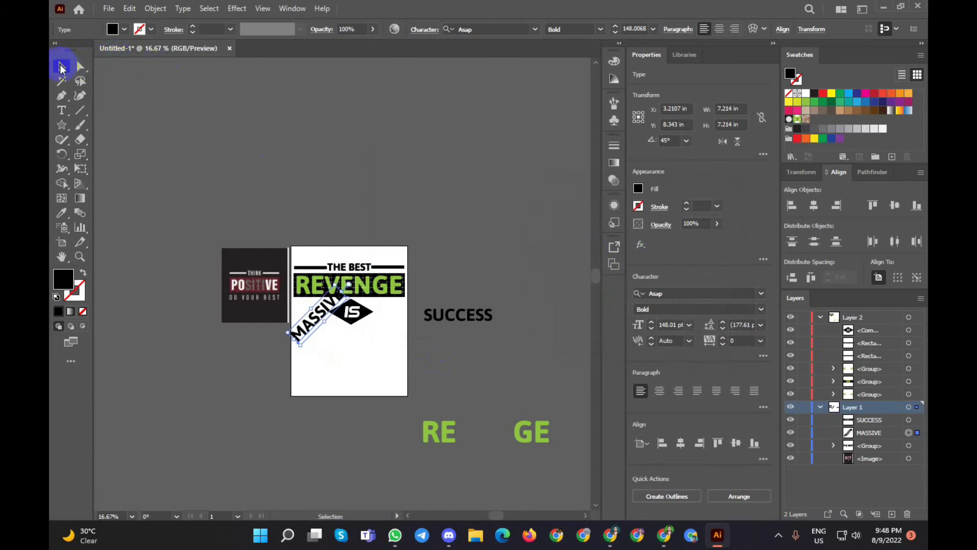
{"action": "left_click", "coordinate": [484, 184]}
{"action": "left_click_drag", "start_coordinate": [318, 318], "coordinate": [337, 366]}
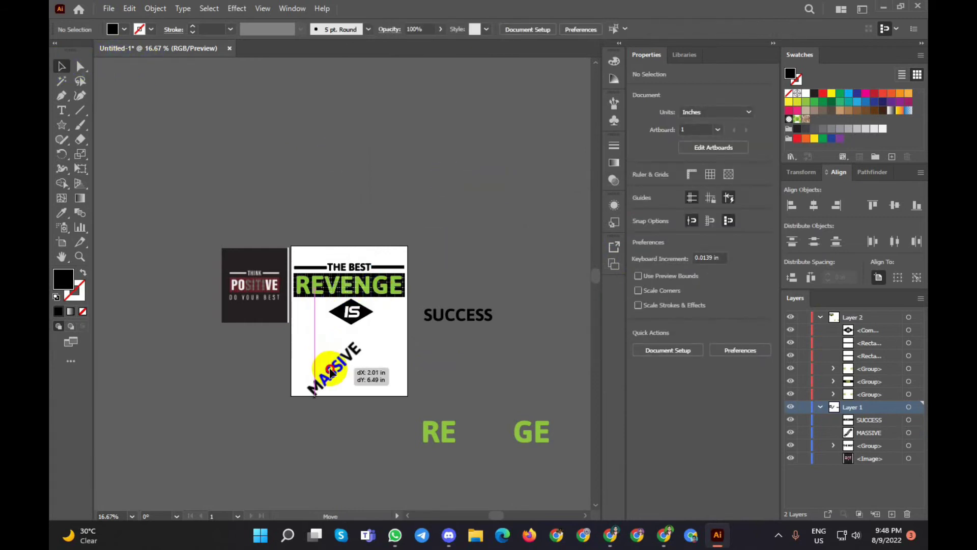
Rotate SUCCESS by 45° and place it on the artboard beside the diamond
{"action": "left_click", "coordinate": [470, 319]}
{"action": "right_click", "coordinate": [470, 315]}
{"action": "mouse_move", "coordinate": [509, 239]}
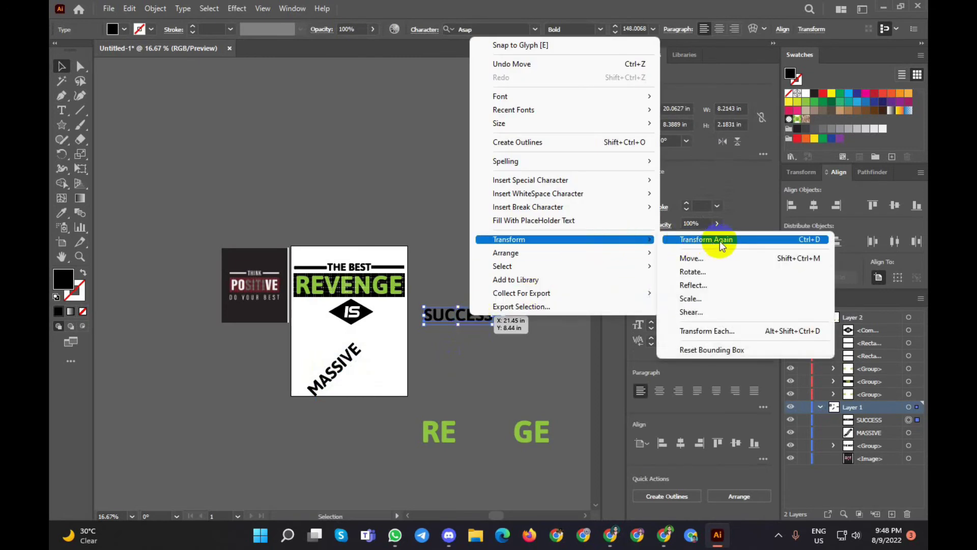
{"action": "left_click", "coordinate": [713, 272]}
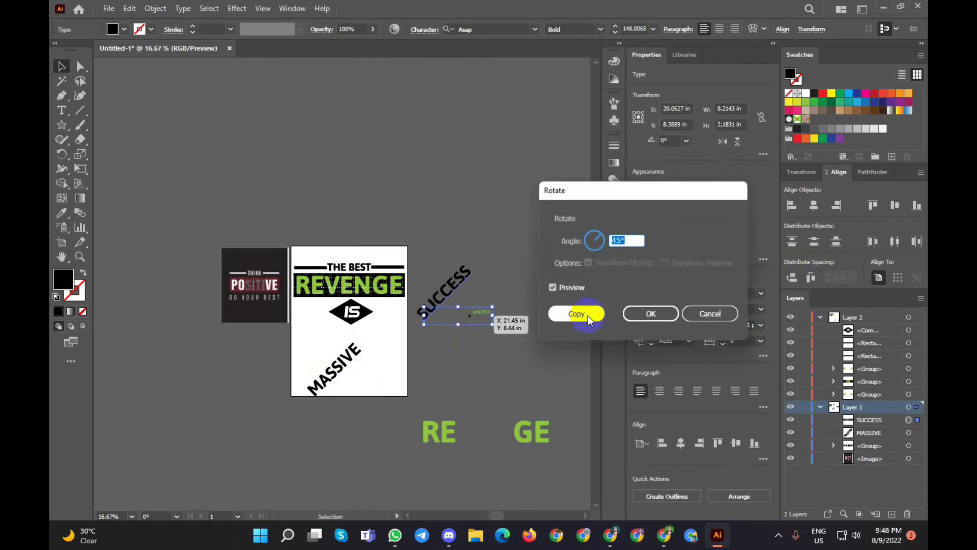
{"action": "left_click", "coordinate": [651, 314]}
{"action": "left_click", "coordinate": [527, 285]}
{"action": "mouse_move", "coordinate": [433, 312]}
{"action": "left_mouse_down"}
{"action": "mouse_move", "coordinate": [376, 330]}
{"action": "mouse_move", "coordinate": [416, 285]}
{"action": "left_mouse_up"}
Move MASSIVE up and left toward the diamond, then cancel its Rotate dialog
{"action": "left_click", "coordinate": [422, 347]}
{"action": "left_click_drag", "start_coordinate": [346, 366], "coordinate": [331, 347]}
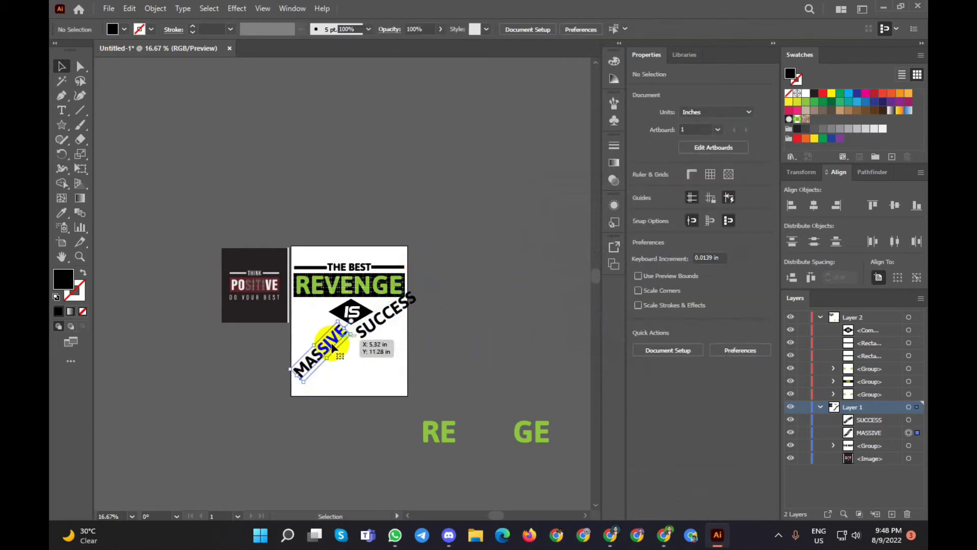
{"action": "right_click", "coordinate": [332, 346]}
{"action": "mouse_move", "coordinate": [426, 267]}
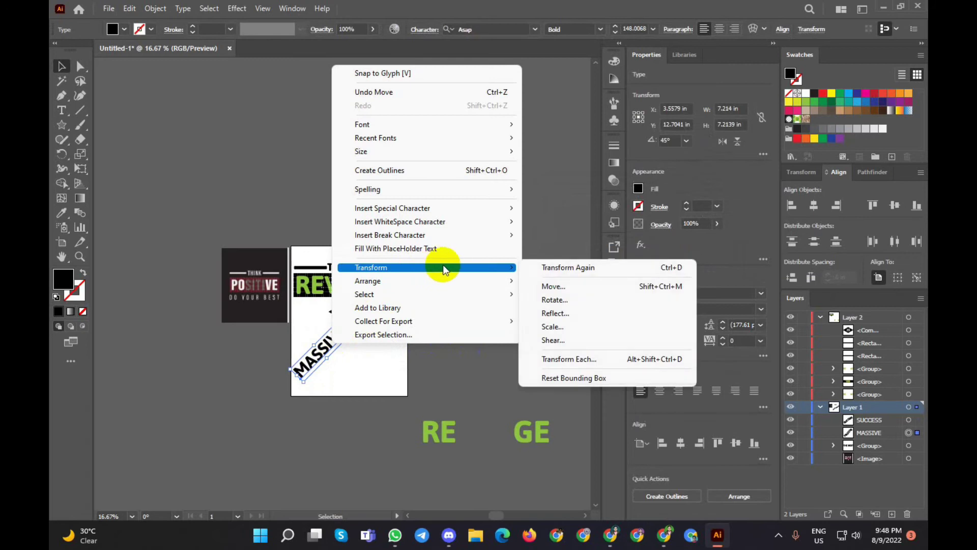
{"action": "left_click", "coordinate": [586, 300]}
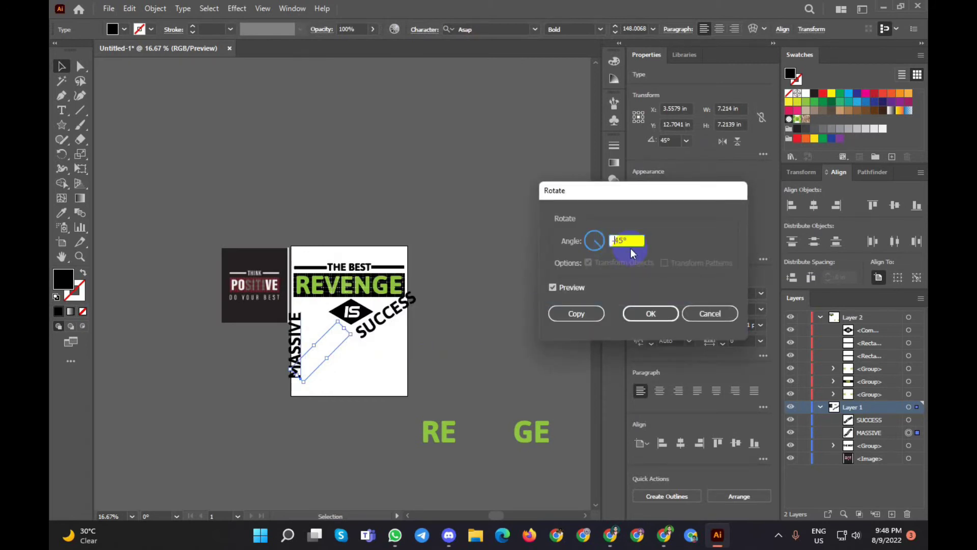
{"action": "key", "text": "Escape"}
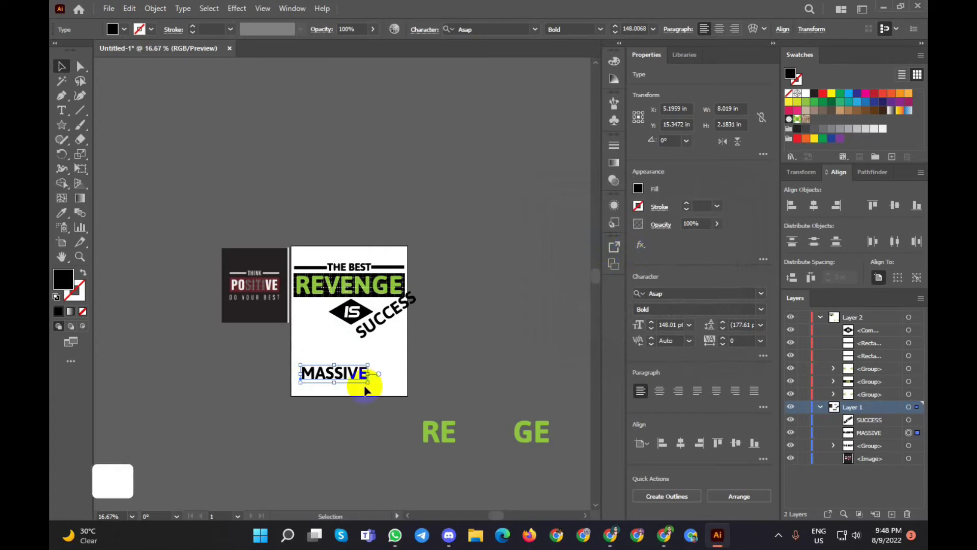
Move MASSIVE left of the IS diamond and tilt it sloping down toward it
{"action": "mouse_move", "coordinate": [330, 379]}
{"action": "left_mouse_down"}
{"action": "mouse_move", "coordinate": [313, 333]}
{"action": "mouse_move", "coordinate": [226, 197]}
{"action": "mouse_move", "coordinate": [219, 164]}
{"action": "left_mouse_up"}
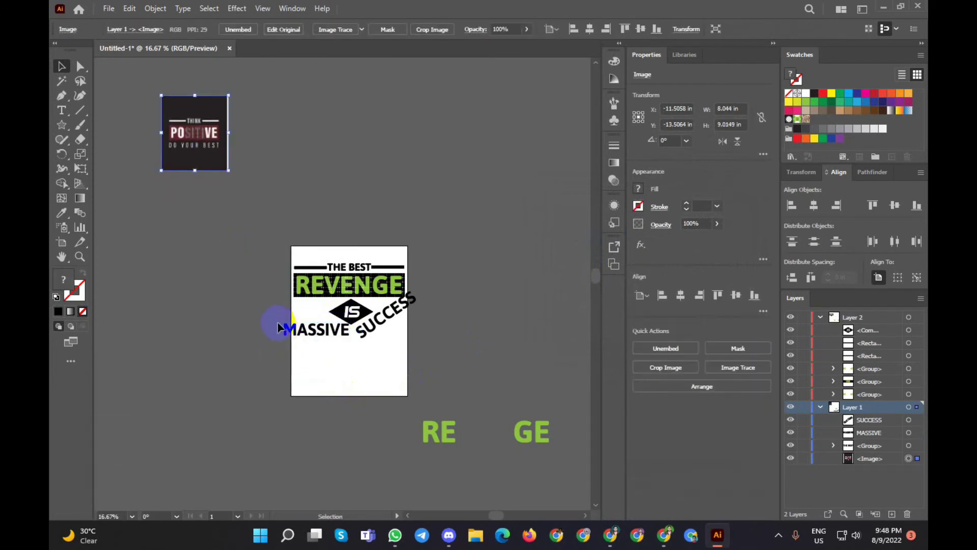
{"action": "left_click", "coordinate": [295, 330]}
{"action": "mouse_move", "coordinate": [351, 317]}
{"action": "left_mouse_down"}
{"action": "mouse_move", "coordinate": [356, 338]}
{"action": "mouse_move", "coordinate": [339, 323]}
{"action": "left_mouse_up"}
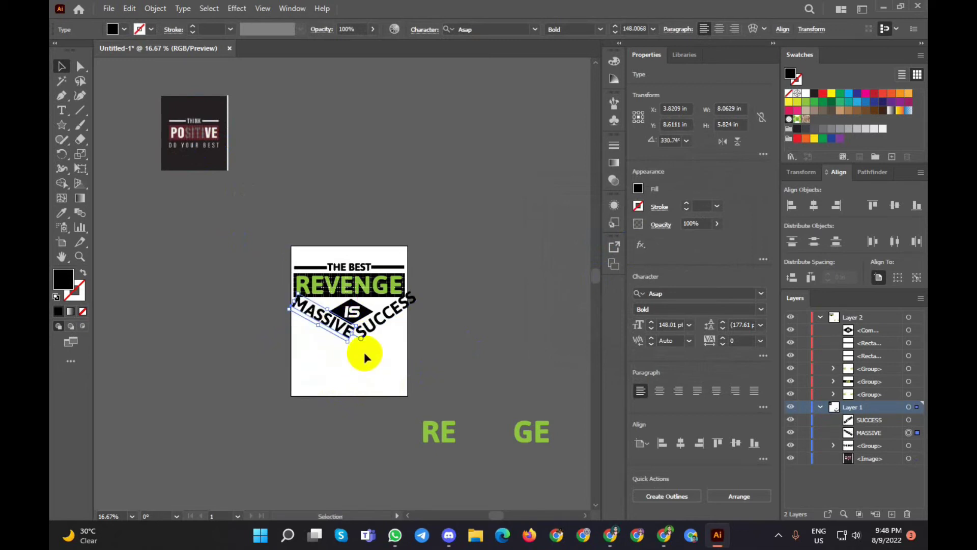
Select both SUCCESS and MASSIVE and open the Object menu
{"action": "scroll", "coordinate": [336, 347], "scroll_direction": "up", "scroll_amount": 3}
{"action": "left_click", "coordinate": [435, 286]}
{"action": "left_click", "coordinate": [362, 291], "text": "shift"}
{"action": "left_click", "coordinate": [155, 9]}
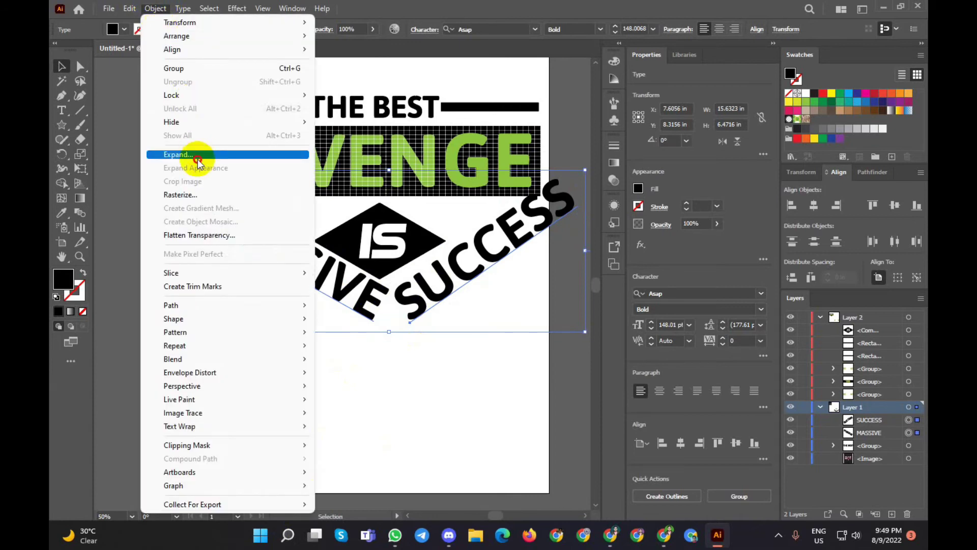
Expand MASSIVE and SUCCESS into shapes, then shrink MASSIVE and nudge it against the diamond
{"action": "left_click", "coordinate": [197, 154]}
{"action": "left_click", "coordinate": [463, 333]}
{"action": "left_click", "coordinate": [352, 304]}
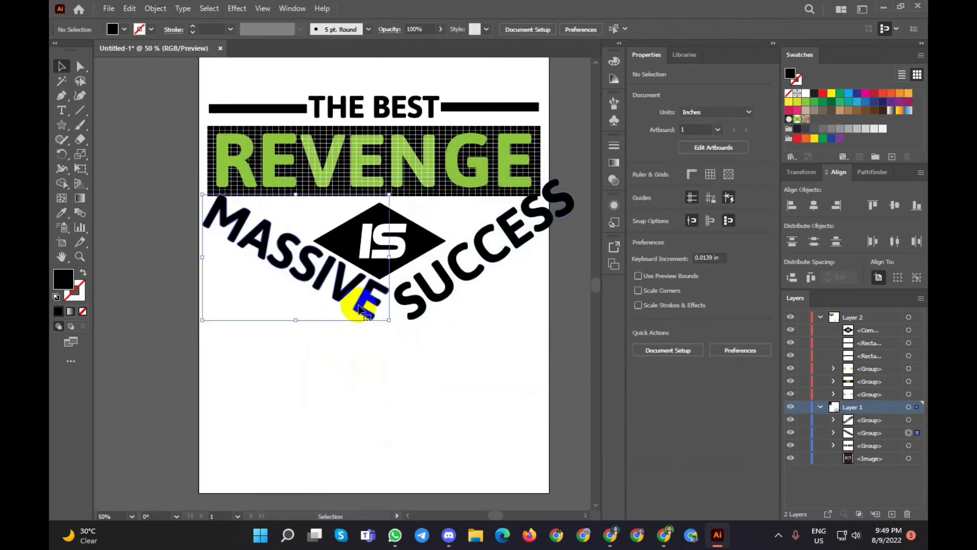
{"action": "left_click_drag", "start_coordinate": [390, 320], "coordinate": [369, 306]}
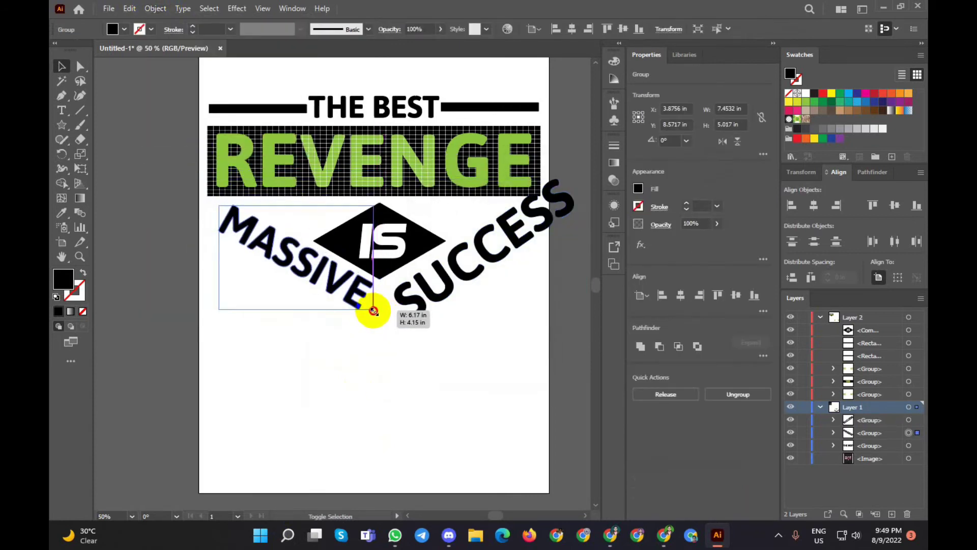
{"action": "left_click_drag", "start_coordinate": [322, 275], "coordinate": [326, 276]}
Shrink SUCCESS to match MASSIVE beside the diamond
{"action": "left_click", "coordinate": [417, 281]}
{"action": "left_click", "coordinate": [436, 291]}
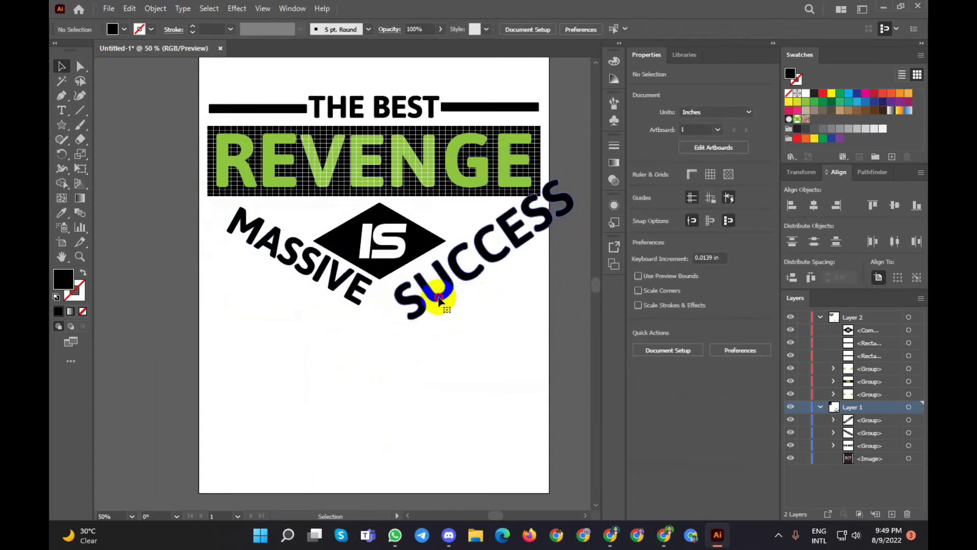
{"action": "mouse_move", "coordinate": [396, 321]}
{"action": "left_mouse_down"}
{"action": "mouse_move", "coordinate": [431, 289]}
{"action": "mouse_move", "coordinate": [406, 290]}
{"action": "left_mouse_up"}
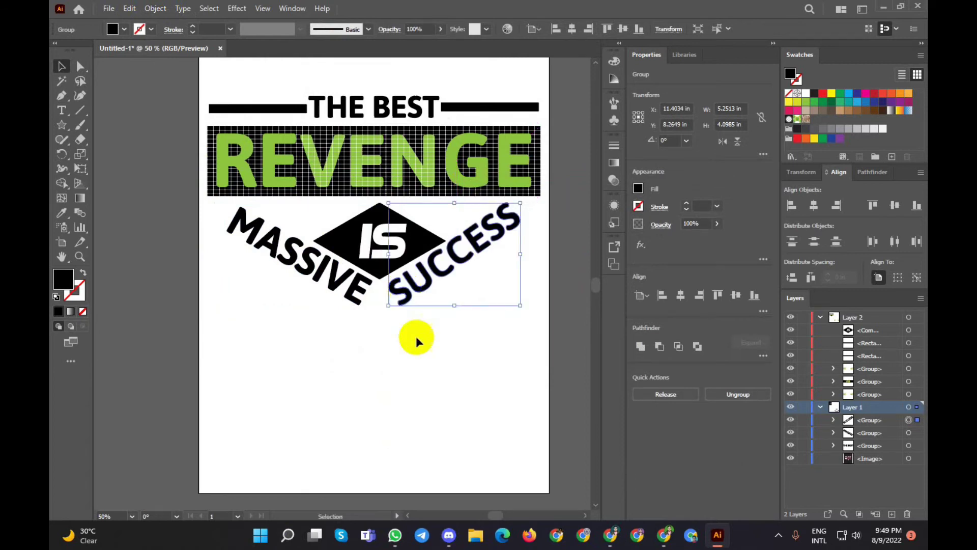
{"action": "left_click", "coordinate": [402, 334]}
{"action": "scroll", "coordinate": [400, 331], "scroll_direction": "down", "scroll_amount": 2}
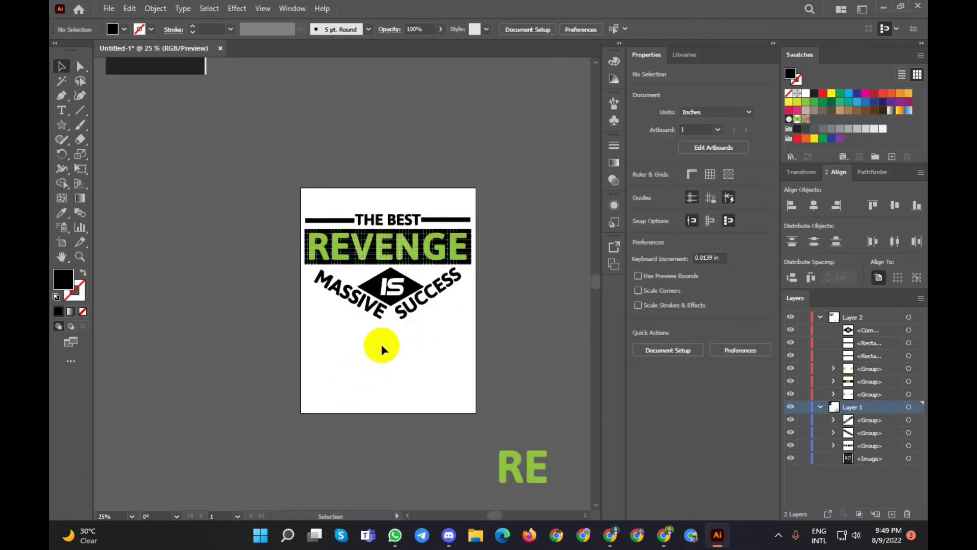
Delete the leftover green RE and GE letters lying below the artboard
{"action": "scroll", "coordinate": [380, 341], "scroll_direction": "up", "scroll_amount": 1}
{"action": "scroll", "coordinate": [380, 341], "scroll_direction": "down", "scroll_amount": 3}
{"action": "scroll", "coordinate": [380, 342], "scroll_direction": "up", "scroll_amount": 1}
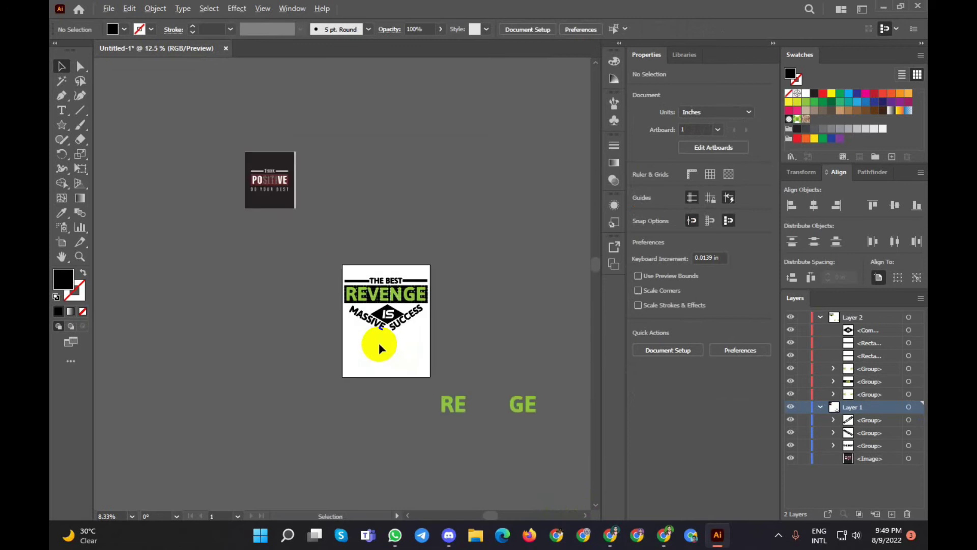
{"action": "left_click_drag", "start_coordinate": [572, 375], "coordinate": [402, 445]}
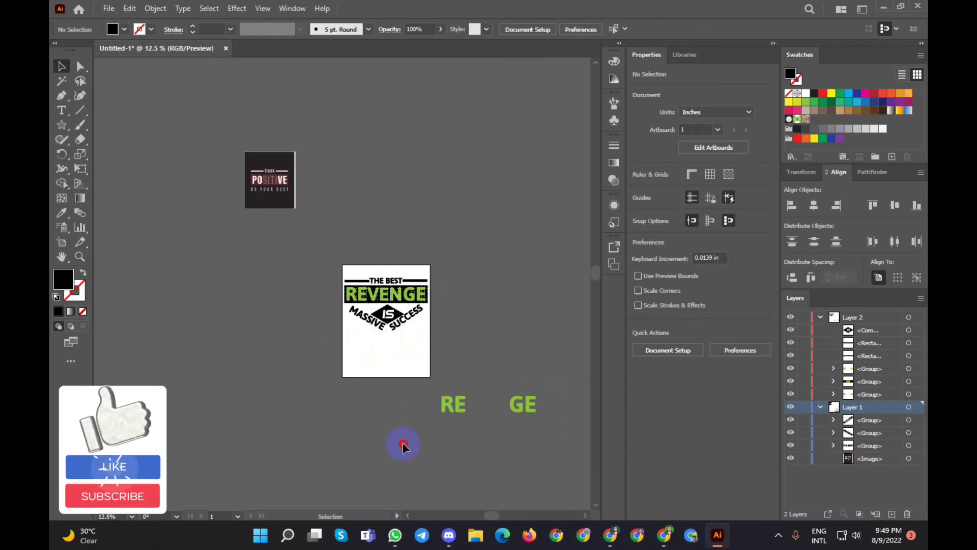
{"action": "key", "text": "Delete"}
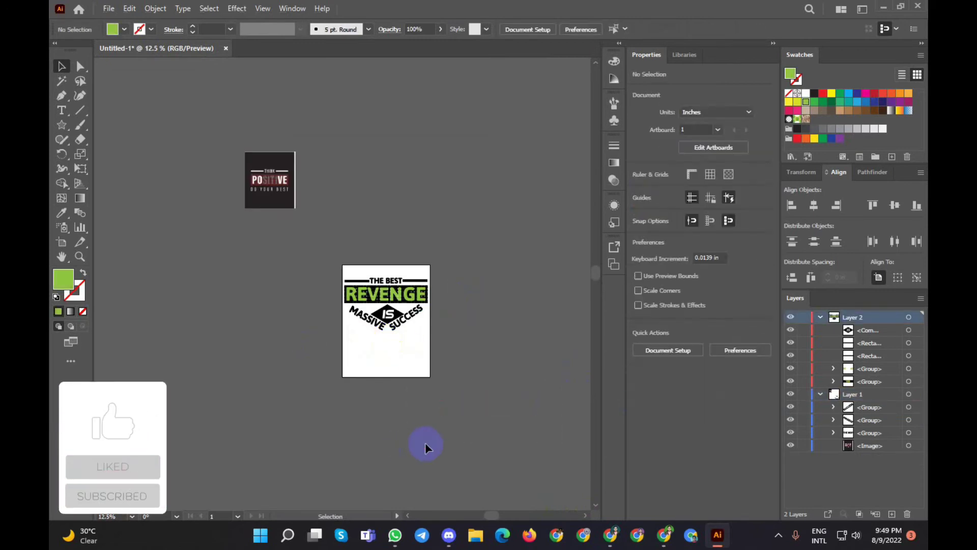
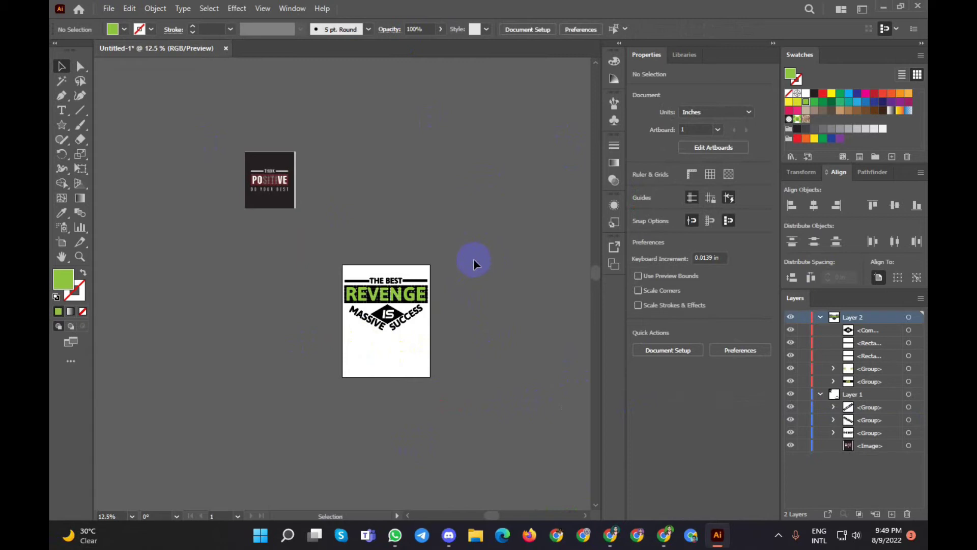
Inspect the REVENGE artwork by selecting and deselecting the grid group and THE BEST bar
{"action": "left_click", "coordinate": [346, 340]}
{"action": "left_click_drag", "start_coordinate": [335, 343], "coordinate": [541, 323]}
{"action": "left_click", "coordinate": [511, 320]}
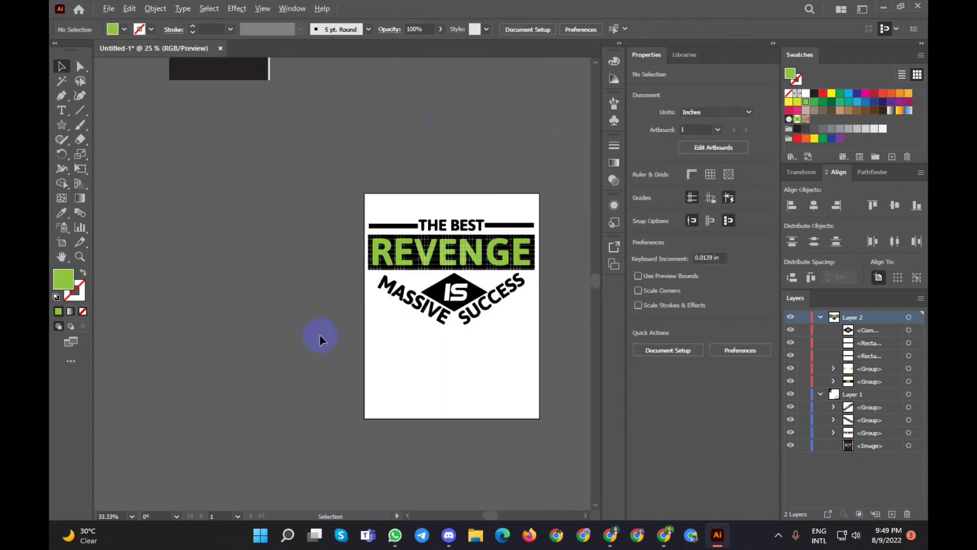
{"action": "scroll", "coordinate": [494, 299], "scroll_direction": "up", "scroll_amount": 1}
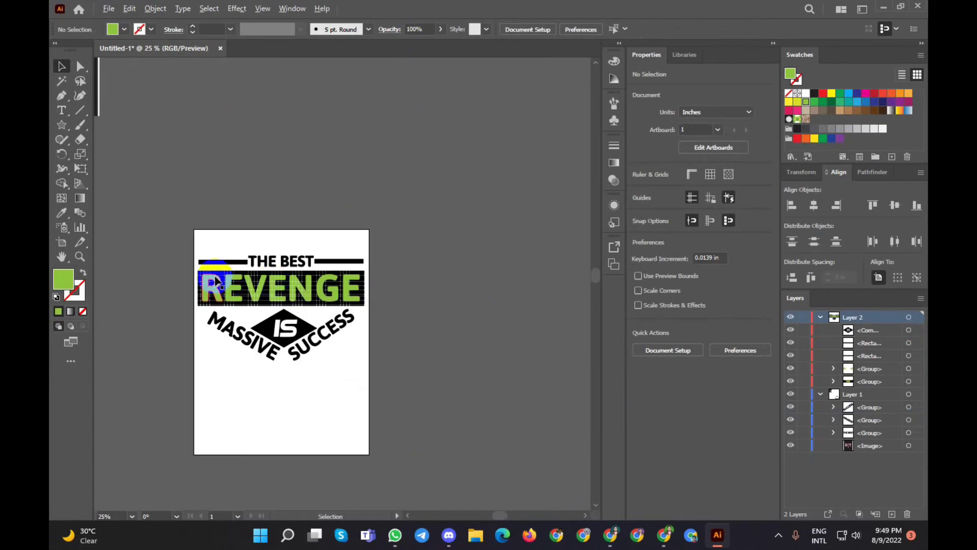
{"action": "scroll", "coordinate": [181, 287], "scroll_direction": "up", "scroll_amount": 4}
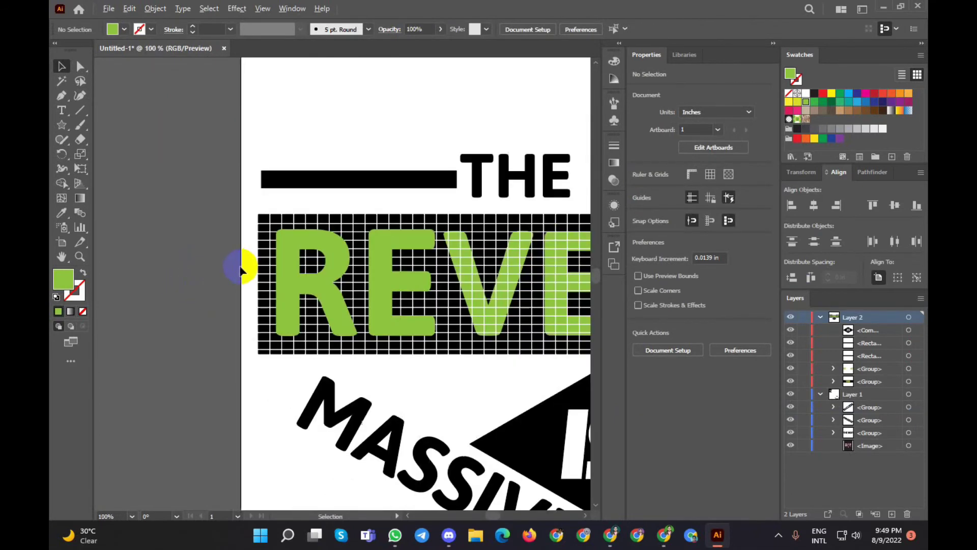
{"action": "left_click", "coordinate": [286, 228]}
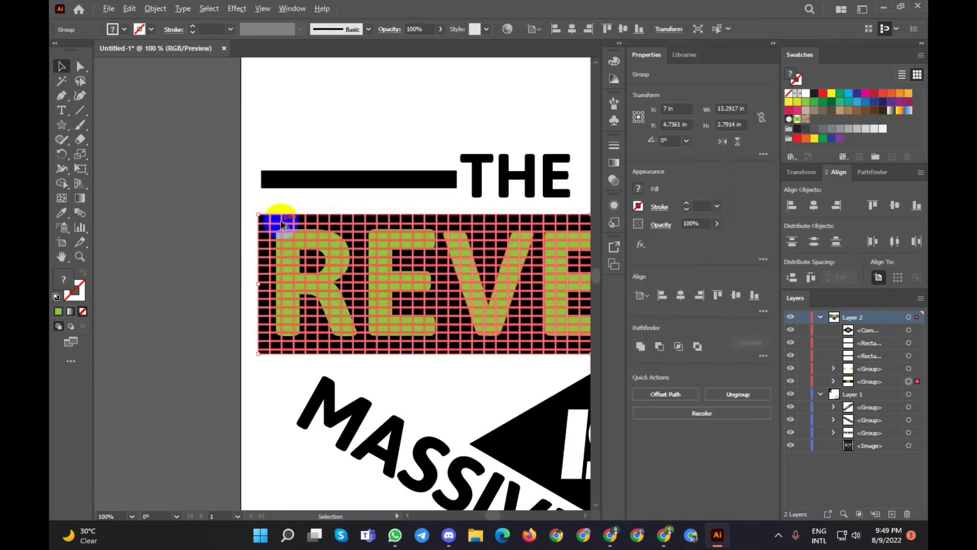
{"action": "scroll", "coordinate": [283, 225], "scroll_direction": "down", "scroll_amount": 3}
{"action": "scroll", "coordinate": [283, 224], "scroll_direction": "up", "scroll_amount": 1}
{"action": "left_click", "coordinate": [342, 364]}
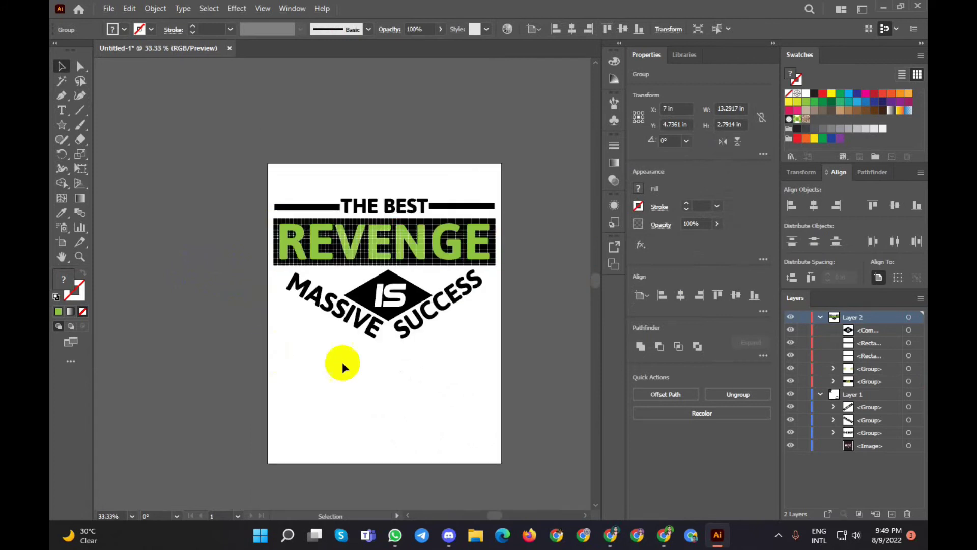
{"action": "left_click", "coordinate": [389, 214]}
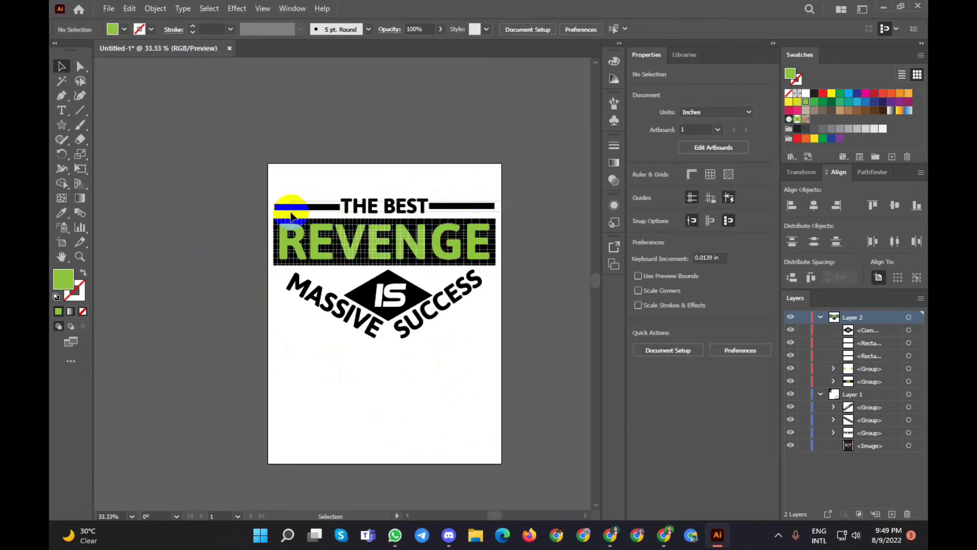
{"action": "left_click", "coordinate": [234, 344]}
{"action": "scroll", "coordinate": [219, 331], "scroll_direction": "down", "scroll_amount": 2}
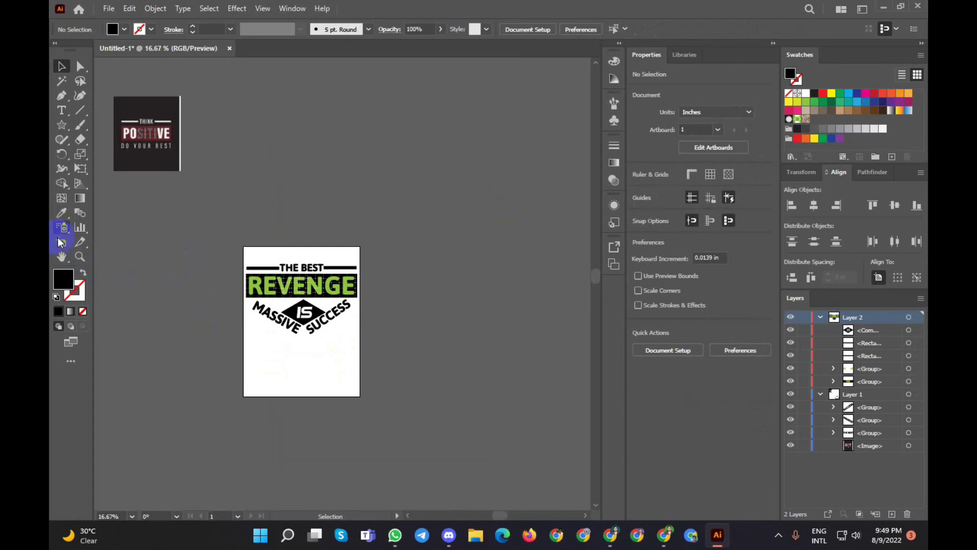
Alt-drag a copy of the REVENGE artboard to the right with the Artboard tool
{"action": "left_click", "coordinate": [61, 242]}
{"action": "left_click_drag", "start_coordinate": [294, 342], "coordinate": [447, 343]}
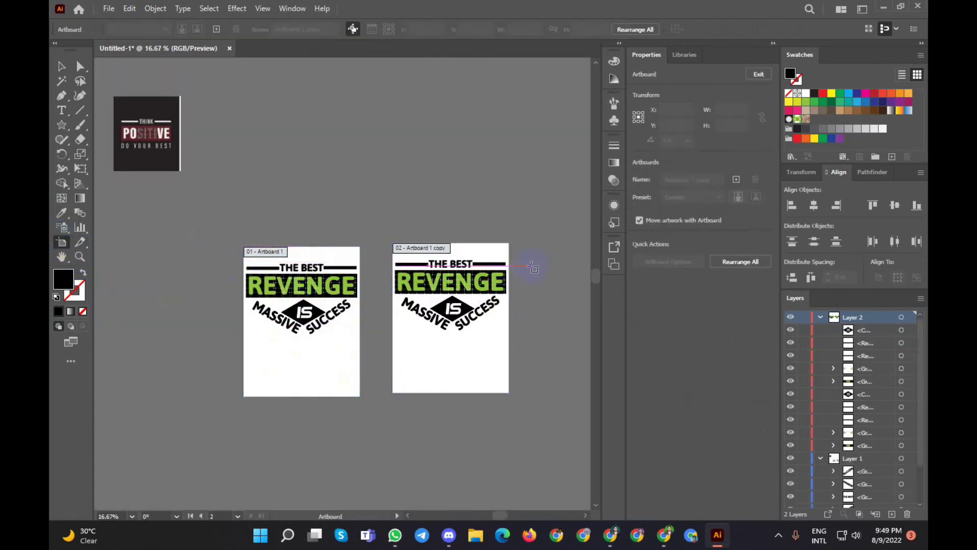
{"action": "left_click", "coordinate": [61, 66]}
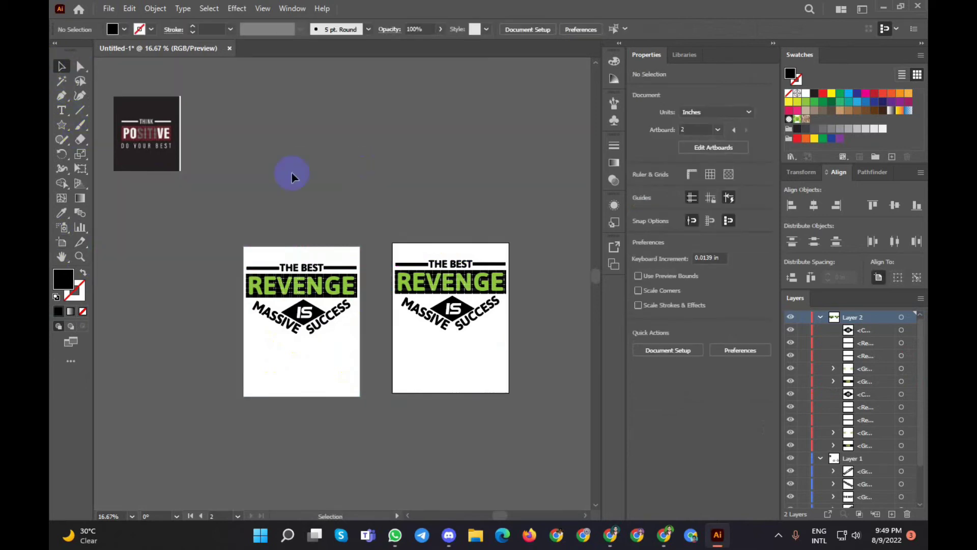
Create a 14 x 18 in rectangle
{"action": "left_click_drag", "start_coordinate": [65, 141], "coordinate": [102, 125]}
{"action": "left_click", "coordinate": [396, 157]}
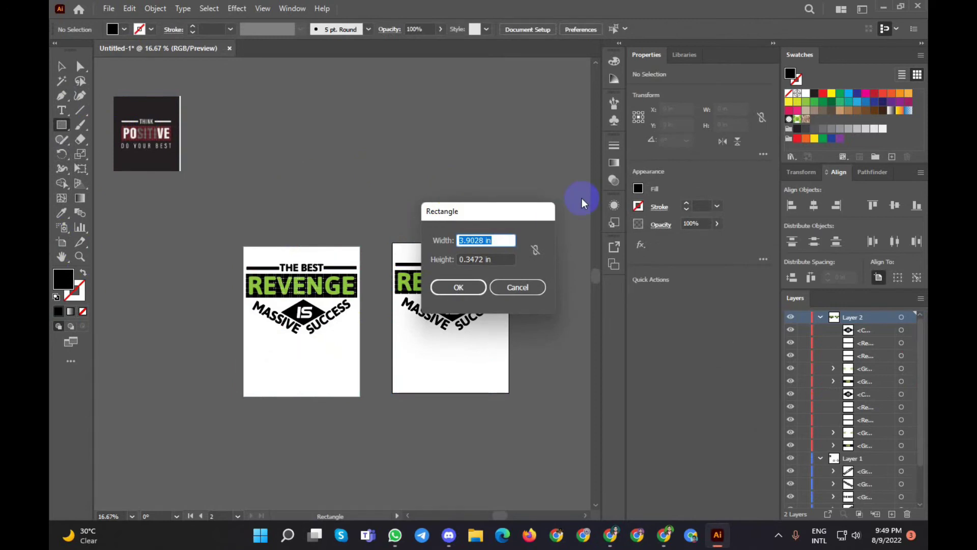
{"action": "type", "text": "14"}
{"action": "key", "text": "Tab"}
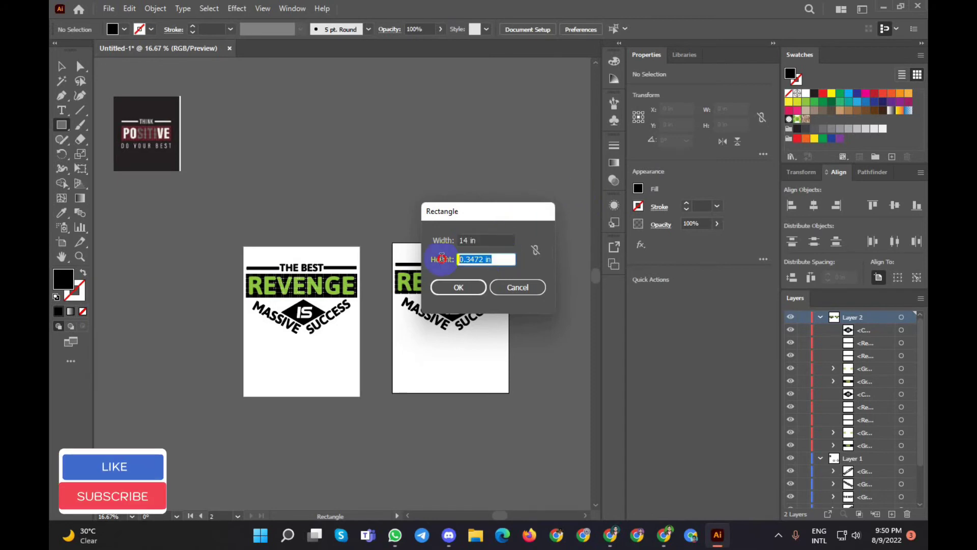
{"action": "type", "text": "18"}
{"action": "left_click", "coordinate": [459, 287]}
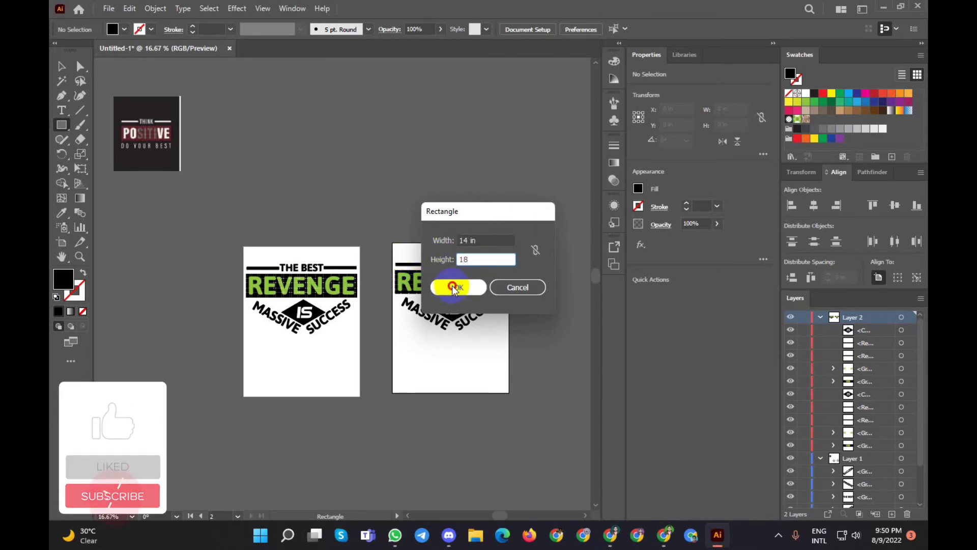
Center the black rectangle on the second artboard, send it to back, and lock it
{"action": "left_click", "coordinate": [61, 66]}
{"action": "left_click", "coordinate": [446, 189]}
{"action": "left_click_drag", "start_coordinate": [445, 189], "coordinate": [448, 281]}
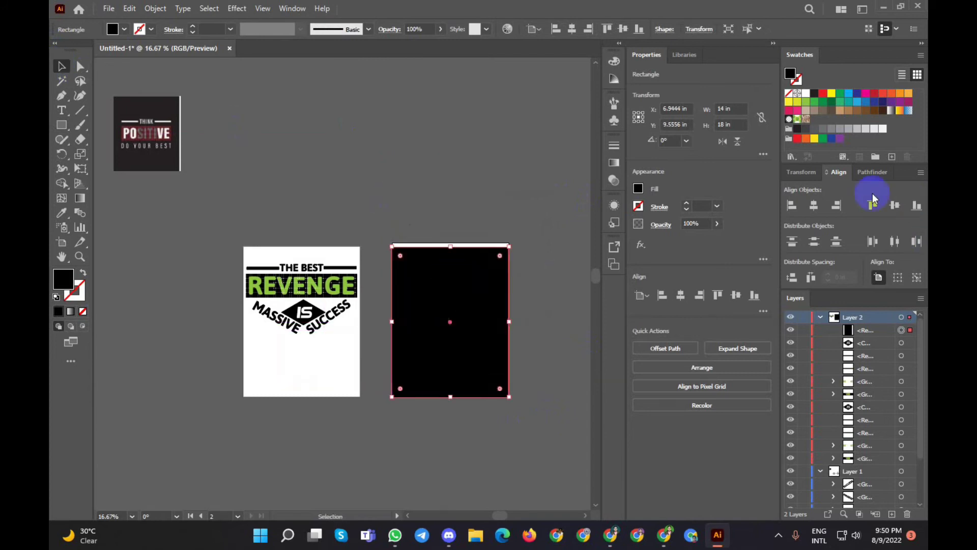
{"action": "left_click", "coordinate": [896, 206]}
{"action": "left_click", "coordinate": [813, 205]}
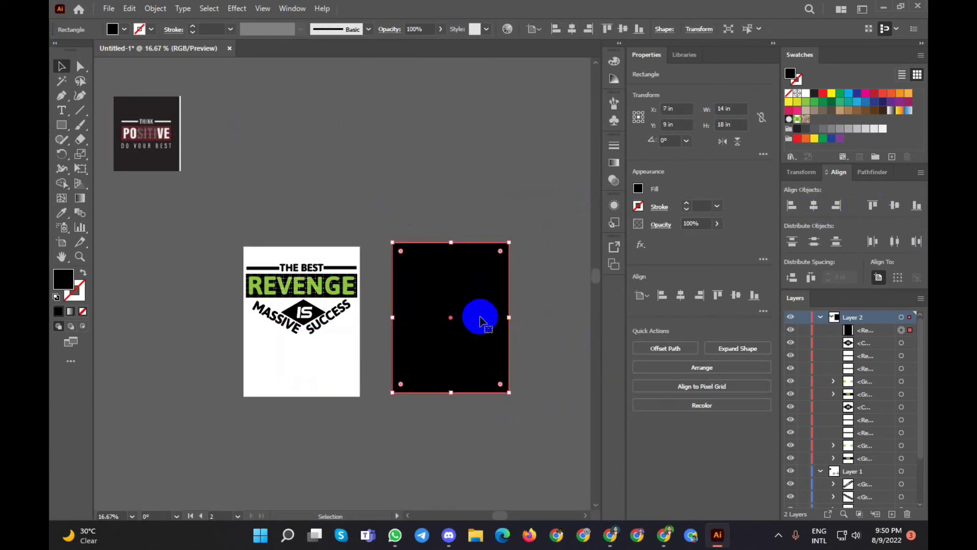
{"action": "right_click", "coordinate": [480, 316]}
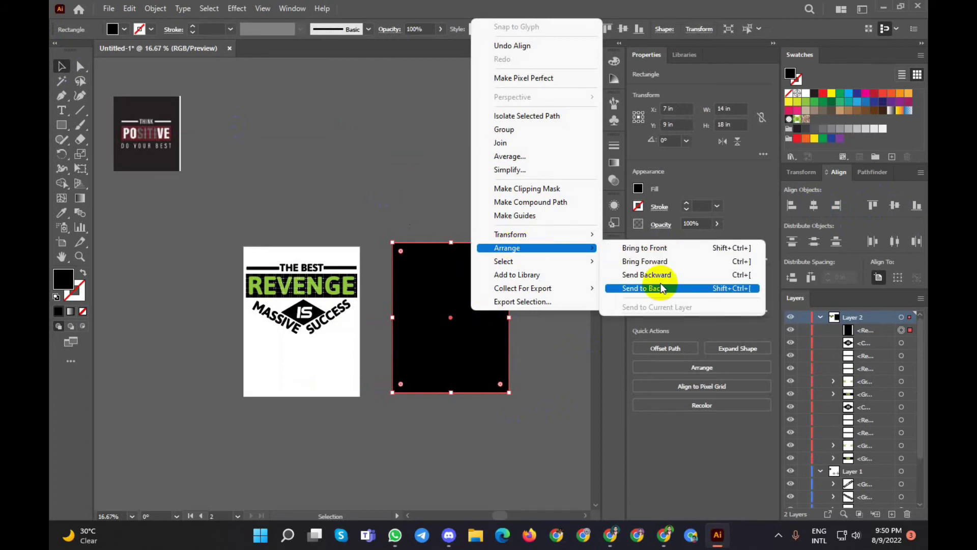
{"action": "left_click", "coordinate": [657, 289]}
{"action": "left_click", "coordinate": [491, 287]}
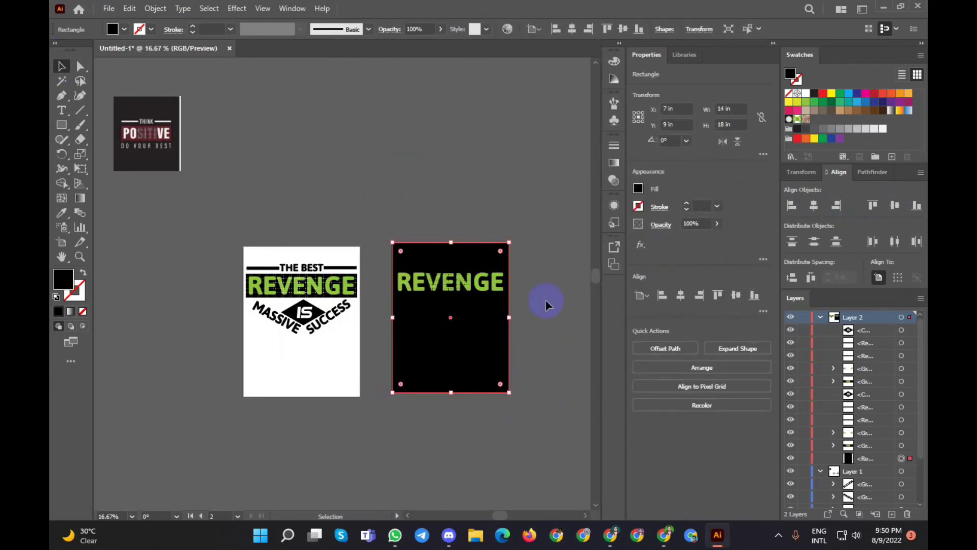
{"action": "key", "text": "ctrl+2"}
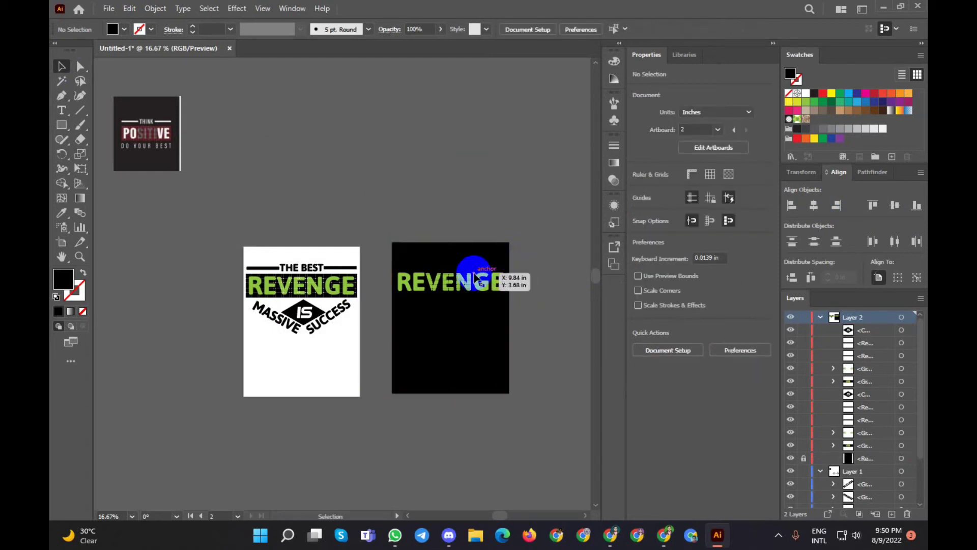
Marquee-select THE BEST bars above REVENGE on the black artboard
{"action": "mouse_move", "coordinate": [496, 254]}
{"action": "left_mouse_down"}
{"action": "mouse_move", "coordinate": [402, 273]}
{"action": "mouse_move", "coordinate": [417, 279]}
{"action": "left_mouse_up"}
{"action": "left_click", "coordinate": [471, 339]}
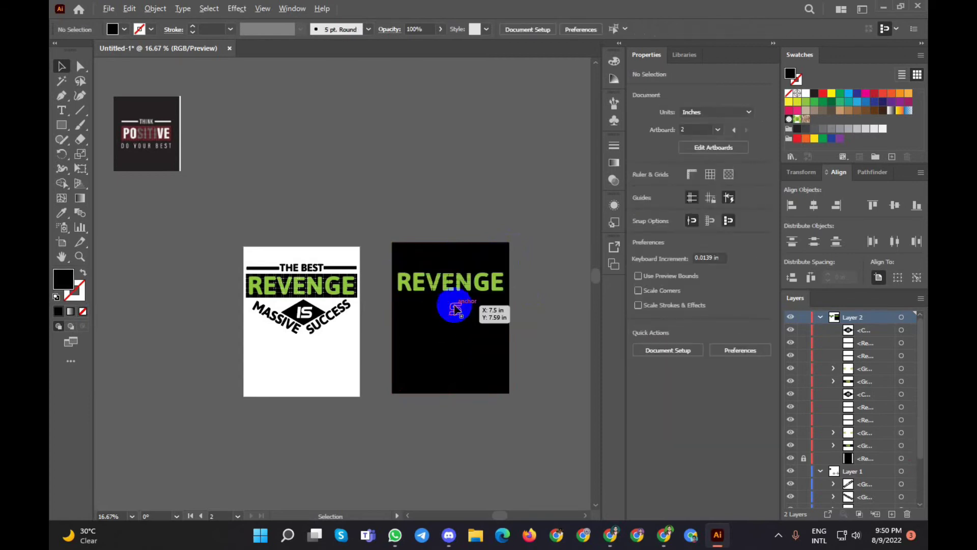
{"action": "scroll", "coordinate": [454, 309], "scroll_direction": "up", "scroll_amount": 1}
{"action": "left_click_drag", "start_coordinate": [379, 217], "coordinate": [525, 249]}
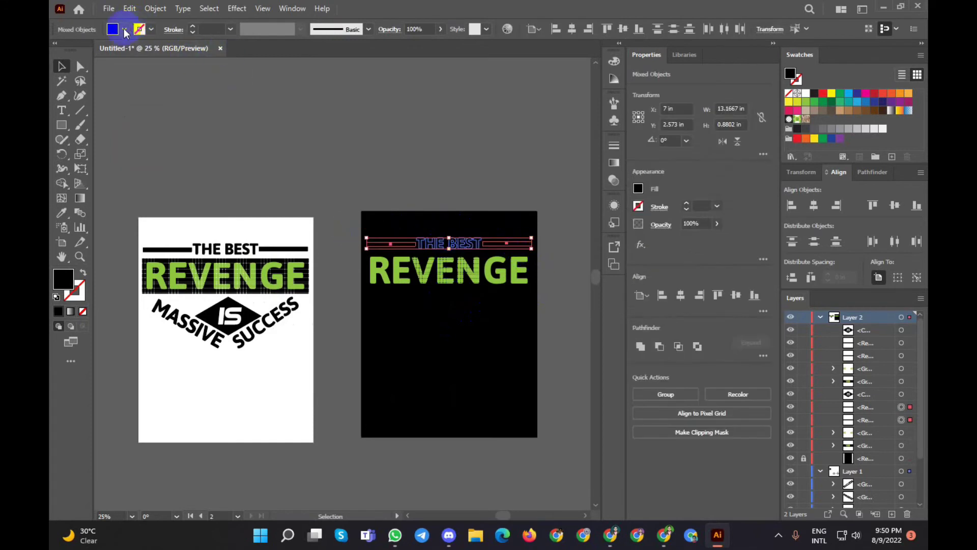
Set the selected bars' fill to white
{"action": "left_click", "coordinate": [124, 29]}
{"action": "left_click", "coordinate": [75, 51]}
{"action": "left_click", "coordinate": [370, 86]}
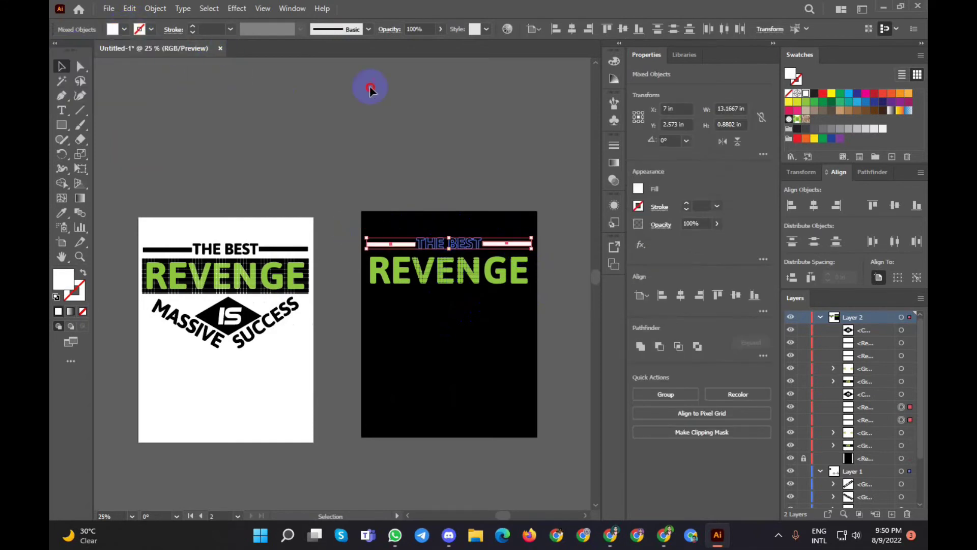
Change THE BEST text's fill colour and bring it to the front
{"action": "left_click", "coordinate": [462, 247]}
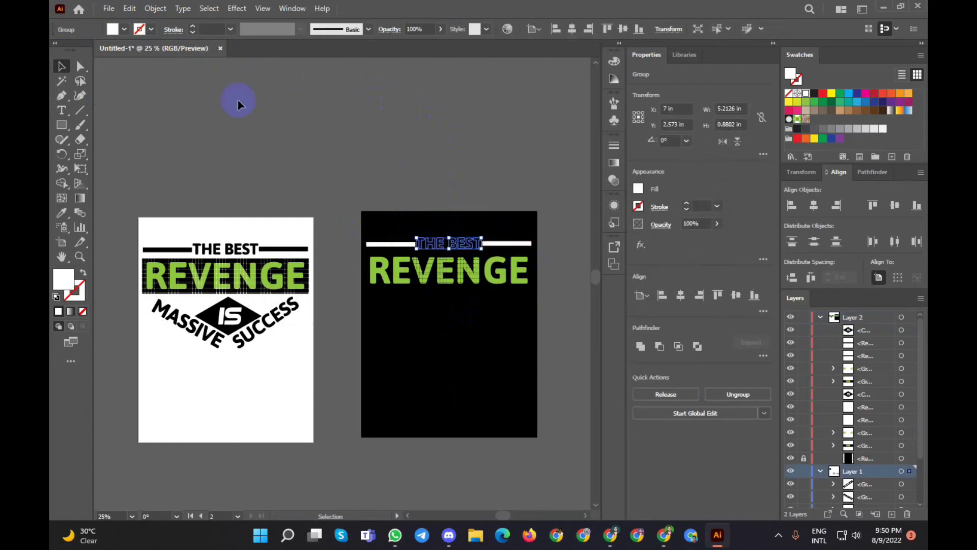
{"action": "left_click", "coordinate": [125, 29]}
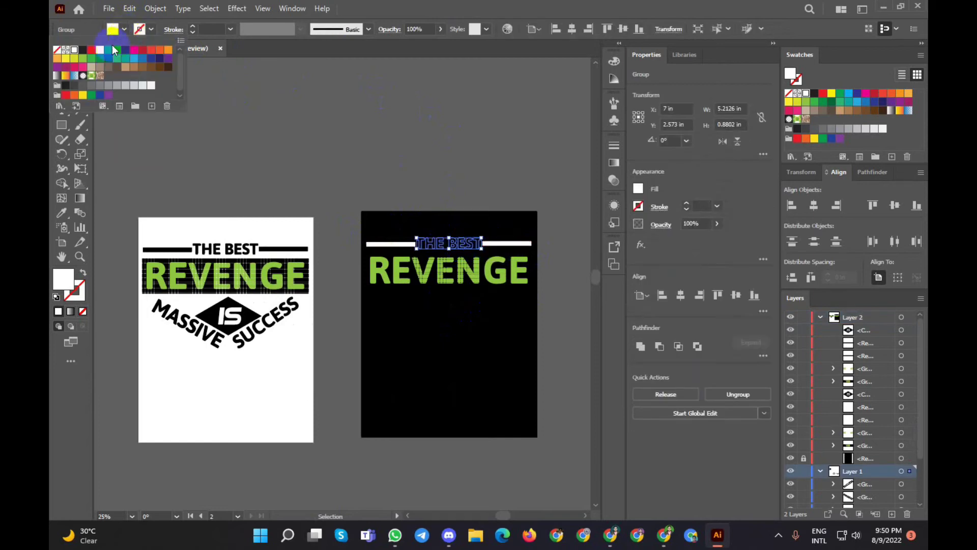
{"action": "left_click", "coordinate": [366, 127]}
{"action": "left_click", "coordinate": [540, 239]}
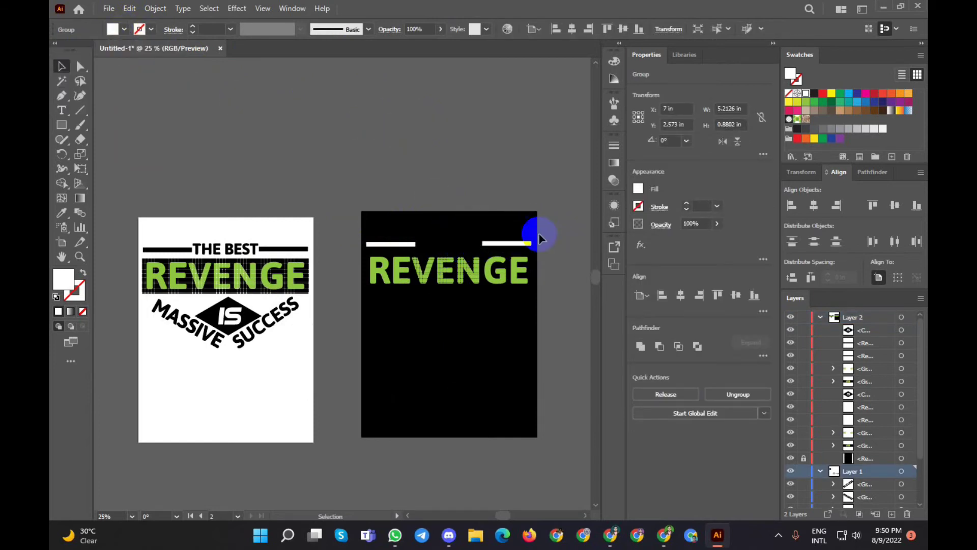
{"action": "scroll", "coordinate": [437, 248], "scroll_direction": "up", "scroll_amount": 3}
{"action": "right_click", "coordinate": [453, 248]}
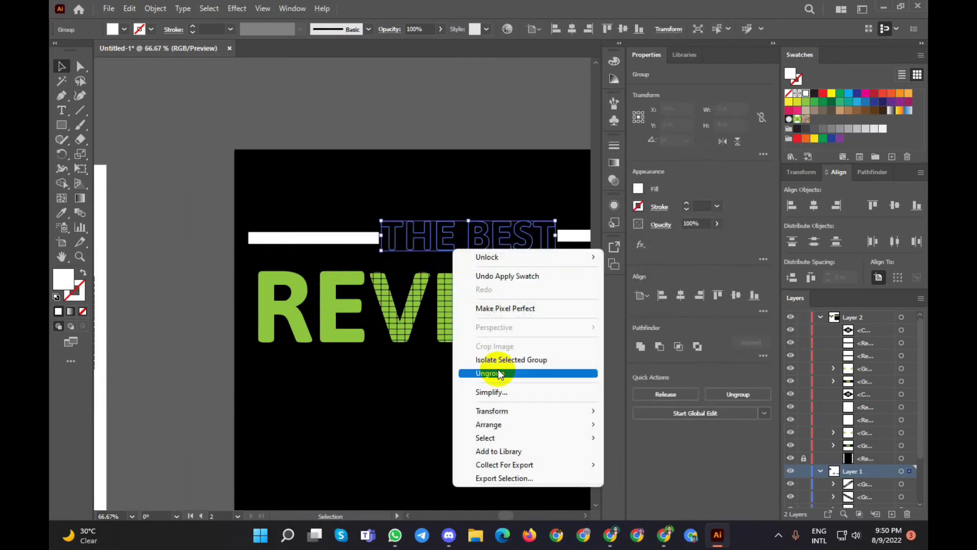
{"action": "mouse_move", "coordinate": [527, 424]}
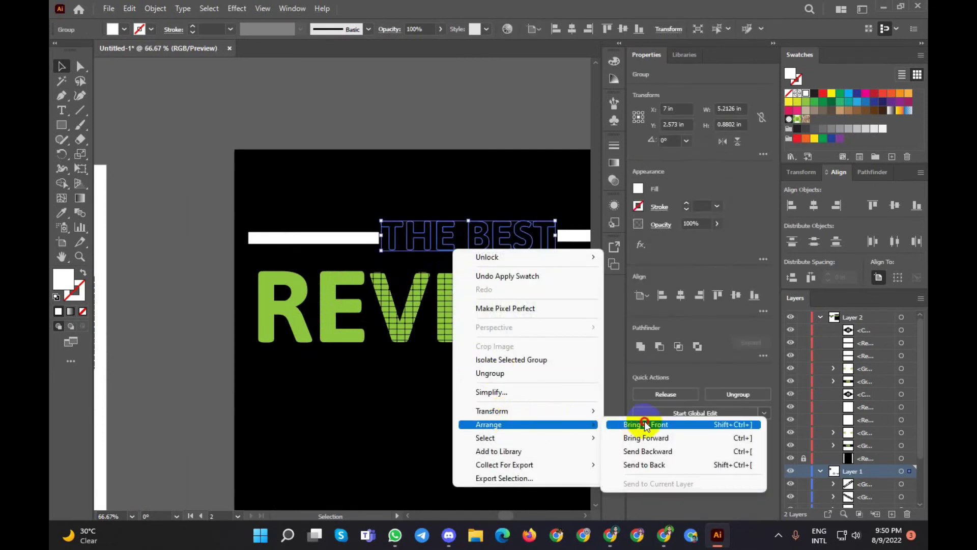
{"action": "left_click", "coordinate": [645, 425]}
{"action": "left_click", "coordinate": [457, 121]}
{"action": "scroll", "coordinate": [414, 229], "scroll_direction": "down", "scroll_amount": 2}
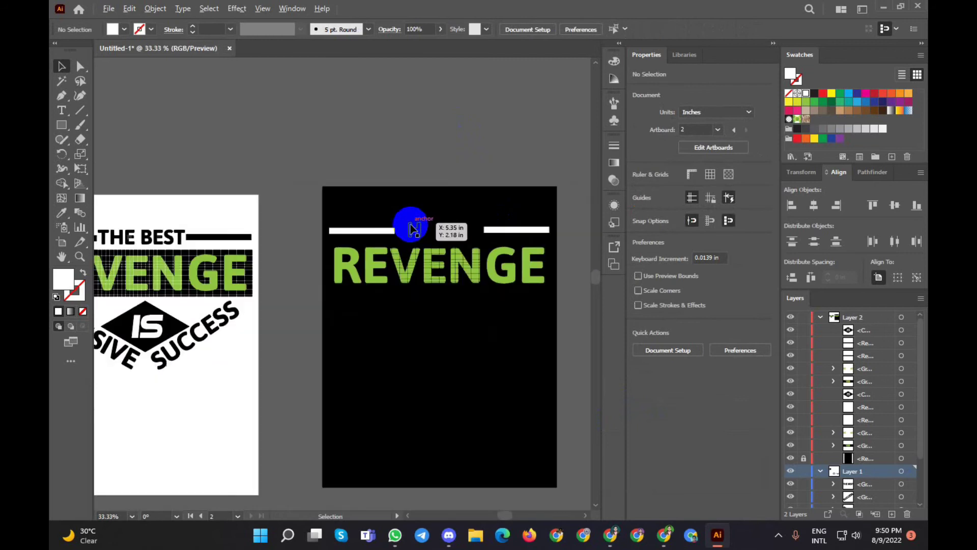
{"action": "scroll", "coordinate": [413, 229], "scroll_direction": "down", "scroll_amount": 1}
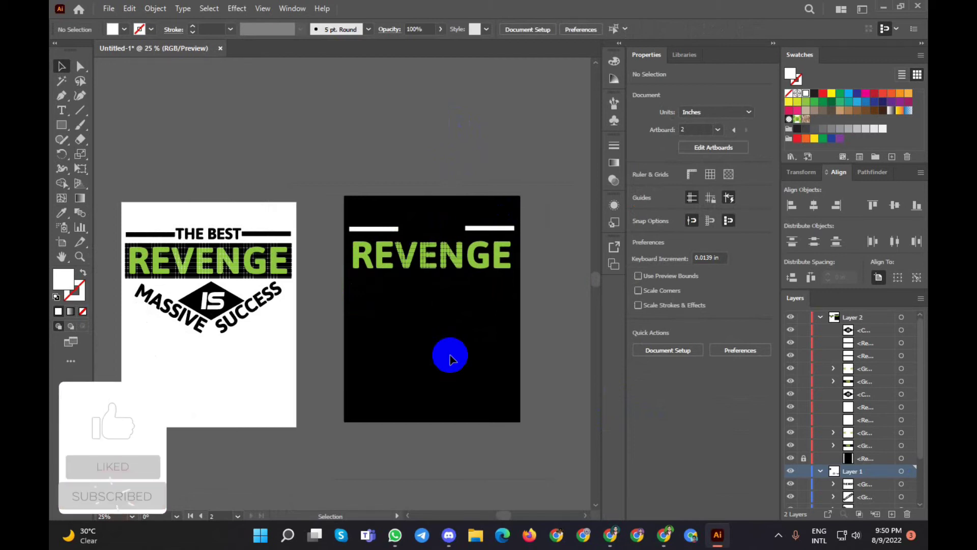
Close Asset Export, then move THE BEST group from Layer 1 into Layer 2
{"action": "left_click", "coordinate": [833, 514]}
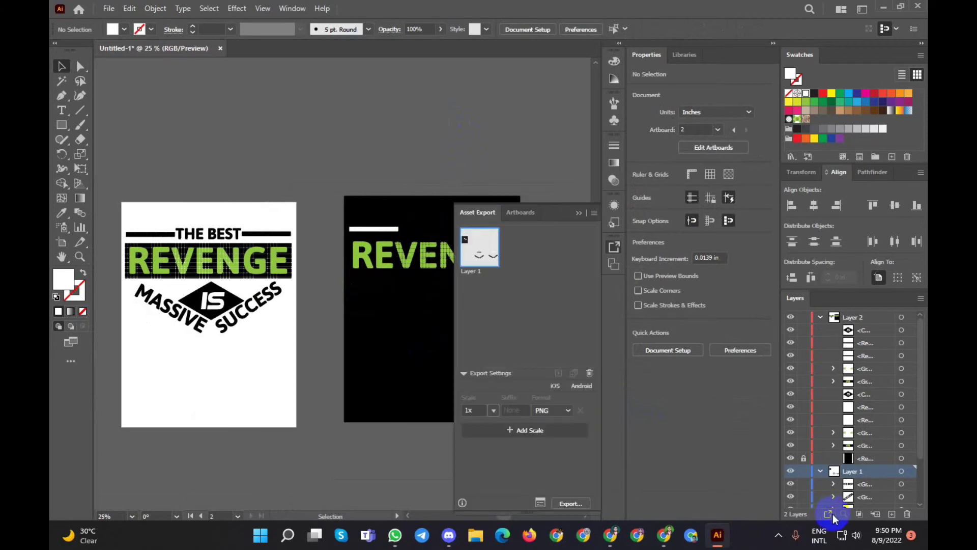
{"action": "left_click", "coordinate": [578, 213]}
{"action": "left_click_drag", "start_coordinate": [419, 219], "coordinate": [430, 228]}
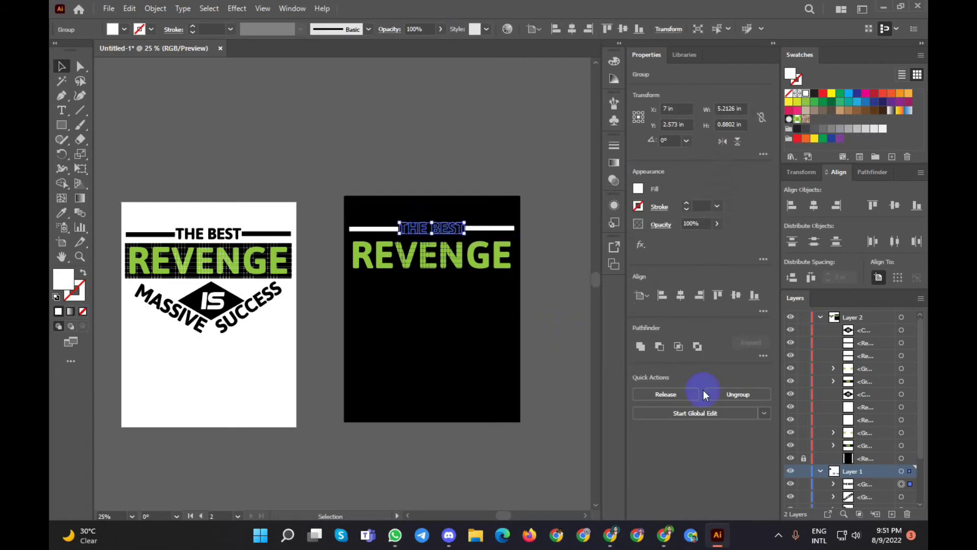
{"action": "mouse_move", "coordinate": [858, 431]}
{"action": "left_mouse_down"}
{"action": "mouse_move", "coordinate": [846, 422]}
{"action": "mouse_move", "coordinate": [851, 324]}
{"action": "left_mouse_up"}
{"action": "mouse_move", "coordinate": [865, 484]}
{"action": "left_mouse_down"}
{"action": "mouse_move", "coordinate": [879, 454]}
{"action": "mouse_move", "coordinate": [893, 515]}
{"action": "left_mouse_up"}
{"action": "scroll", "coordinate": [822, 422], "scroll_direction": "down", "scroll_amount": 1}
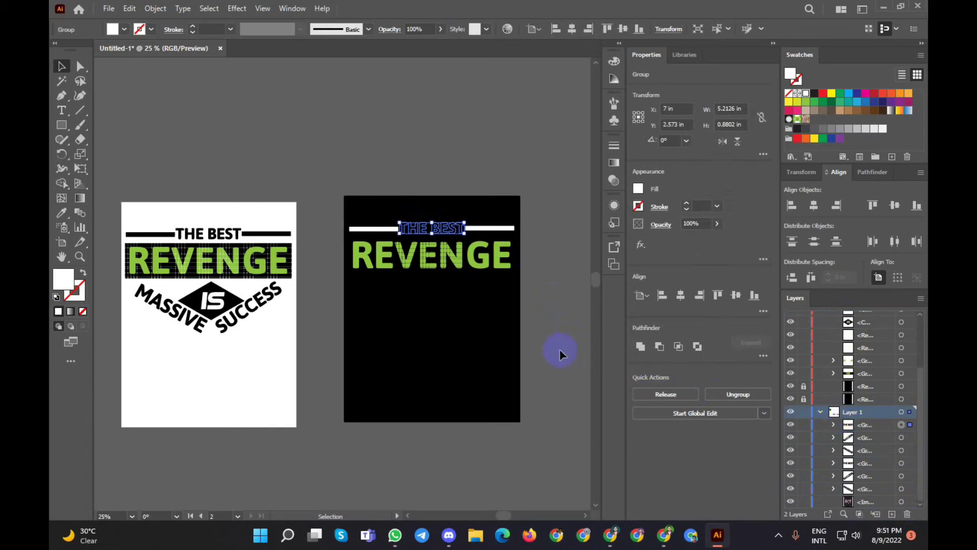
{"action": "key", "text": "Delete"}
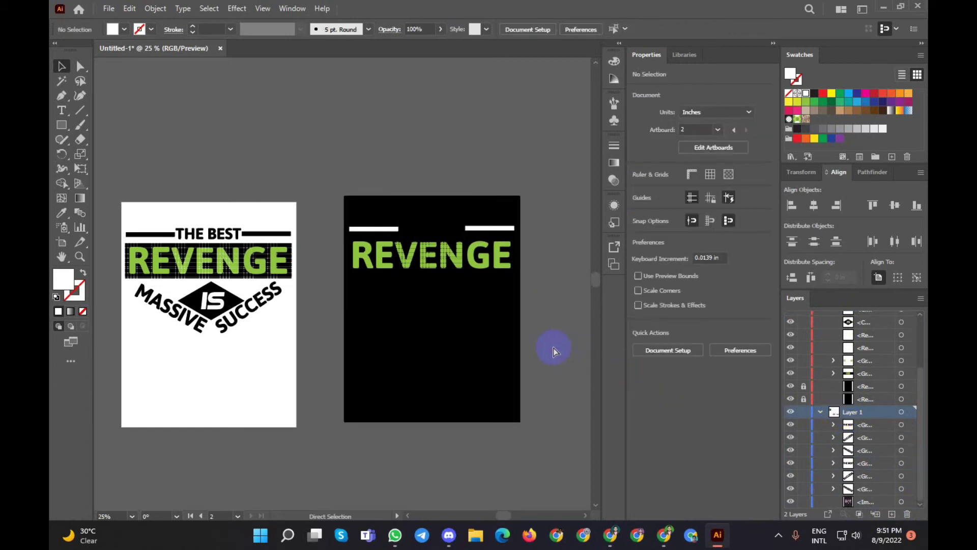
Remove the old black rectangle from the second artboard
{"action": "key", "text": "ctrl+z"}
{"action": "key", "text": "ctrl+z"}
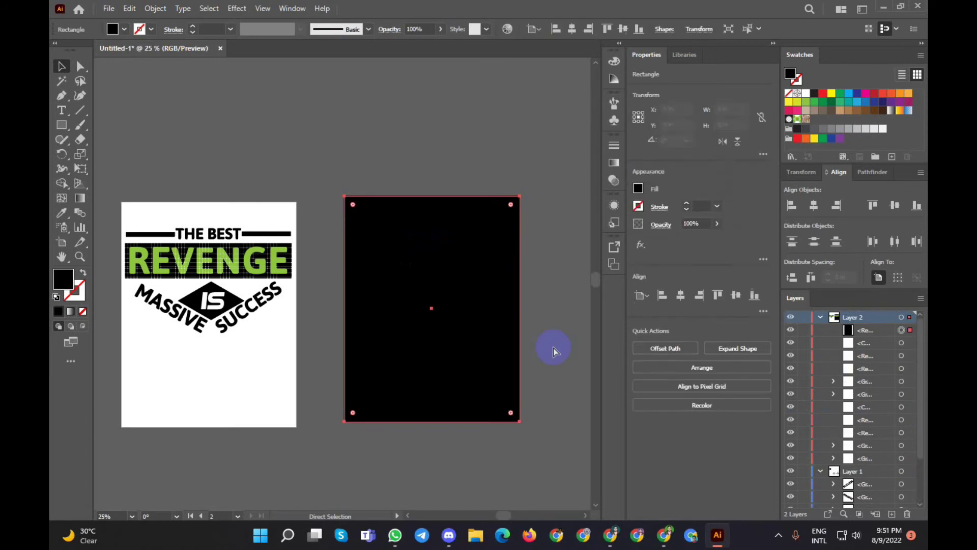
{"action": "left_click_drag", "start_coordinate": [492, 286], "coordinate": [351, 132]}
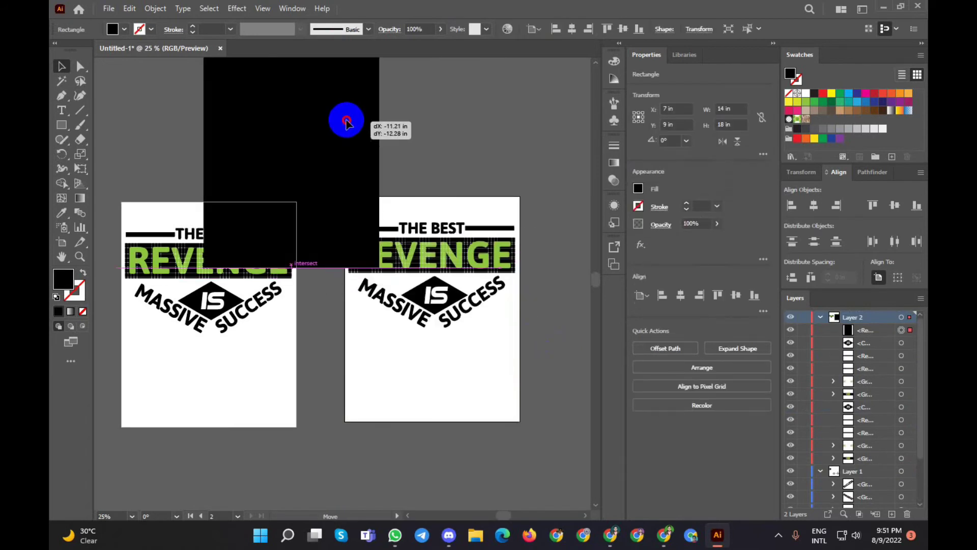
{"action": "key", "text": "Delete"}
{"action": "scroll", "coordinate": [829, 404], "scroll_direction": "down", "scroll_amount": 2}
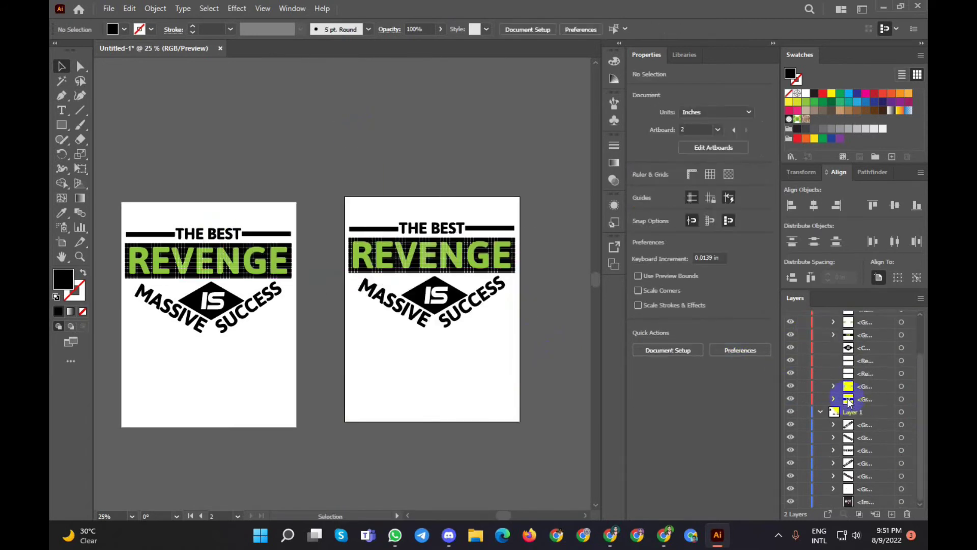
Add Layer 3 at the bottom of the layer stack and make it active
{"action": "left_click", "coordinate": [892, 514]}
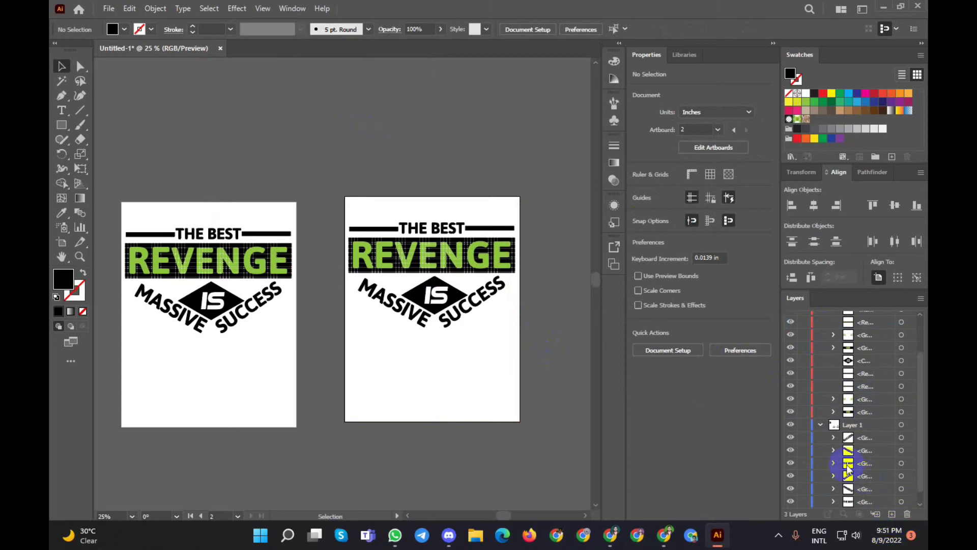
{"action": "scroll", "coordinate": [861, 416], "scroll_direction": "down", "scroll_amount": 1}
{"action": "mouse_move", "coordinate": [872, 426]}
{"action": "left_mouse_down"}
{"action": "mouse_move", "coordinate": [877, 529]}
{"action": "mouse_move", "coordinate": [857, 508]}
{"action": "left_mouse_up"}
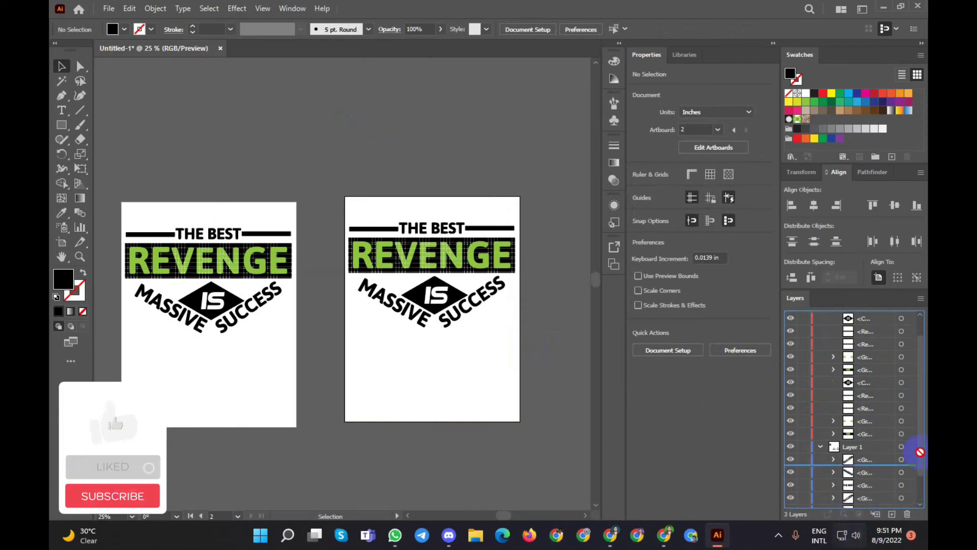
{"action": "mouse_move", "coordinate": [857, 508]}
{"action": "left_mouse_down"}
{"action": "mouse_move", "coordinate": [923, 468]}
{"action": "mouse_move", "coordinate": [925, 507]}
{"action": "mouse_move", "coordinate": [823, 332]}
{"action": "left_mouse_up"}
{"action": "left_click", "coordinate": [821, 331]}
{"action": "left_click_drag", "start_coordinate": [819, 355], "coordinate": [820, 376]}
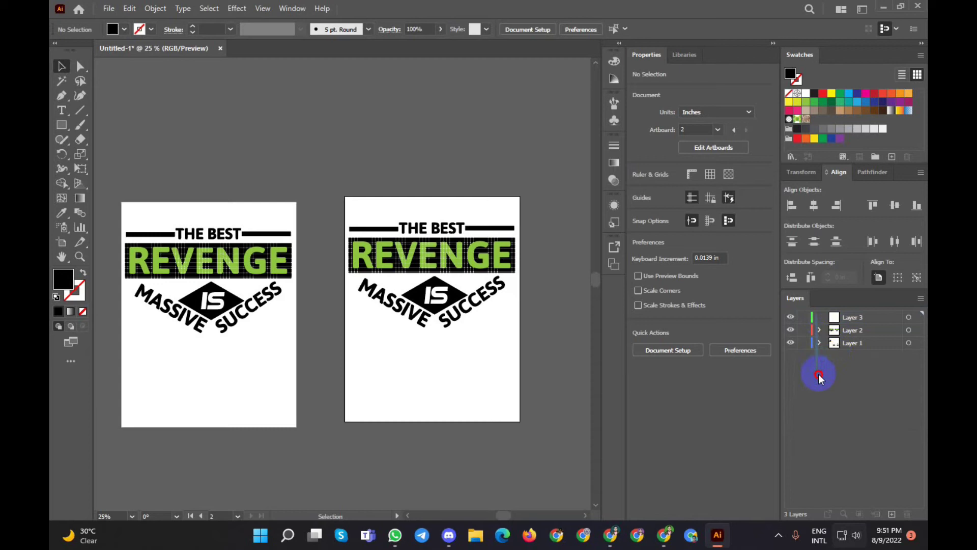
{"action": "left_click_drag", "start_coordinate": [855, 317], "coordinate": [863, 393]}
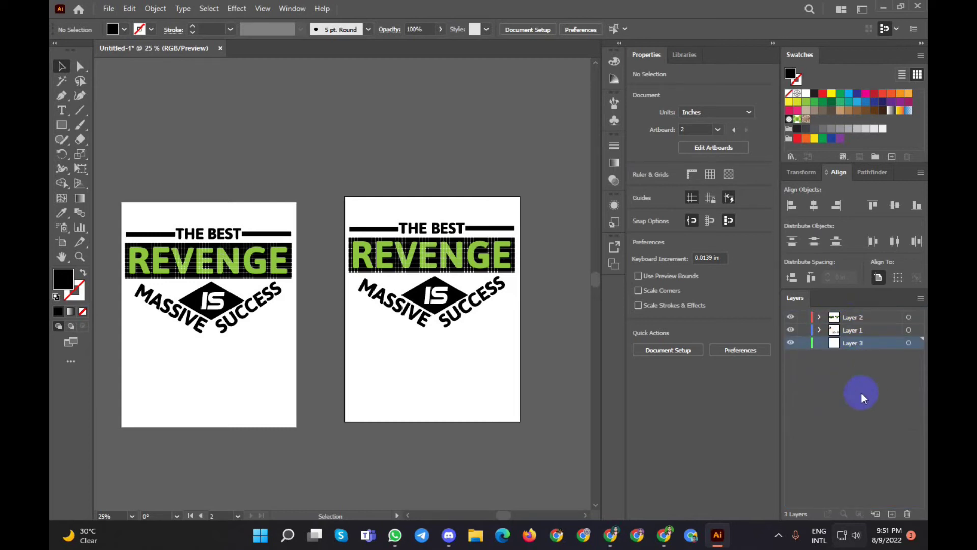
{"action": "left_click", "coordinate": [850, 343]}
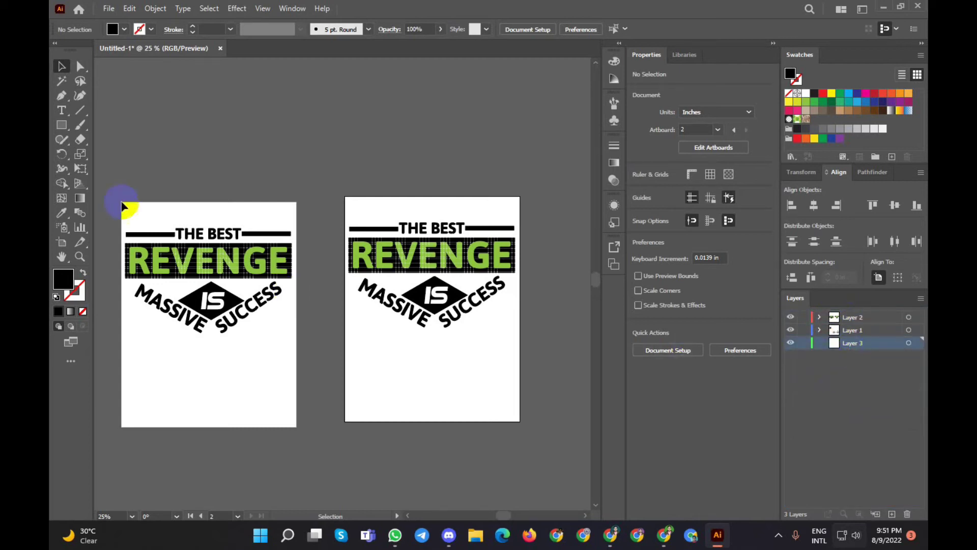
Draw a 14 x 18 in rectangle on Layer 3 and send it to back
{"action": "left_click", "coordinate": [60, 126]}
{"action": "left_click", "coordinate": [283, 133]}
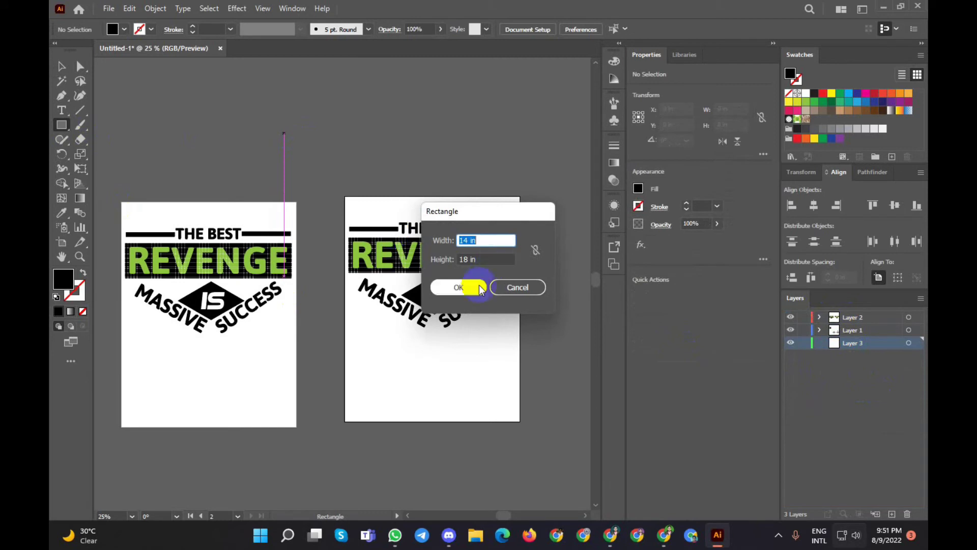
{"action": "left_click", "coordinate": [458, 288]}
{"action": "left_click", "coordinate": [57, 68]}
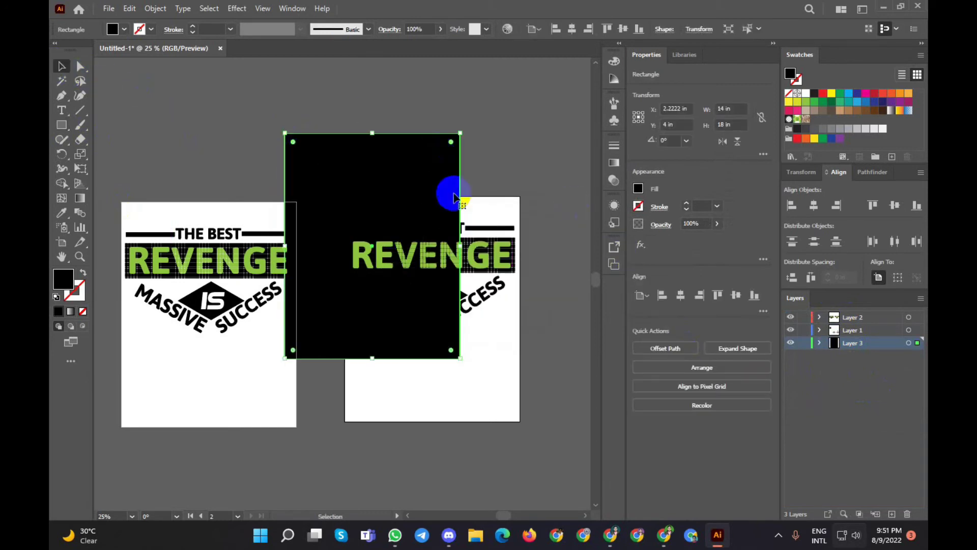
{"action": "left_click_drag", "start_coordinate": [415, 157], "coordinate": [494, 189]}
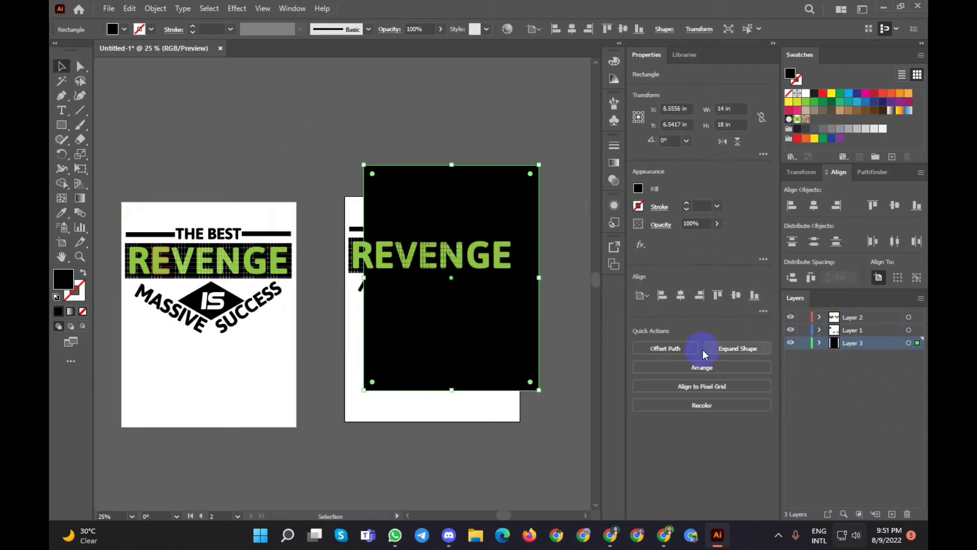
{"action": "right_click", "coordinate": [485, 212]}
{"action": "mouse_move", "coordinate": [550, 442]}
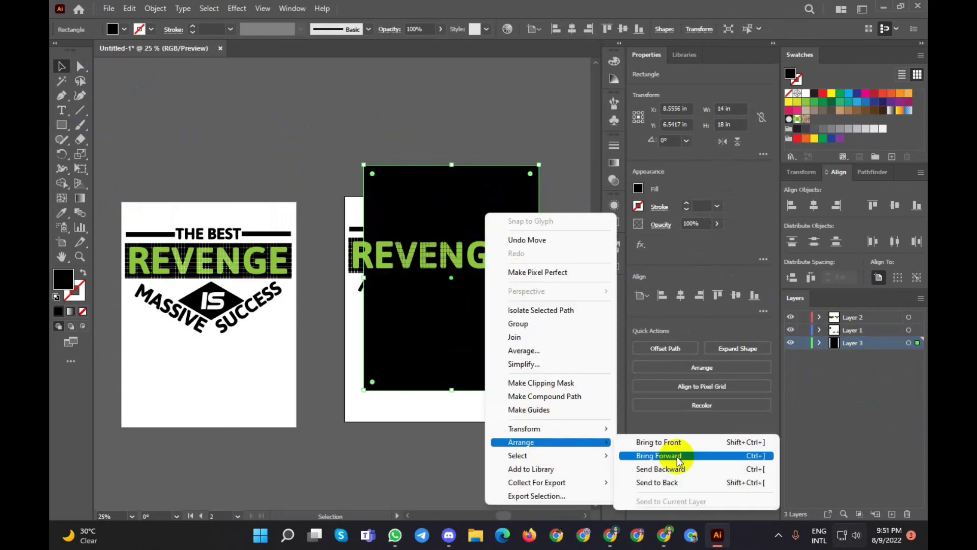
{"action": "left_click", "coordinate": [680, 482]}
{"action": "left_click", "coordinate": [447, 443]}
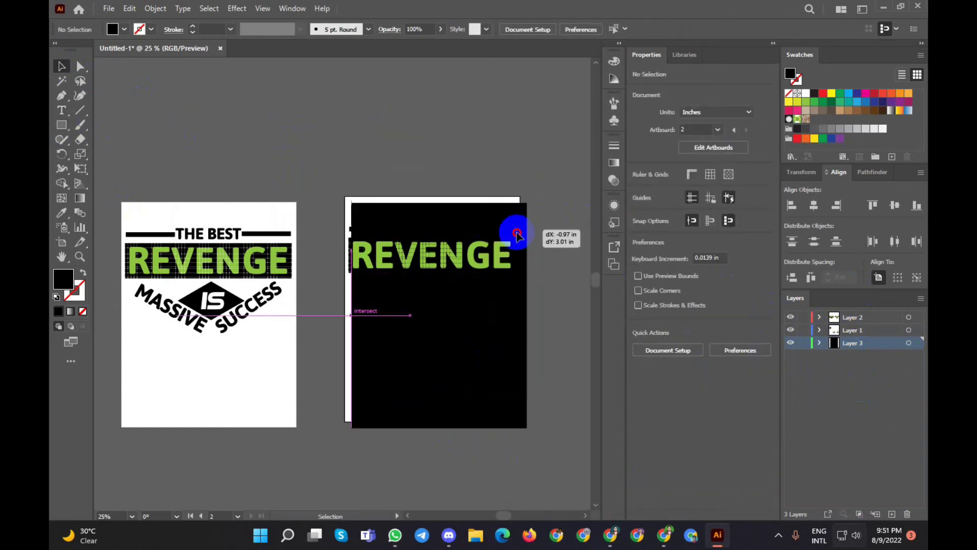
Center the rectangle on the second artboard and lock Layer 3
{"action": "left_click_drag", "start_coordinate": [536, 199], "coordinate": [517, 246]}
{"action": "left_click", "coordinate": [818, 210]}
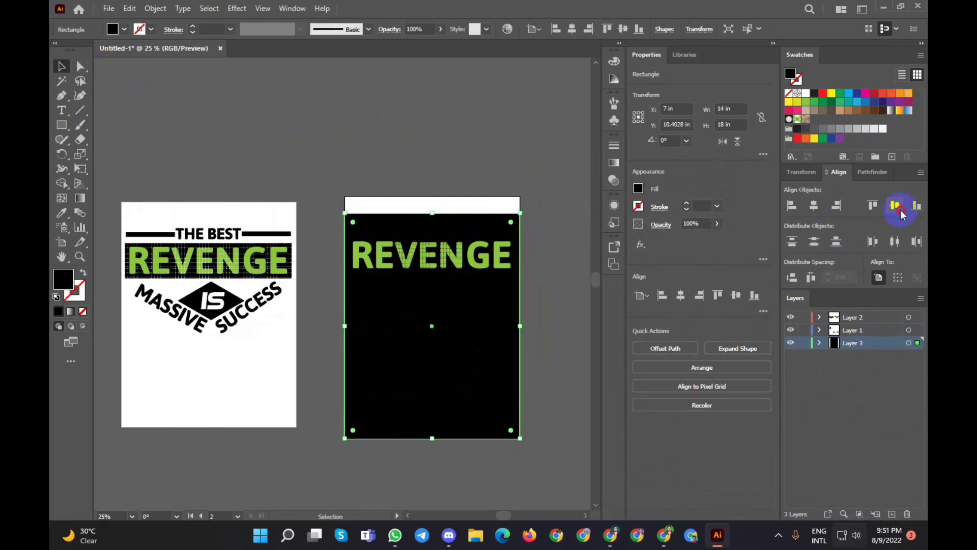
{"action": "left_click", "coordinate": [895, 205]}
{"action": "left_click", "coordinate": [585, 193]}
{"action": "left_click", "coordinate": [527, 203]}
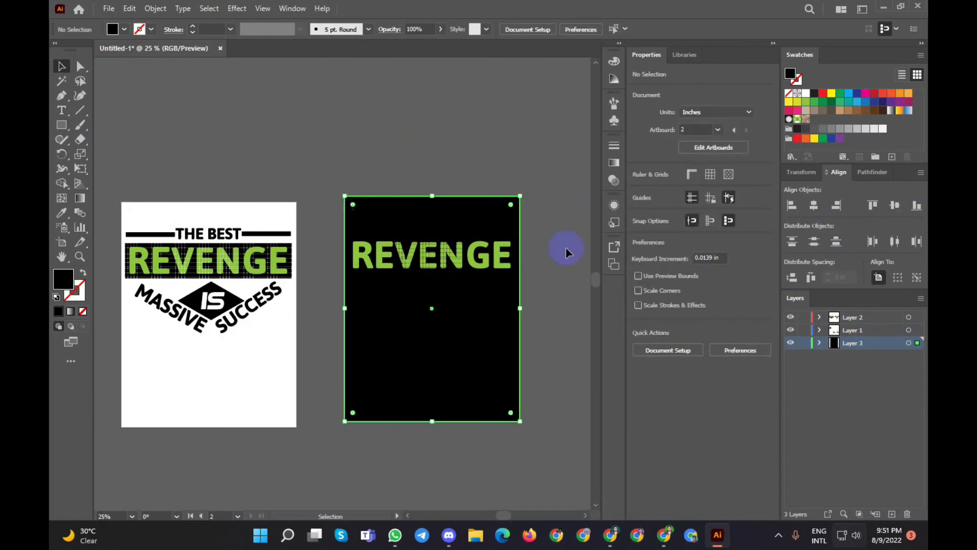
{"action": "left_click", "coordinate": [804, 344]}
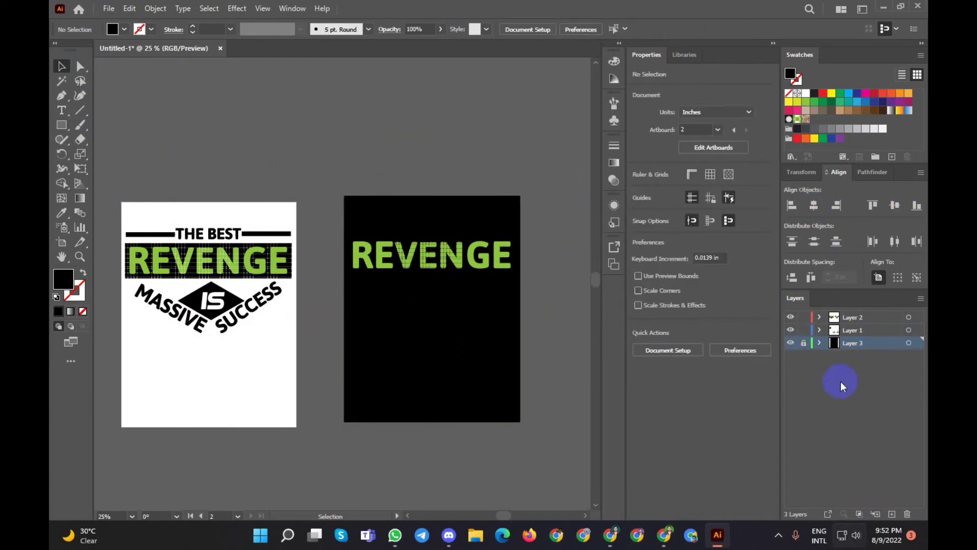
Set the fill of all artwork on the black artboard to white using the Control bar
{"action": "left_click_drag", "start_coordinate": [502, 213], "coordinate": [361, 393]}
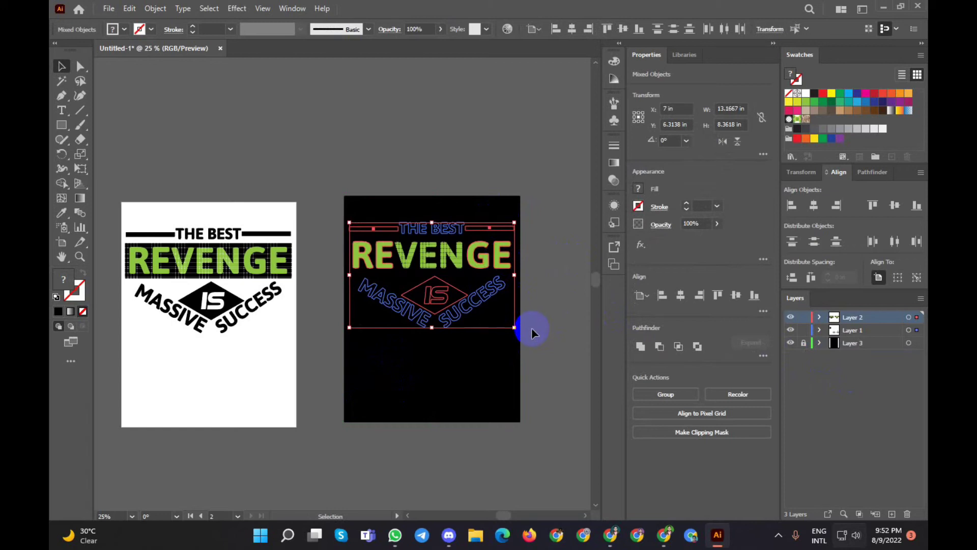
{"action": "left_click", "coordinate": [112, 30]}
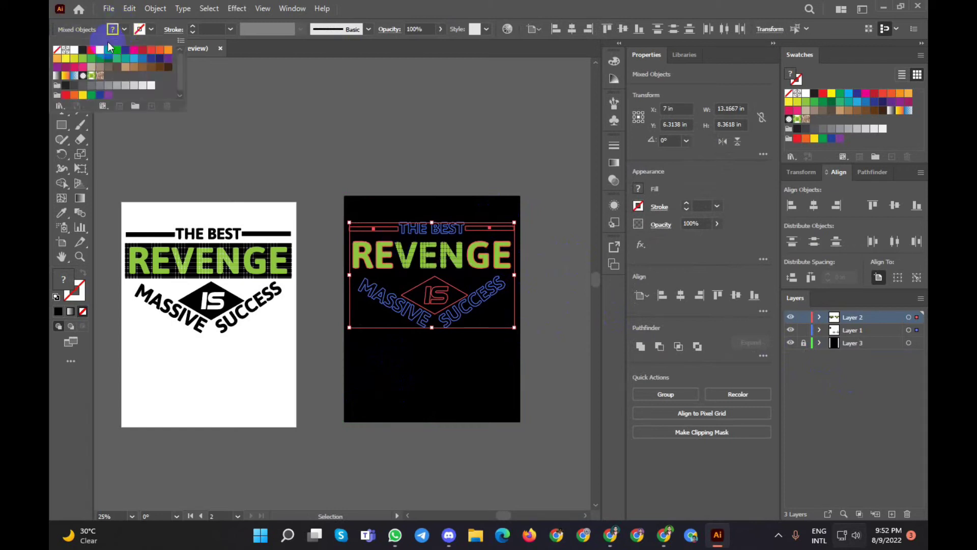
{"action": "left_click", "coordinate": [74, 49]}
{"action": "left_click", "coordinate": [563, 223]}
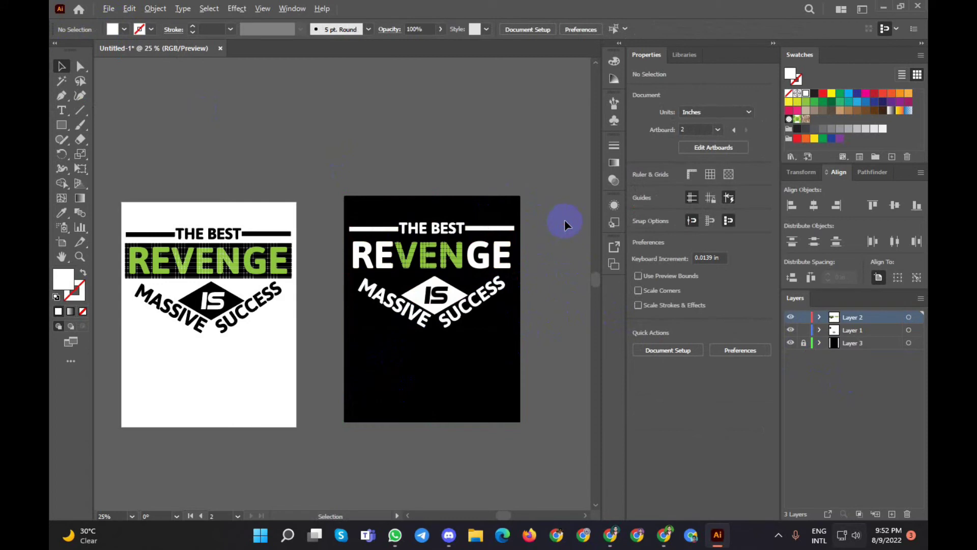
{"action": "scroll", "coordinate": [529, 335], "scroll_direction": "up", "scroll_amount": 3}
{"action": "scroll", "coordinate": [529, 337], "scroll_direction": "down", "scroll_amount": 2}
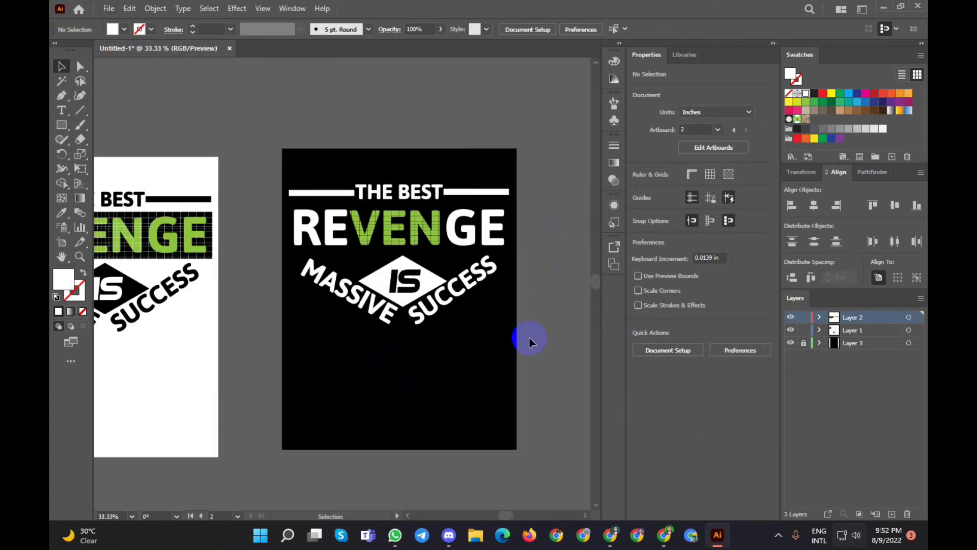
{"action": "scroll", "coordinate": [529, 337], "scroll_direction": "down", "scroll_amount": 1}
{"action": "scroll", "coordinate": [530, 336], "scroll_direction": "down", "scroll_amount": 1}
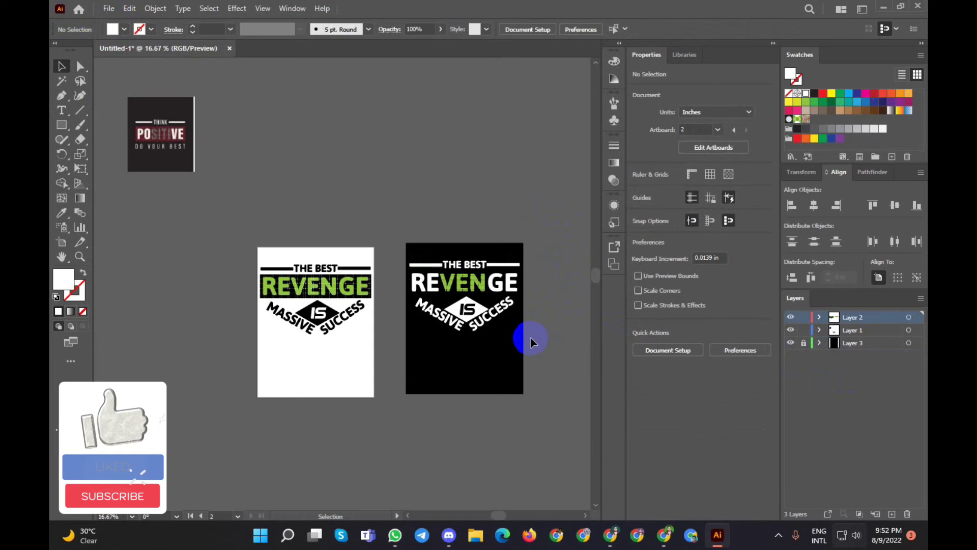
{"action": "left_click", "coordinate": [79, 109]}
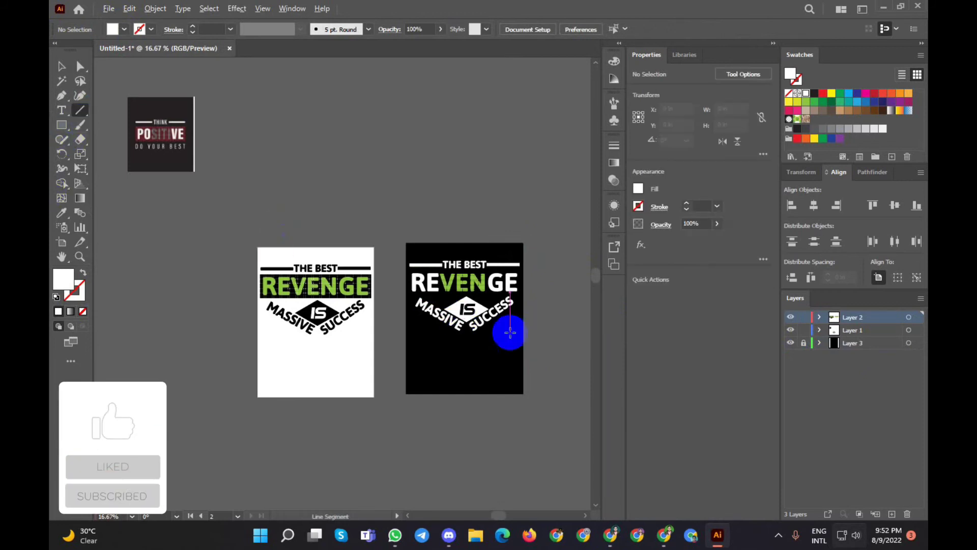
{"action": "scroll", "coordinate": [508, 327], "scroll_direction": "up", "scroll_amount": 4}
{"action": "left_click_drag", "start_coordinate": [242, 226], "coordinate": [319, 186]}
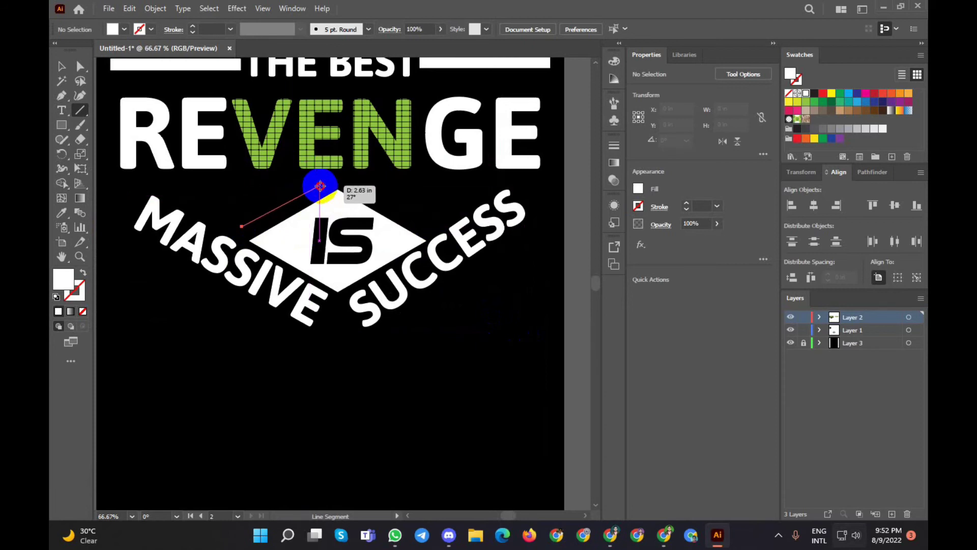
{"action": "left_click_drag", "start_coordinate": [320, 186], "coordinate": [320, 186]}
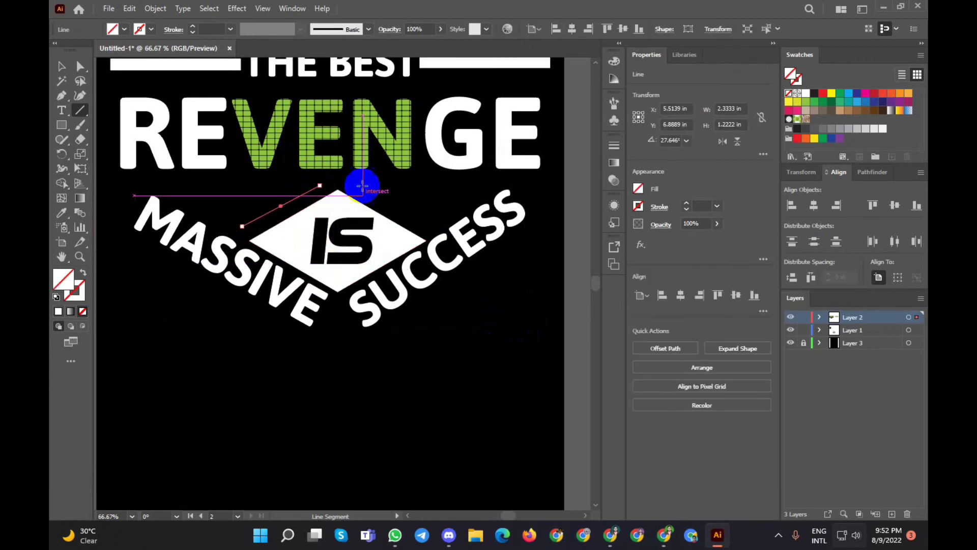
{"action": "key", "text": "ctrl+shift+a"}
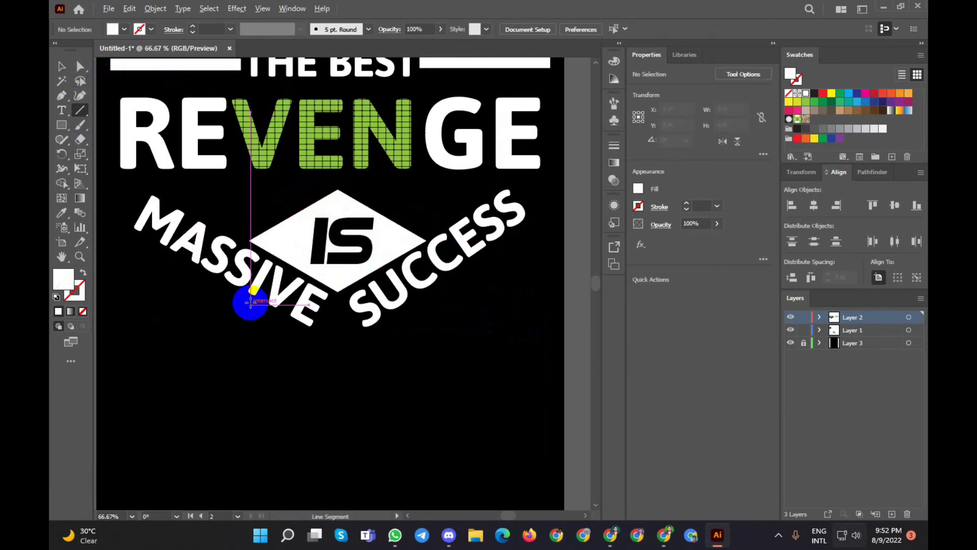
{"action": "scroll", "coordinate": [249, 304], "scroll_direction": "down", "scroll_amount": 4}
{"action": "left_click", "coordinate": [61, 67]}
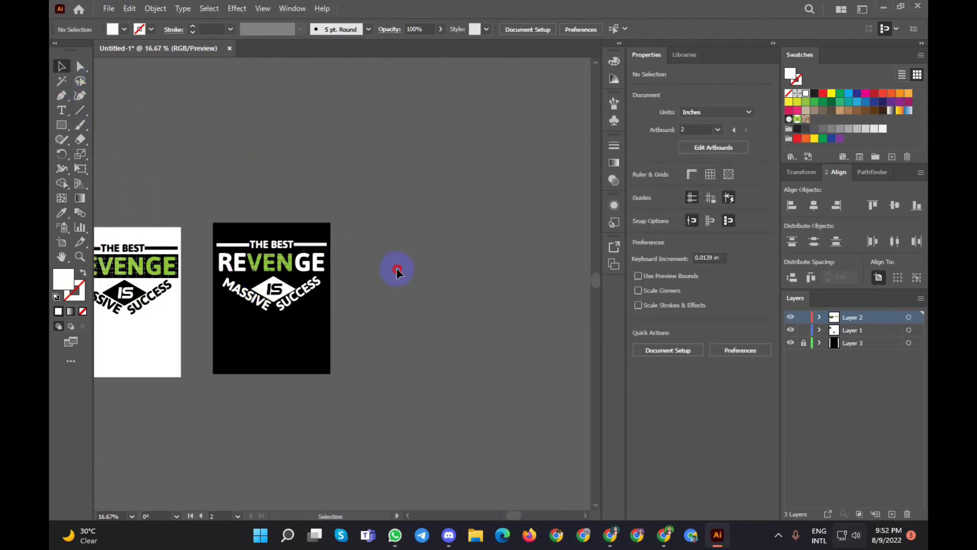
{"action": "scroll", "coordinate": [219, 290], "scroll_direction": "up", "scroll_amount": 1}
{"action": "scroll", "coordinate": [221, 299], "scroll_direction": "up", "scroll_amount": 3}
{"action": "scroll", "coordinate": [222, 299], "scroll_direction": "down", "scroll_amount": 2}
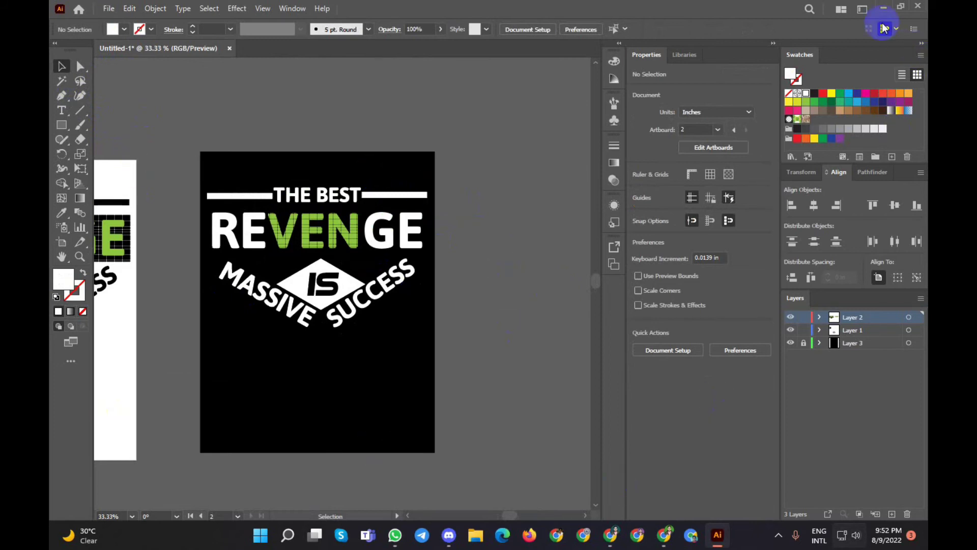
Minimize Illustrator to bring Photoshop forward
{"action": "left_click", "coordinate": [884, 7]}
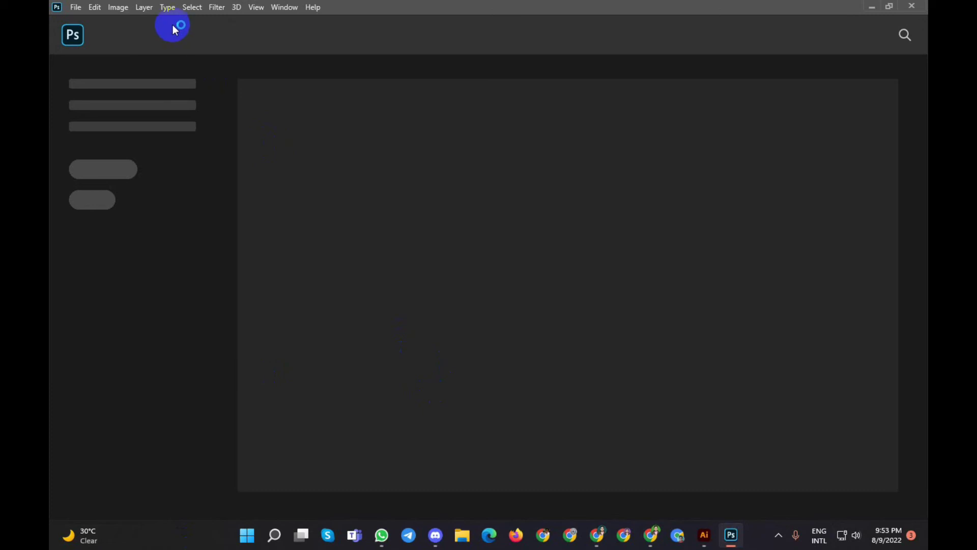
Open the T-Shirt Mock-Up Front.psd file
{"action": "left_click", "coordinate": [76, 7]}
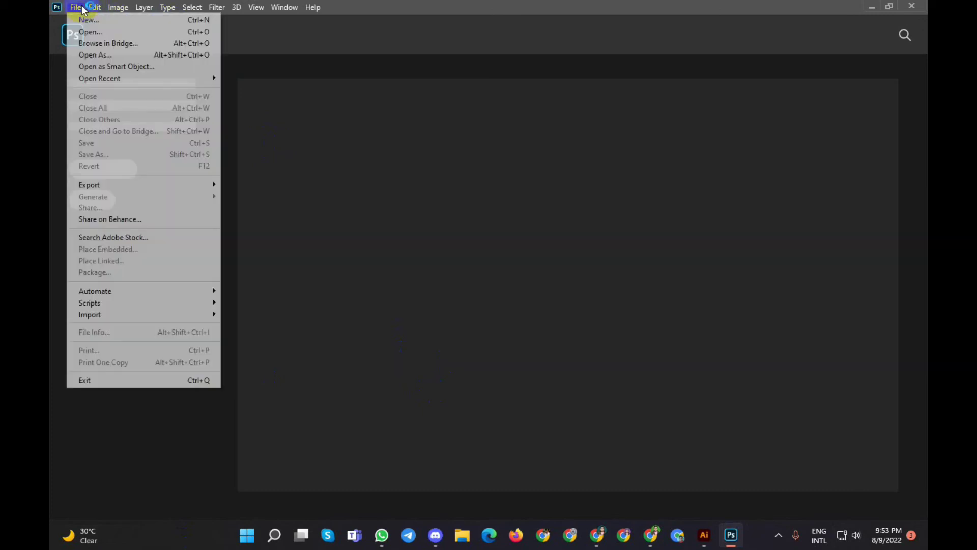
{"action": "left_click", "coordinate": [328, 50]}
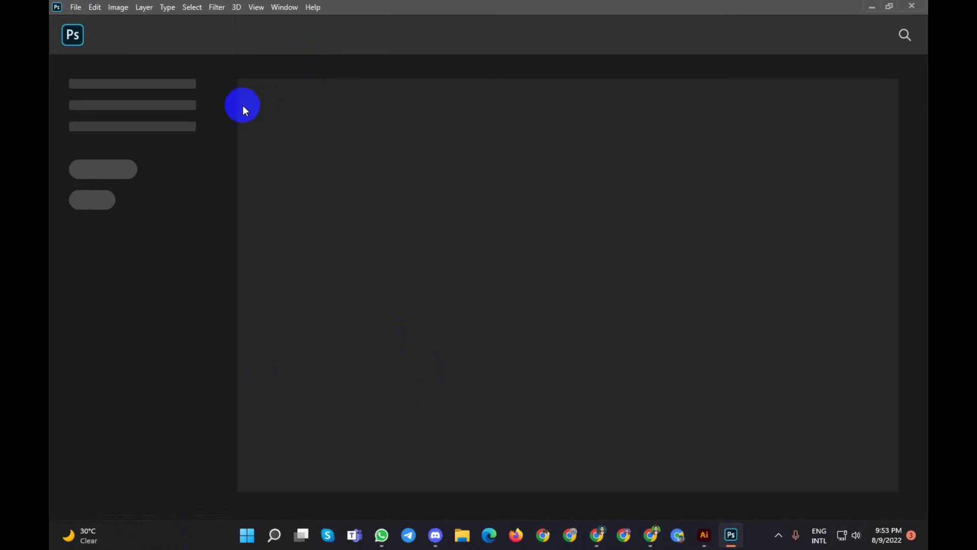
{"action": "left_click", "coordinate": [75, 7]}
{"action": "left_click", "coordinate": [124, 33]}
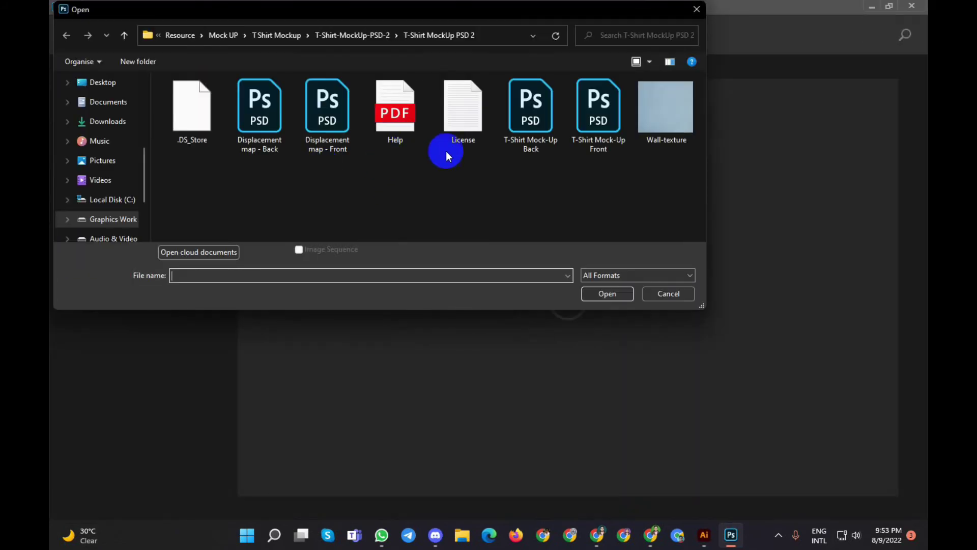
{"action": "left_click", "coordinate": [599, 109]}
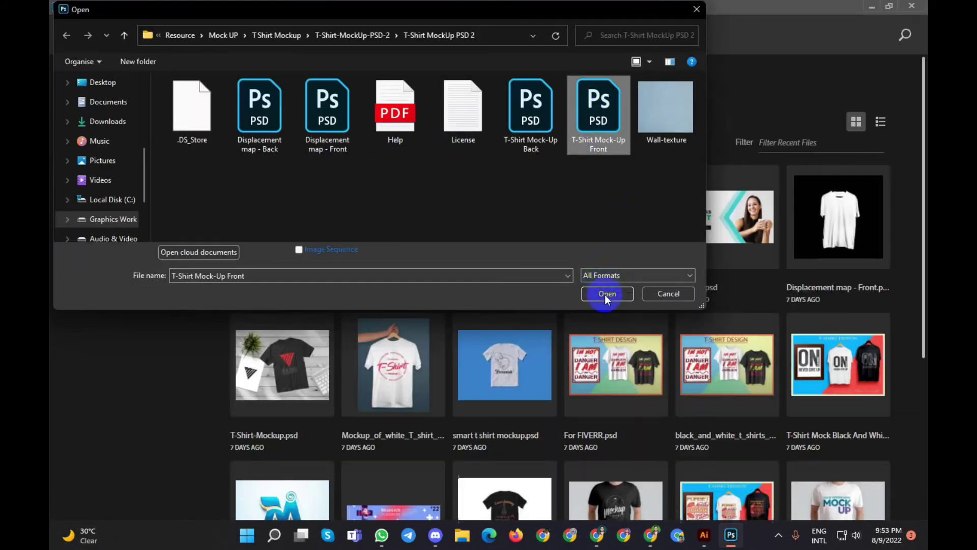
{"action": "left_click", "coordinate": [605, 295]}
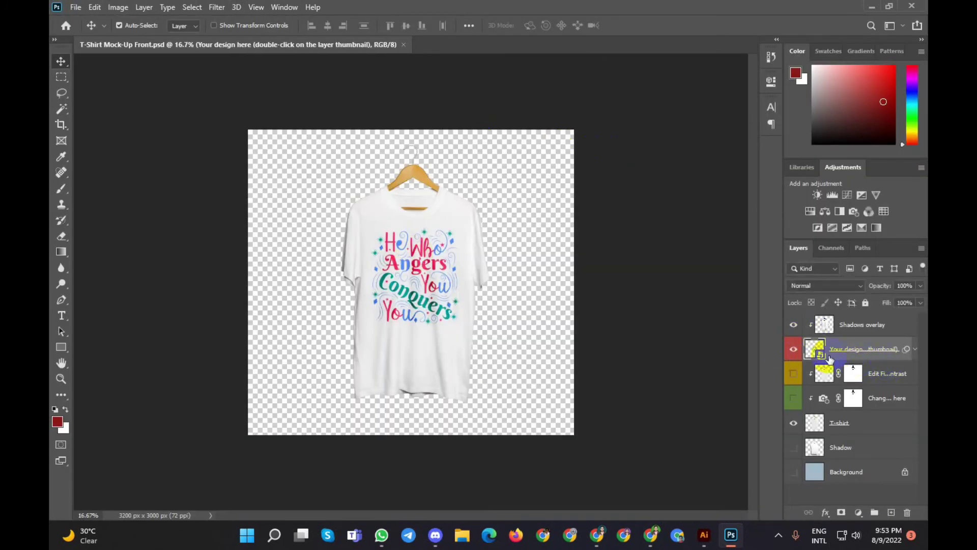
Delete the old quote layer inside the design smart object, then switch to Illustrator
{"action": "double_click", "coordinate": [821, 355]}
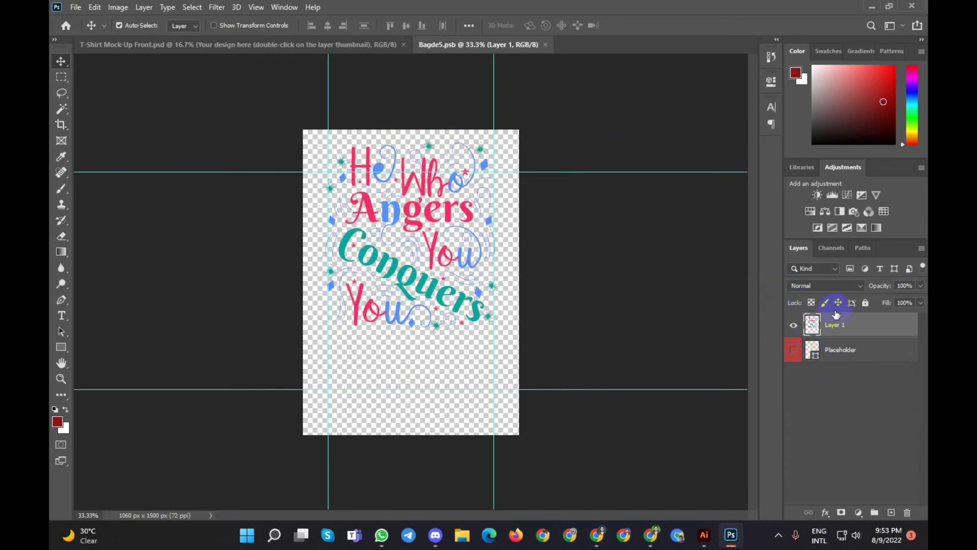
{"action": "key", "text": "Delete"}
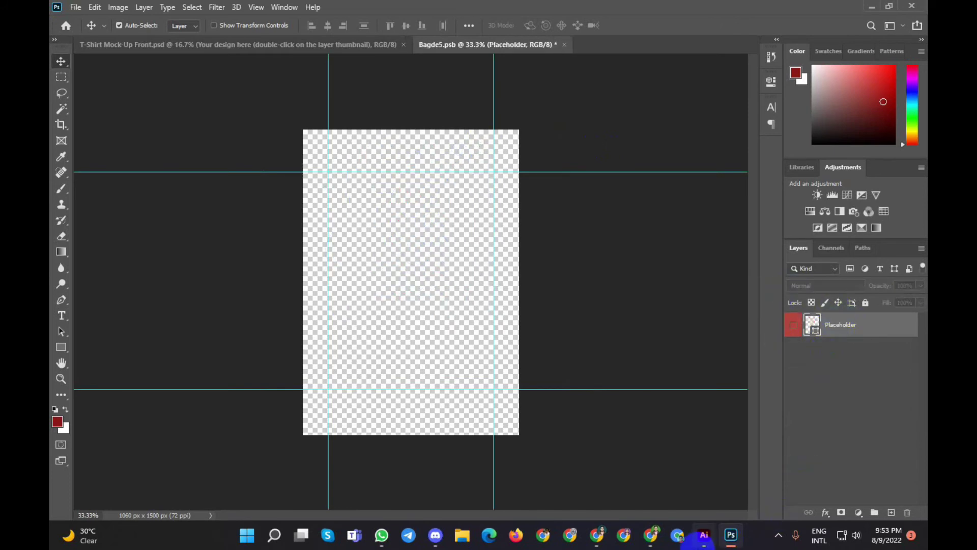
{"action": "left_click", "coordinate": [707, 540]}
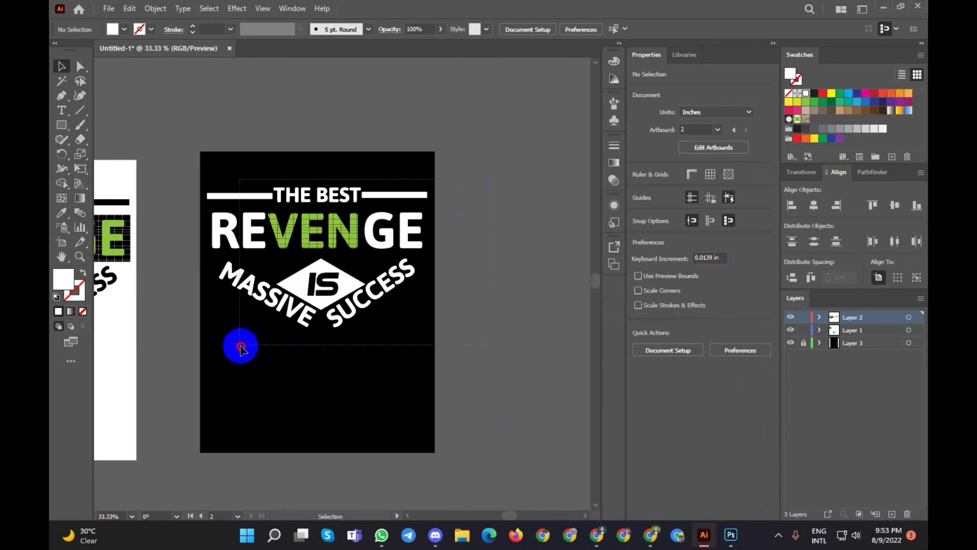
Marquee-select the REVENGE artwork, group it with Ctrl+G, and return to Photoshop
{"action": "left_click_drag", "start_coordinate": [434, 300], "coordinate": [214, 405]}
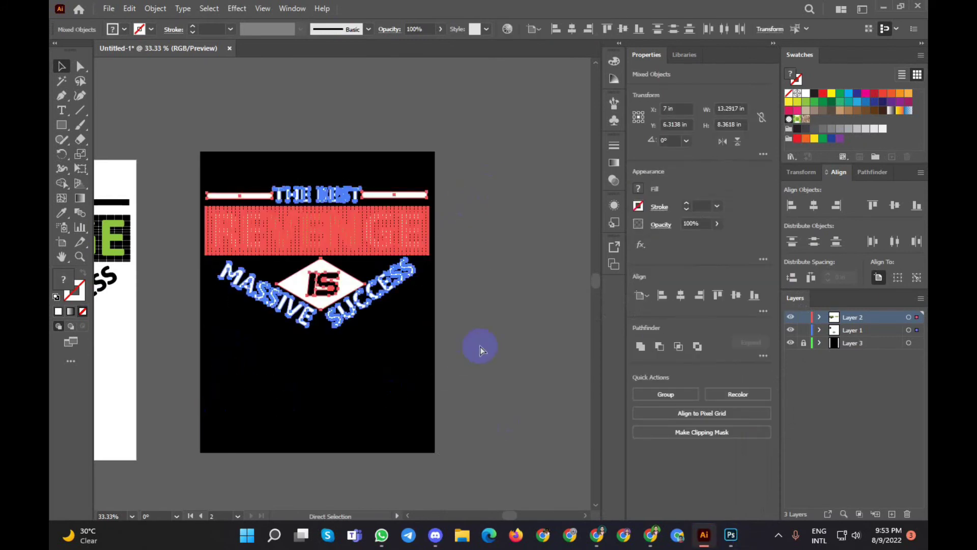
{"action": "key", "text": "ctrl+g"}
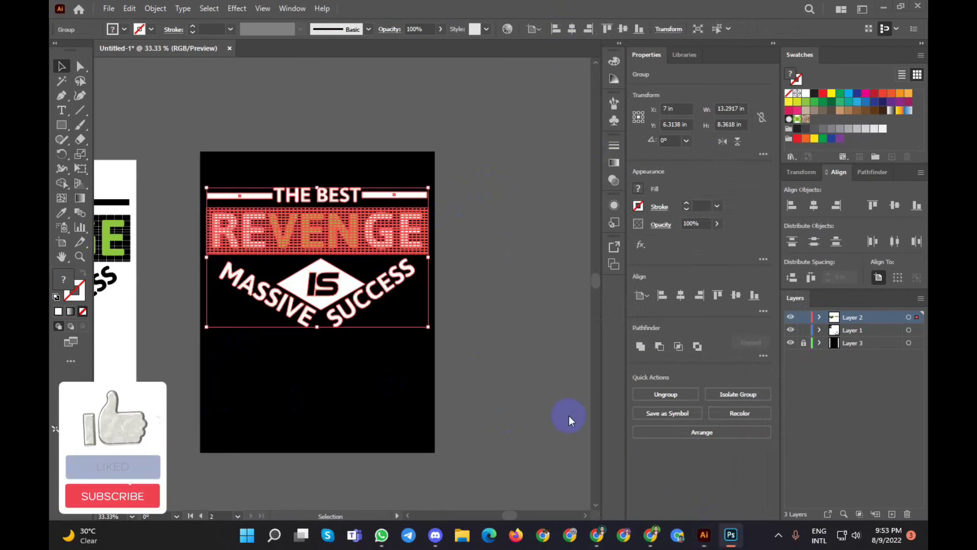
{"action": "left_click", "coordinate": [731, 535]}
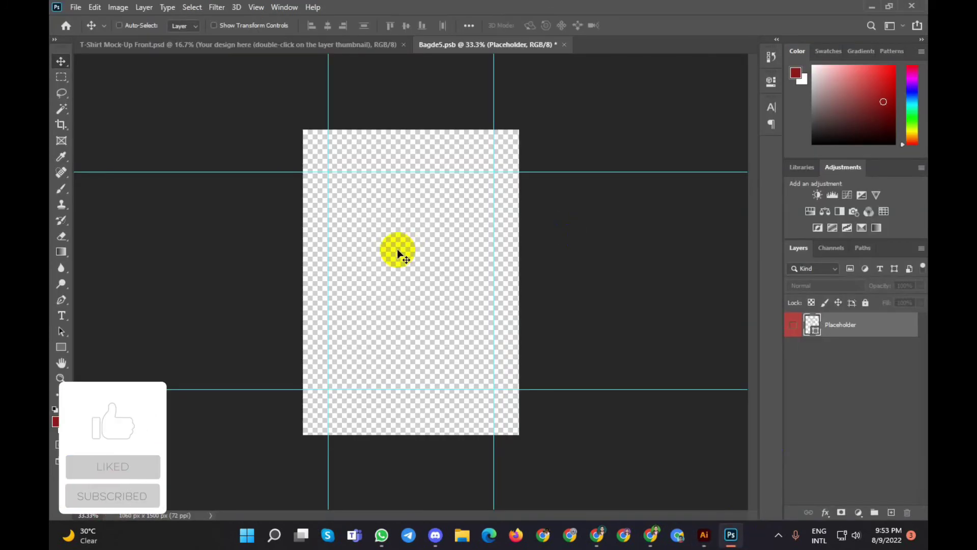
Paste the REVENGE artwork, then move it near the top and scale it down
{"action": "key", "text": "ctrl+v"}
{"action": "left_click", "coordinate": [524, 142]}
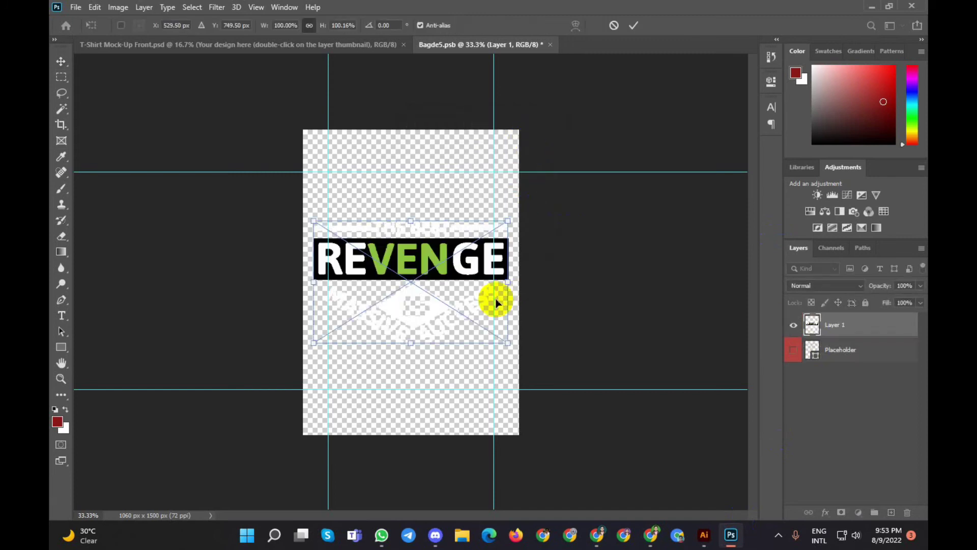
{"action": "left_click_drag", "start_coordinate": [430, 266], "coordinate": [430, 194]}
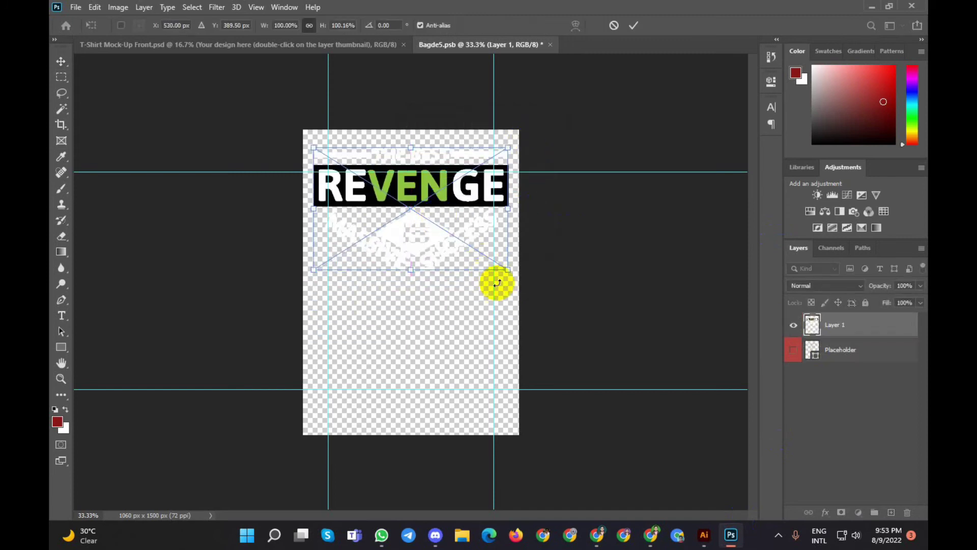
{"action": "left_click_drag", "start_coordinate": [508, 270], "coordinate": [488, 260]}
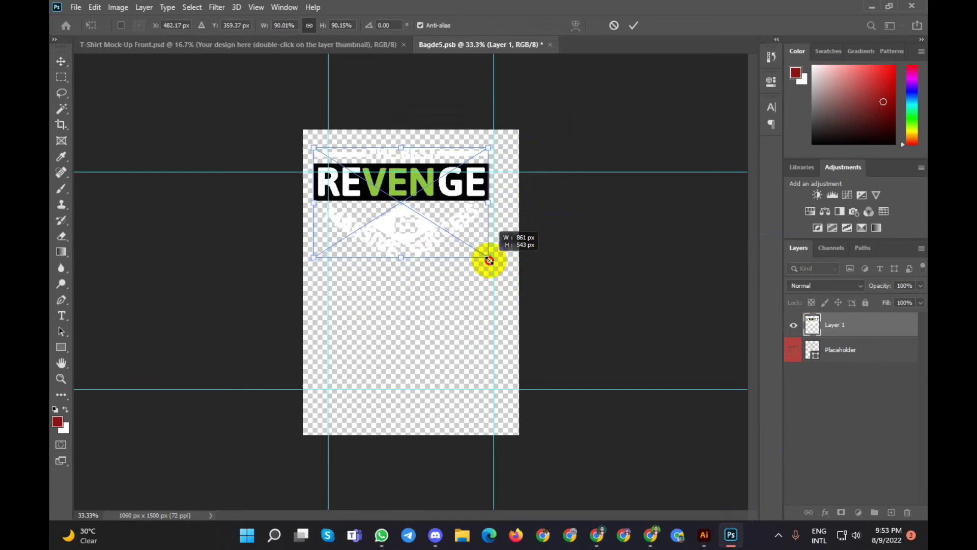
{"action": "left_click_drag", "start_coordinate": [411, 232], "coordinate": [417, 238]}
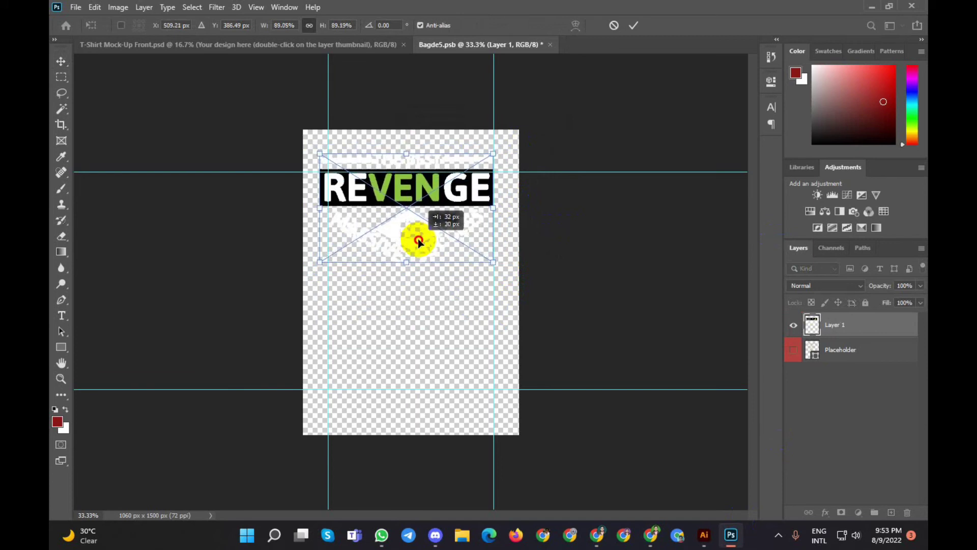
{"action": "left_click", "coordinate": [633, 26]}
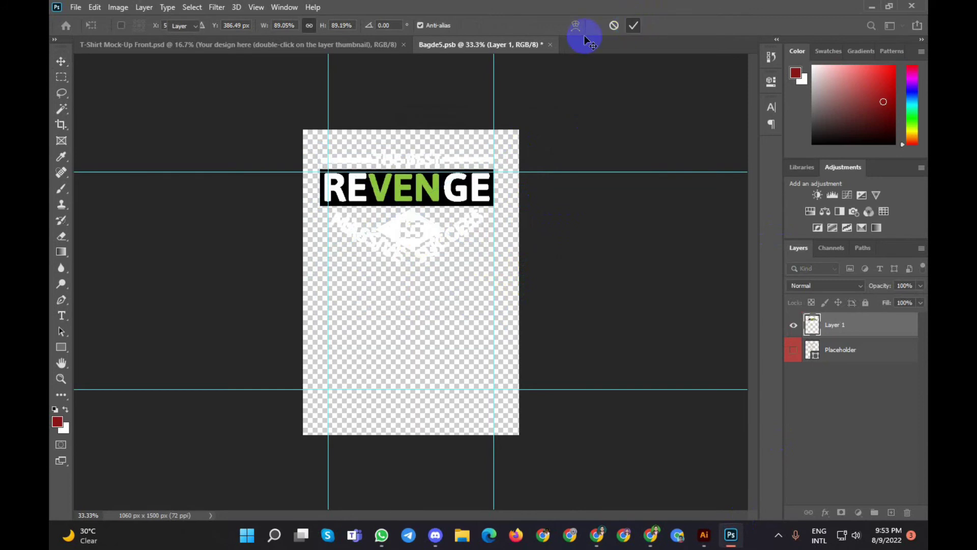
Close the smart object saving changes, and dismiss the update error
{"action": "left_click", "coordinate": [554, 45]}
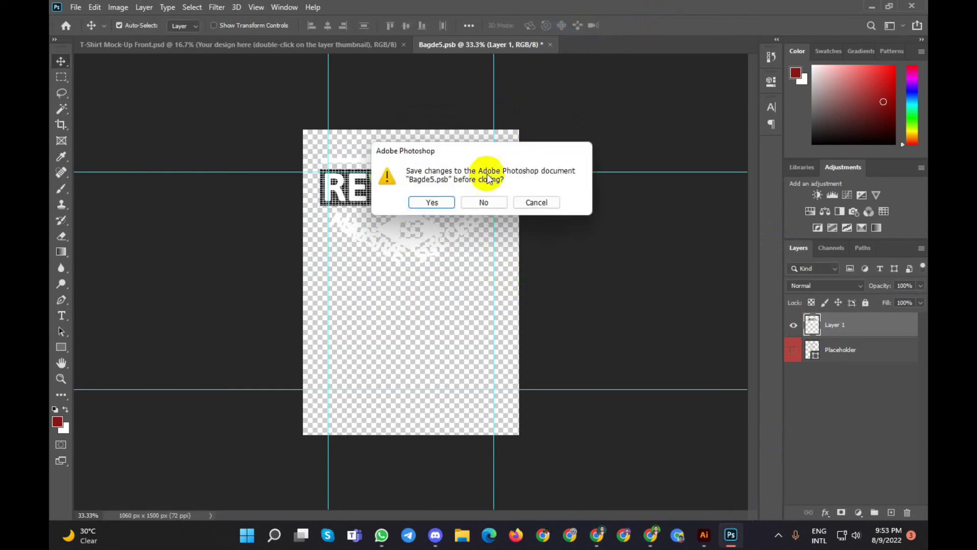
{"action": "left_click", "coordinate": [442, 203]}
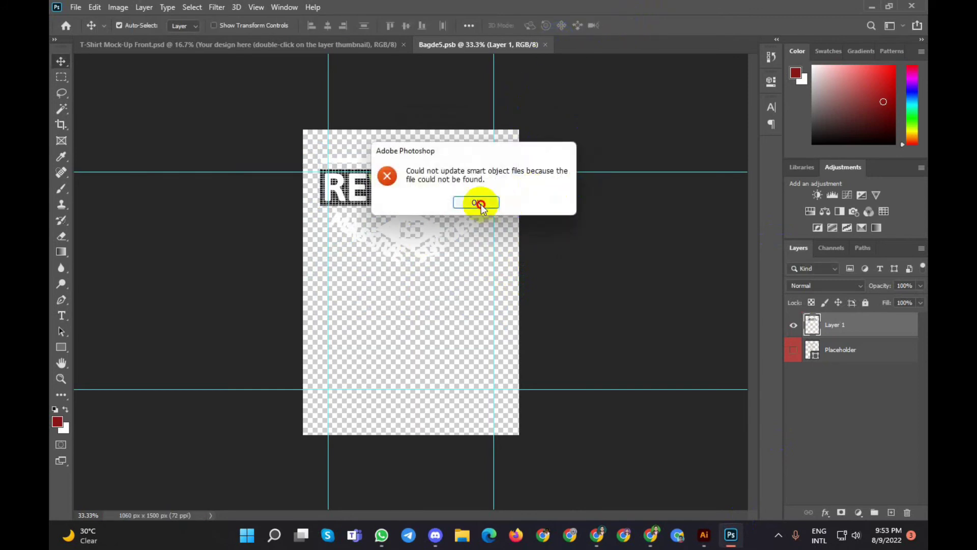
{"action": "left_click", "coordinate": [478, 204]}
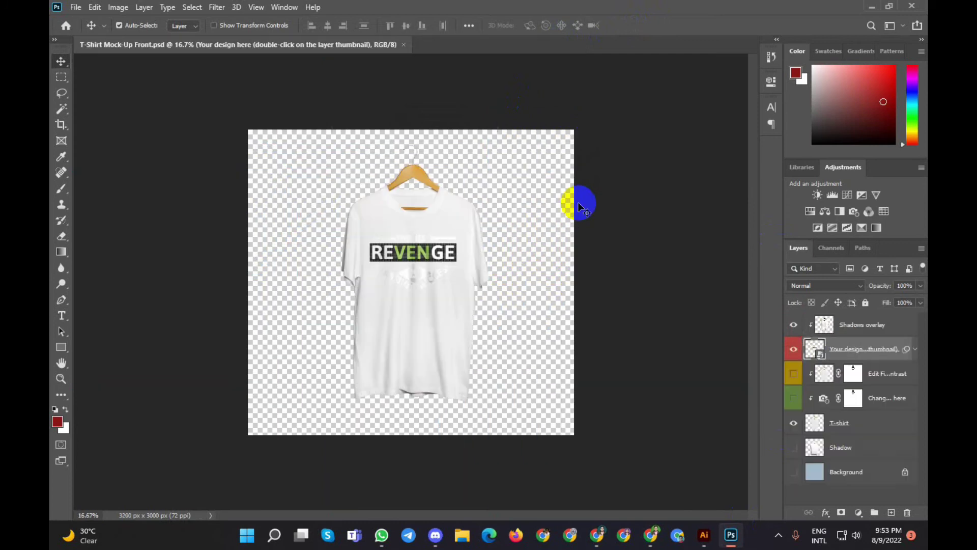
Show the 'Change t-shirt color here' layer and zoom in to check the dark shirt
{"action": "left_click", "coordinate": [794, 398]}
{"action": "left_click", "coordinate": [624, 288]}
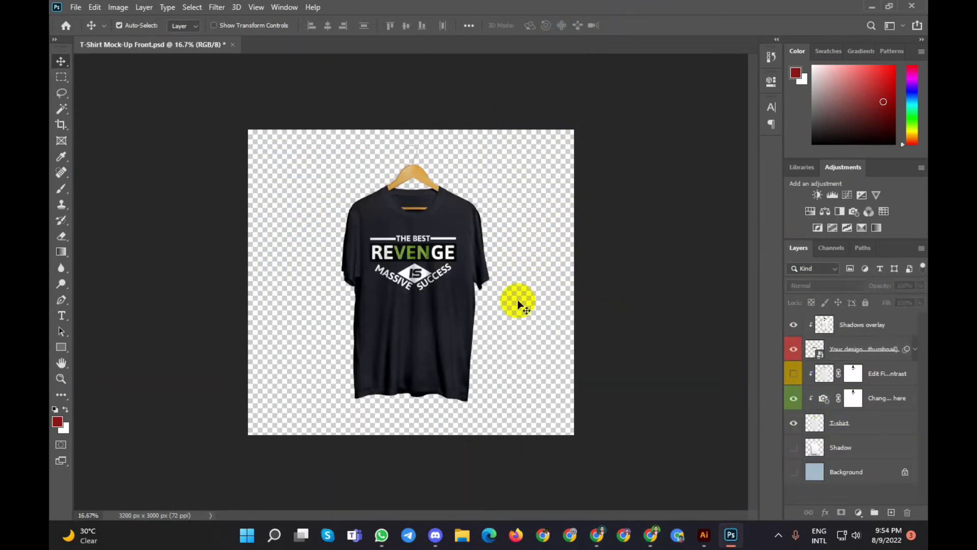
{"action": "scroll", "coordinate": [434, 270], "scroll_direction": "up", "scroll_amount": 2}
{"action": "scroll", "coordinate": [438, 270], "scroll_direction": "up", "scroll_amount": 2}
{"action": "scroll", "coordinate": [442, 272], "scroll_direction": "up", "scroll_amount": 2}
{"action": "scroll", "coordinate": [446, 273], "scroll_direction": "up", "scroll_amount": 1}
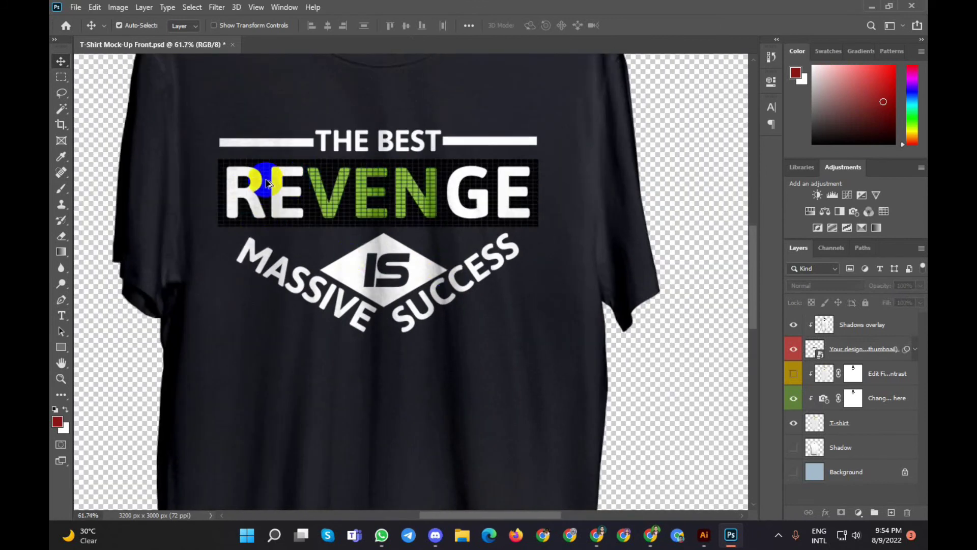
{"action": "scroll", "coordinate": [246, 192], "scroll_direction": "up", "scroll_amount": 1}
{"action": "scroll", "coordinate": [254, 188], "scroll_direction": "up", "scroll_amount": 2}
{"action": "scroll", "coordinate": [250, 130], "scroll_direction": "up", "scroll_amount": 2}
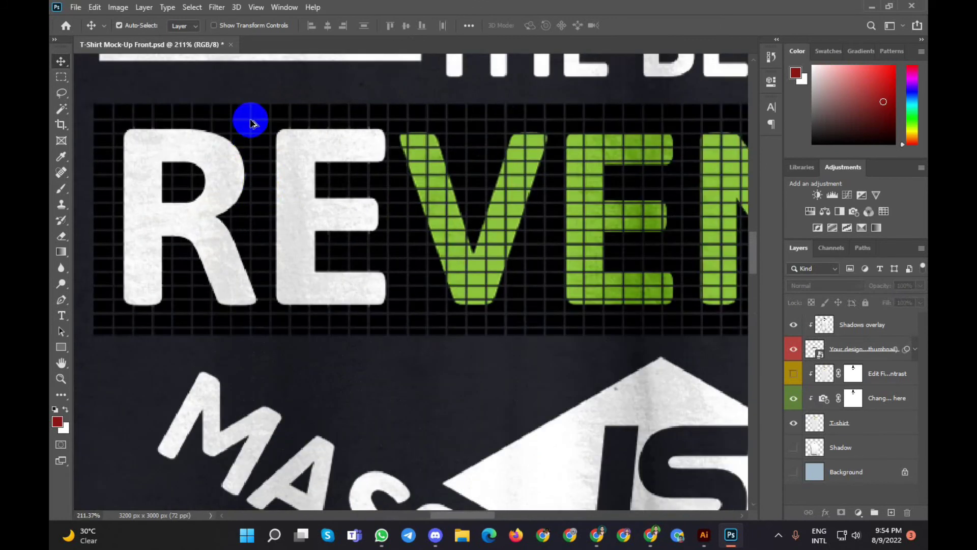
{"action": "scroll", "coordinate": [267, 168], "scroll_direction": "down", "scroll_amount": 2}
{"action": "scroll", "coordinate": [262, 164], "scroll_direction": "down", "scroll_amount": 1}
{"action": "scroll", "coordinate": [331, 177], "scroll_direction": "down", "scroll_amount": 2}
{"action": "scroll", "coordinate": [346, 177], "scroll_direction": "down", "scroll_amount": 1}
{"action": "scroll", "coordinate": [316, 174], "scroll_direction": "down", "scroll_amount": 1}
{"action": "scroll", "coordinate": [303, 170], "scroll_direction": "down", "scroll_amount": 1}
{"action": "scroll", "coordinate": [294, 172], "scroll_direction": "down", "scroll_amount": 1}
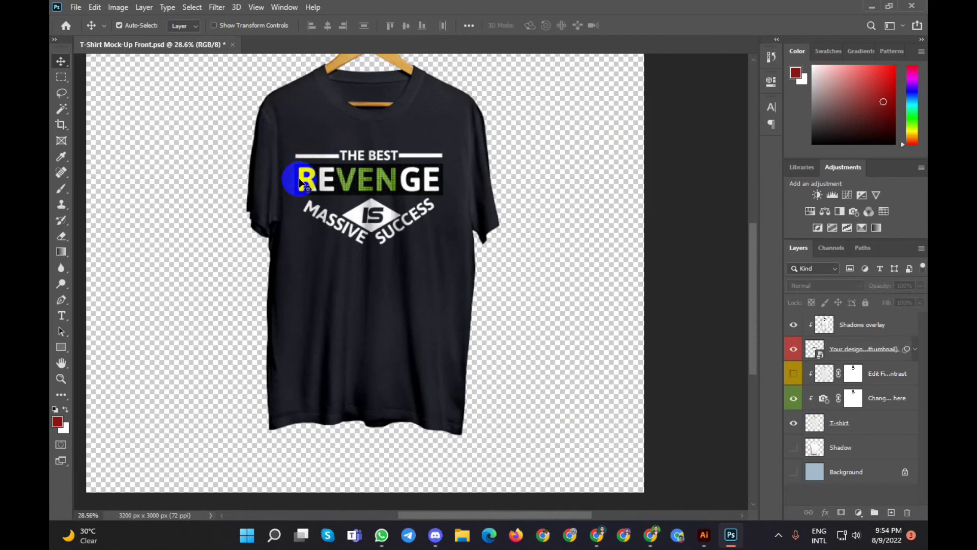
Open the shirt colour layer's Photo Filter colour chooser
{"action": "scroll", "coordinate": [285, 172], "scroll_direction": "up", "scroll_amount": 1}
{"action": "scroll", "coordinate": [287, 171], "scroll_direction": "down", "scroll_amount": 1}
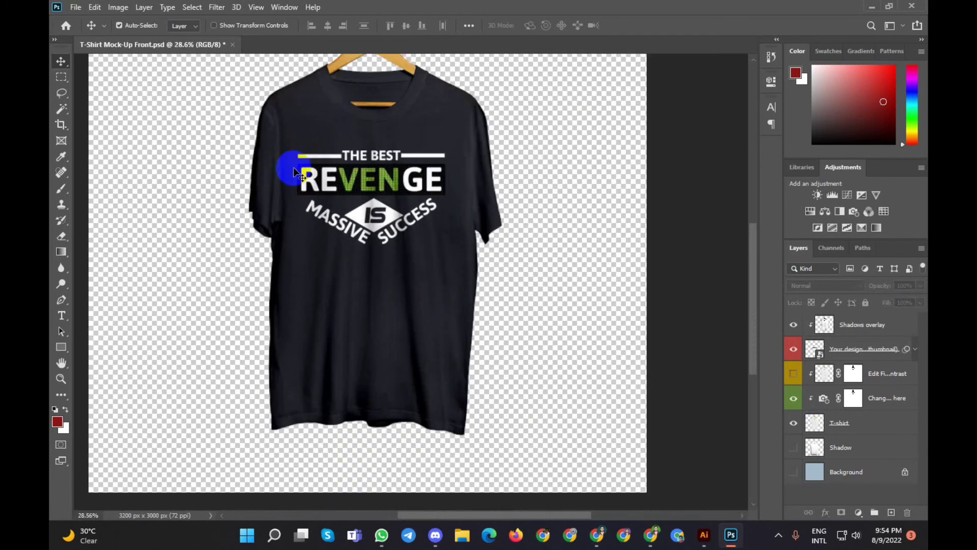
{"action": "double_click", "coordinate": [827, 399]}
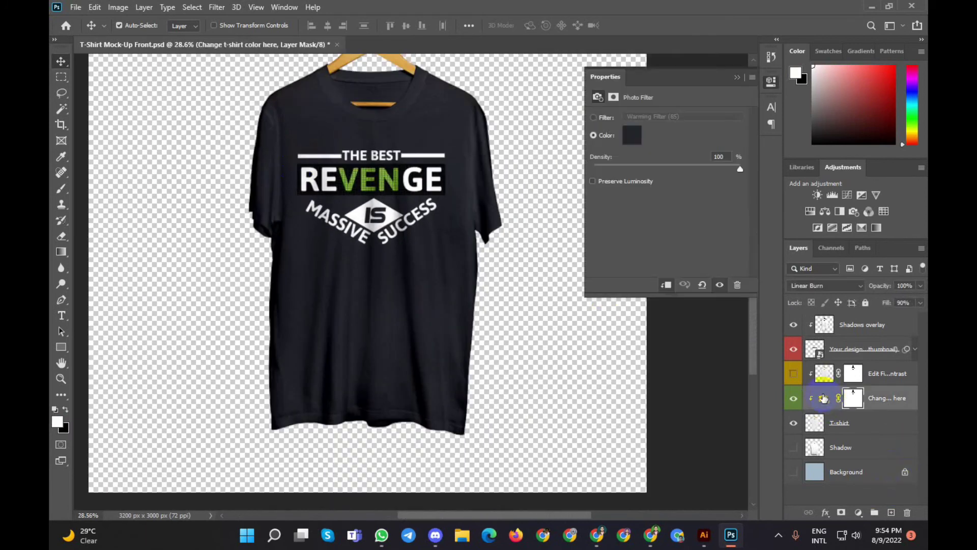
{"action": "left_click", "coordinate": [645, 140]}
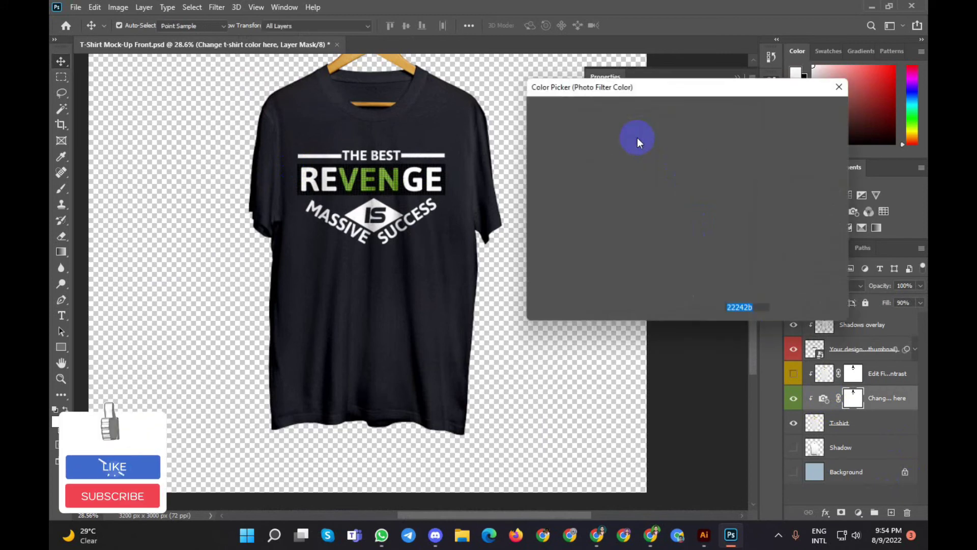
Try blue, navy, orange and green shirt colours, then settle on purple 80138a
{"action": "mouse_move", "coordinate": [636, 138]}
{"action": "left_mouse_down"}
{"action": "mouse_move", "coordinate": [652, 152]}
{"action": "mouse_move", "coordinate": [658, 232]}
{"action": "mouse_move", "coordinate": [626, 161]}
{"action": "left_mouse_up"}
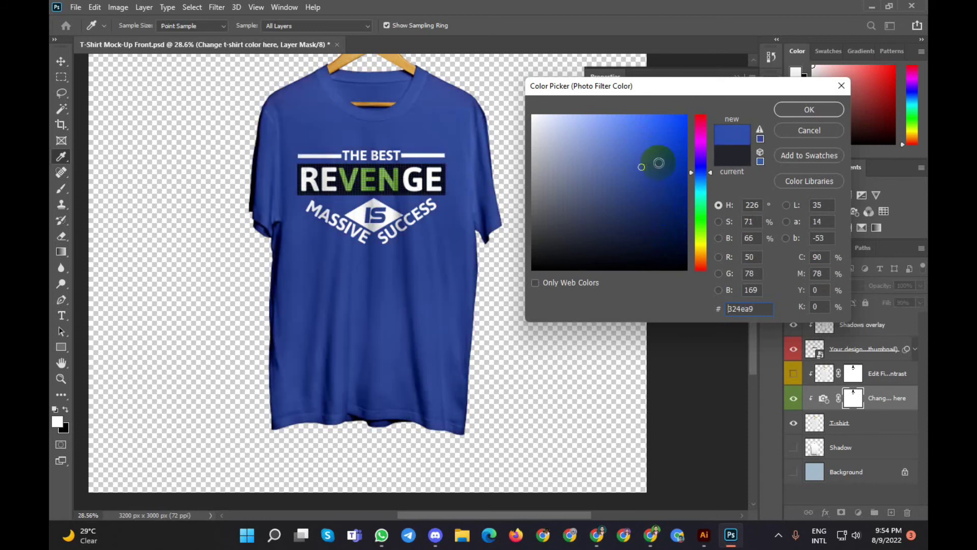
{"action": "left_click_drag", "start_coordinate": [675, 163], "coordinate": [671, 225]}
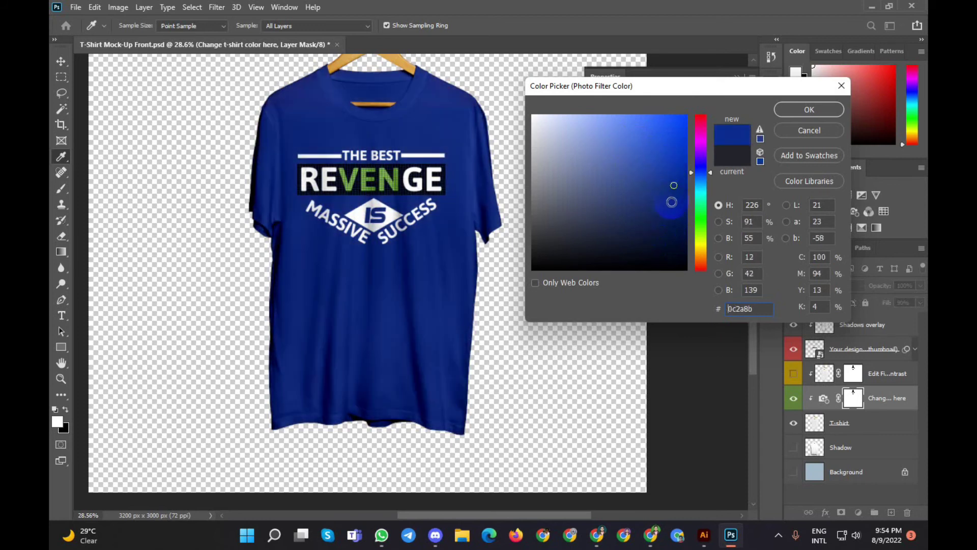
{"action": "left_click_drag", "start_coordinate": [721, 185], "coordinate": [702, 262]}
{"action": "mouse_move", "coordinate": [630, 175]}
{"action": "left_mouse_down"}
{"action": "mouse_move", "coordinate": [633, 196]}
{"action": "mouse_move", "coordinate": [620, 140]}
{"action": "left_mouse_up"}
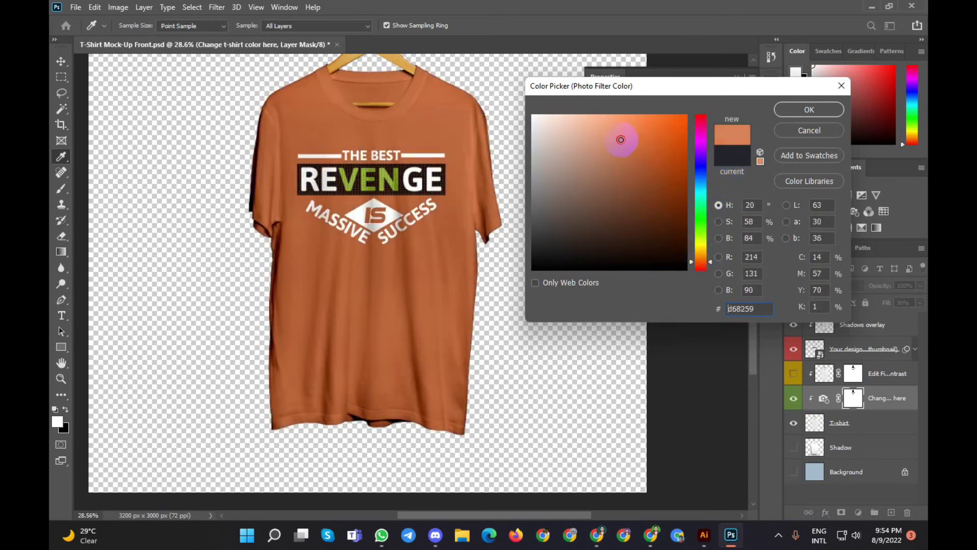
{"action": "left_click", "coordinate": [701, 168]}
{"action": "left_click", "coordinate": [670, 160]}
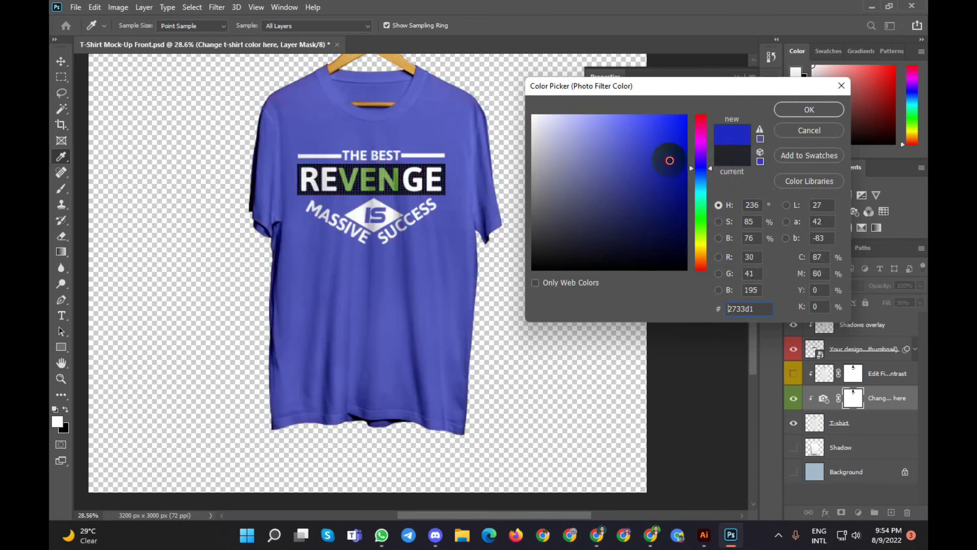
{"action": "left_click", "coordinate": [676, 178]}
{"action": "left_click", "coordinate": [702, 226]}
{"action": "mouse_move", "coordinate": [656, 169]}
{"action": "left_mouse_down"}
{"action": "mouse_move", "coordinate": [671, 222]}
{"action": "mouse_move", "coordinate": [645, 219]}
{"action": "mouse_move", "coordinate": [677, 197]}
{"action": "left_mouse_up"}
{"action": "left_click_drag", "start_coordinate": [702, 163], "coordinate": [704, 142]}
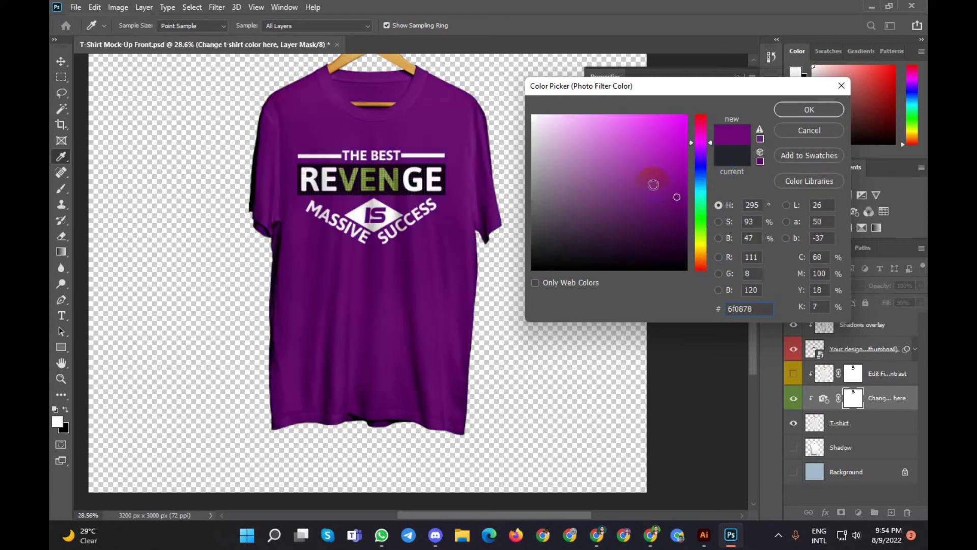
{"action": "left_click_drag", "start_coordinate": [676, 202], "coordinate": [666, 180]}
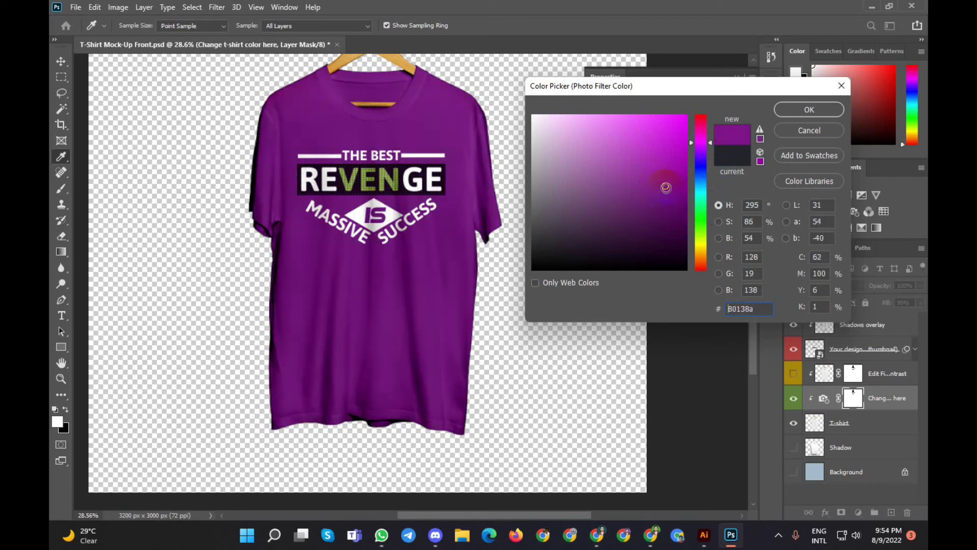
{"action": "left_click", "coordinate": [808, 108]}
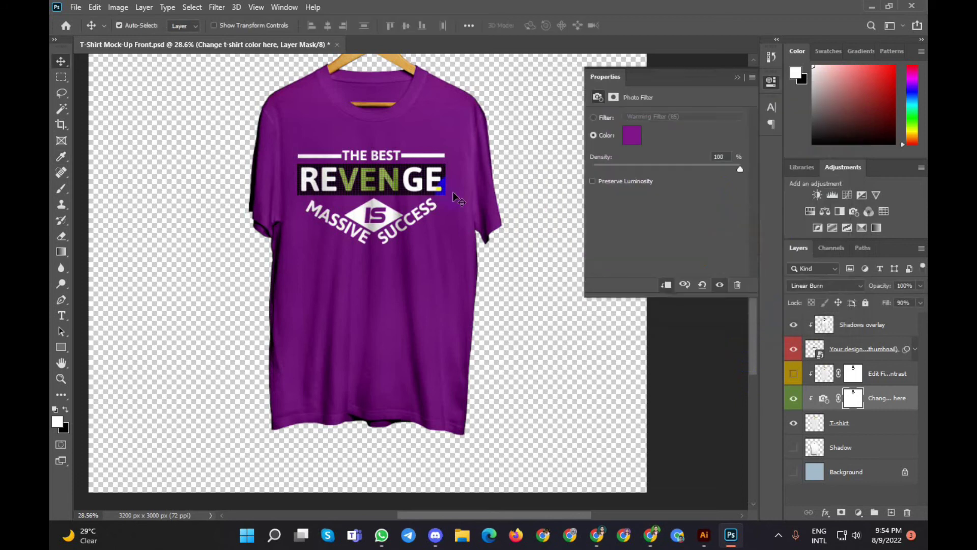
Close the photo filter settings and make the Shadow and Background layers visible again
{"action": "scroll", "coordinate": [453, 253], "scroll_direction": "up", "scroll_amount": 2}
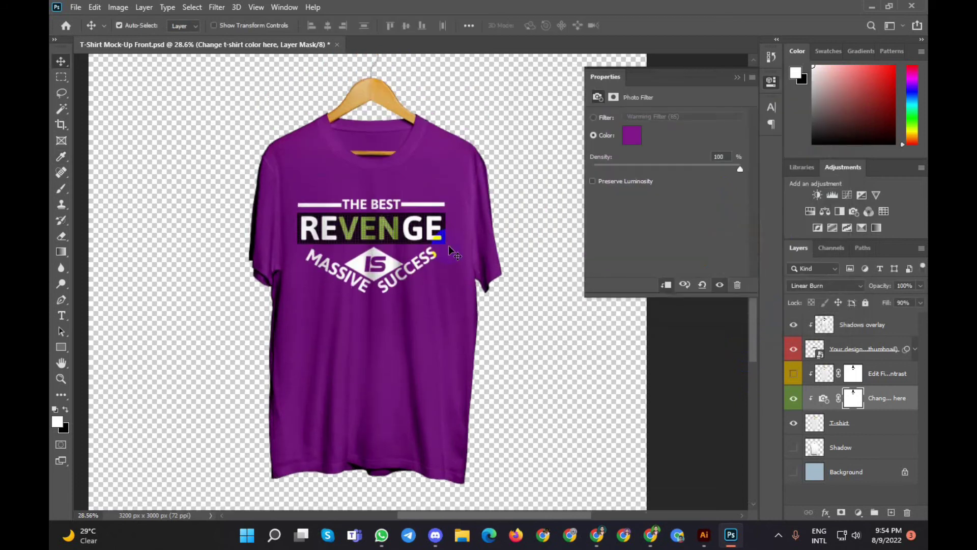
{"action": "left_click", "coordinate": [736, 78]}
{"action": "scroll", "coordinate": [476, 148], "scroll_direction": "down", "scroll_amount": 1}
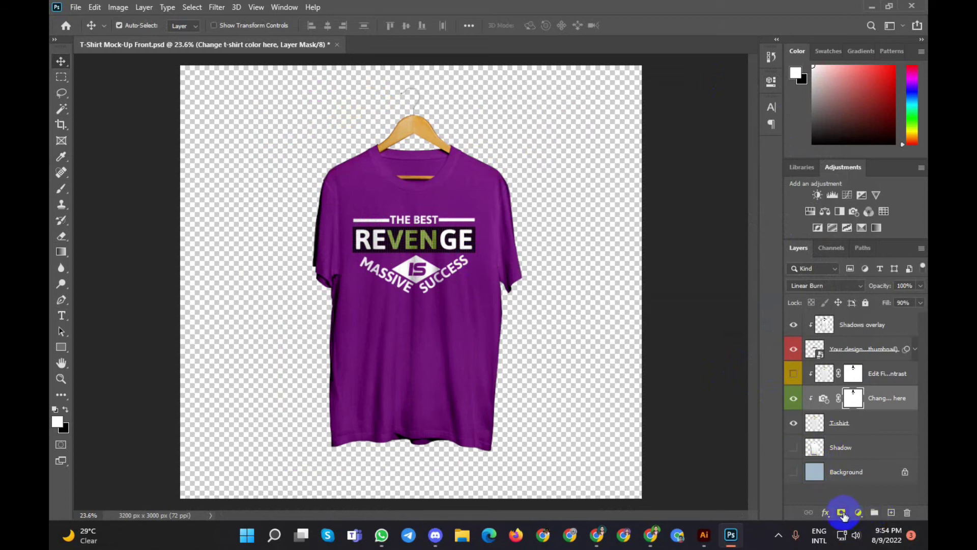
{"action": "left_click", "coordinate": [794, 450]}
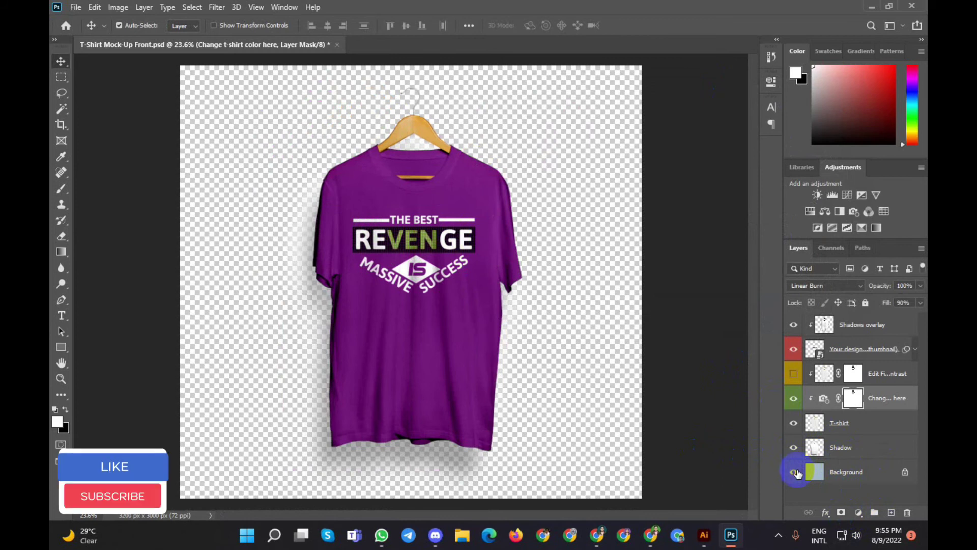
{"action": "left_click", "coordinate": [793, 472]}
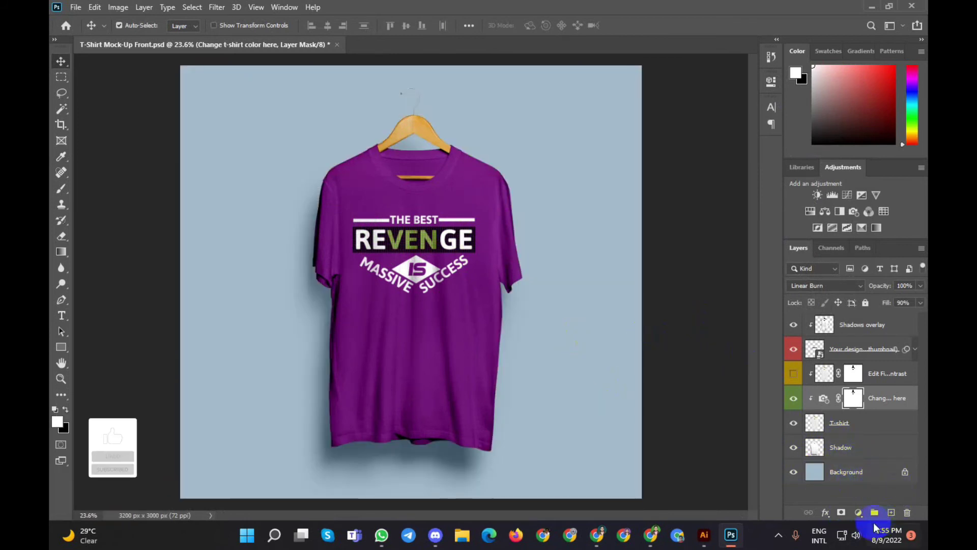
{"action": "left_click", "coordinate": [859, 513]}
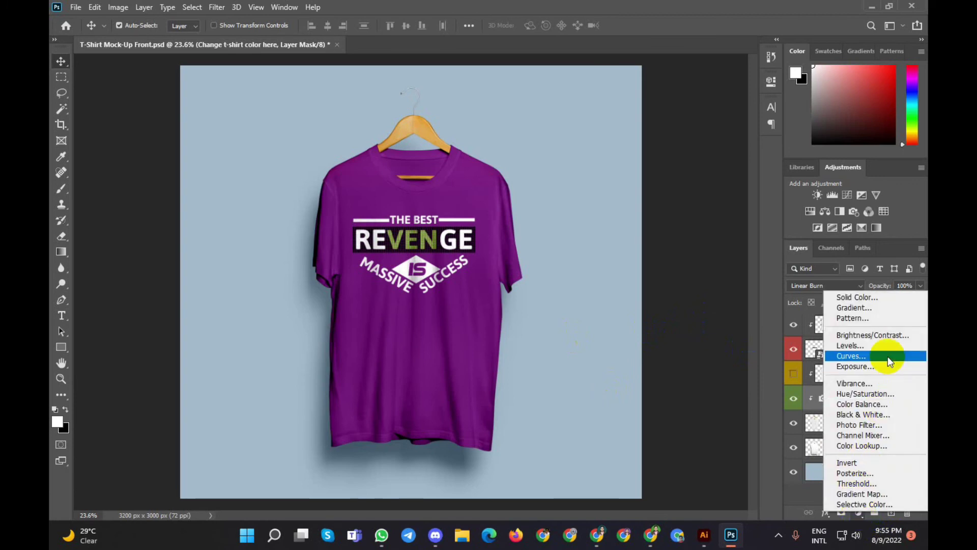
{"action": "left_click", "coordinate": [878, 298]}
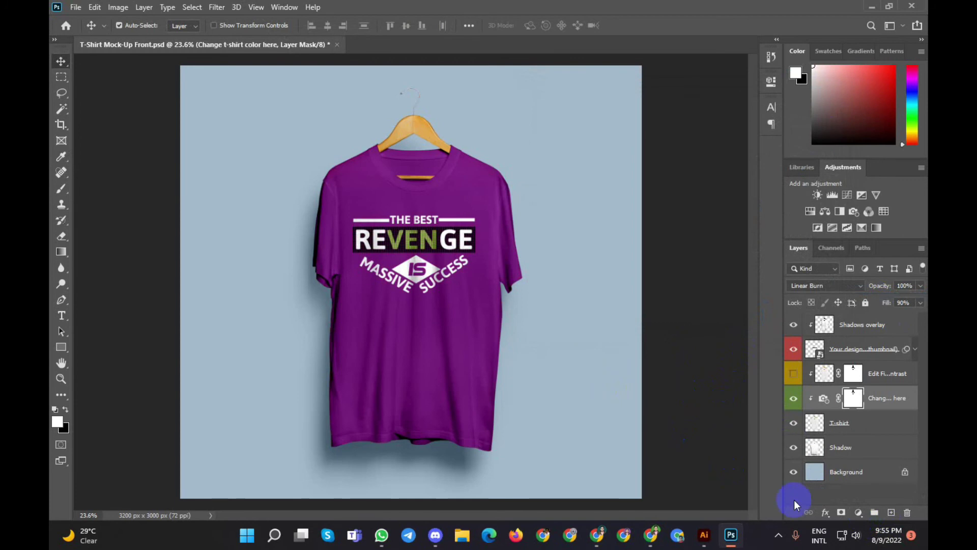
Add a Solid Color fill layer above Background in light pink f7b9f3
{"action": "left_click", "coordinate": [851, 467]}
{"action": "right_click", "coordinate": [854, 473]}
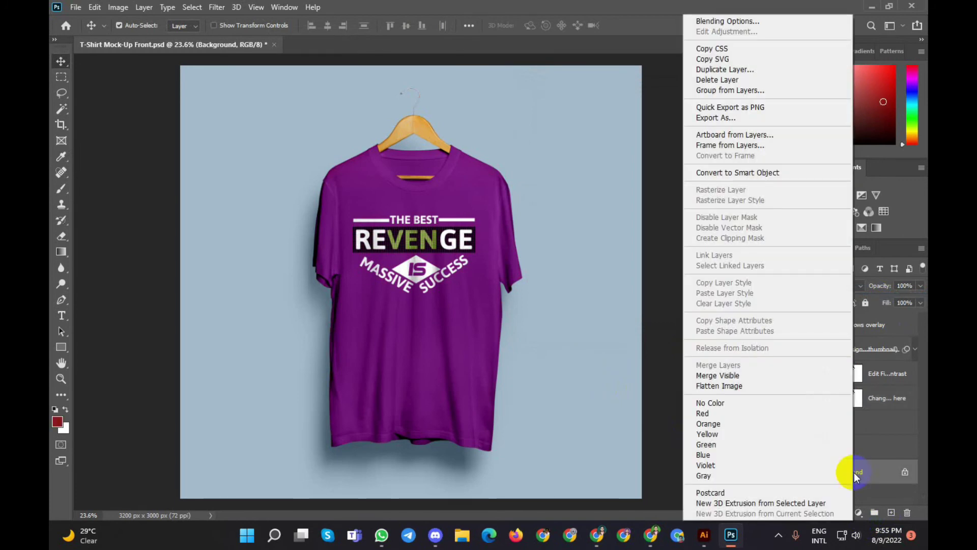
{"action": "left_click", "coordinate": [860, 514]}
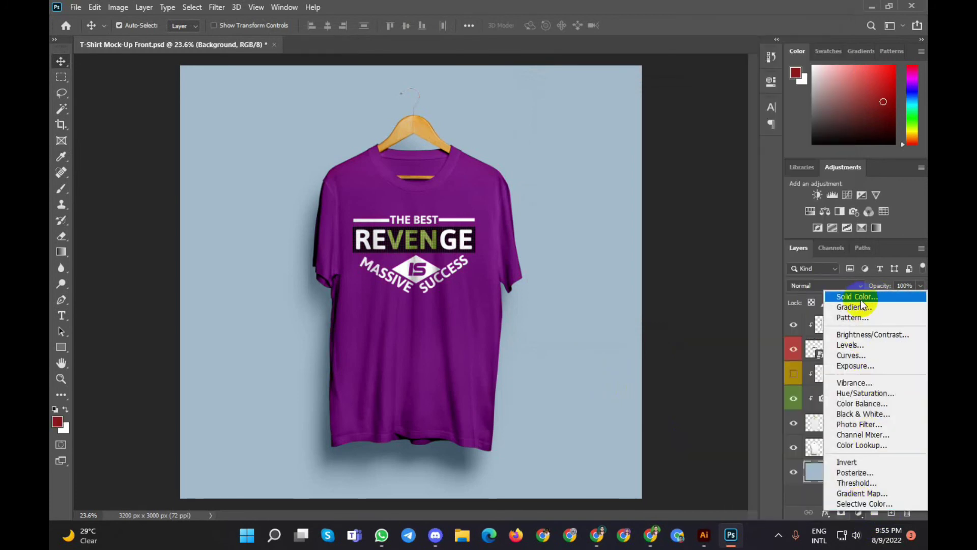
{"action": "left_click", "coordinate": [861, 296]}
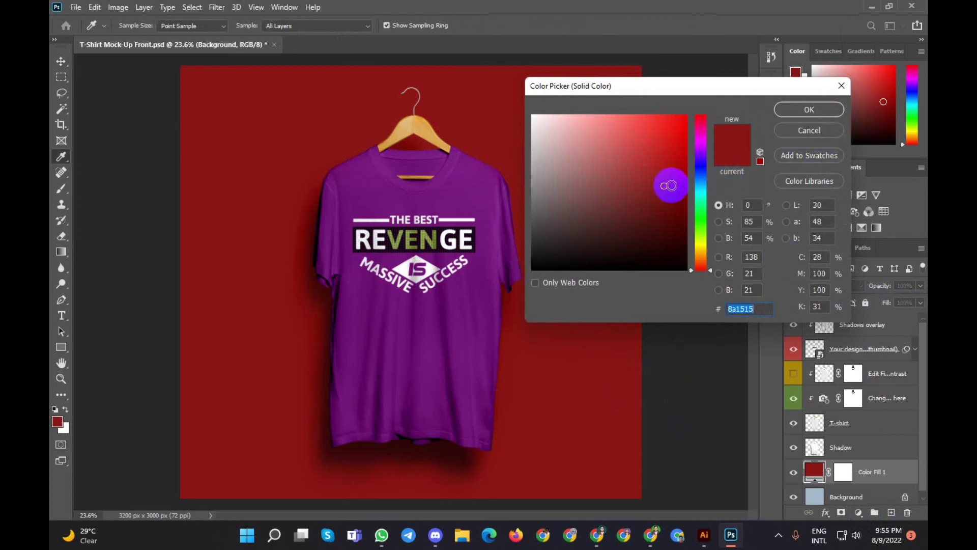
{"action": "left_click", "coordinate": [698, 187]}
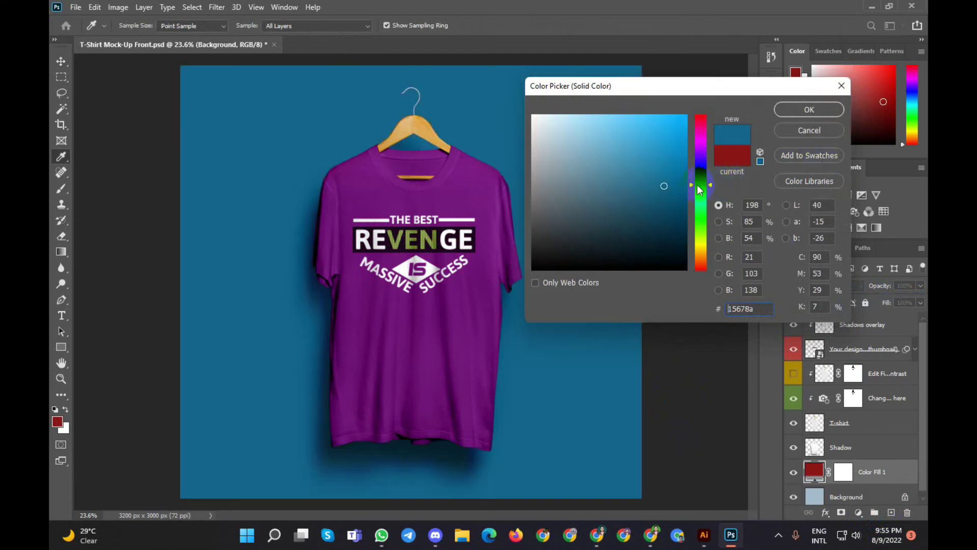
{"action": "left_click_drag", "start_coordinate": [702, 175], "coordinate": [701, 138]}
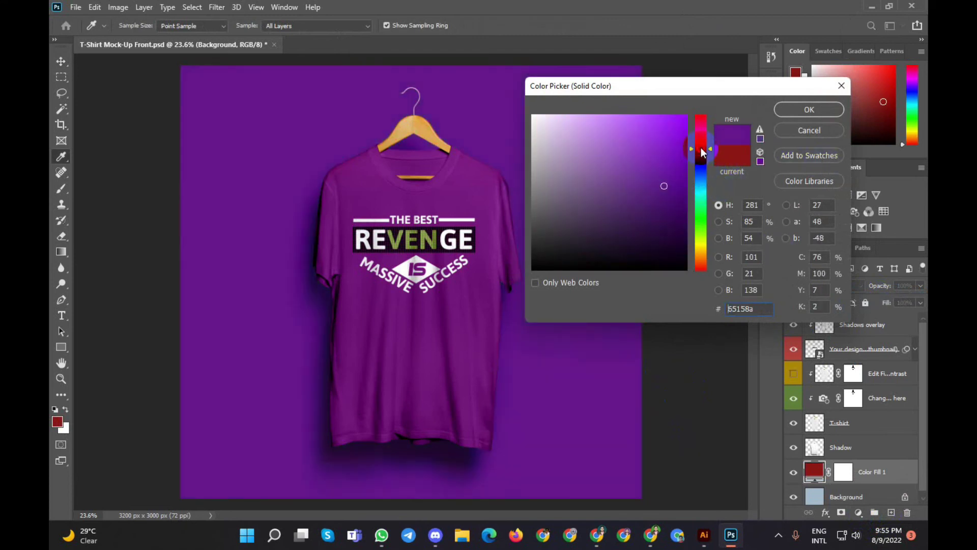
{"action": "left_click_drag", "start_coordinate": [609, 137], "coordinate": [570, 119]}
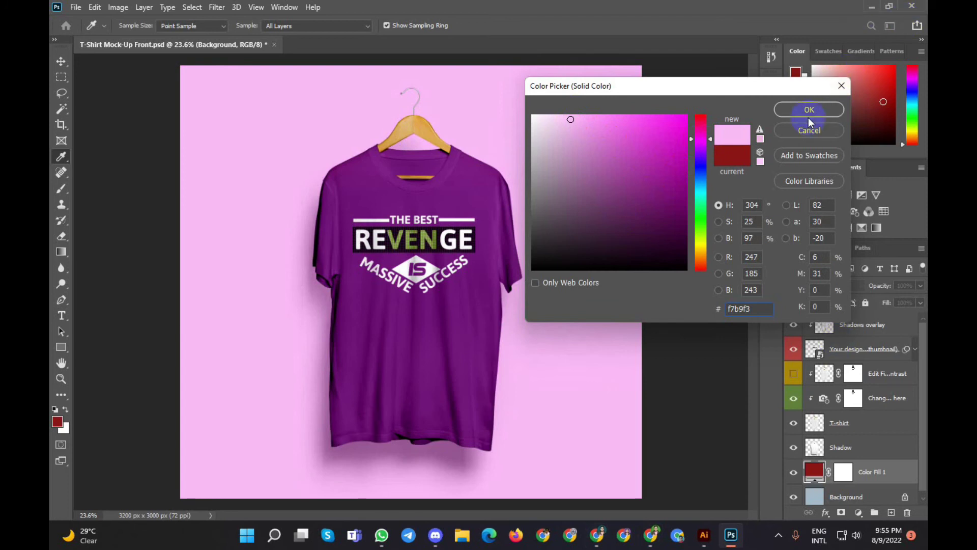
{"action": "left_click", "coordinate": [809, 111]}
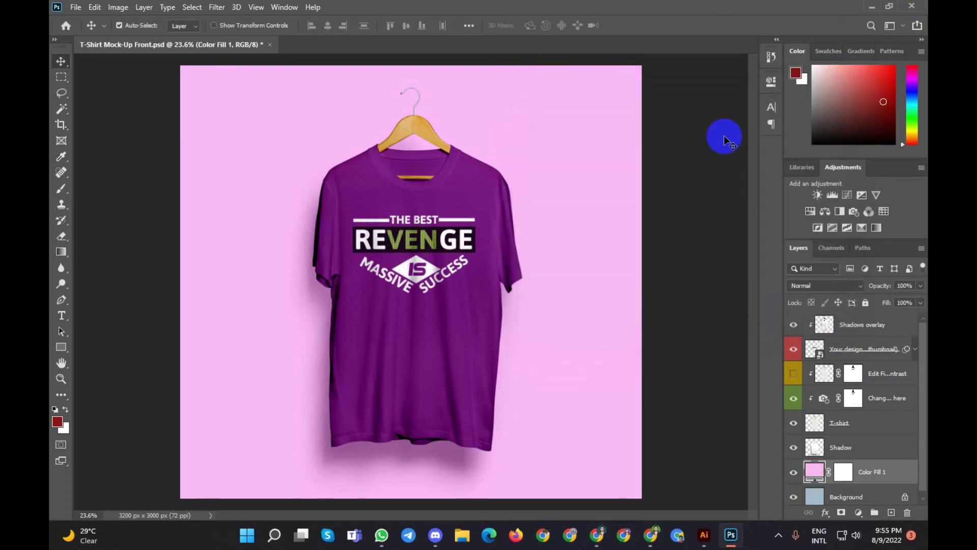
{"action": "left_click", "coordinate": [845, 498]}
Preview the mockup in Save for Web (Legacy), then close it with Done
{"action": "left_click", "coordinate": [75, 7]}
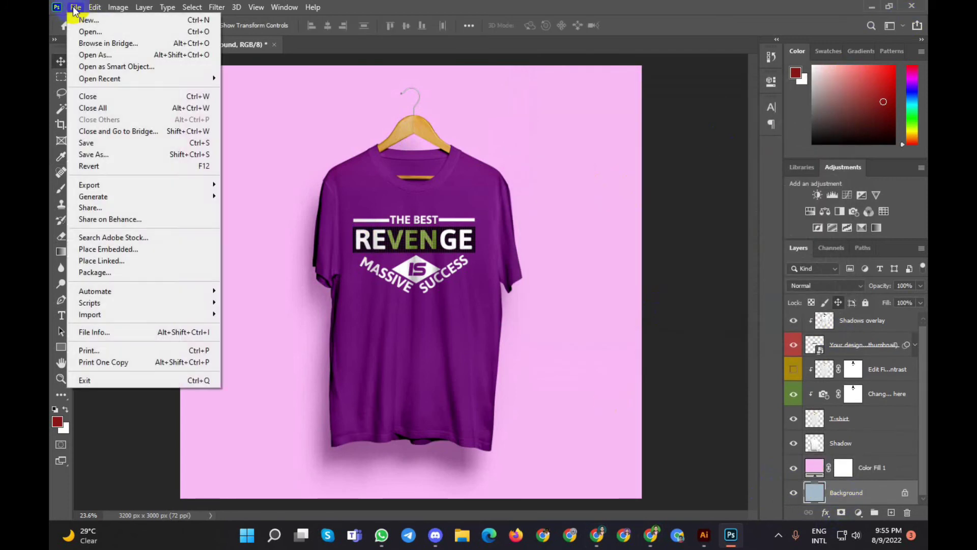
{"action": "left_click", "coordinate": [589, 114]}
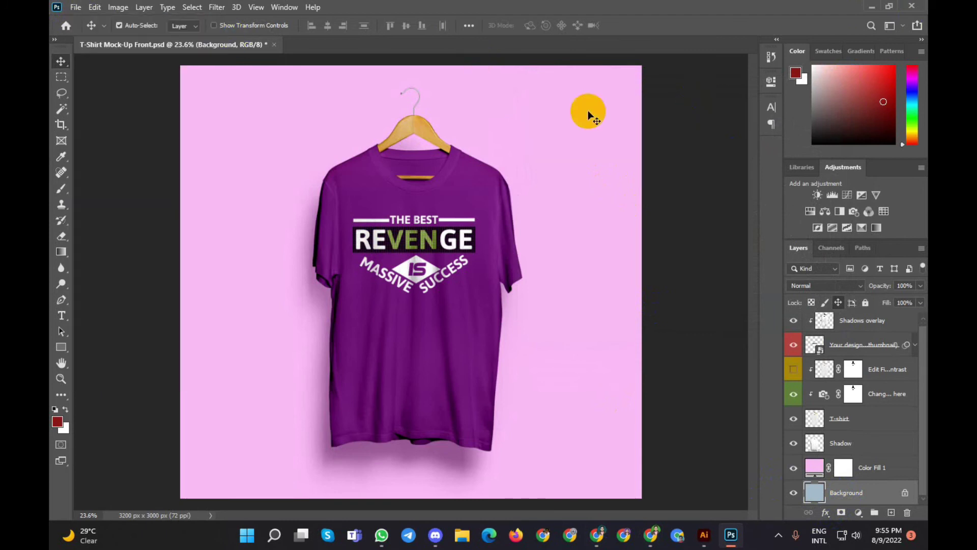
{"action": "left_click", "coordinate": [77, 8]}
{"action": "mouse_move", "coordinate": [90, 185]}
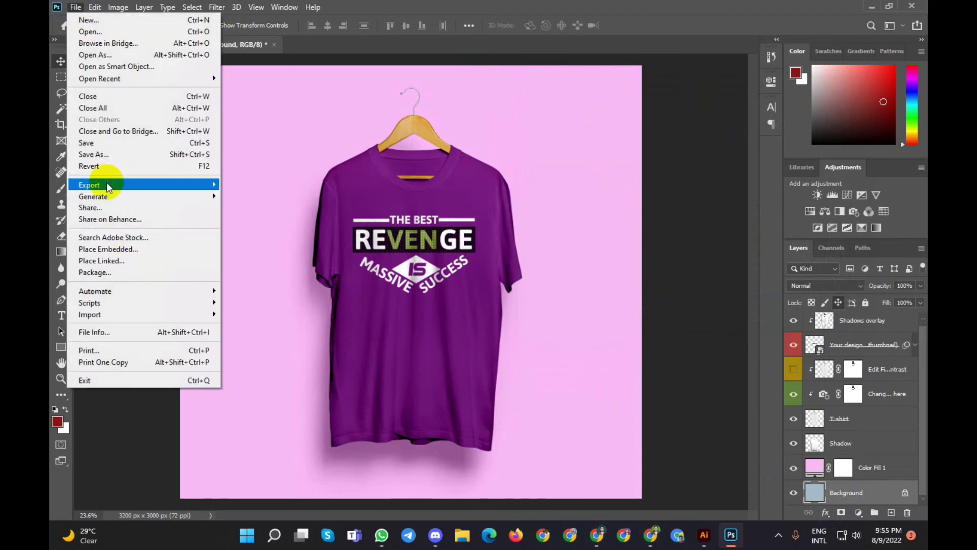
{"action": "left_click", "coordinate": [290, 232]}
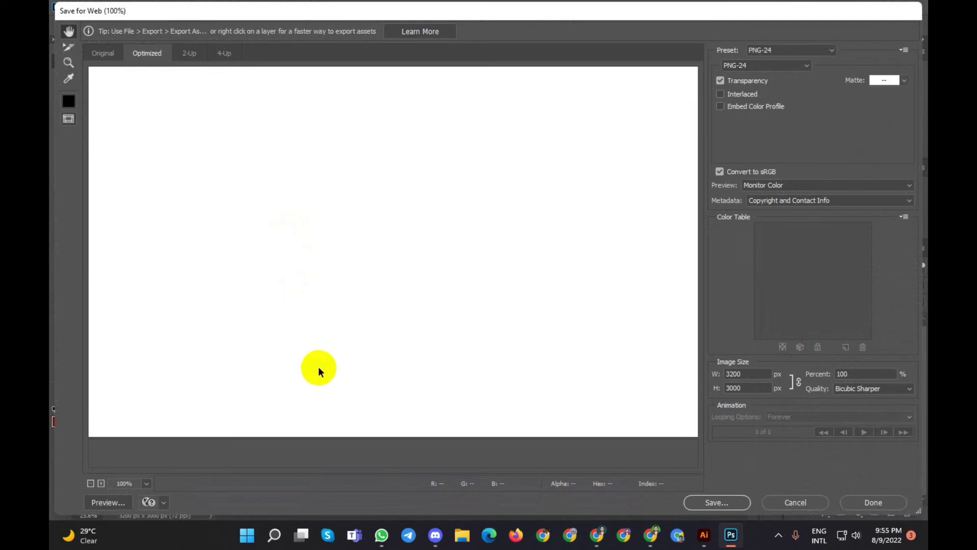
{"action": "left_click_drag", "start_coordinate": [318, 366], "coordinate": [437, 285]}
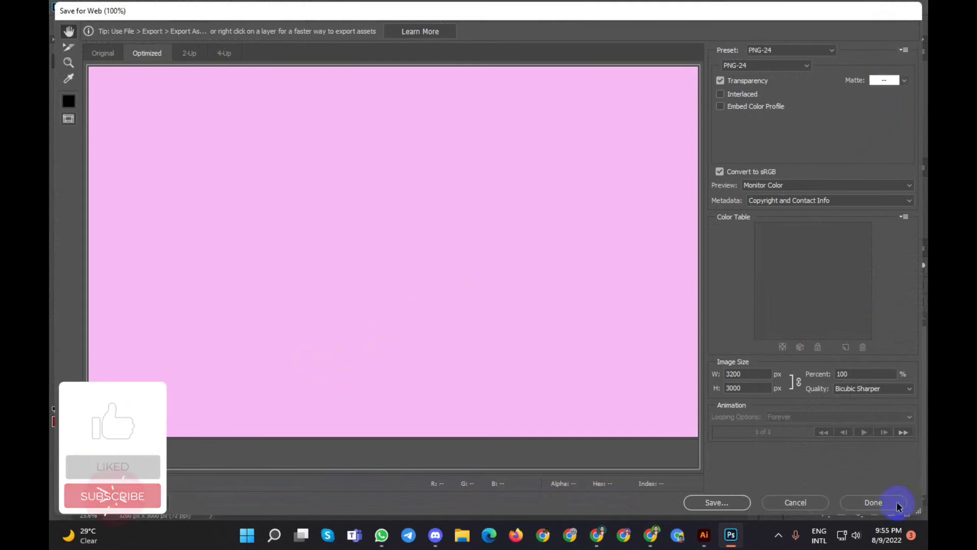
{"action": "left_click", "coordinate": [795, 503]}
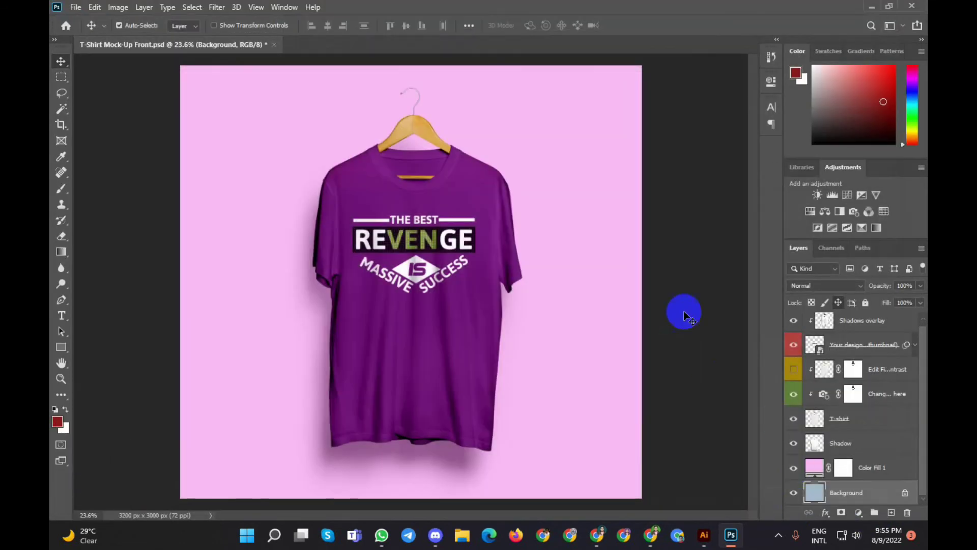
Hide the Color Fill 1, Background and Shadow layers and reopen Save for Web (Legacy)
{"action": "left_click", "coordinate": [794, 468]}
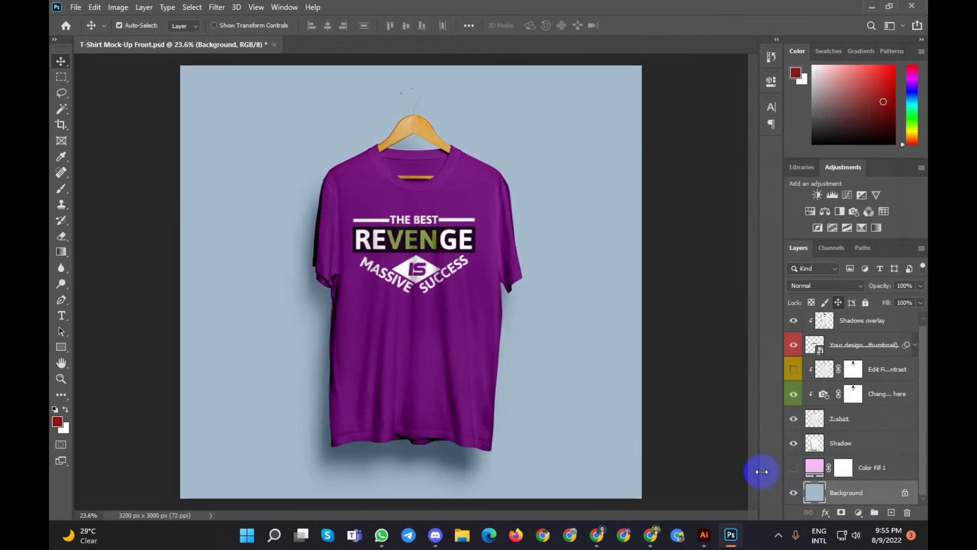
{"action": "left_click", "coordinate": [792, 493]}
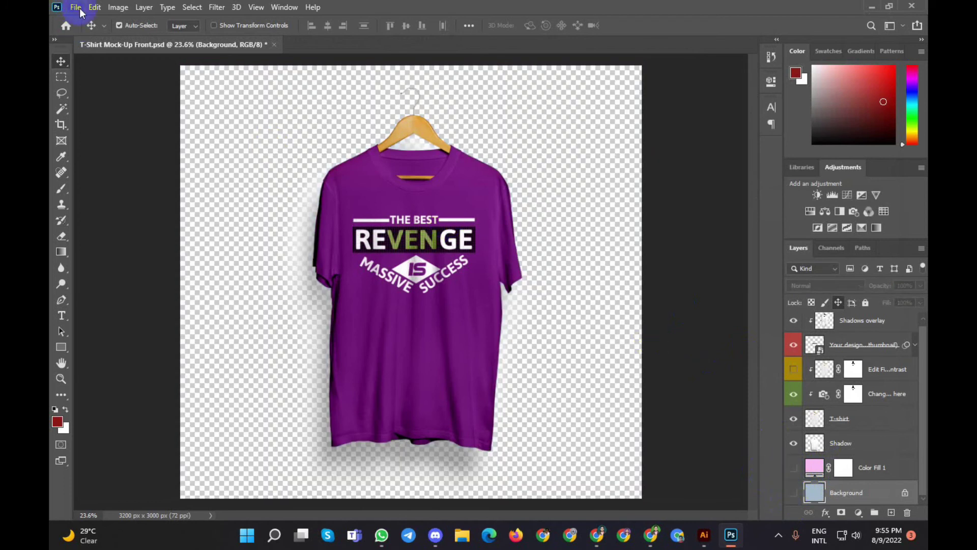
{"action": "left_click", "coordinate": [794, 444]}
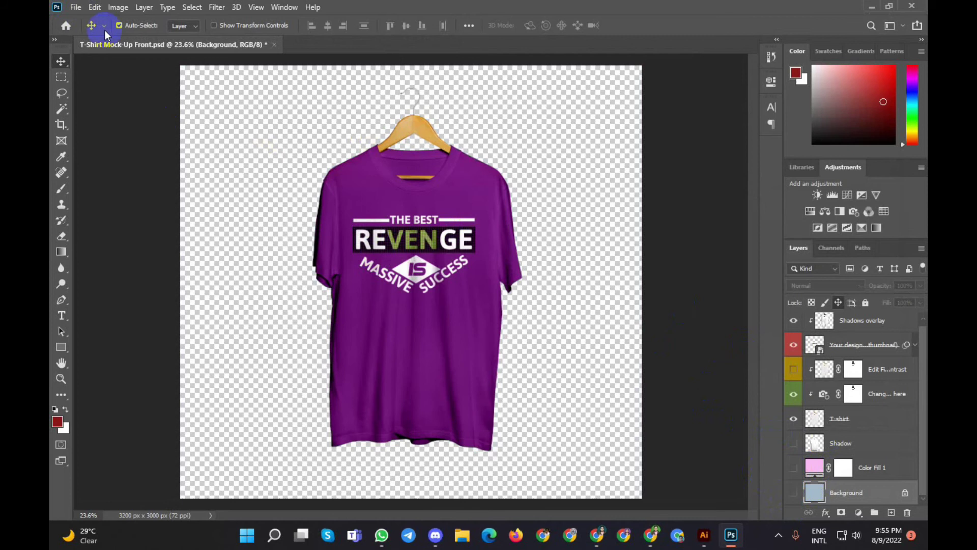
{"action": "left_click", "coordinate": [83, 10]}
{"action": "double_click", "coordinate": [76, 6]}
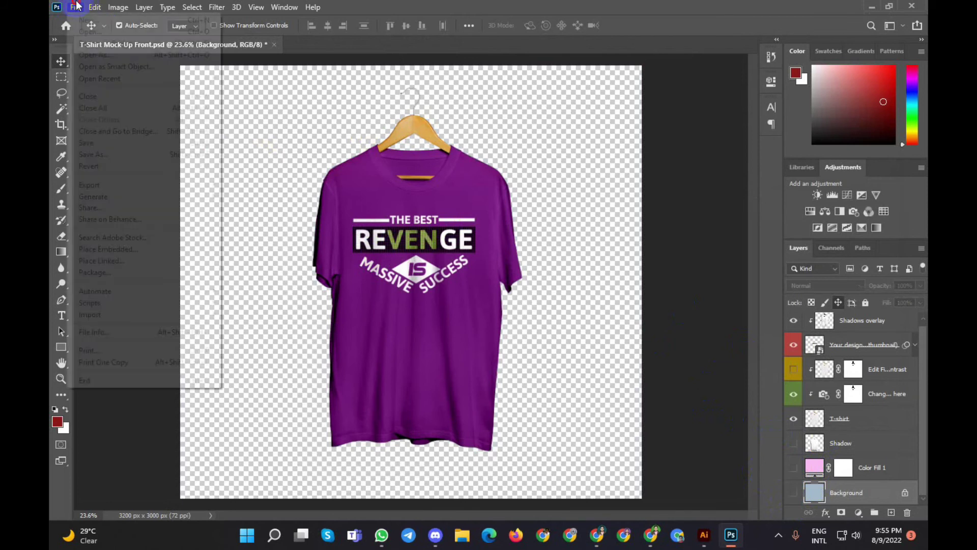
{"action": "mouse_move", "coordinate": [90, 184]}
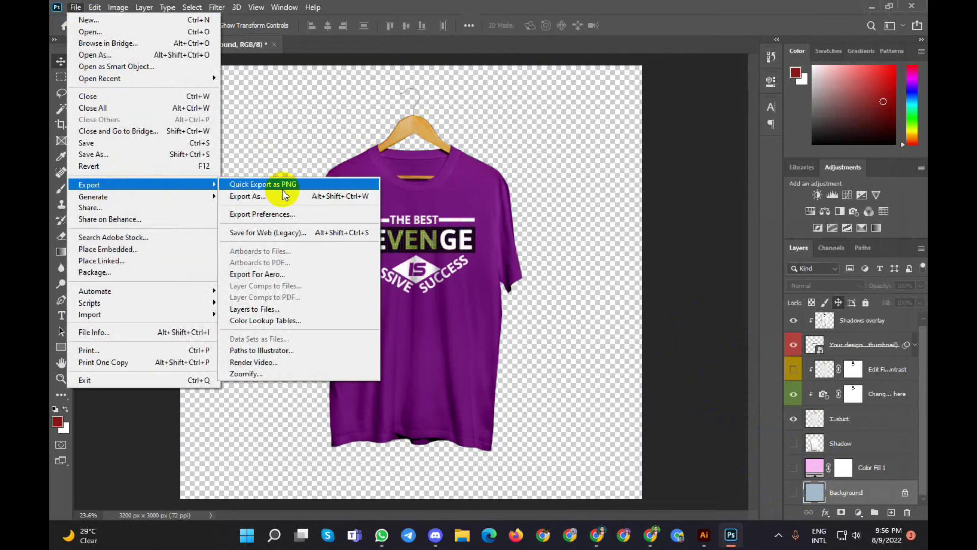
{"action": "left_click", "coordinate": [292, 234]}
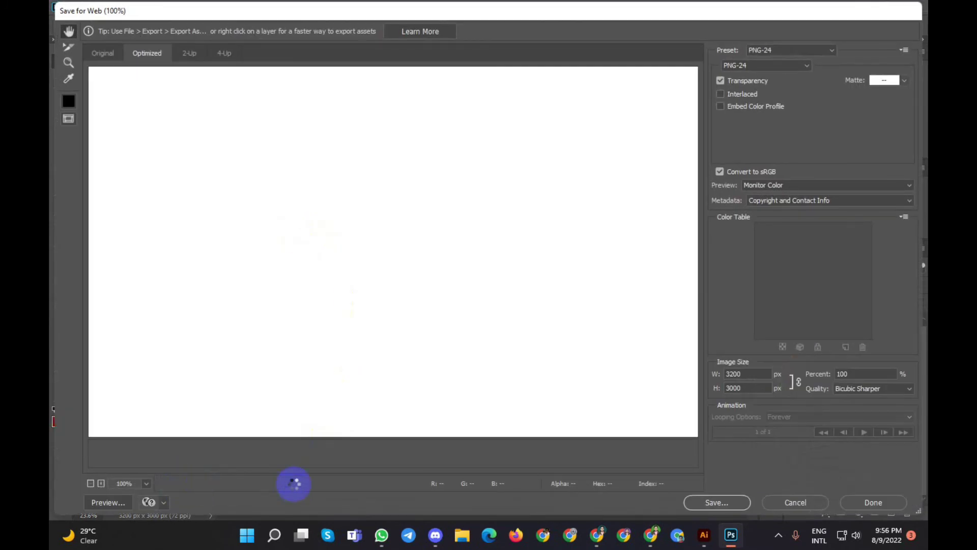
Open Presentation T shirt.ai from the Portfolio folder in Illustrator and zoom out
{"action": "left_click", "coordinate": [704, 535]}
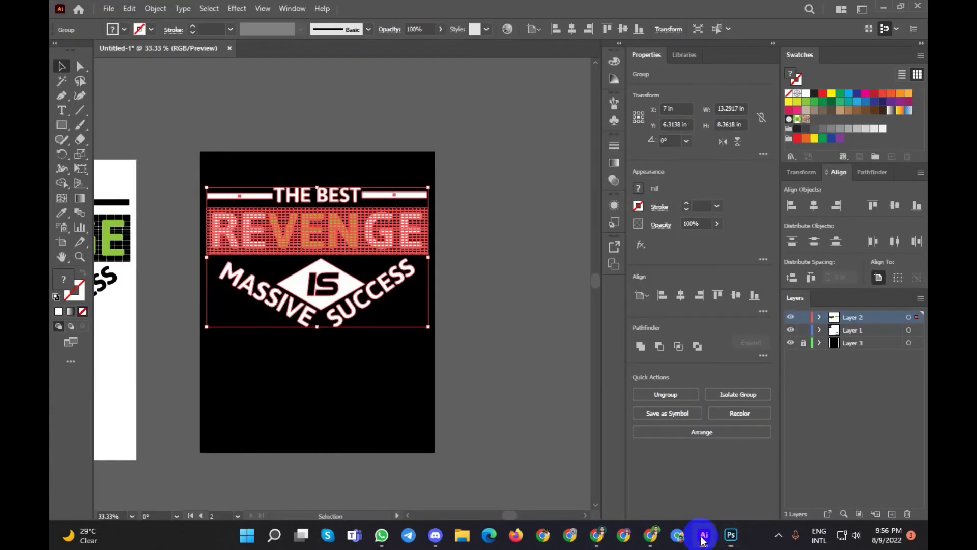
{"action": "left_click", "coordinate": [108, 9]}
{"action": "left_click", "coordinate": [116, 48]}
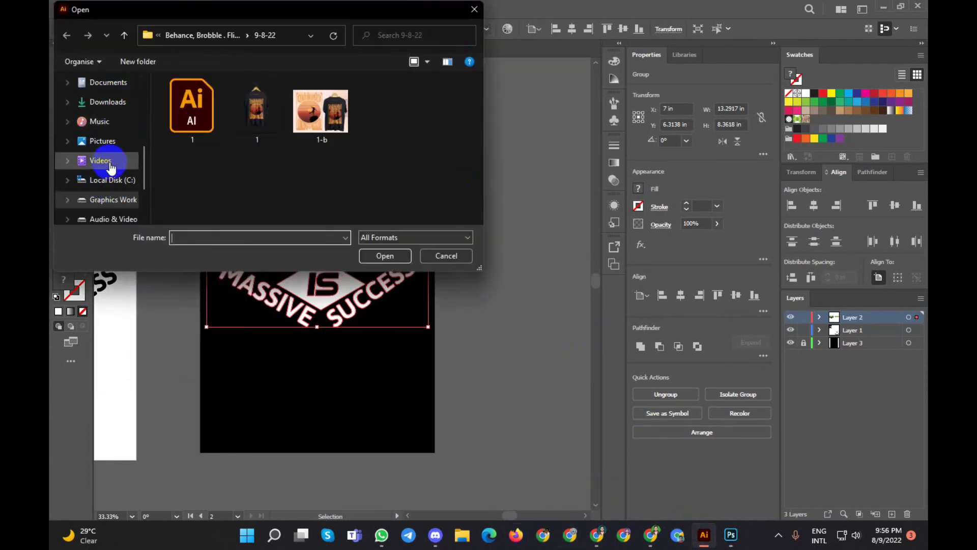
{"action": "scroll", "coordinate": [116, 148], "scroll_direction": "down", "scroll_amount": 3}
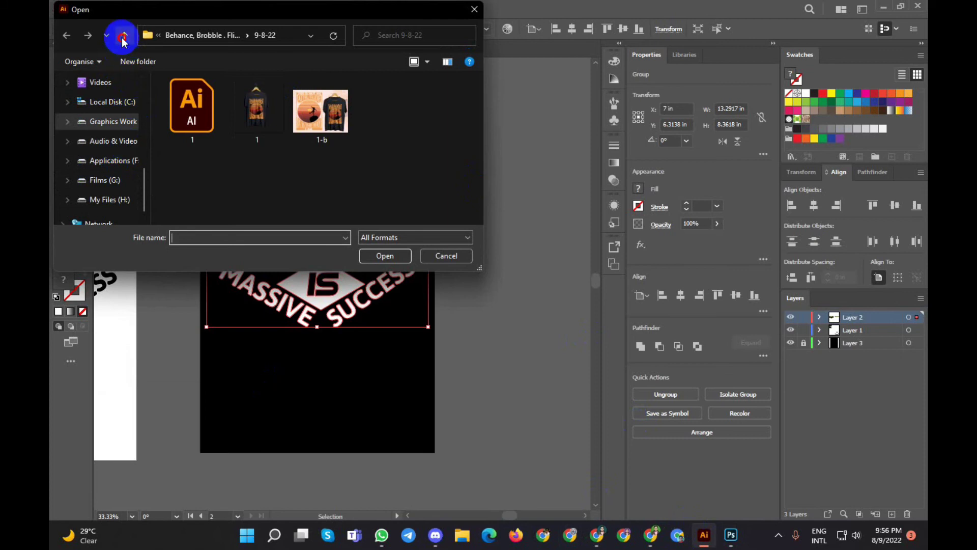
{"action": "left_click", "coordinate": [124, 35]}
{"action": "left_click", "coordinate": [123, 36]}
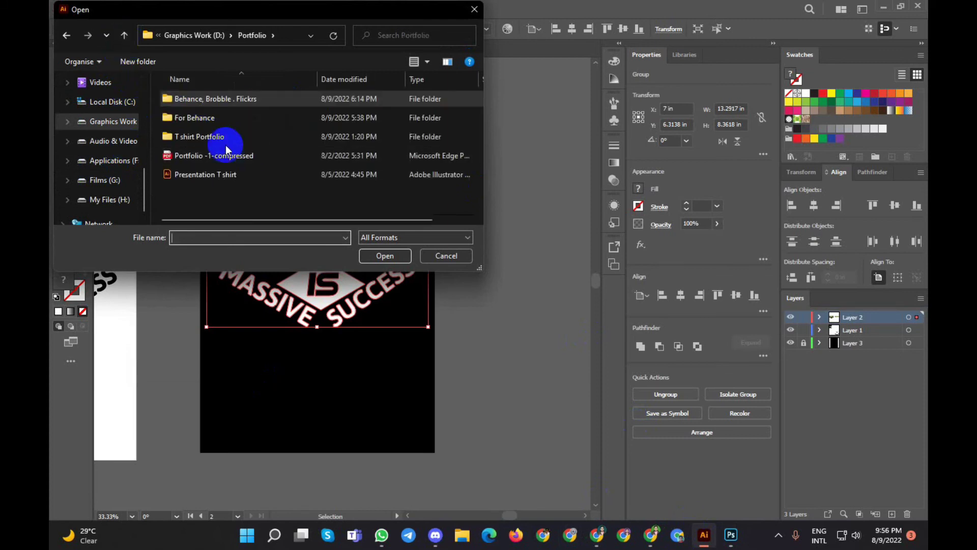
{"action": "left_click", "coordinate": [204, 176]}
{"action": "left_click", "coordinate": [382, 255]}
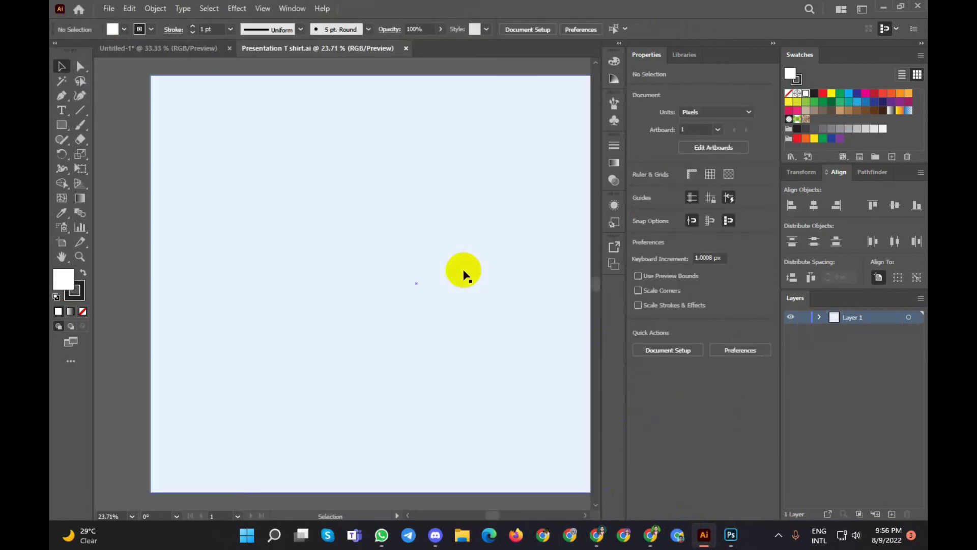
{"action": "scroll", "coordinate": [430, 258], "scroll_direction": "down", "scroll_amount": 2}
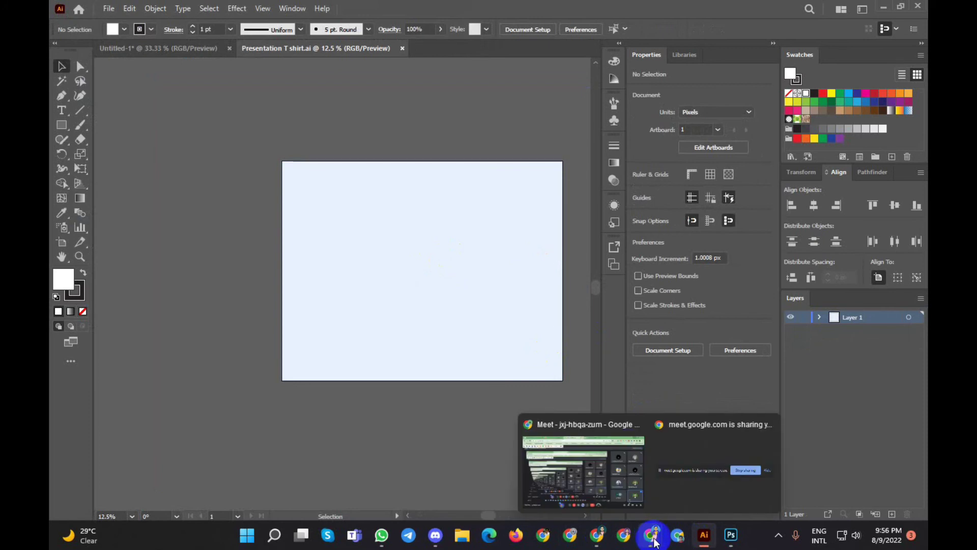
{"action": "mouse_move", "coordinate": [677, 536]}
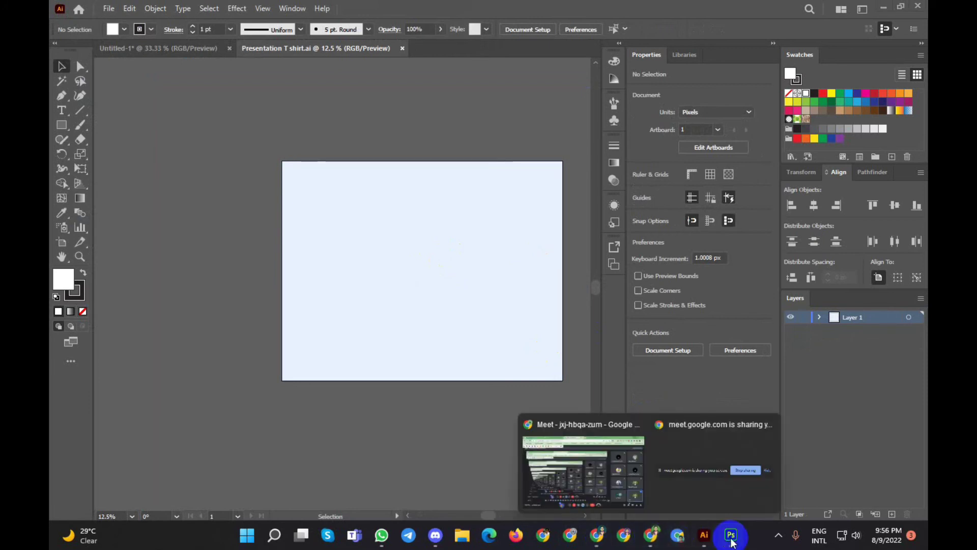
Fit the whole shirt in the Save for Web preview and start saving the PNG
{"action": "left_click", "coordinate": [731, 534]}
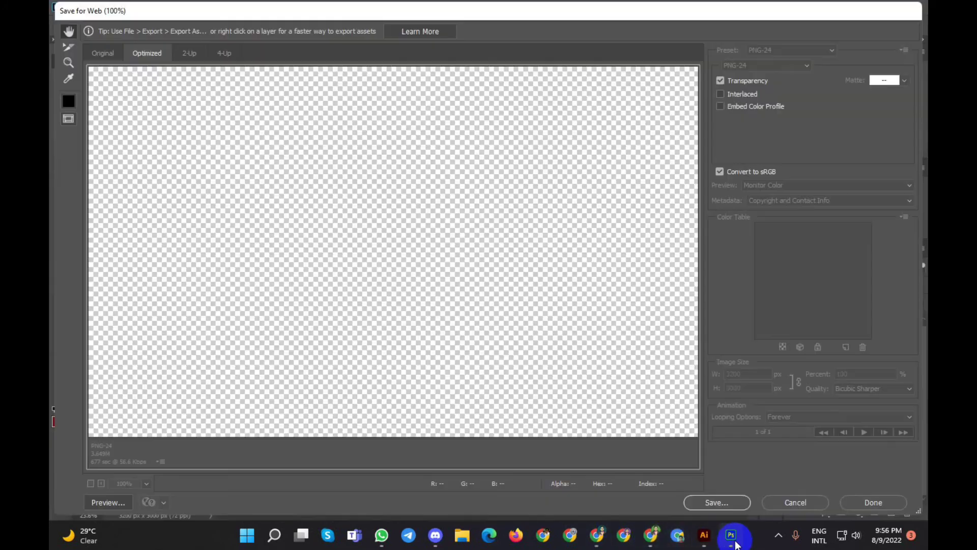
{"action": "left_click", "coordinate": [146, 483]}
{"action": "left_click", "coordinate": [130, 454]}
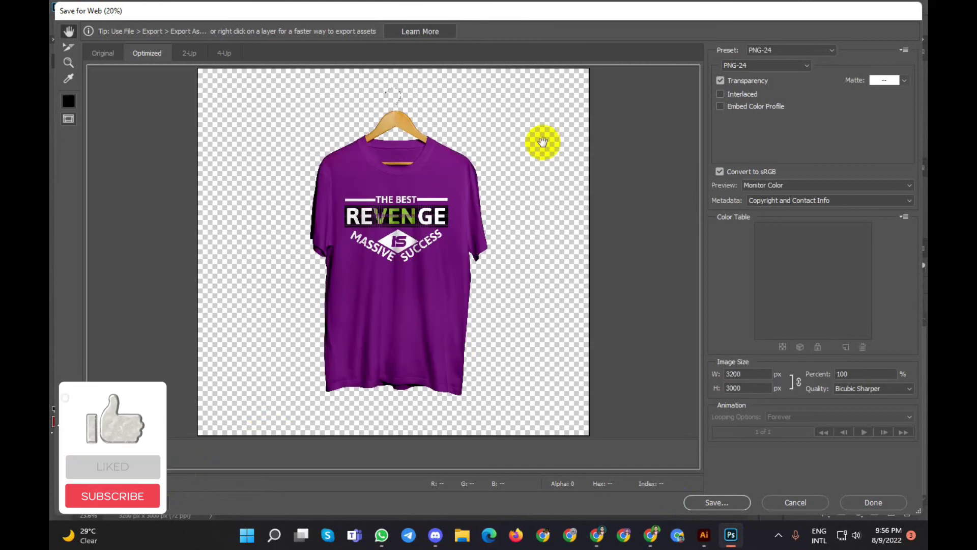
{"action": "left_click", "coordinate": [722, 504]}
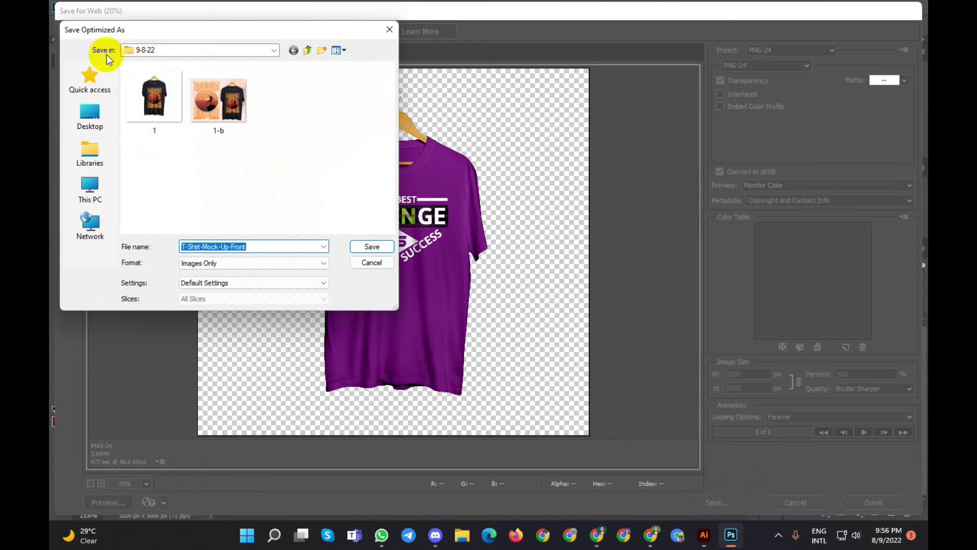
Create a new 2x folder in Libraries > Pictures and save the T-Shirt-Mock-Up-Front PNG
{"action": "left_click", "coordinate": [90, 152]}
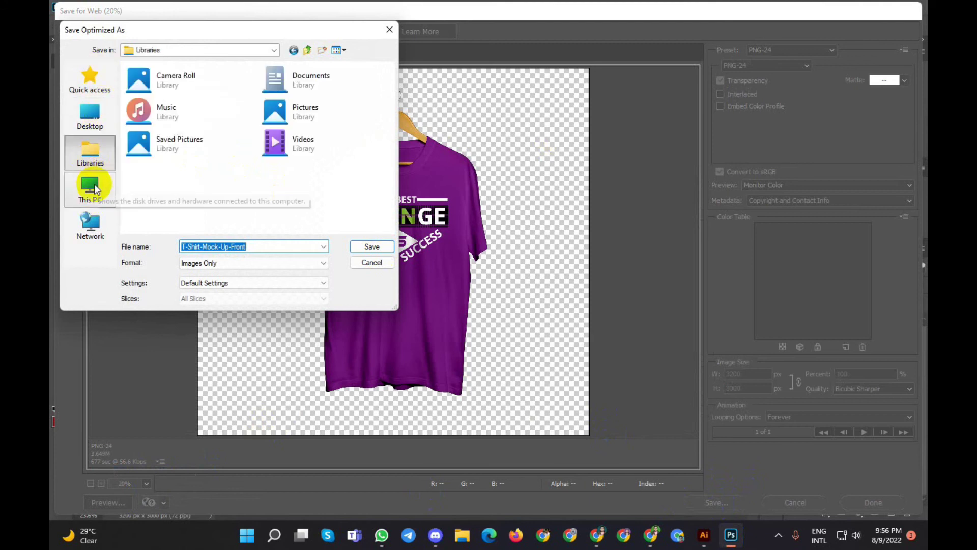
{"action": "left_click", "coordinate": [311, 112]}
{"action": "double_click", "coordinate": [312, 112]}
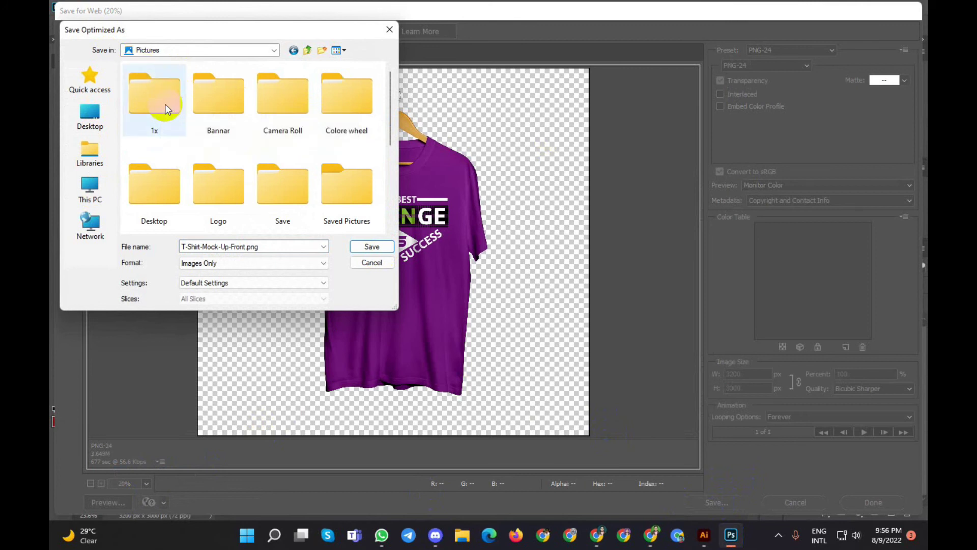
{"action": "left_click", "coordinate": [323, 50]}
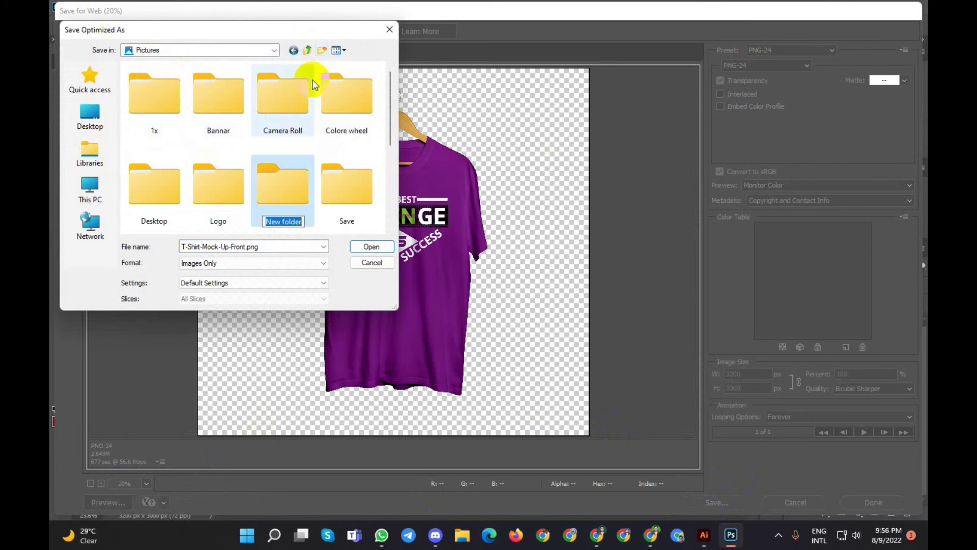
{"action": "key", "text": "Return"}
{"action": "key", "text": "Escape"}
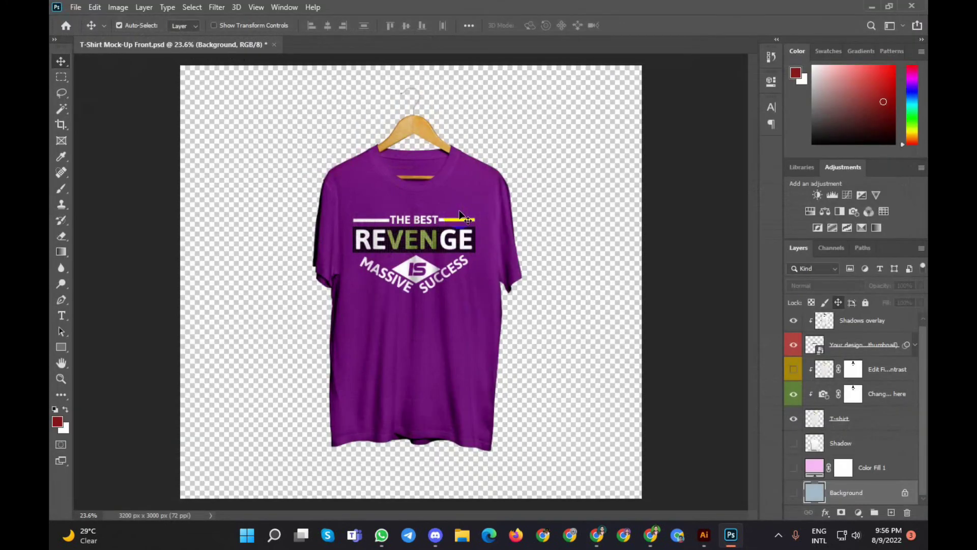
Paste the REVENGE design group into Presentation T shirt.ai and send it to the back
{"action": "left_click", "coordinate": [868, 7]}
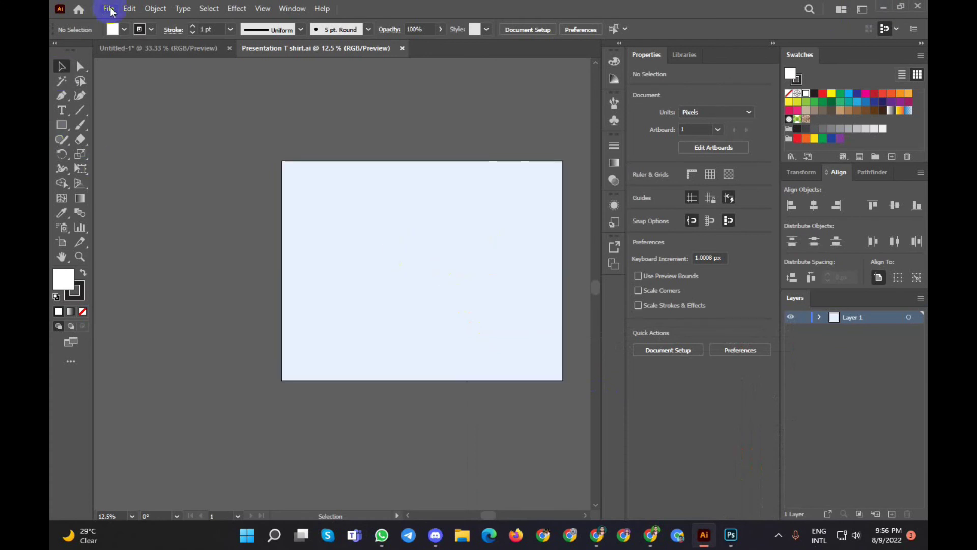
{"action": "left_click", "coordinate": [186, 48]}
{"action": "left_click", "coordinate": [291, 218]}
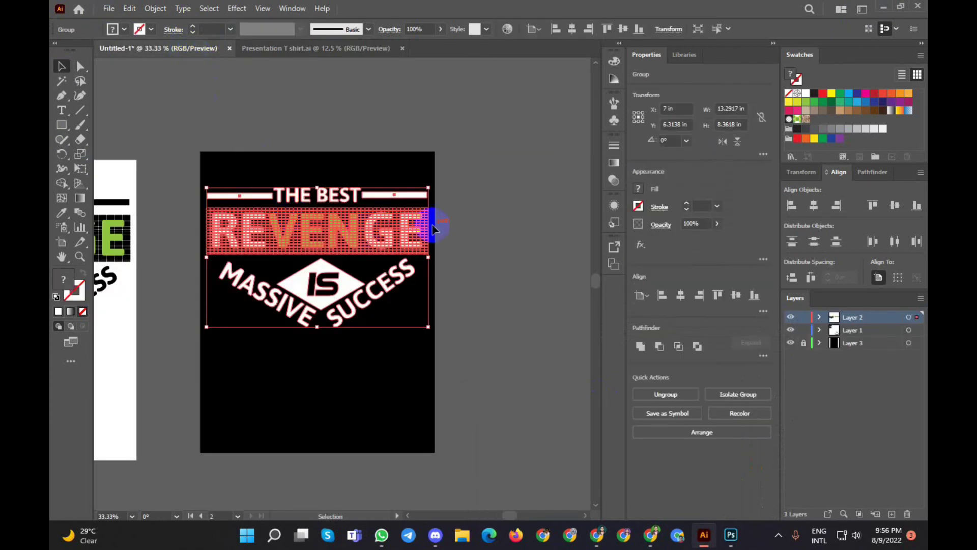
{"action": "left_click", "coordinate": [343, 47]}
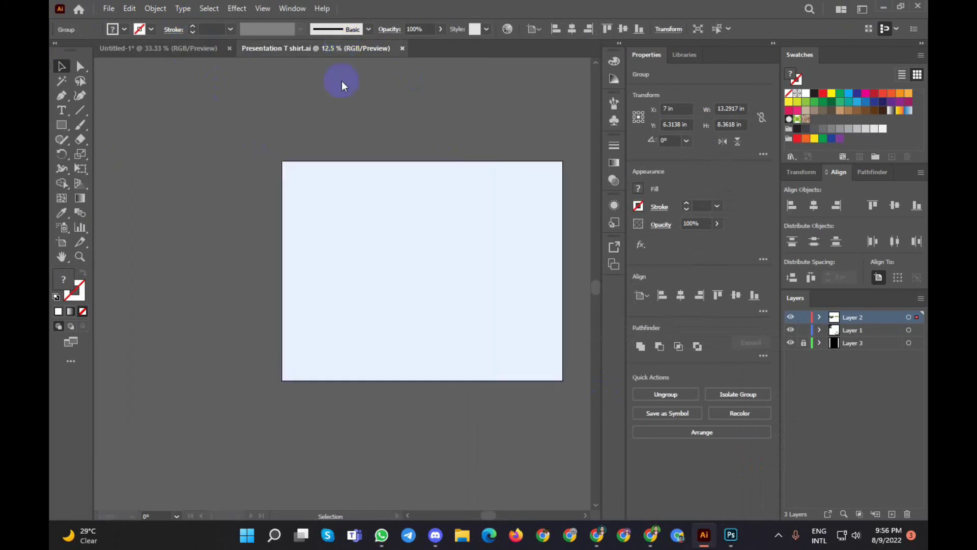
{"action": "key", "text": "ctrl+v"}
{"action": "left_click", "coordinate": [408, 280]}
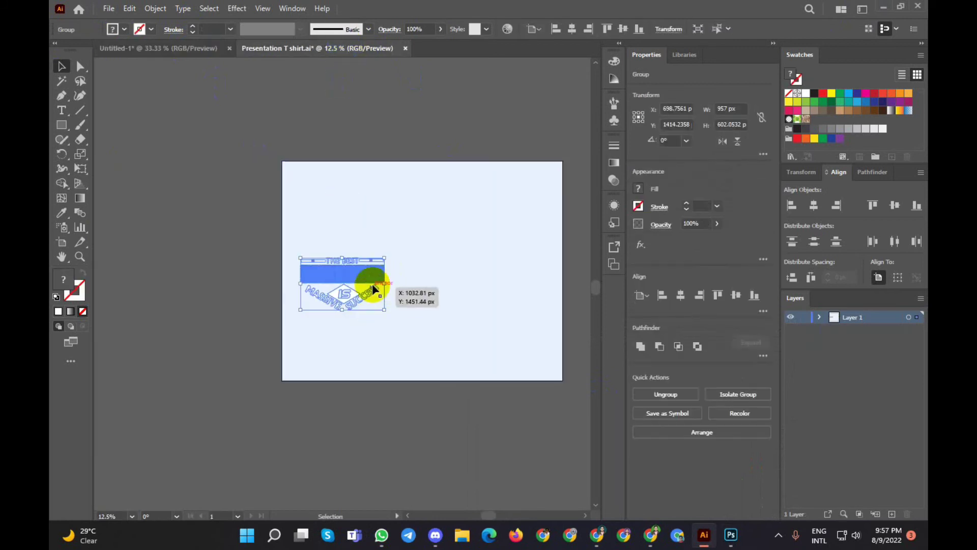
{"action": "mouse_move", "coordinate": [430, 239]}
{"action": "left_mouse_down"}
{"action": "mouse_move", "coordinate": [289, 447]}
{"action": "mouse_move", "coordinate": [430, 240]}
{"action": "left_mouse_up"}
{"action": "left_click", "coordinate": [356, 275]}
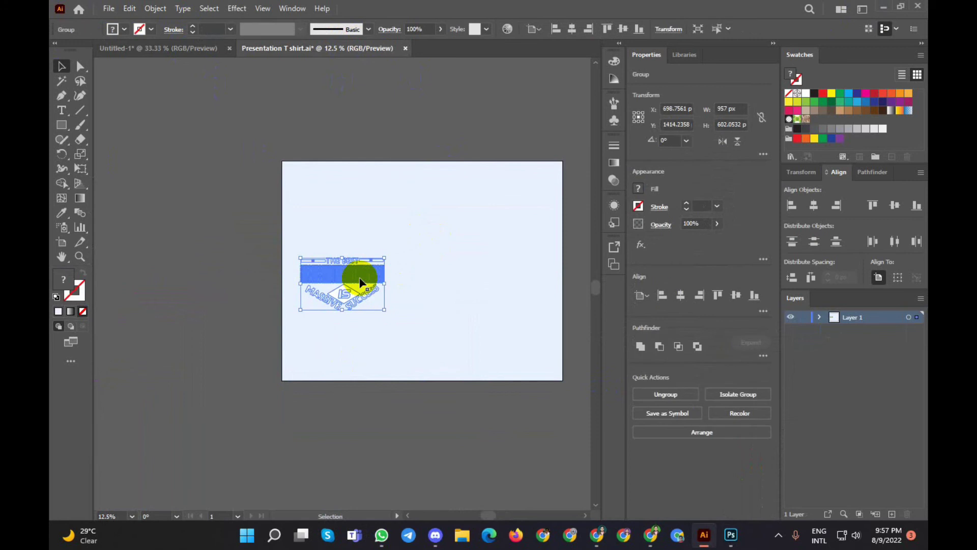
{"action": "key", "text": "ctrl+shift+bracketleft"}
{"action": "left_click", "coordinate": [280, 207]}
Paste the design again, move it higher and scale it up on the artboard
{"action": "left_click", "coordinate": [213, 47]}
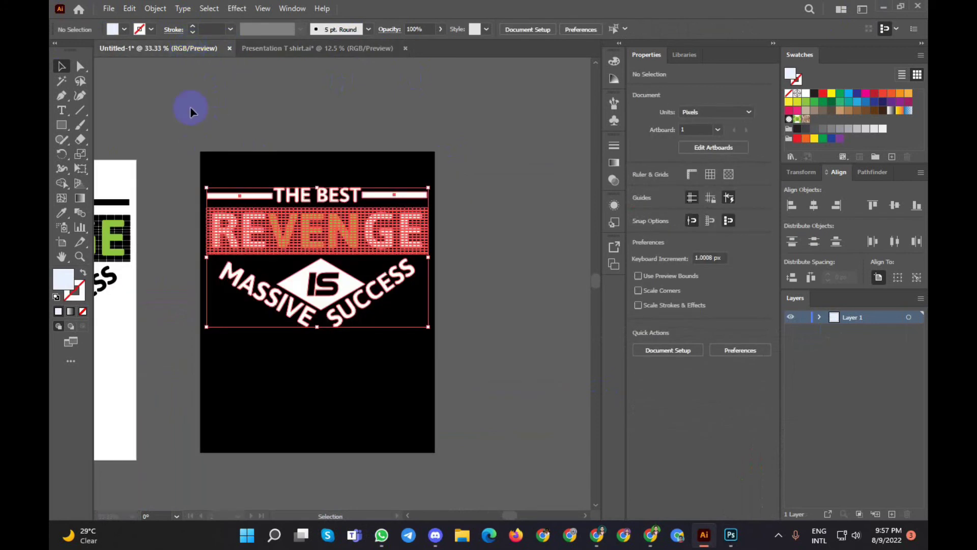
{"action": "left_click_drag", "start_coordinate": [509, 515], "coordinate": [511, 517]}
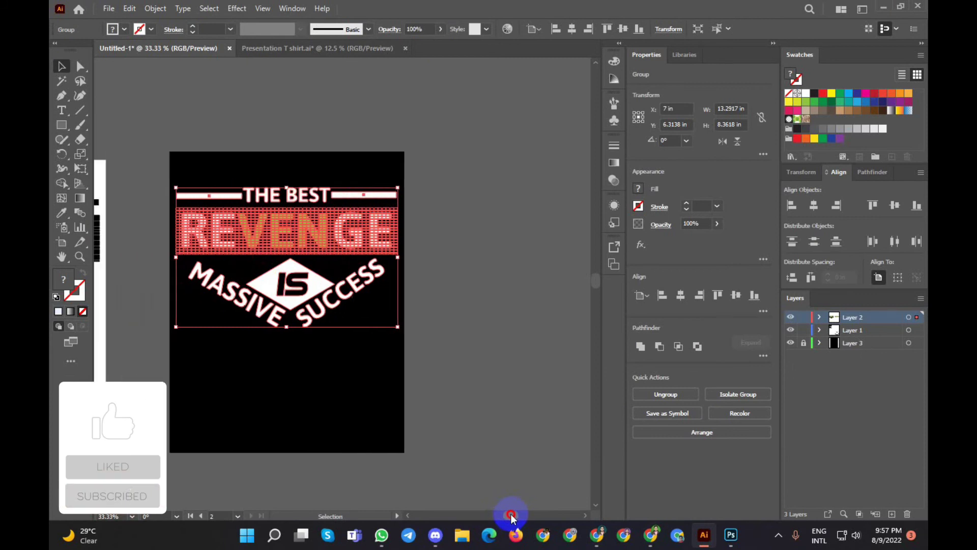
{"action": "key", "text": "ctrl"}
{"action": "left_click", "coordinate": [323, 50]}
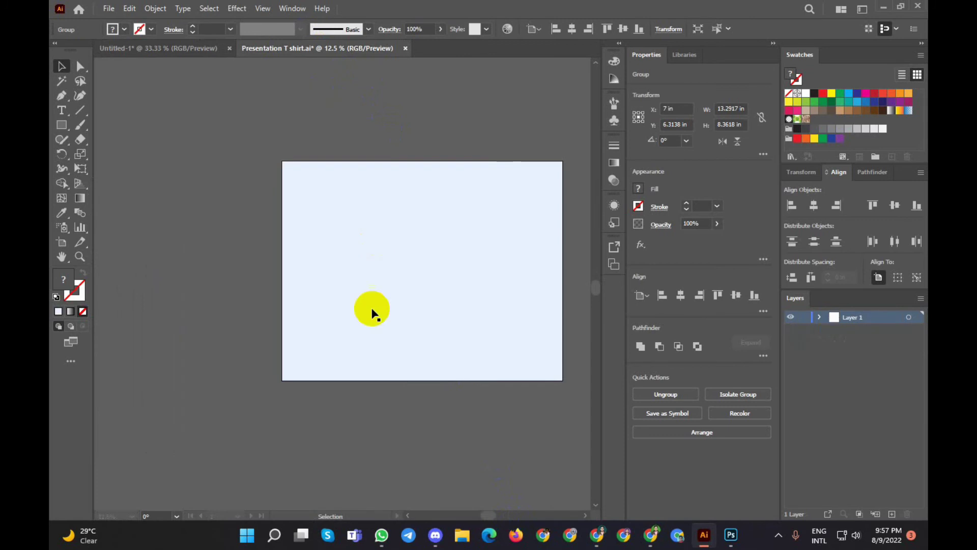
{"action": "key", "text": "ctrl+v"}
{"action": "left_click_drag", "start_coordinate": [359, 260], "coordinate": [356, 195]}
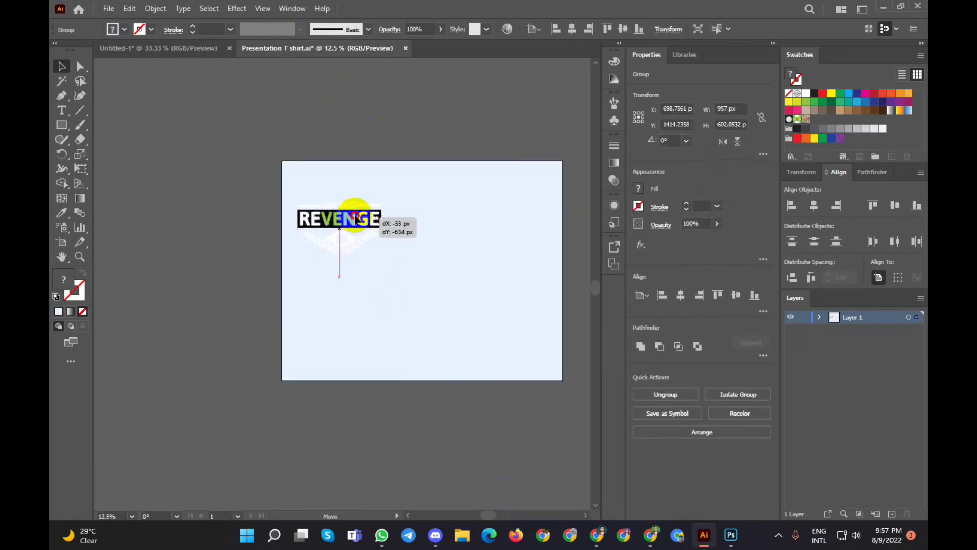
{"action": "mouse_move", "coordinate": [381, 247]}
{"action": "left_mouse_down"}
{"action": "mouse_move", "coordinate": [428, 275]}
{"action": "mouse_move", "coordinate": [404, 306]}
{"action": "left_mouse_up"}
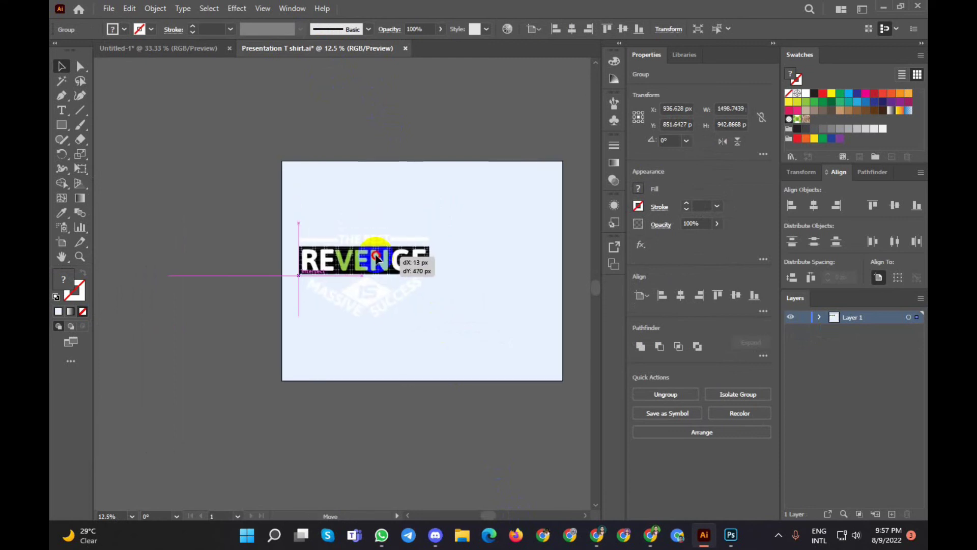
{"action": "left_click", "coordinate": [405, 390]}
Select the background rectangle and try green and magenta swatch fills
{"action": "left_click", "coordinate": [471, 268]}
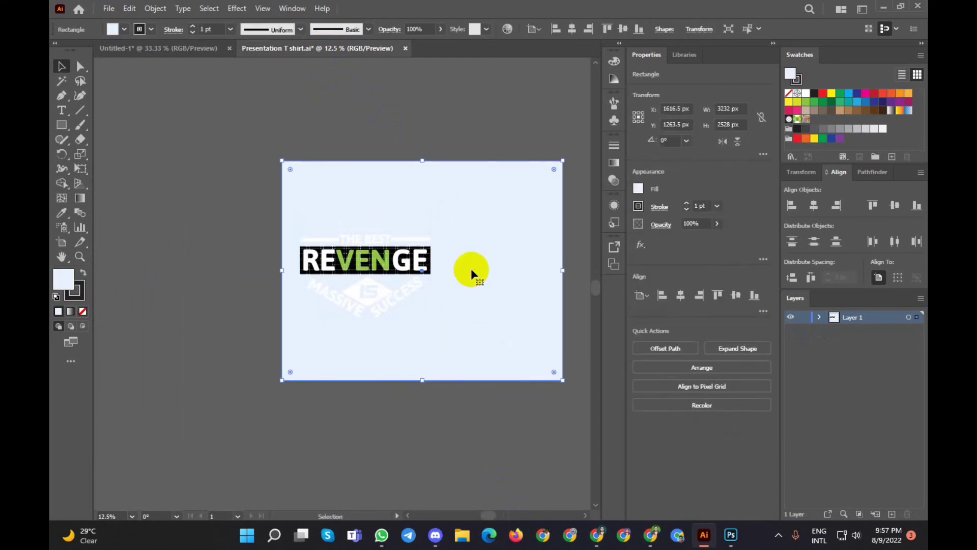
{"action": "left_click", "coordinate": [125, 30]}
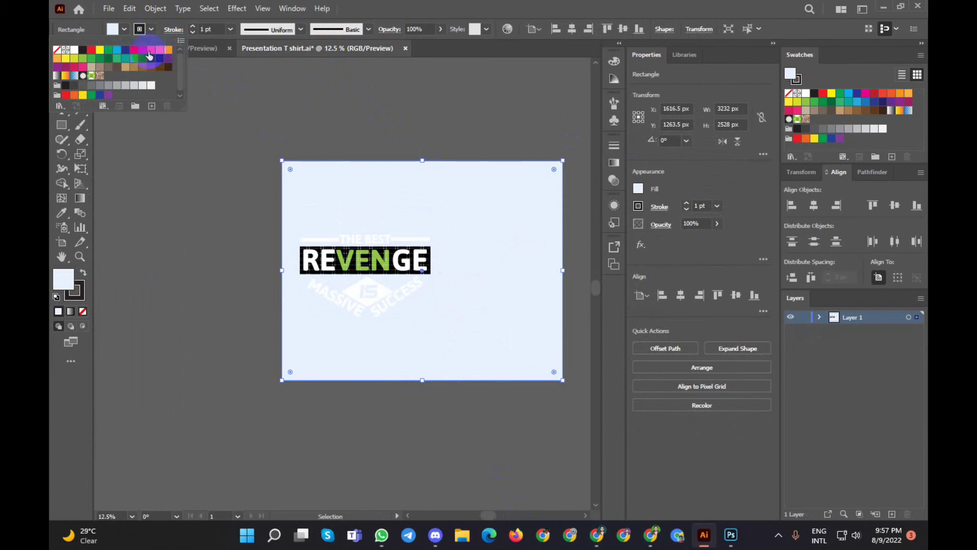
{"action": "left_click", "coordinate": [117, 63]}
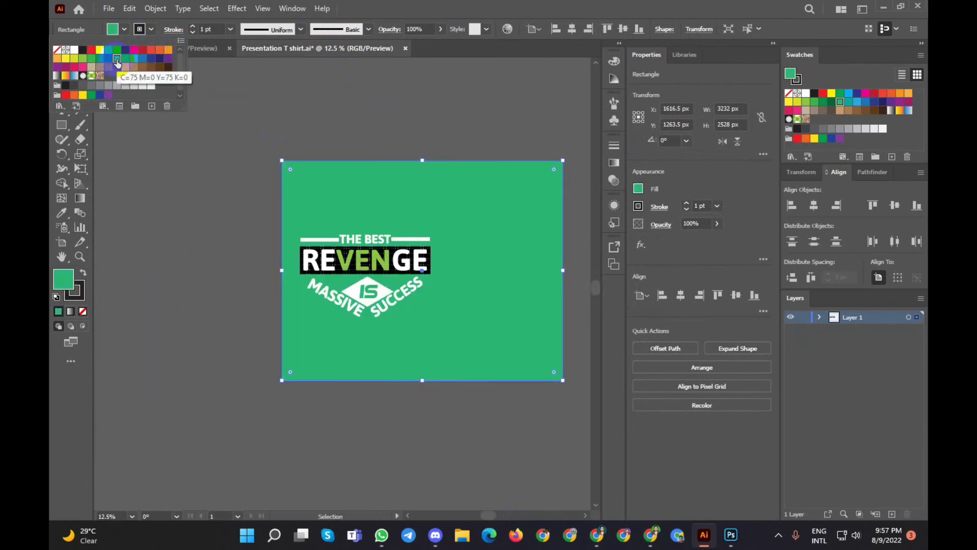
{"action": "left_click", "coordinate": [91, 60]}
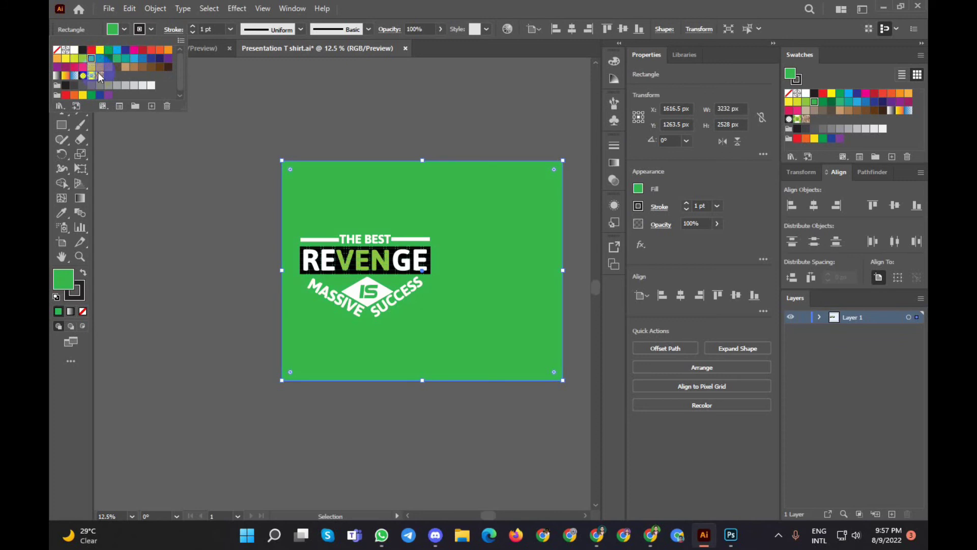
{"action": "left_click", "coordinate": [638, 190]}
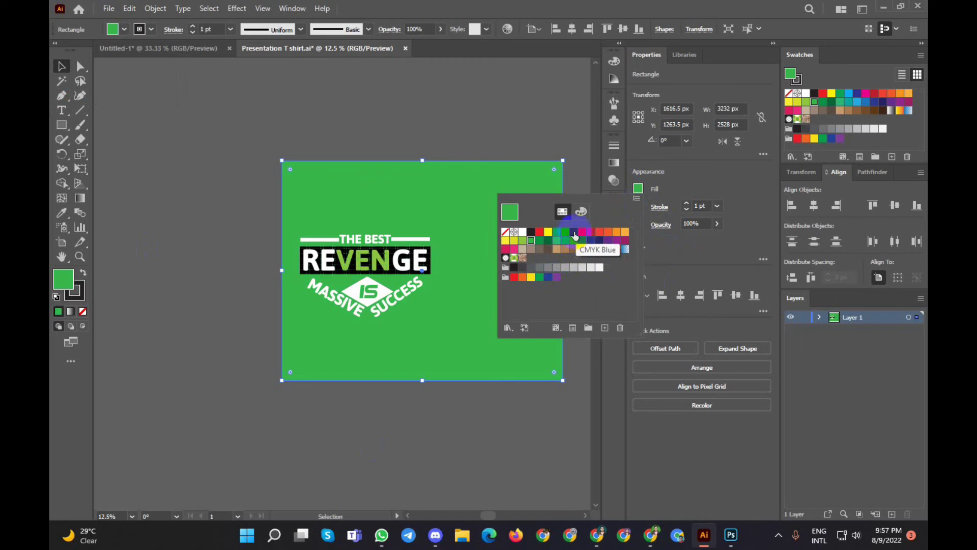
{"action": "left_click", "coordinate": [583, 233]}
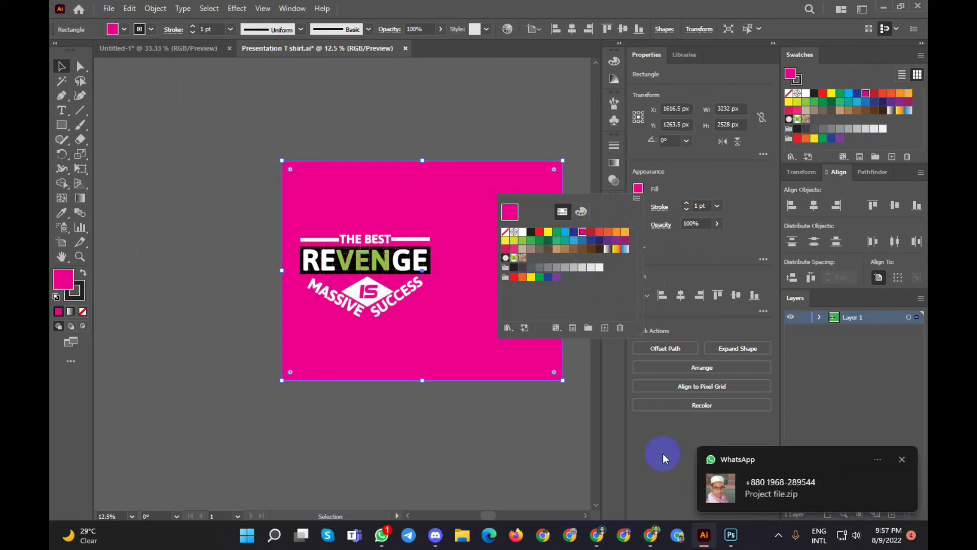
{"action": "left_click", "coordinate": [900, 463]}
{"action": "left_click", "coordinate": [643, 329]}
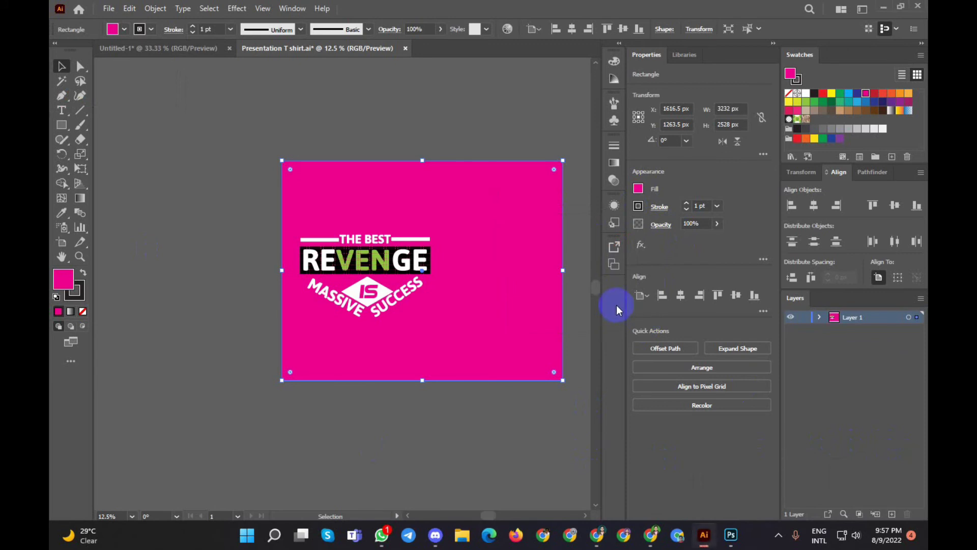
Mix the fill to salmon D87A64 in RGB, keep opacity at 100%, and deselect
{"action": "left_click", "coordinate": [643, 190]}
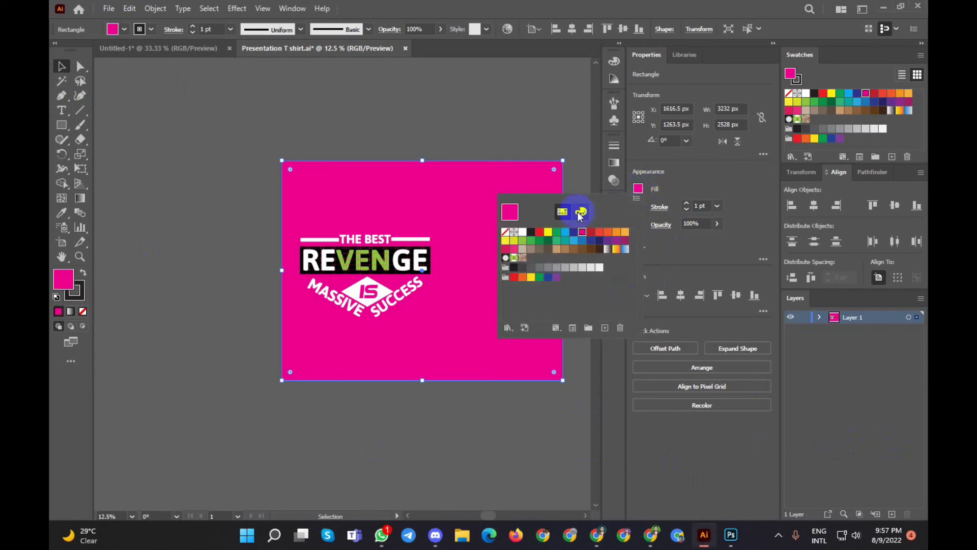
{"action": "left_click", "coordinate": [580, 211]}
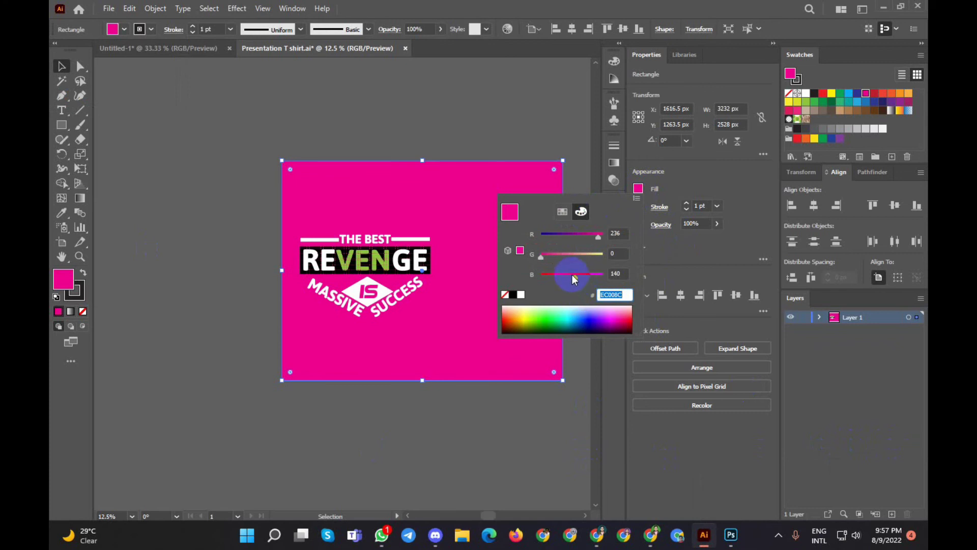
{"action": "mouse_move", "coordinate": [540, 258]}
{"action": "left_mouse_down"}
{"action": "mouse_move", "coordinate": [573, 255]}
{"action": "mouse_move", "coordinate": [569, 277]}
{"action": "mouse_move", "coordinate": [576, 256]}
{"action": "left_mouse_up"}
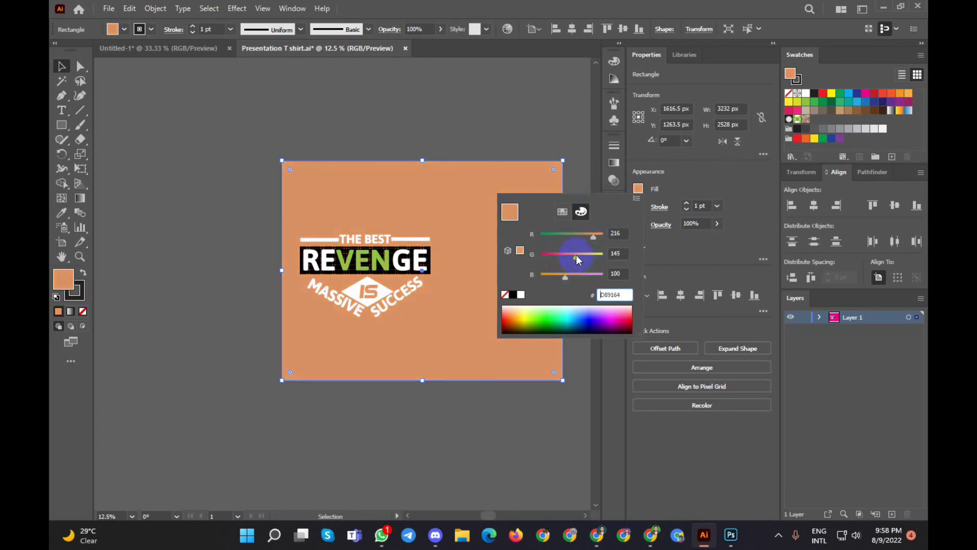
{"action": "left_click_drag", "start_coordinate": [572, 254], "coordinate": [570, 257]}
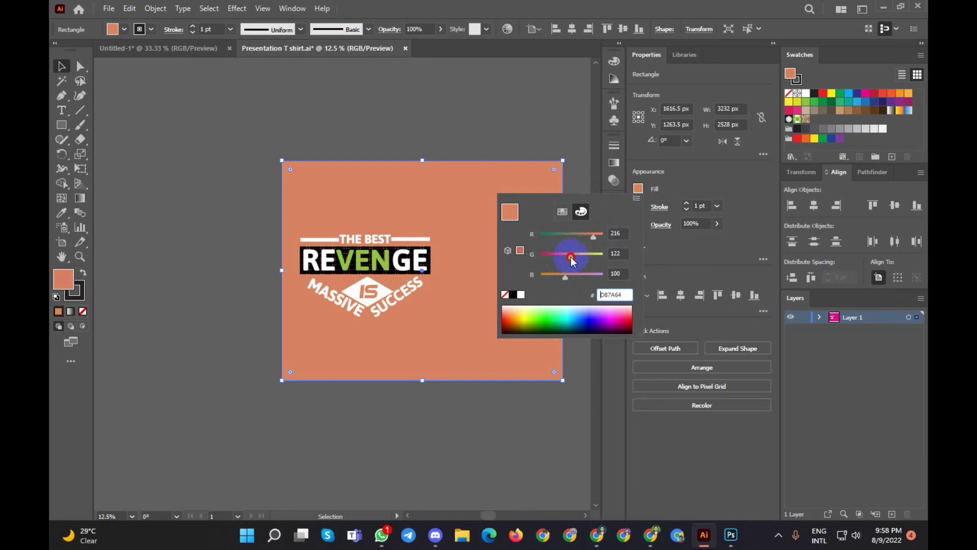
{"action": "left_click", "coordinate": [578, 167]}
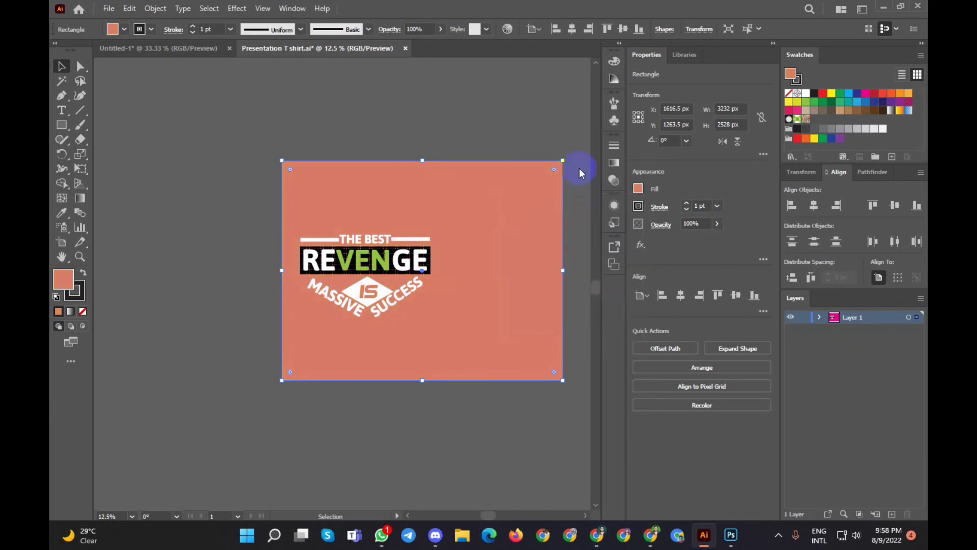
{"action": "left_click", "coordinate": [717, 224]}
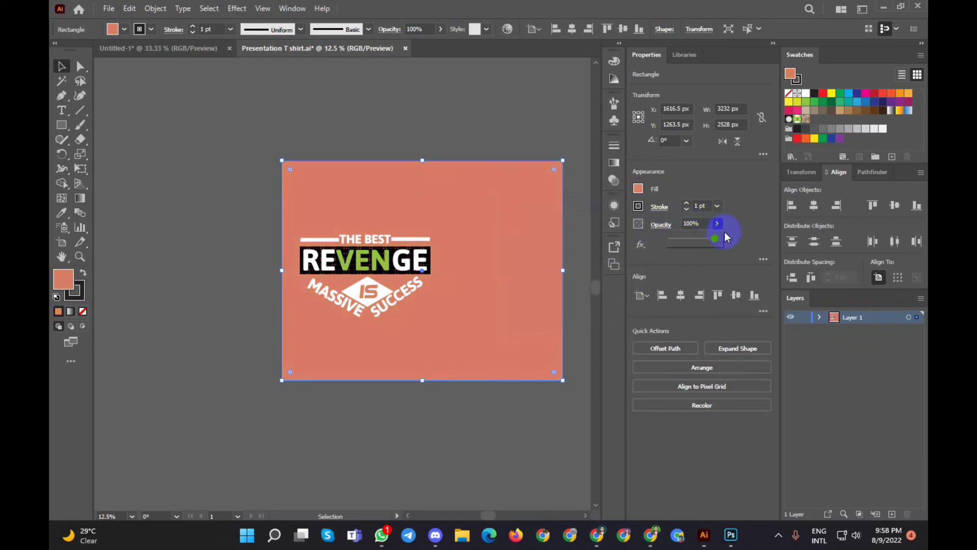
{"action": "left_click_drag", "start_coordinate": [705, 239], "coordinate": [703, 240]}
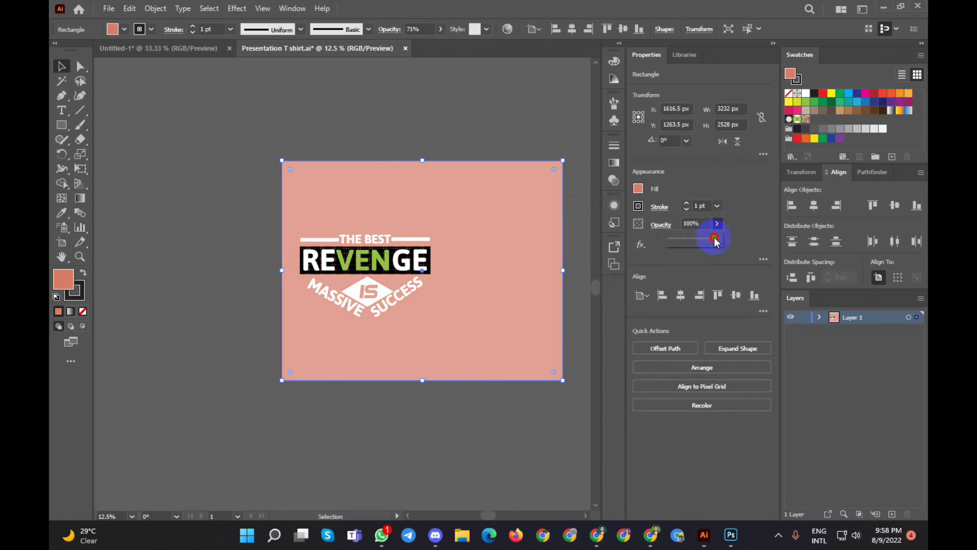
{"action": "left_click", "coordinate": [715, 239]}
{"action": "left_click", "coordinate": [487, 127]}
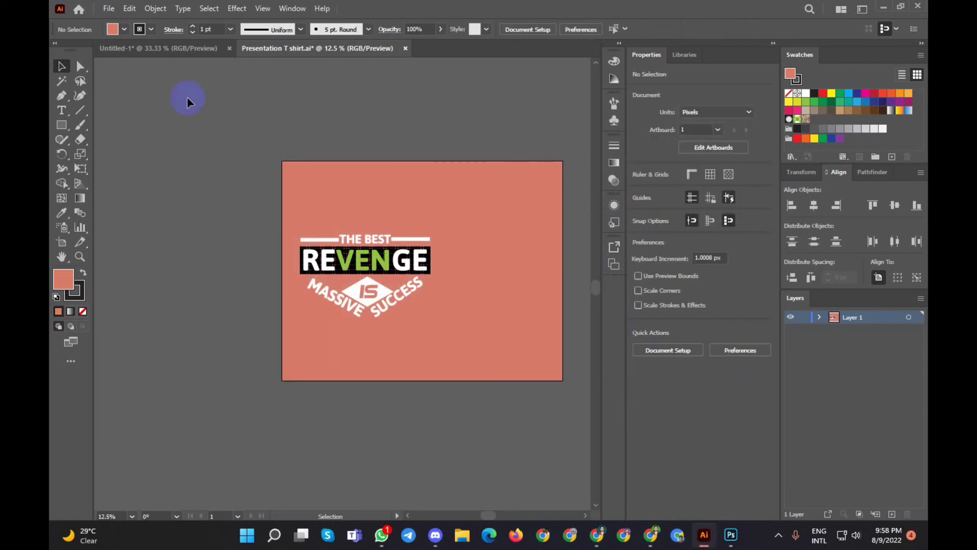
Place T-Shirt-Mock-Up-Front from Pictures into the Presentation T shirt document
{"action": "left_click", "coordinate": [202, 48]}
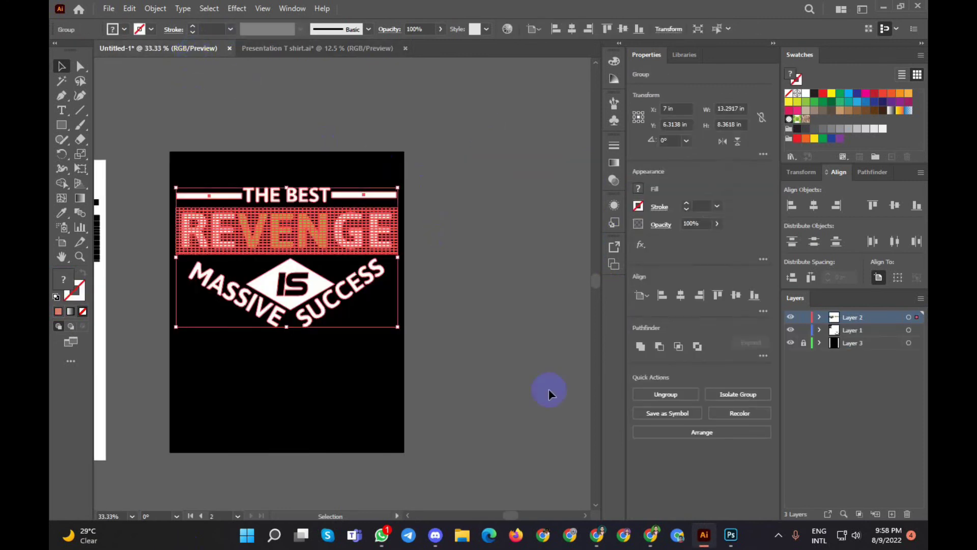
{"action": "left_click", "coordinate": [276, 48]}
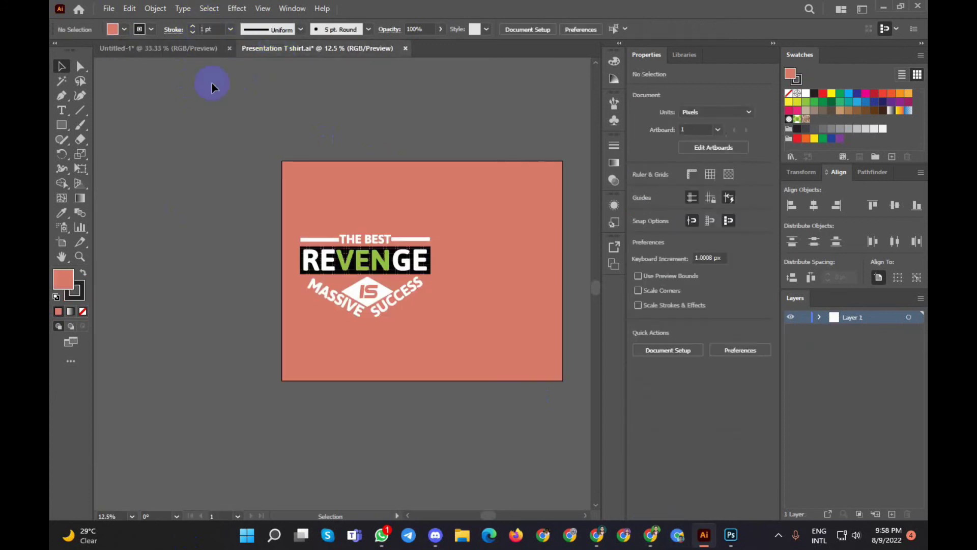
{"action": "left_click", "coordinate": [103, 9]}
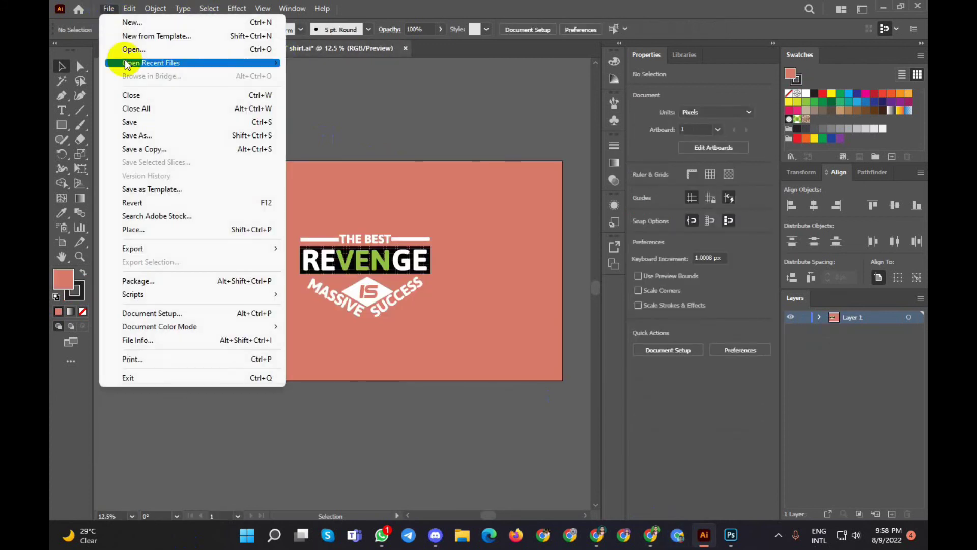
{"action": "left_click", "coordinate": [171, 229]}
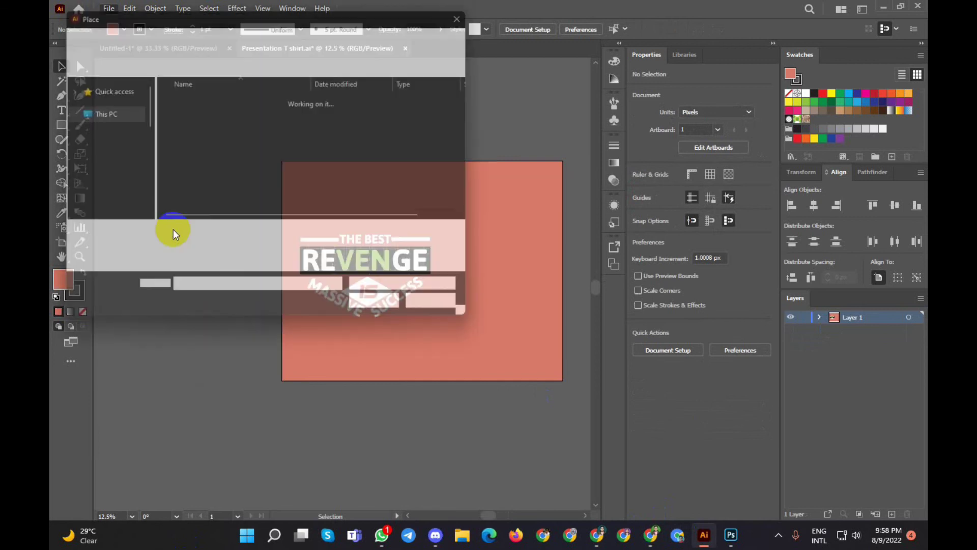
{"action": "left_click", "coordinate": [104, 141]}
{"action": "left_click", "coordinate": [266, 132]}
{"action": "double_click", "coordinate": [266, 131]}
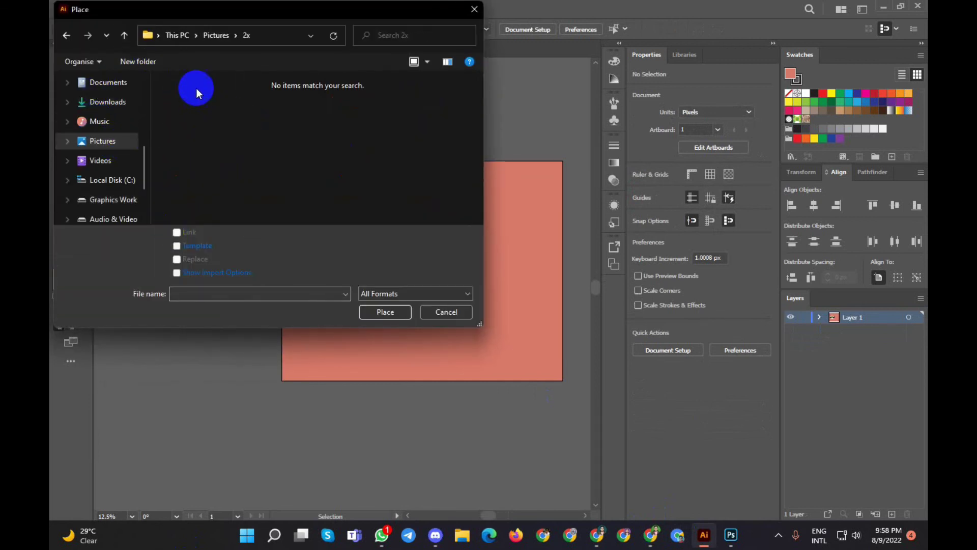
{"action": "left_click", "coordinate": [124, 35]}
{"action": "scroll", "coordinate": [266, 112], "scroll_direction": "down", "scroll_amount": 5}
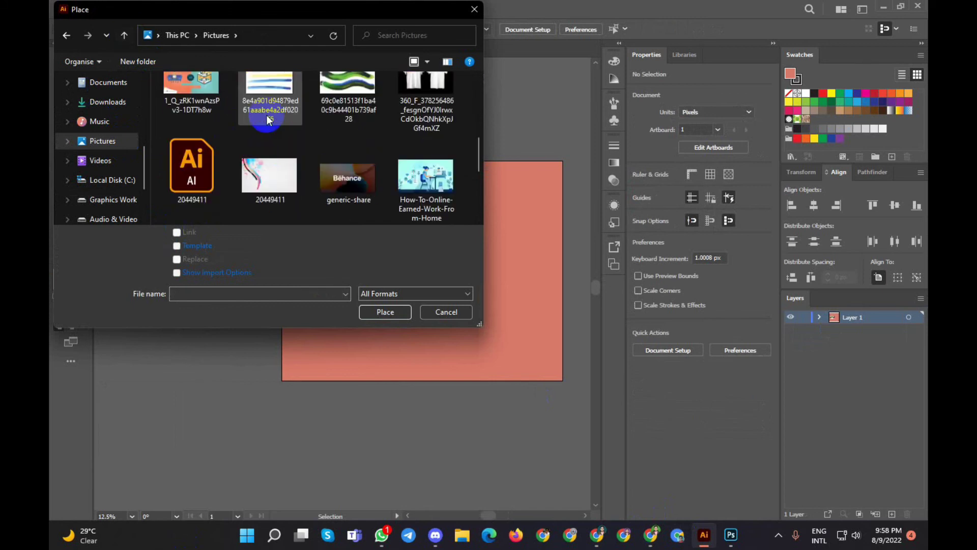
{"action": "scroll", "coordinate": [268, 120], "scroll_direction": "down", "scroll_amount": 3}
{"action": "left_click", "coordinate": [425, 94]}
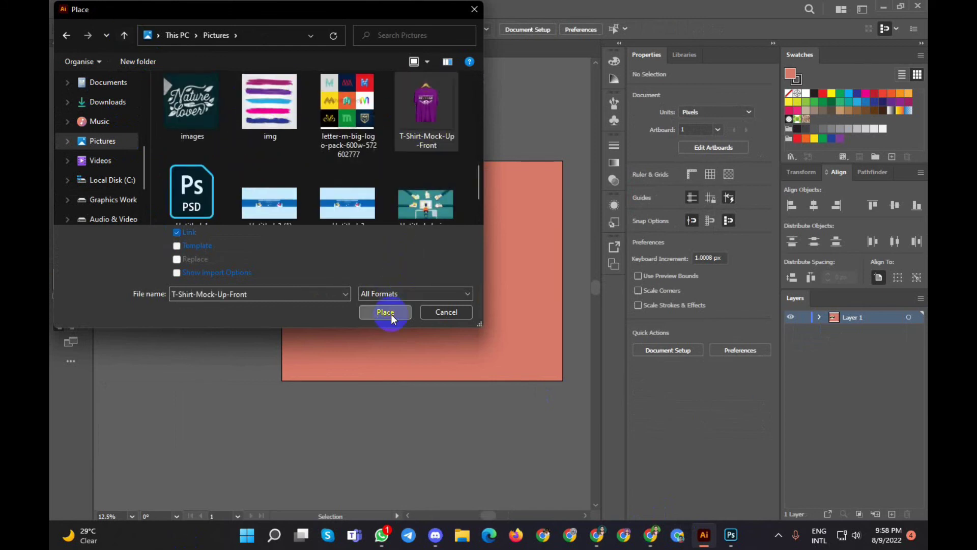
{"action": "left_click", "coordinate": [391, 314]}
Embed the T-shirt image and position it on the artboard's right side
{"action": "left_click", "coordinate": [399, 160]}
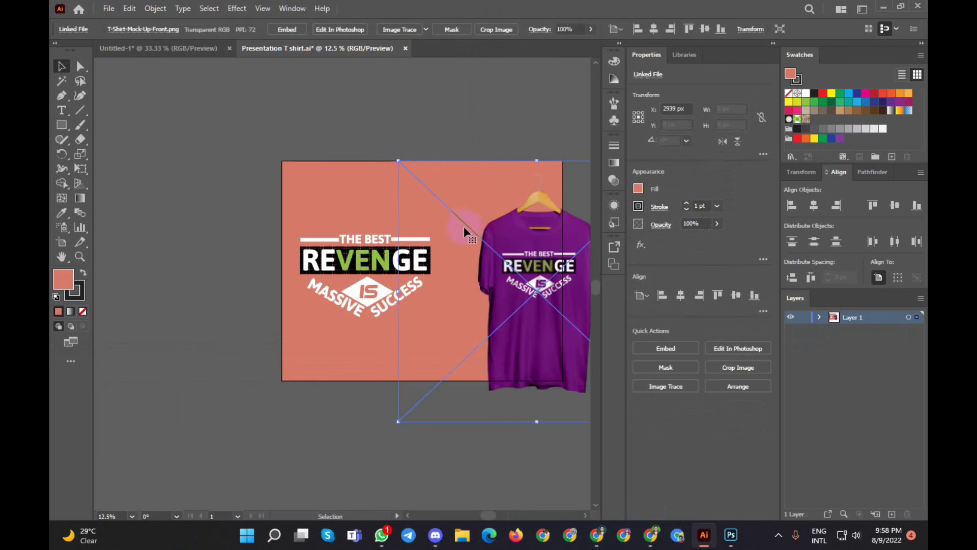
{"action": "left_click_drag", "start_coordinate": [463, 226], "coordinate": [479, 257]}
{"action": "left_click", "coordinate": [287, 29]}
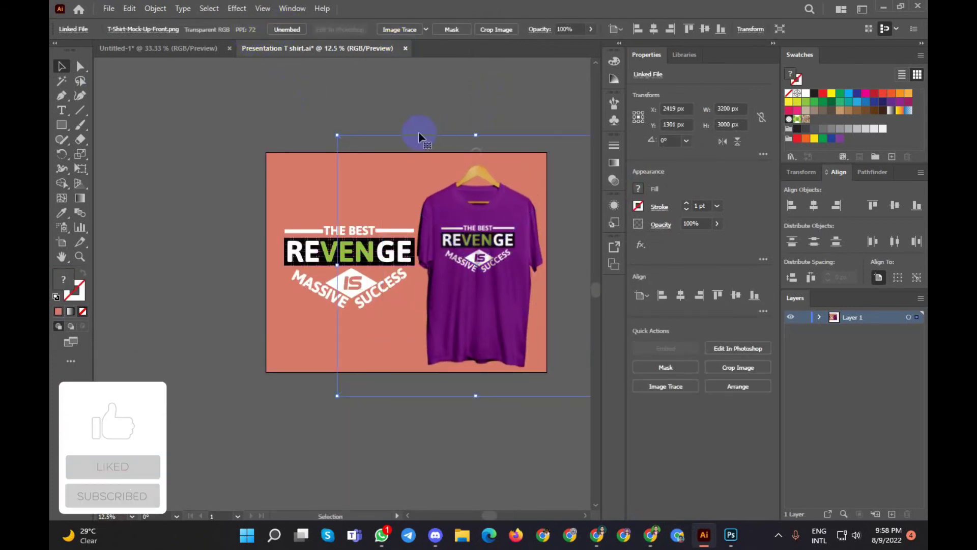
{"action": "left_click_drag", "start_coordinate": [338, 134], "coordinate": [344, 150]}
{"action": "left_click_drag", "start_coordinate": [504, 264], "coordinate": [502, 258]}
Pick a pale lavender from the Appearance fill spectrum for the background rectangle
{"action": "left_click", "coordinate": [294, 377]}
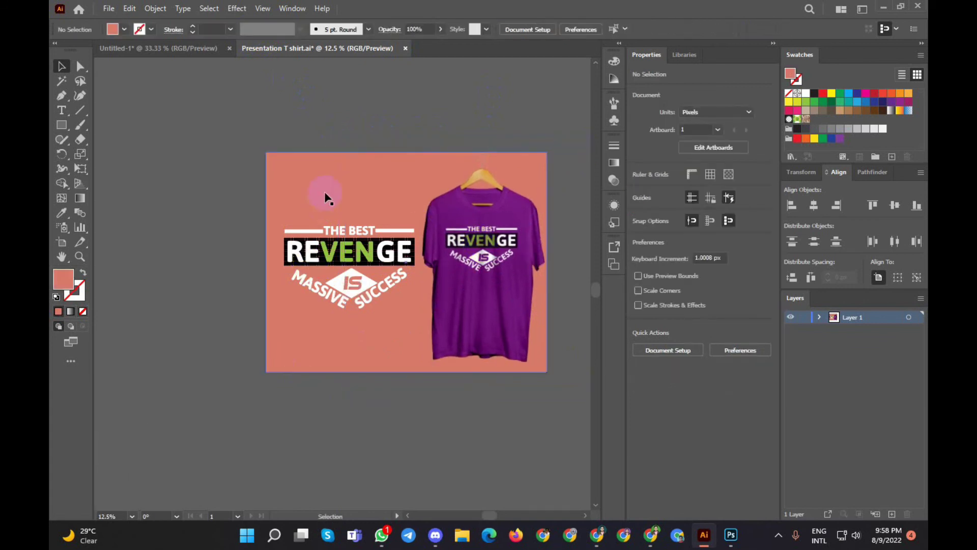
{"action": "left_click", "coordinate": [326, 196]}
{"action": "left_click", "coordinate": [639, 189]}
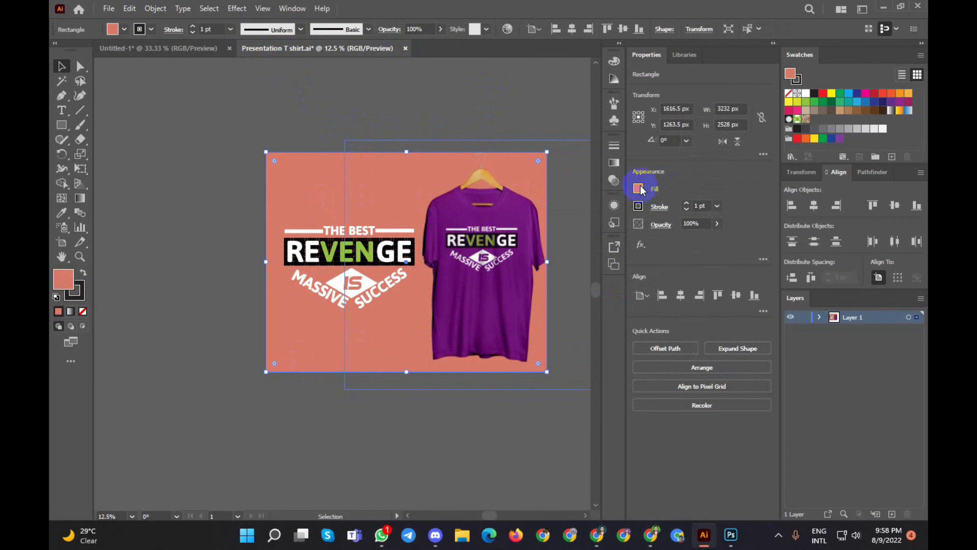
{"action": "left_click", "coordinate": [639, 188]}
{"action": "left_click", "coordinate": [609, 306]}
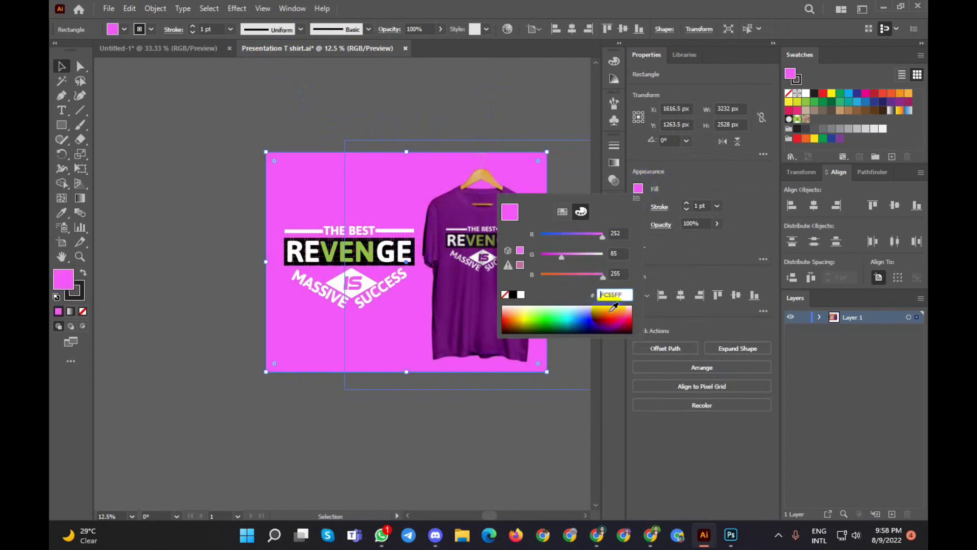
{"action": "left_click", "coordinate": [604, 303]}
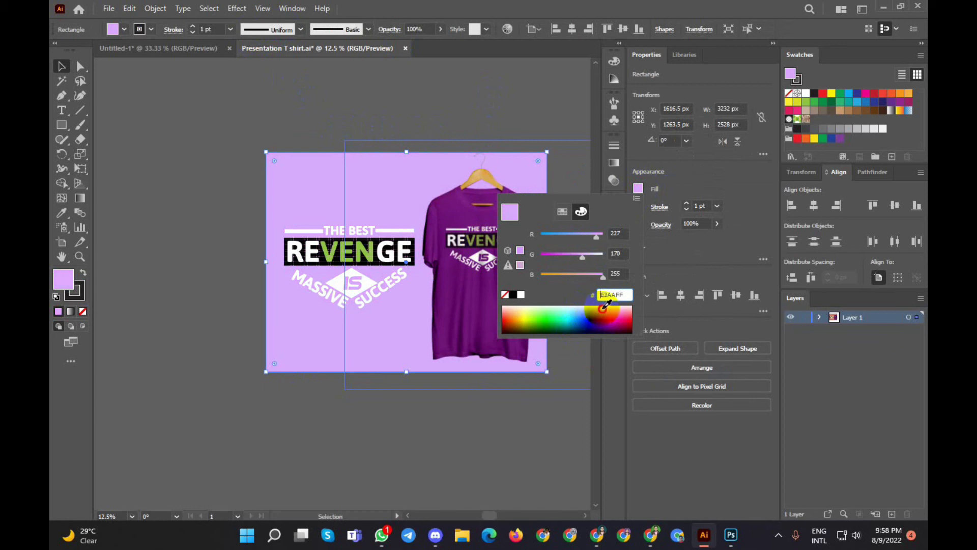
{"action": "left_click", "coordinate": [520, 106]}
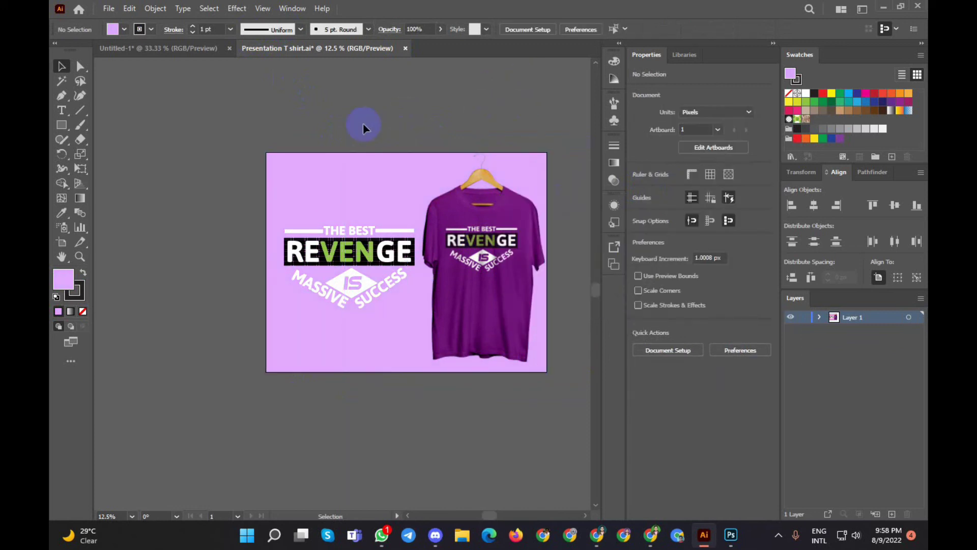
{"action": "scroll", "coordinate": [360, 123], "scroll_direction": "down", "scroll_amount": 2}
{"action": "scroll", "coordinate": [377, 124], "scroll_direction": "down", "scroll_amount": 1}
{"action": "scroll", "coordinate": [347, 272], "scroll_direction": "up", "scroll_amount": 2}
Alt-drag a copy of the REVENGE design outside the artboard to the upper right
{"action": "scroll", "coordinate": [361, 242], "scroll_direction": "down", "scroll_amount": 1}
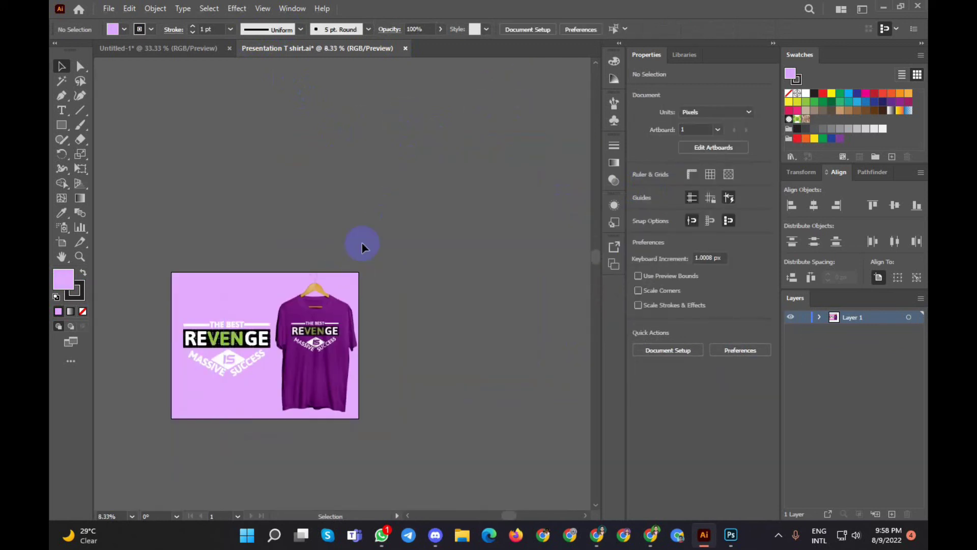
{"action": "scroll", "coordinate": [361, 243], "scroll_direction": "up", "scroll_amount": 1}
{"action": "scroll", "coordinate": [239, 289], "scroll_direction": "up", "scroll_amount": 2}
{"action": "scroll", "coordinate": [239, 289], "scroll_direction": "down", "scroll_amount": 3}
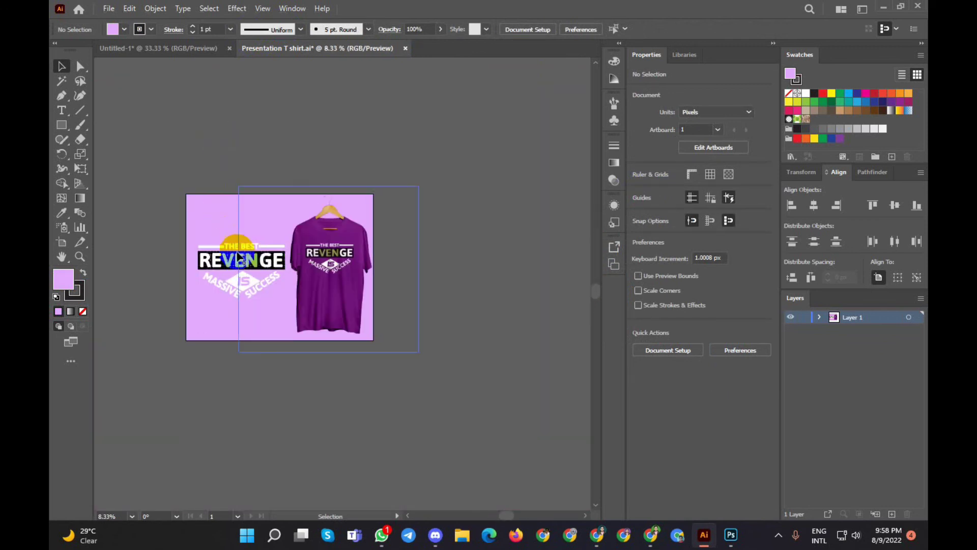
{"action": "left_click_drag", "start_coordinate": [227, 262], "coordinate": [435, 174]}
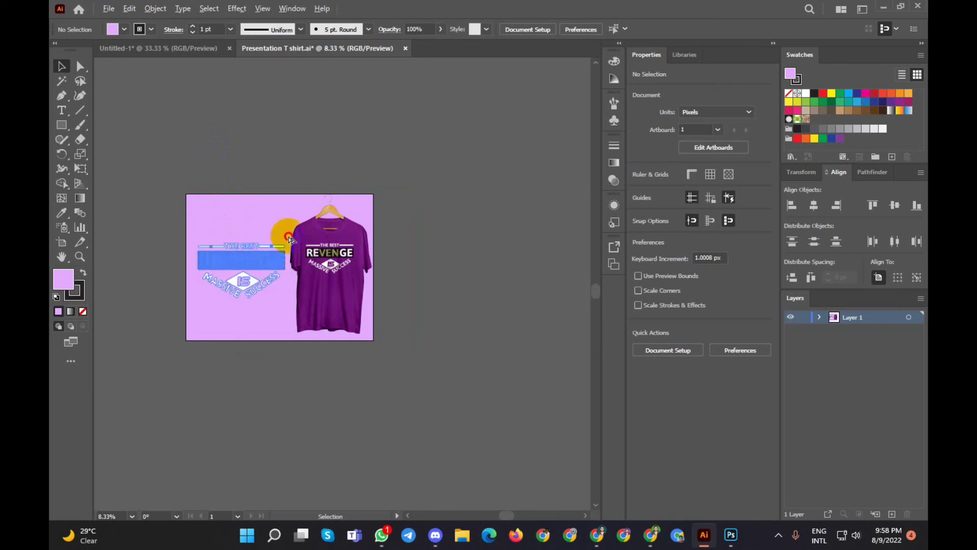
{"action": "left_click_drag", "start_coordinate": [499, 212], "coordinate": [518, 228]}
{"action": "left_click", "coordinate": [531, 139]}
{"action": "left_click", "coordinate": [527, 143]}
Rotate the REVENGE copy diagonally over the T-shirt and try 25% opacity on the T-shirt
{"action": "left_click_drag", "start_coordinate": [524, 140], "coordinate": [551, 211]}
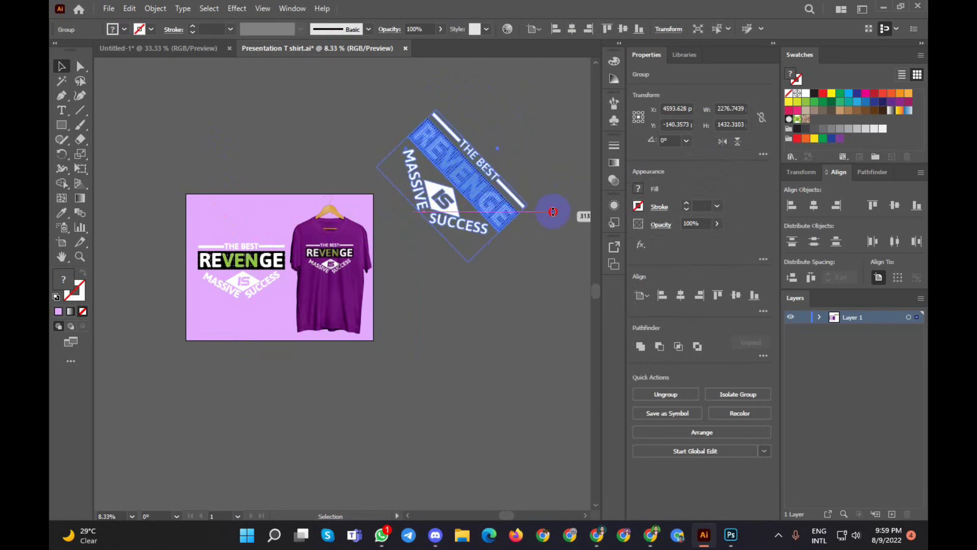
{"action": "mouse_move", "coordinate": [417, 182]}
{"action": "left_mouse_down"}
{"action": "mouse_move", "coordinate": [355, 243]}
{"action": "mouse_move", "coordinate": [331, 238]}
{"action": "left_mouse_up"}
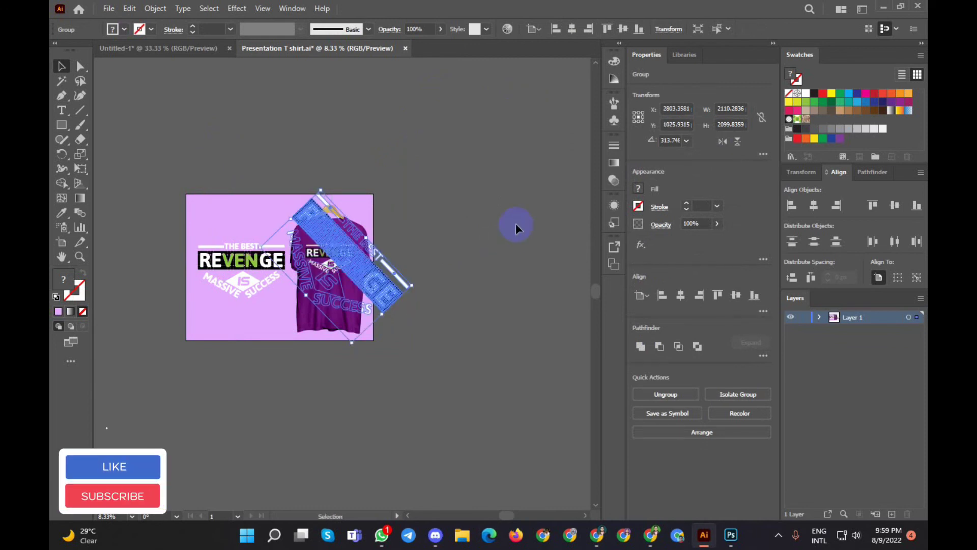
{"action": "left_click", "coordinate": [425, 258]}
{"action": "left_click", "coordinate": [717, 223]}
{"action": "left_click", "coordinate": [703, 222]}
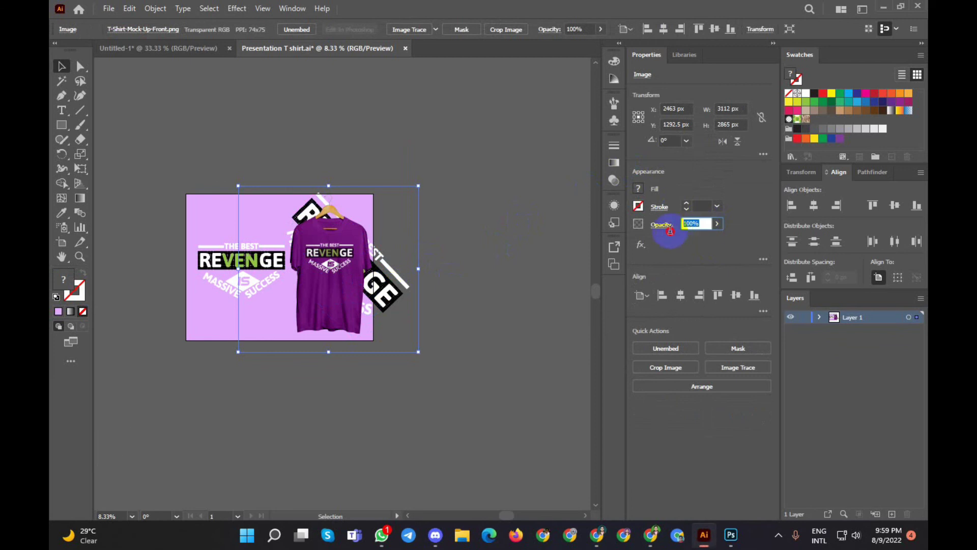
{"action": "type", "text": "25"}
{"action": "key", "text": "Return"}
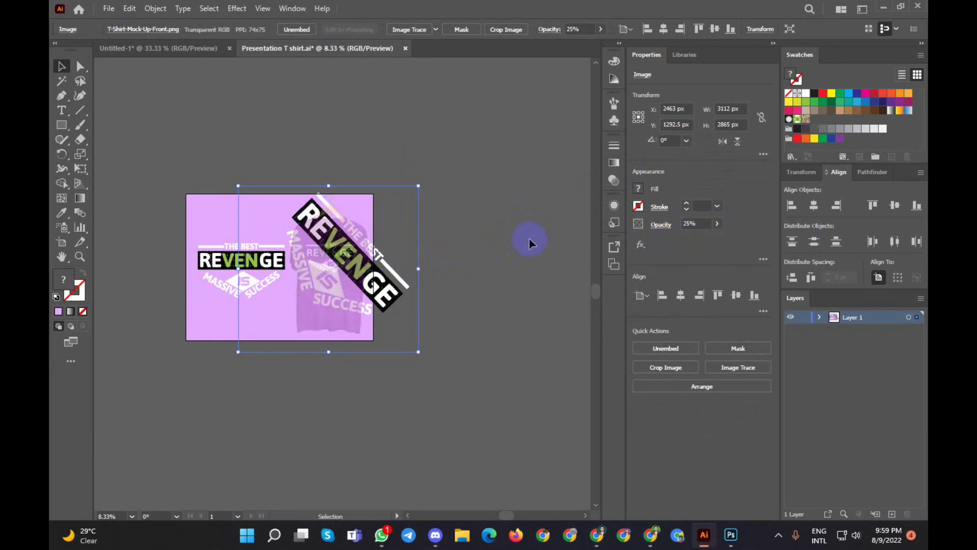
Restore the T-shirt to full opacity and move it off the artboard to the upper right
{"action": "left_click", "coordinate": [503, 238]}
{"action": "left_click", "coordinate": [345, 313]}
{"action": "left_click", "coordinate": [705, 223]}
{"action": "type", "text": "100"}
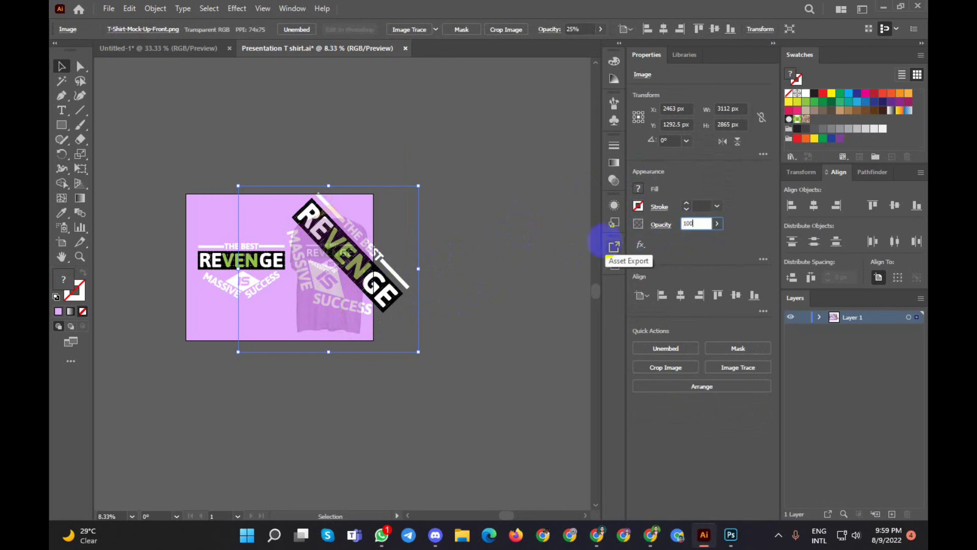
{"action": "key", "text": "Return"}
{"action": "left_click", "coordinate": [487, 283]}
{"action": "left_click", "coordinate": [402, 288]}
{"action": "left_click", "coordinate": [475, 239]}
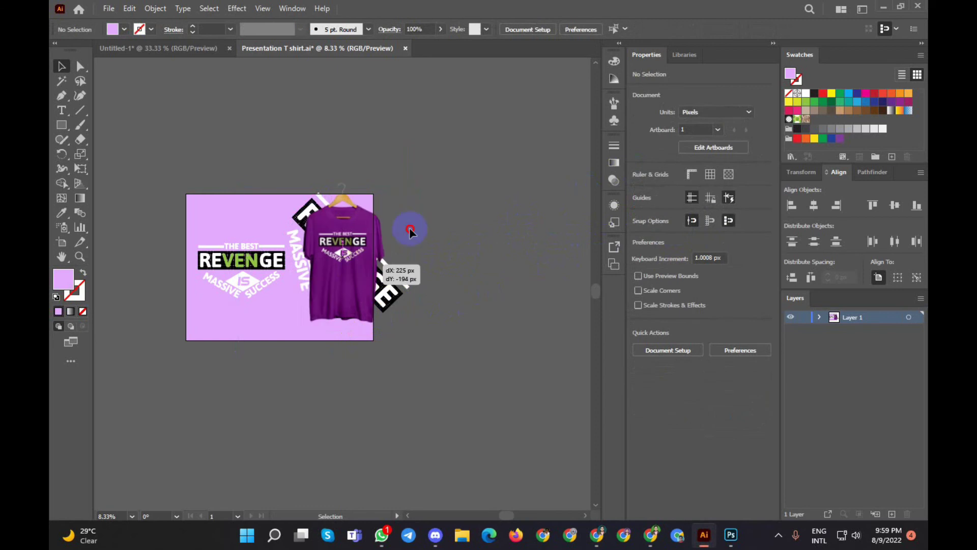
{"action": "left_click_drag", "start_coordinate": [360, 285], "coordinate": [527, 165]}
Try 25% opacity on the lavender background rectangle, then undo it
{"action": "left_click", "coordinate": [349, 294]}
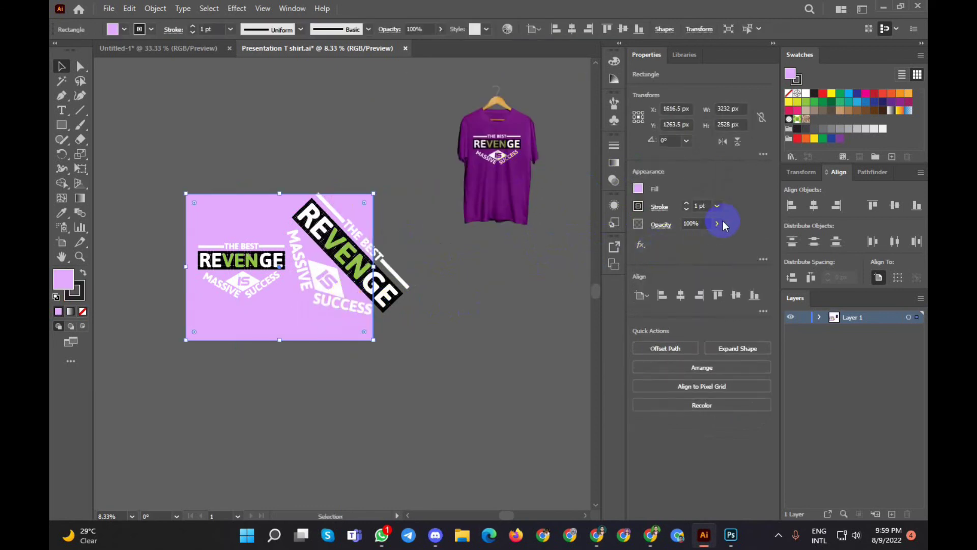
{"action": "left_click", "coordinate": [687, 248]}
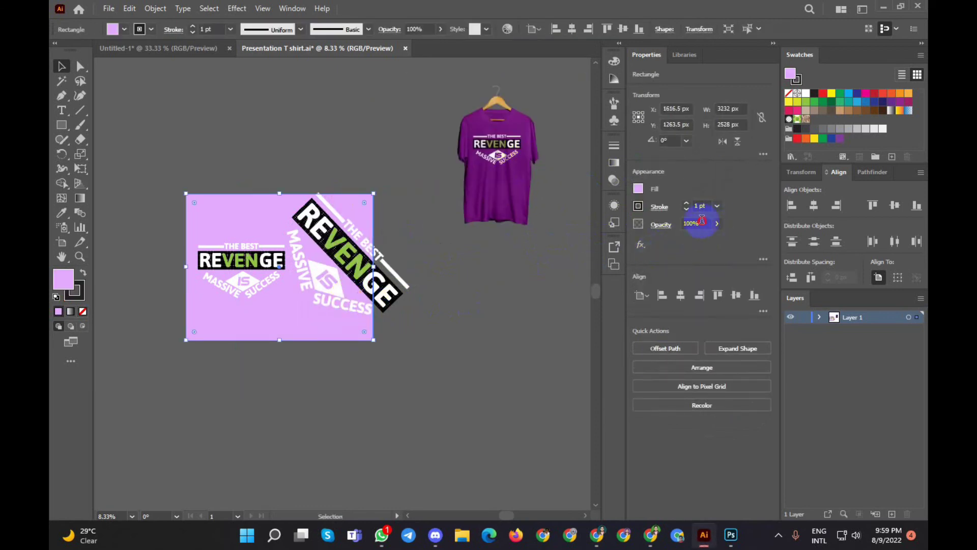
{"action": "left_click", "coordinate": [624, 232]}
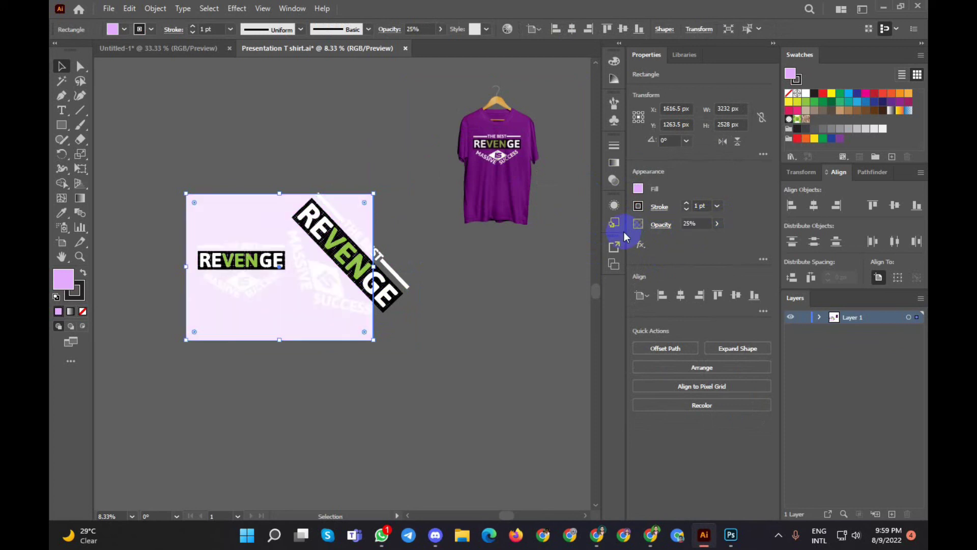
{"action": "left_click", "coordinate": [441, 356]}
{"action": "key", "text": "ctrl+z"}
{"action": "key", "text": "ctrl+z"}
{"action": "key", "text": "ctrl+z"}
Set the rotated REVENGE copy's opacity to 25%
{"action": "left_click", "coordinate": [375, 285]}
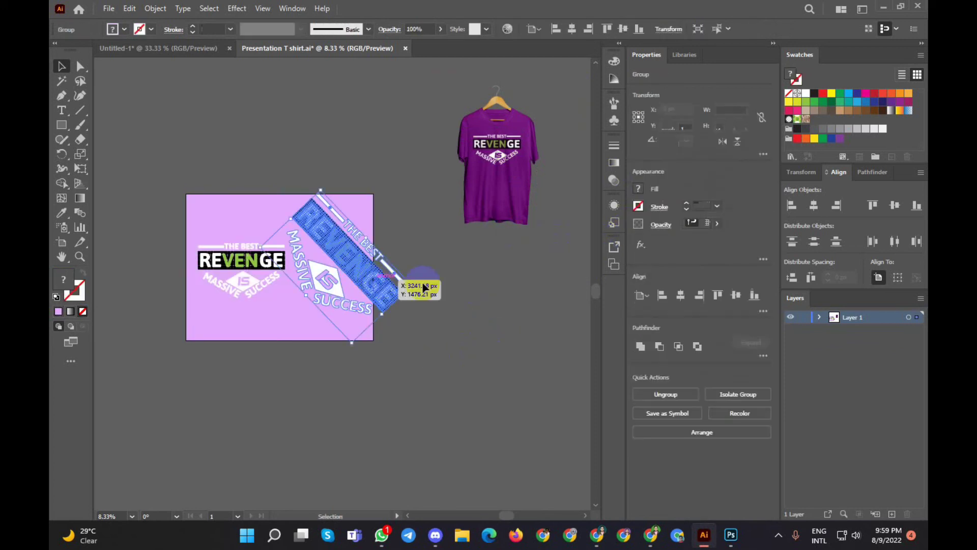
{"action": "left_click", "coordinate": [703, 223]}
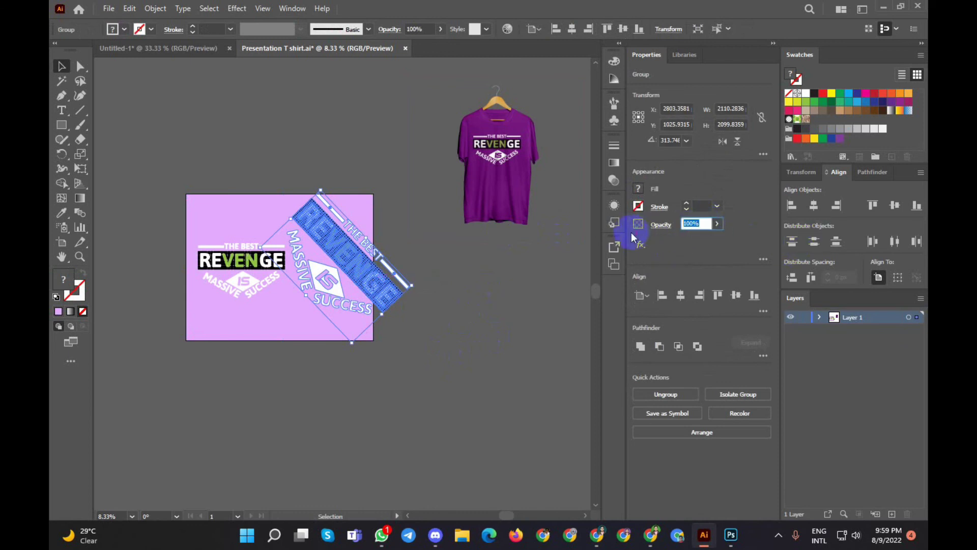
{"action": "key", "text": "Return"}
{"action": "left_click", "coordinate": [457, 316]}
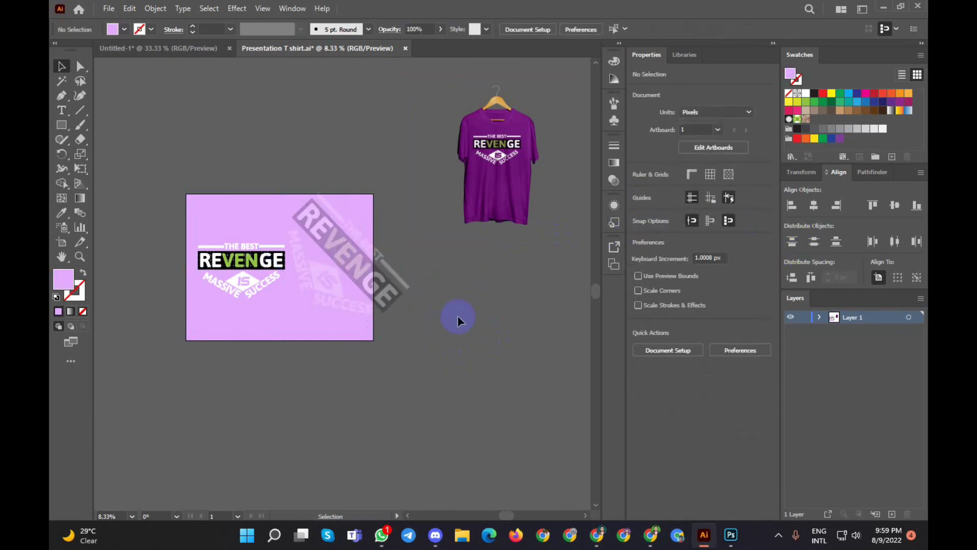
Bring the T-shirt back onto the artboard and draw a pink rectangle covering the artboard
{"action": "mouse_move", "coordinate": [471, 166]}
{"action": "left_mouse_down"}
{"action": "mouse_move", "coordinate": [349, 248]}
{"action": "mouse_move", "coordinate": [365, 247]}
{"action": "left_mouse_up"}
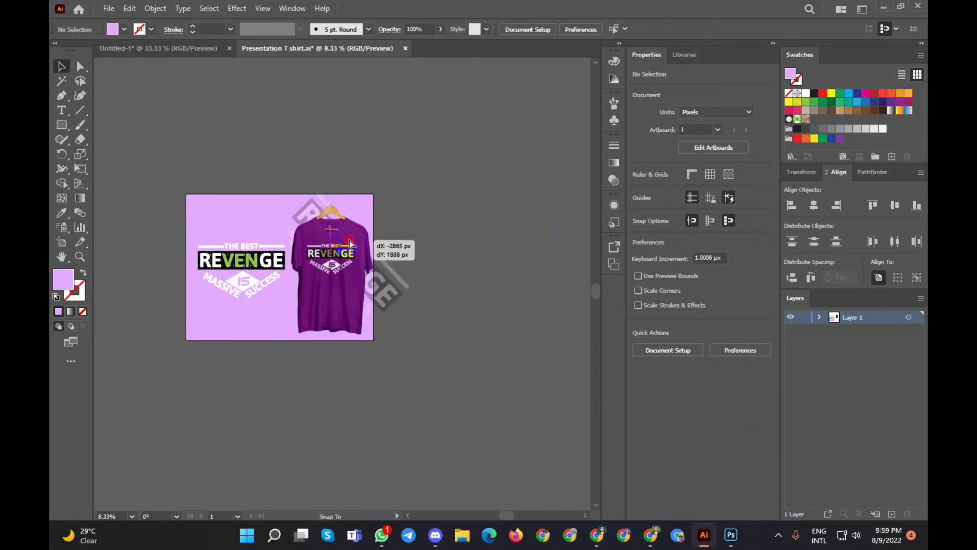
{"action": "left_click", "coordinate": [479, 247]}
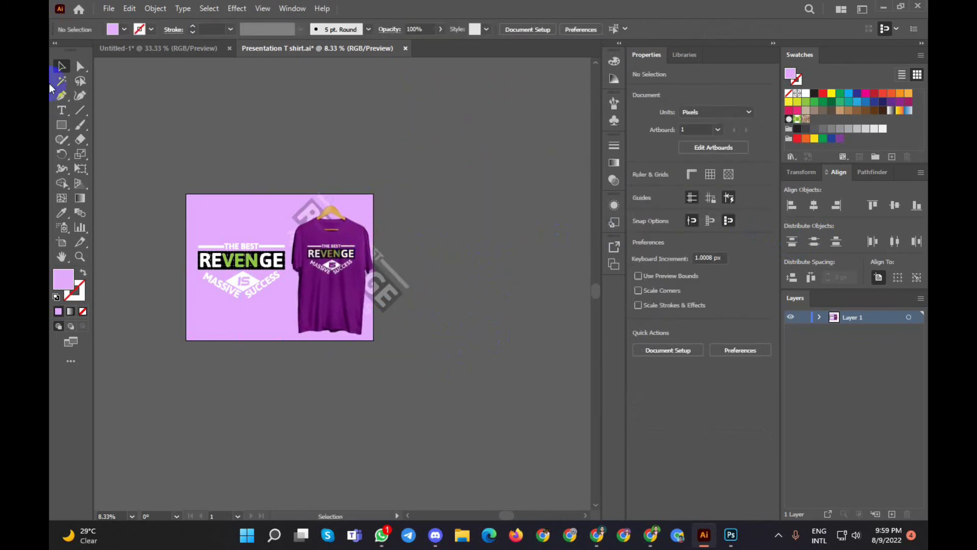
{"action": "left_click", "coordinate": [63, 125]}
{"action": "scroll", "coordinate": [155, 203], "scroll_direction": "up", "scroll_amount": 1}
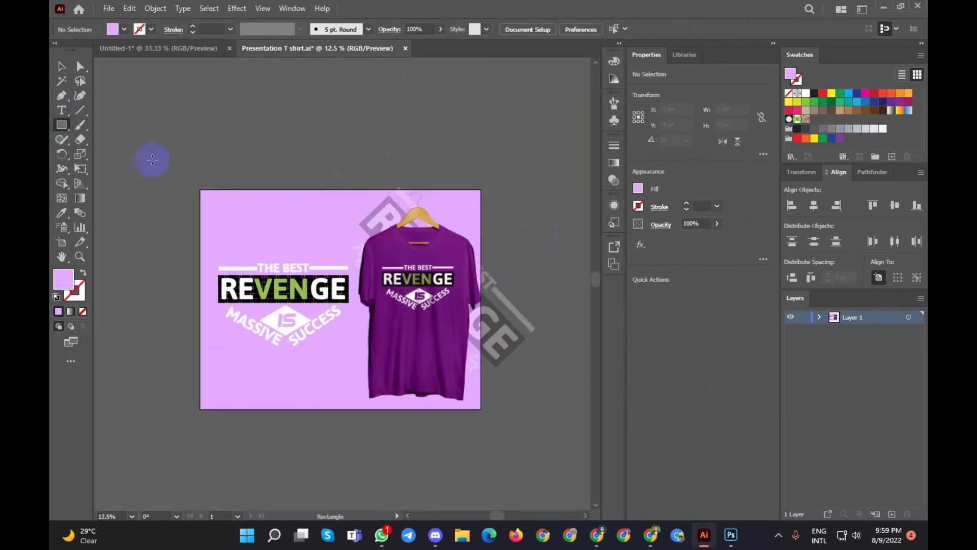
{"action": "scroll", "coordinate": [152, 159], "scroll_direction": "down", "scroll_amount": 1}
{"action": "left_click_drag", "start_coordinate": [149, 144], "coordinate": [400, 347]}
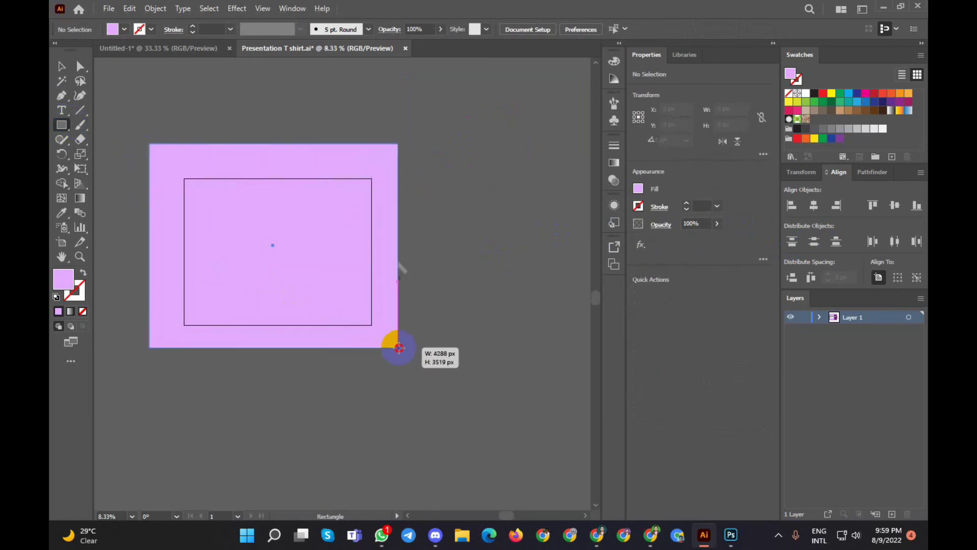
{"action": "left_click", "coordinate": [470, 222]}
{"action": "left_click", "coordinate": [514, 284]}
Clip the artwork to the pink rectangle with Ctrl+7, then release and reapply the mask
{"action": "left_click", "coordinate": [61, 66]}
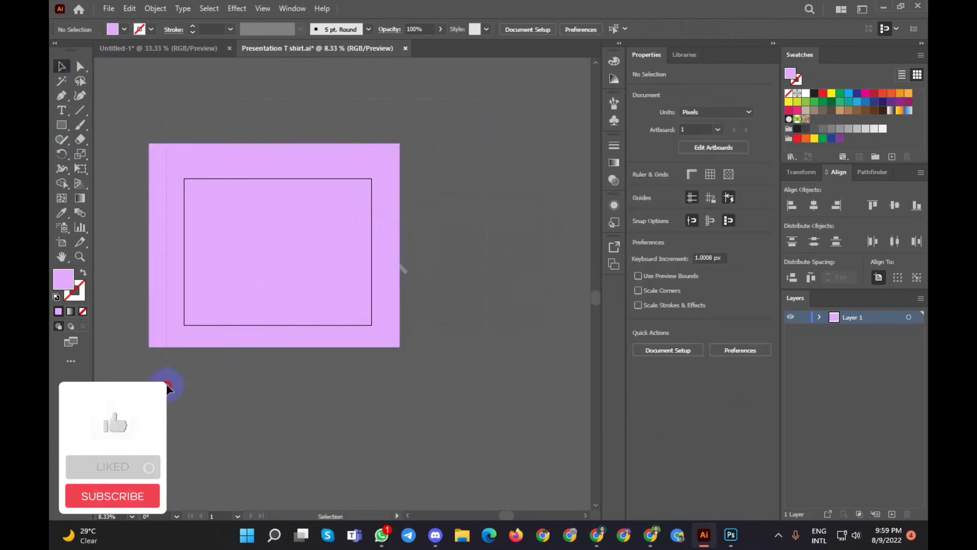
{"action": "left_click_drag", "start_coordinate": [484, 103], "coordinate": [163, 386]}
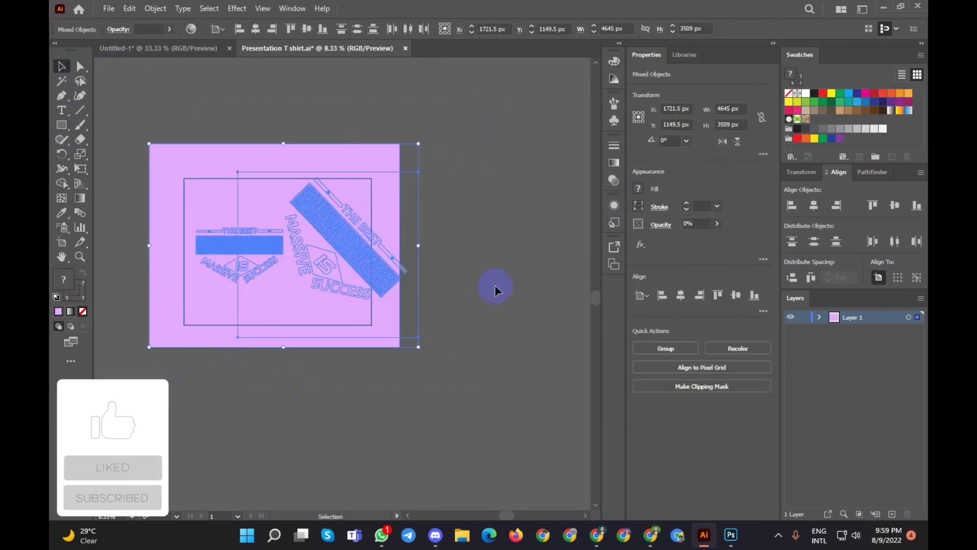
{"action": "key", "text": "ctrl+7"}
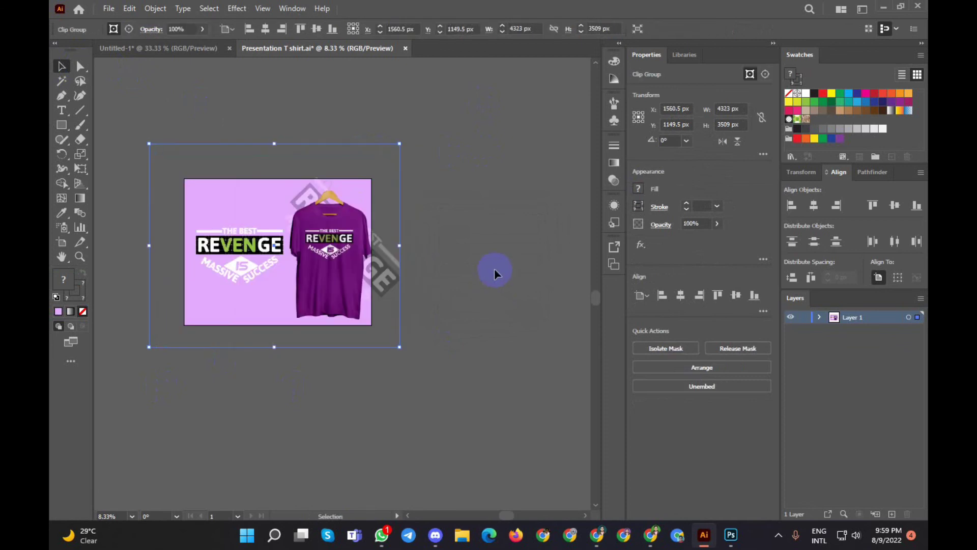
{"action": "left_click", "coordinate": [490, 260]}
{"action": "left_click", "coordinate": [388, 266]}
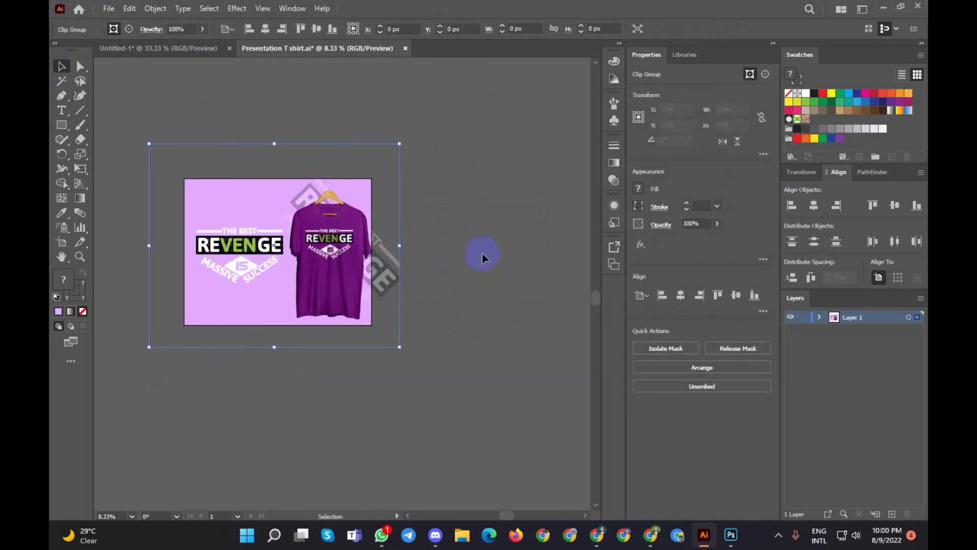
{"action": "key", "text": "ctrl+alt+7"}
{"action": "key", "text": "ctrl+z"}
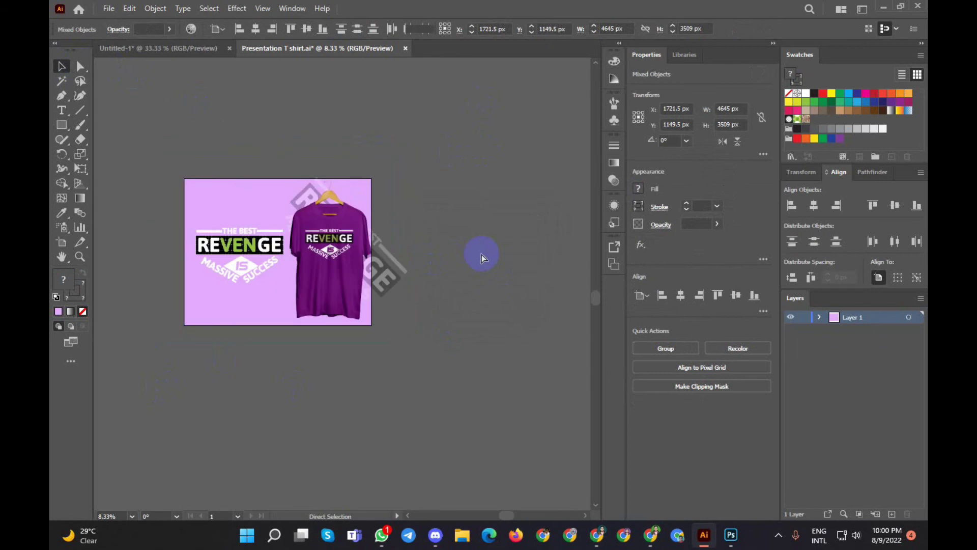
{"action": "left_click", "coordinate": [481, 254]}
Draw a new pink rectangle spanning the whole artboard
{"action": "scroll", "coordinate": [240, 219], "scroll_direction": "up", "scroll_amount": 2}
{"action": "scroll", "coordinate": [203, 193], "scroll_direction": "up", "scroll_amount": 1}
{"action": "scroll", "coordinate": [192, 185], "scroll_direction": "down", "scroll_amount": 2}
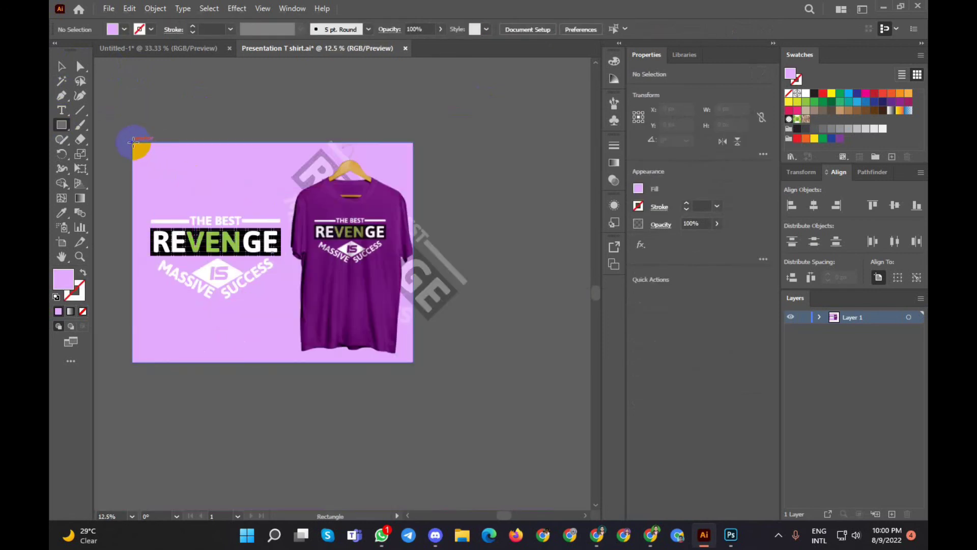
{"action": "left_click_drag", "start_coordinate": [134, 142], "coordinate": [405, 362]}
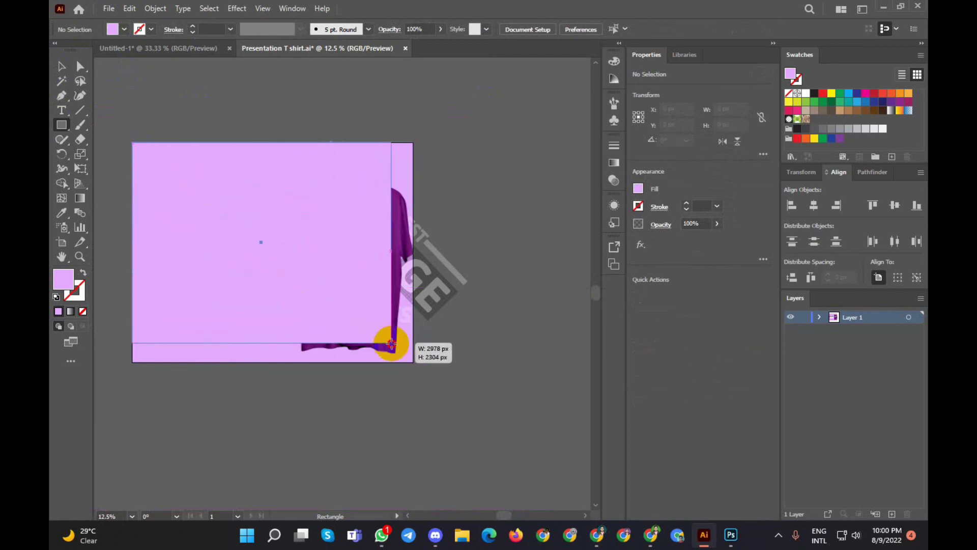
{"action": "left_click_drag", "start_coordinate": [405, 363], "coordinate": [413, 362]}
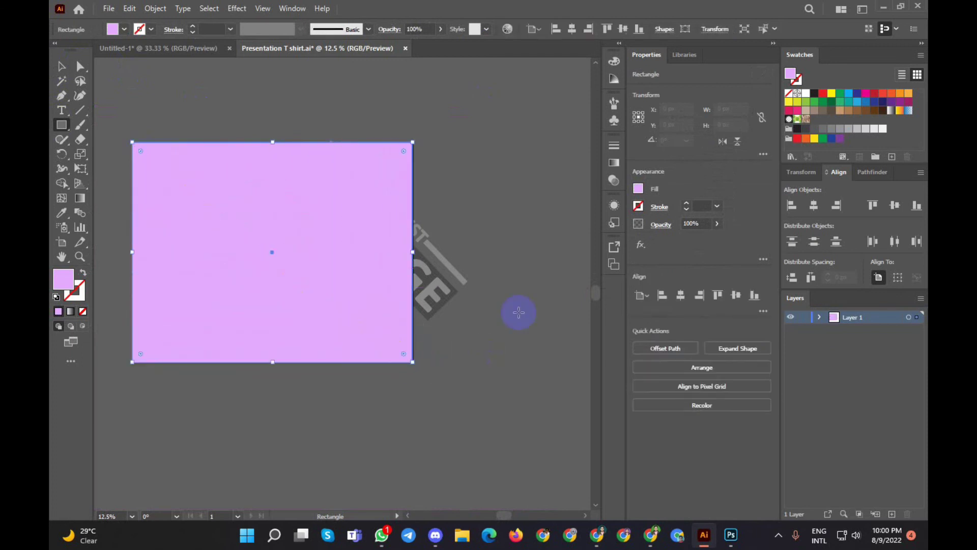
{"action": "scroll", "coordinate": [439, 262], "scroll_direction": "up", "scroll_amount": 2}
{"action": "scroll", "coordinate": [482, 242], "scroll_direction": "up", "scroll_amount": 1}
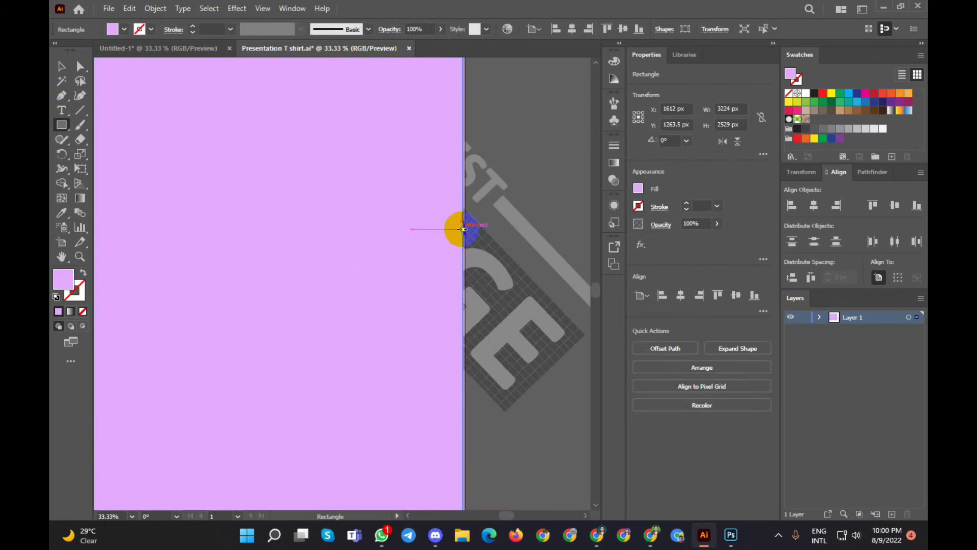
{"action": "left_click_drag", "start_coordinate": [460, 229], "coordinate": [463, 231]}
{"action": "scroll", "coordinate": [460, 228], "scroll_direction": "down", "scroll_amount": 3}
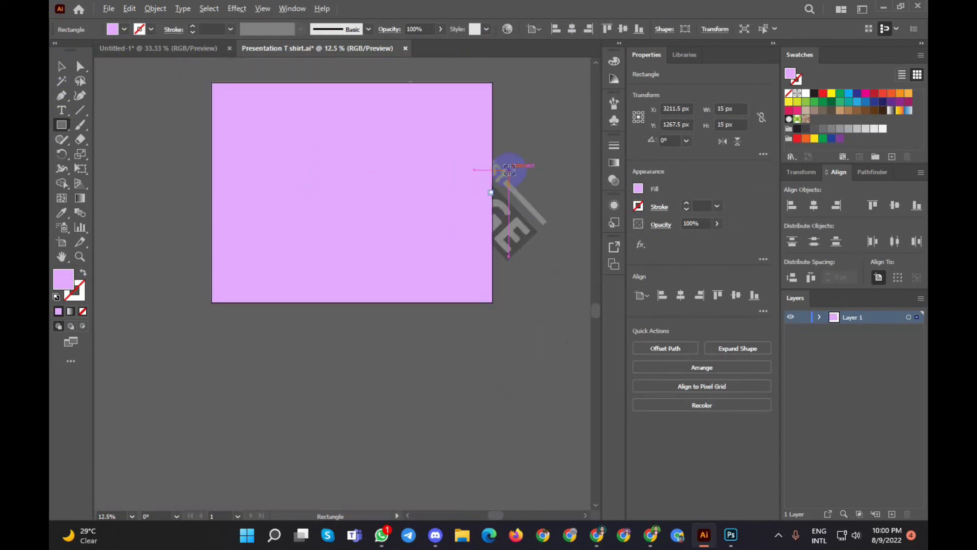
{"action": "scroll", "coordinate": [324, 212], "scroll_direction": "up", "scroll_amount": 3}
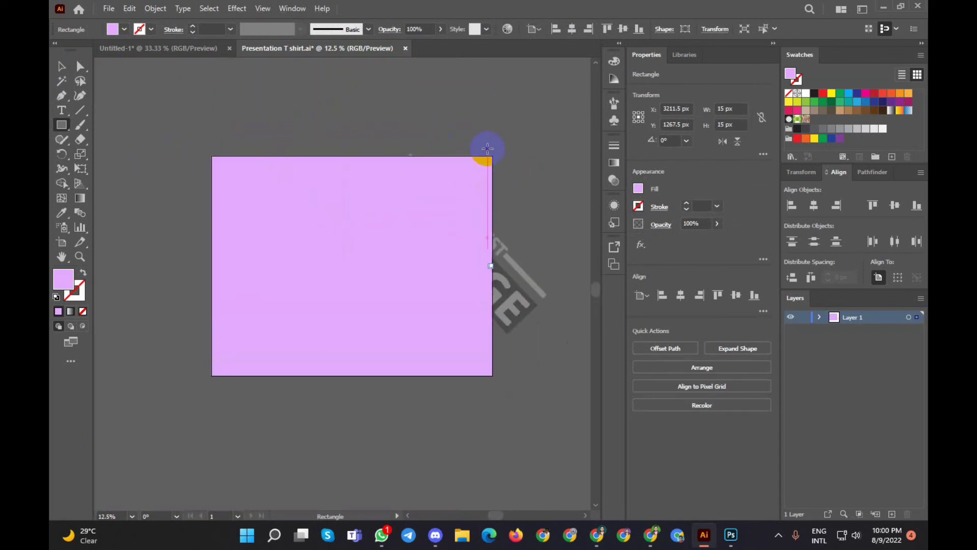
Select all and apply a clipping mask twice, undoing each blank result
{"action": "key", "text": "ctrl+a"}
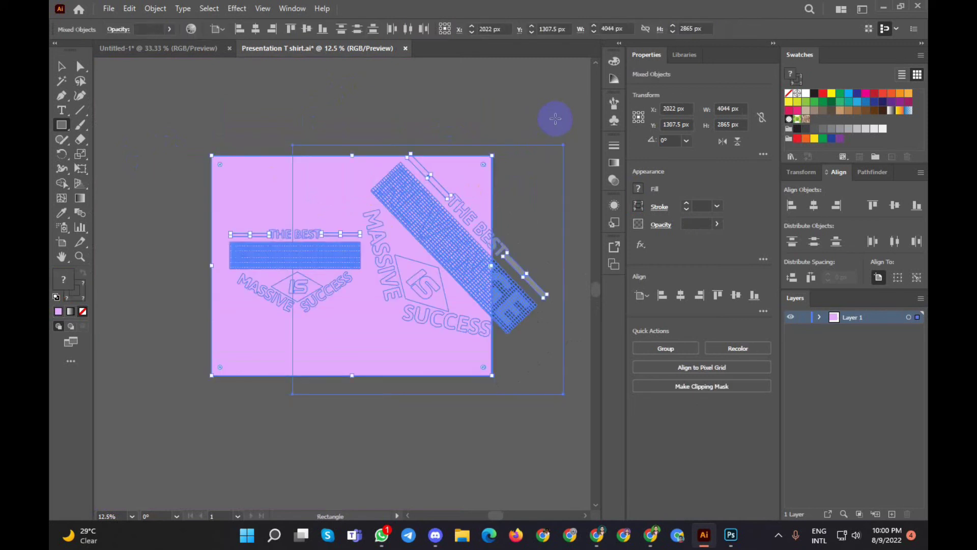
{"action": "key", "text": "ctrl+7"}
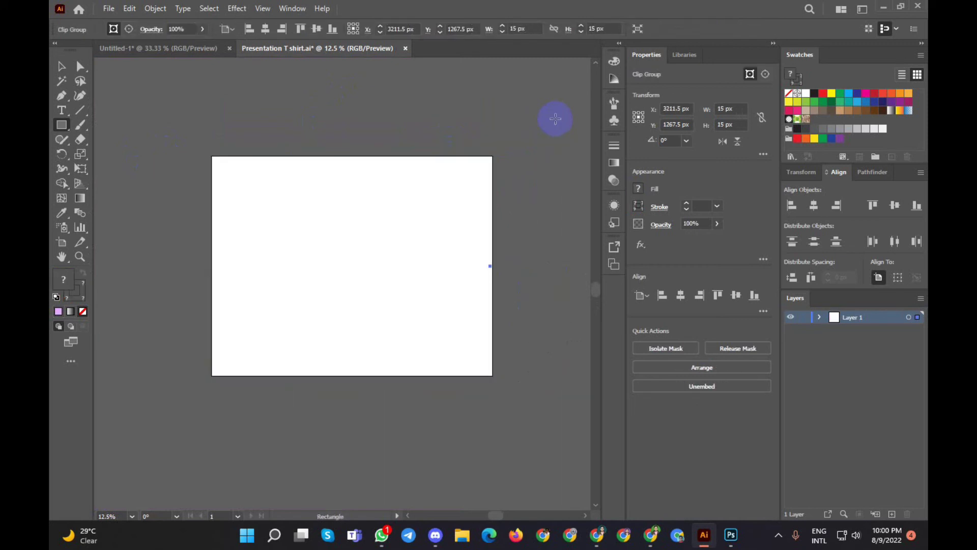
{"action": "key", "text": "ctrl+z"}
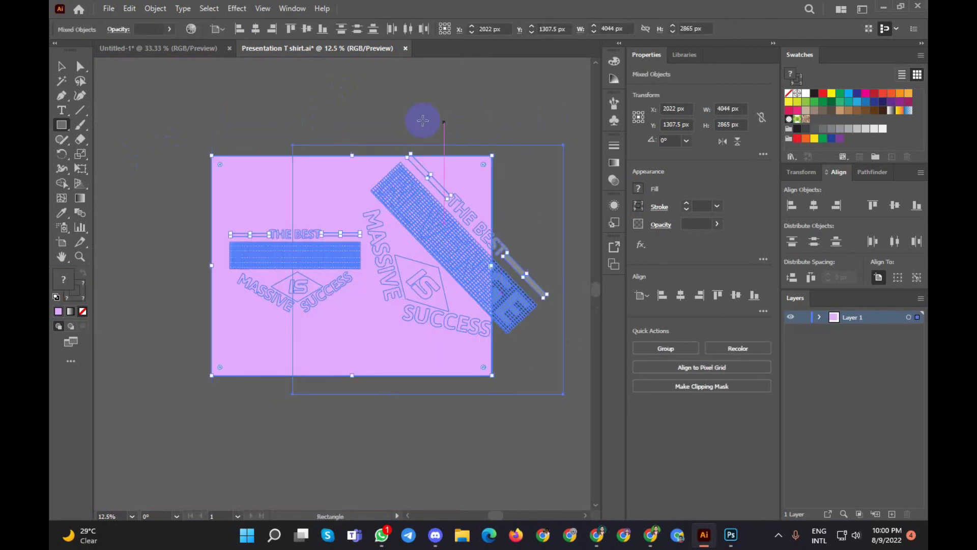
{"action": "key", "text": "ctrl+shift+bracketright"}
{"action": "left_click", "coordinate": [200, 89]}
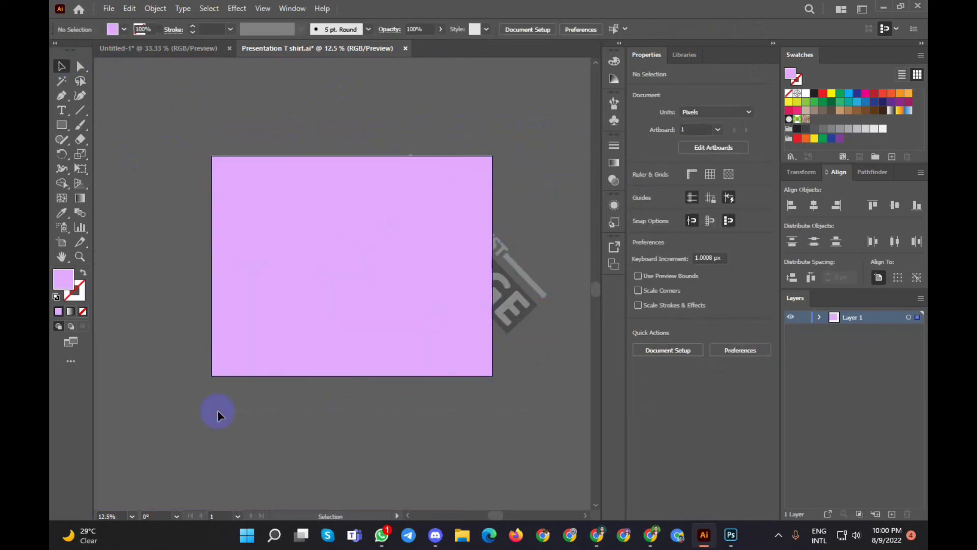
{"action": "key", "text": "ctrl+a"}
{"action": "key", "text": "a"}
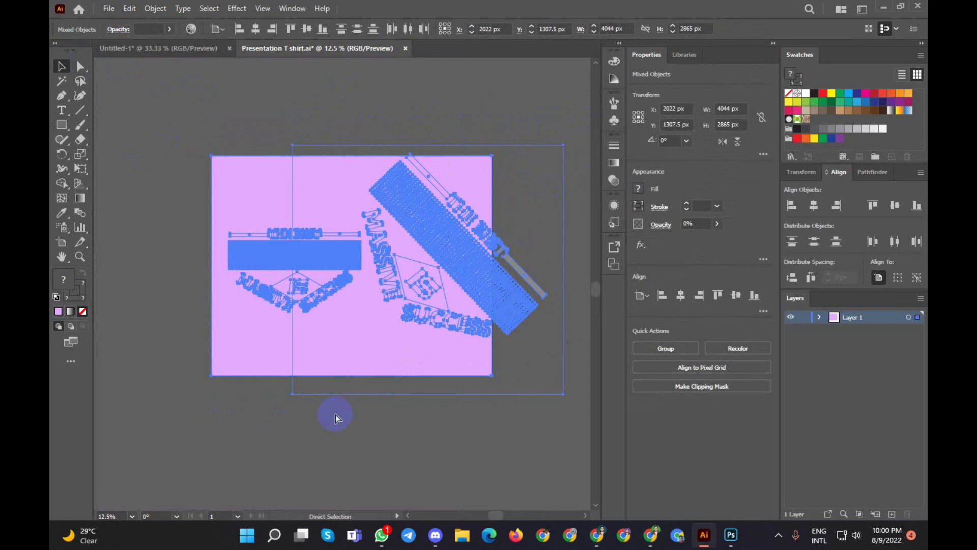
{"action": "key", "text": "ctrl+7"}
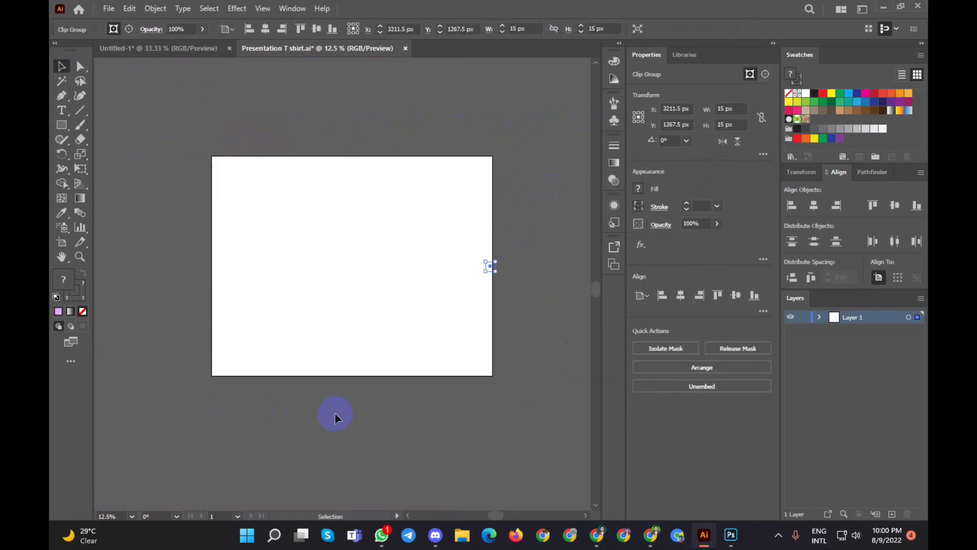
{"action": "key", "text": "ctrl+z"}
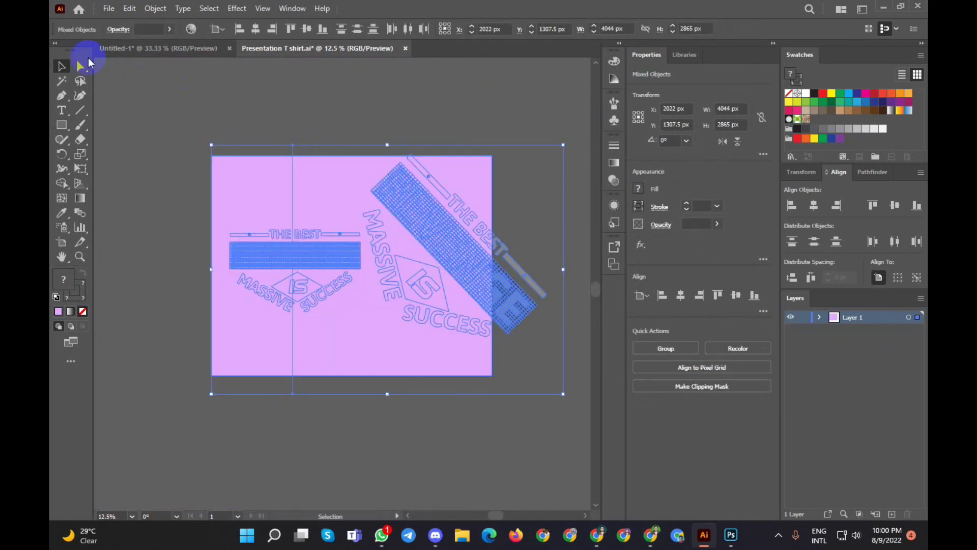
Move the pink rectangle and T-shirt aside and delete the faded rotated REVENGE watermark
{"action": "left_click", "coordinate": [124, 77]}
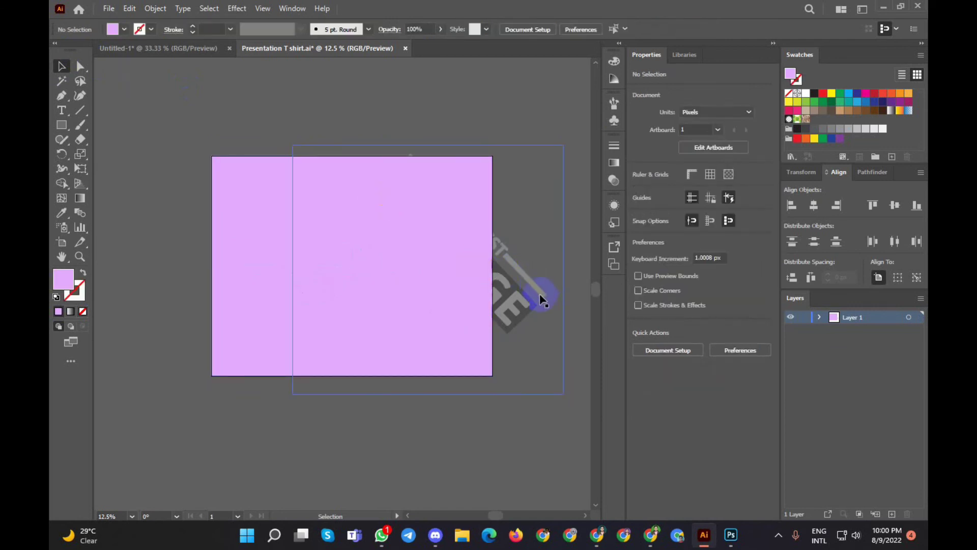
{"action": "left_click_drag", "start_coordinate": [542, 301], "coordinate": [445, 274]}
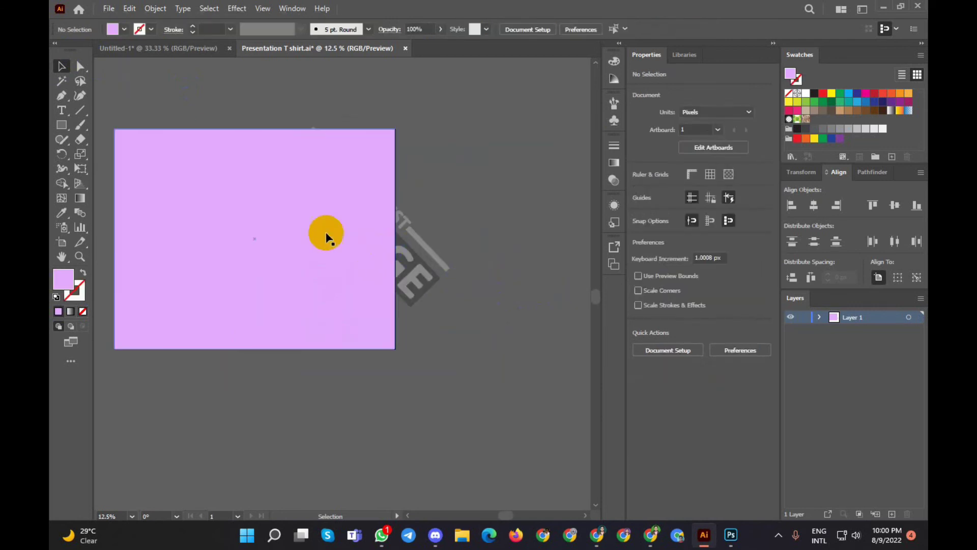
{"action": "left_click_drag", "start_coordinate": [326, 238], "coordinate": [331, 382]}
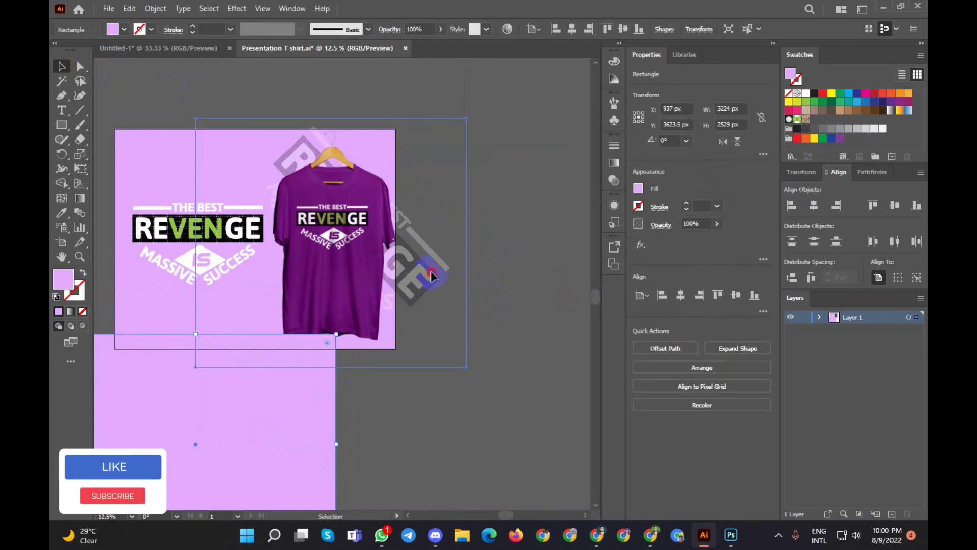
{"action": "left_click_drag", "start_coordinate": [432, 275], "coordinate": [555, 218]}
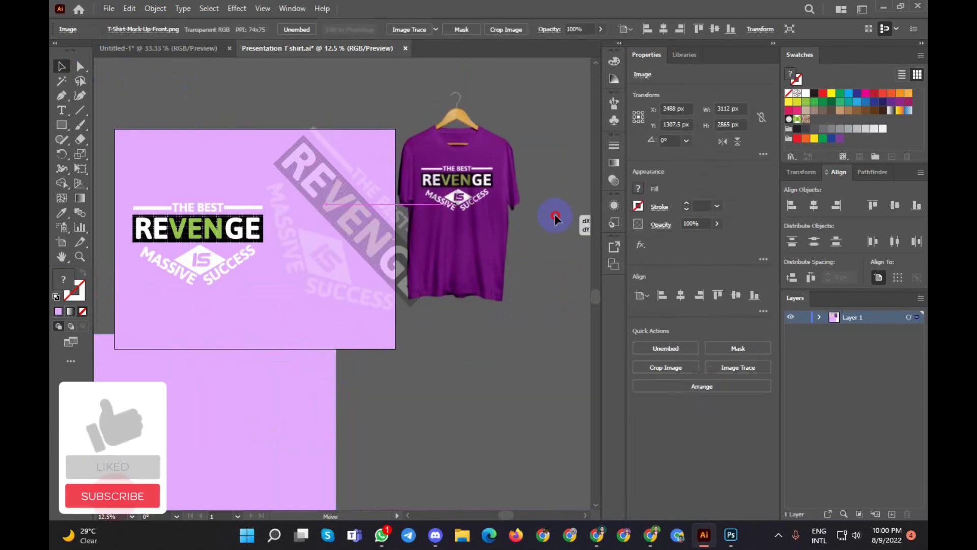
{"action": "mouse_move", "coordinate": [283, 227]}
{"action": "left_mouse_down"}
{"action": "mouse_move", "coordinate": [295, 158]}
{"action": "mouse_move", "coordinate": [336, 234]}
{"action": "left_mouse_up"}
{"action": "left_click", "coordinate": [256, 99]}
{"action": "key", "text": "Delete"}
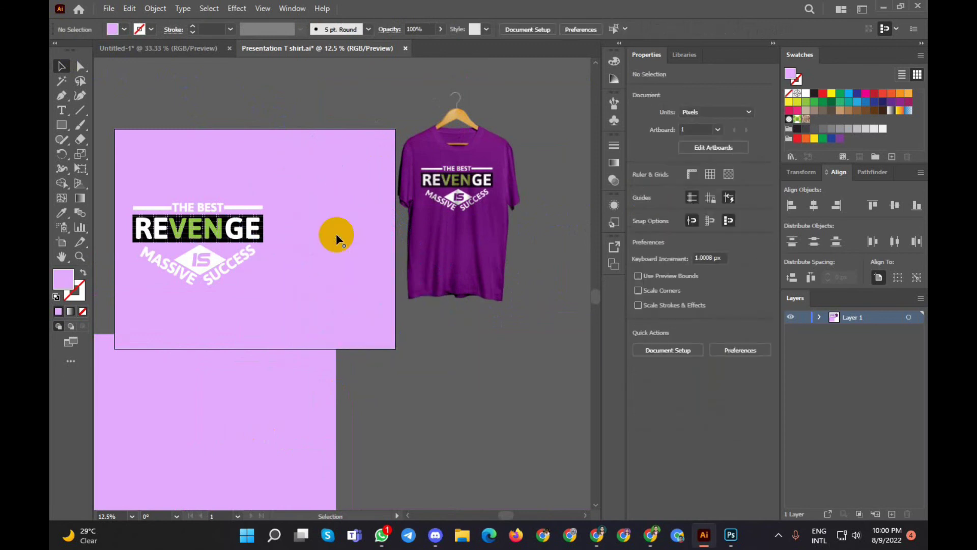
Delete the spare lilac rectangle and place the T-shirt on the artboard's right side
{"action": "left_click", "coordinate": [224, 437]}
{"action": "key", "text": "Delete"}
{"action": "mouse_move", "coordinate": [420, 227]}
{"action": "left_mouse_down"}
{"action": "mouse_move", "coordinate": [327, 251]}
{"action": "mouse_move", "coordinate": [377, 237]}
{"action": "left_mouse_up"}
{"action": "left_click", "coordinate": [488, 255]}
{"action": "scroll", "coordinate": [485, 253], "scroll_direction": "down", "scroll_amount": 1}
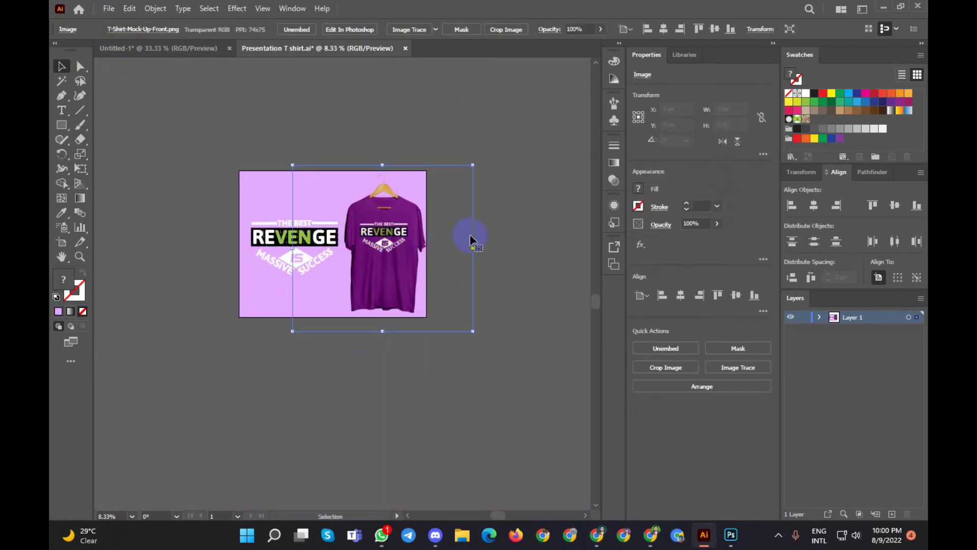
{"action": "left_click", "coordinate": [531, 179]}
{"action": "left_click", "coordinate": [109, 9]}
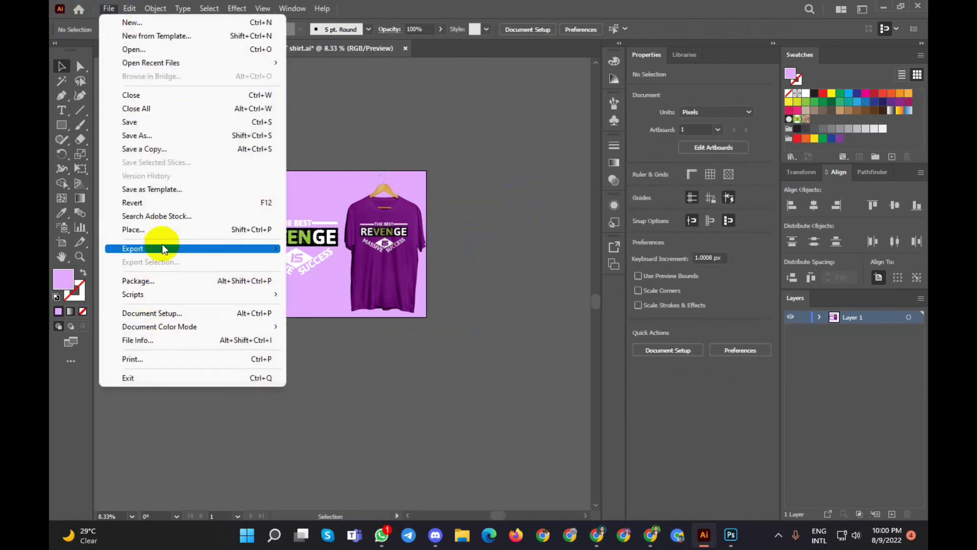
In Save for Web (Legacy), fit the preview on screen and choose PNG-8 format
{"action": "left_click", "coordinate": [344, 277]}
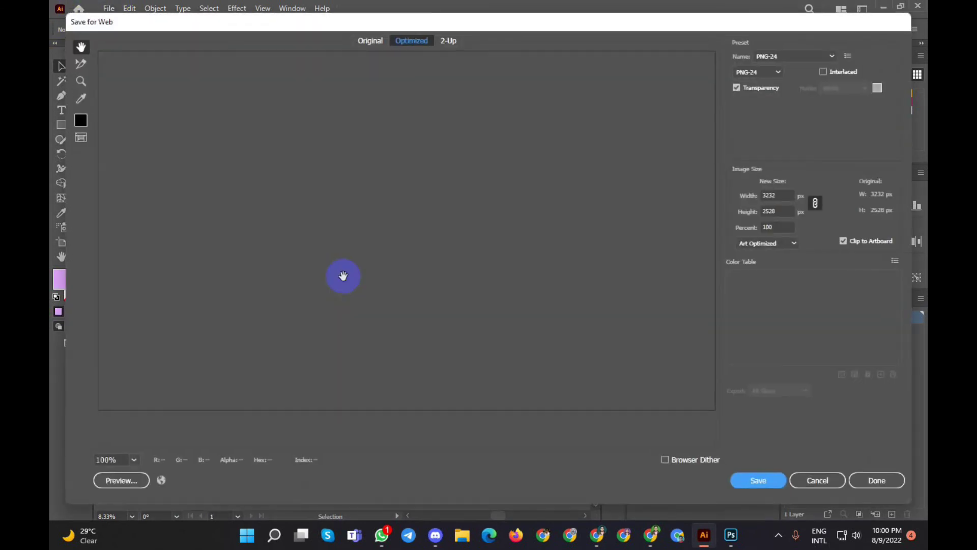
{"action": "left_click", "coordinate": [133, 460]}
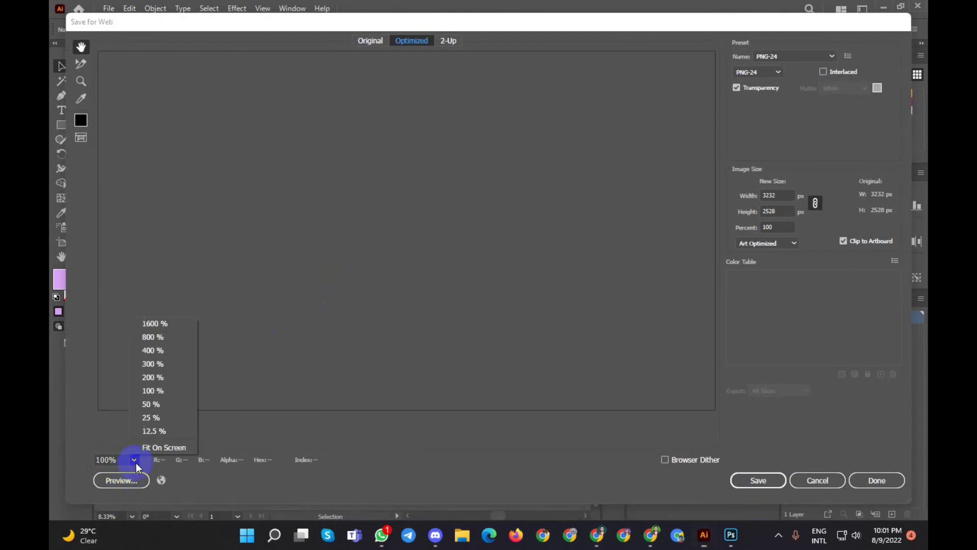
{"action": "left_click", "coordinate": [168, 447]}
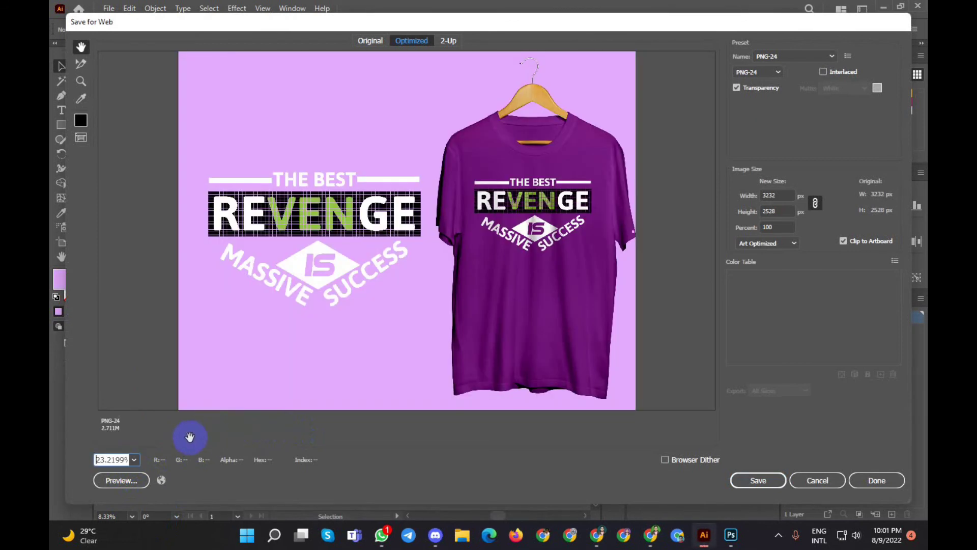
{"action": "left_click", "coordinate": [779, 73]}
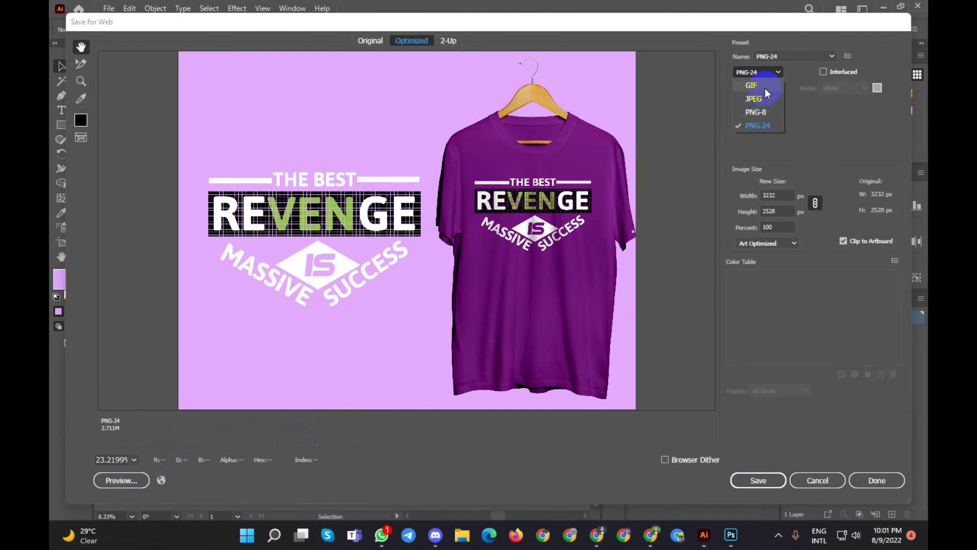
{"action": "left_click", "coordinate": [765, 113]}
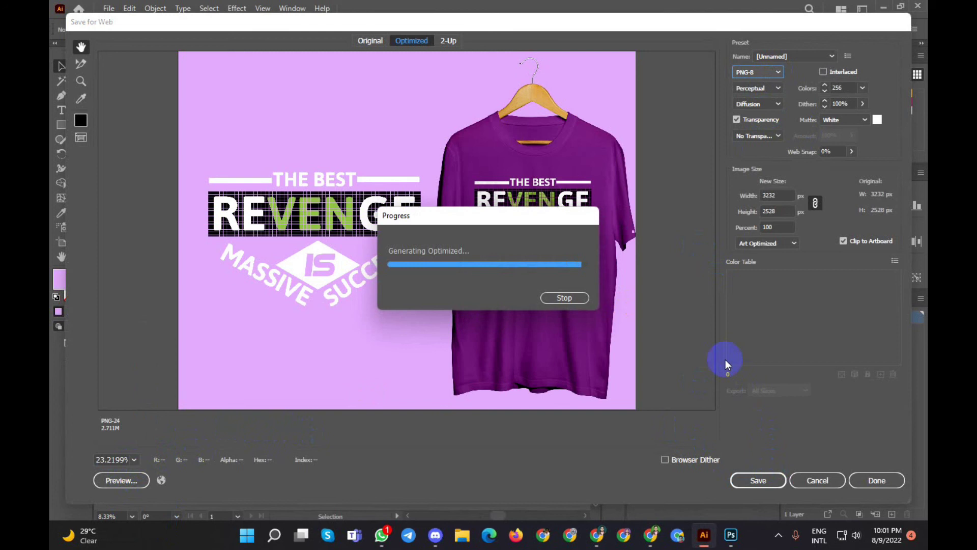
Cancel the first save and switch the web export format to PNG-24
{"action": "left_click", "coordinate": [760, 480]}
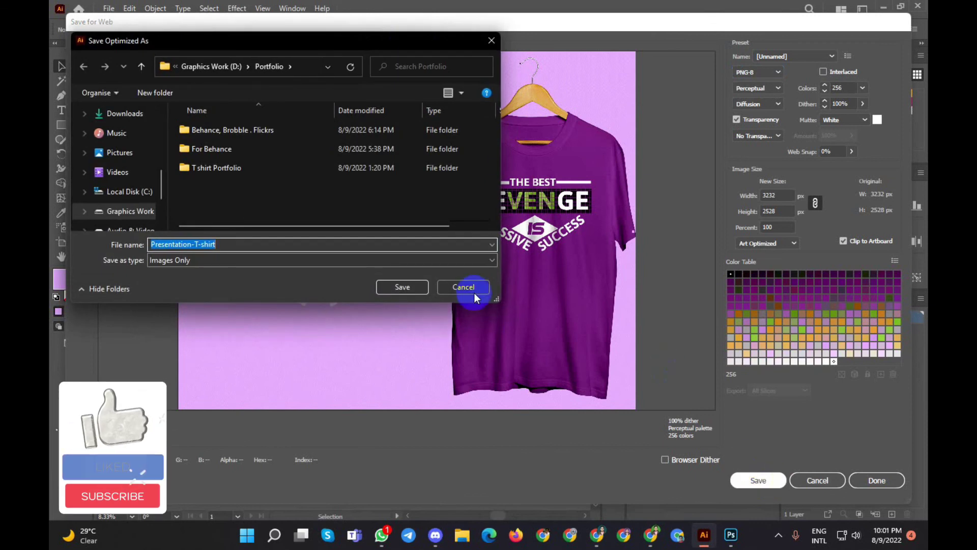
{"action": "left_click", "coordinate": [474, 295]}
{"action": "left_click", "coordinate": [778, 72]}
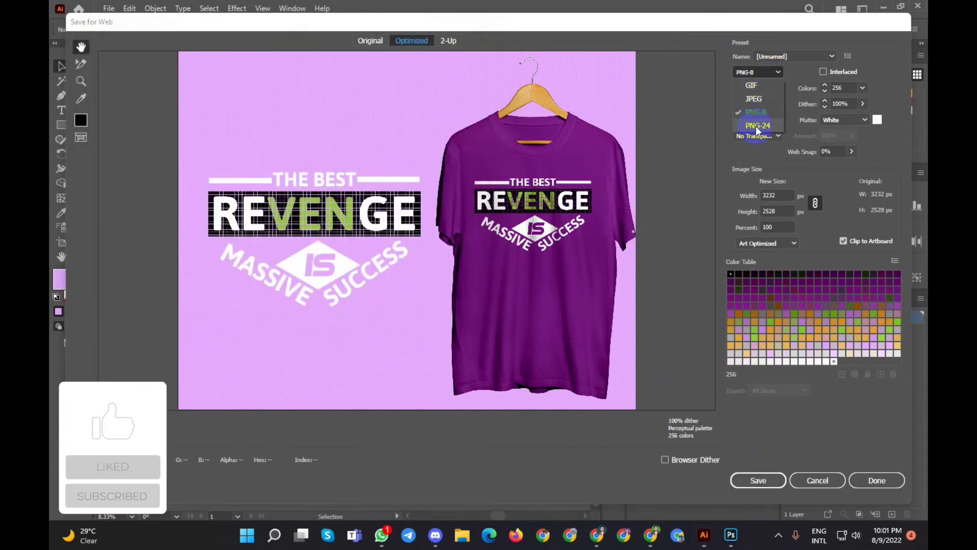
{"action": "left_click", "coordinate": [758, 126]}
{"action": "left_click", "coordinate": [757, 480]}
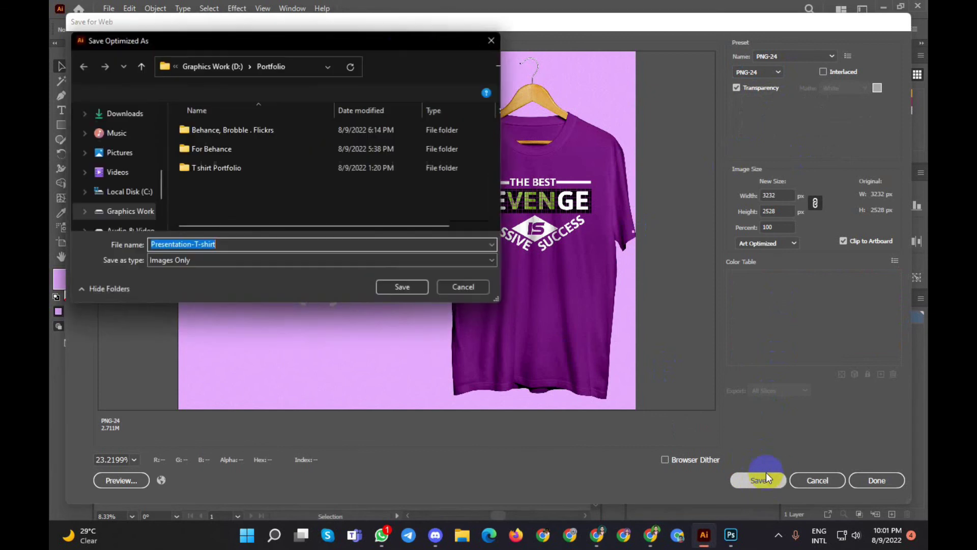
Save the PNG as '2' in the Pictures > 2x folder
{"action": "left_click", "coordinate": [121, 153]}
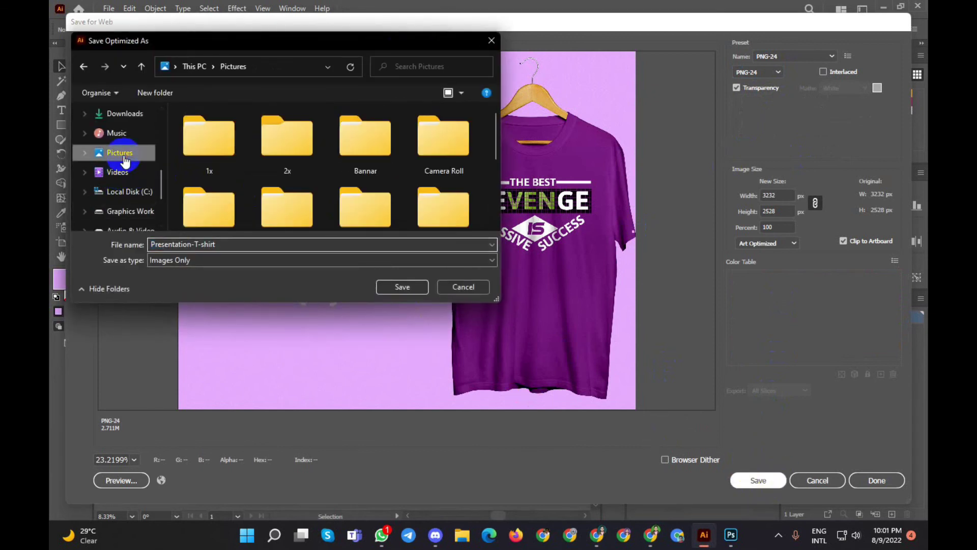
{"action": "double_click", "coordinate": [294, 149]}
{"action": "left_click", "coordinate": [244, 243]}
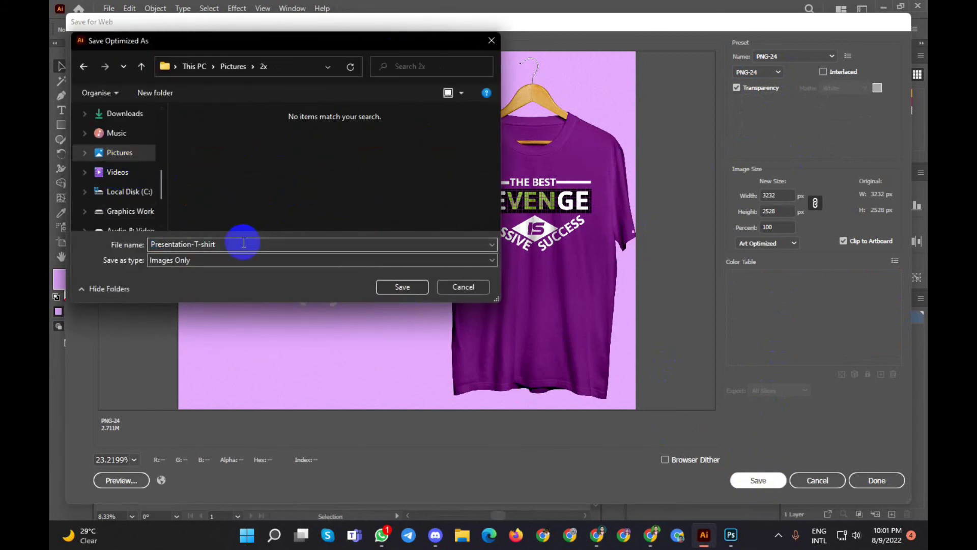
{"action": "left_click_drag", "start_coordinate": [243, 243], "coordinate": [103, 250]}
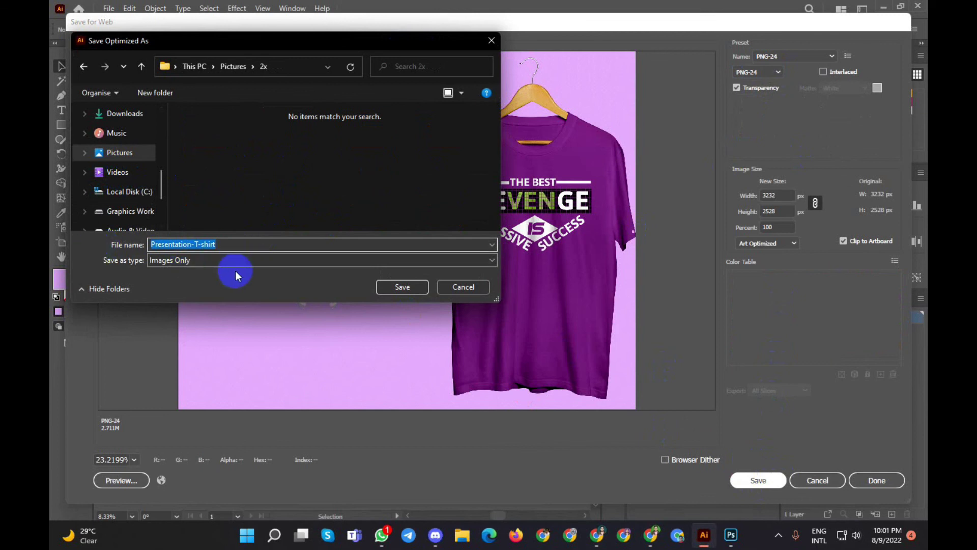
{"action": "type", "text": "2"}
{"action": "left_click", "coordinate": [402, 286]}
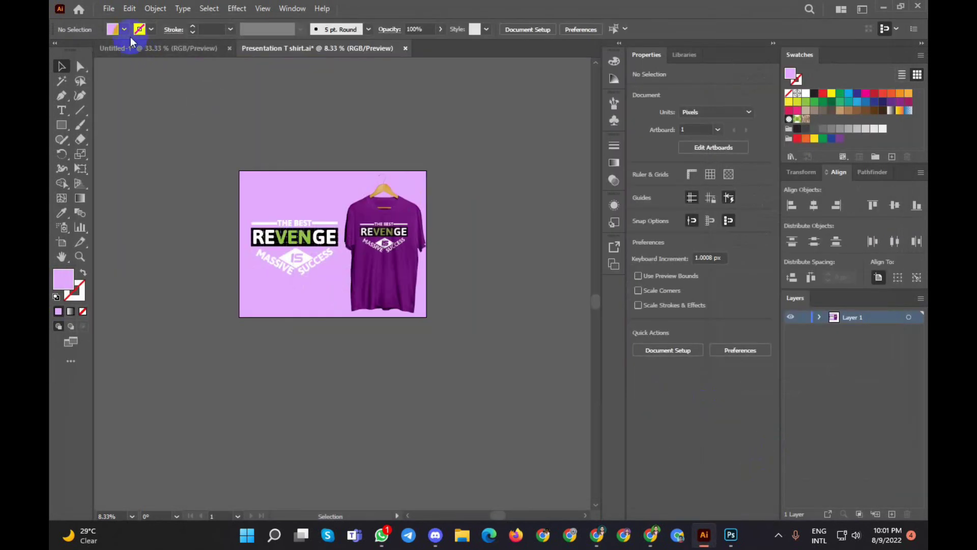
Save the Untitled-1 REVENGE document as 2.ai in Pictures > 2x with default Illustrator options
{"action": "left_click", "coordinate": [142, 48]}
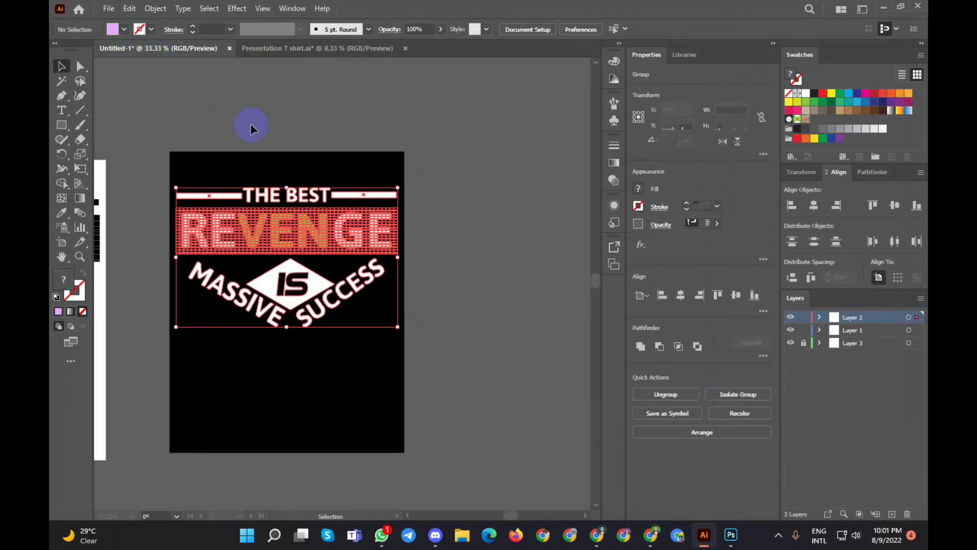
{"action": "left_click", "coordinate": [493, 173]}
{"action": "scroll", "coordinate": [491, 172], "scroll_direction": "down", "scroll_amount": 2}
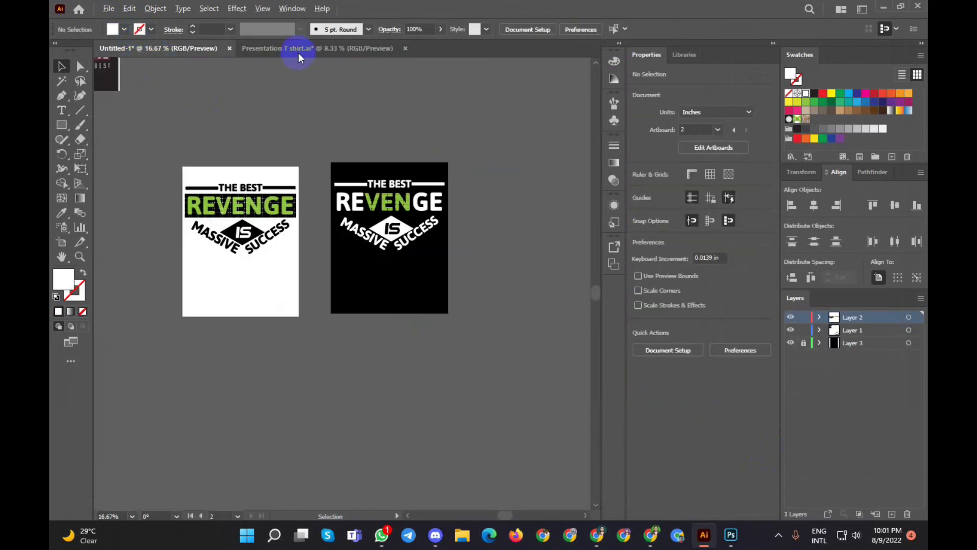
{"action": "left_click", "coordinate": [108, 10]}
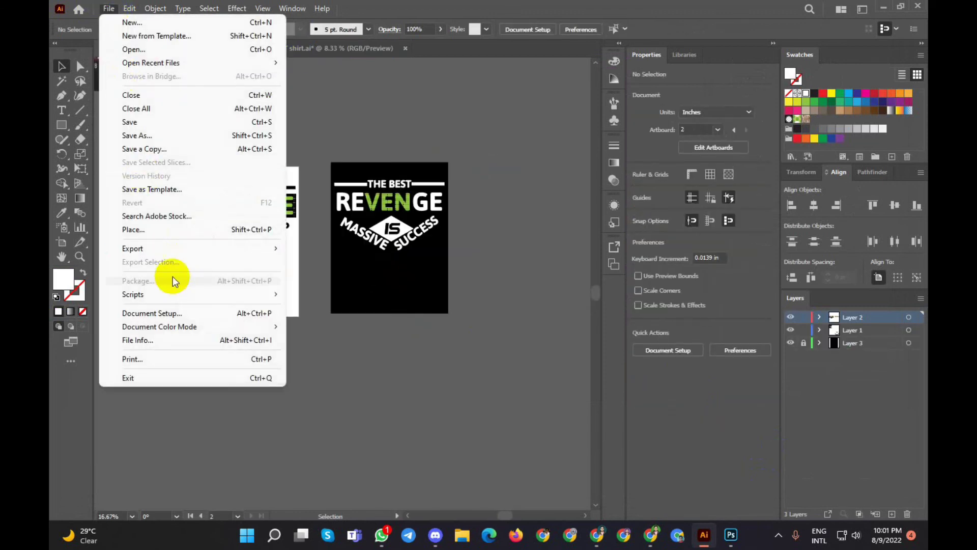
{"action": "left_click", "coordinate": [159, 136]}
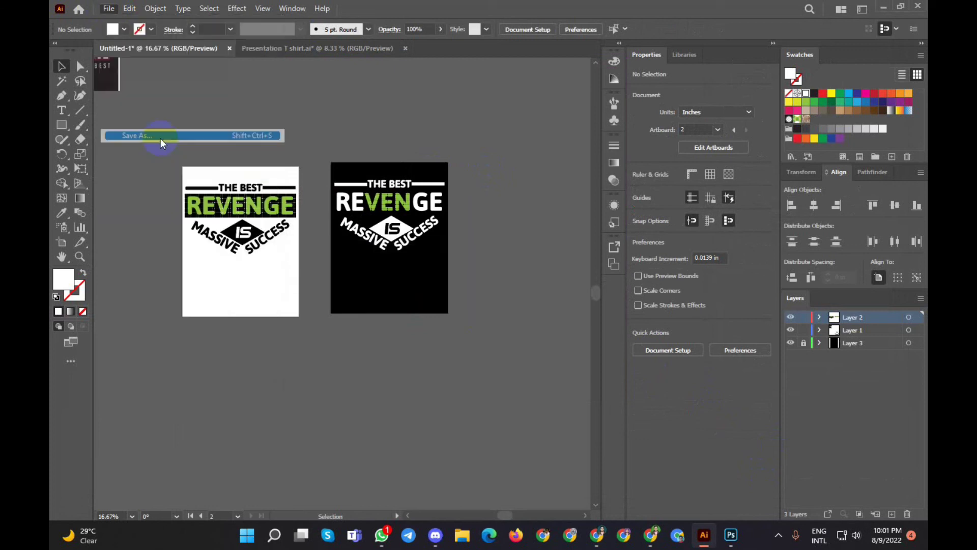
{"action": "double_click", "coordinate": [280, 103]}
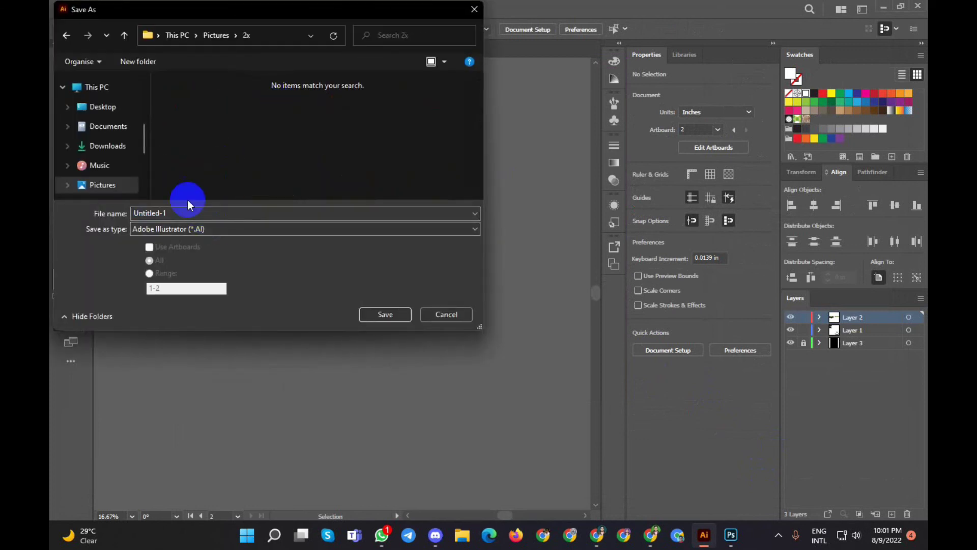
{"action": "type", "text": "2"}
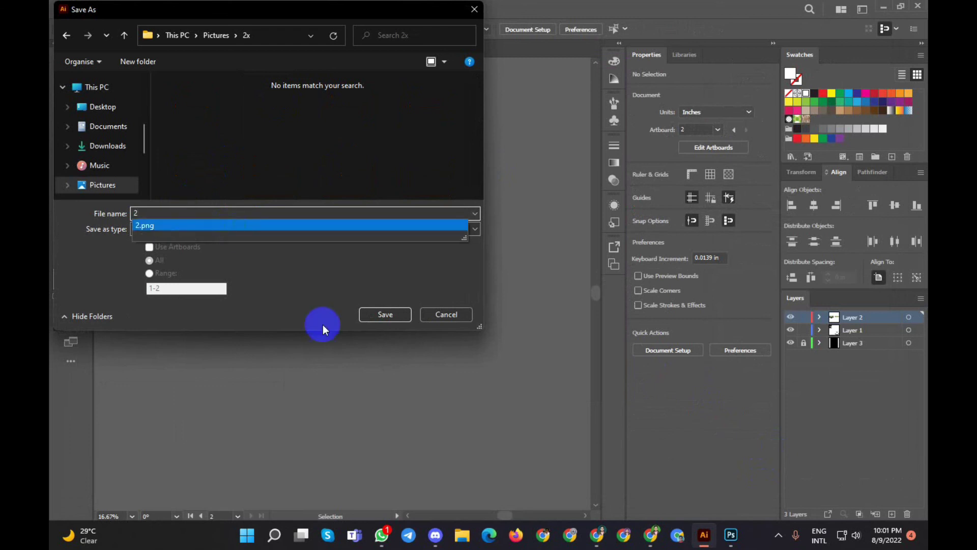
{"action": "left_click", "coordinate": [374, 314]}
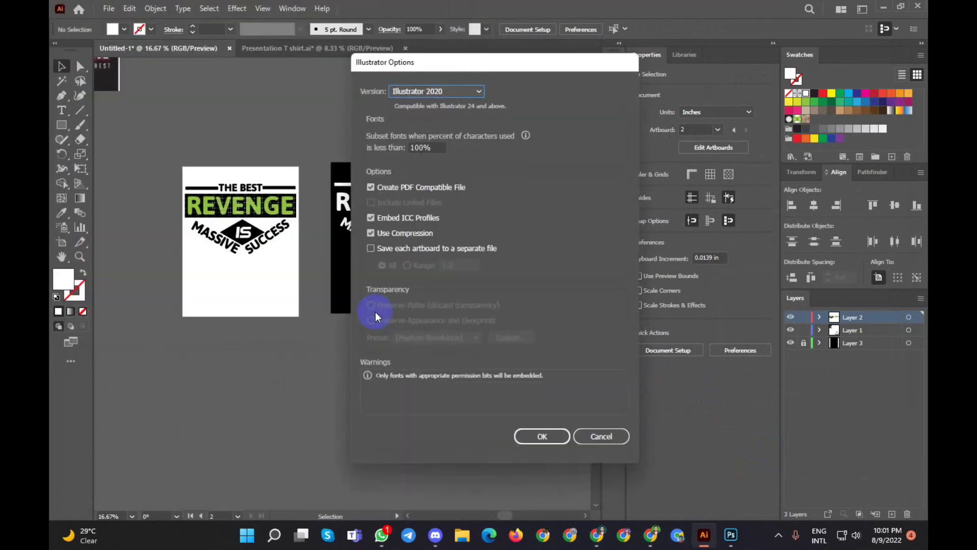
{"action": "left_click", "coordinate": [544, 436]}
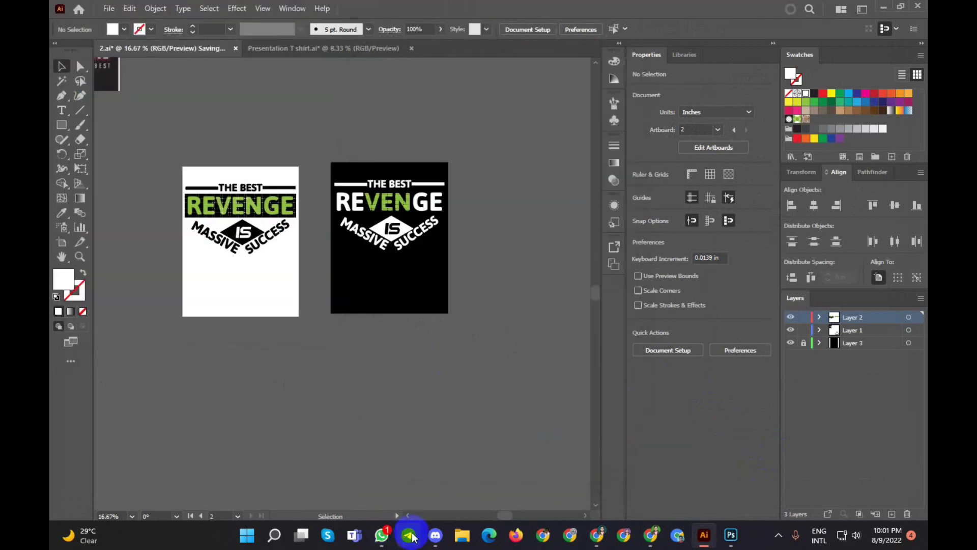
Open Pictures in File Explorer and move the purple T-shirt image into the 2x folder
{"action": "left_click", "coordinate": [466, 538]}
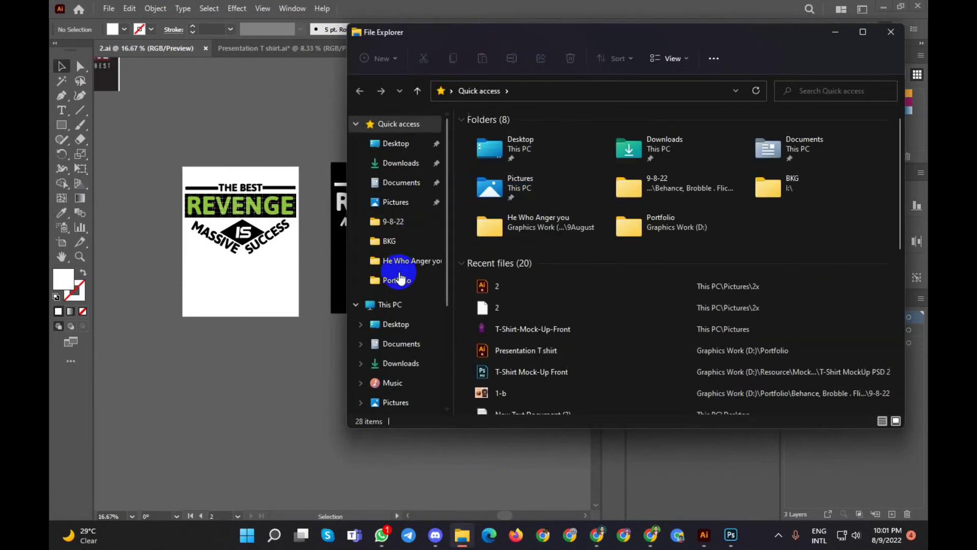
{"action": "left_click", "coordinate": [433, 201]}
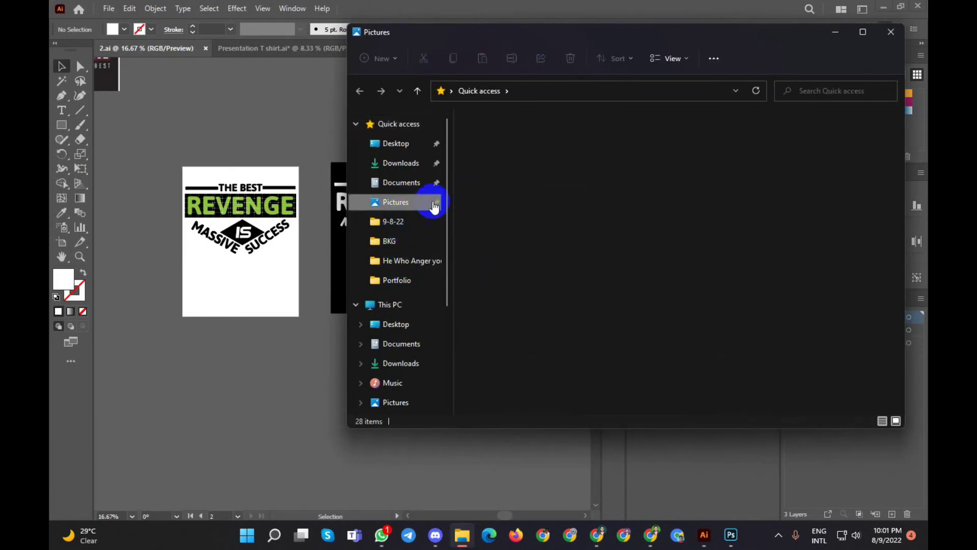
{"action": "left_click", "coordinate": [569, 154]}
{"action": "double_click", "coordinate": [569, 154]}
{"action": "left_click", "coordinate": [417, 90]}
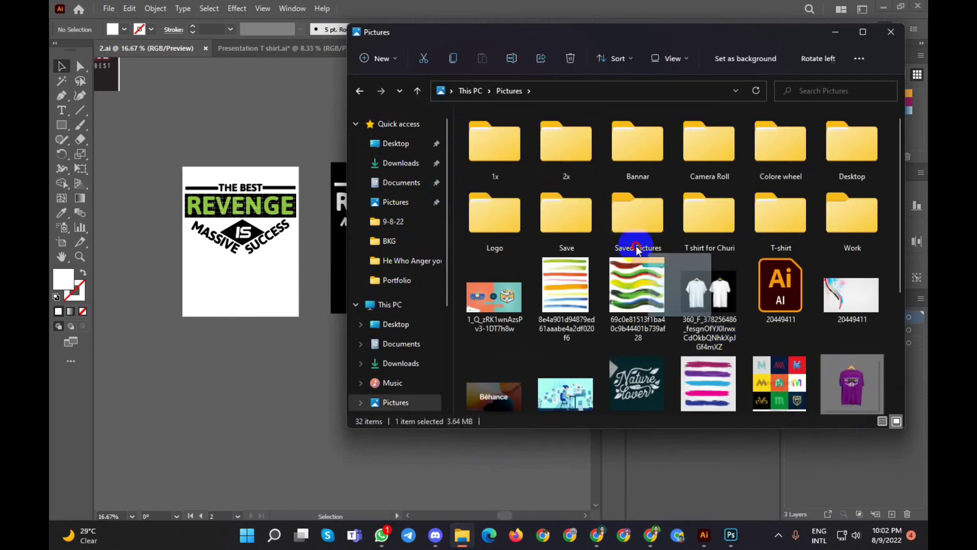
{"action": "left_click_drag", "start_coordinate": [852, 384], "coordinate": [561, 142]}
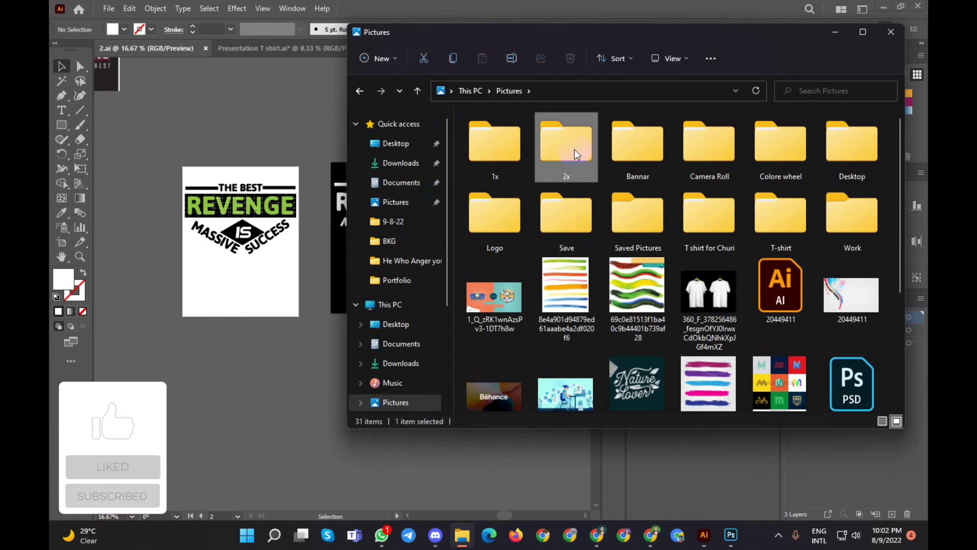
Compress the 2x folder into 2x.rar using WinRAR's Add to archive
{"action": "right_click", "coordinate": [575, 151]}
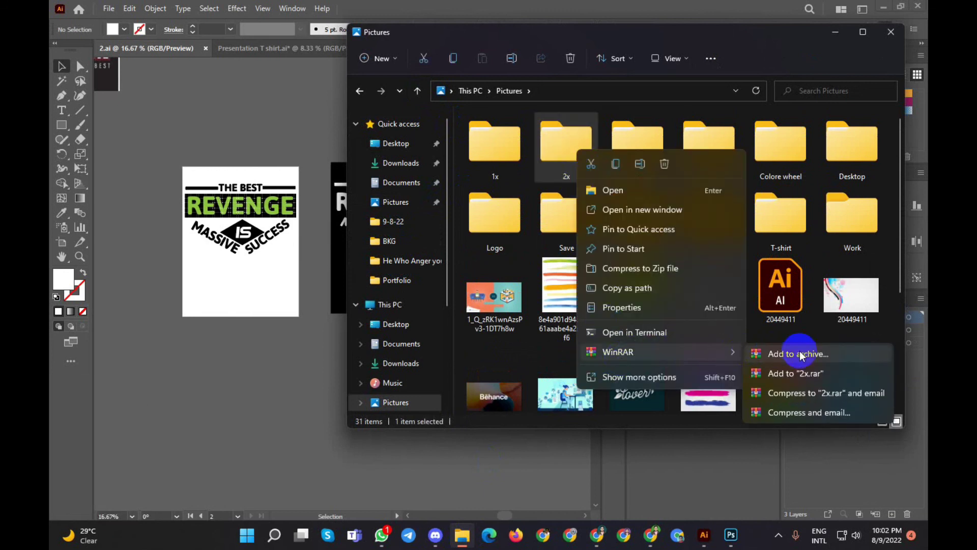
{"action": "mouse_move", "coordinate": [618, 352]}
{"action": "left_click", "coordinate": [795, 351]}
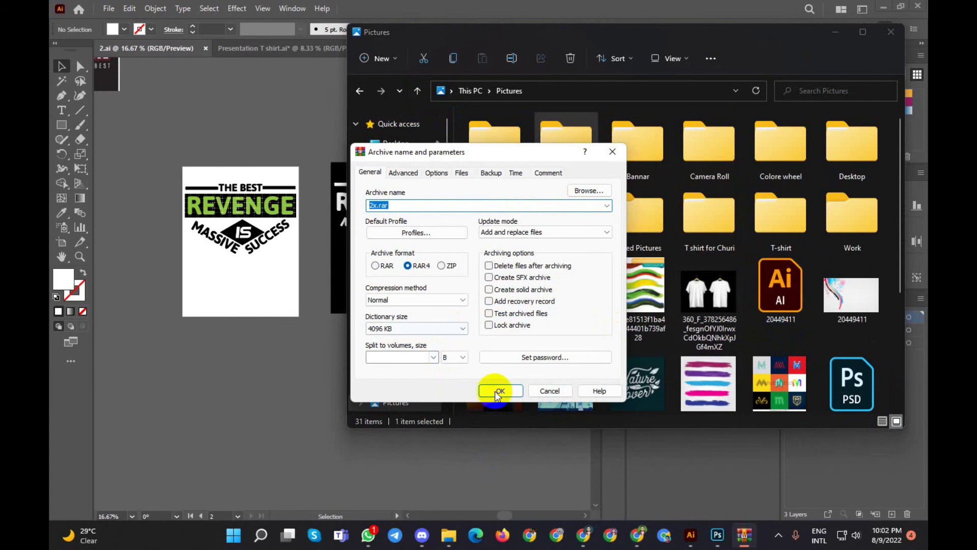
{"action": "left_click", "coordinate": [501, 390]}
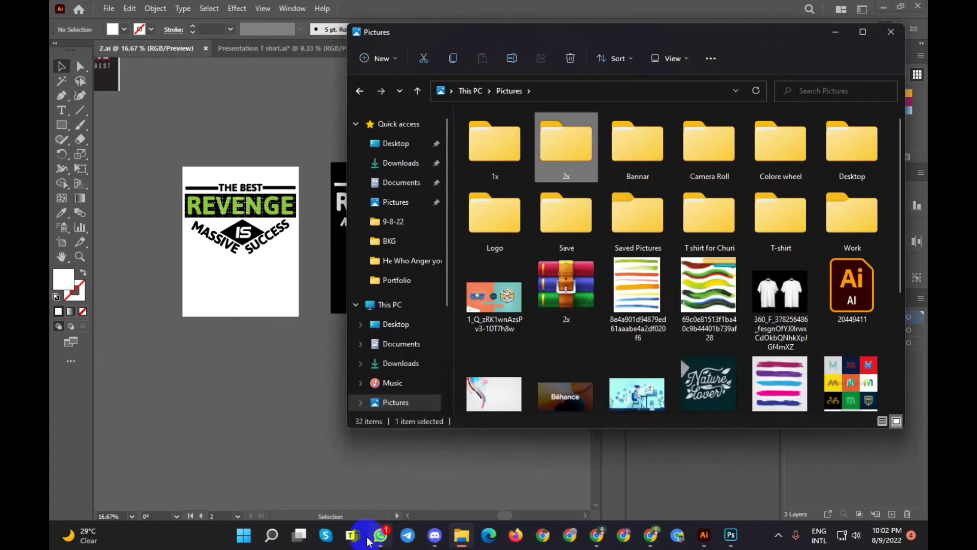
Drag 2x.rar from Explorer into the contact's WhatsApp chat and send it
{"action": "left_click", "coordinate": [385, 545]}
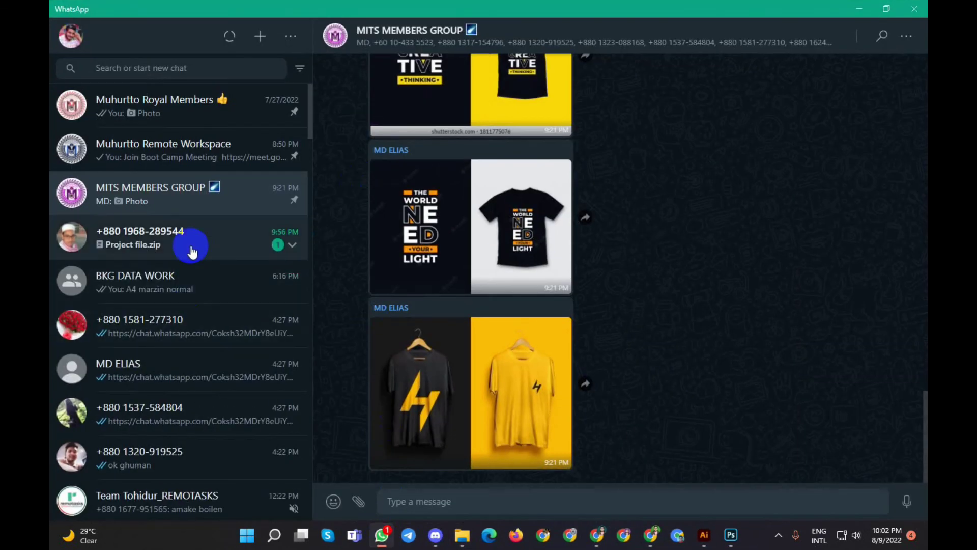
{"action": "left_click", "coordinate": [244, 369]}
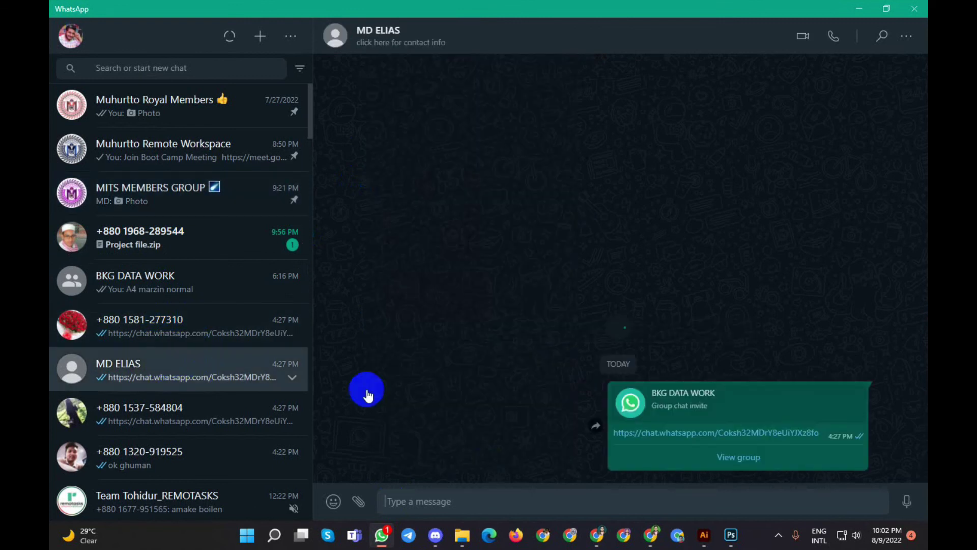
{"action": "left_click", "coordinate": [383, 543]}
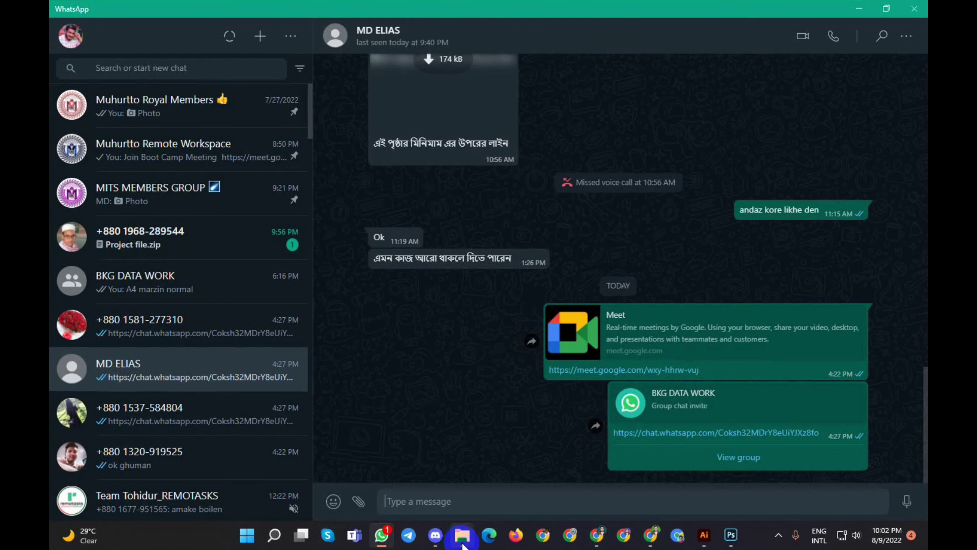
{"action": "left_click", "coordinate": [462, 537]}
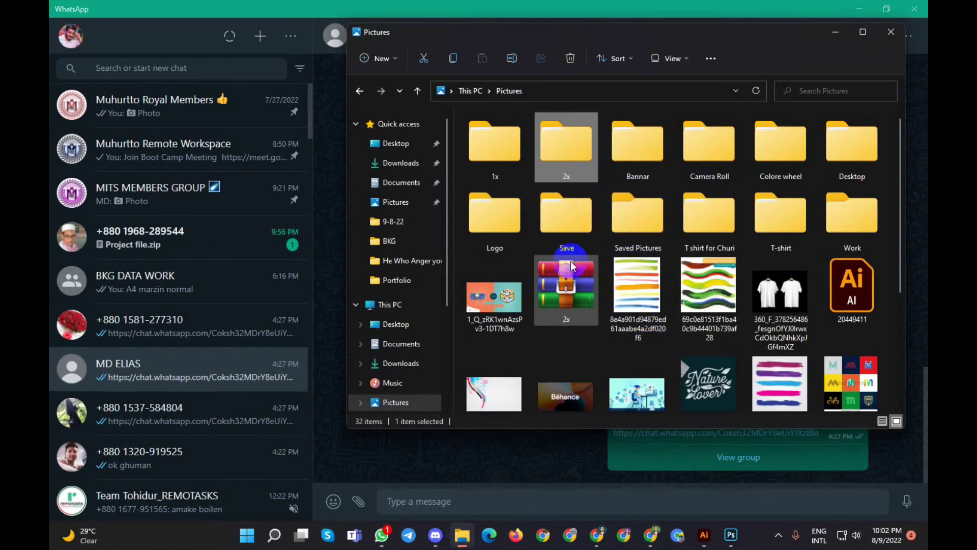
{"action": "scroll", "coordinate": [570, 261], "scroll_direction": "down", "scroll_amount": 2}
{"action": "mouse_move", "coordinate": [565, 183]}
{"action": "left_mouse_down"}
{"action": "mouse_move", "coordinate": [454, 501]}
{"action": "mouse_move", "coordinate": [618, 445]}
{"action": "left_mouse_up"}
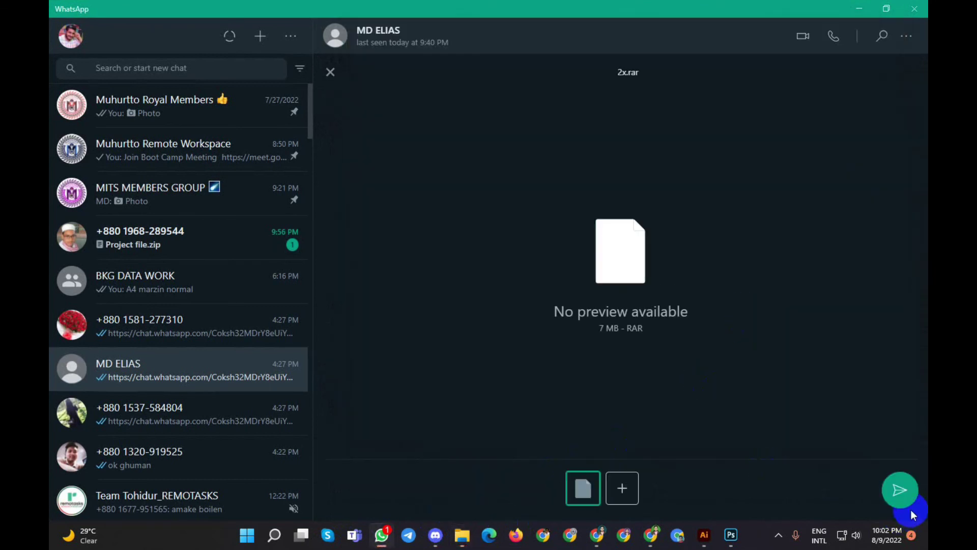
{"action": "left_click", "coordinate": [905, 494]}
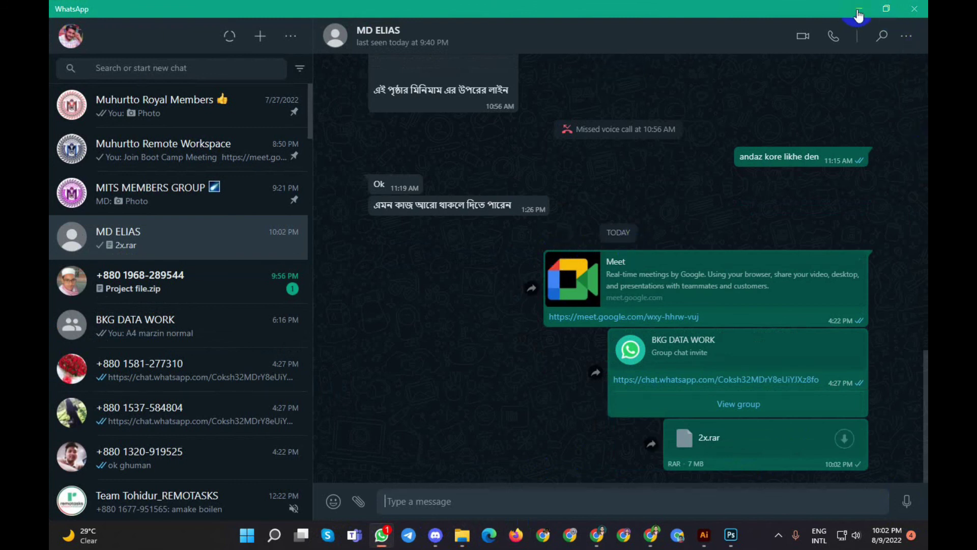
Minimize WhatsApp, close File Explorer, and show the hidden taskbar apps
{"action": "left_click", "coordinate": [859, 16]}
{"action": "left_click", "coordinate": [890, 33]}
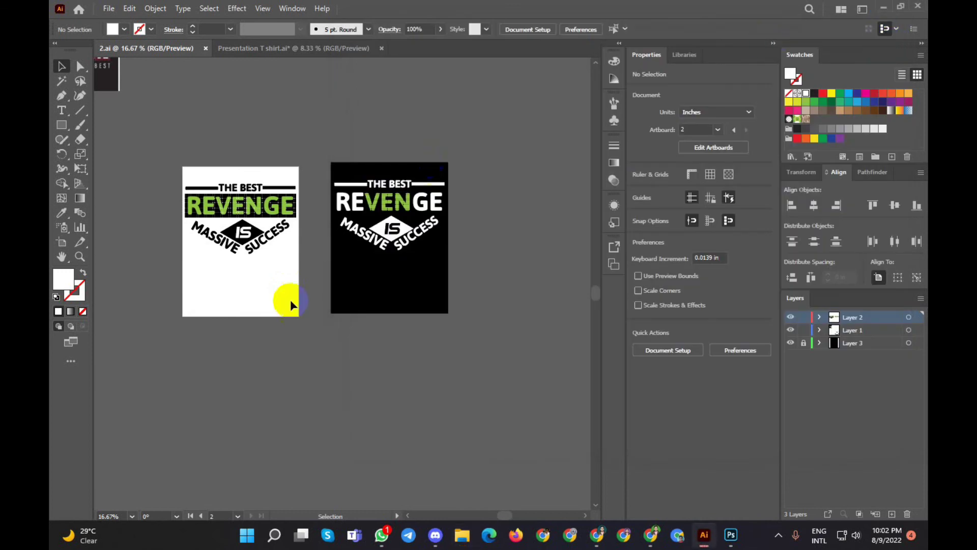
{"action": "left_click", "coordinate": [784, 536]}
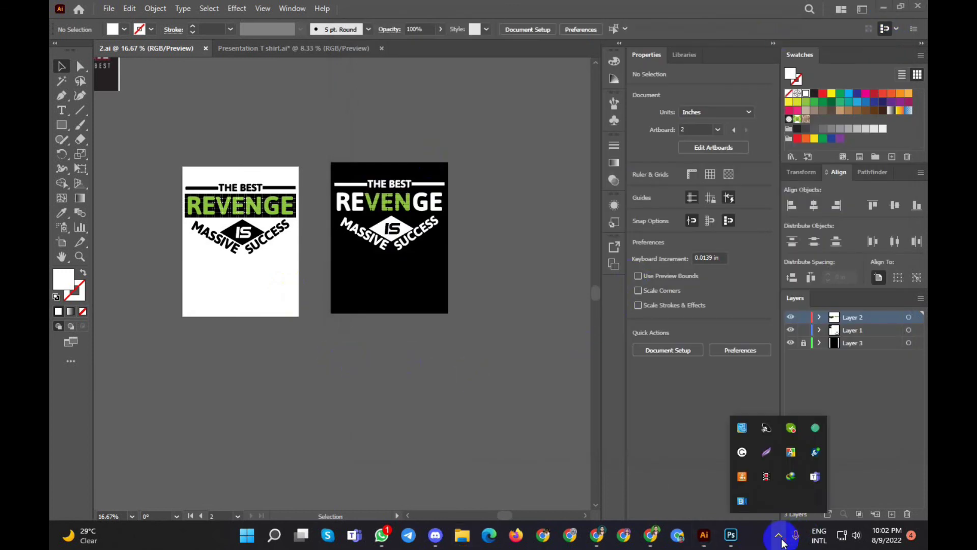